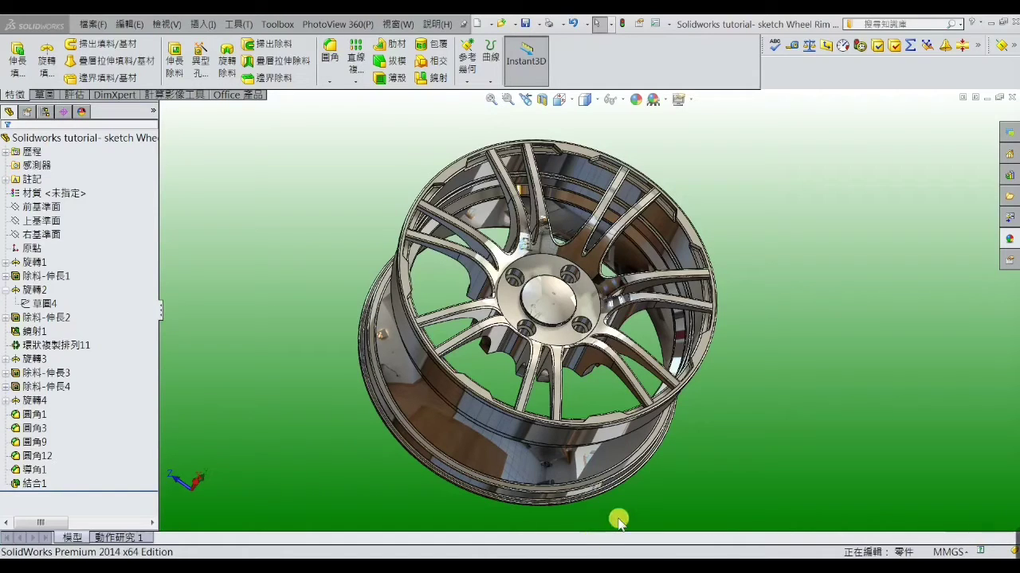
- Orbit and zoom the wheel model to inspect its spokes, rim depth and back side
mouse_move(669, 507)
middle_mouse_down()
mouse_move(685, 478)
mouse_move(648, 510)
mouse_move(658, 514)
mouse_move(676, 478)
mouse_move(659, 518)
middle_mouse_up()
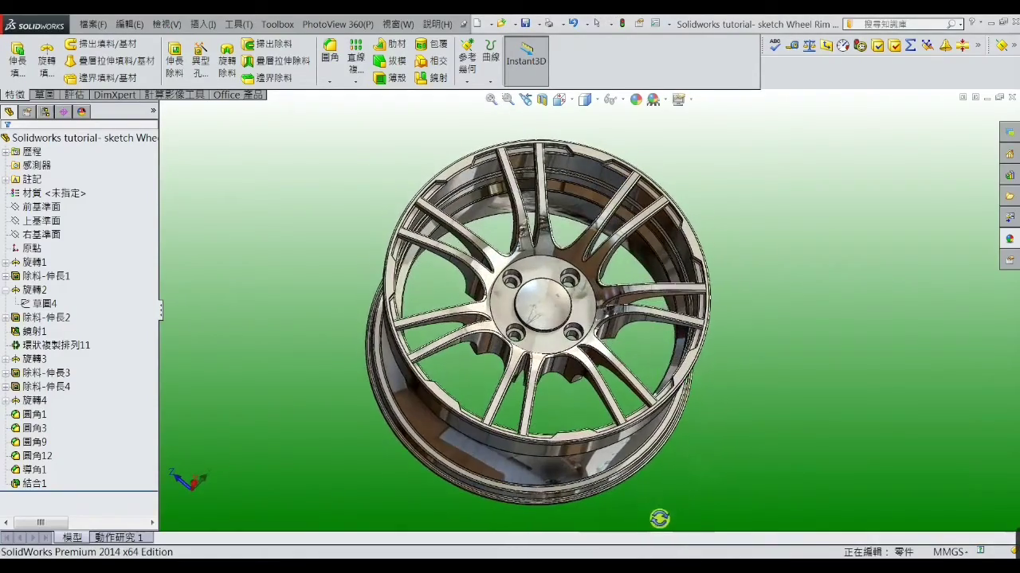
scroll(662, 476, "down", 3)
scroll(591, 340, "up", 3)
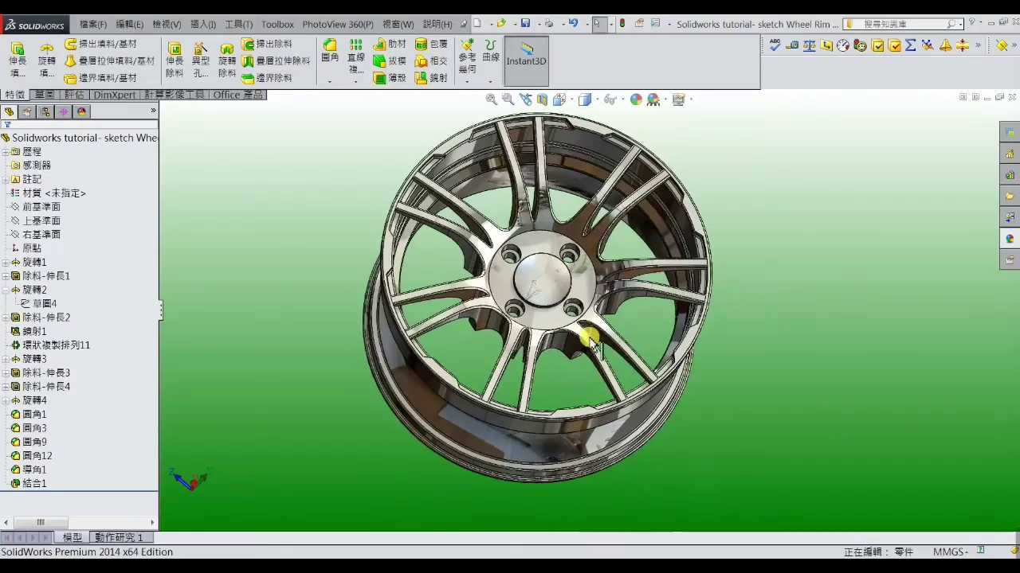
mouse_move(751, 347)
middle_mouse_down()
mouse_move(749, 387)
mouse_move(732, 405)
mouse_move(728, 382)
mouse_move(690, 395)
mouse_move(731, 396)
mouse_move(767, 359)
mouse_move(762, 372)
middle_mouse_up()
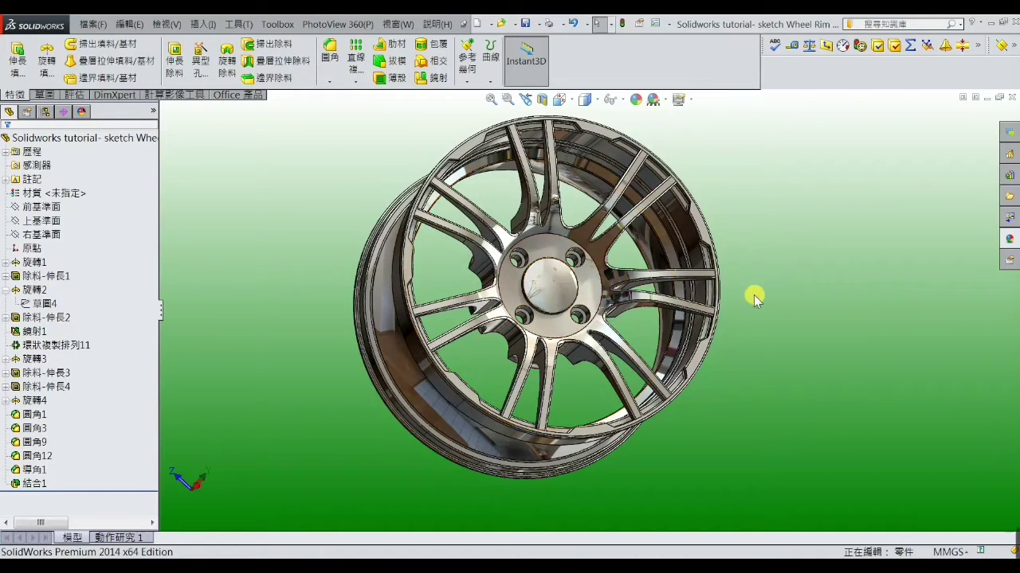
middle_click_drag(790, 296, 789, 327)
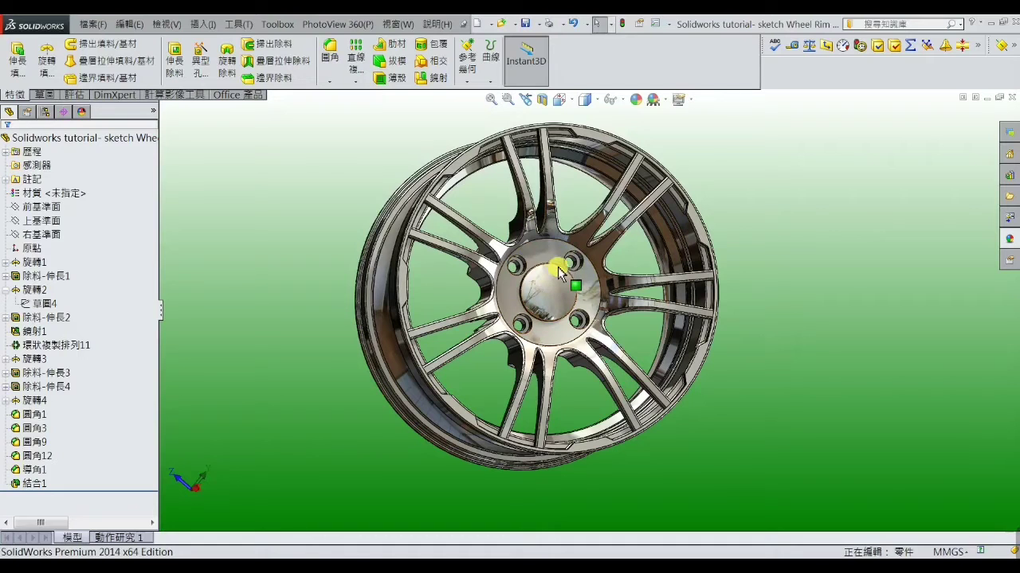
middle_click_drag(747, 252, 754, 249)
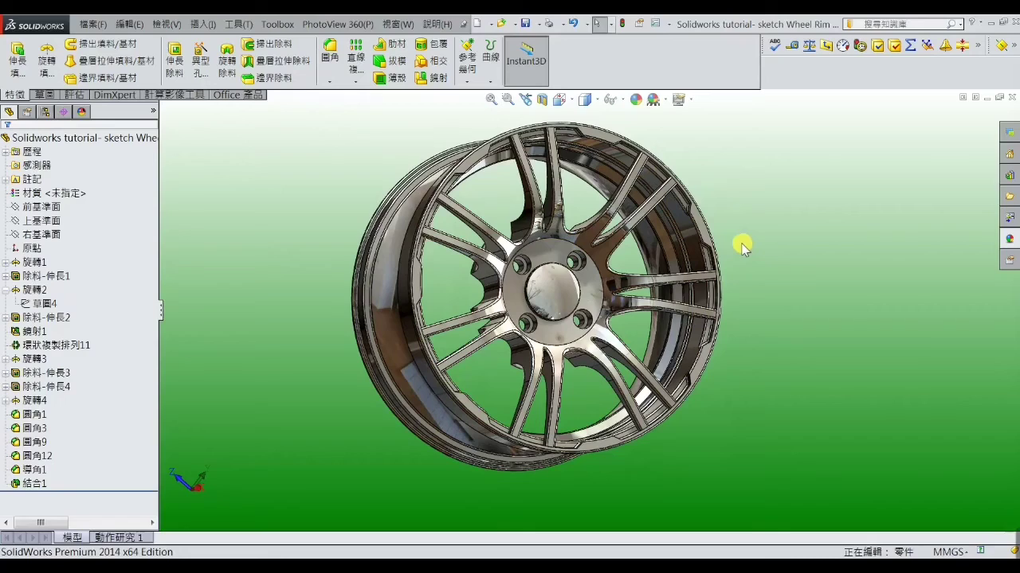
middle_click_drag(740, 250, 897, 154)
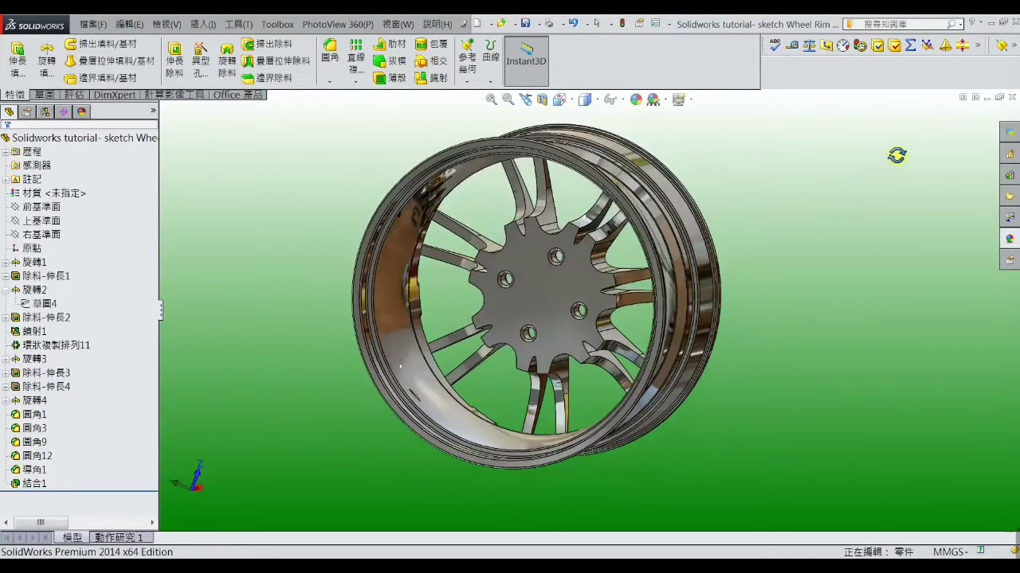
mouse_move(826, 287)
middle_mouse_down()
mouse_move(842, 225)
mouse_move(836, 266)
mouse_move(749, 262)
mouse_move(738, 252)
mouse_move(815, 252)
mouse_move(840, 209)
mouse_move(835, 298)
mouse_move(848, 261)
mouse_move(651, 294)
mouse_move(667, 299)
middle_mouse_up()
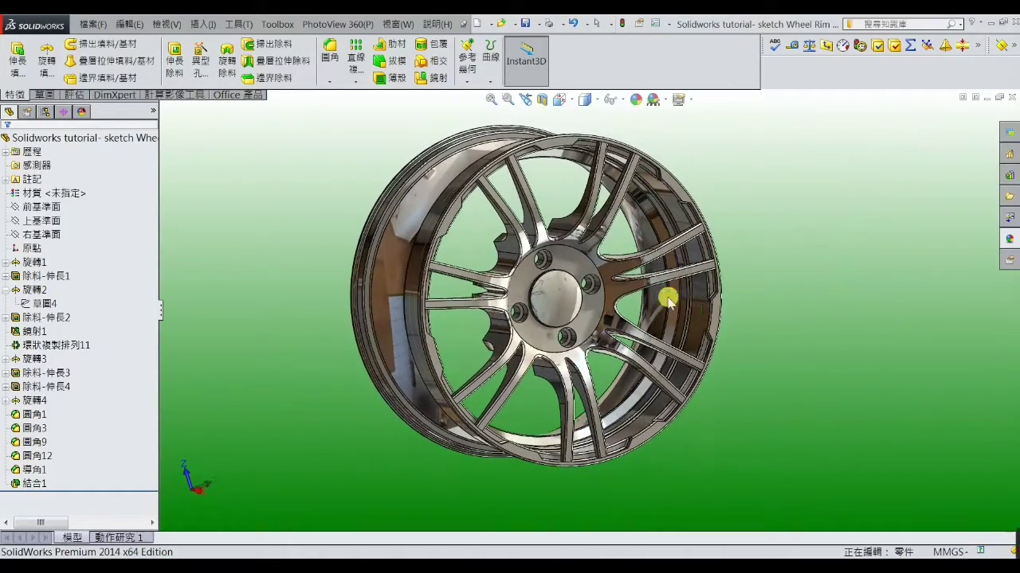
mouse_move(767, 231)
middle_mouse_down()
mouse_move(666, 237)
mouse_move(762, 242)
mouse_move(710, 236)
mouse_move(761, 219)
middle_mouse_up()
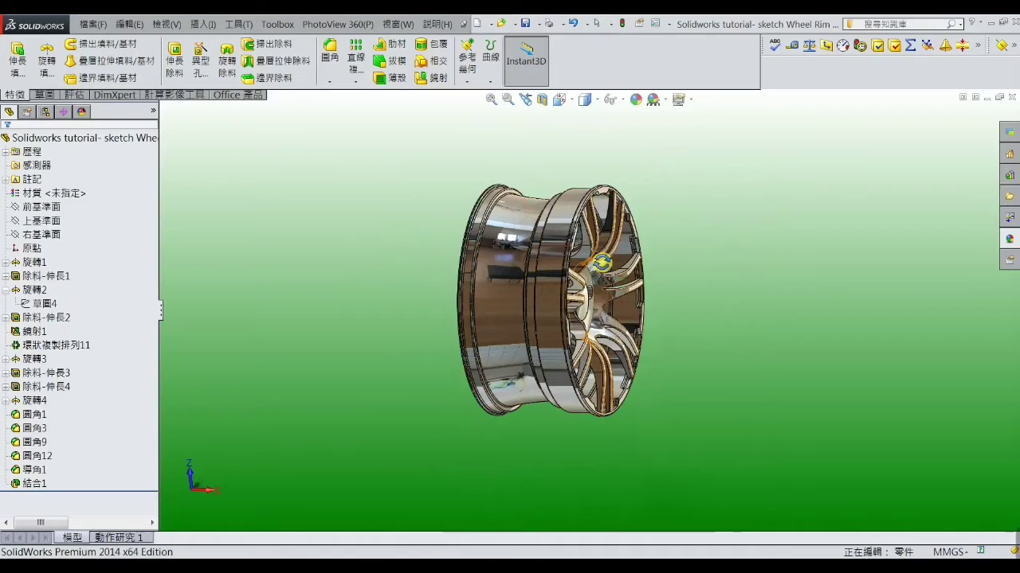
middle_click_drag(595, 237, 543, 236)
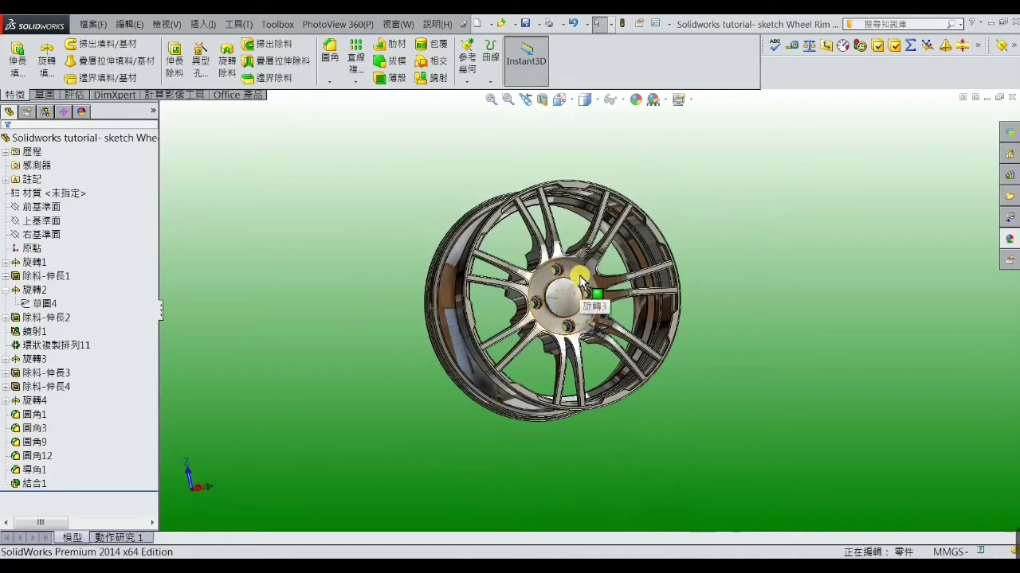
key("Right")
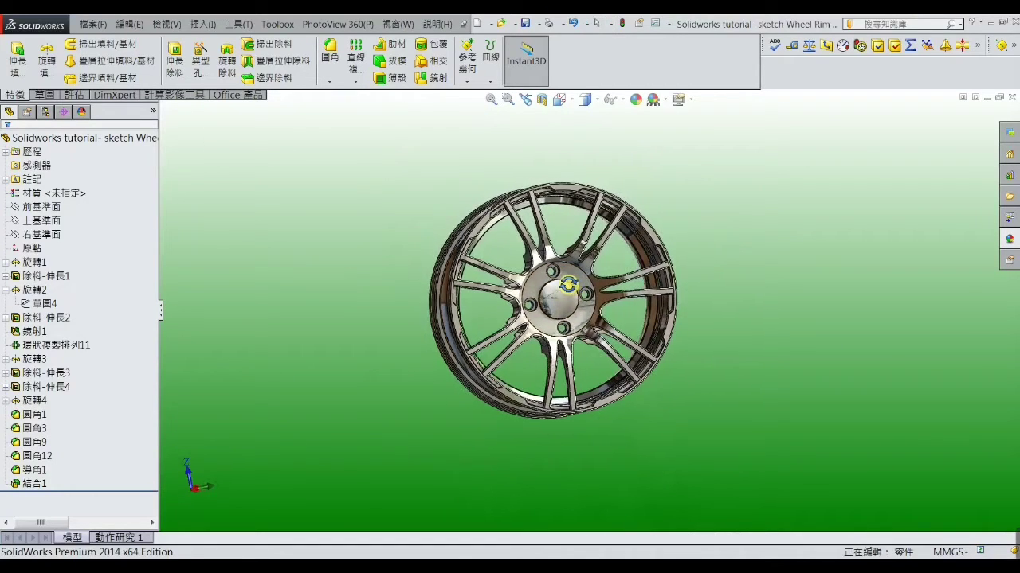
scroll(574, 287, "down", 2)
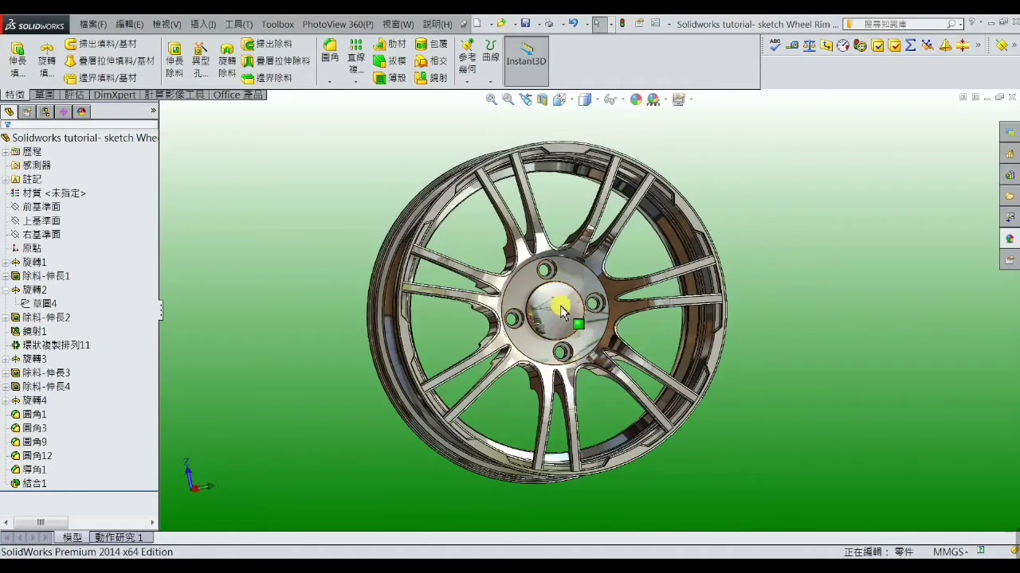
middle_click_drag(557, 305, 590, 286)
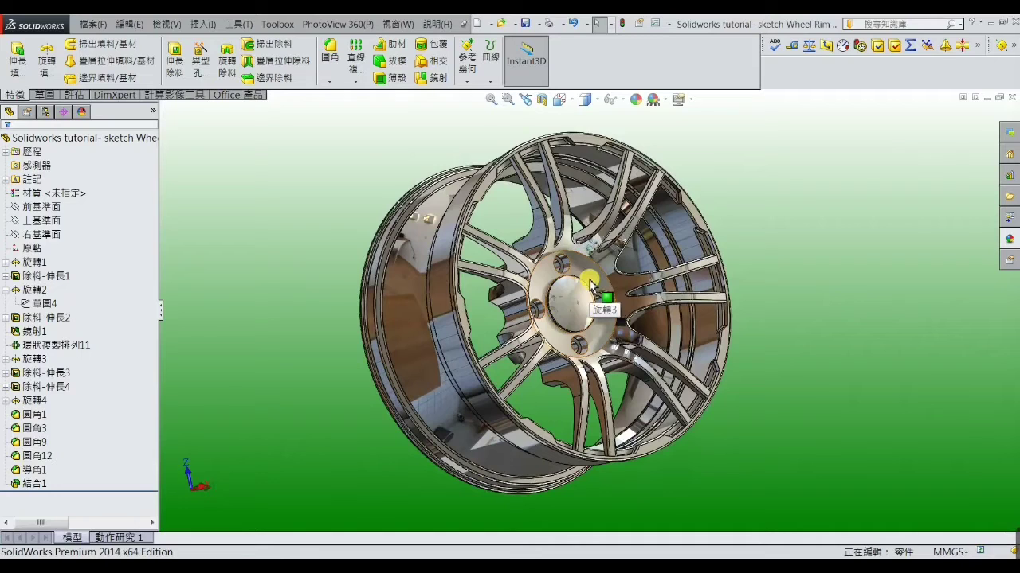
middle_click_drag(589, 286, 585, 325)
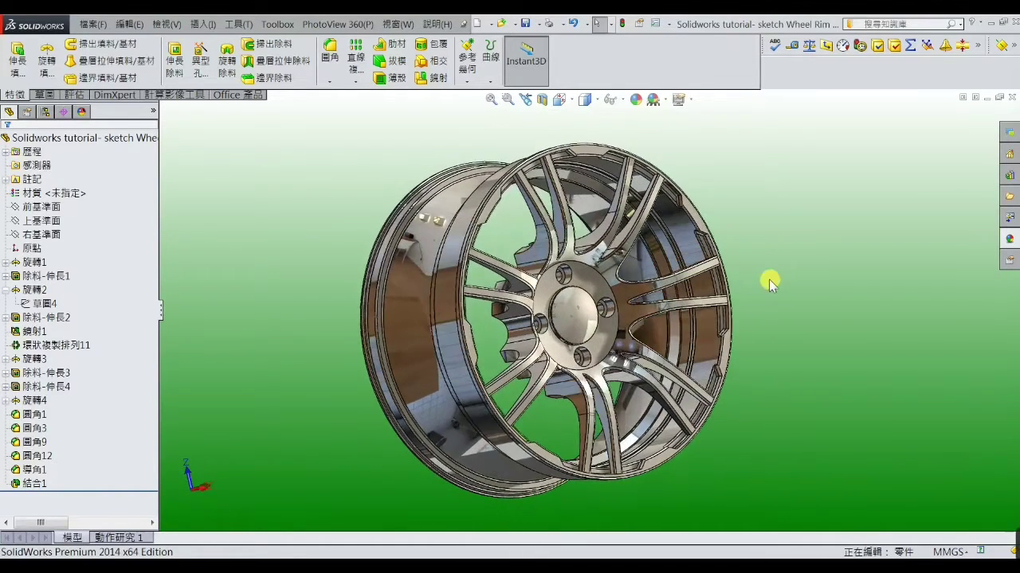
scroll(717, 318, "up", 3)
scroll(595, 318, "down", 3)
scroll(587, 291, "down", 2)
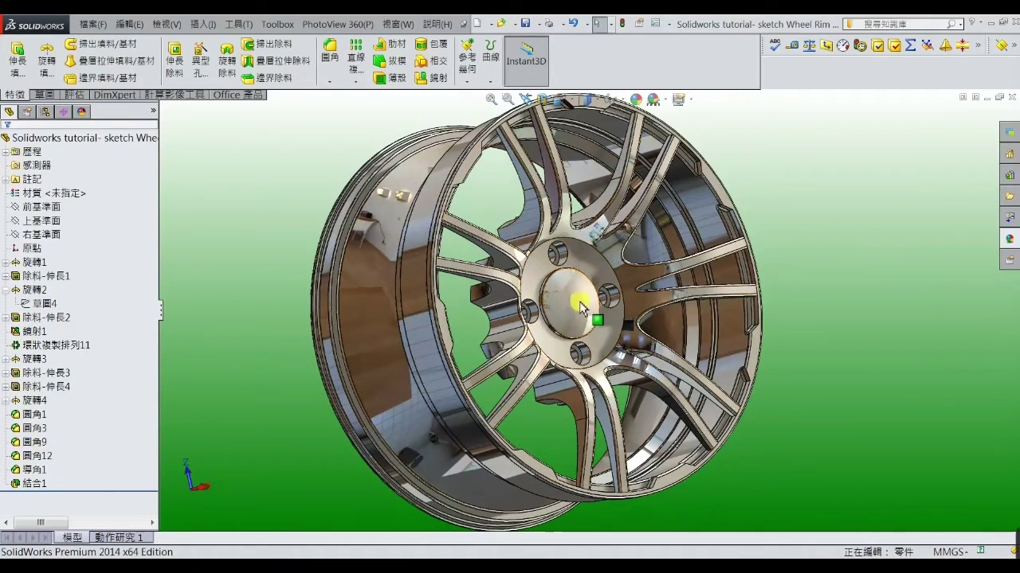
scroll(786, 291, "up", 2)
mouse_move(785, 296)
middle_mouse_down()
mouse_move(756, 318)
mouse_move(680, 336)
mouse_move(728, 319)
mouse_move(679, 381)
mouse_move(739, 325)
mouse_move(708, 300)
mouse_move(761, 251)
mouse_move(776, 280)
mouse_move(701, 265)
mouse_move(587, 303)
mouse_move(682, 291)
mouse_move(413, 299)
mouse_move(364, 342)
middle_mouse_up()
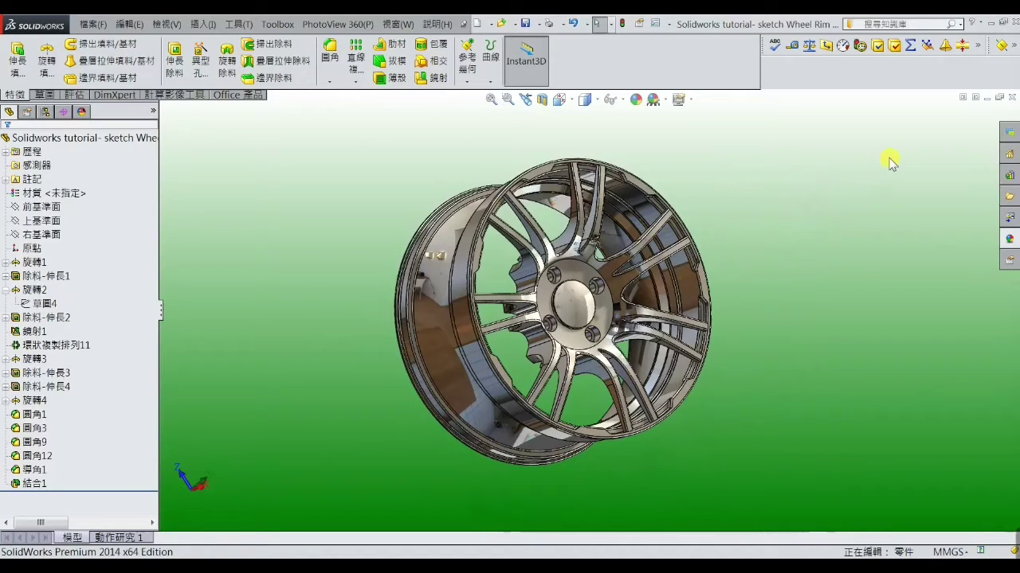
- Minimize the wheel, create a new part and start a sketch on its Front Plane
left_click(987, 98)
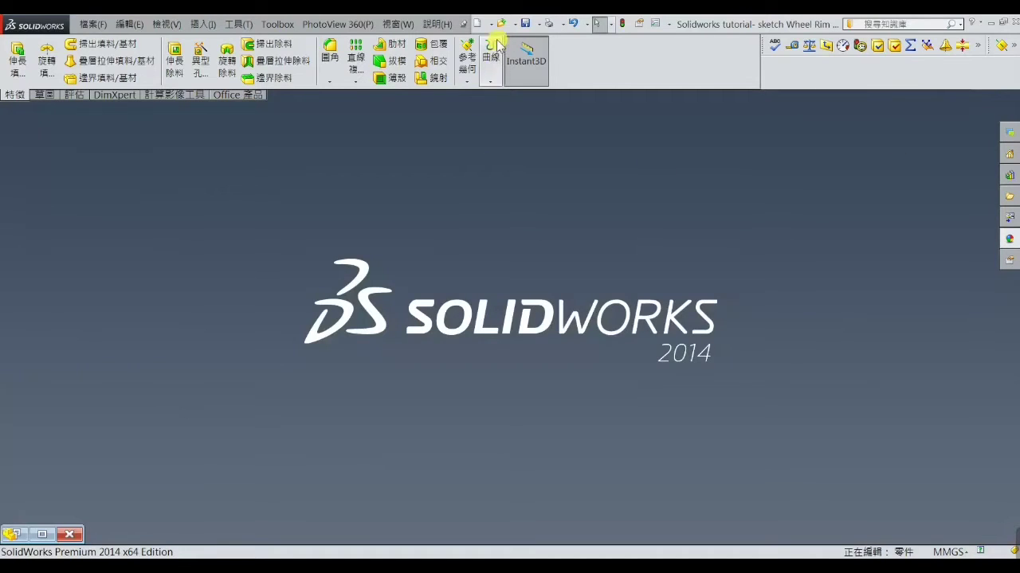
left_click(477, 24)
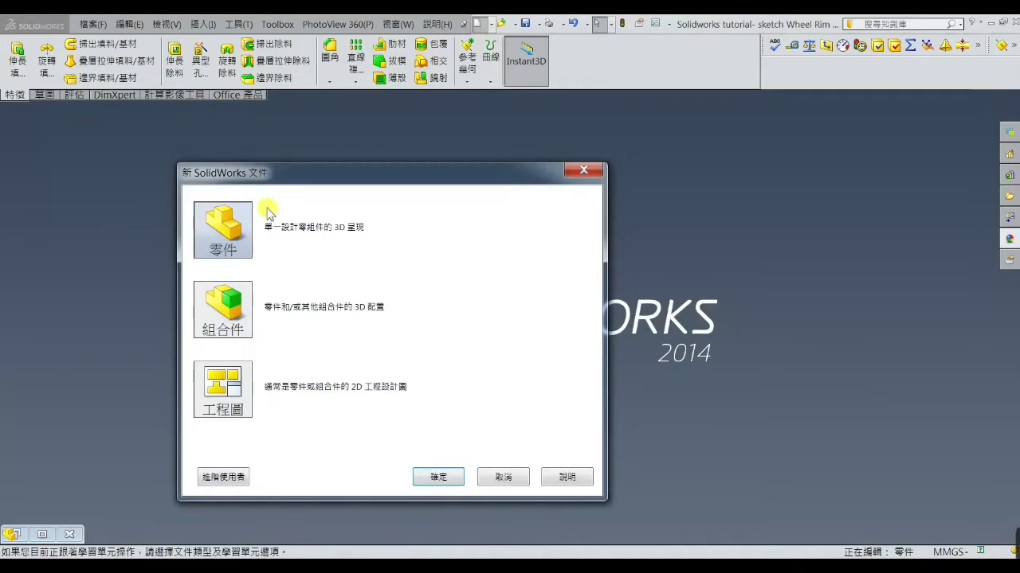
left_click(438, 477)
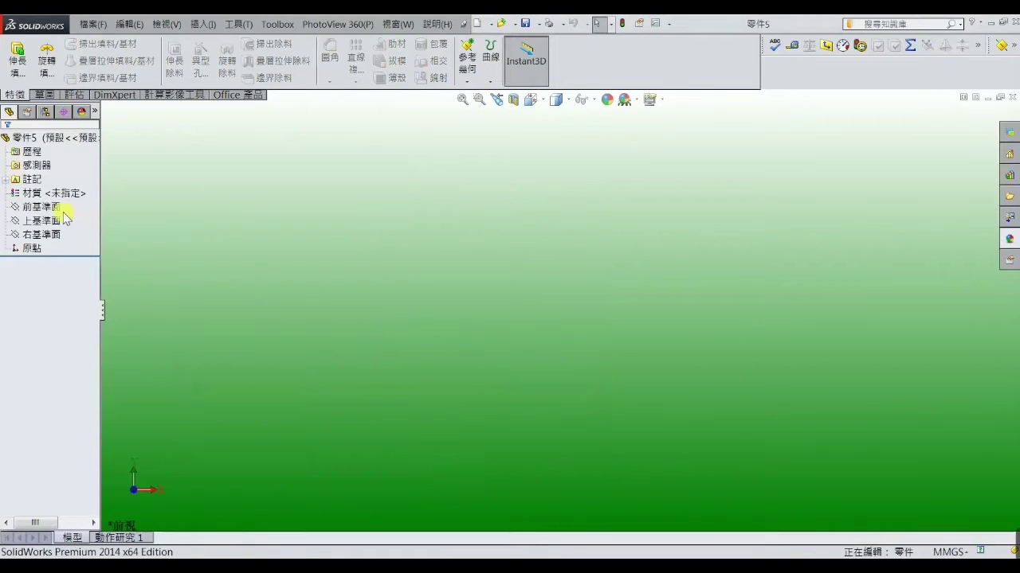
left_click(41, 207)
left_click(54, 189)
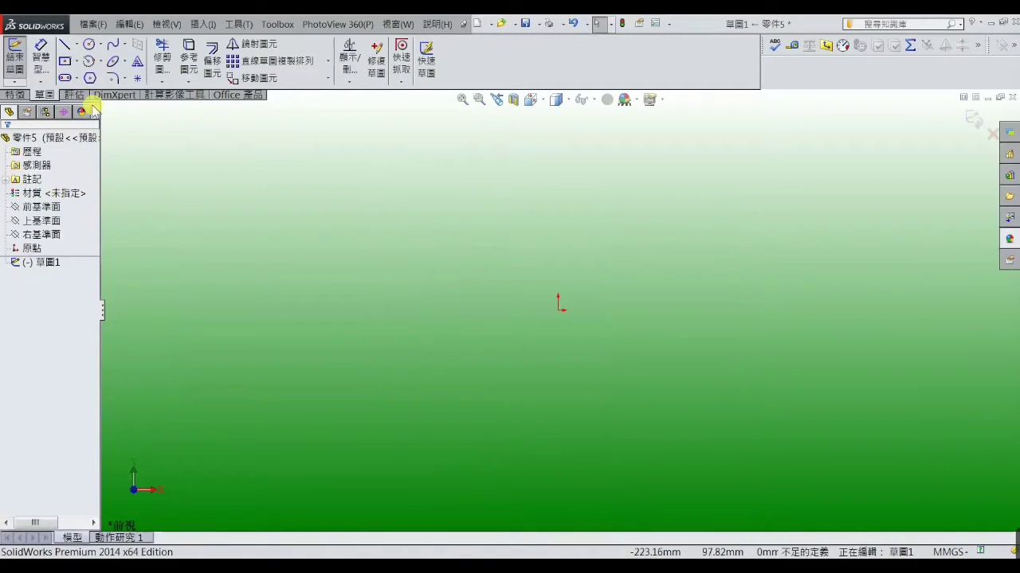
- Draw construction lines from left of the origin to the origin and straight up as the centerline
left_click(64, 45)
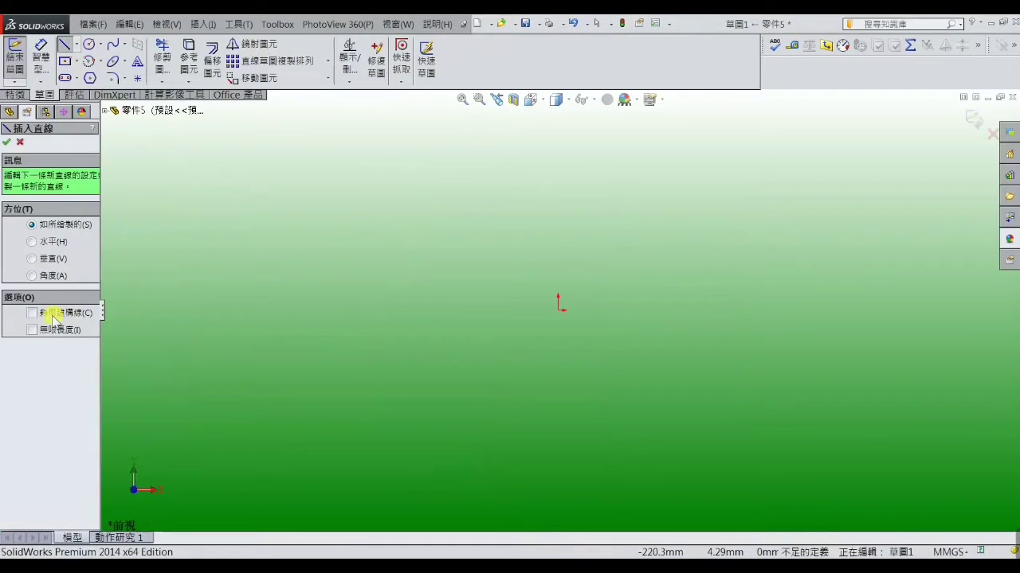
left_click(33, 315)
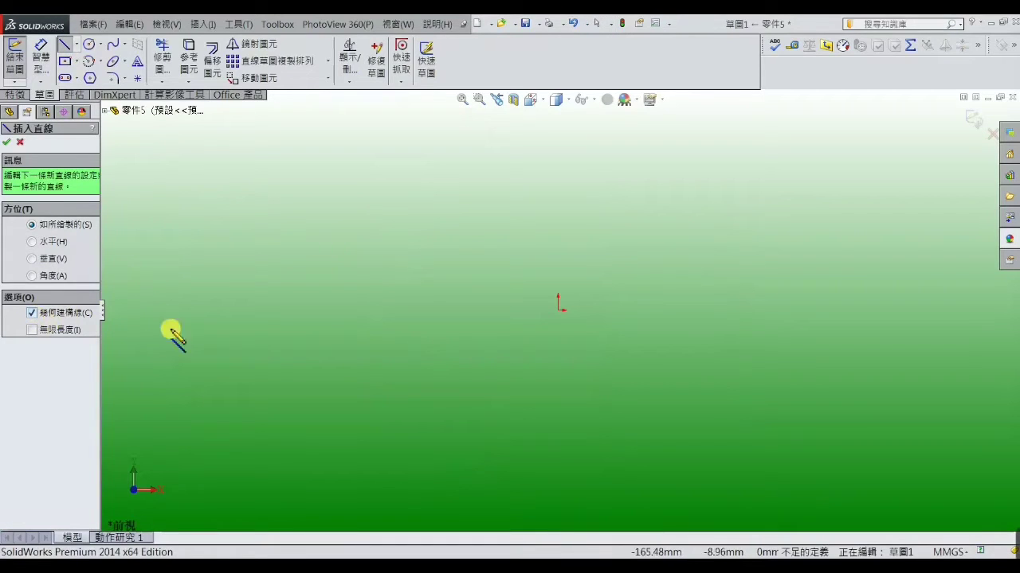
left_click(337, 310)
left_click(558, 310)
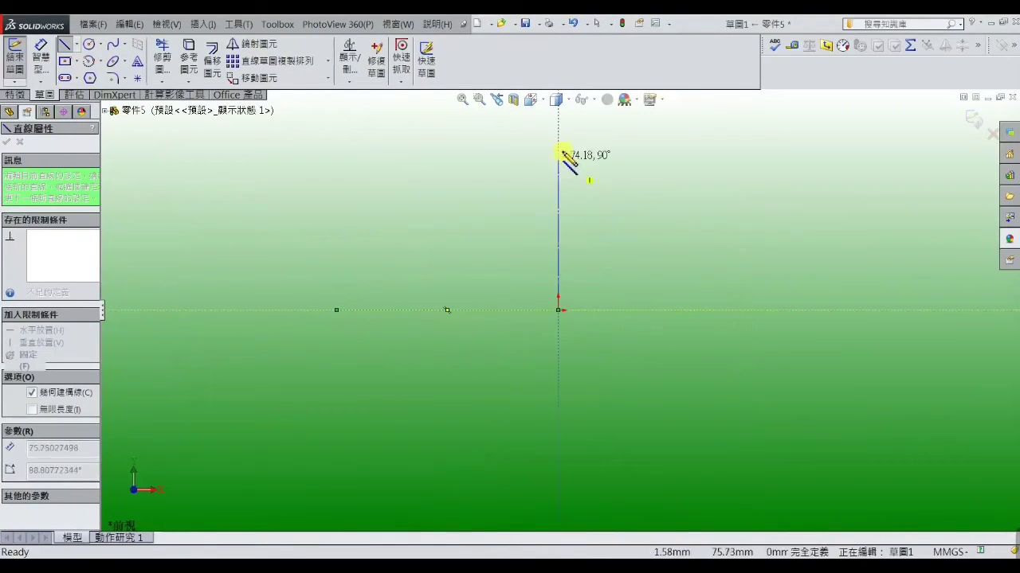
left_click(557, 124)
right_click(559, 120)
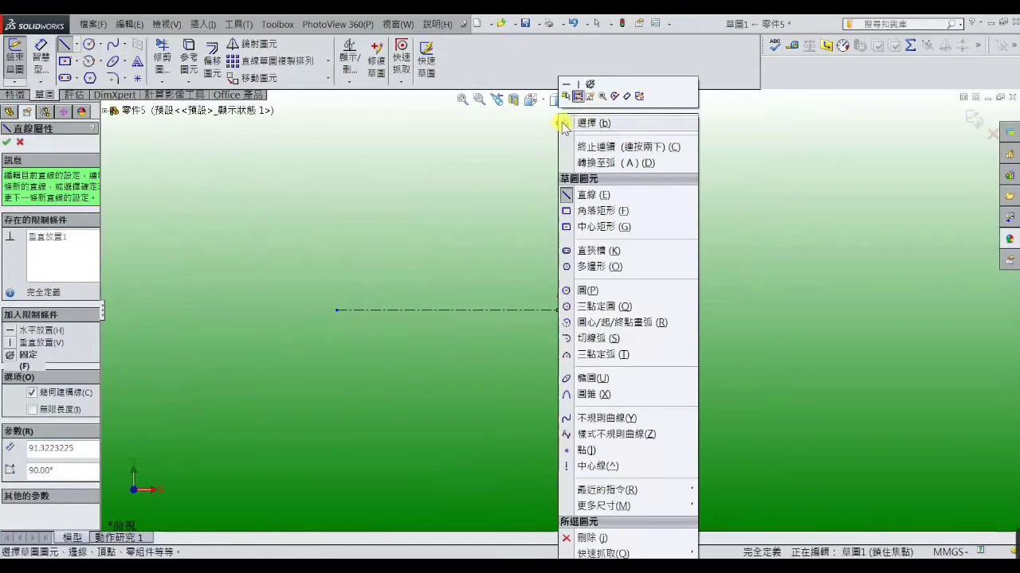
left_click(582, 125)
scroll(532, 209, "down", 3)
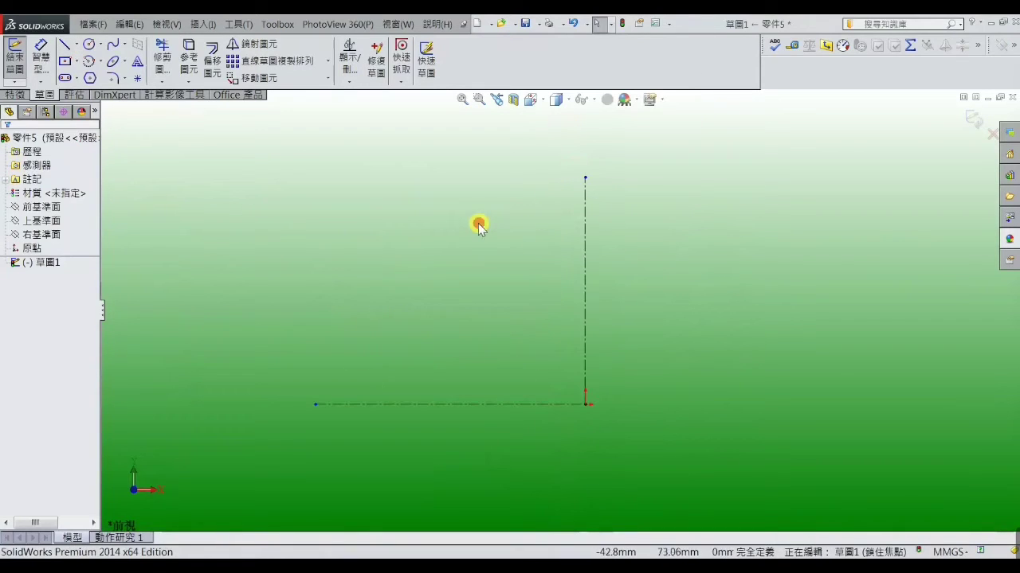
- Sketch the profile's first short line to the left of the centerline
left_click(64, 44)
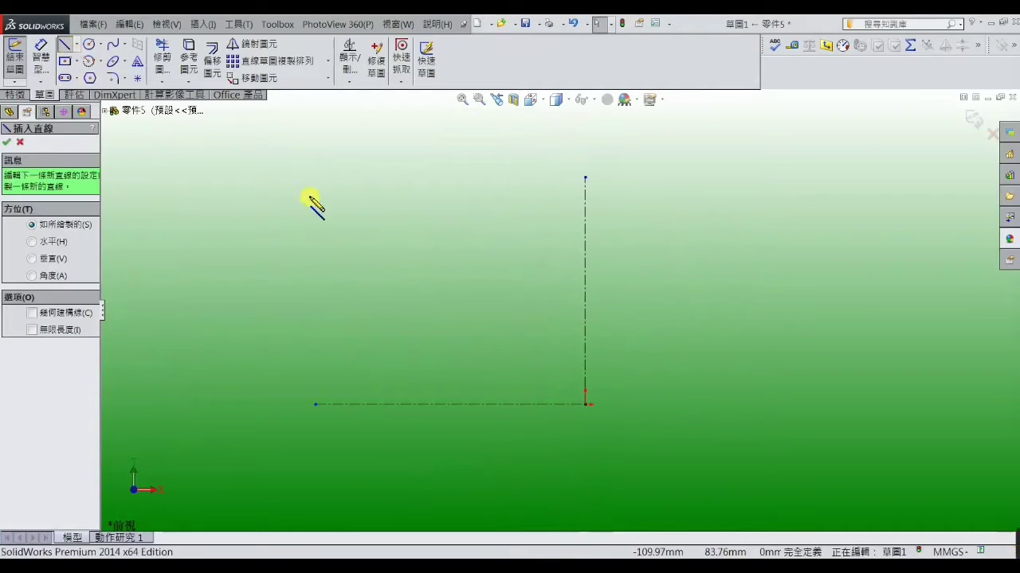
left_click(414, 178)
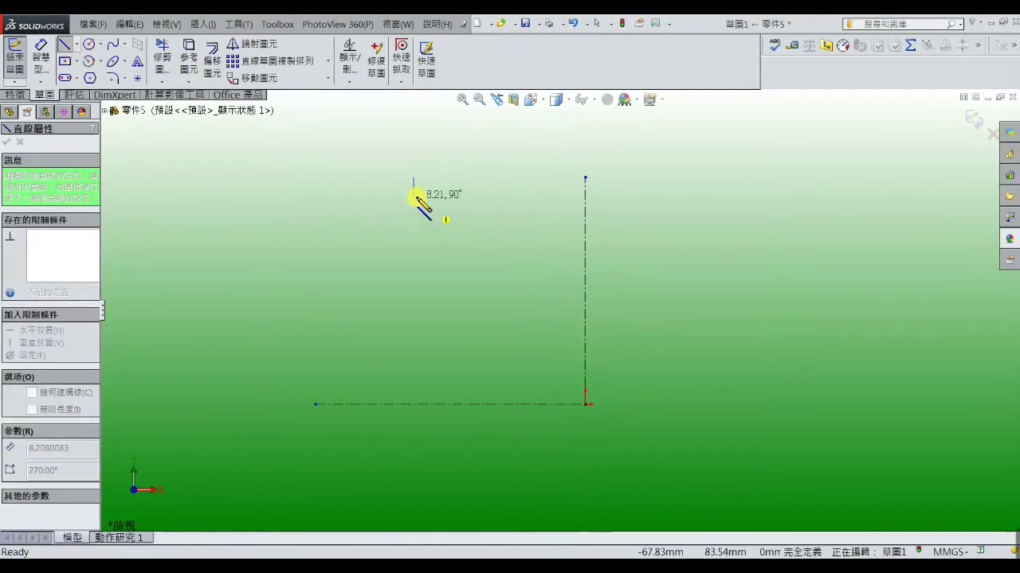
left_click(442, 194)
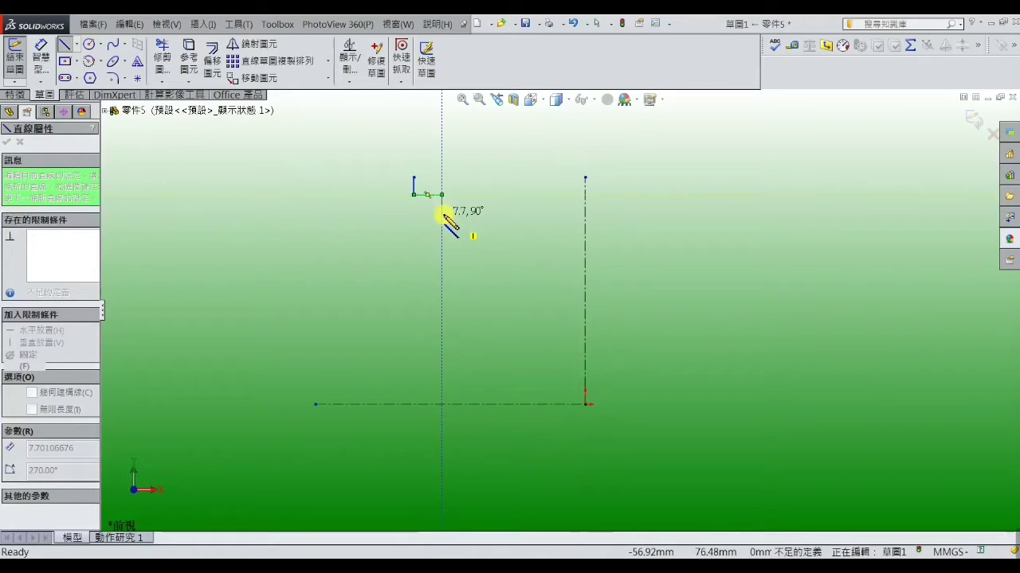
right_click(443, 197)
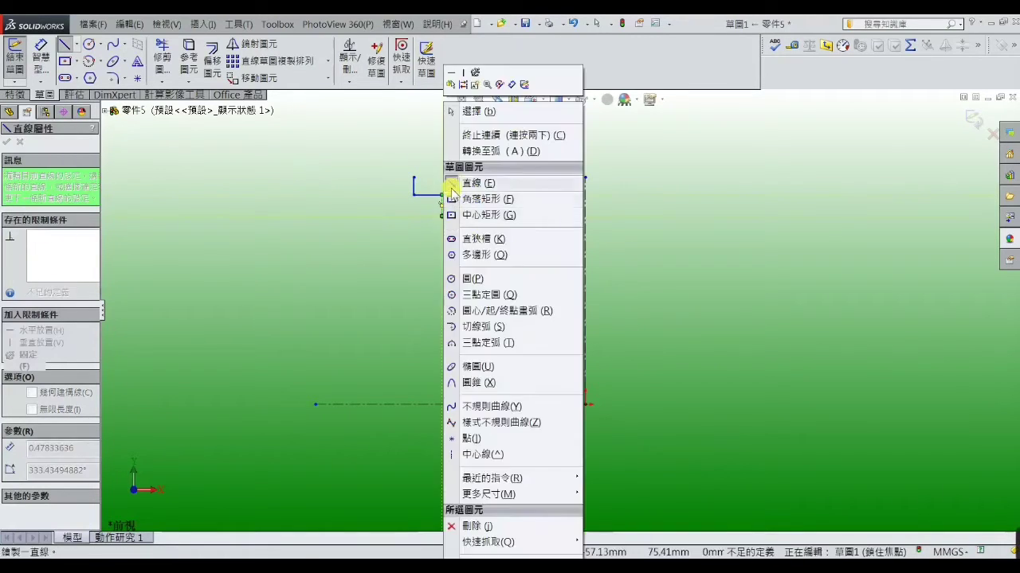
left_click(471, 111)
scroll(430, 189, "down", 2)
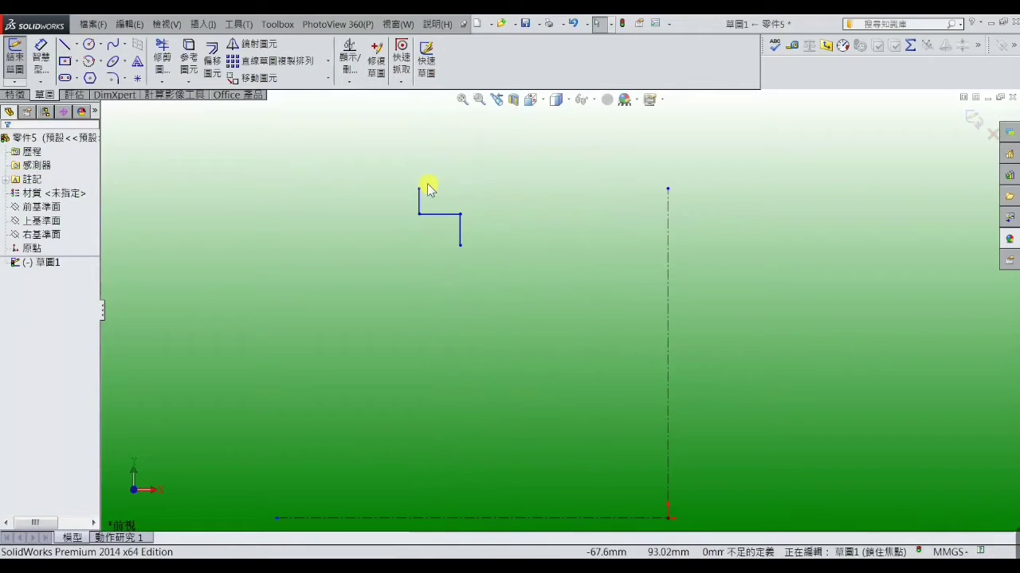
- Draw a short horizontal, vertical, long horizontal and vertical line chain from the top endpoint
left_click(66, 45)
scroll(399, 187, "down", 3)
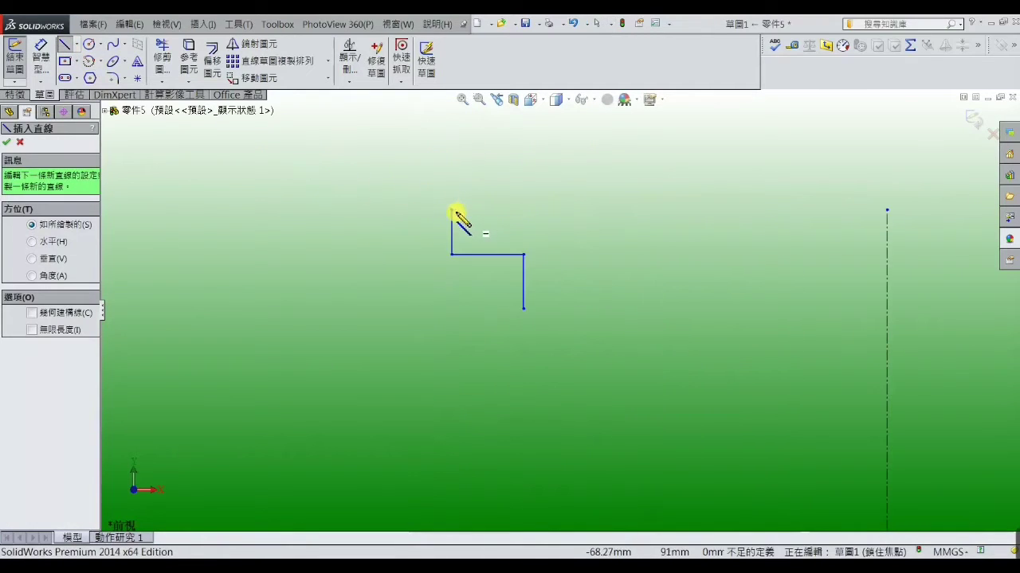
left_click(464, 212)
left_click(481, 210)
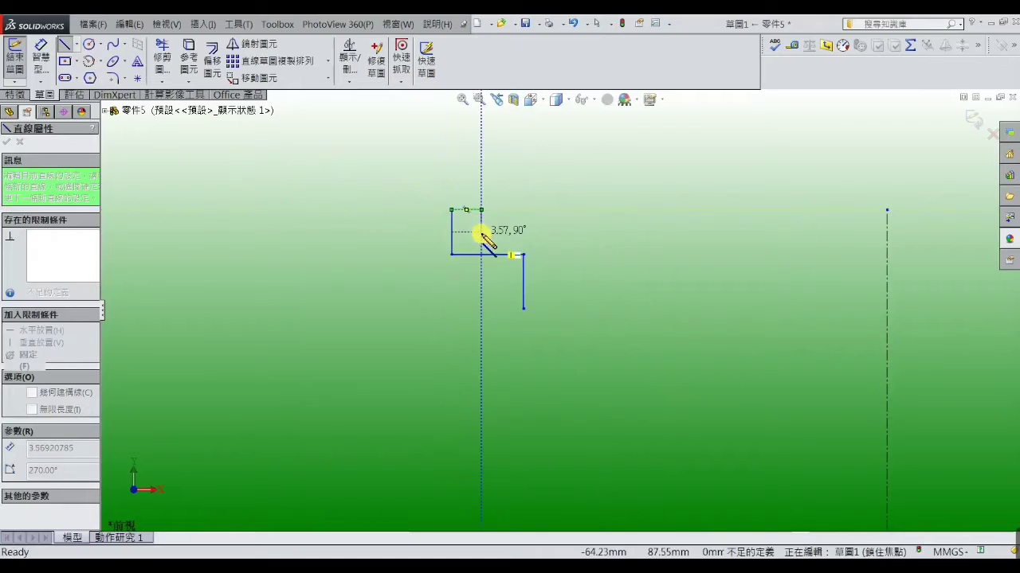
left_click(481, 231)
left_click(550, 232)
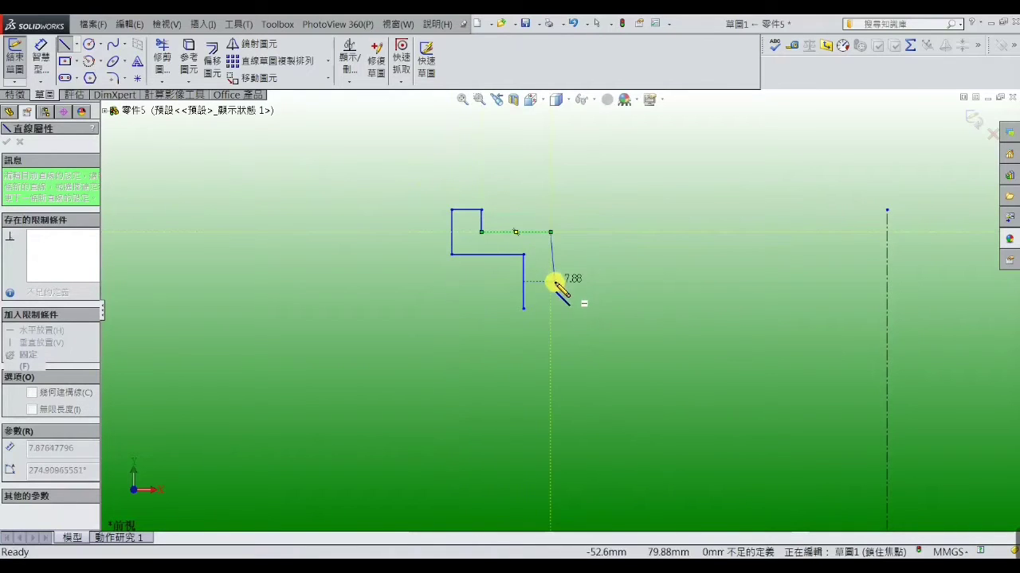
left_click(550, 289)
right_click(551, 289)
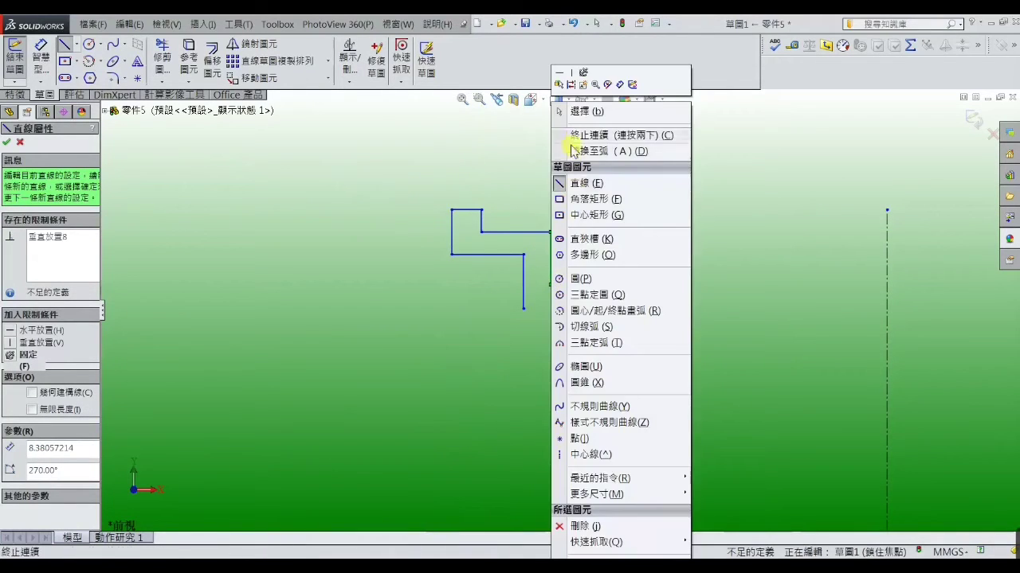
left_click(567, 111)
left_click(41, 57)
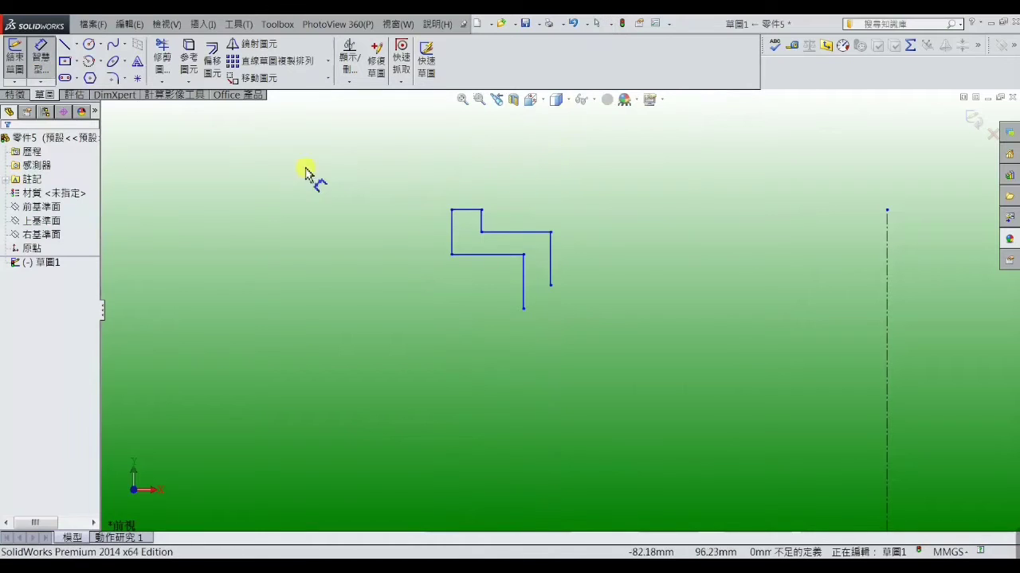
- Dimension the top line 6, the left vertical 12 and the inner vertical 6
left_click(467, 209)
left_click(468, 212)
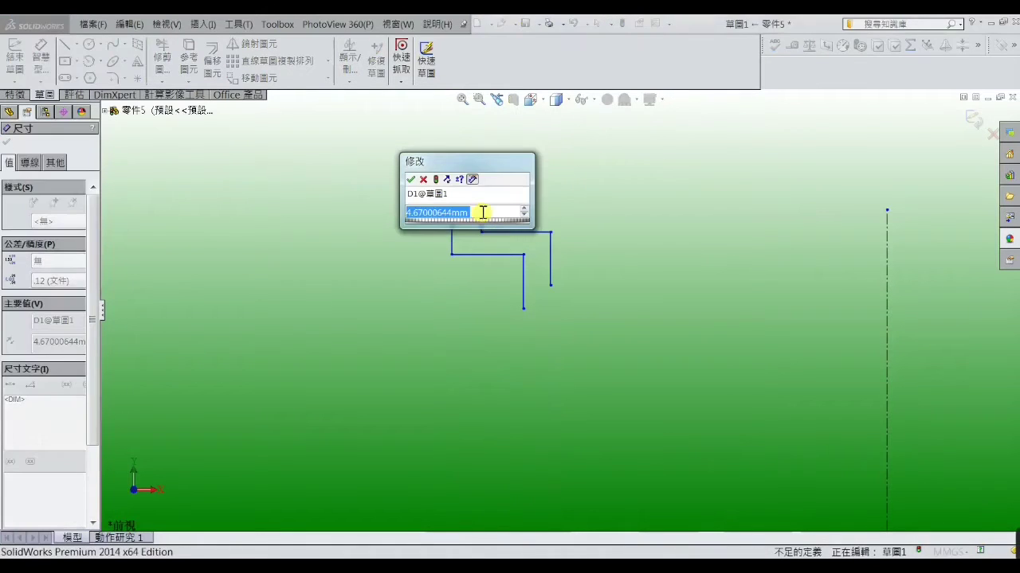
type("6")
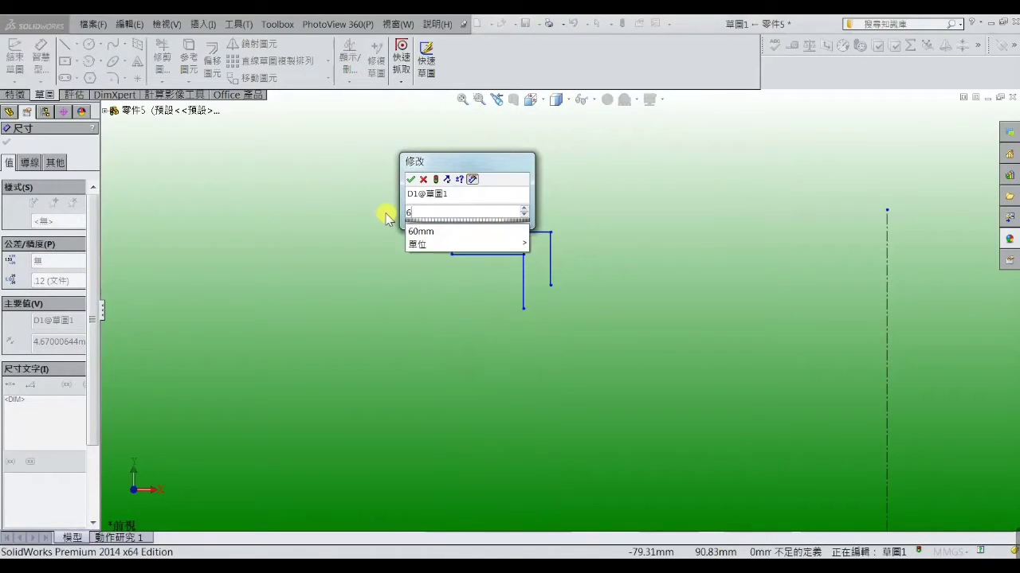
key("Return")
left_click(451, 232)
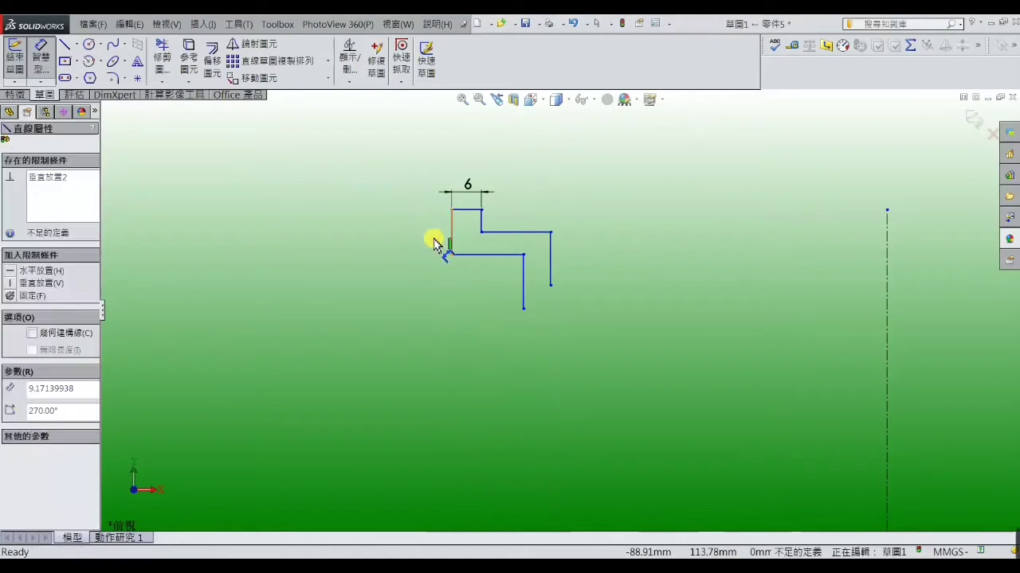
left_click(433, 242)
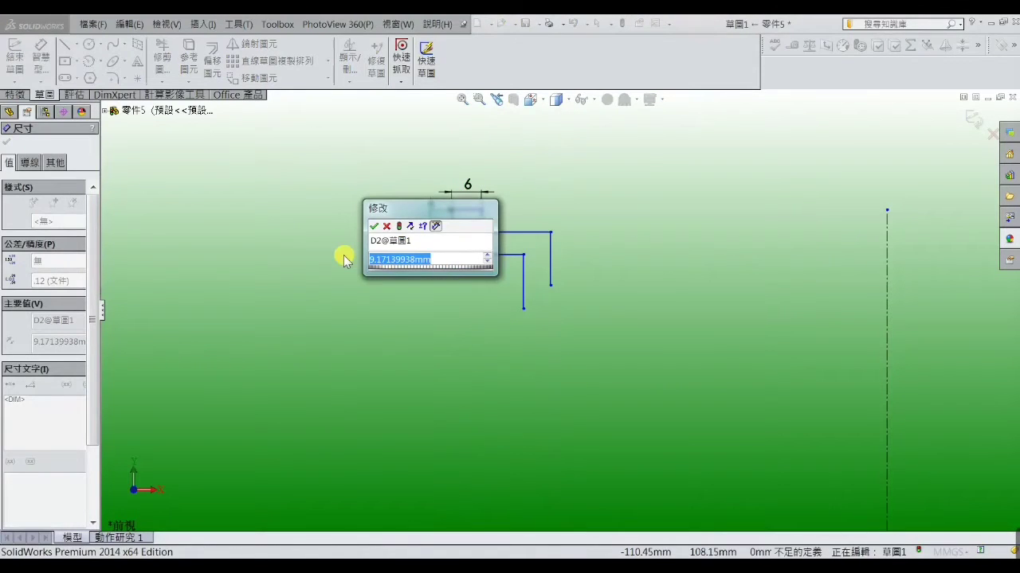
type("12")
key("Return")
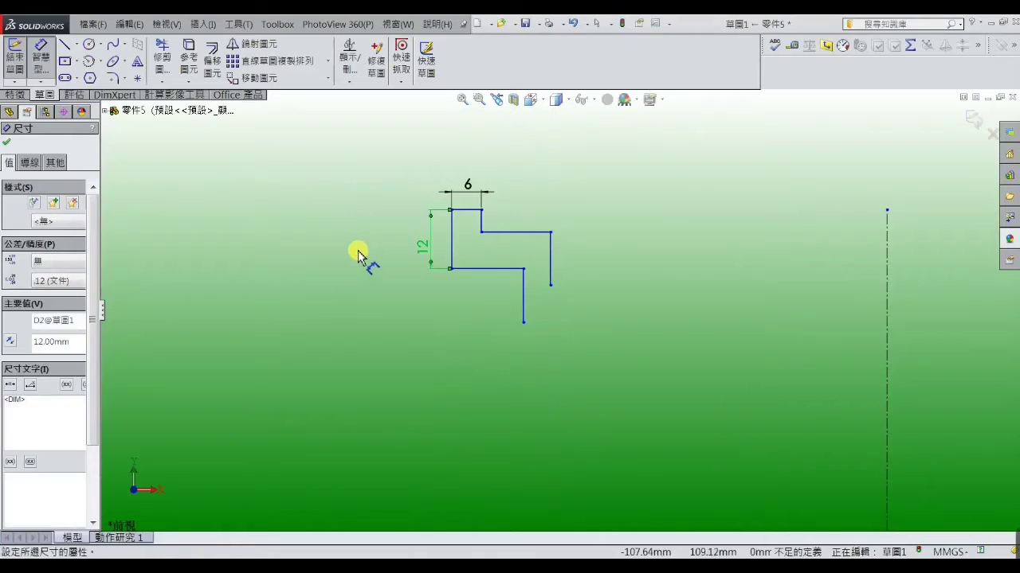
scroll(501, 228, "down", 2)
left_click(481, 225)
left_click(488, 229)
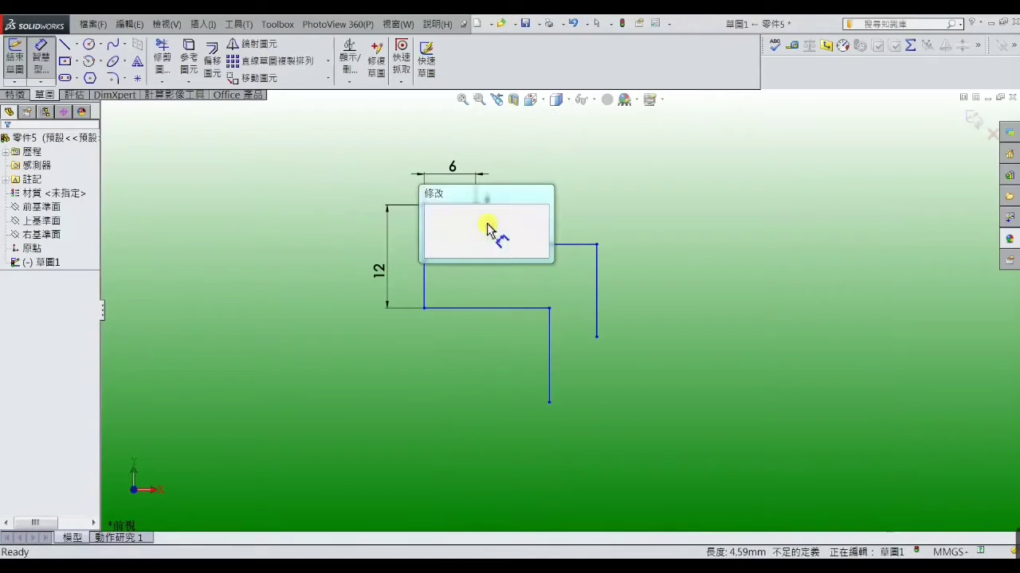
left_click_drag(493, 244, 409, 249)
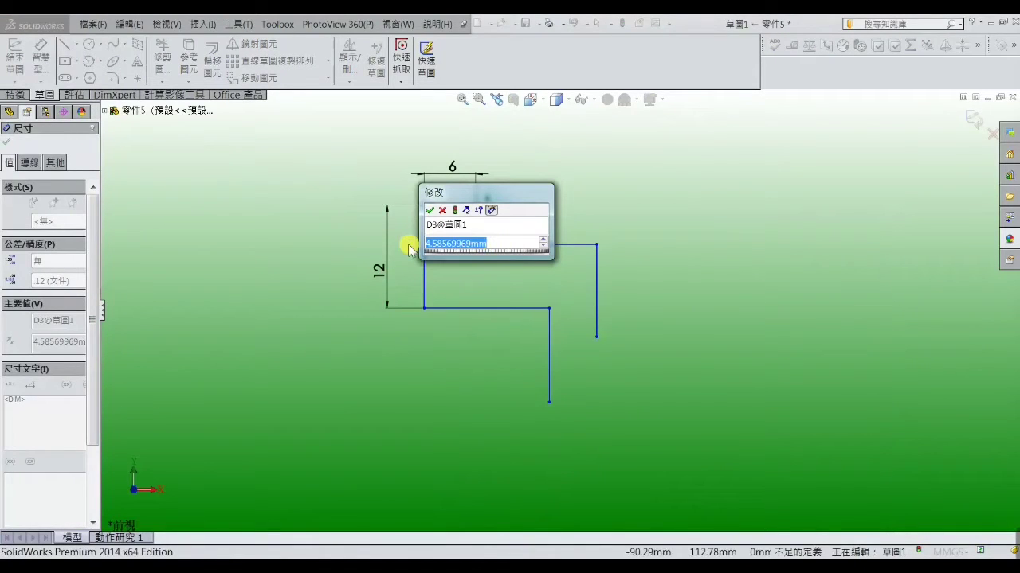
type("6")
key("Return")
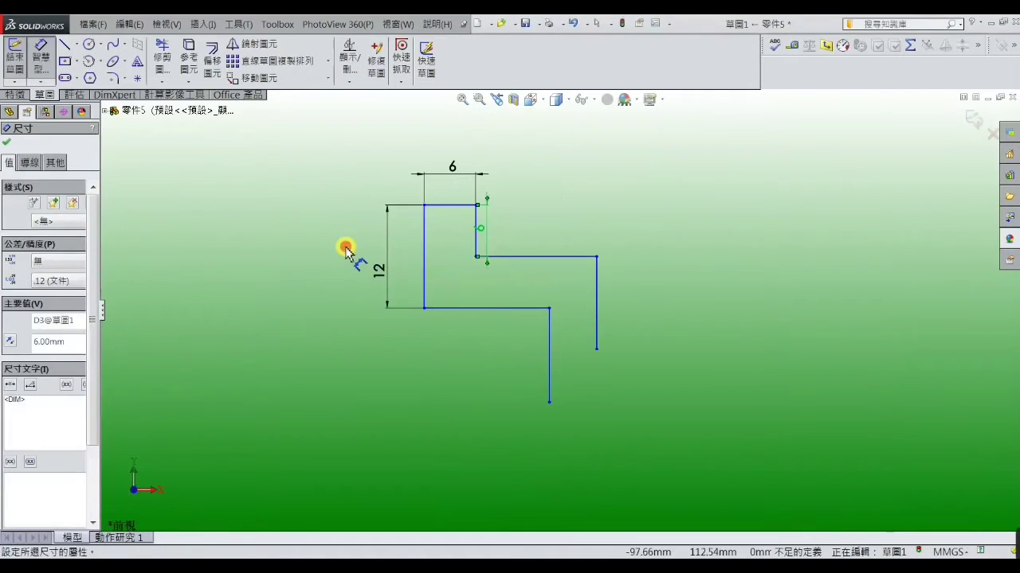
- Dimension the long horizontal line 18 and the right vertical line 10
left_click(547, 266)
left_click(547, 274)
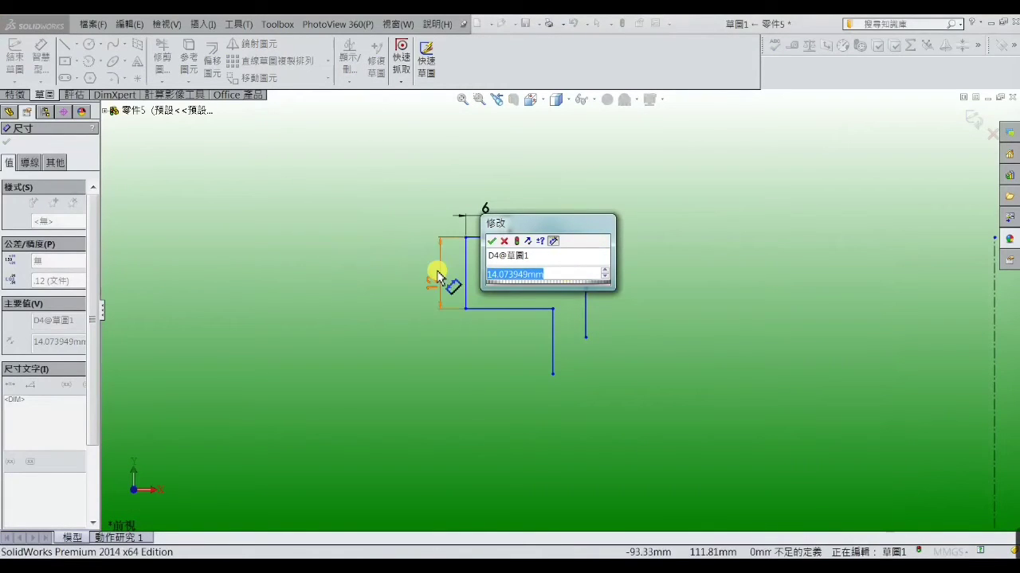
type("18")
key("Return")
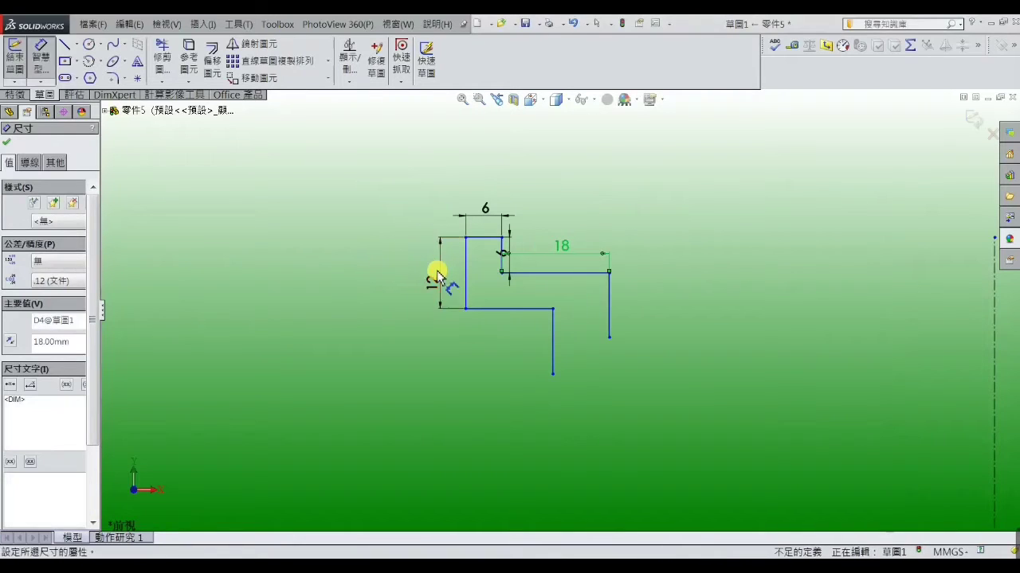
left_click(434, 276)
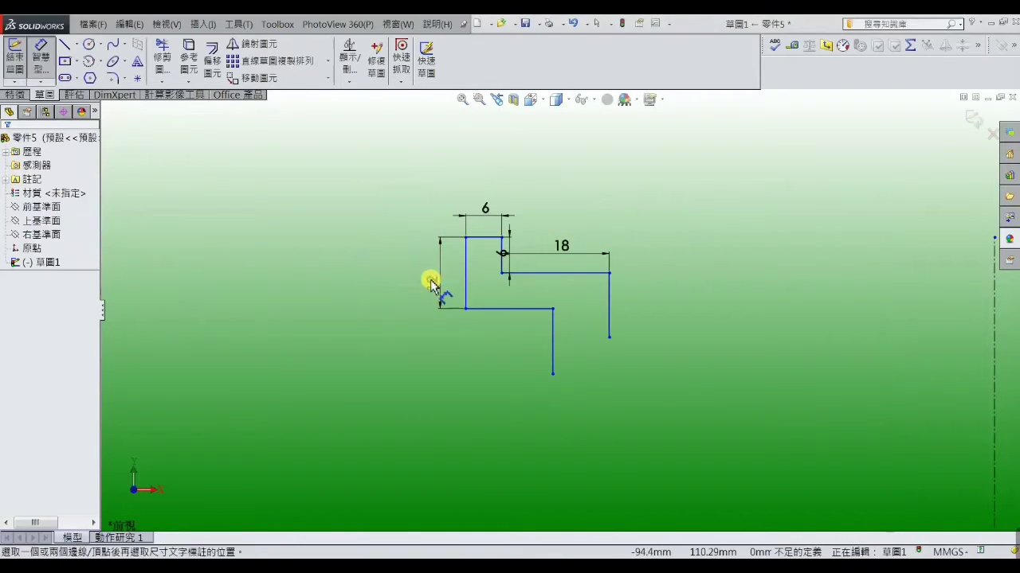
left_click(610, 306)
left_click(633, 322)
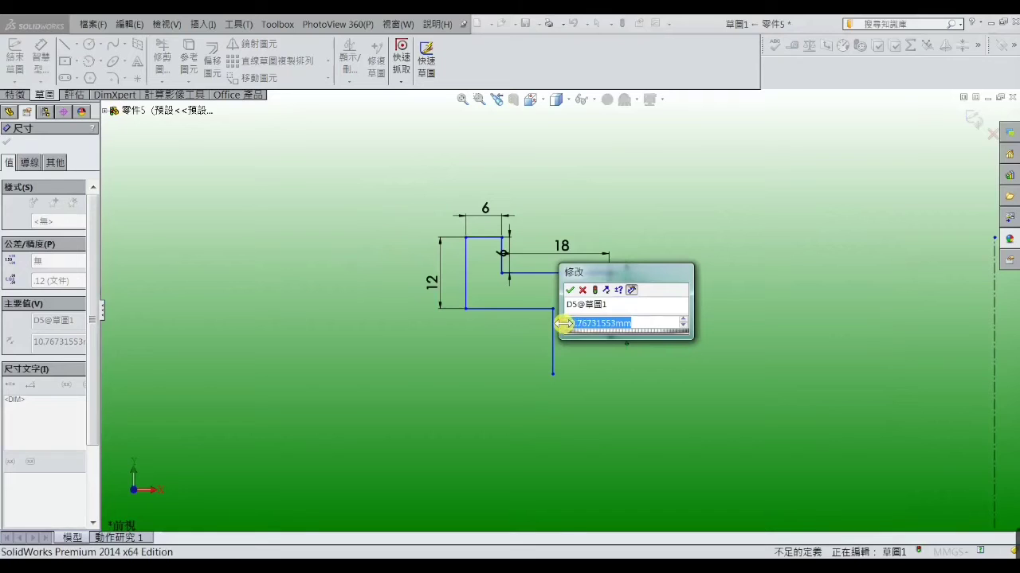
type("10")
key("Return")
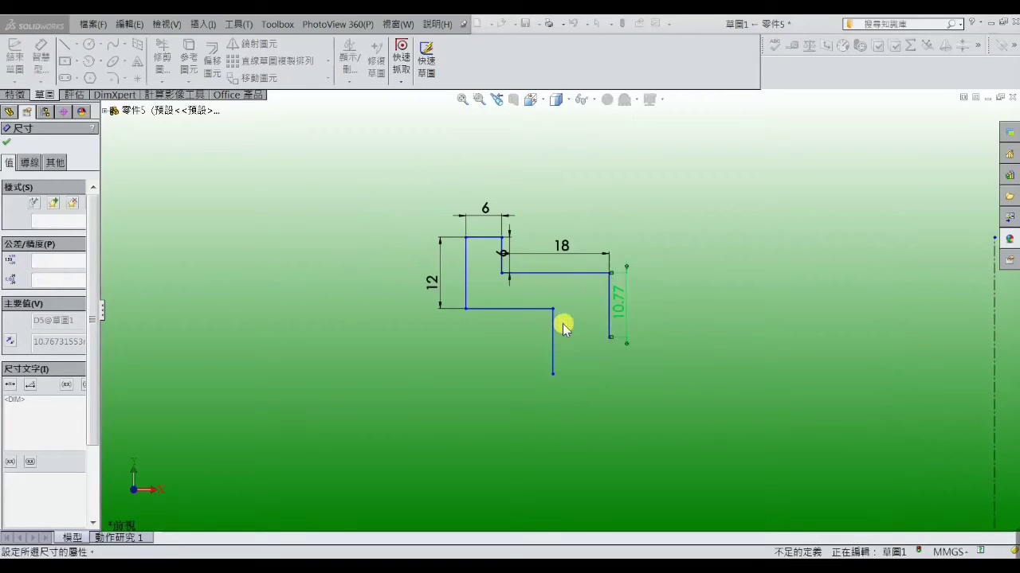
scroll(614, 314, "up", 3)
left_click(641, 309)
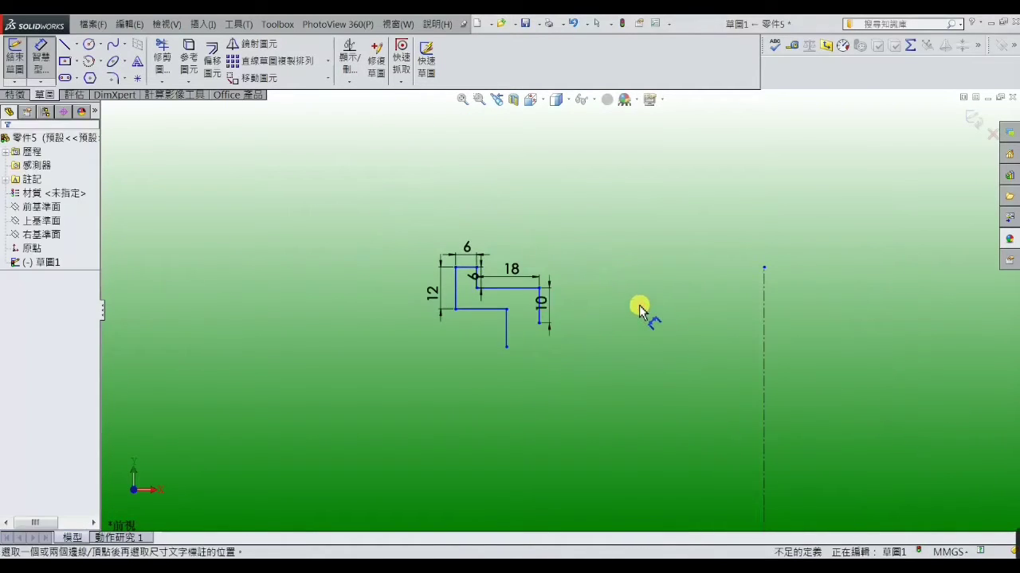
- Add a 200 distance dimension to the centerline, then delete it as a mistake
scroll(486, 300, "down", 2)
mouse_move(443, 293)
left_mouse_down()
mouse_move(462, 308)
mouse_move(843, 318)
left_mouse_up()
left_click(890, 319)
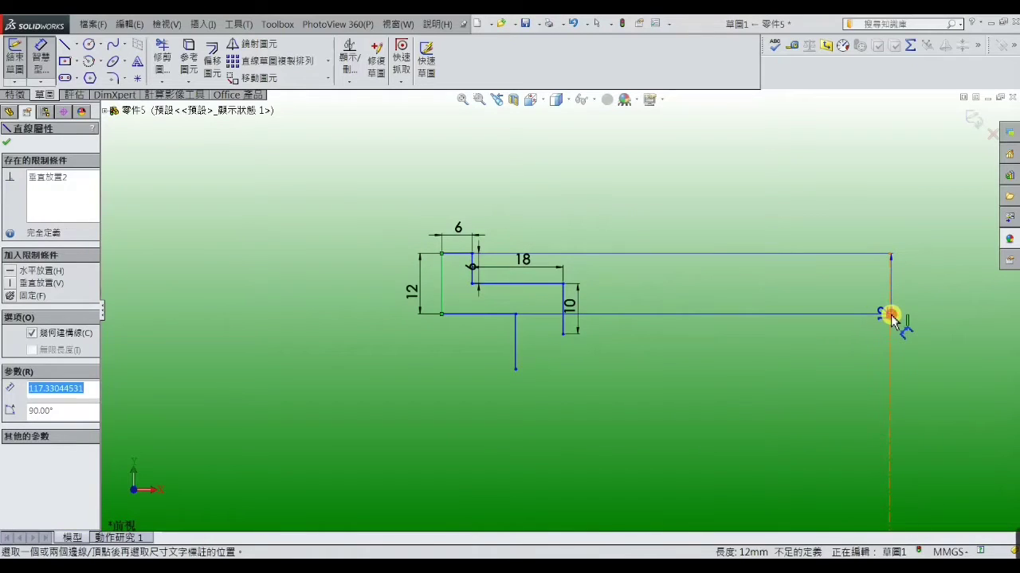
left_click(900, 333)
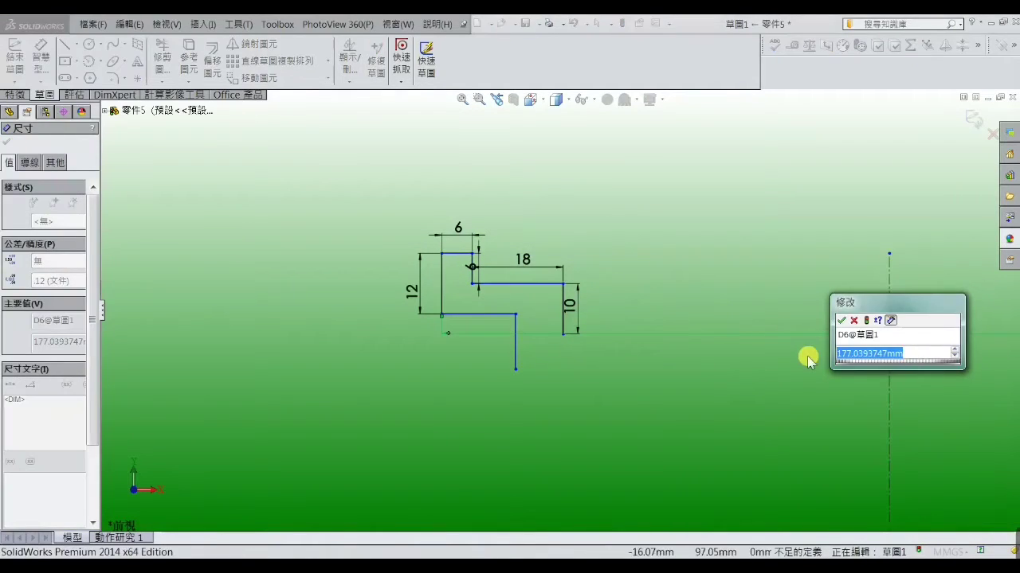
type("200")
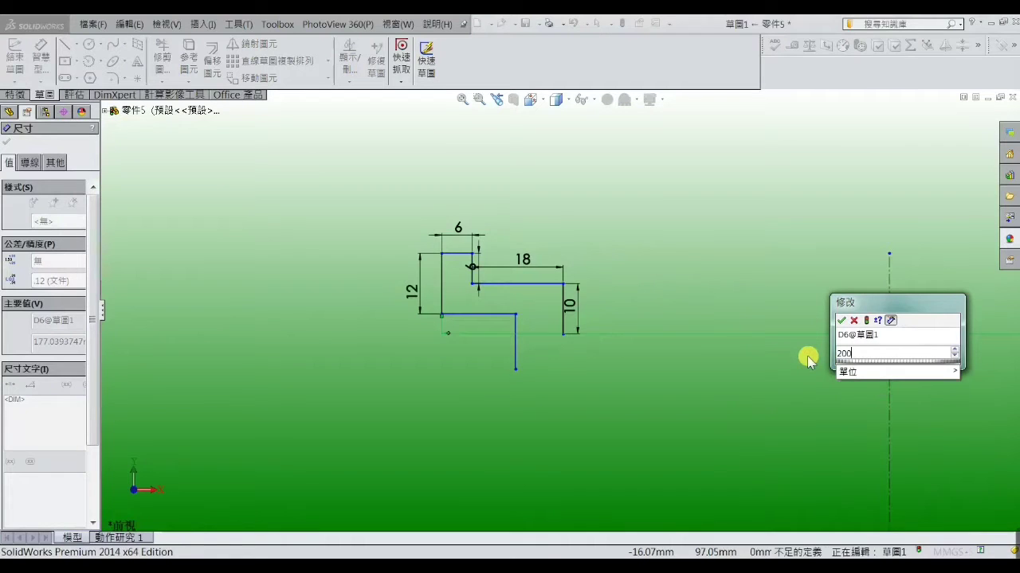
key("Return")
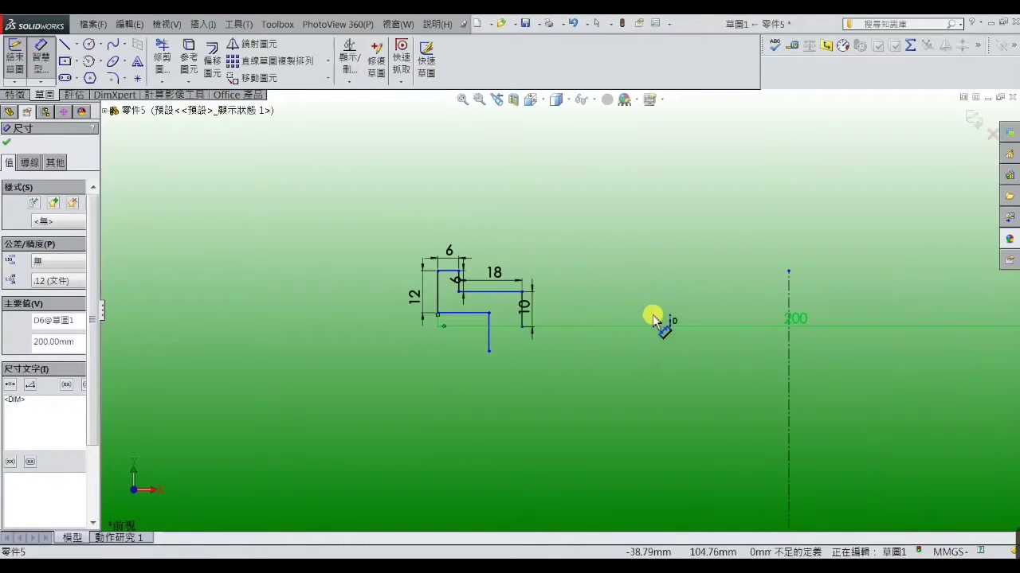
left_click_drag(725, 317, 723, 341)
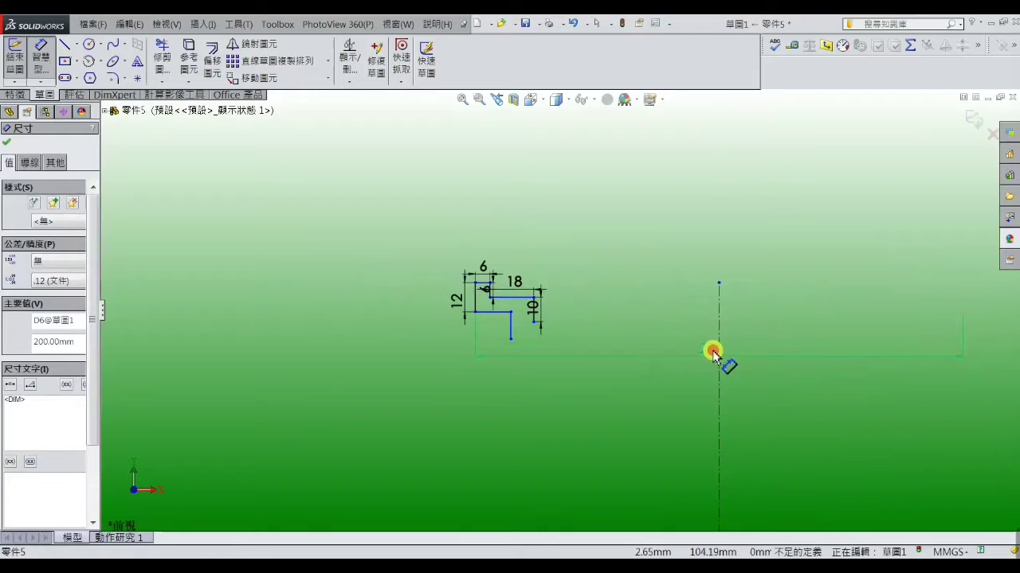
left_click(713, 353)
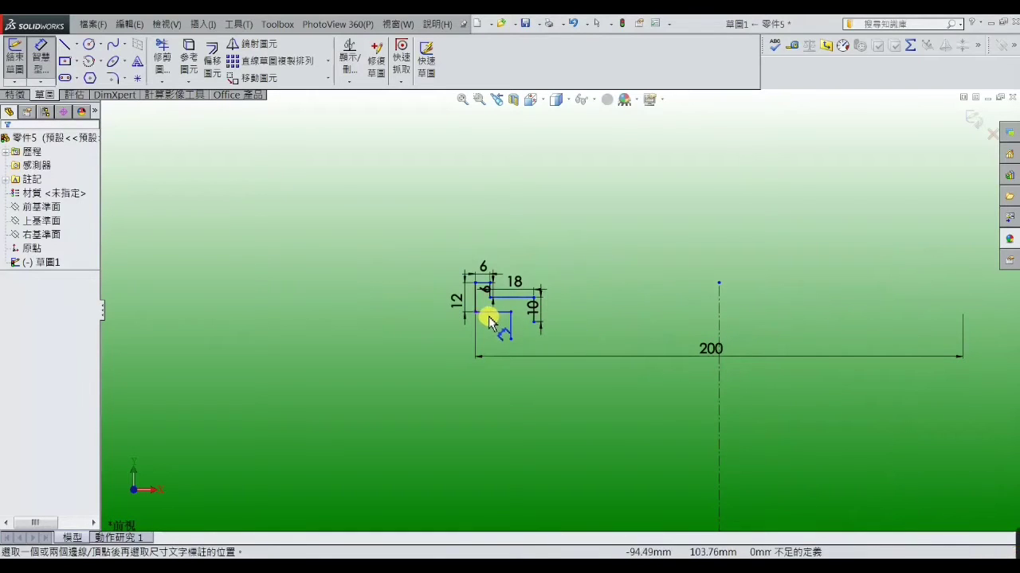
left_click(704, 350)
key("Delete")
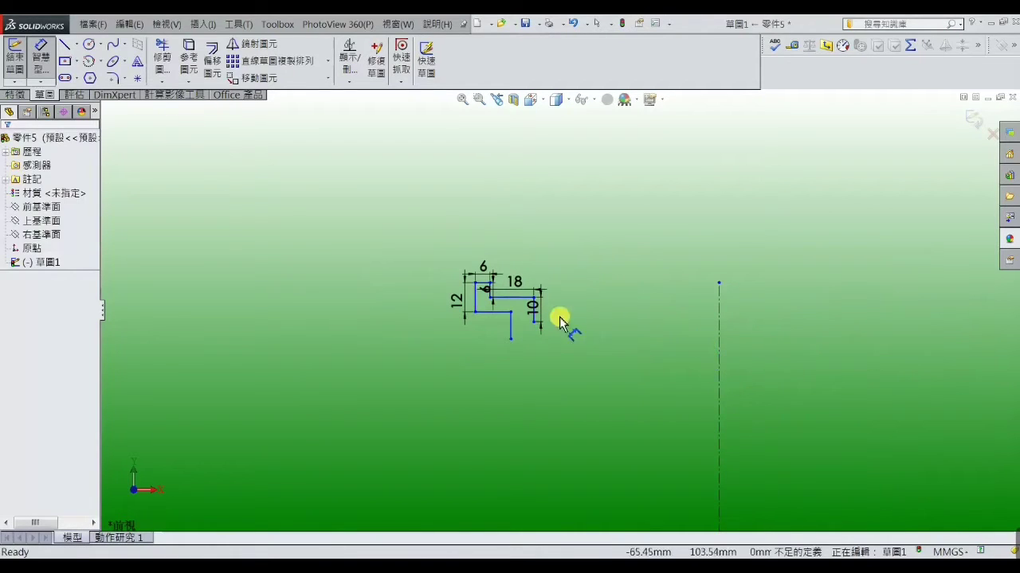
- Dimension the profile's left edge 100 from the centerline
left_click(476, 307)
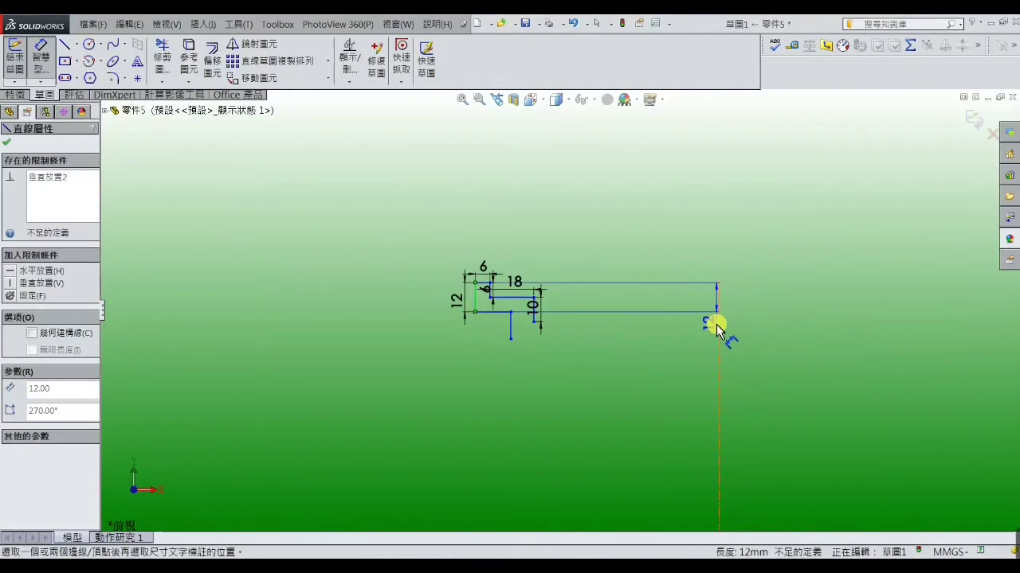
left_click(718, 329)
left_click(629, 347)
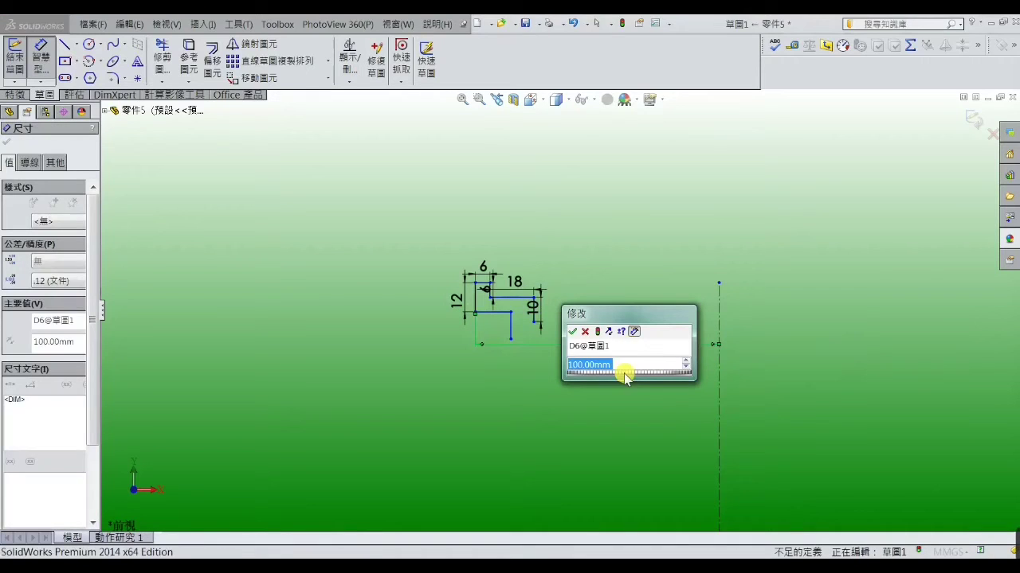
left_click(571, 331)
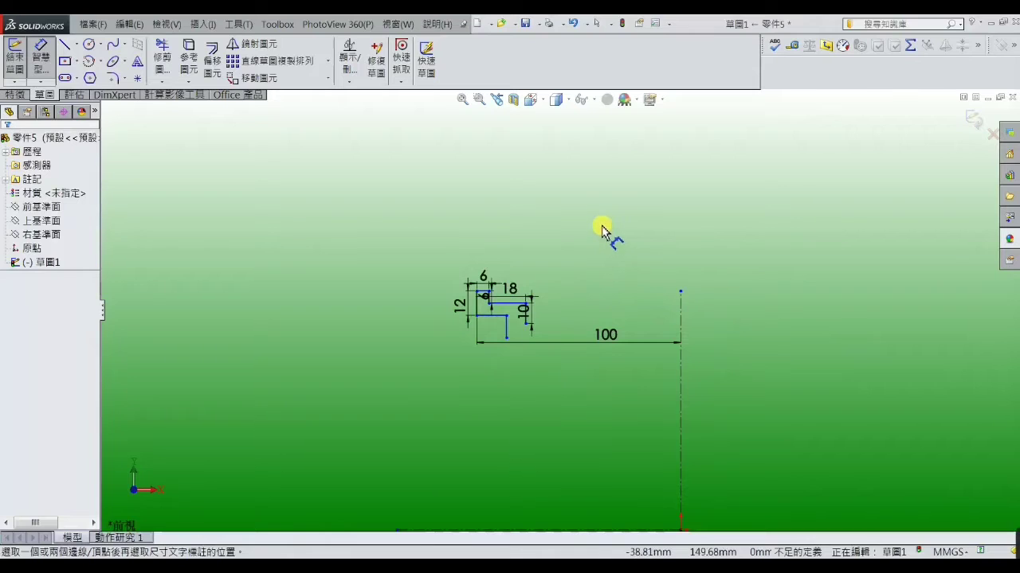
- Draw a short top line, horizontal step, short drop and slanted end right of the centerline
left_click(66, 45)
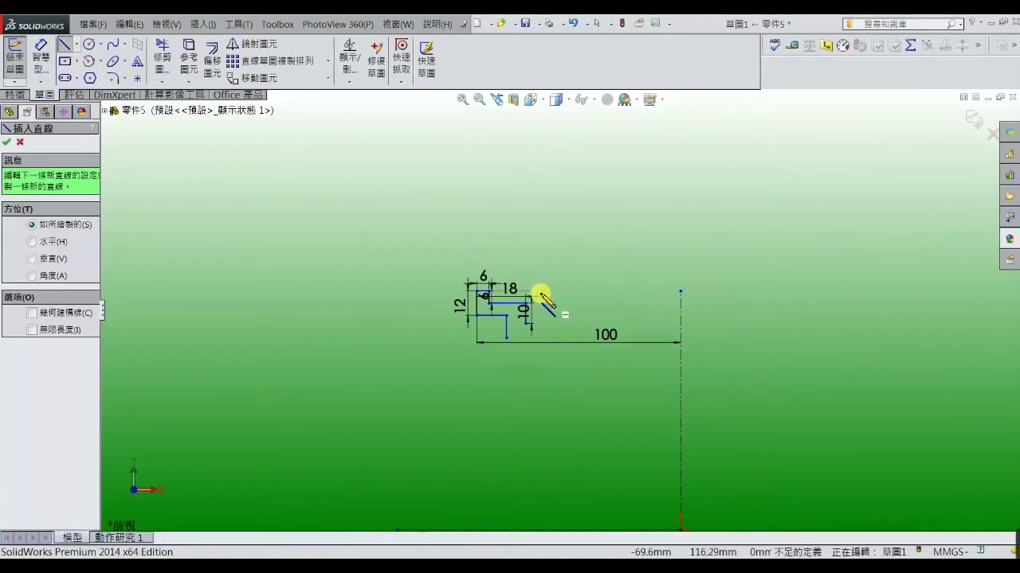
left_click(909, 291)
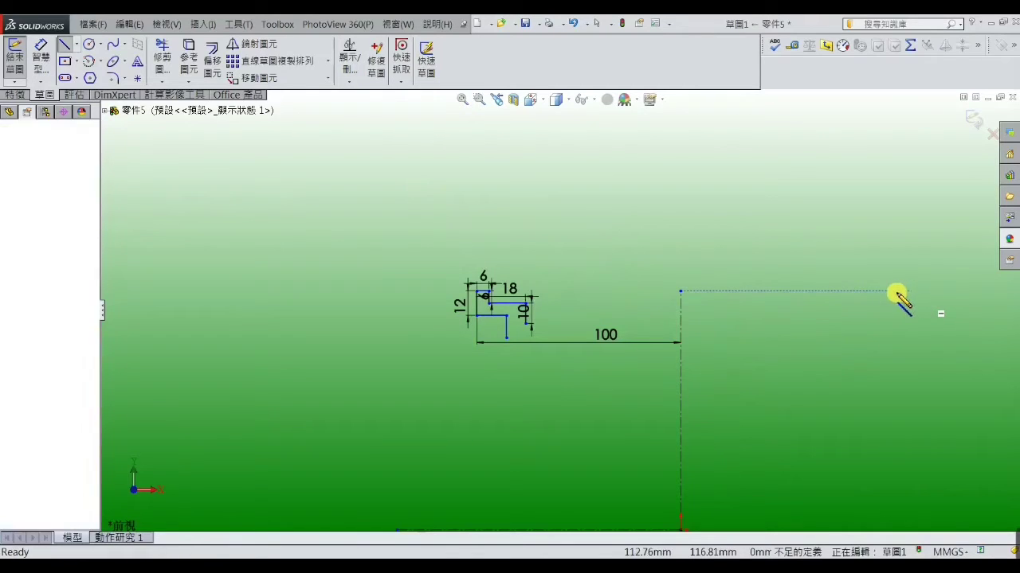
left_click(882, 294)
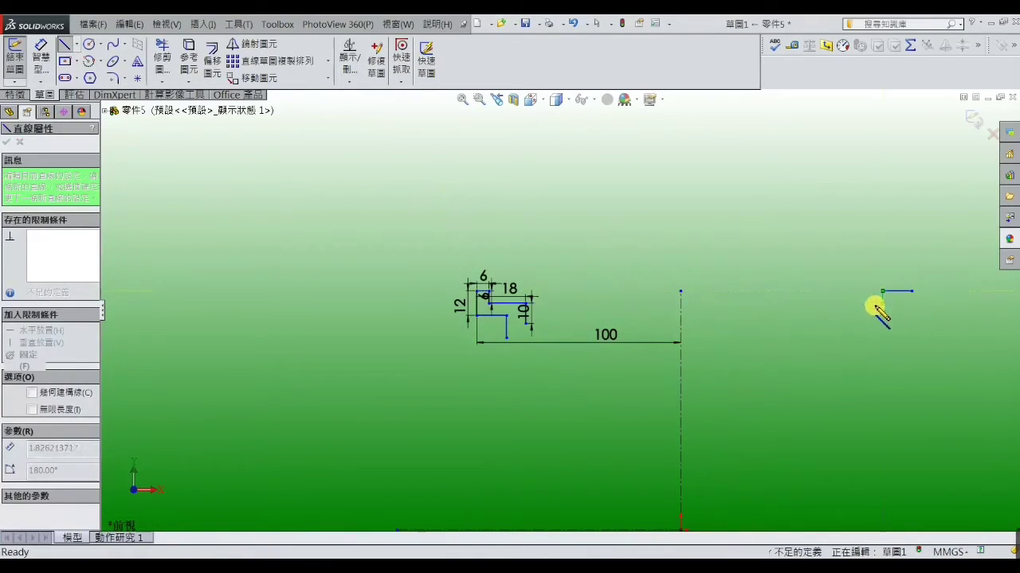
left_click(788, 303)
left_click(788, 316)
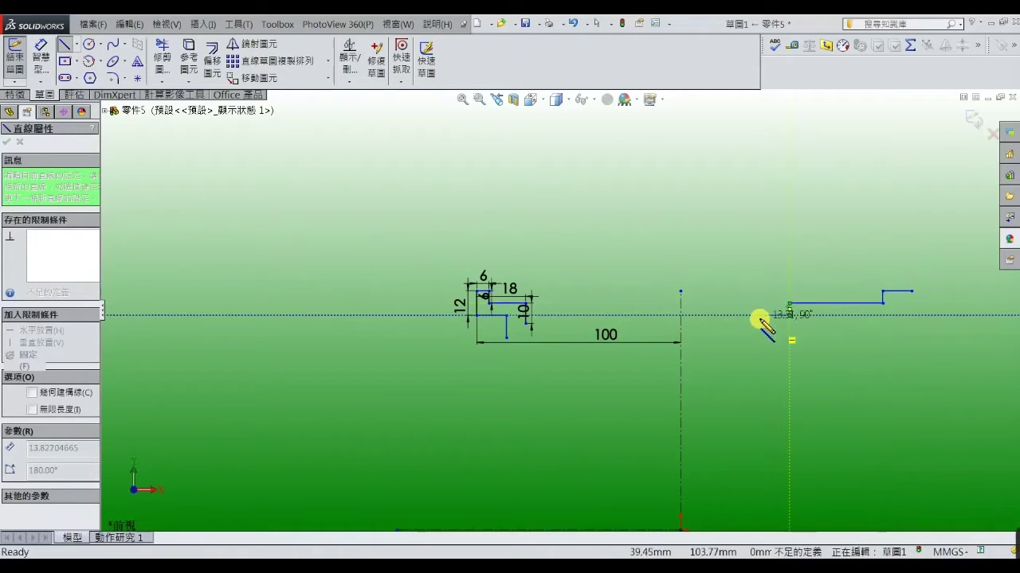
left_click(717, 339)
right_click(717, 341)
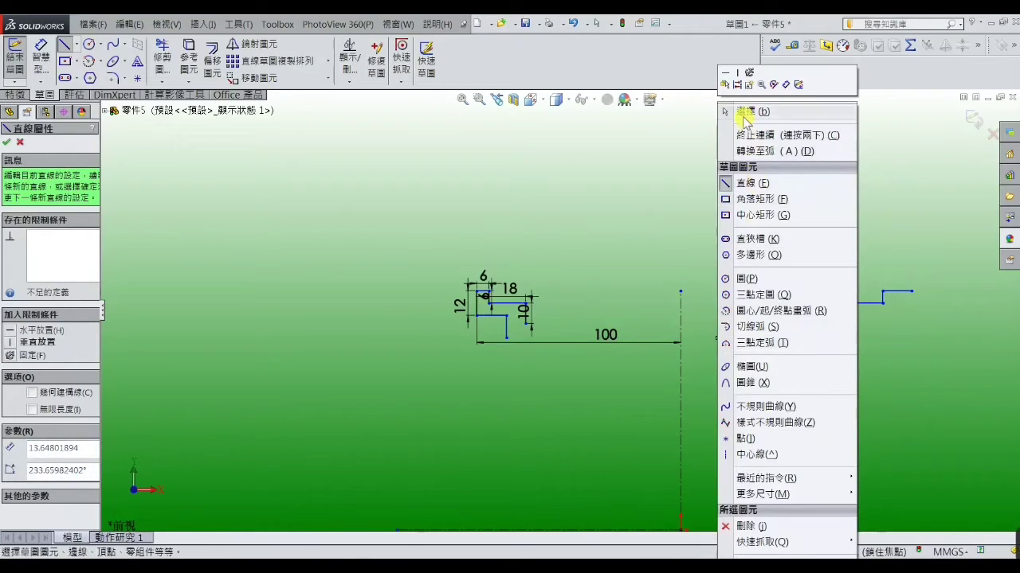
left_click(734, 112)
left_click(738, 169)
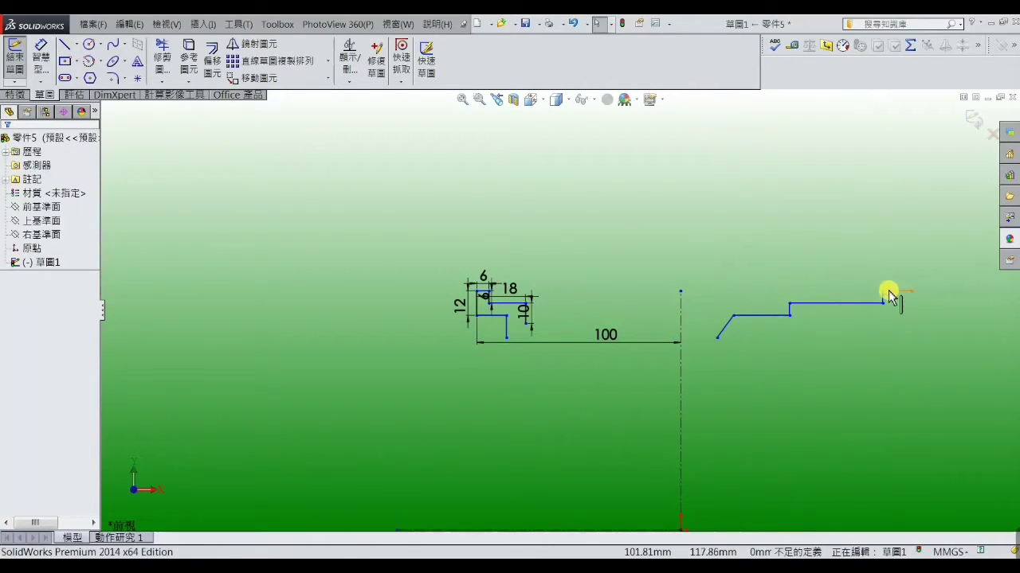
left_click(889, 296)
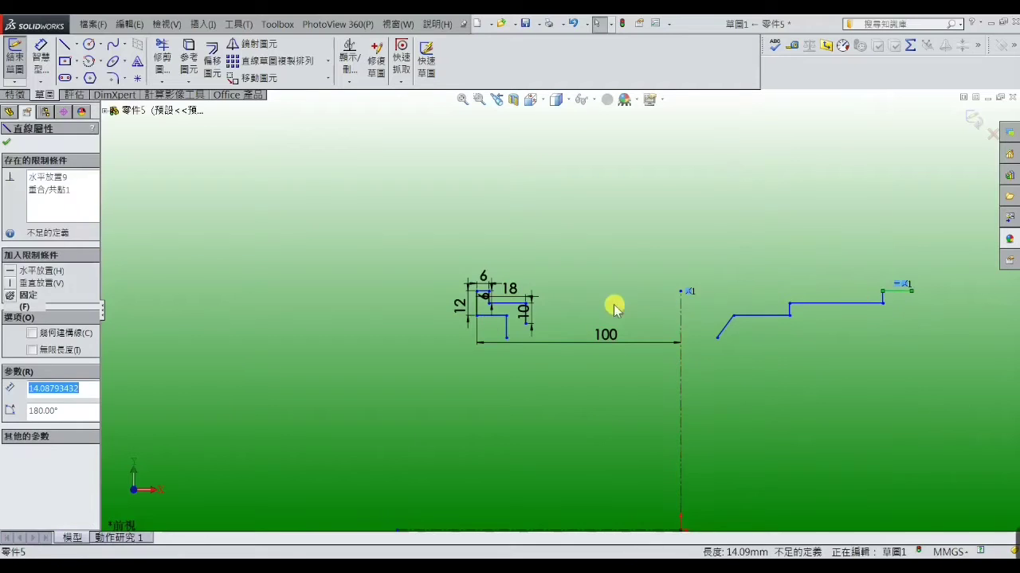
scroll(552, 315, "down", 2)
- Make the two selected lines of the left section collinear
scroll(452, 285, "down", 1)
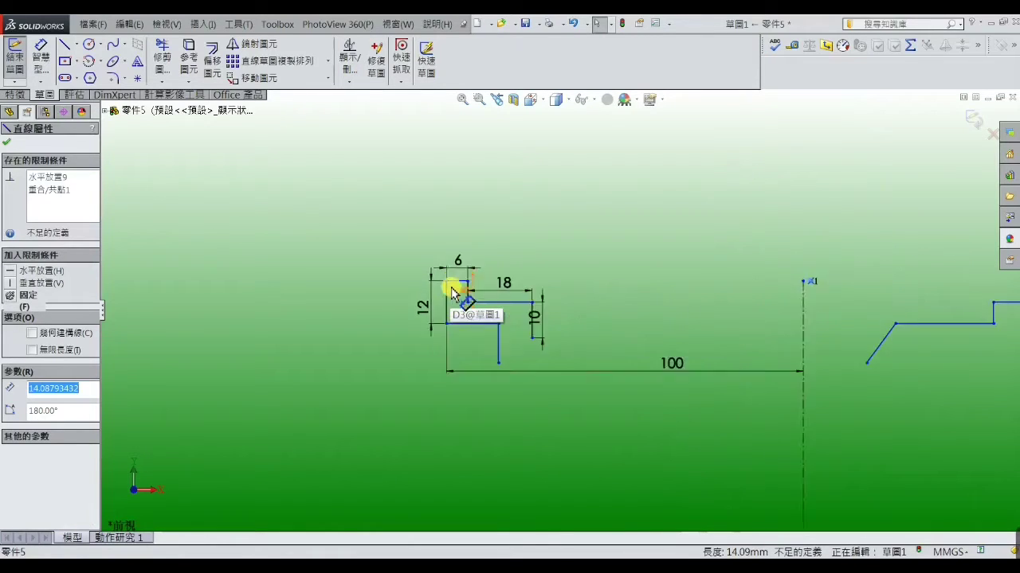
scroll(458, 278, "down", 1)
left_click(481, 283)
left_click(481, 282, "ctrl")
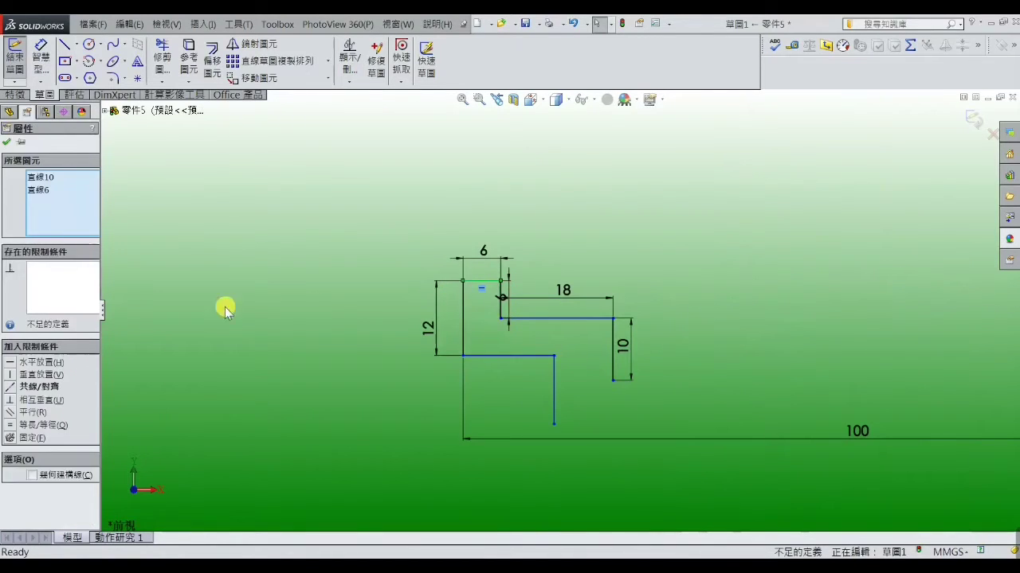
left_click(12, 388)
scroll(358, 307, "up", 2)
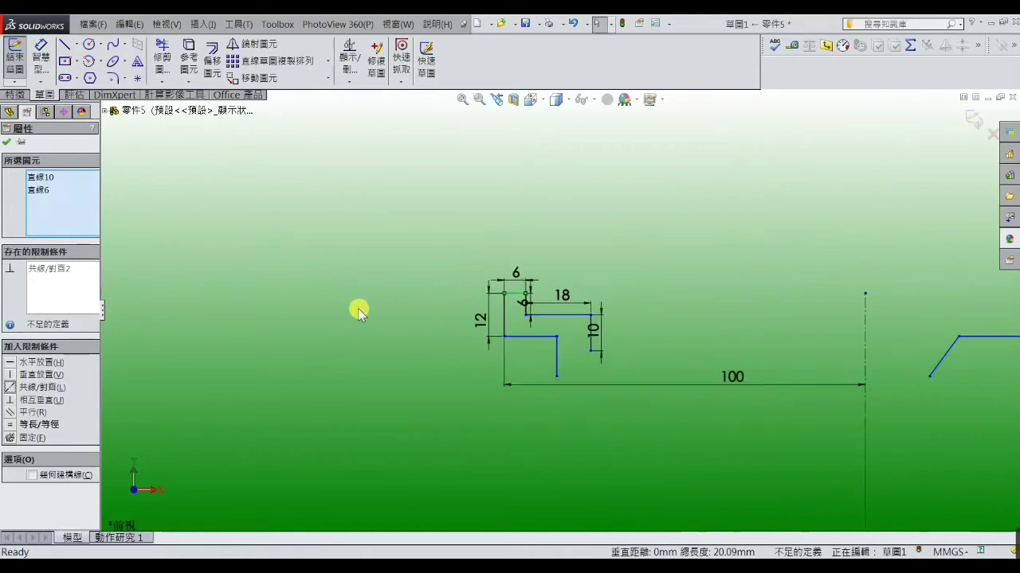
scroll(842, 312, "up", 2)
scroll(882, 324, "down", 2)
left_click(751, 205)
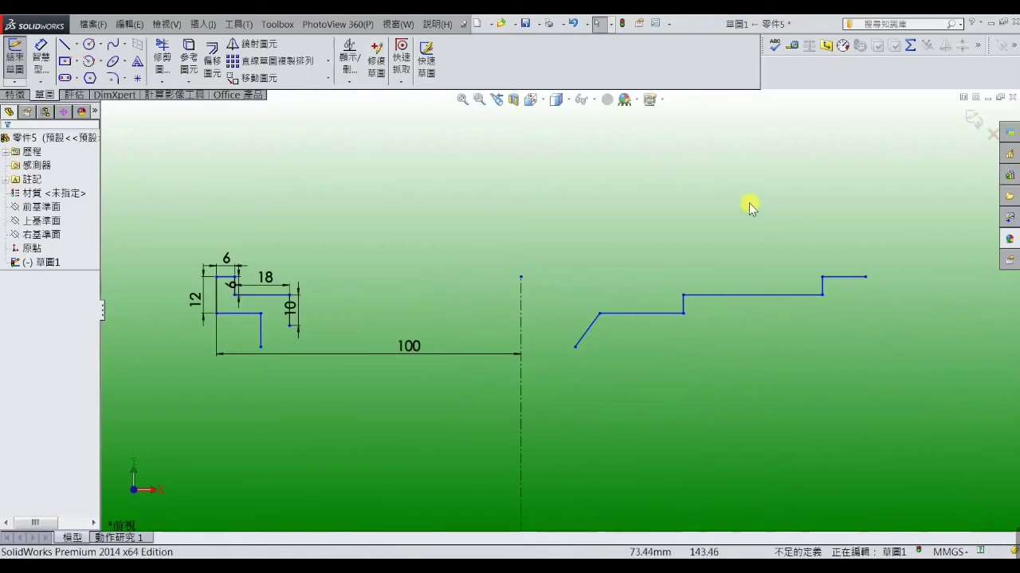
- Draw the lower stepped chain from the top outline's right end down to a slanted end
left_click(64, 46)
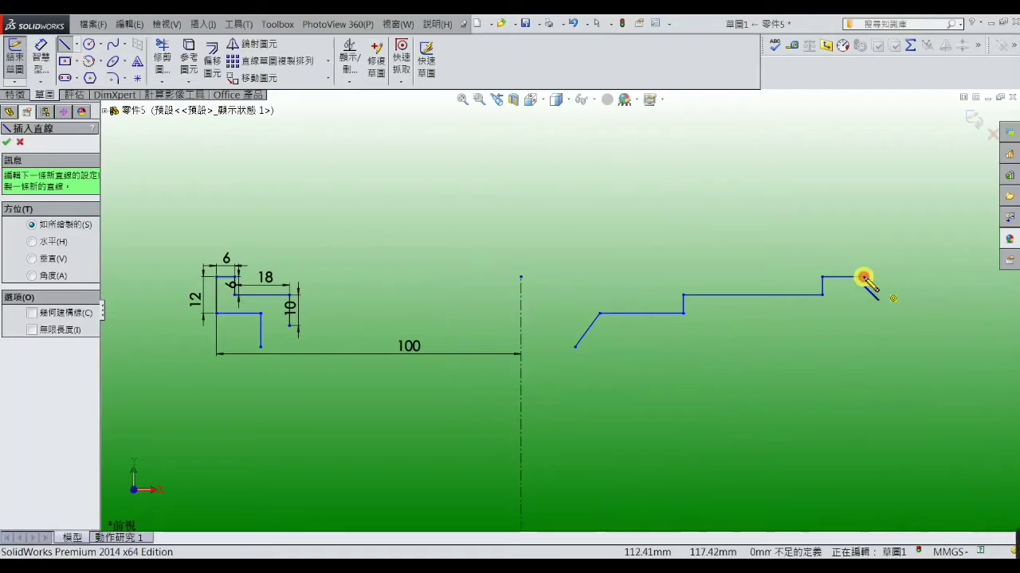
left_click(865, 277)
left_click(865, 325)
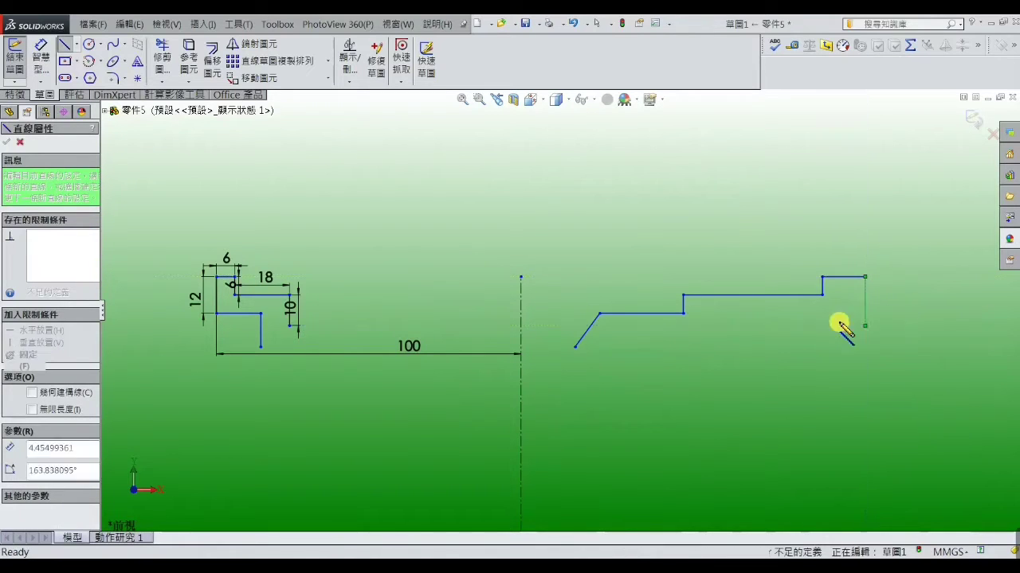
left_click(714, 325)
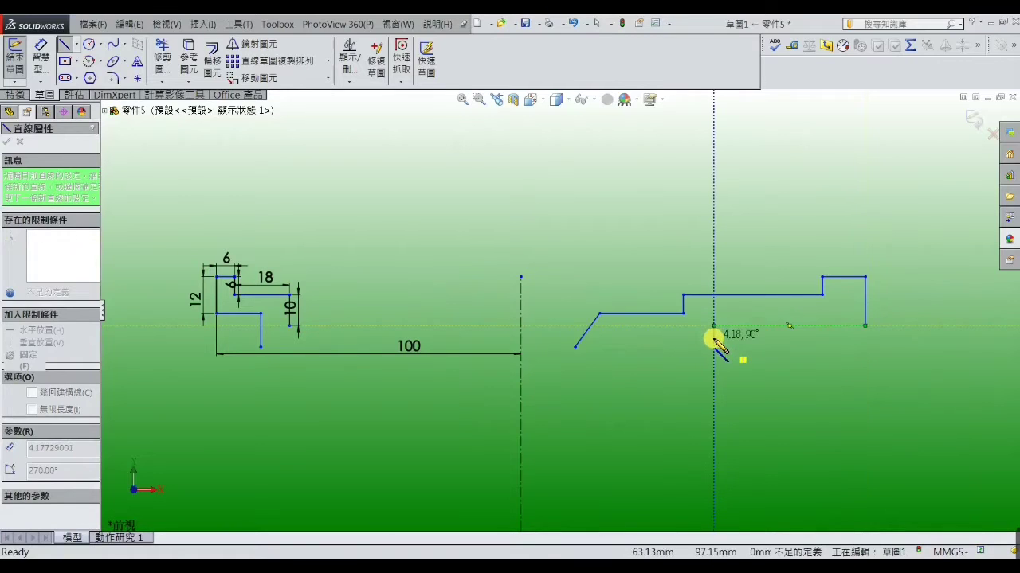
left_click(714, 336)
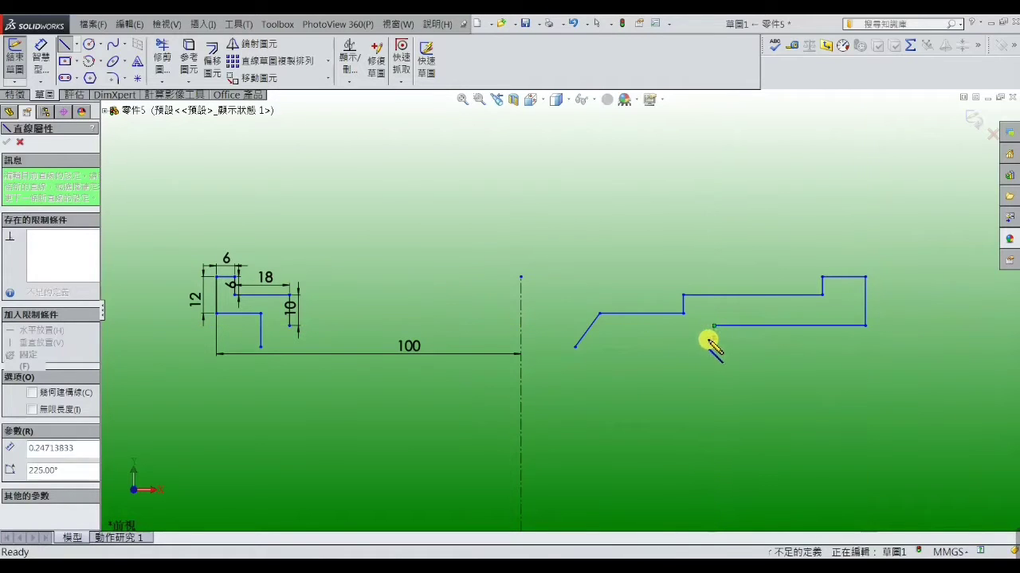
left_click(618, 338)
right_click(614, 341)
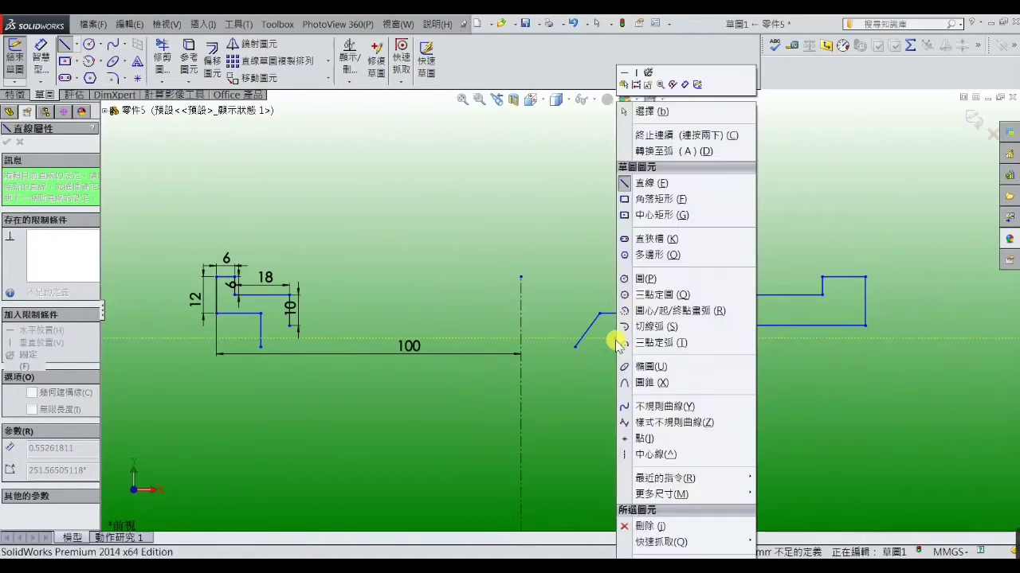
key("Escape")
left_click(618, 339)
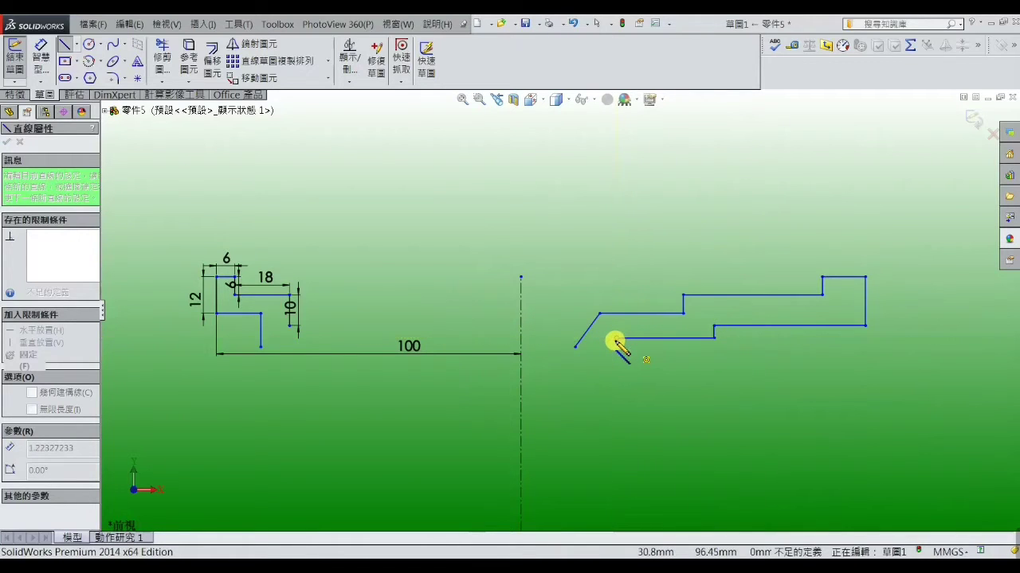
left_click(589, 374)
right_click(589, 375)
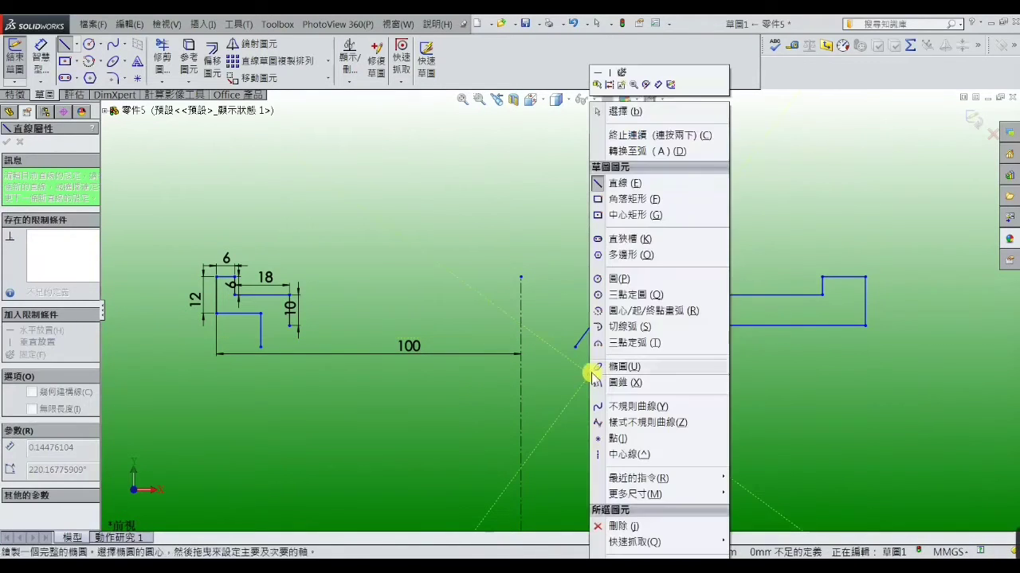
left_click(614, 75)
scroll(677, 287, "down", 2)
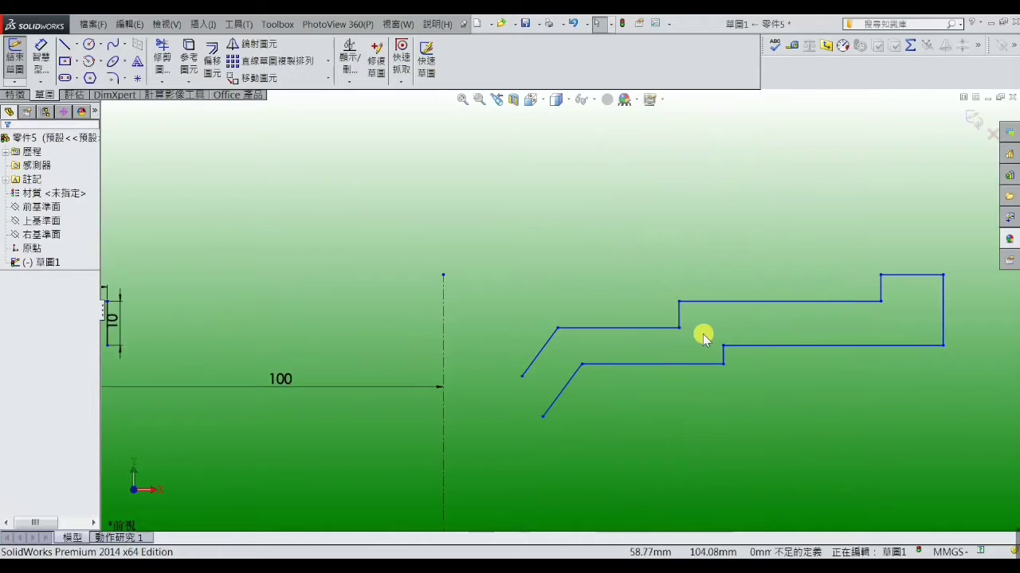
- Dimension the short top line 10, the short vertical edge 6 and the upper horizontal line 51
left_click(40, 57)
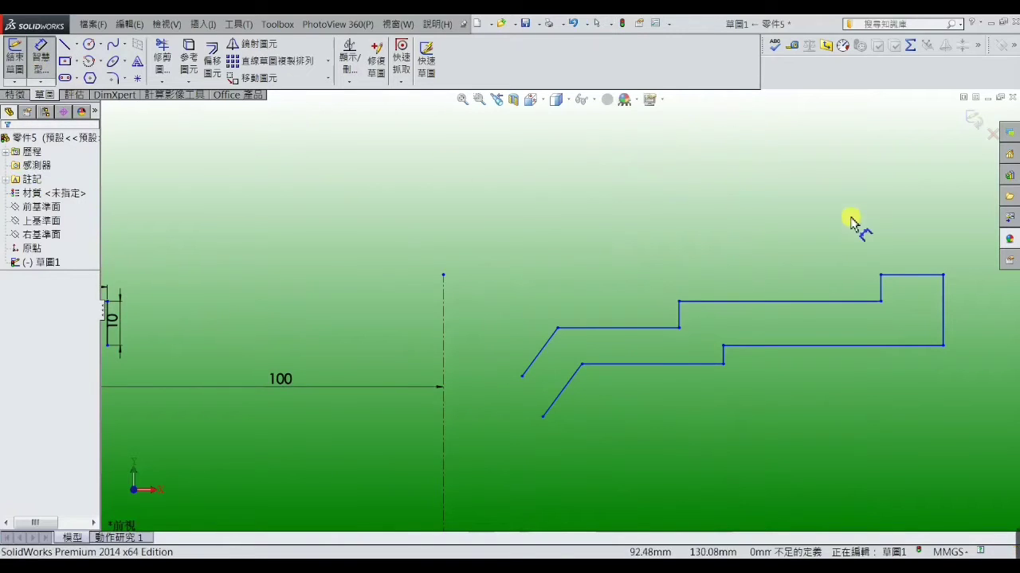
left_click(900, 277)
left_click(908, 262)
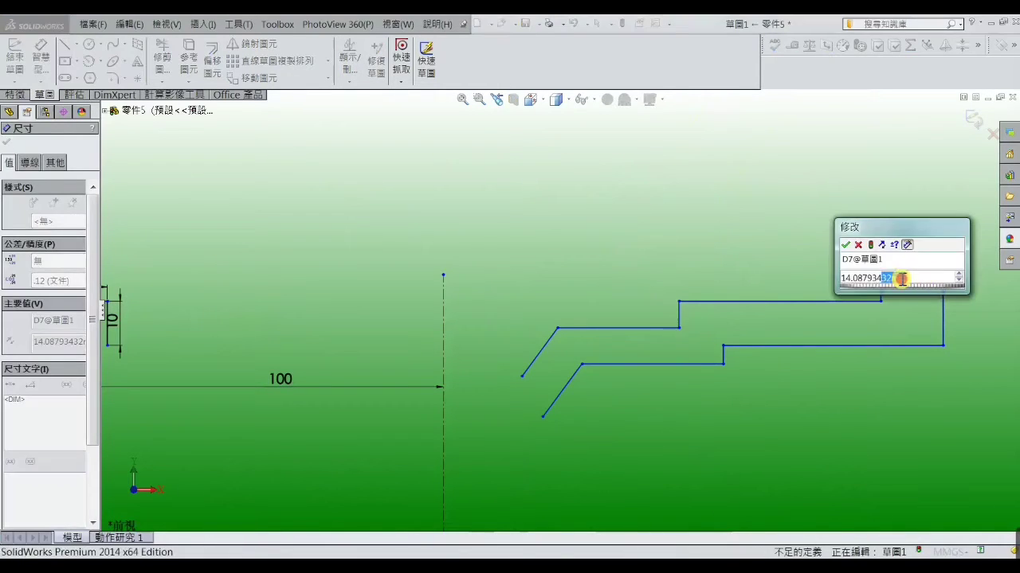
type("10")
key("Return")
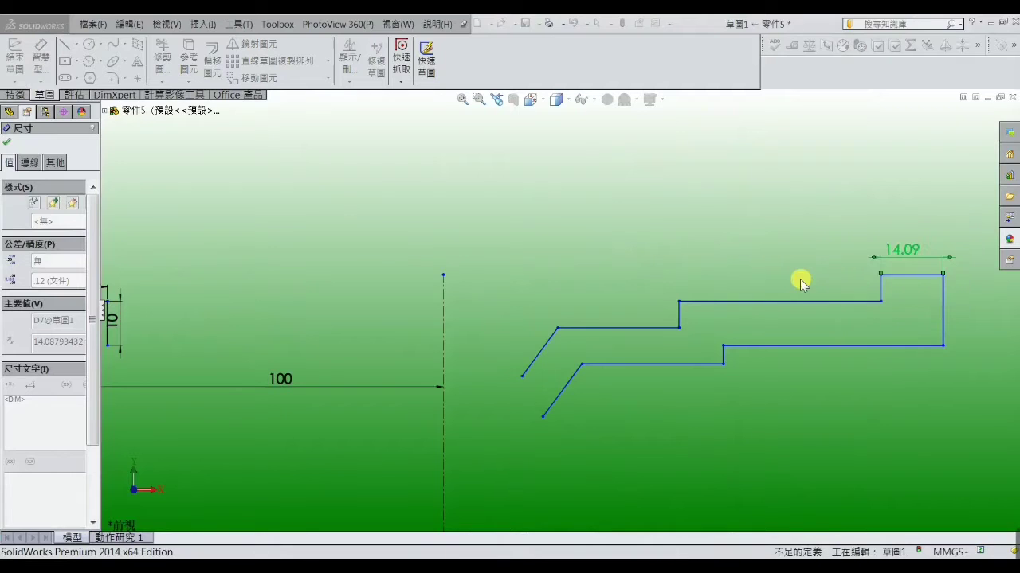
left_click(880, 293)
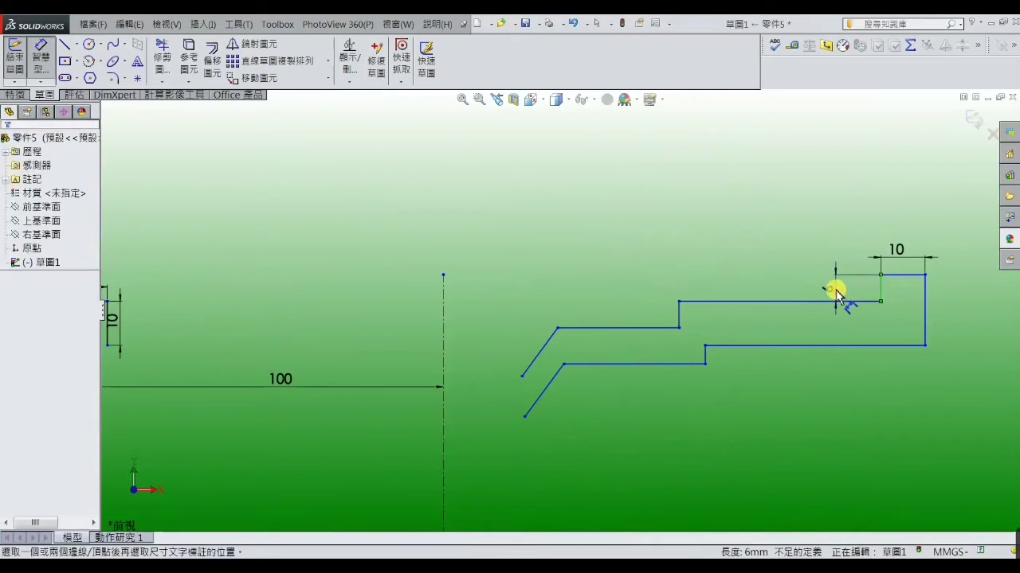
left_click(835, 291)
left_click(777, 277)
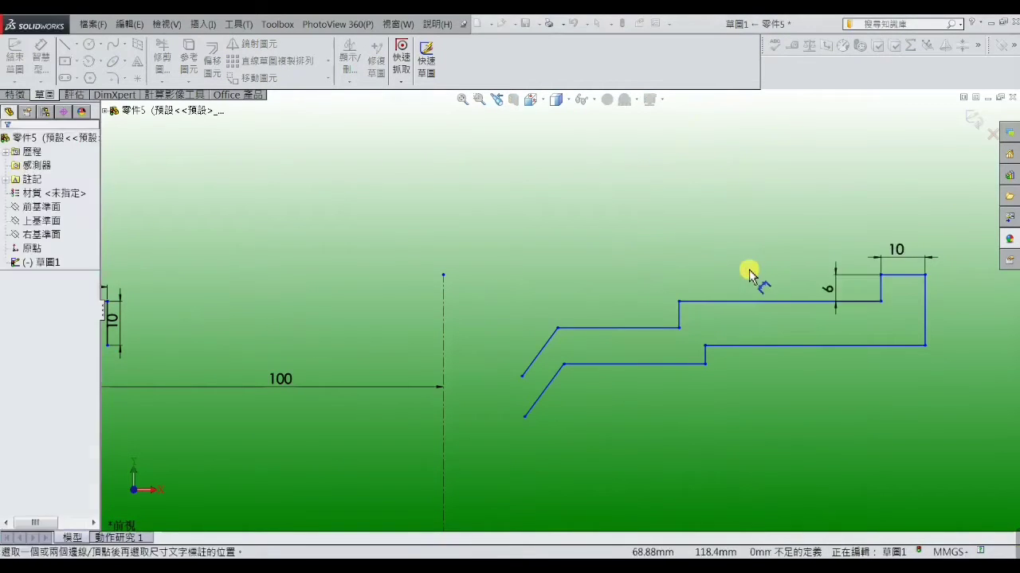
left_click(792, 301)
left_click(785, 265)
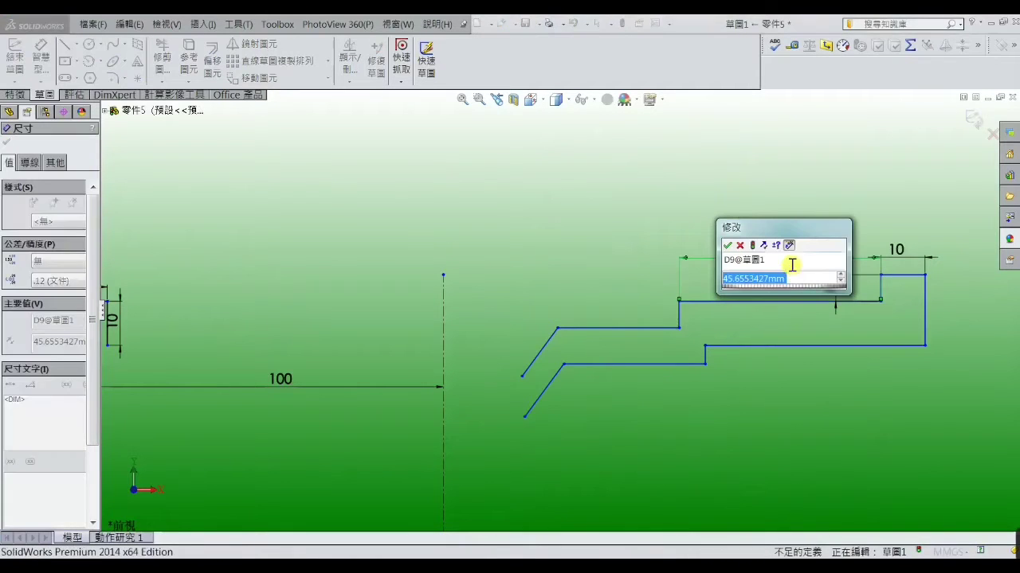
type("51")
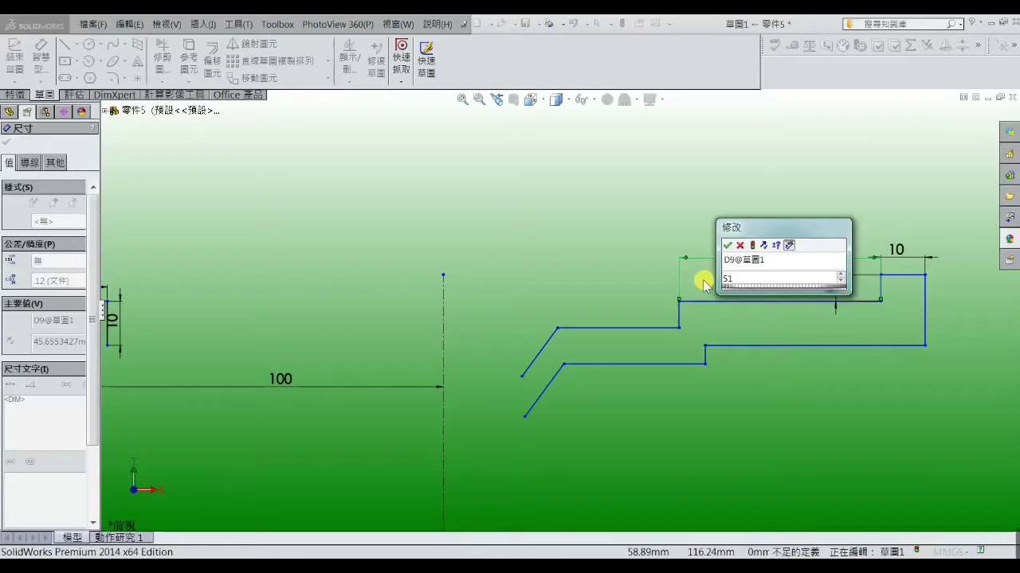
key("Return")
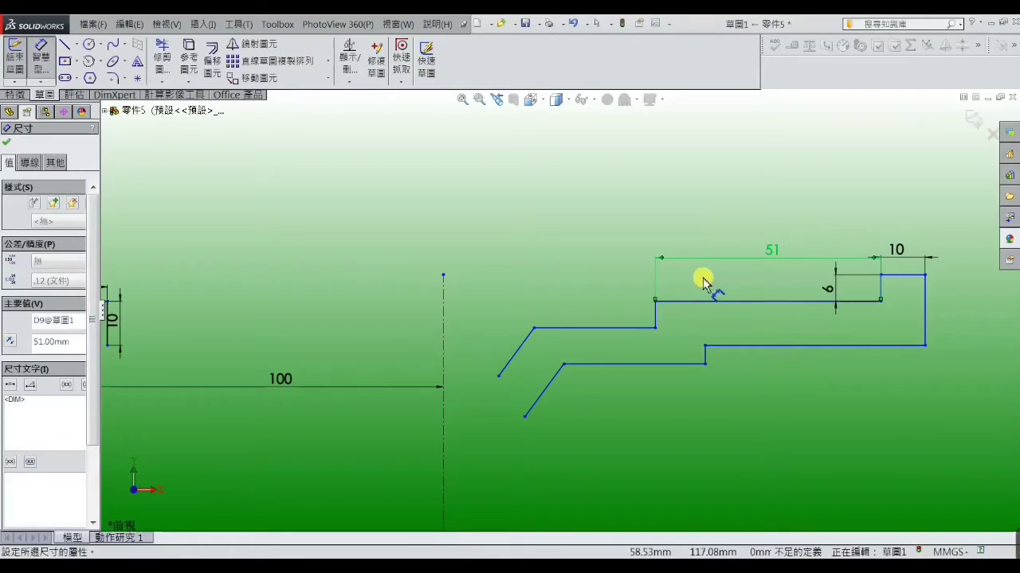
- Set the next step length to 18 and the short vertical step edge to 8
left_click(596, 305)
left_click(598, 309)
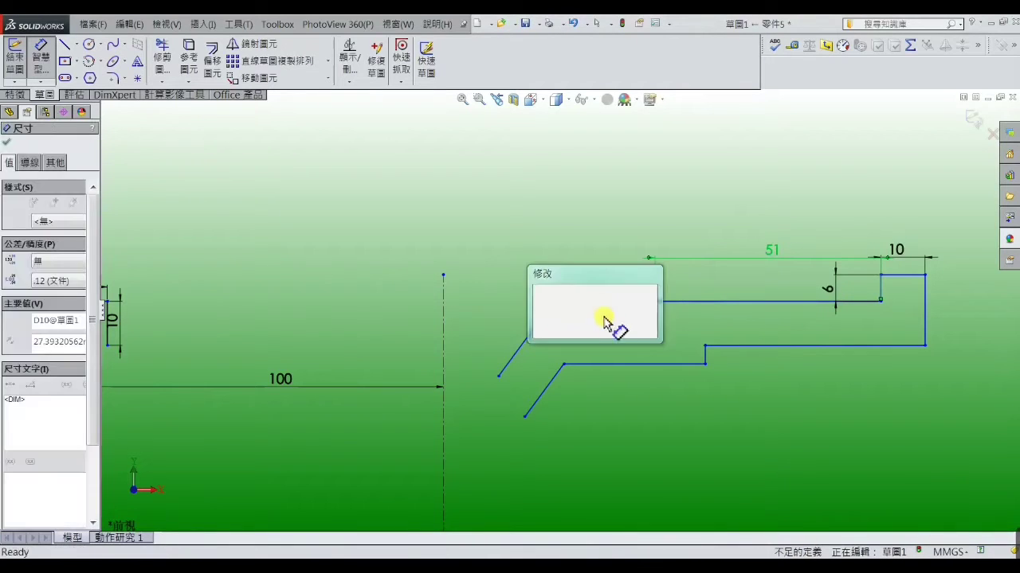
type("1")
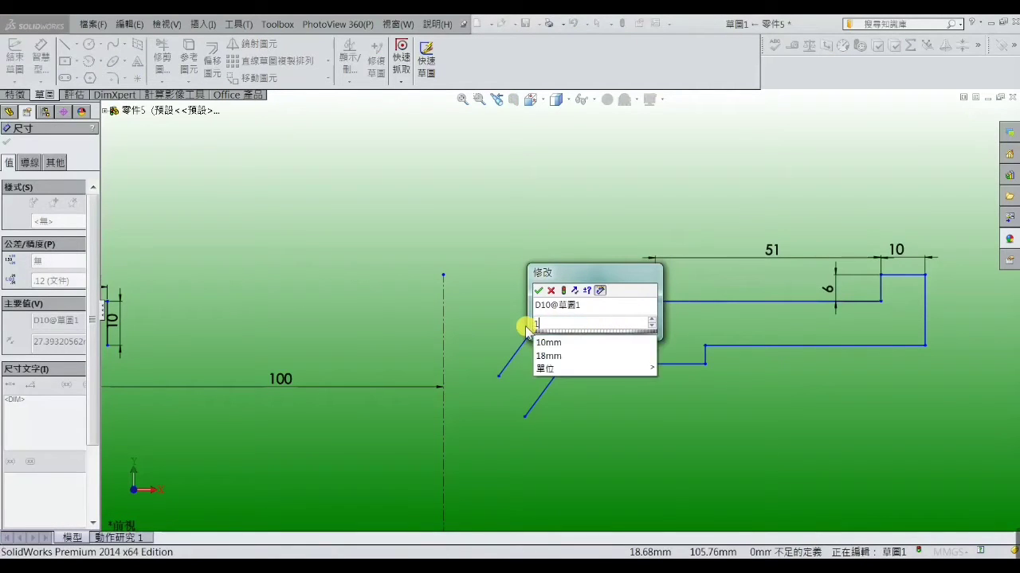
type("8")
key("Return")
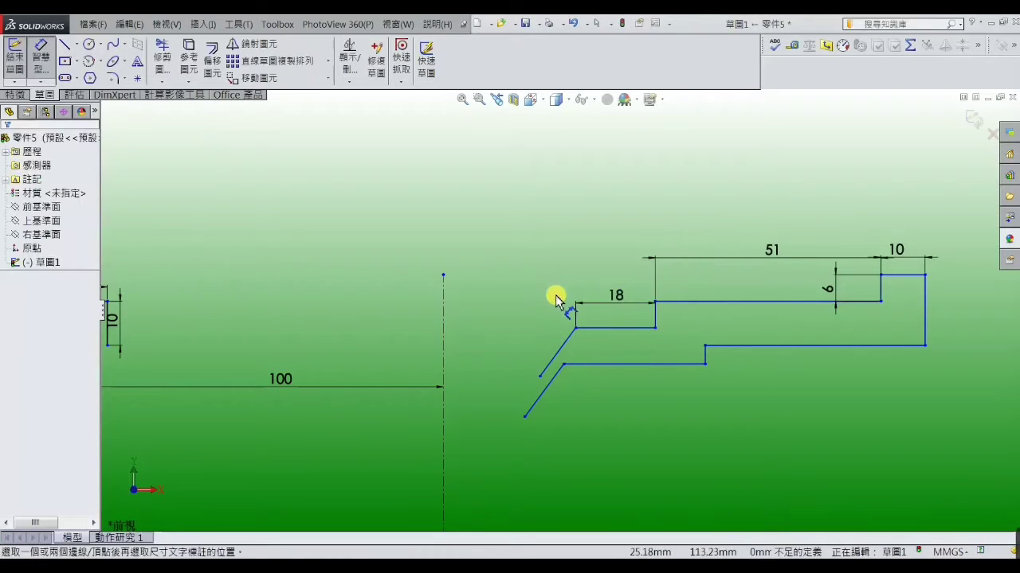
scroll(669, 325, "down", 2)
left_click(637, 311)
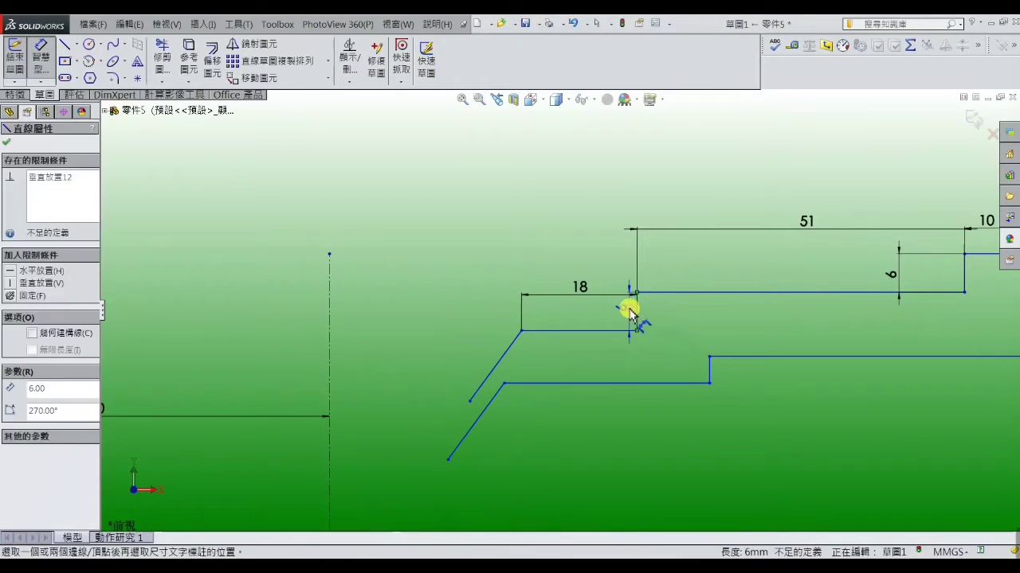
left_click(630, 315)
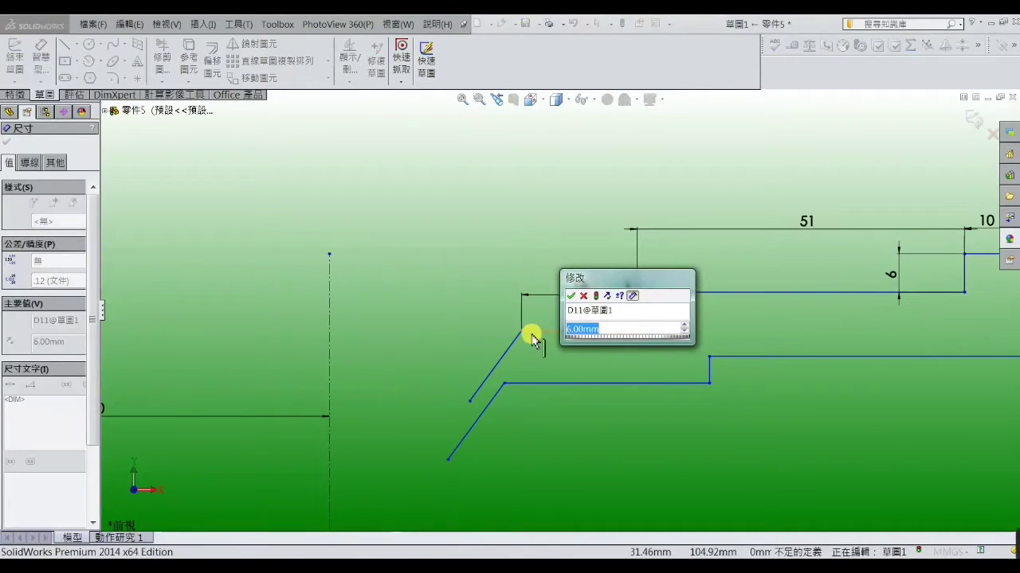
type("8")
key("Return")
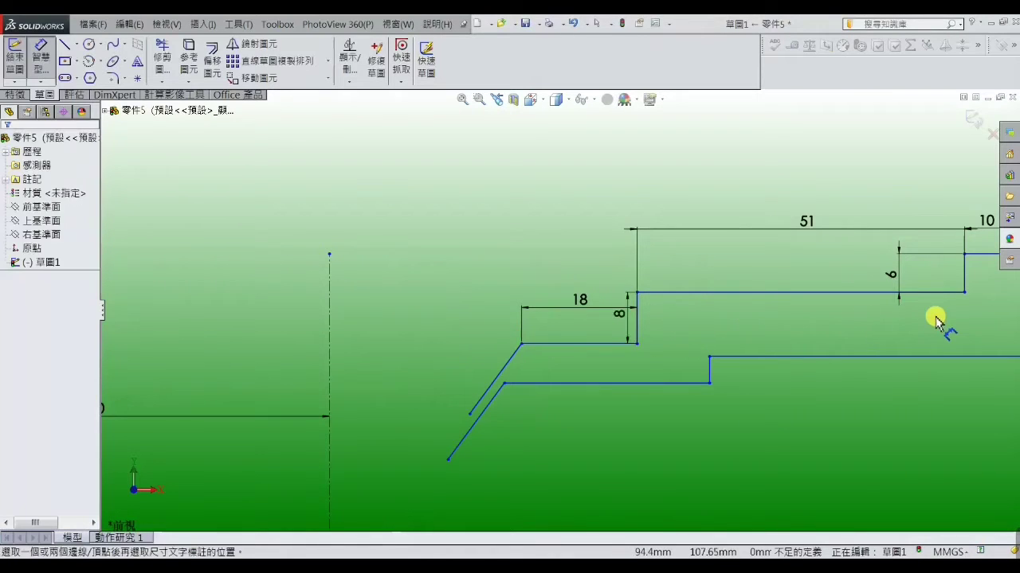
scroll(934, 319, "up", 2)
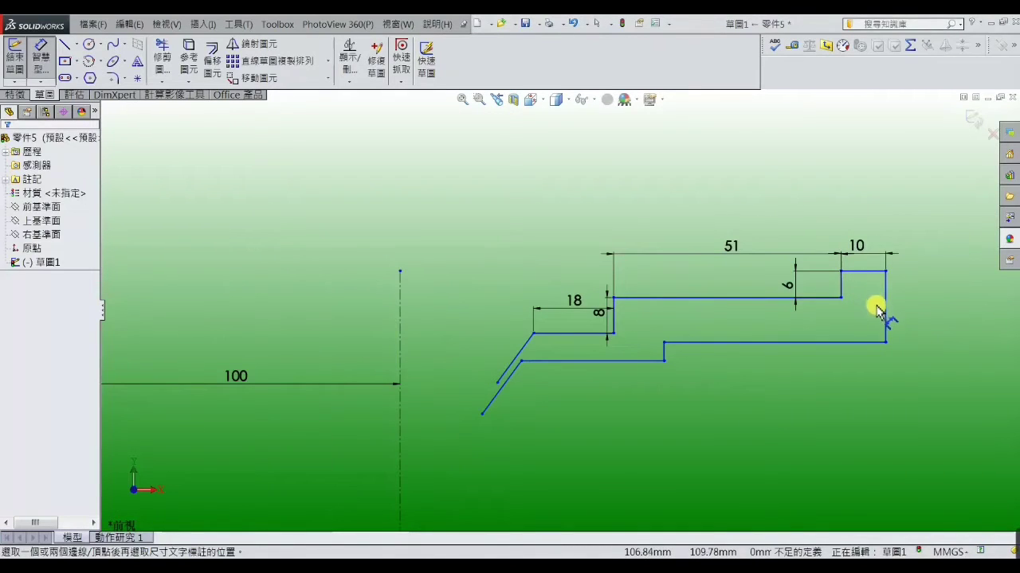
- Set the spacing between the horizontal step edges to 9 and the short ledge to 6
left_click(763, 298)
left_click(762, 342)
left_click(764, 328)
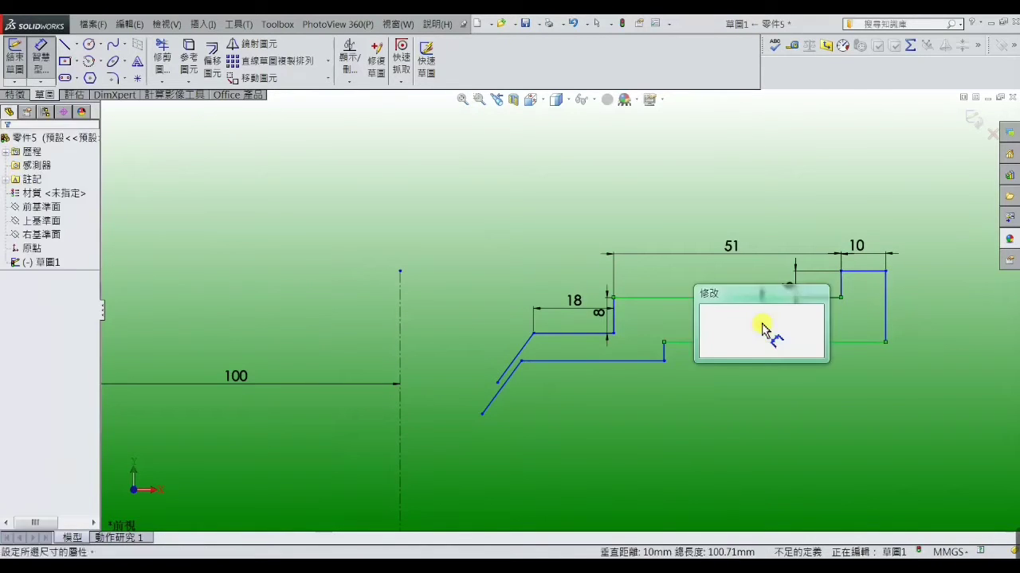
type("9")
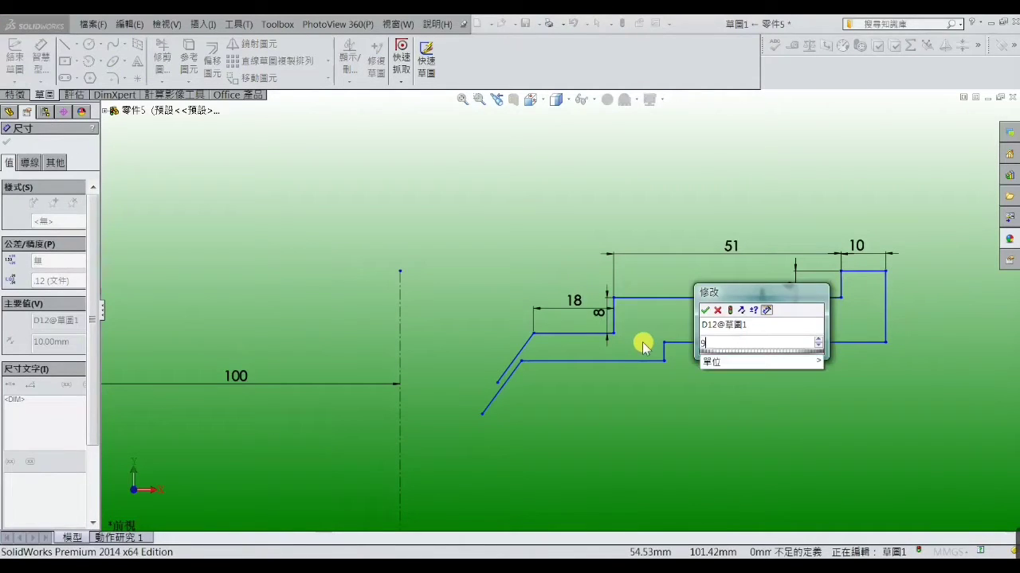
key("Return")
scroll(681, 366, "down", 1)
scroll(681, 366, "down", 1)
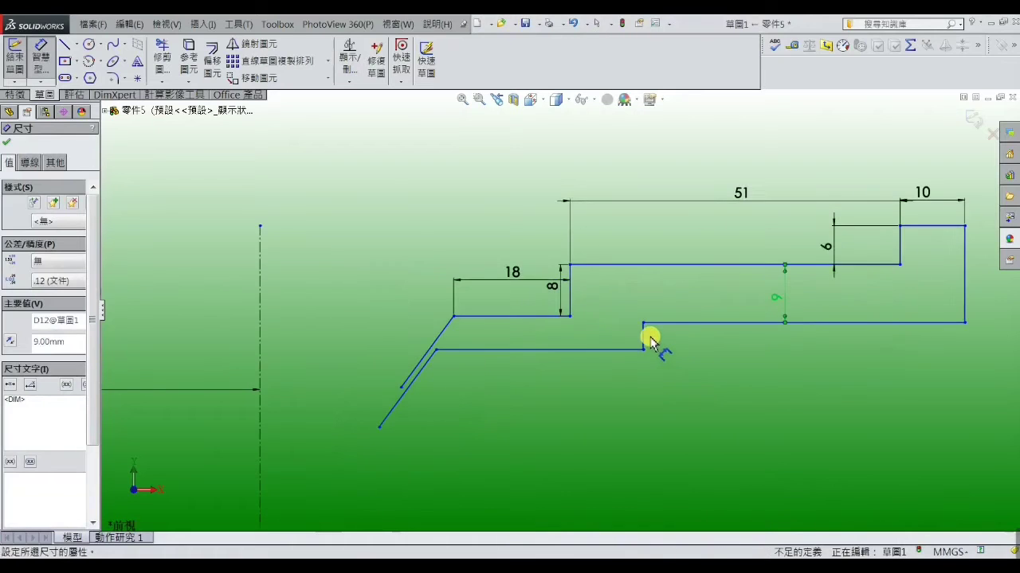
left_click(644, 336)
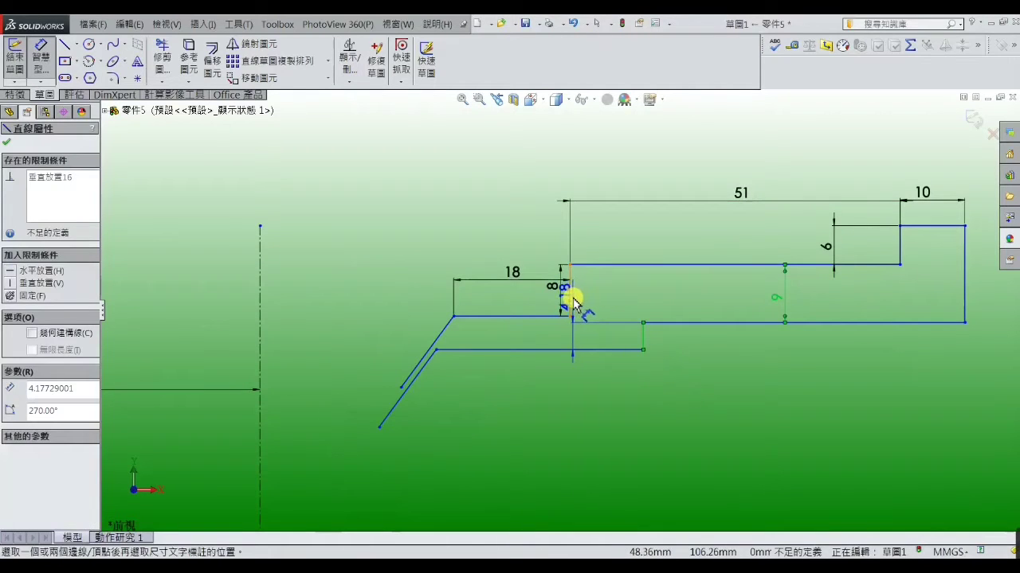
left_click(582, 299)
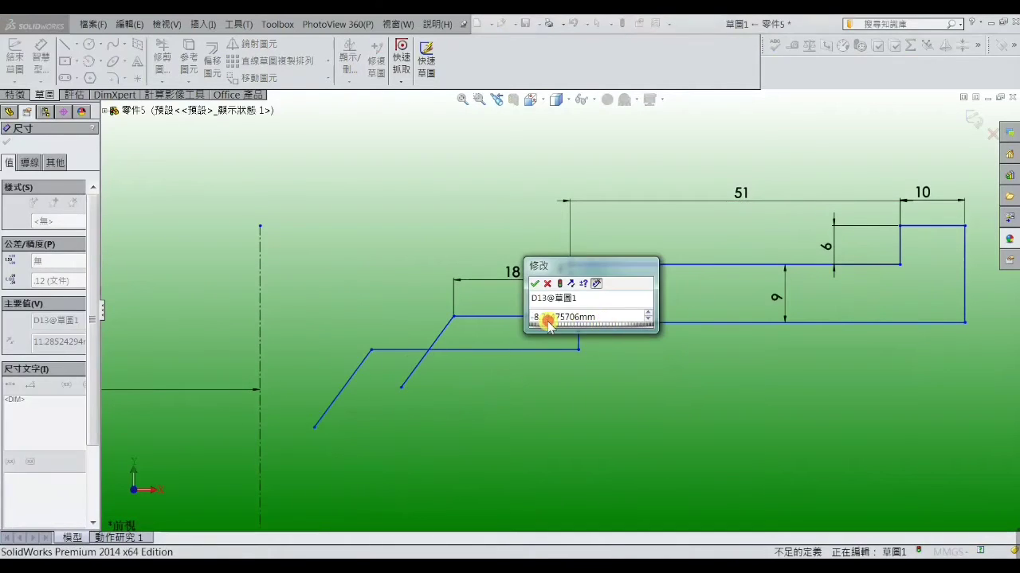
mouse_move(548, 323)
left_mouse_down()
mouse_move(588, 325)
mouse_move(534, 317)
left_mouse_up()
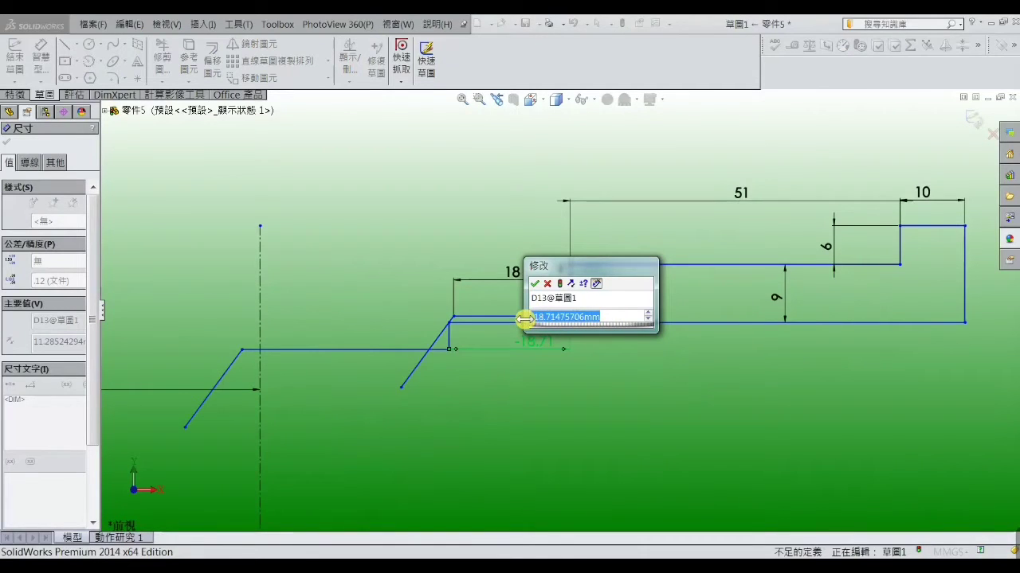
type("8")
key("Return")
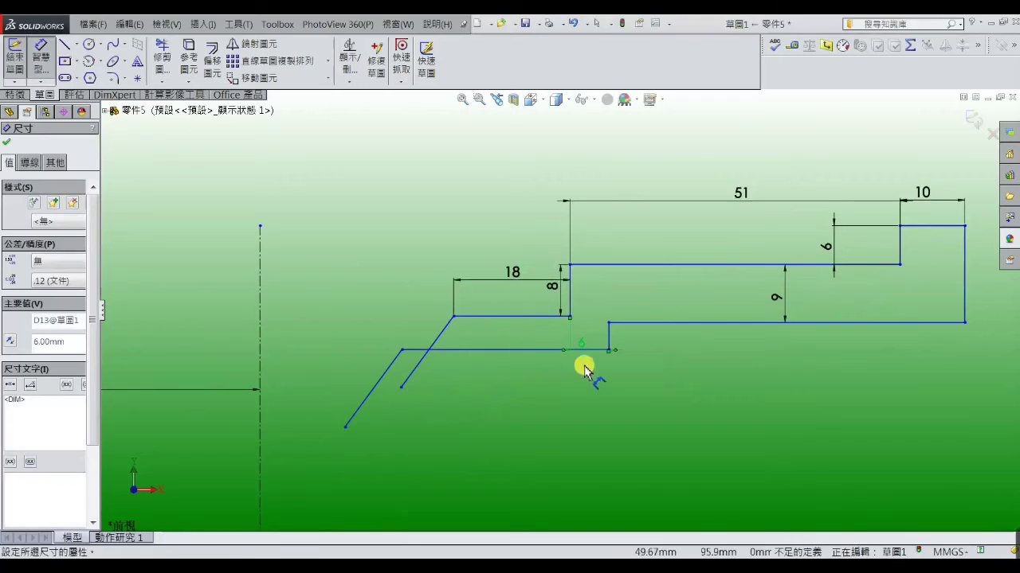
- Set the gap between the two lower horizontal lines to 6 mm
left_click(539, 317)
left_click(534, 350)
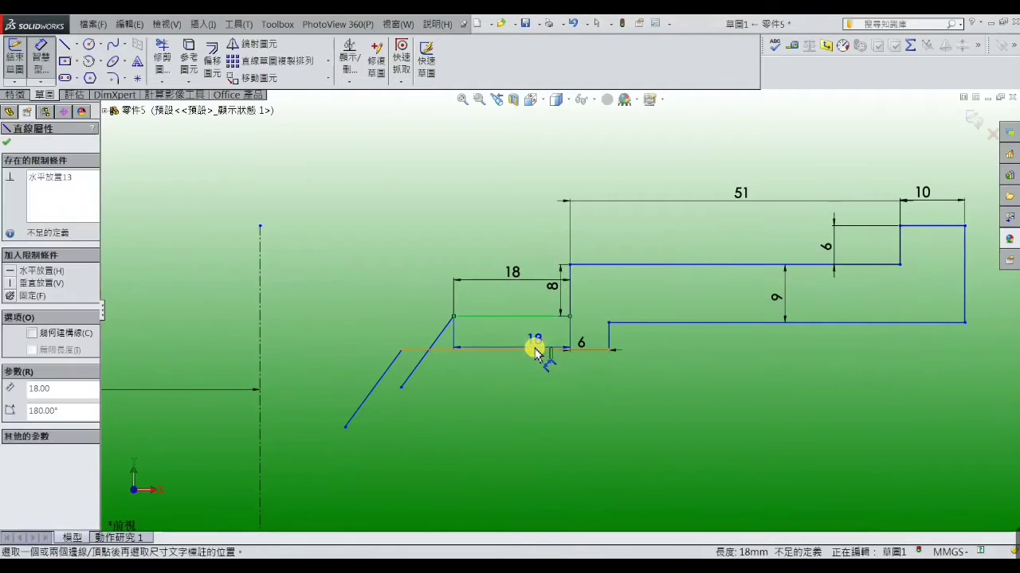
left_click(537, 352)
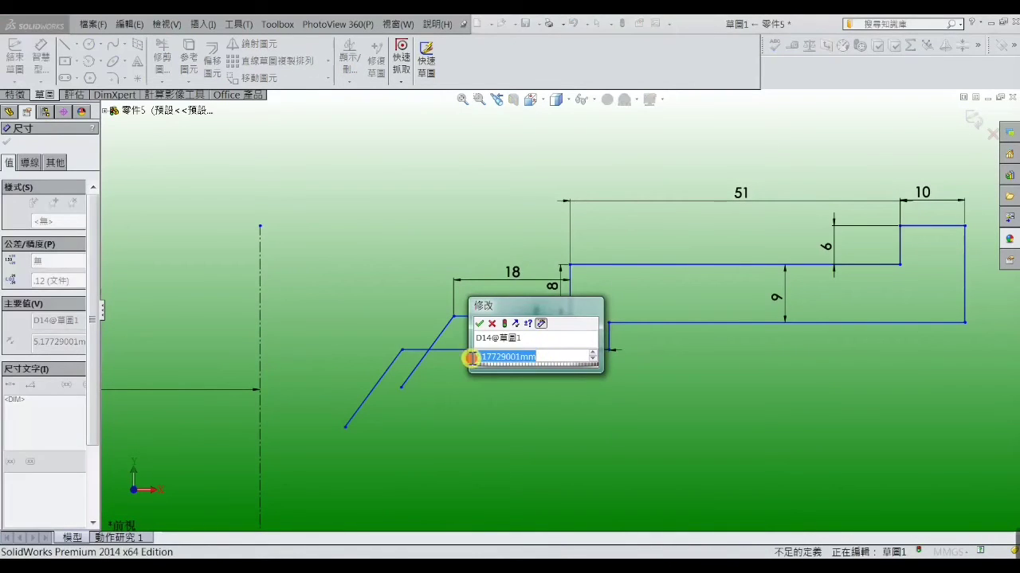
type("6")
key("Return")
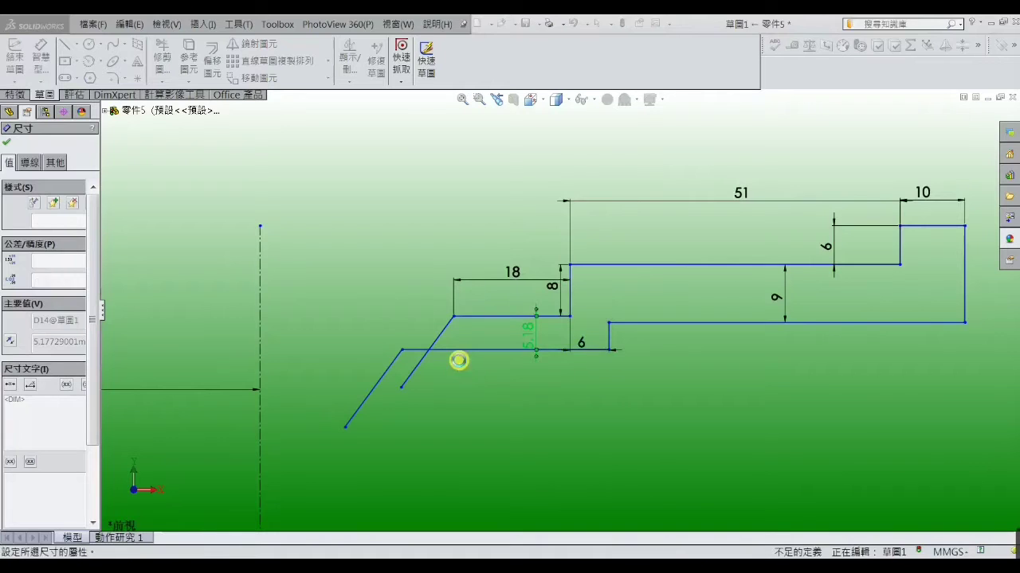
- Drag the lower diagonal line down-left and set the spacing between the diagonals to 6 mm
right_click(415, 242)
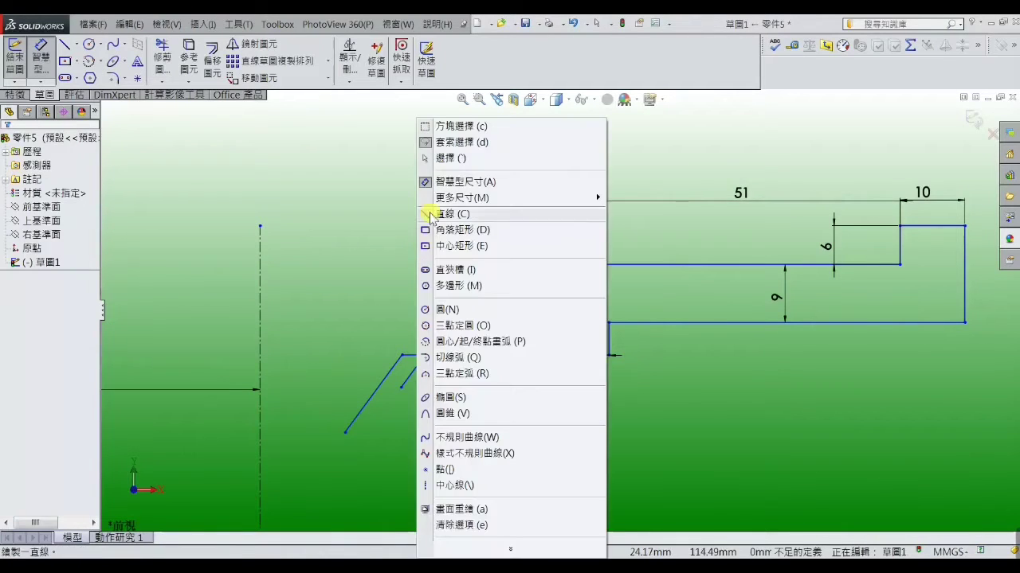
left_click(446, 157)
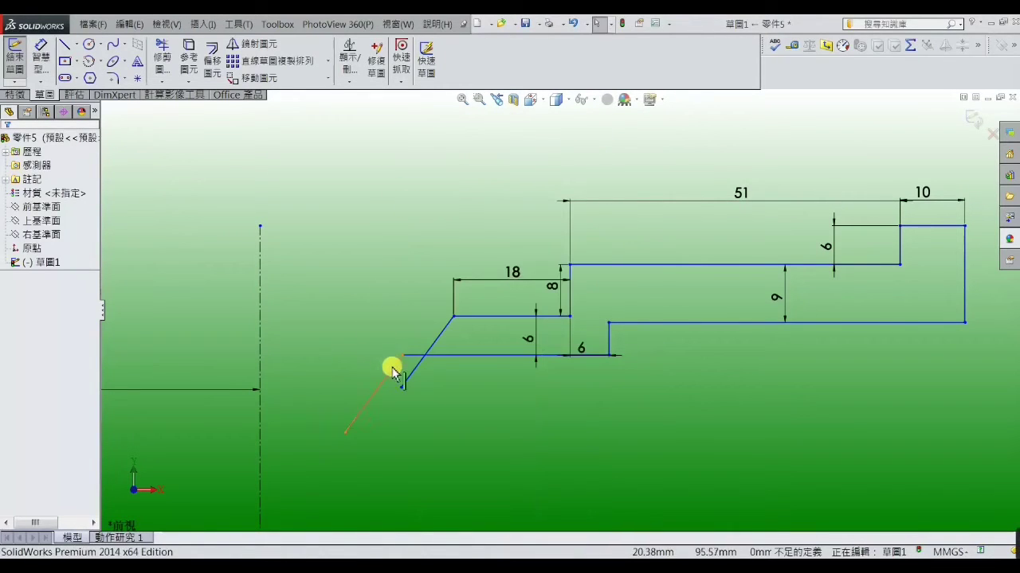
left_click_drag(394, 368, 454, 387)
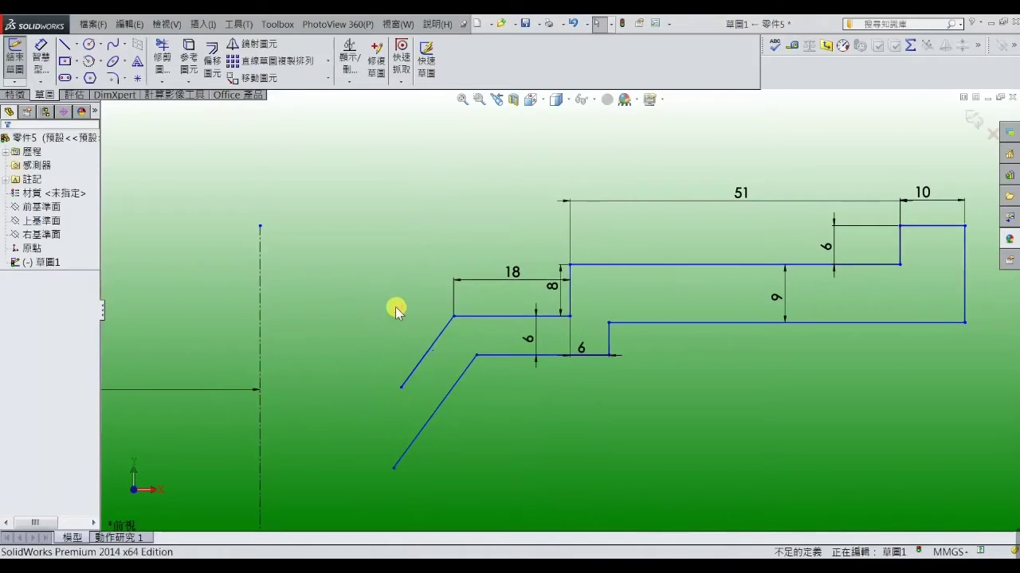
scroll(427, 355, "up", 2)
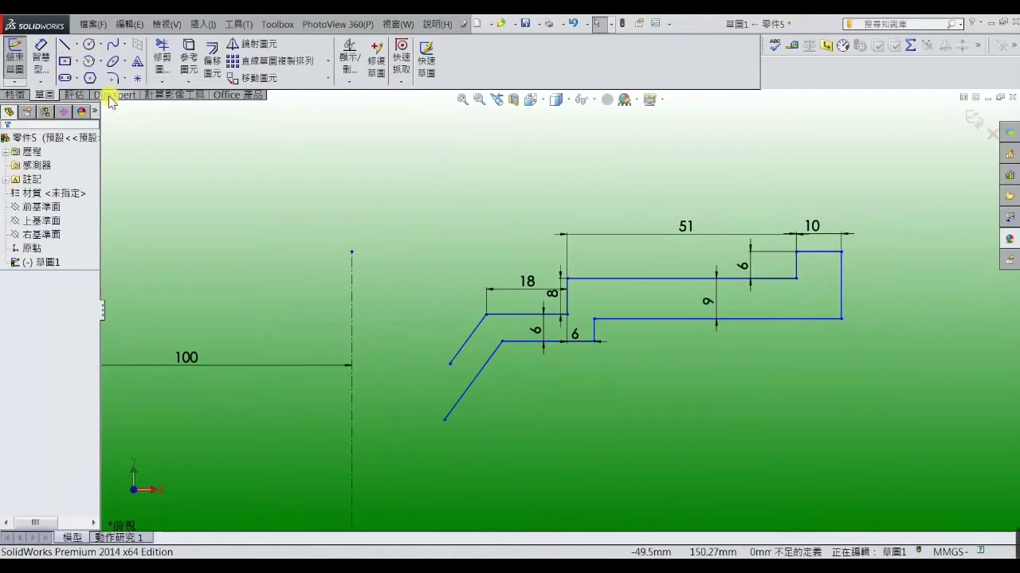
left_click(40, 56)
left_click(478, 329)
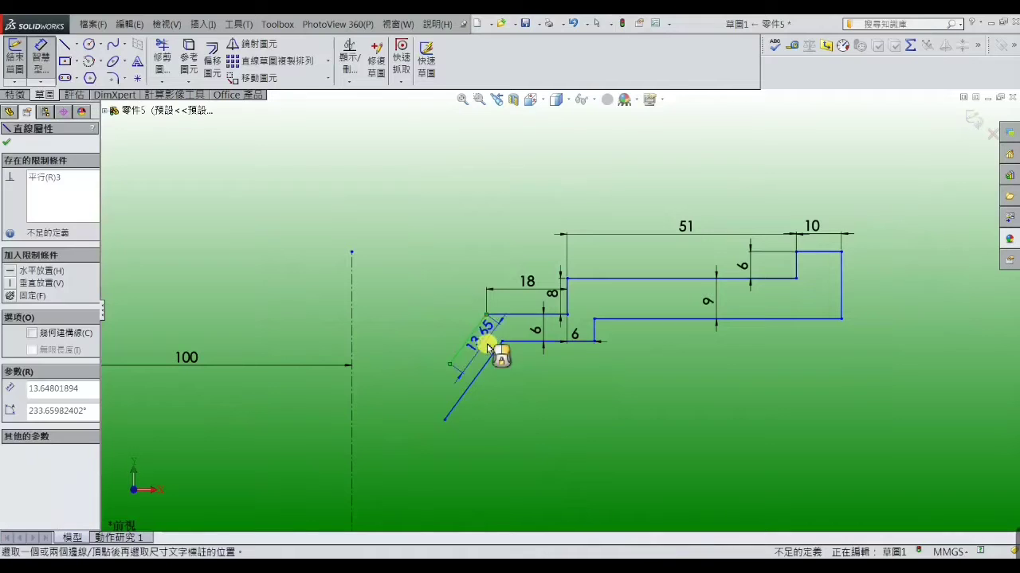
left_click(487, 347)
left_click(484, 350)
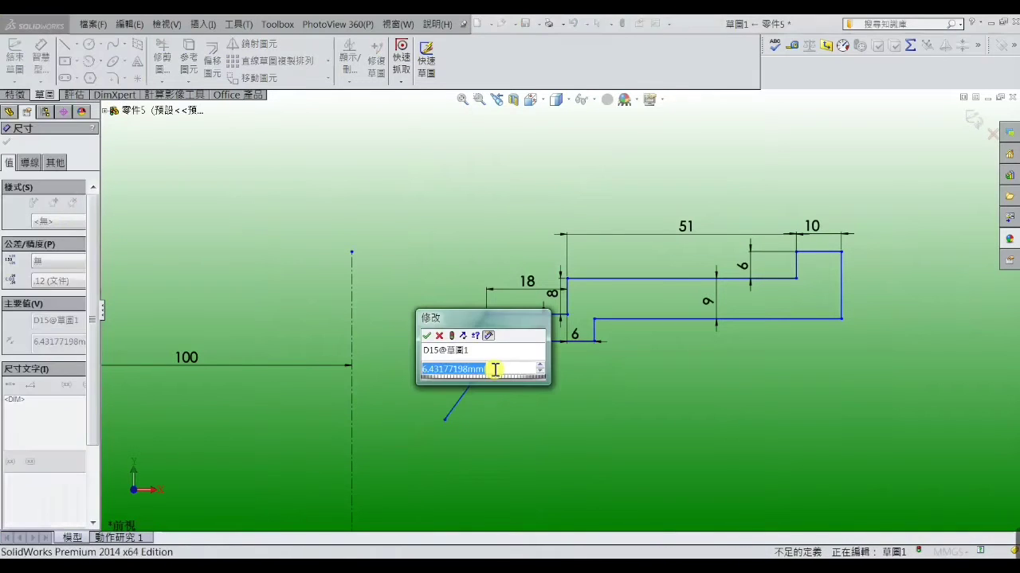
type("6")
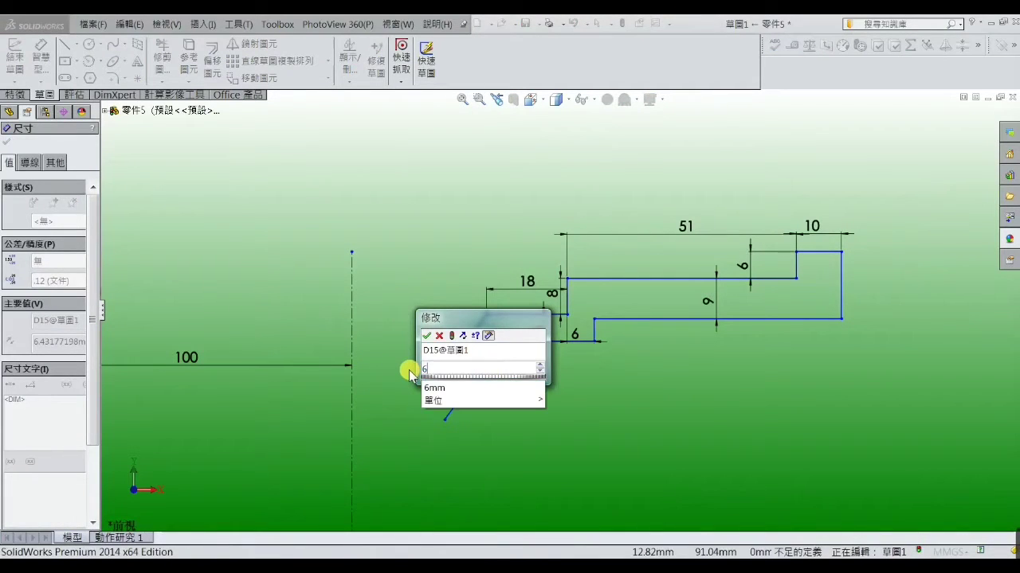
left_click(423, 336)
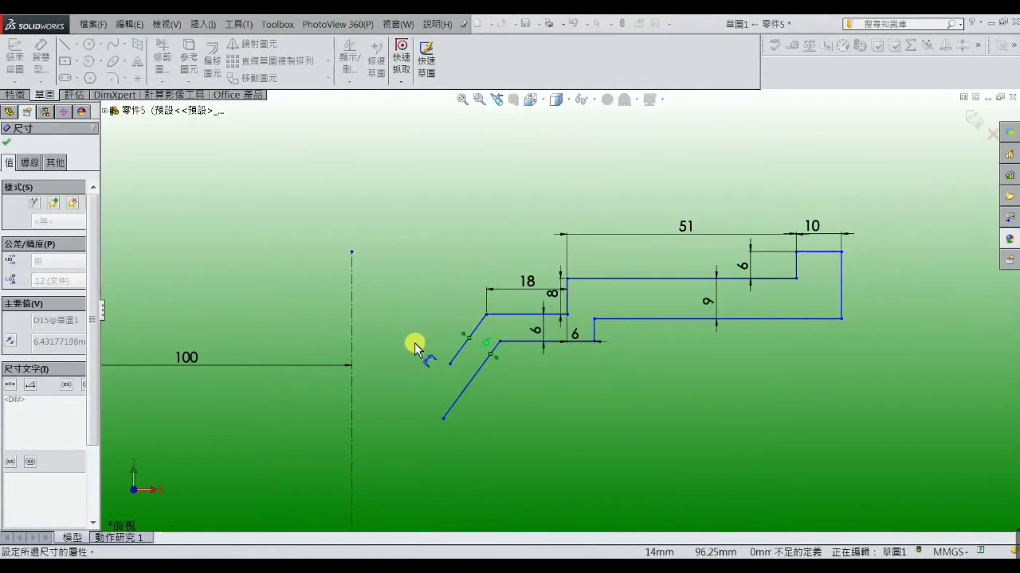
- Dimension the slanted end with a 12 mm height and an 8 mm width
left_click(451, 367)
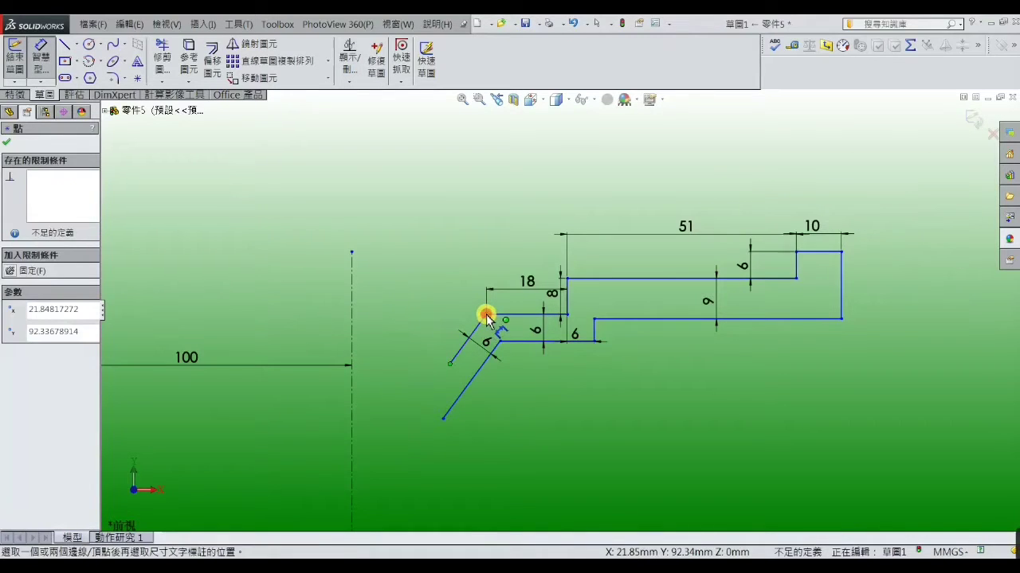
left_click(486, 317)
left_click(423, 336)
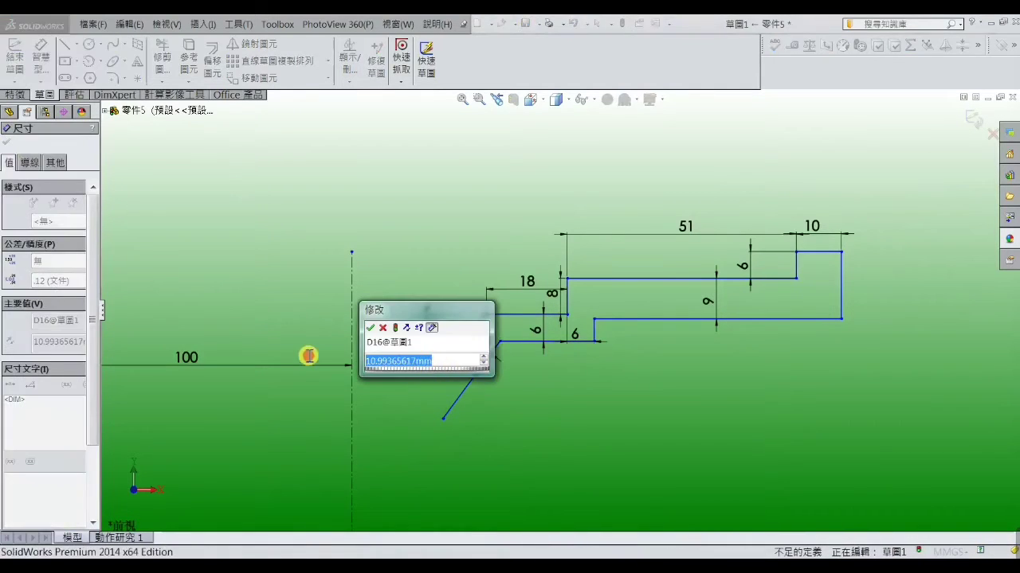
type("12")
key("Return")
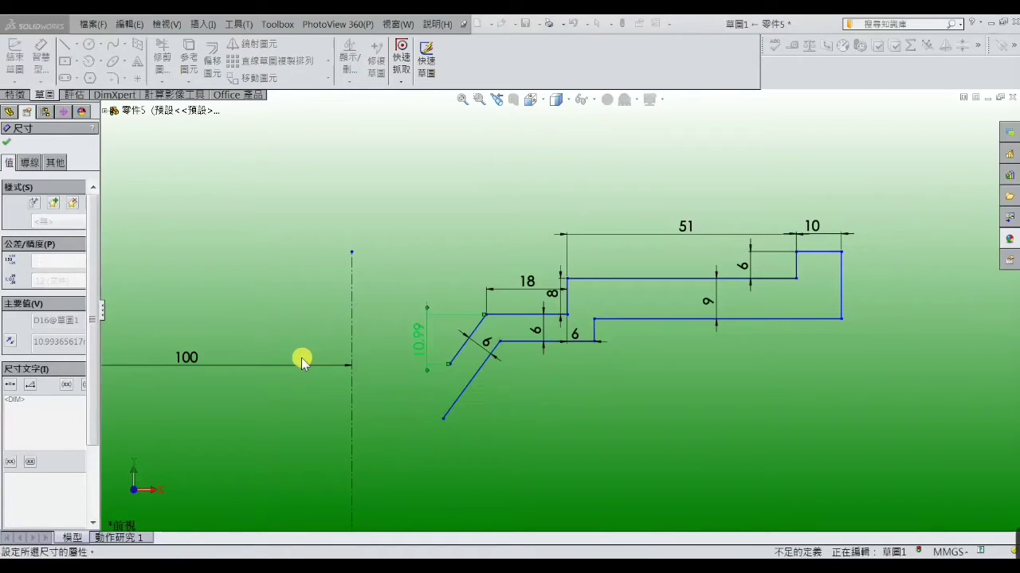
left_click(450, 368)
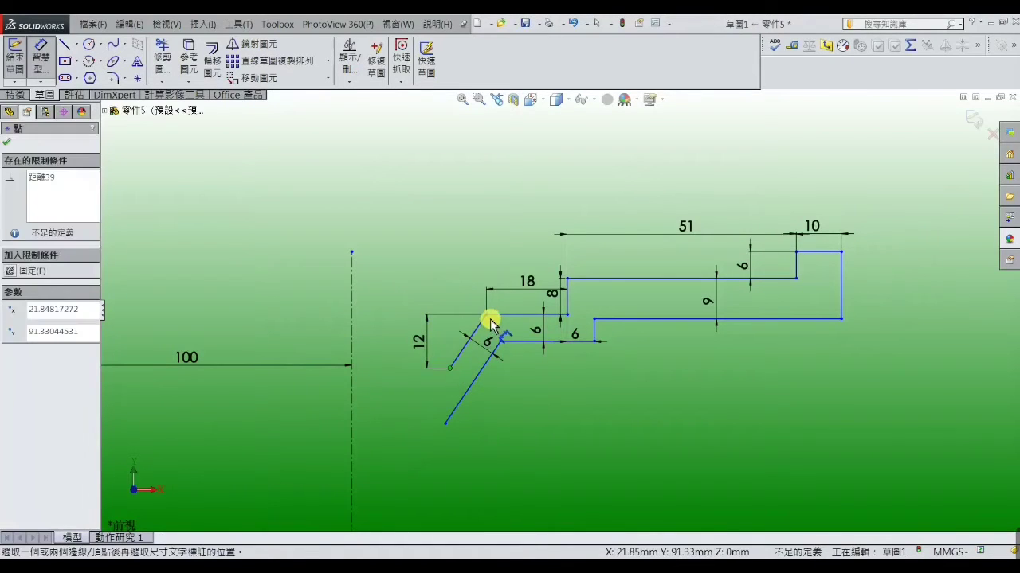
left_click(486, 316)
left_click(478, 282)
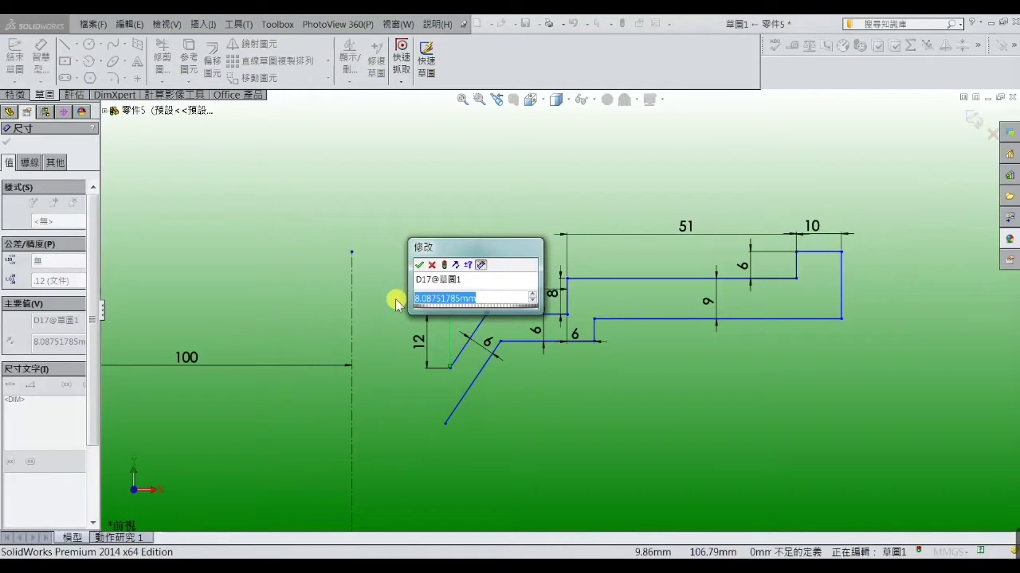
type("8")
key("Return")
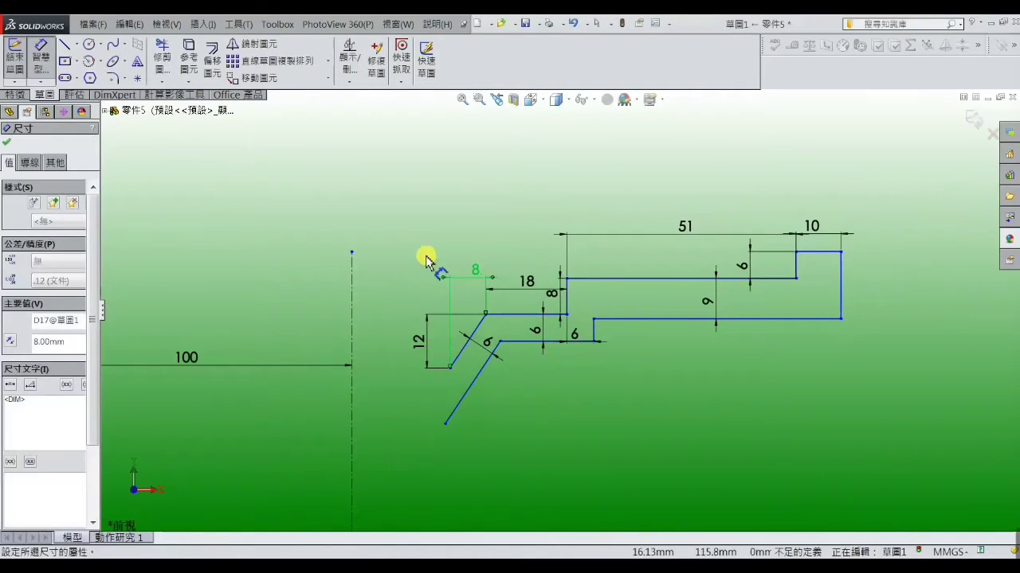
key("z")
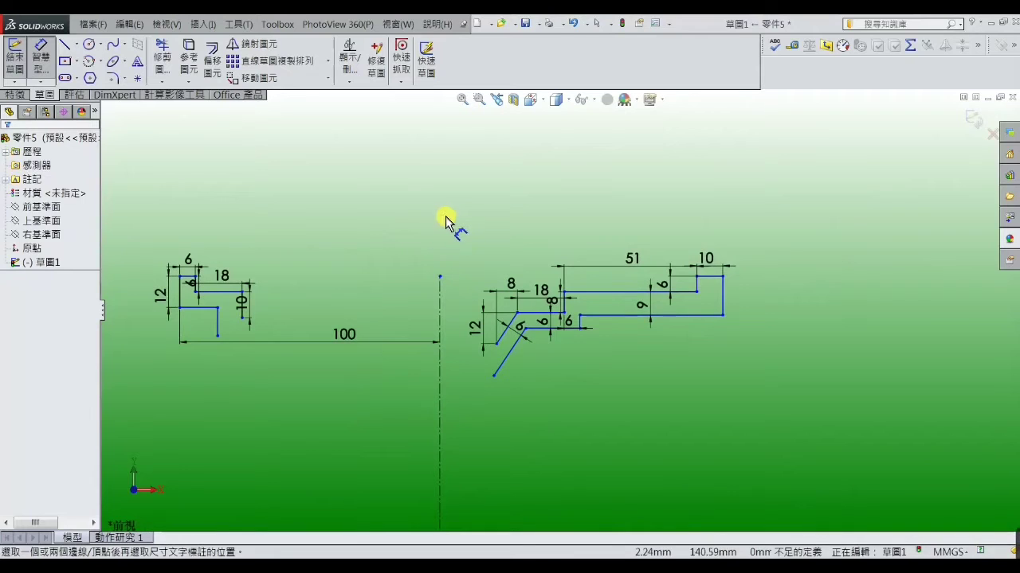
- Dimension the right section 100 mm wide from the centerline to its right edge
right_click(457, 207)
left_click(470, 159)
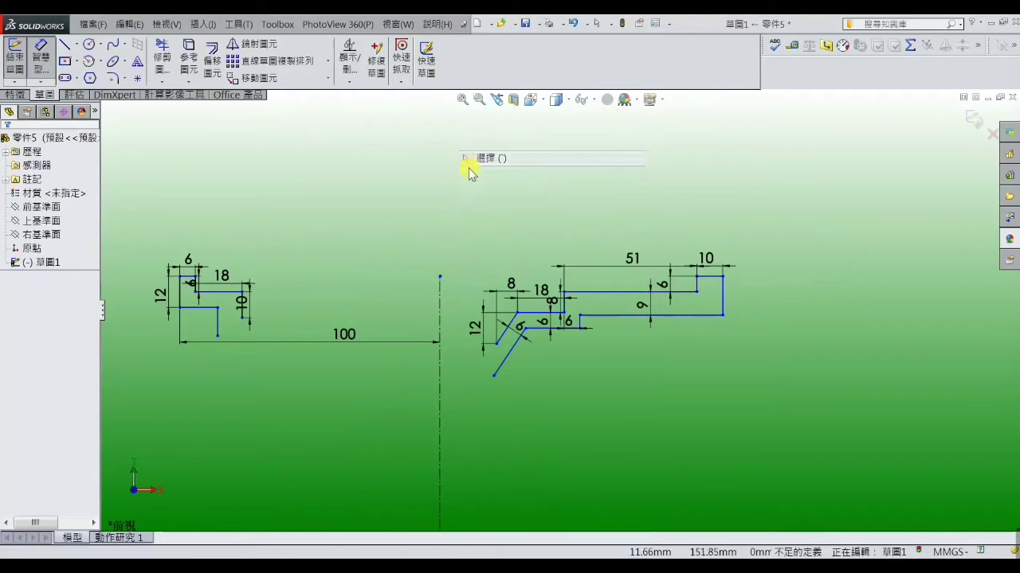
left_click(41, 52)
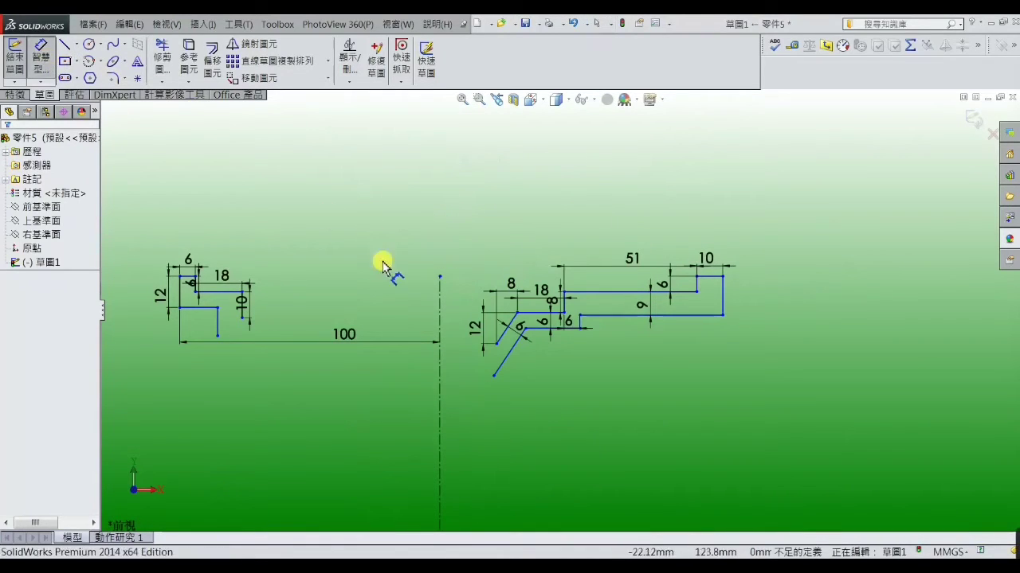
left_click(440, 327)
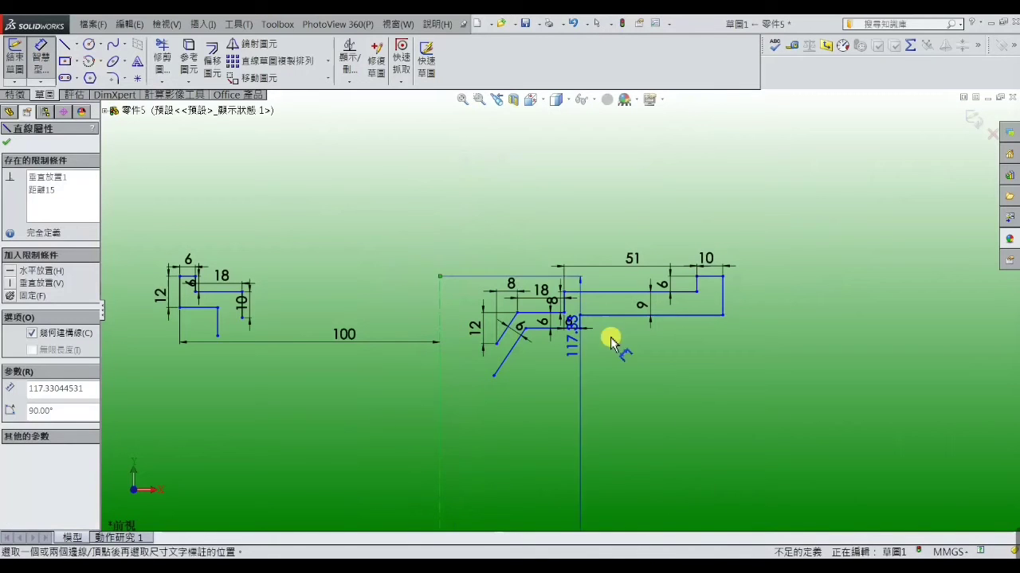
left_click(721, 293)
left_click(598, 389)
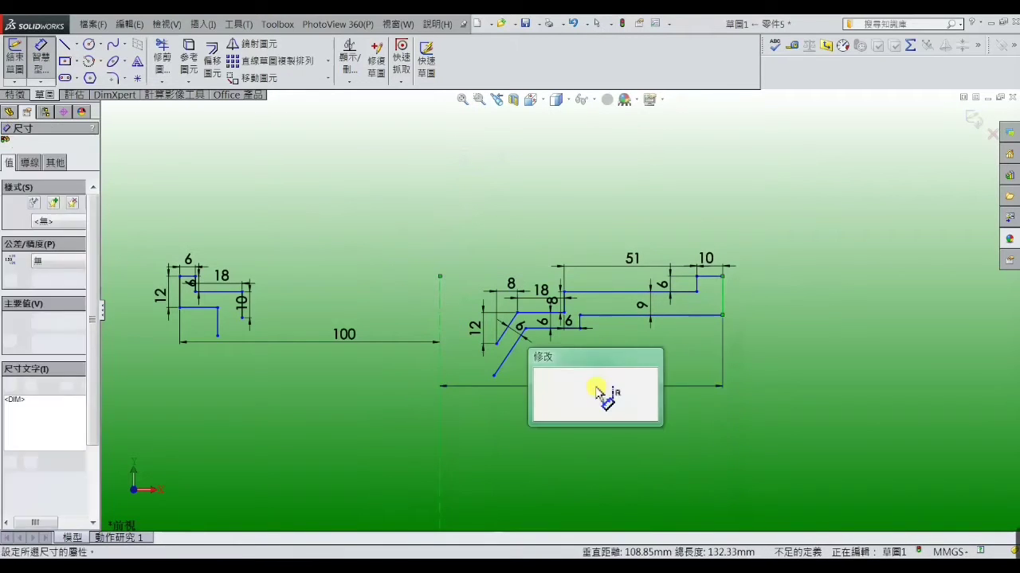
type("1")
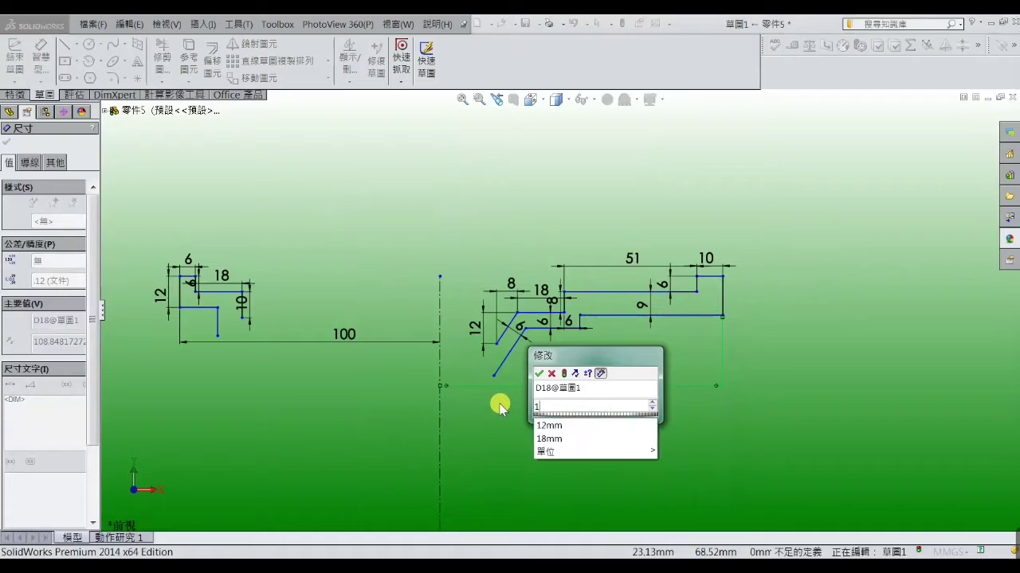
type("00")
key("Return")
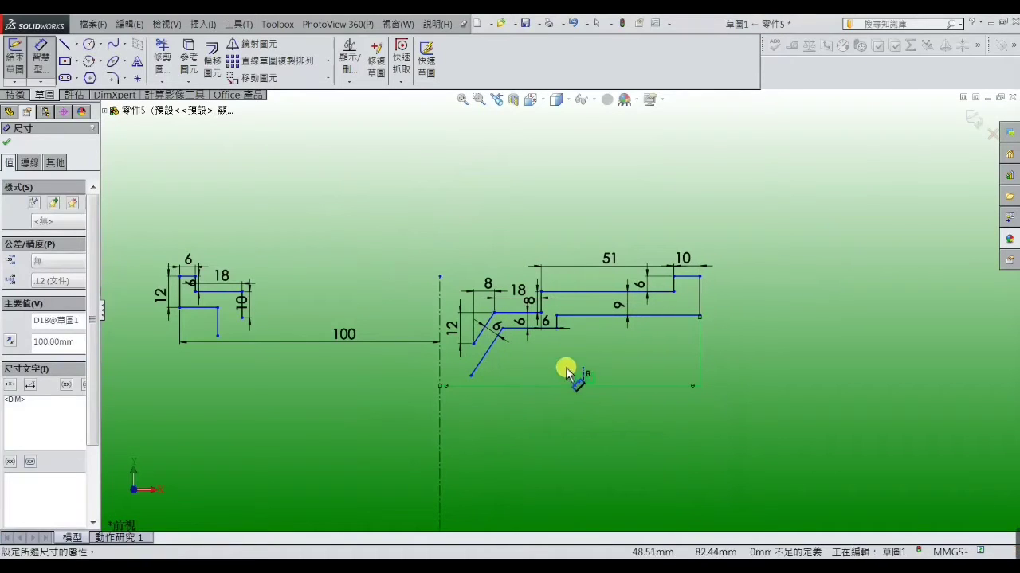
- Drag the axis line down and dimension it 400 mm below the top 10 mm edge
scroll(644, 340, "down", 1)
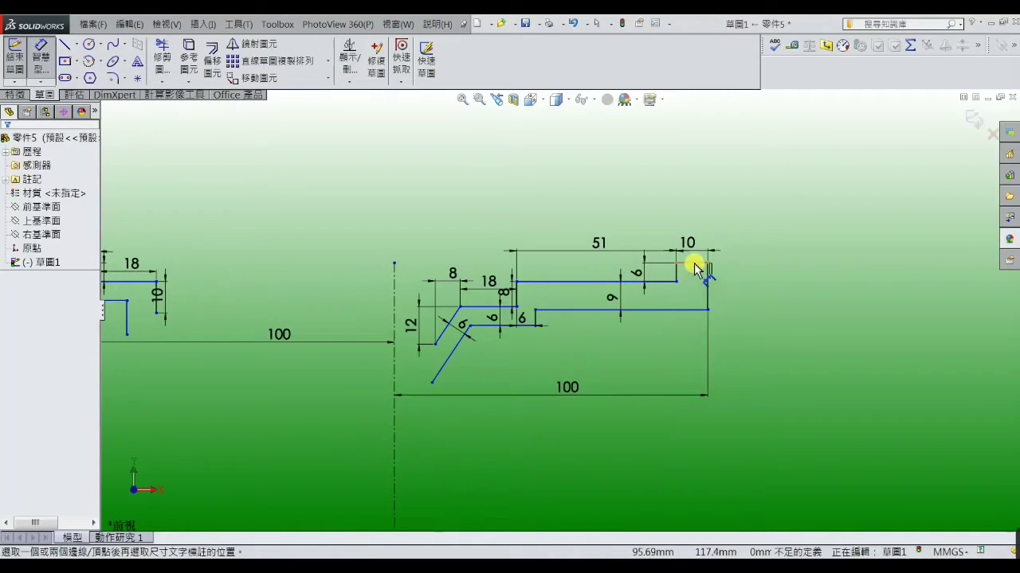
left_click_drag(695, 269, 476, 409)
scroll(685, 383, "up", 6)
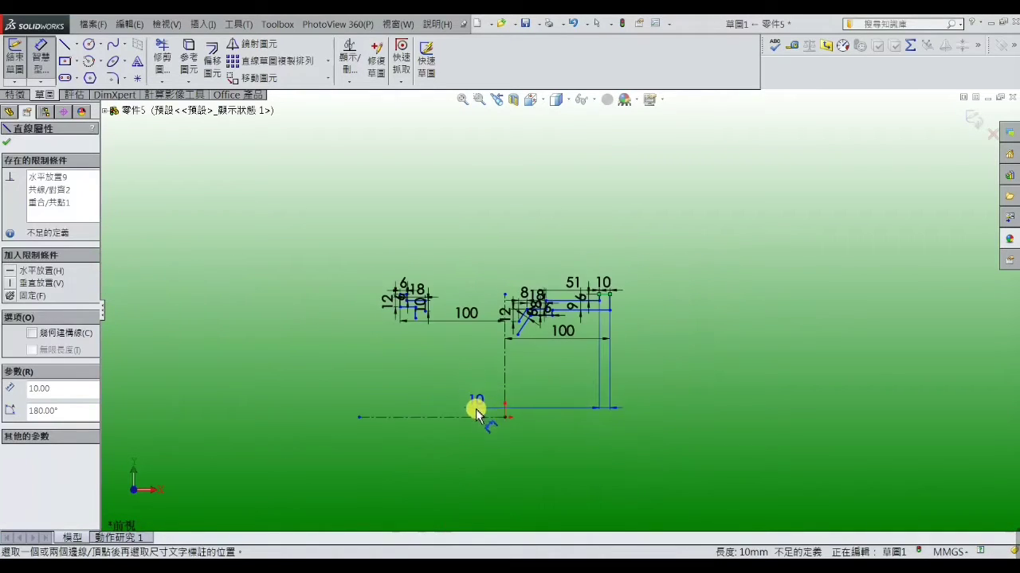
left_click(677, 399)
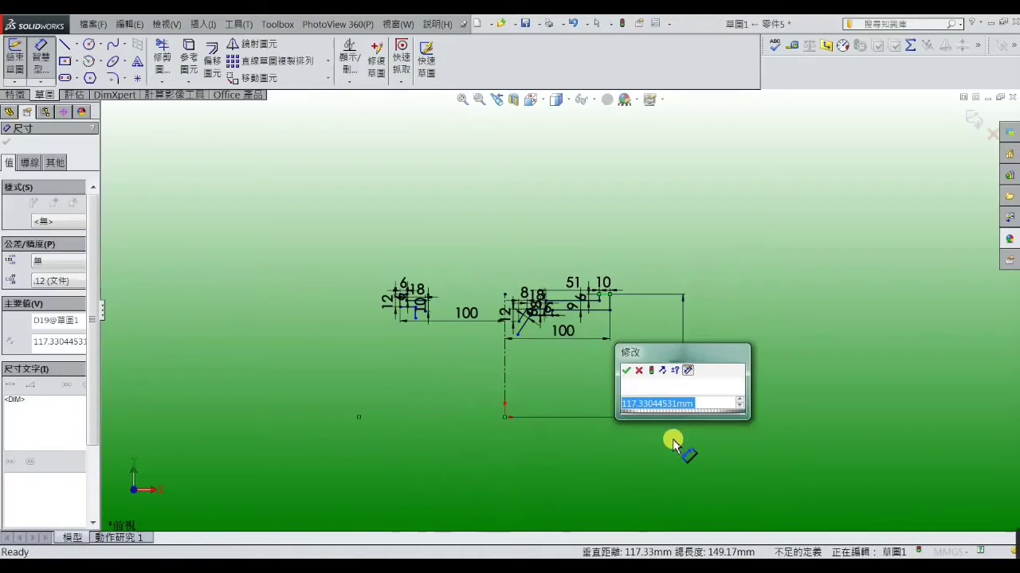
left_click(638, 371)
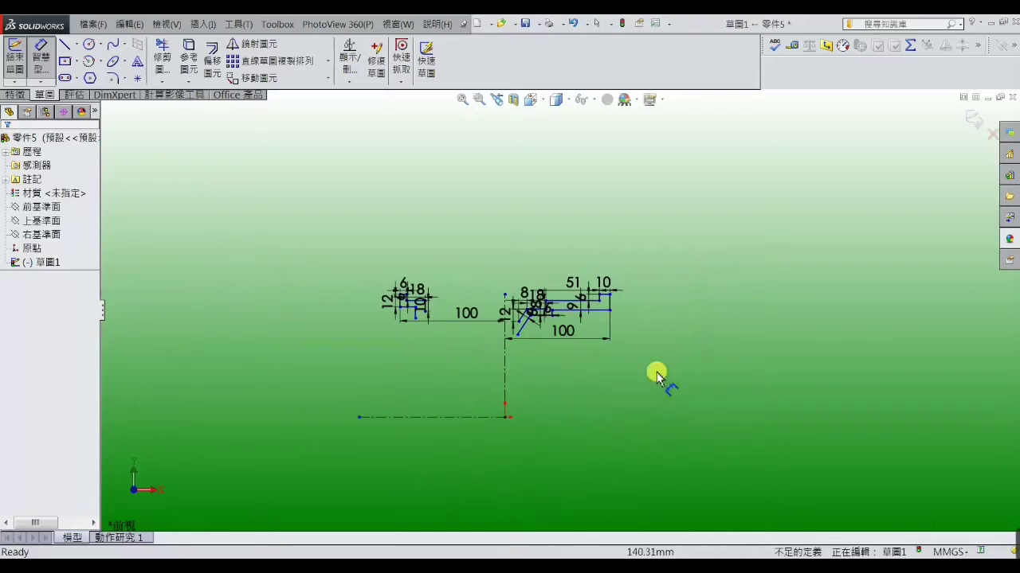
scroll(578, 339, "down", 2)
left_click(634, 268)
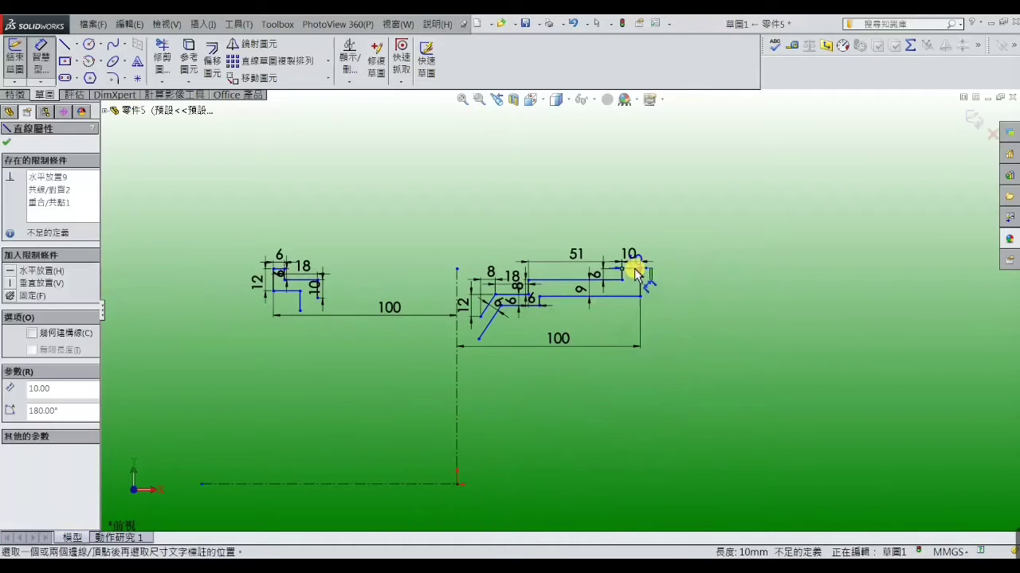
left_click(393, 483)
left_click(398, 504)
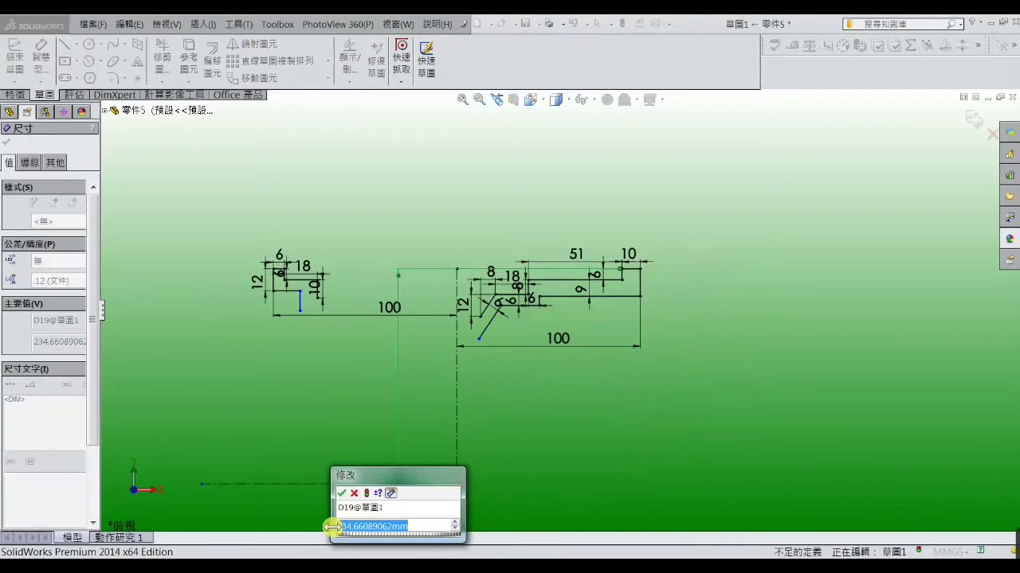
key("BackSpace")
type("0")
key("Return")
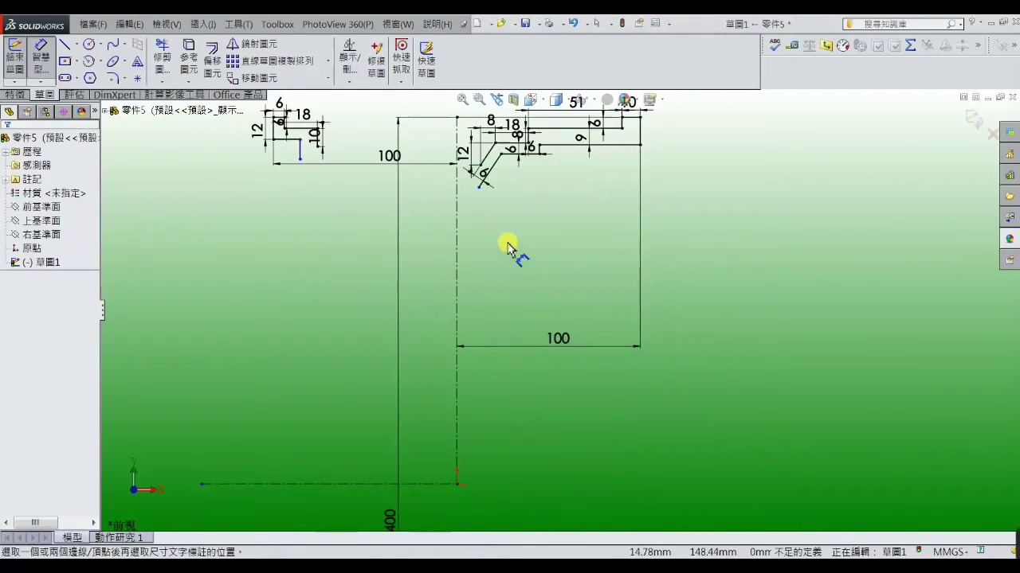
- Draw a horizontal construction line leftward from the angled line's end
left_click(66, 46)
scroll(489, 225, "down", 3)
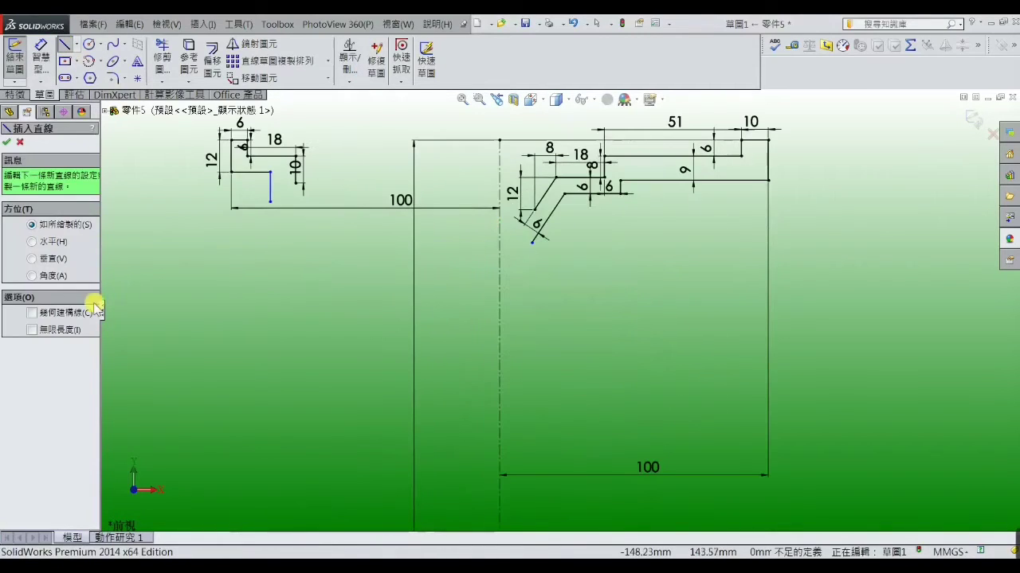
scroll(483, 274, "down", 2)
scroll(571, 197, "down", 1)
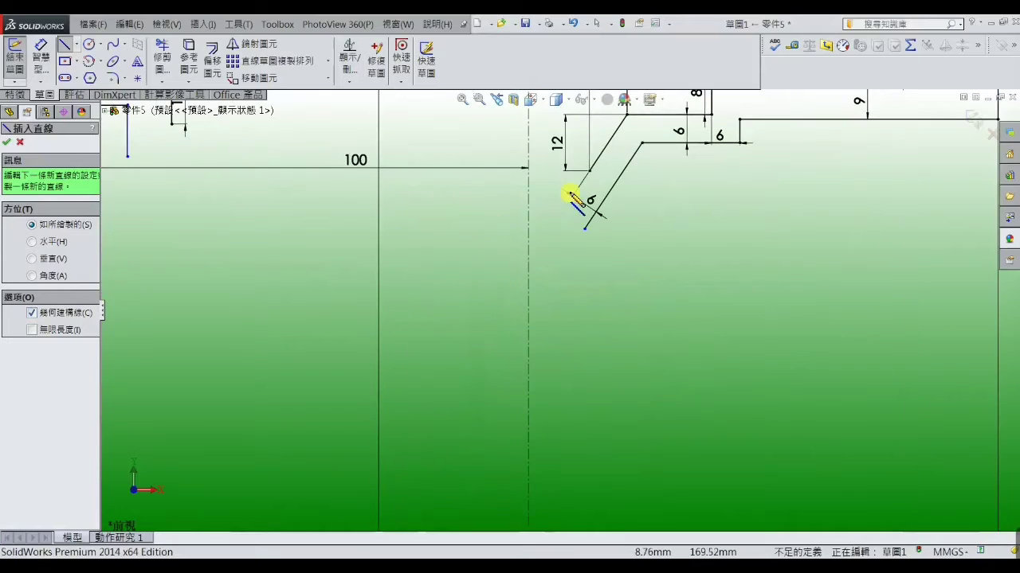
left_click(586, 171)
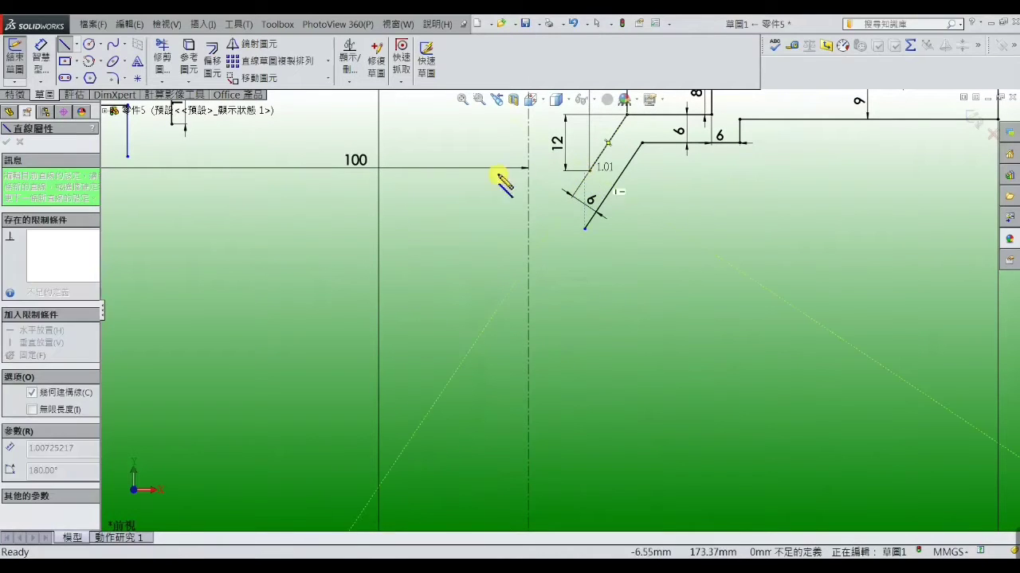
left_click(451, 171)
right_click(451, 172)
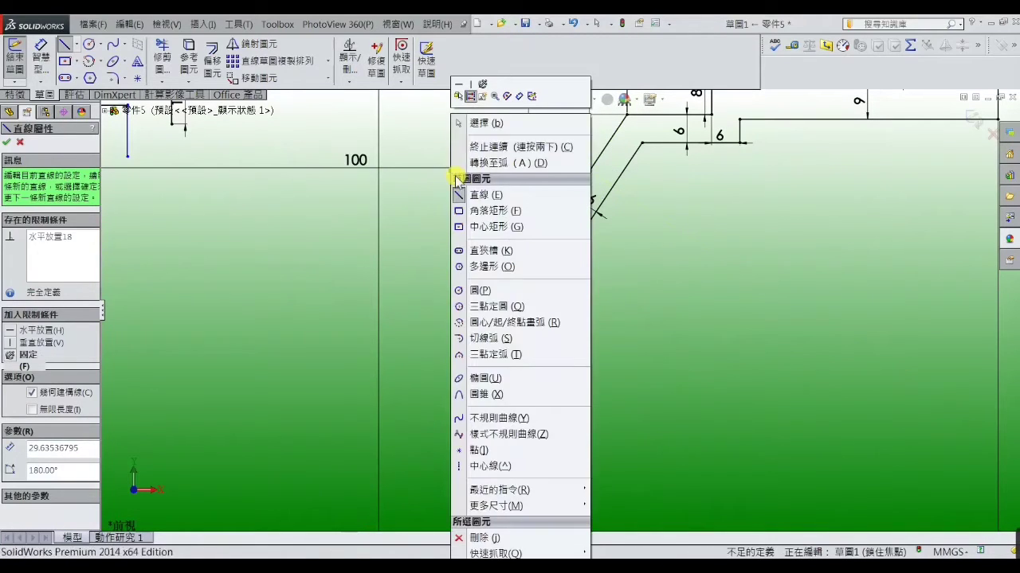
left_click(468, 125)
scroll(550, 195, "up", 1)
scroll(562, 211, "up", 1)
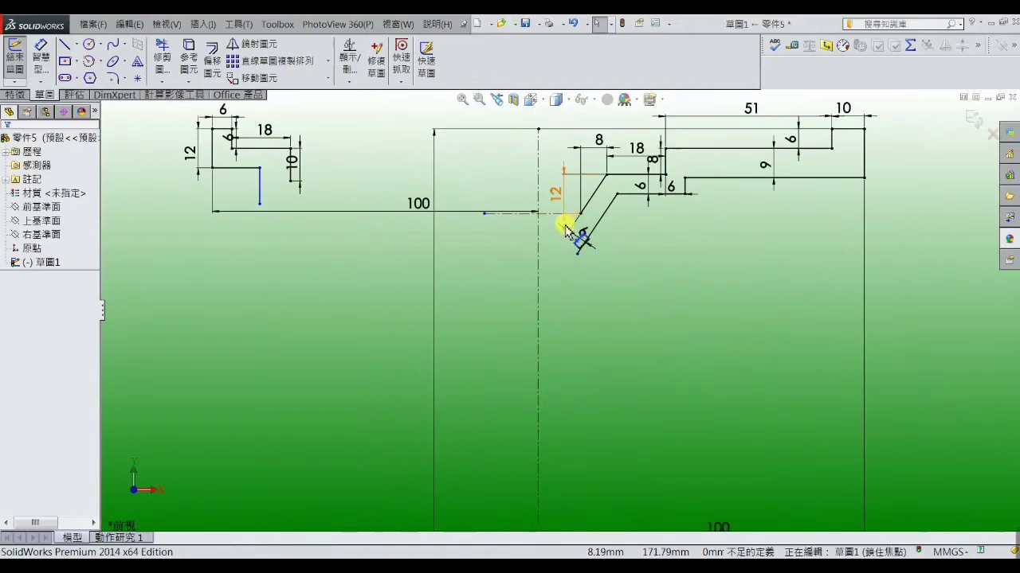
scroll(557, 227, "down", 2)
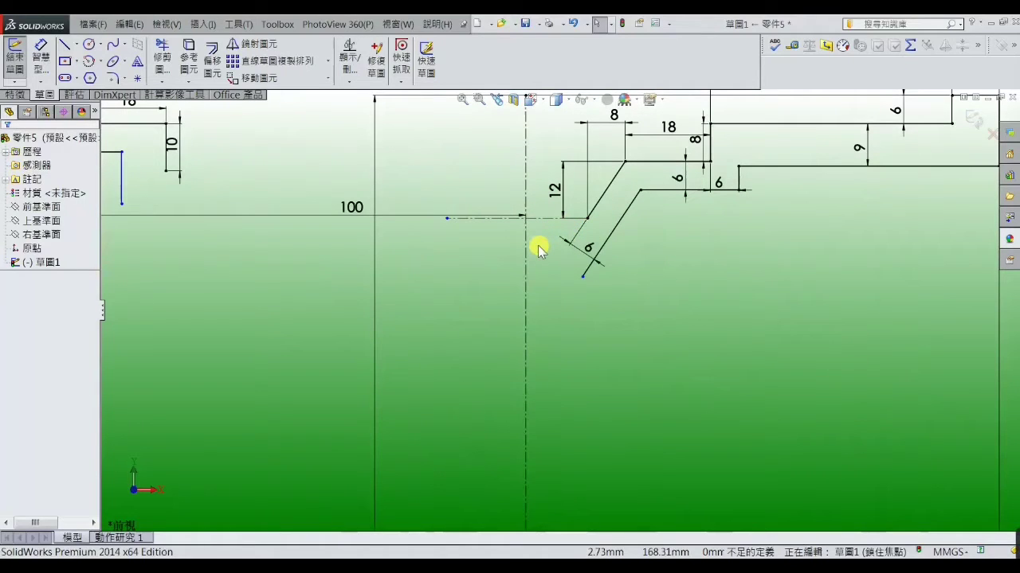
- Draw a 3-point arc from the bottom of the 10 mm edge to the construction line's end
left_click(100, 61)
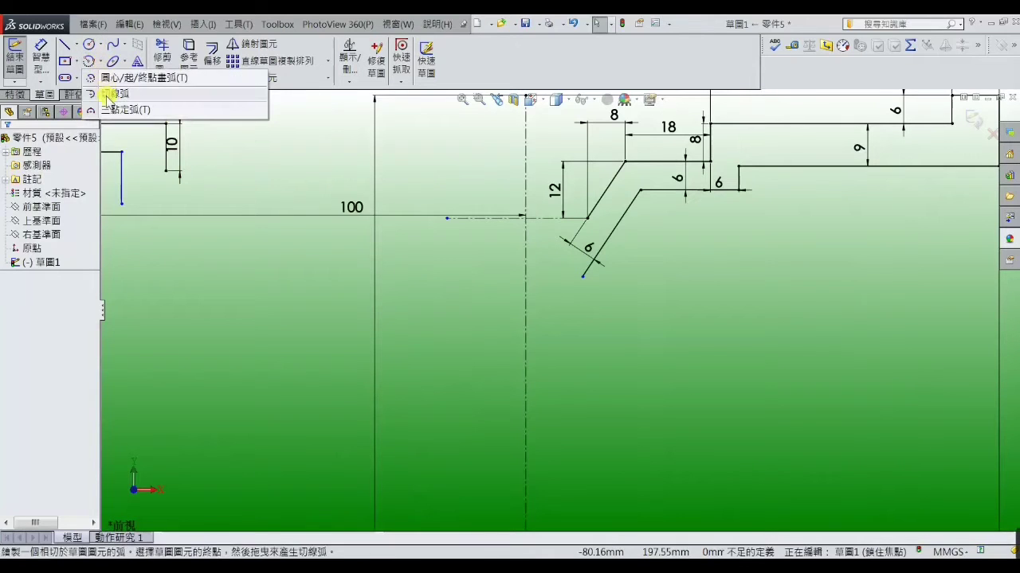
left_click(119, 110)
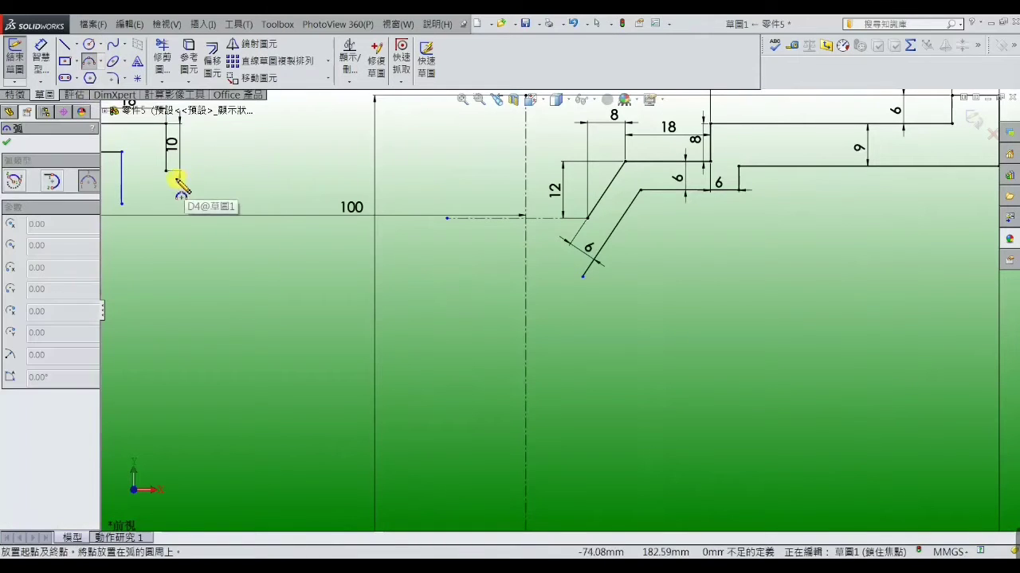
key("z")
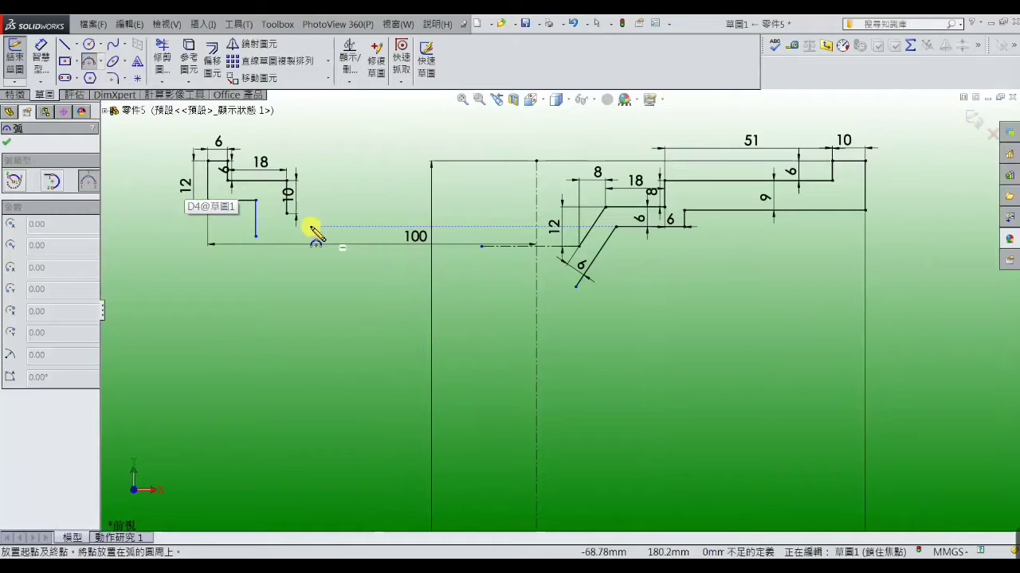
left_click(293, 213)
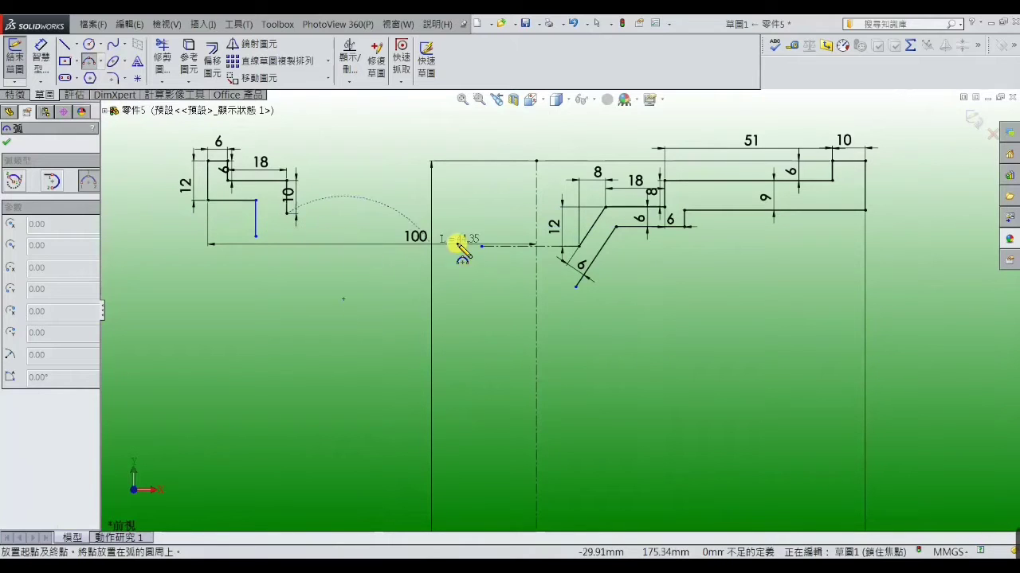
left_click(578, 245)
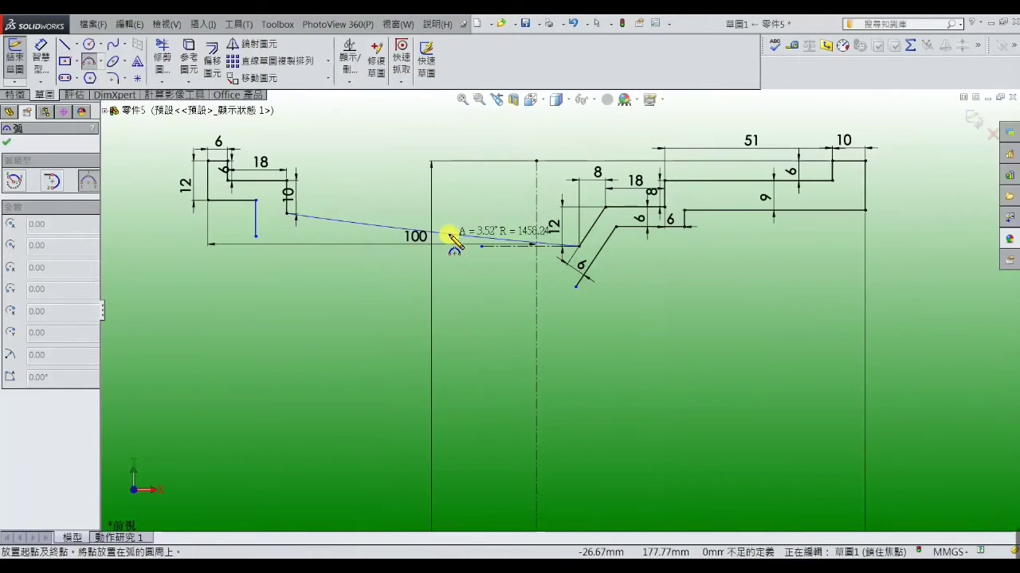
right_click(451, 238)
left_click(462, 167)
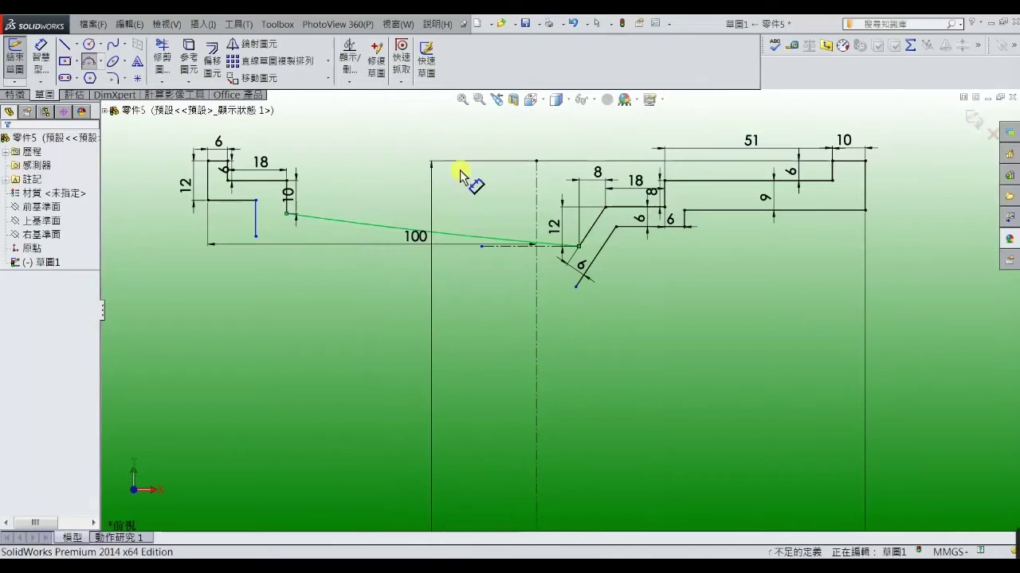
- Make the arc tangent to the horizontal construction line
left_click(460, 237)
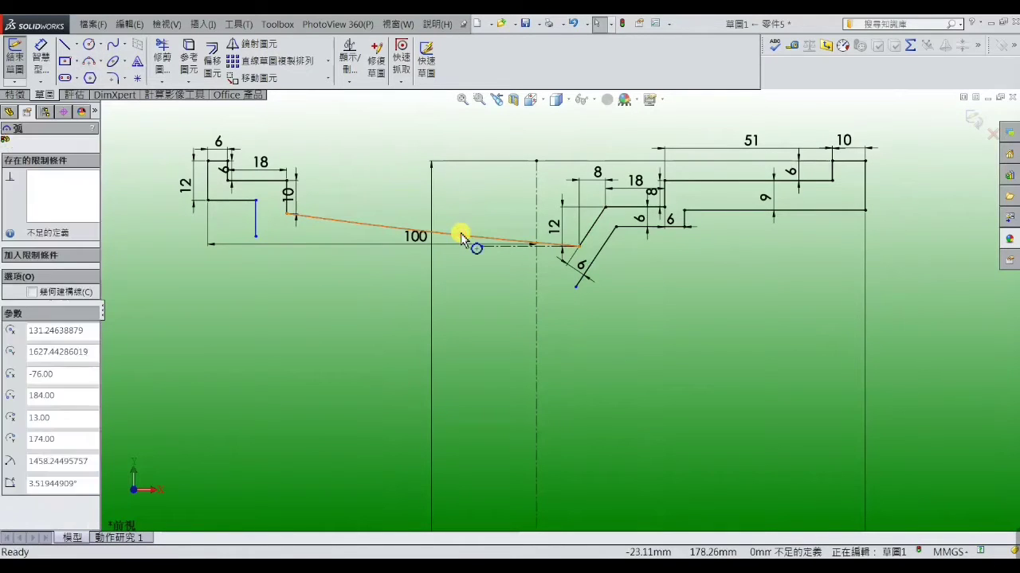
scroll(496, 253, "down", 2)
left_click(502, 247, "ctrl")
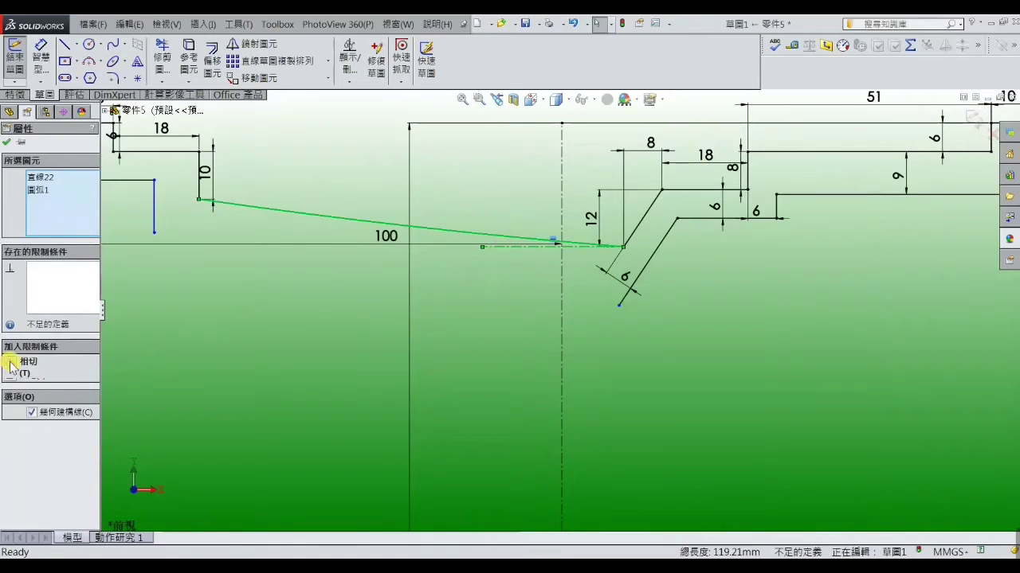
left_click(11, 364)
scroll(337, 341, "up", 2)
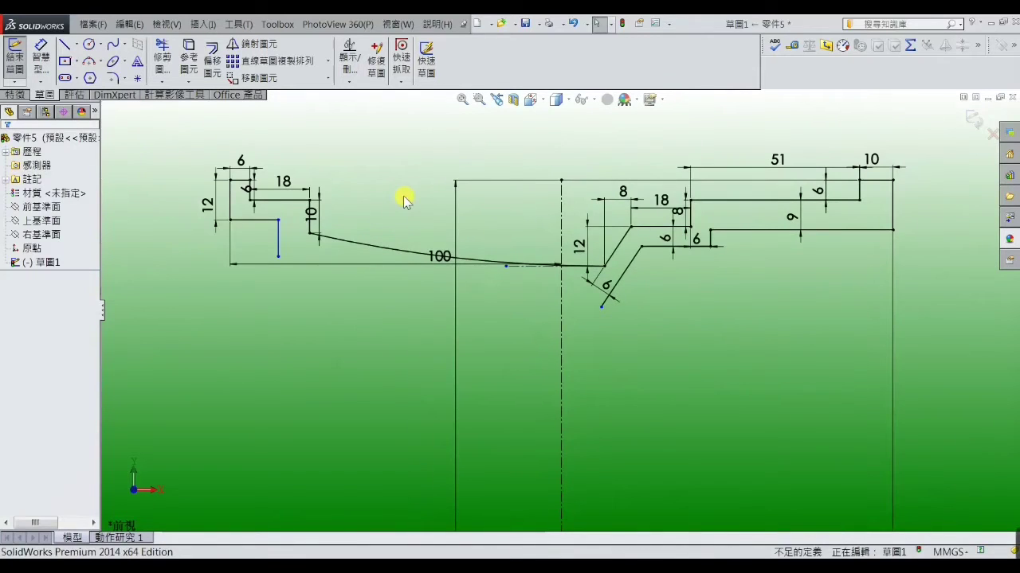
- Offset the long arc 6 mm to one side only
left_click(217, 74)
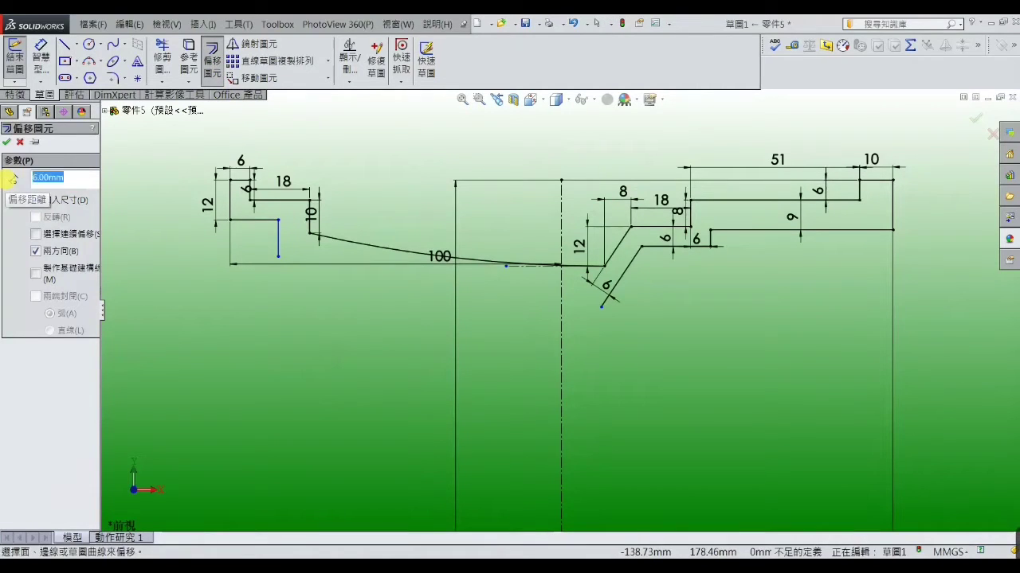
left_click(410, 259)
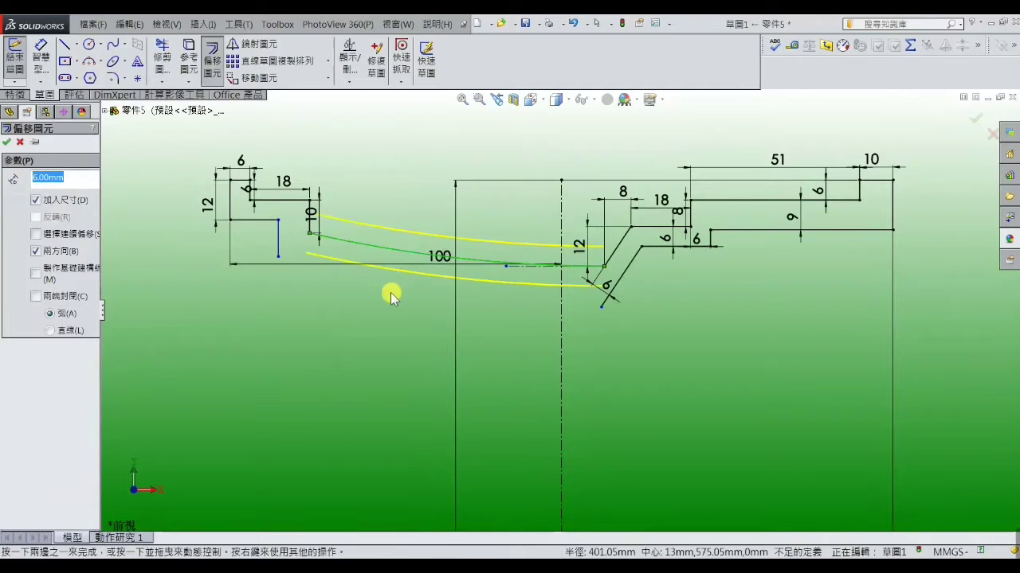
left_click(35, 252)
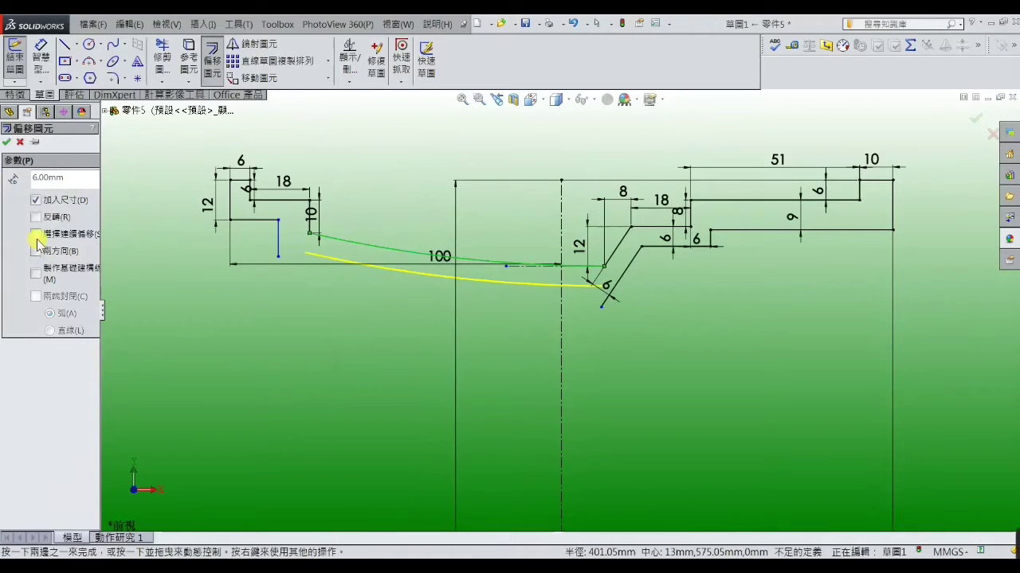
left_click(7, 143)
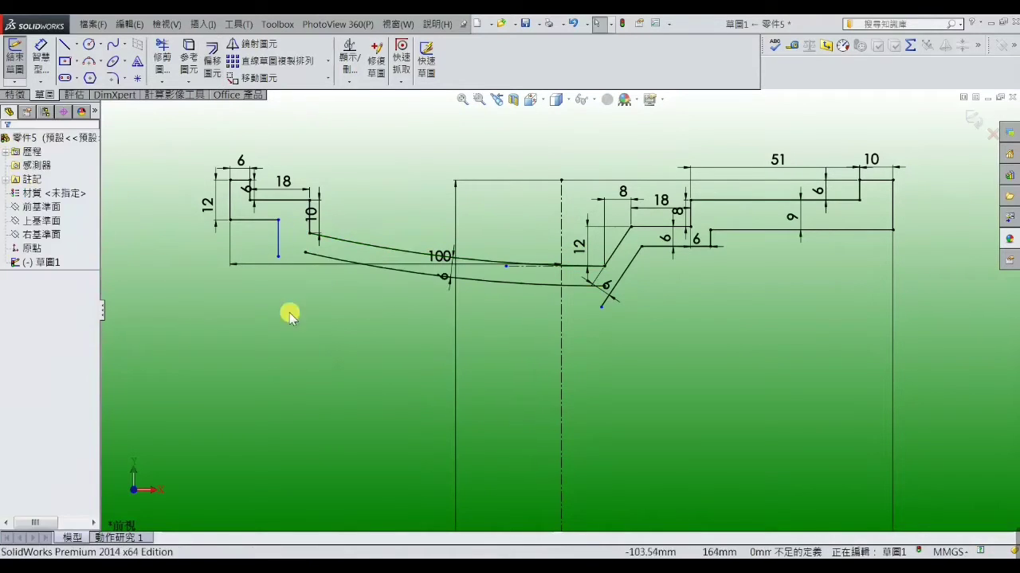
scroll(492, 303, "down", 2)
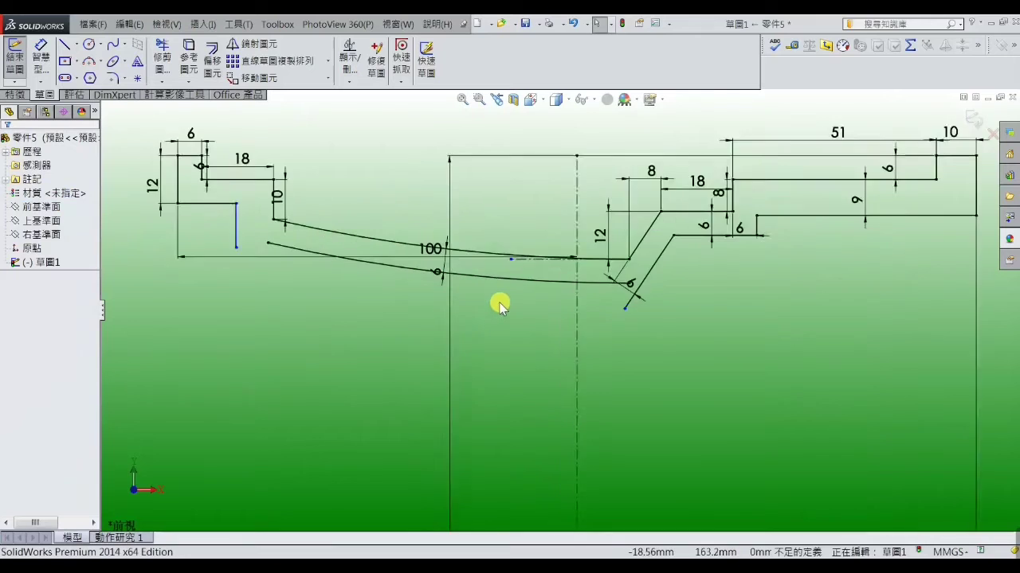
- Trim the lower arc's extra end and the vertical line's stub below it
left_click(170, 73)
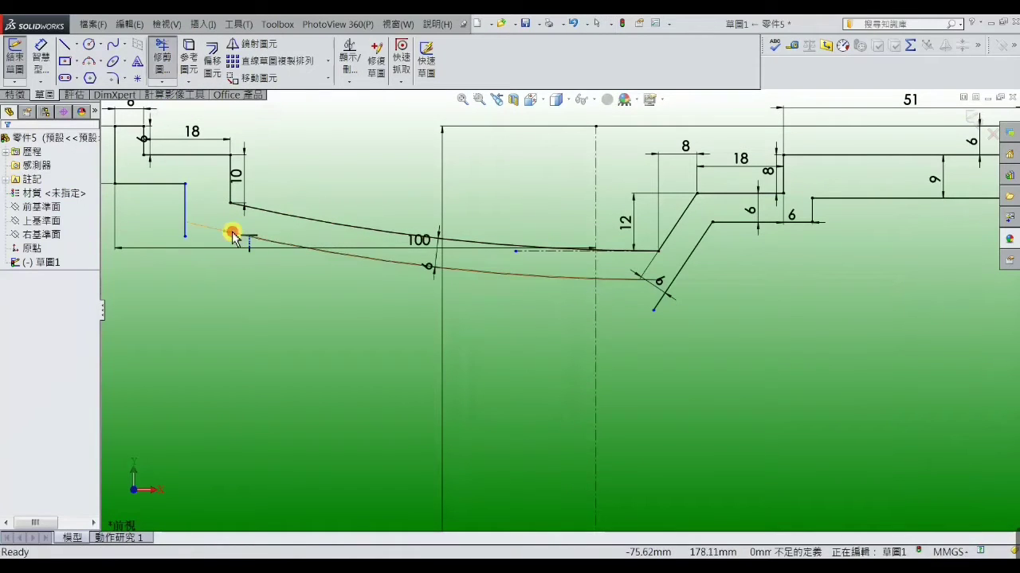
left_click(231, 233)
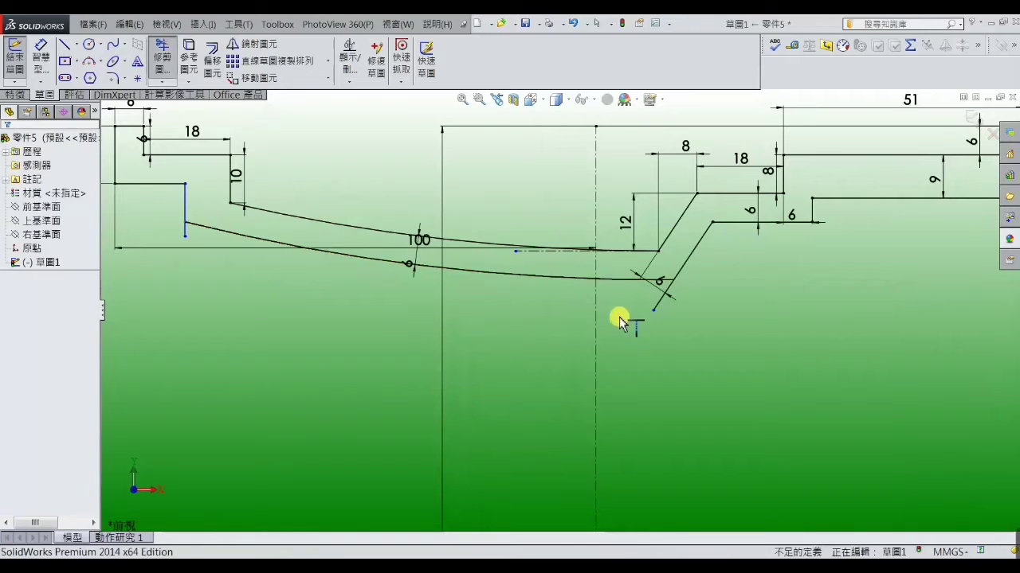
left_click(162, 55)
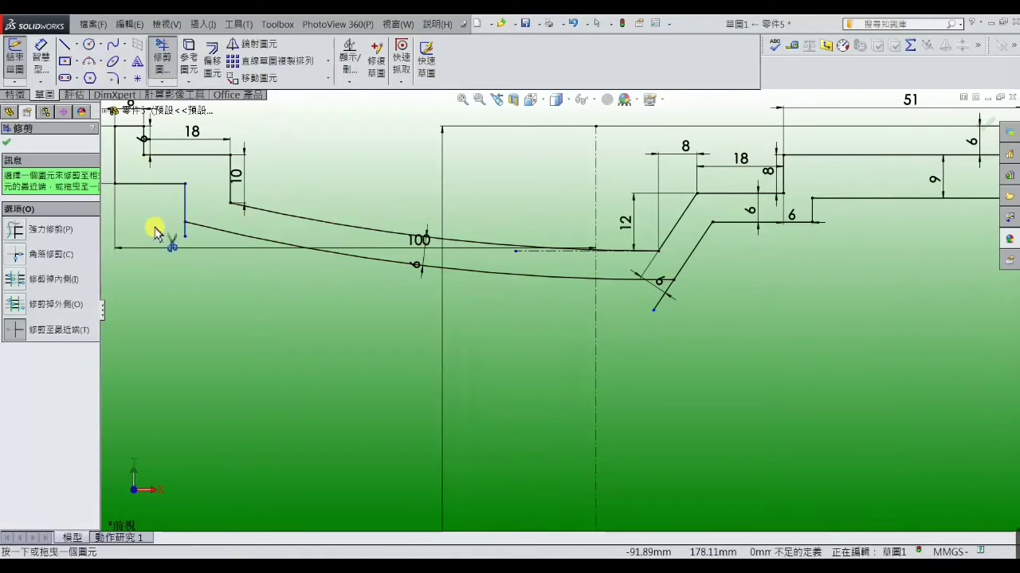
left_click(184, 232)
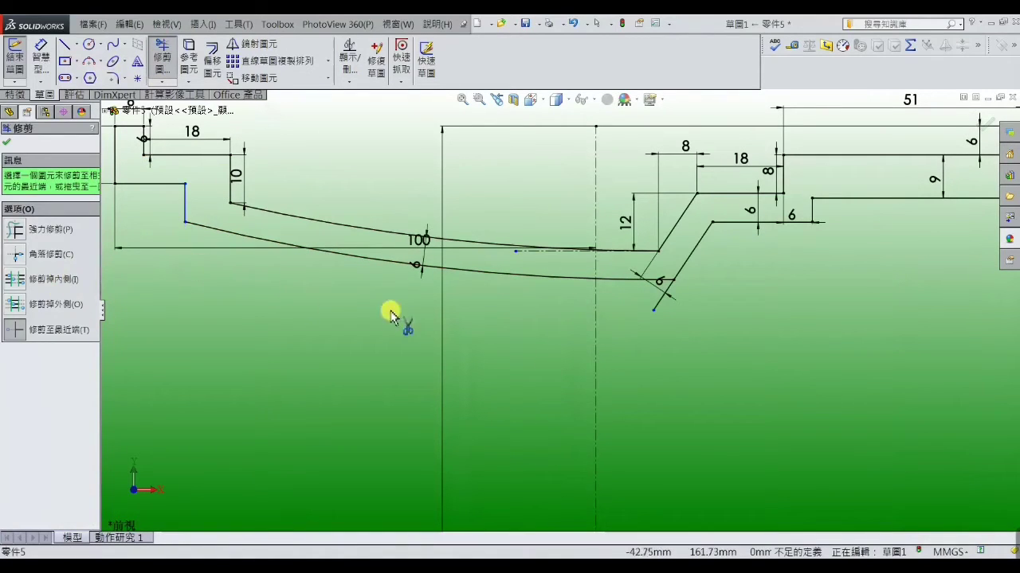
scroll(629, 331, "up", 1)
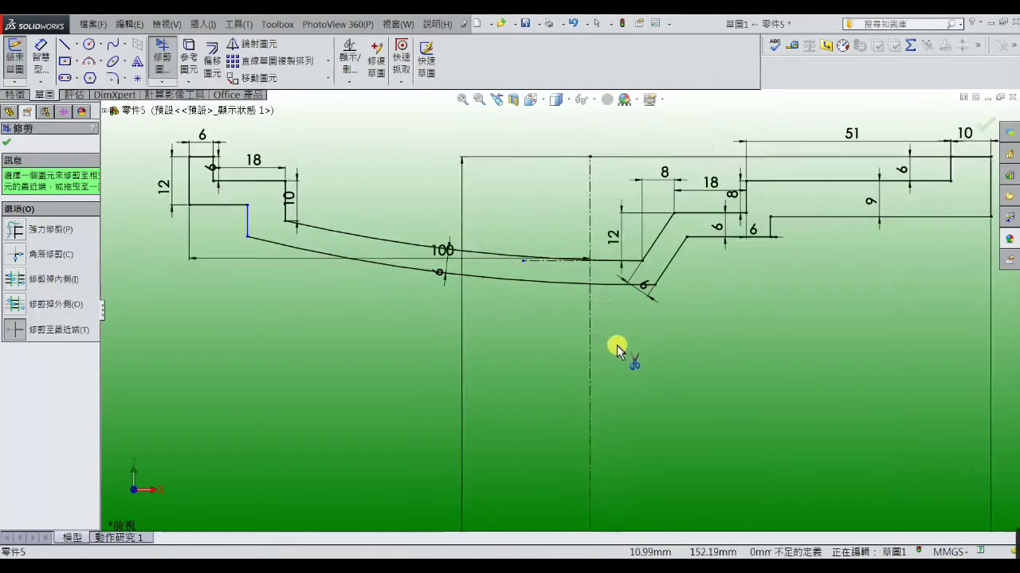
scroll(478, 318, "up", 1)
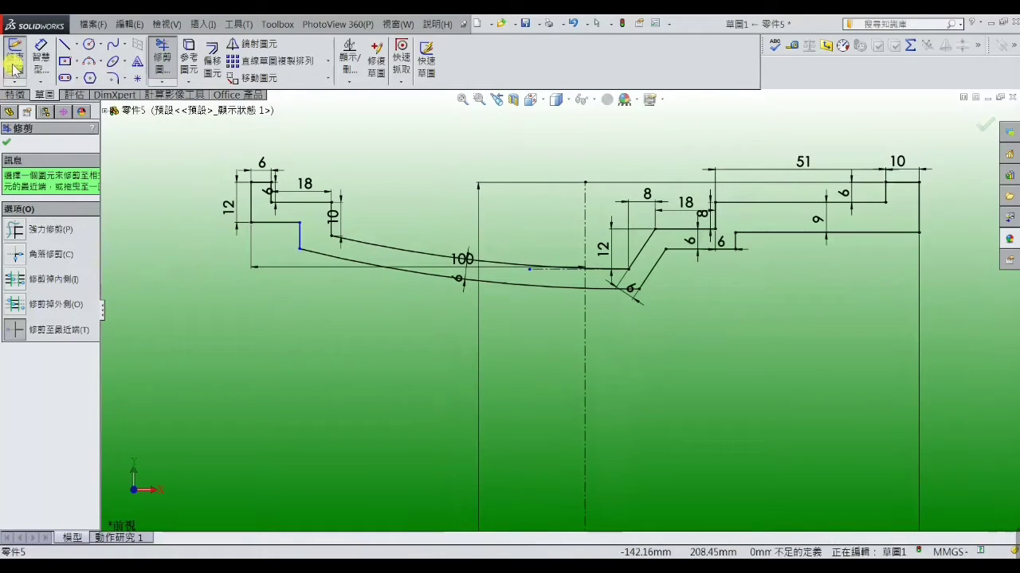
- Dimension the gap between the short left vertical line and the 10 mm line as 6 mm
key("Escape")
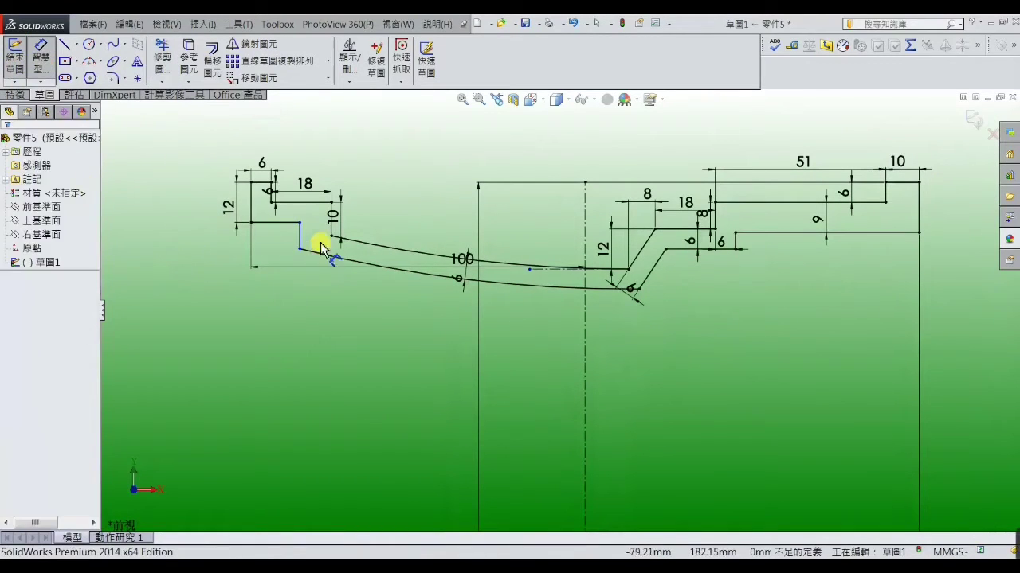
scroll(321, 247, "down", 2)
left_click(316, 241)
left_click(360, 227)
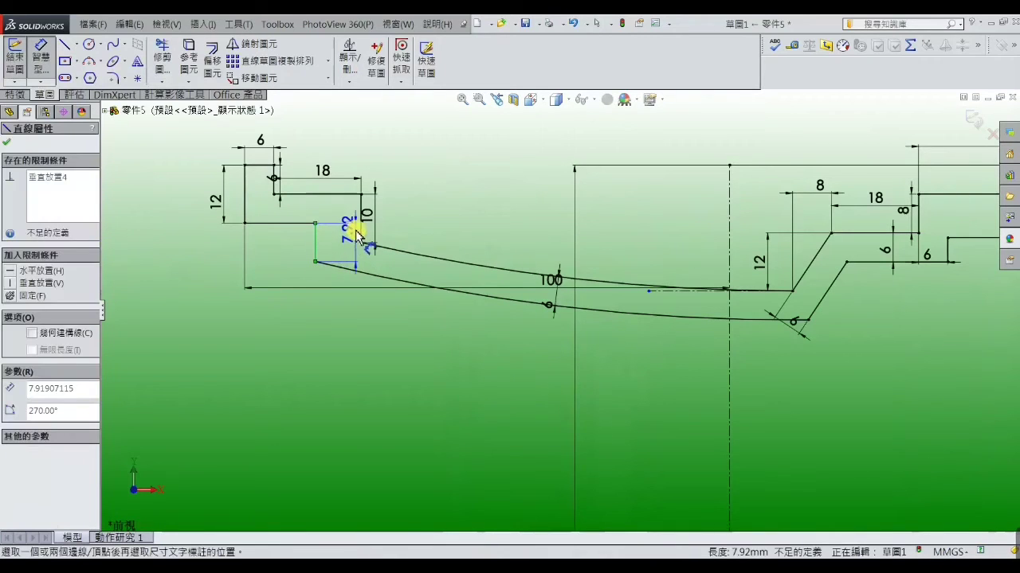
left_click(347, 239)
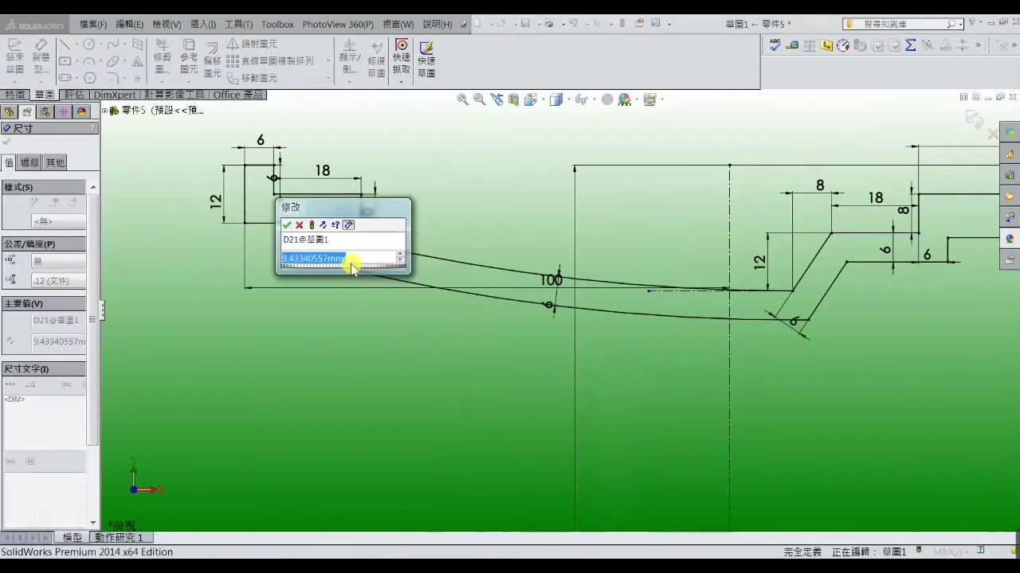
type("6")
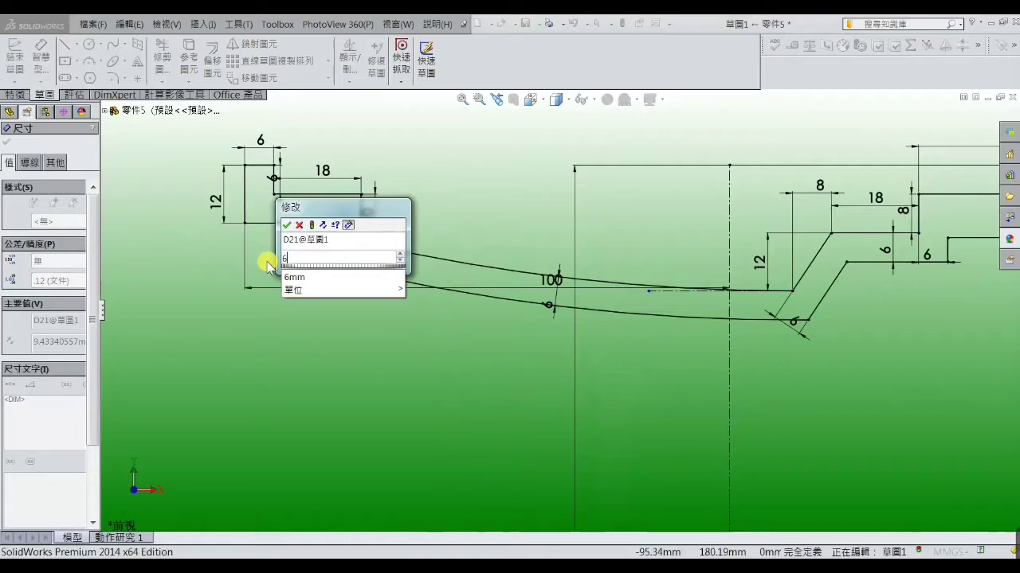
key("Return")
- Fit the sketch in view and move the 100 dimension up beside the profile
key("f")
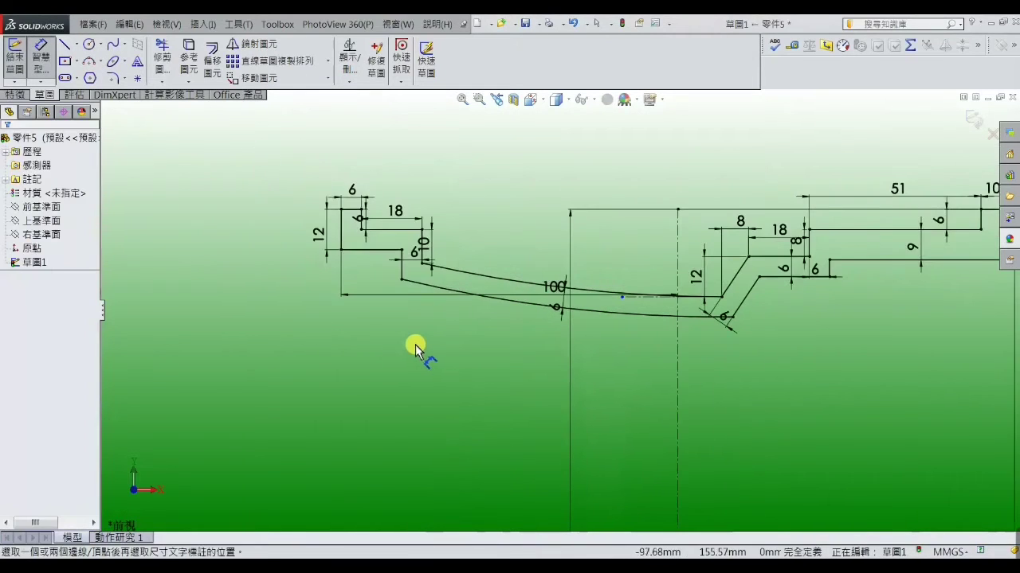
scroll(542, 358, "up", 2)
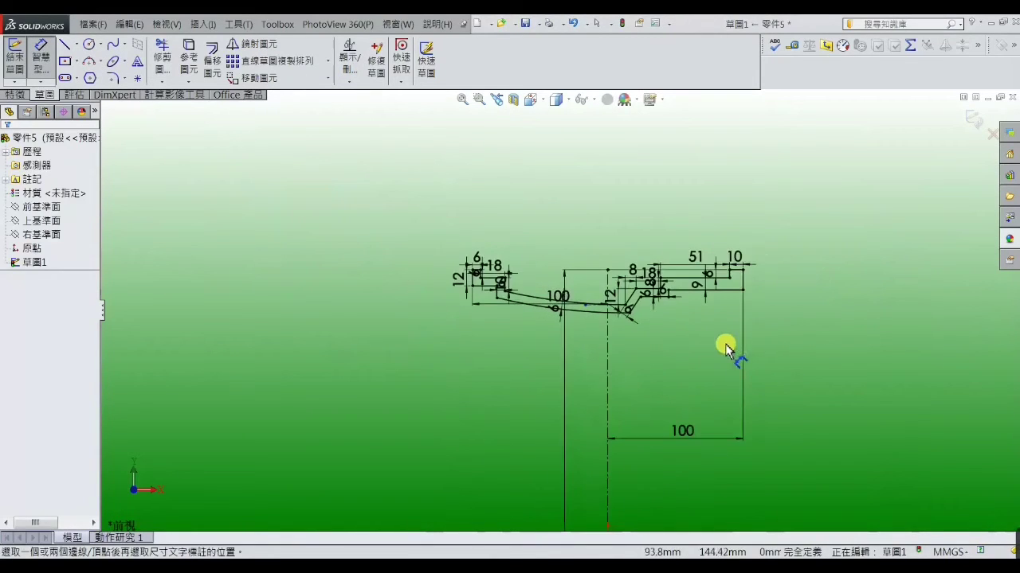
scroll(723, 345, "down", 2)
scroll(619, 363, "up", 3)
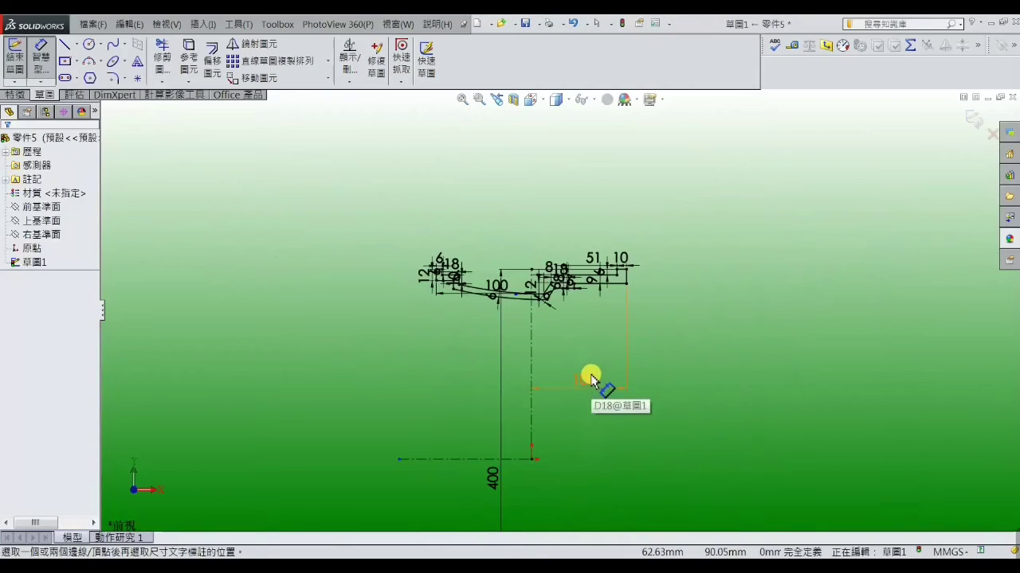
left_click_drag(591, 388, 598, 313)
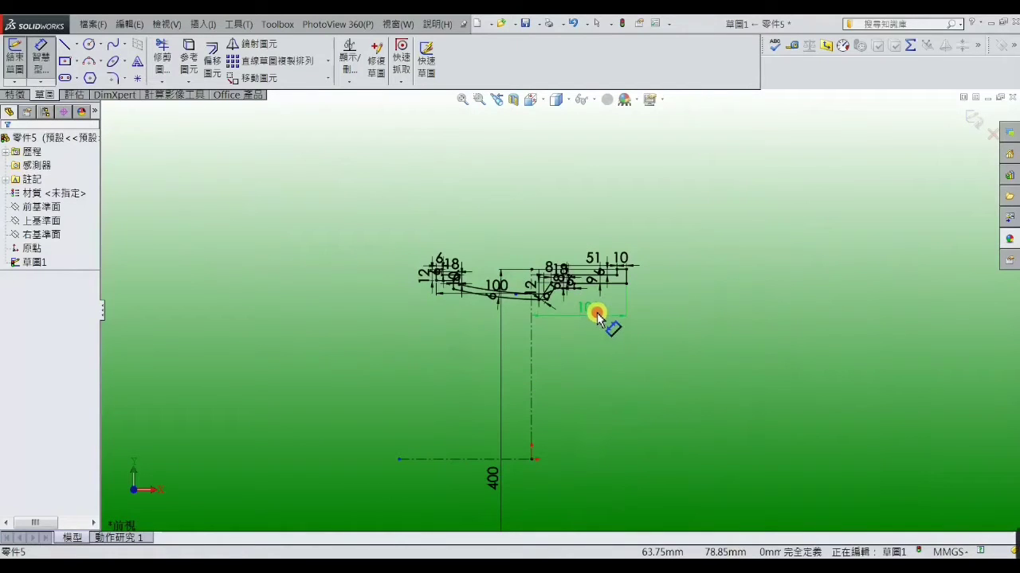
right_click(683, 231)
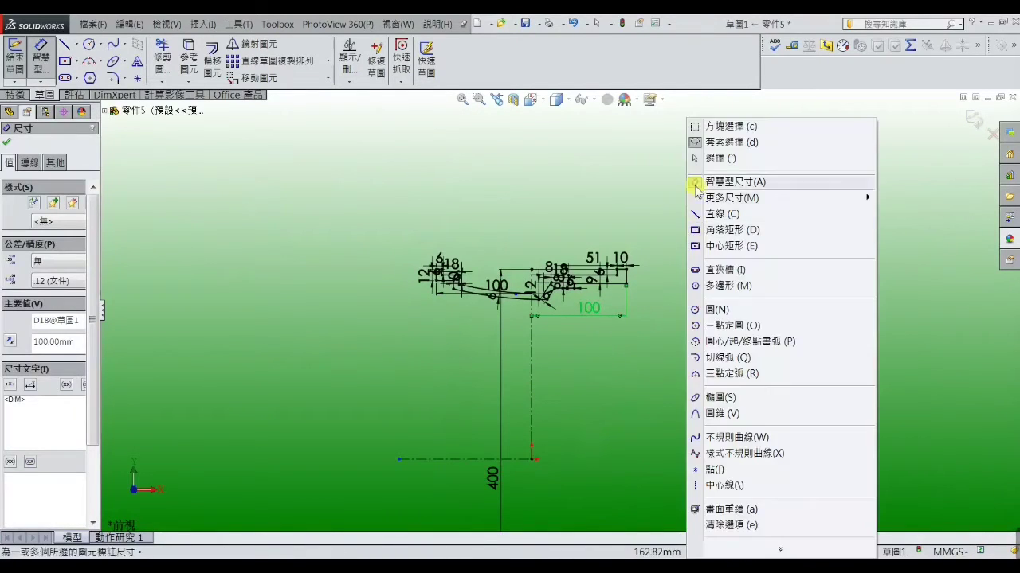
left_click(717, 158)
scroll(587, 366, "up", 1)
scroll(587, 378, "down", 1)
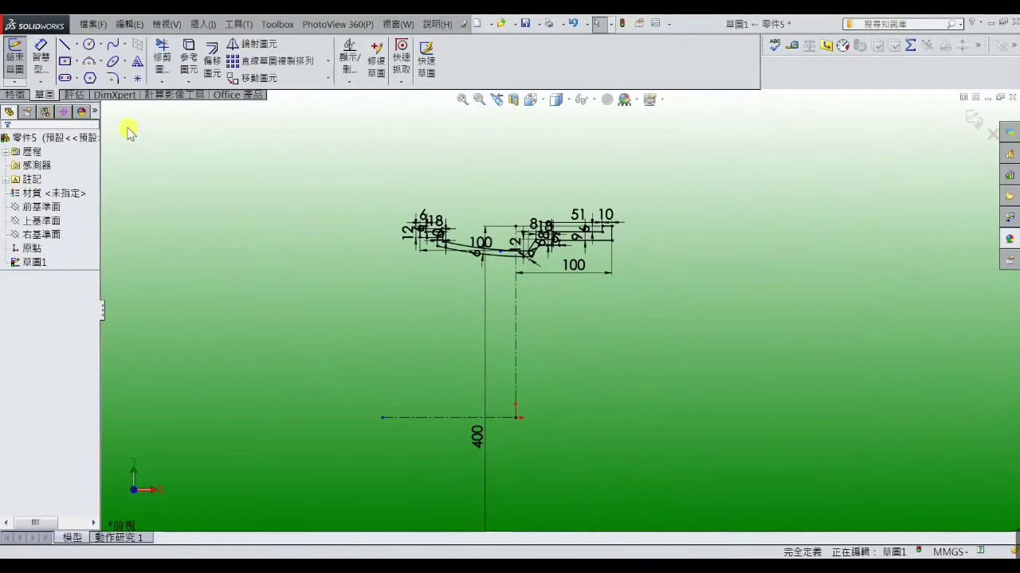
- Draw a tall corner rectangle right of the vertical axis, its base on the centreline
left_click(68, 63)
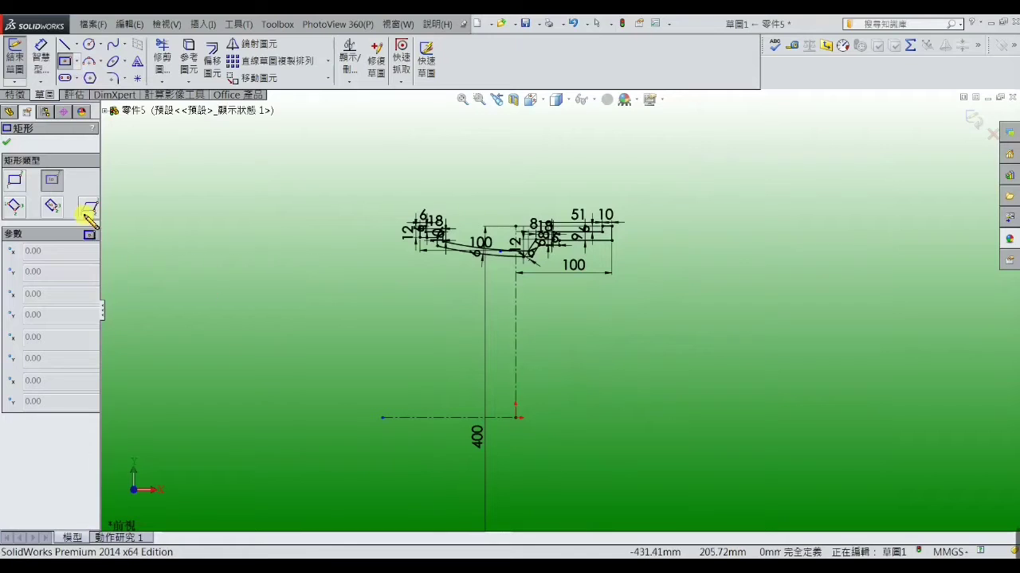
left_click(17, 182)
scroll(581, 438, "down", 2)
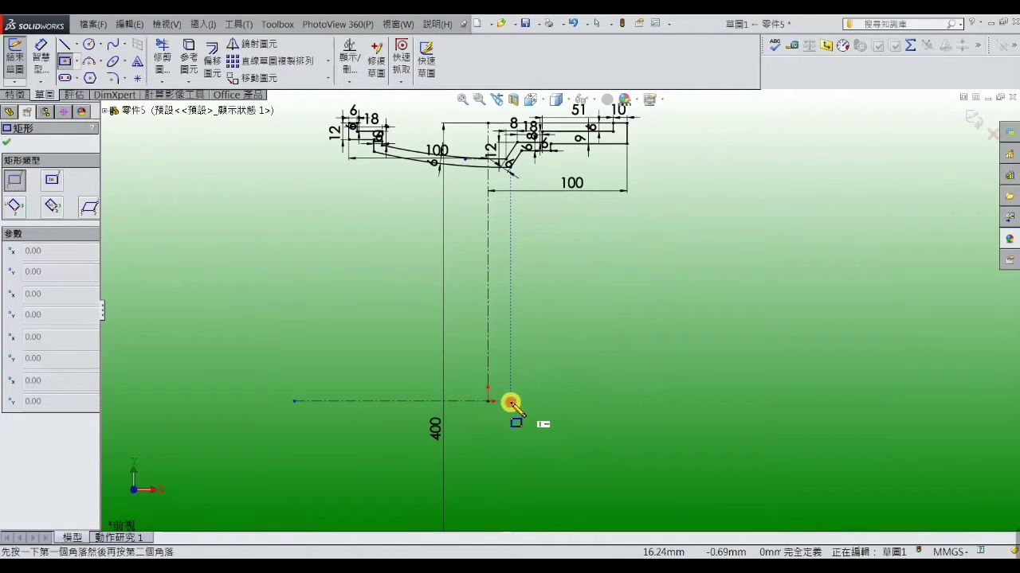
left_click(510, 402)
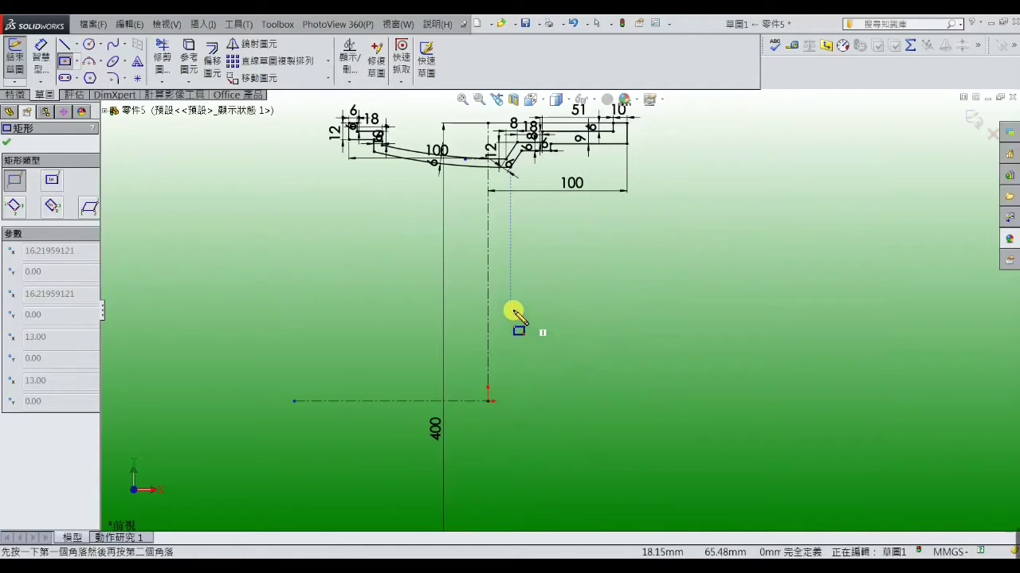
left_click(511, 310)
left_click(579, 382)
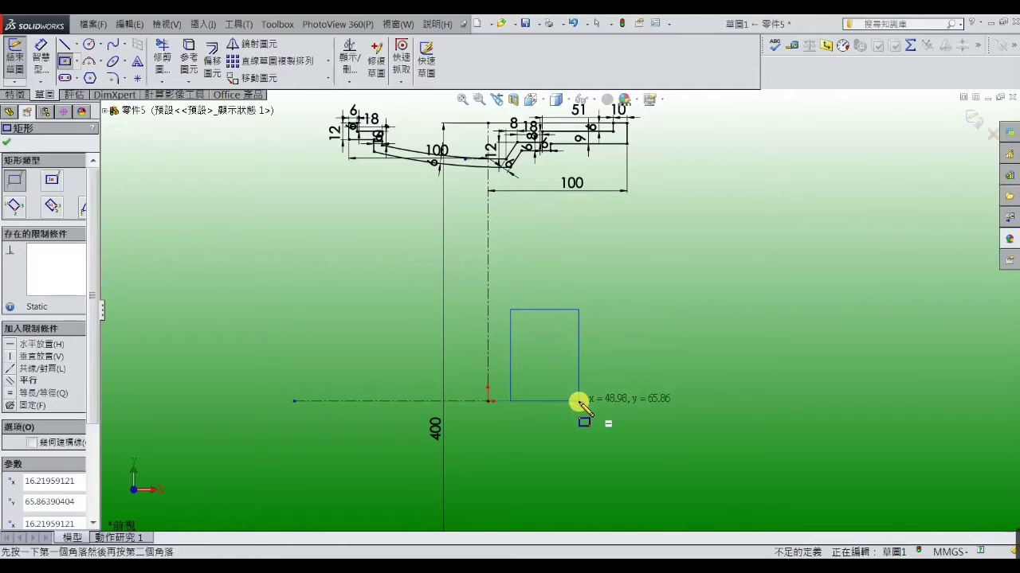
right_click(579, 383)
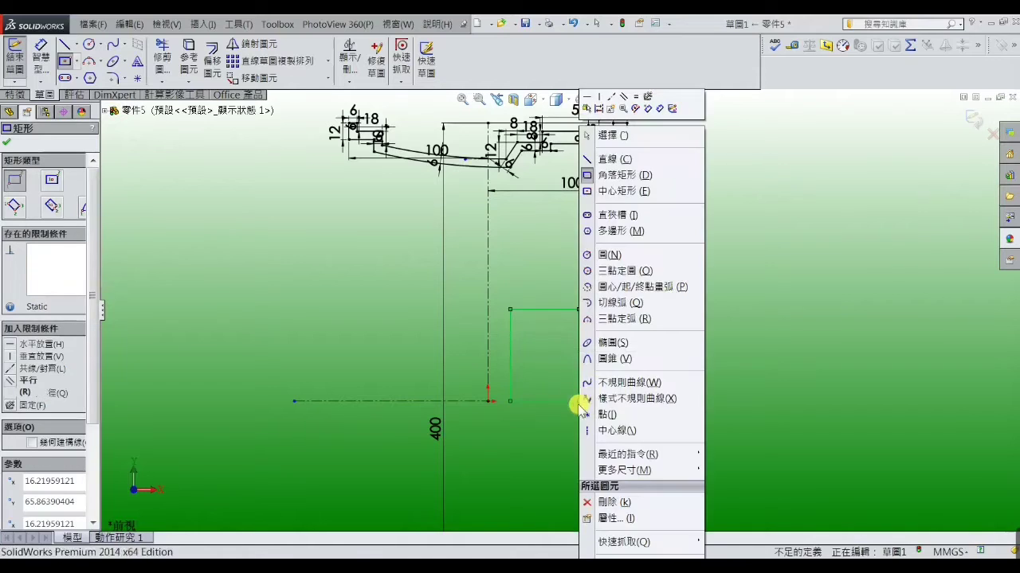
left_click(602, 136)
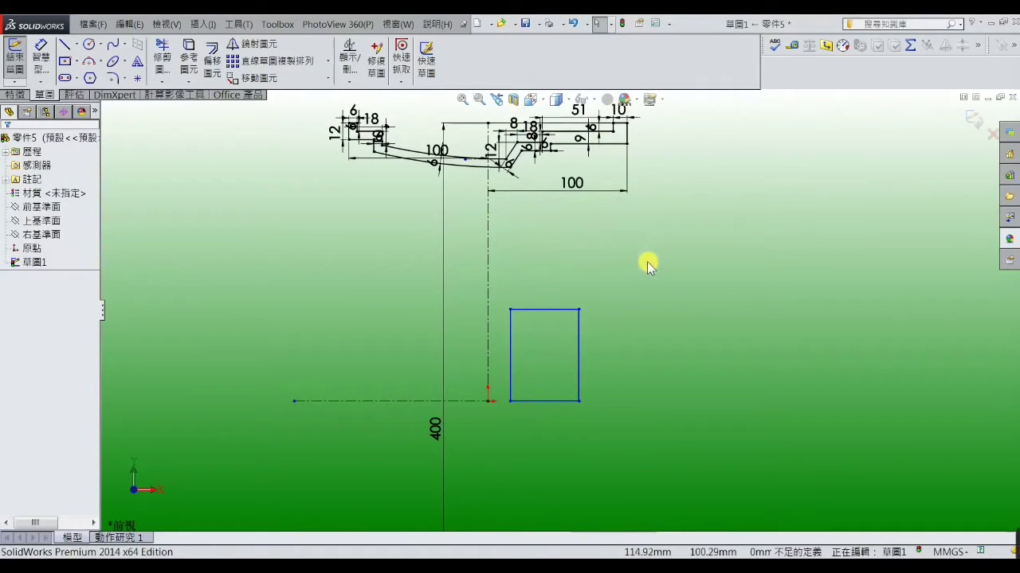
- Dimension the first rectangle edge at 79 mm with Smart Dimension
left_click(41, 57)
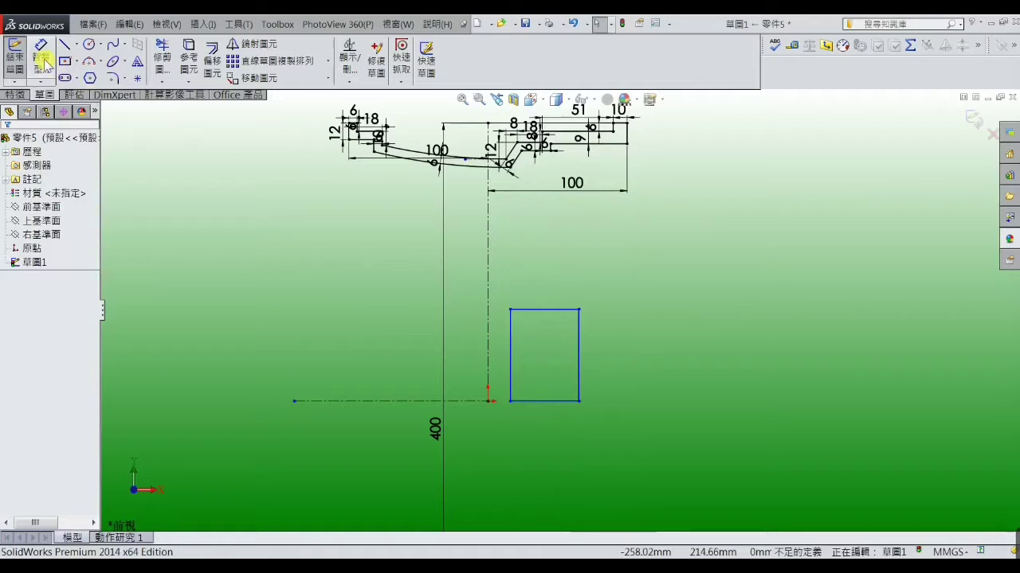
left_click(511, 341)
scroll(590, 201, "down", 3)
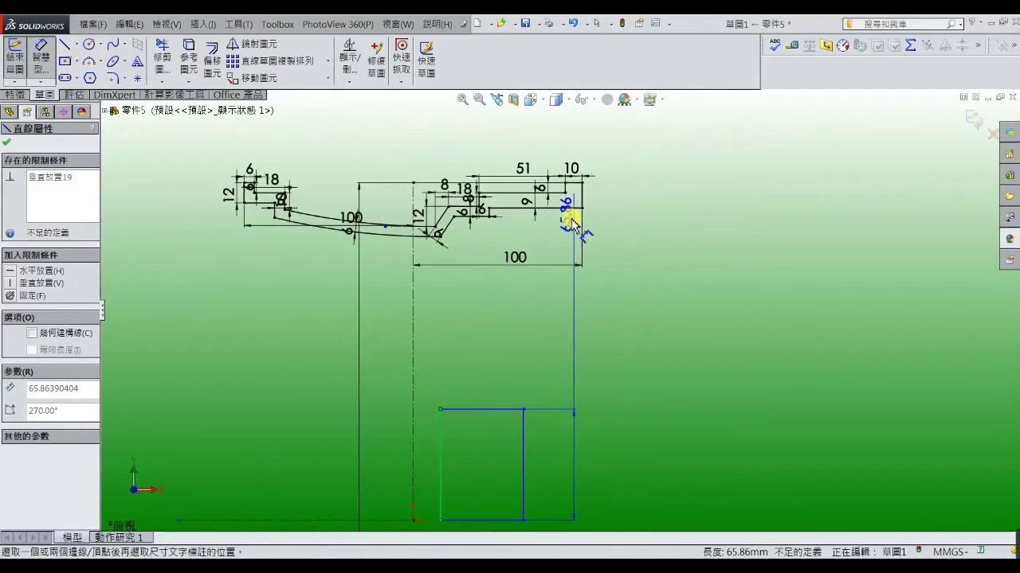
scroll(576, 410, "up", 3)
scroll(547, 455, "up", 3)
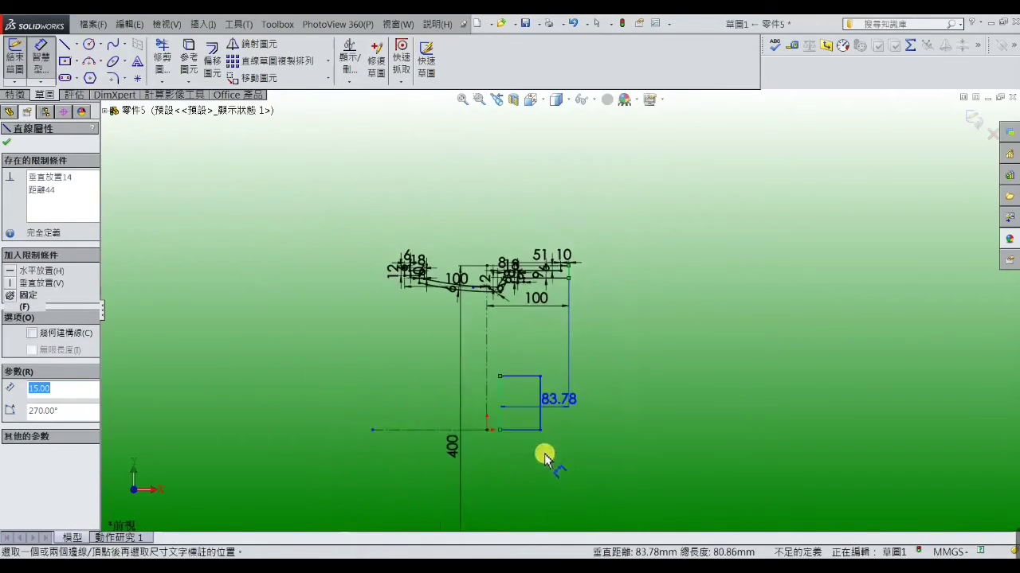
left_click(540, 462)
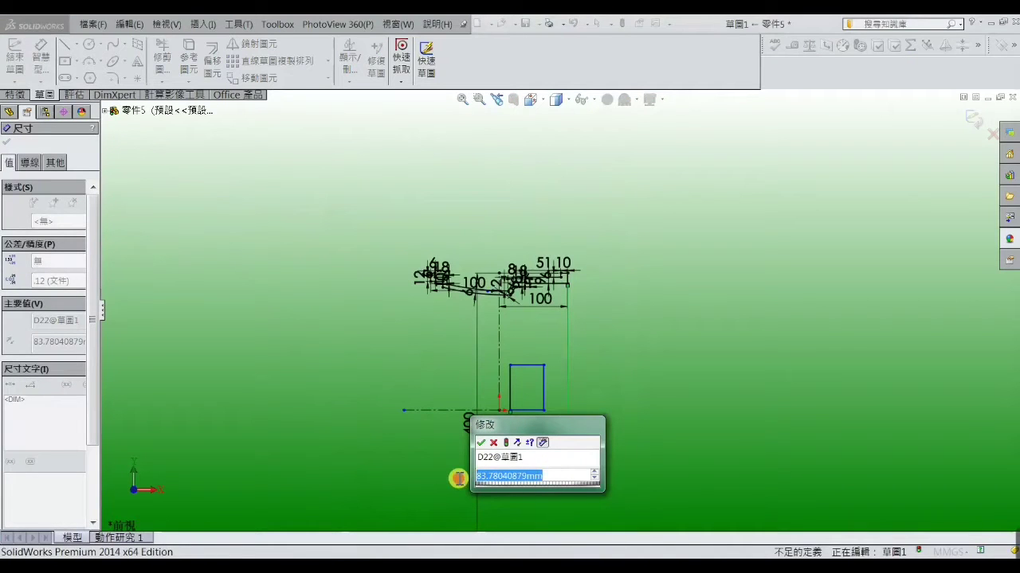
type("79")
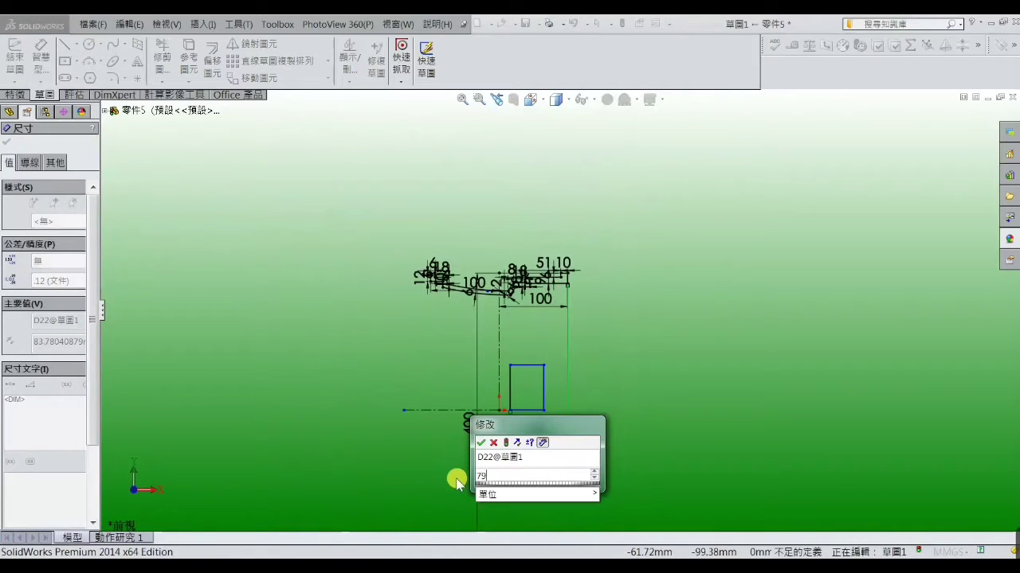
key("Return")
- Add the rectangle's 35 mm width and 190 mm height dimensions
scroll(509, 402, "down", 1)
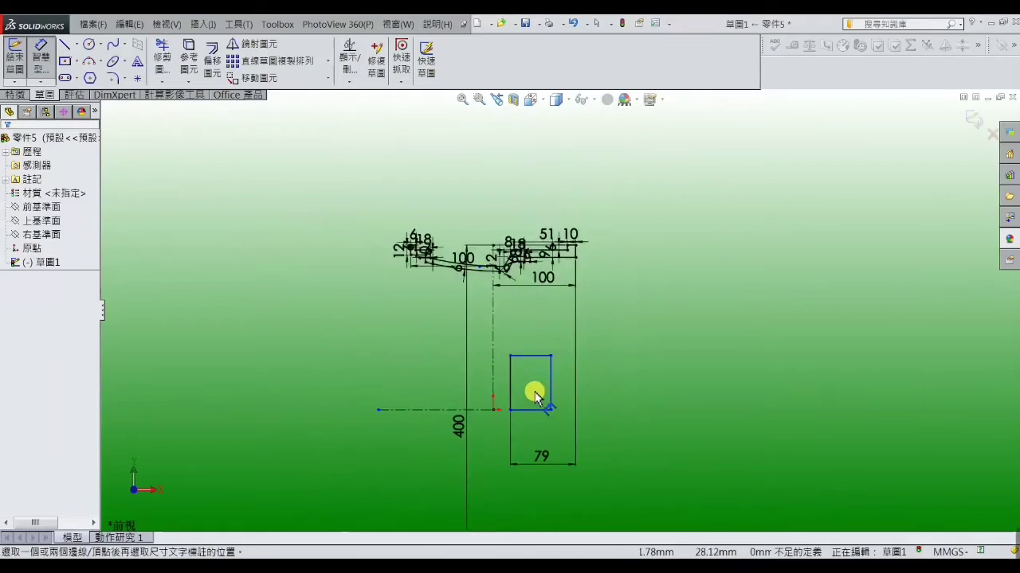
scroll(534, 393, "down", 1)
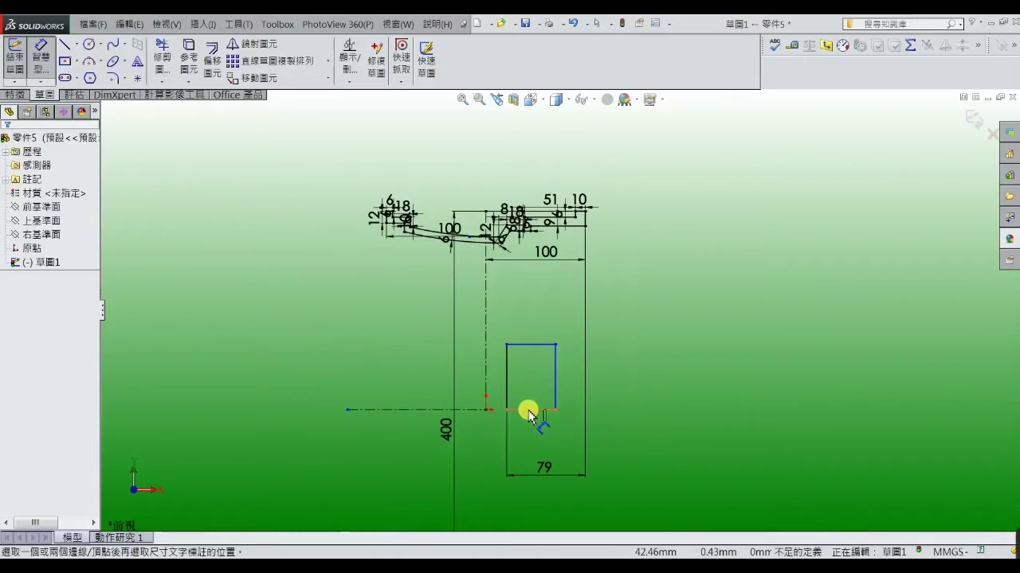
left_click(529, 412)
left_click(532, 323)
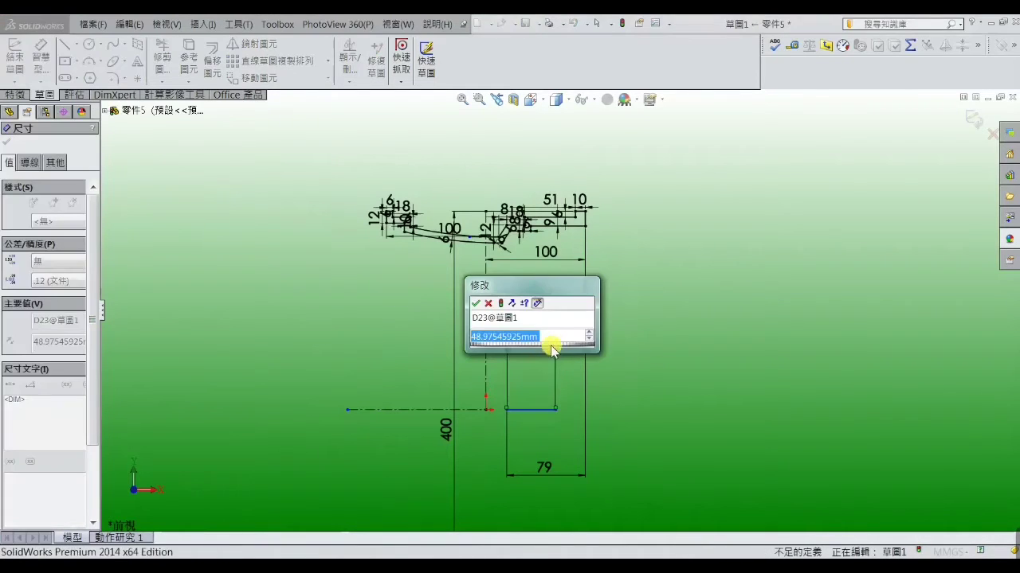
left_click_drag(483, 336, 468, 338)
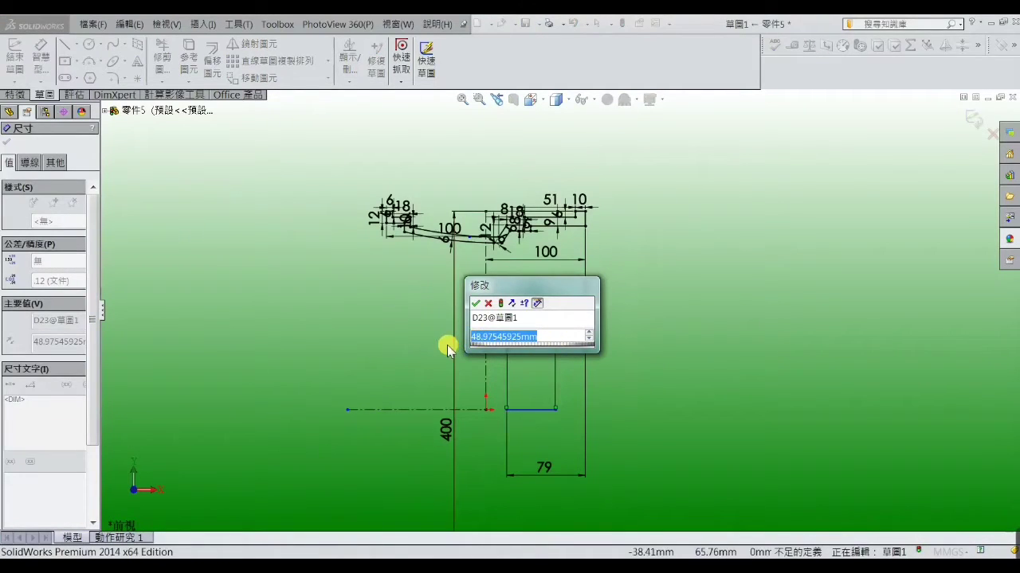
type("35")
key("Return")
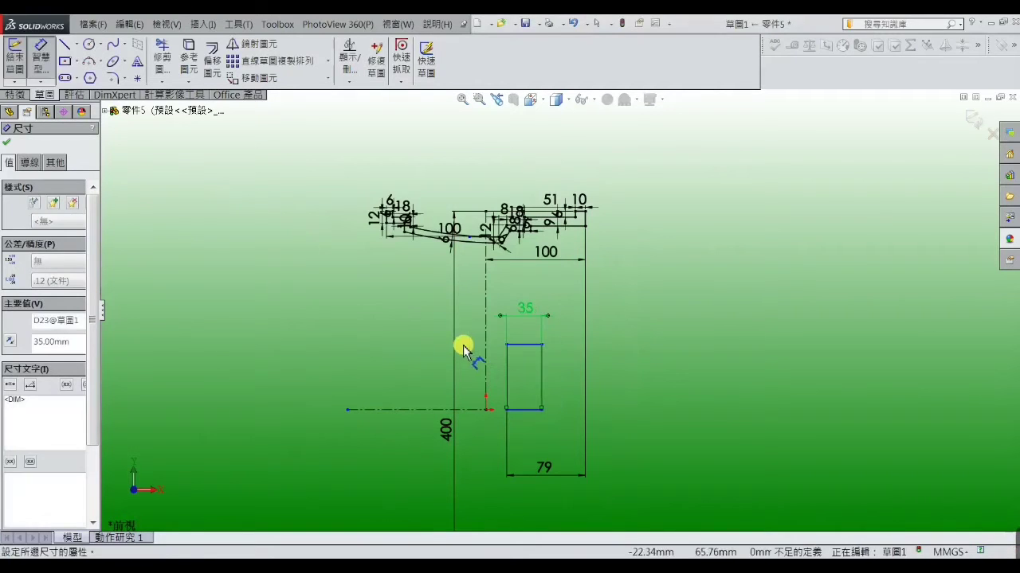
left_click(608, 353)
left_click(524, 344)
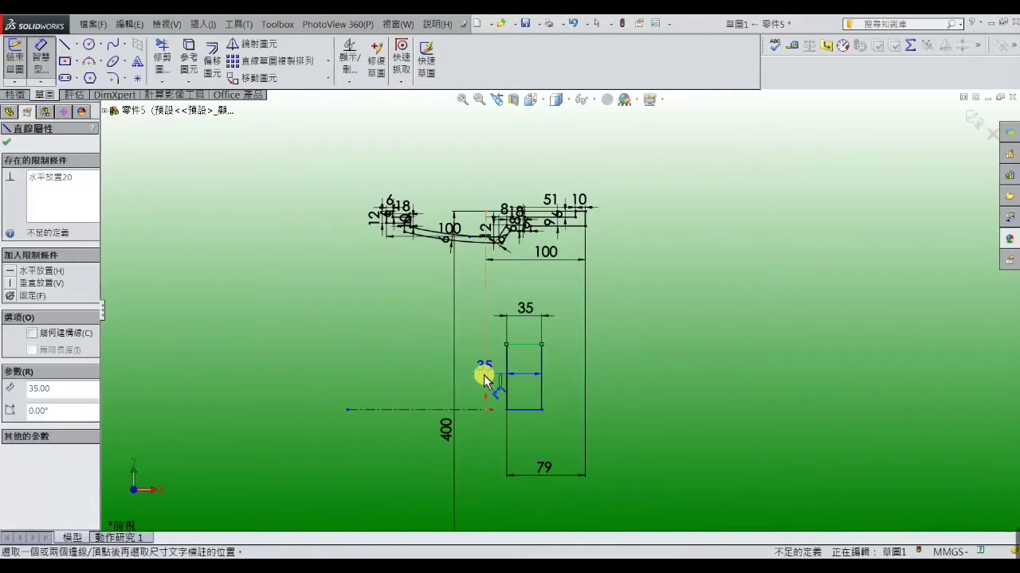
left_click(472, 409)
left_click(478, 437)
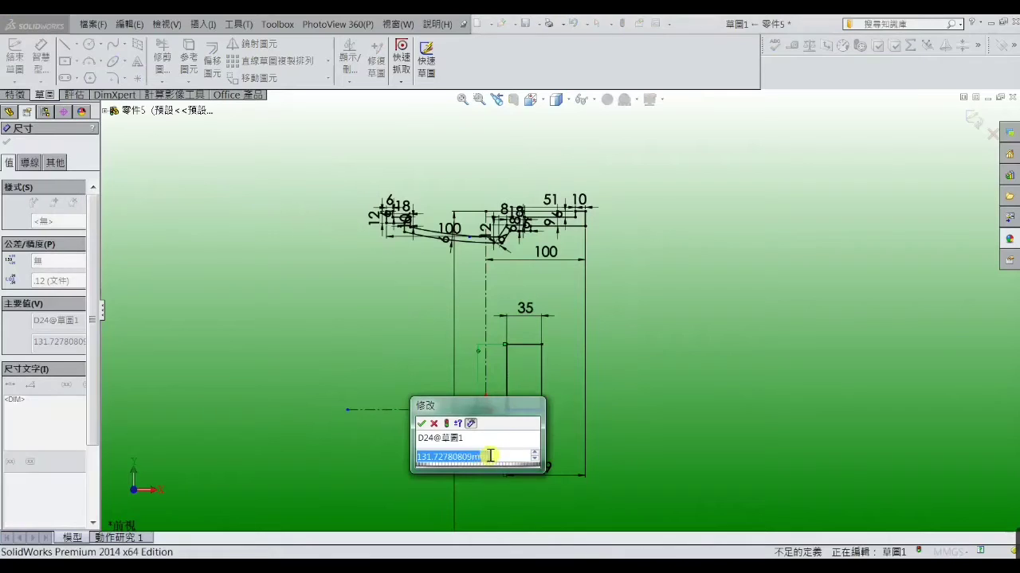
type("1")
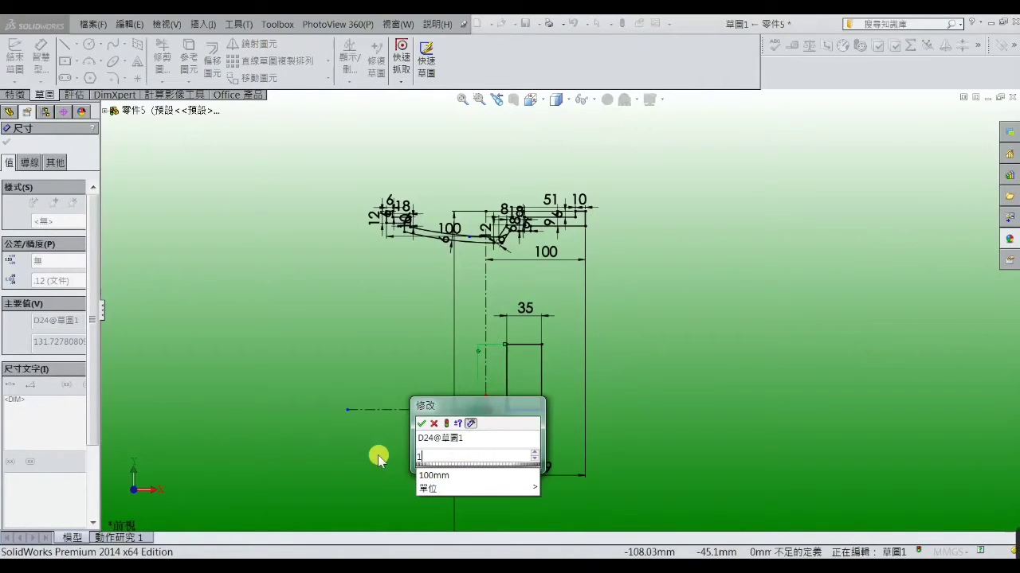
type("90")
key("Return")
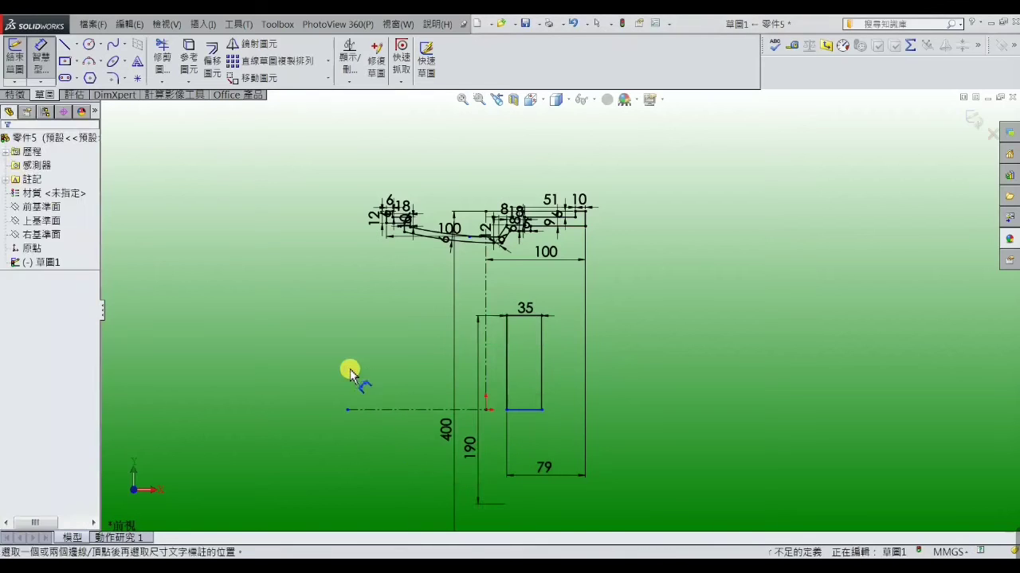
right_click(641, 271)
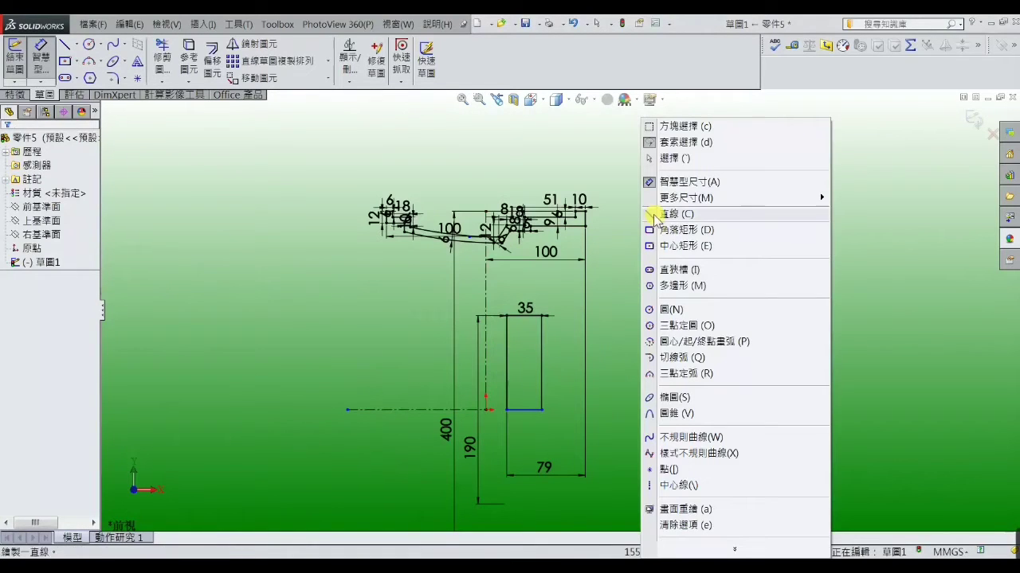
key("Escape")
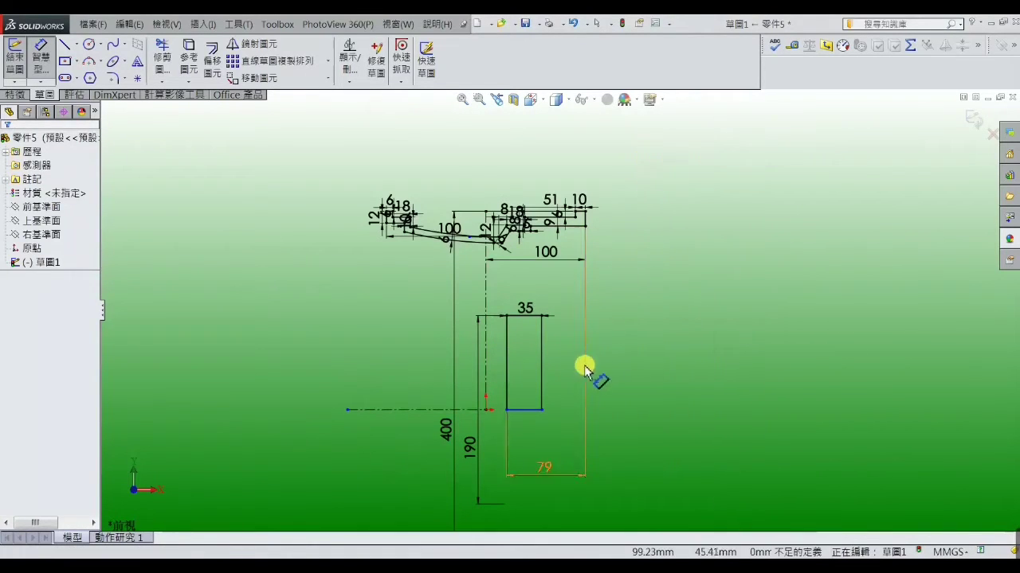
key("Escape")
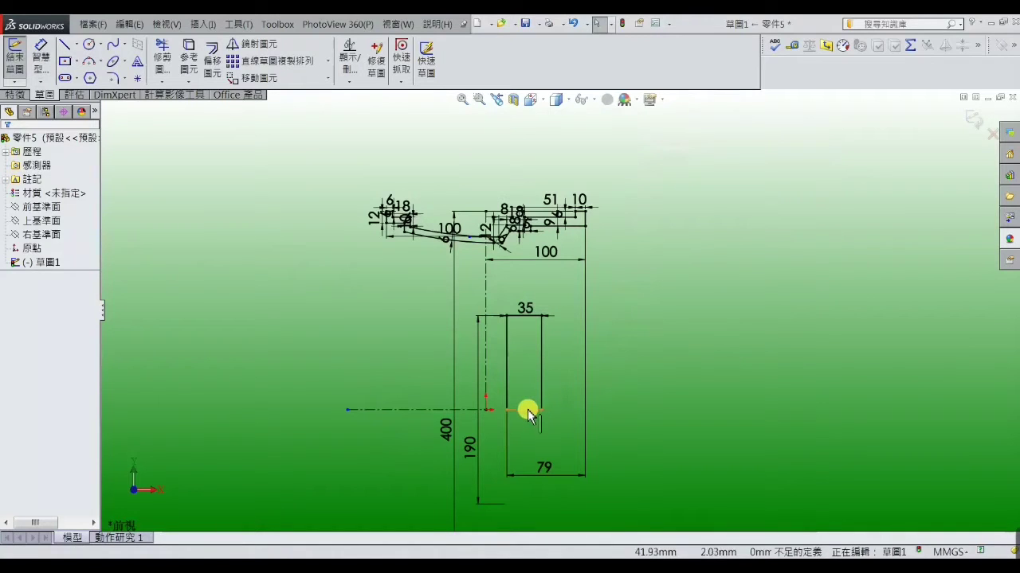
- Make the rectangle's bottom line collinear with the horizontal centreline
left_click(528, 411)
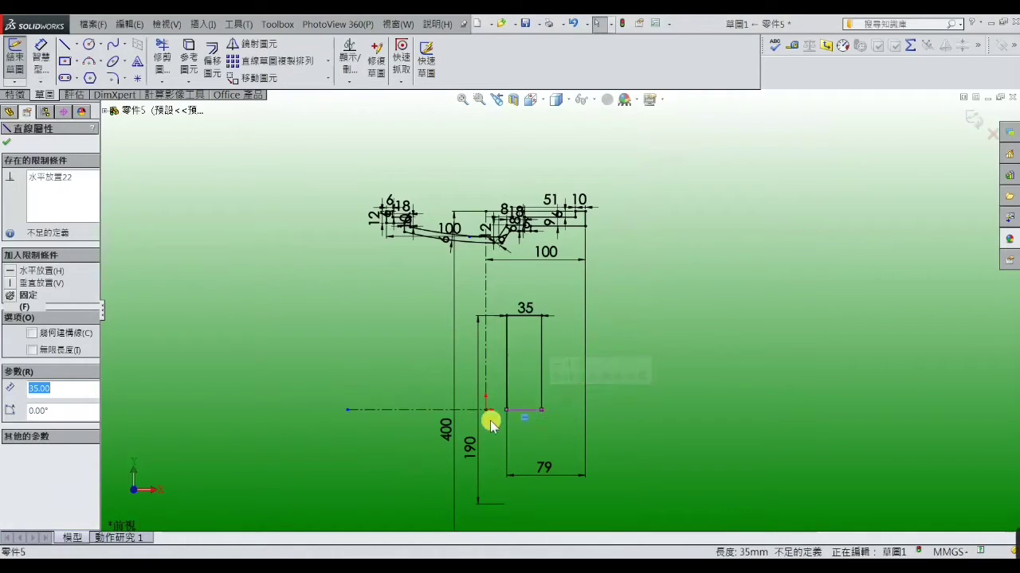
left_click(422, 410, "ctrl")
left_click(10, 387)
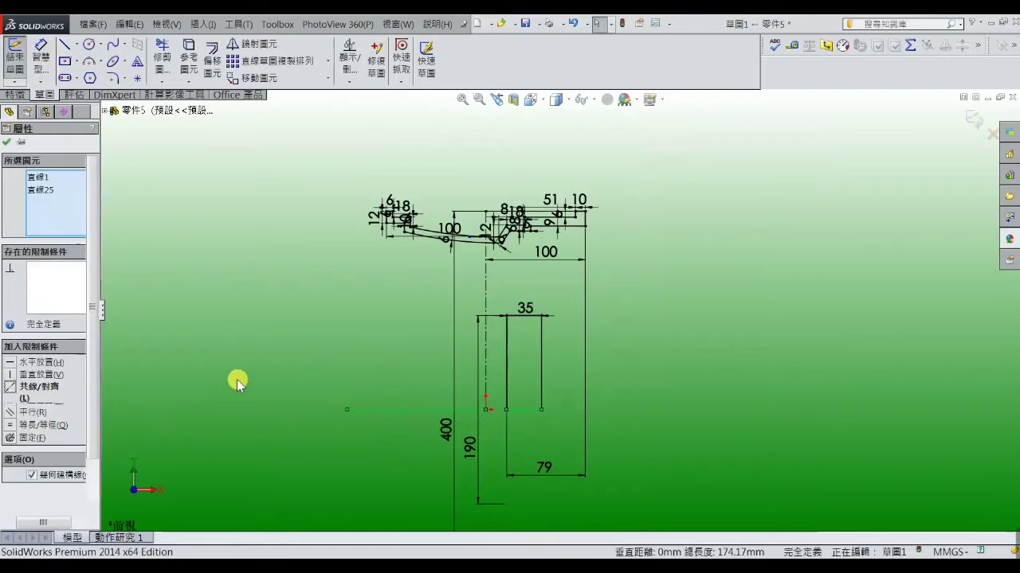
left_click(237, 379)
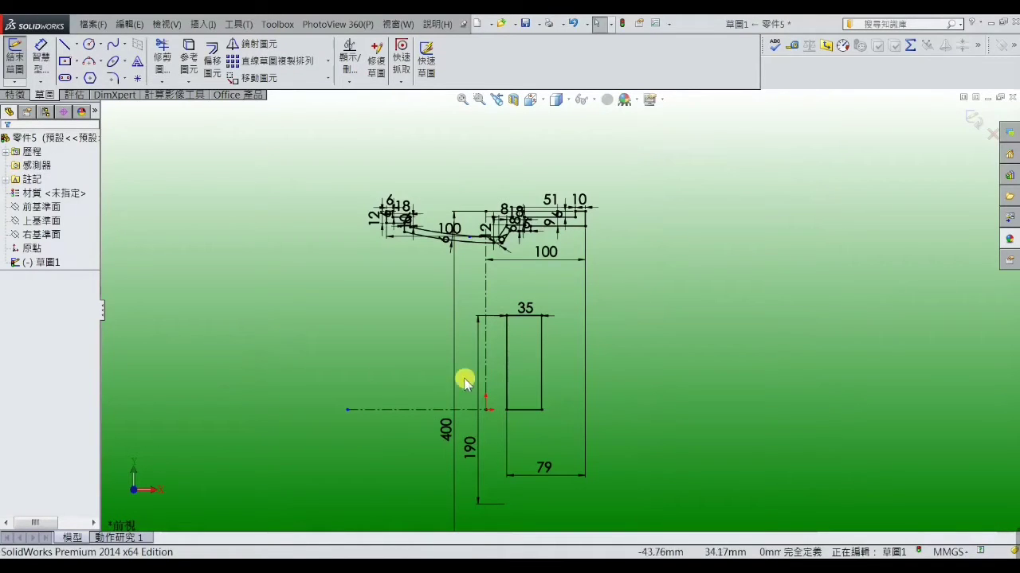
scroll(565, 387, "down", 2)
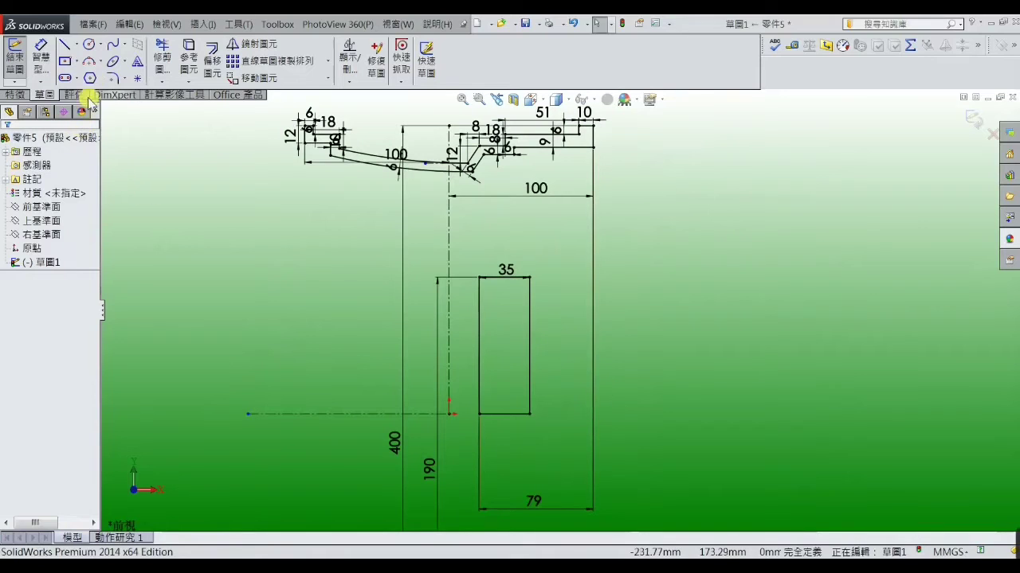
- Place a sketch point on the rectangle's right edge
left_click(64, 46)
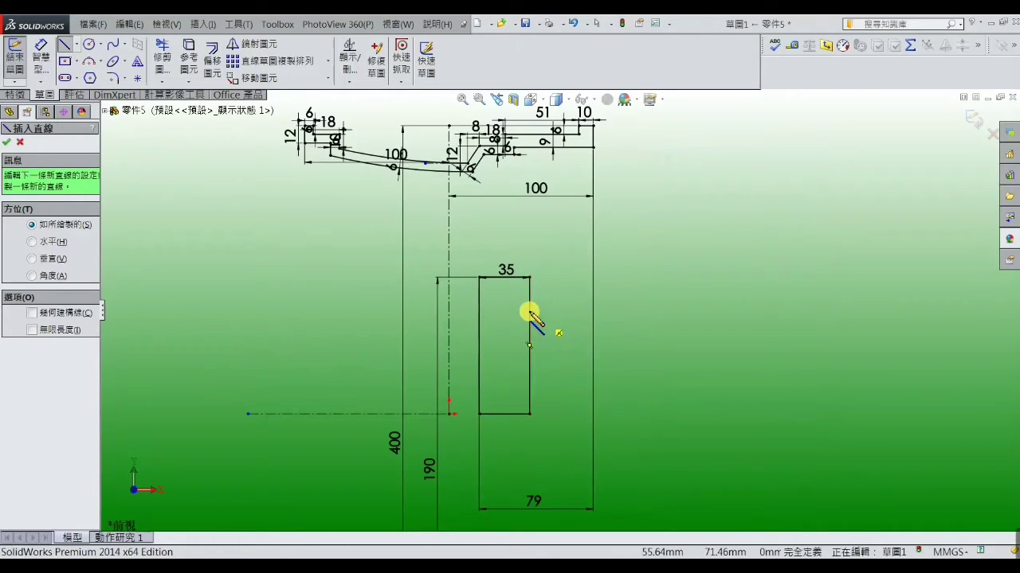
left_click(529, 311)
right_click(530, 312)
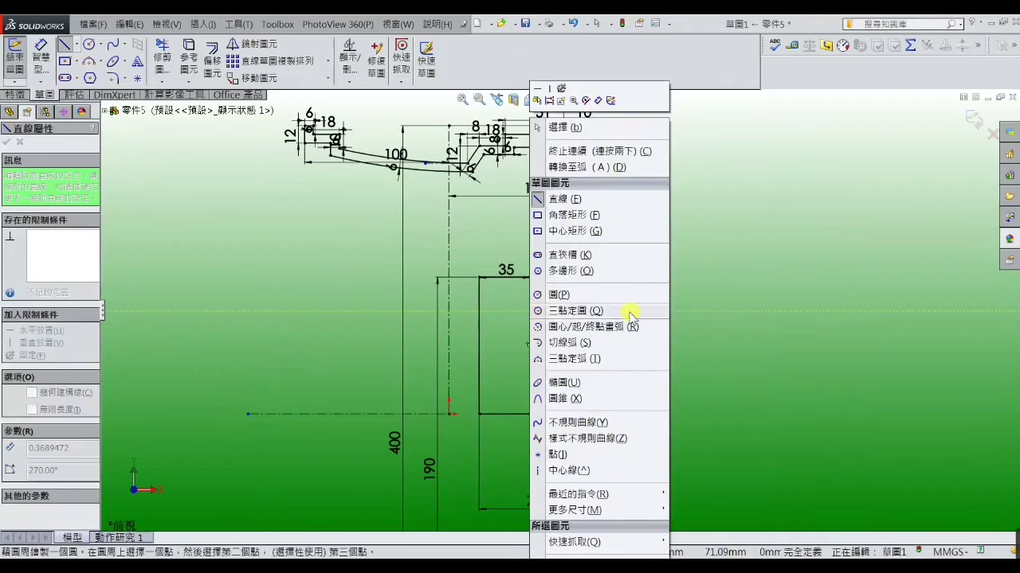
key("Escape")
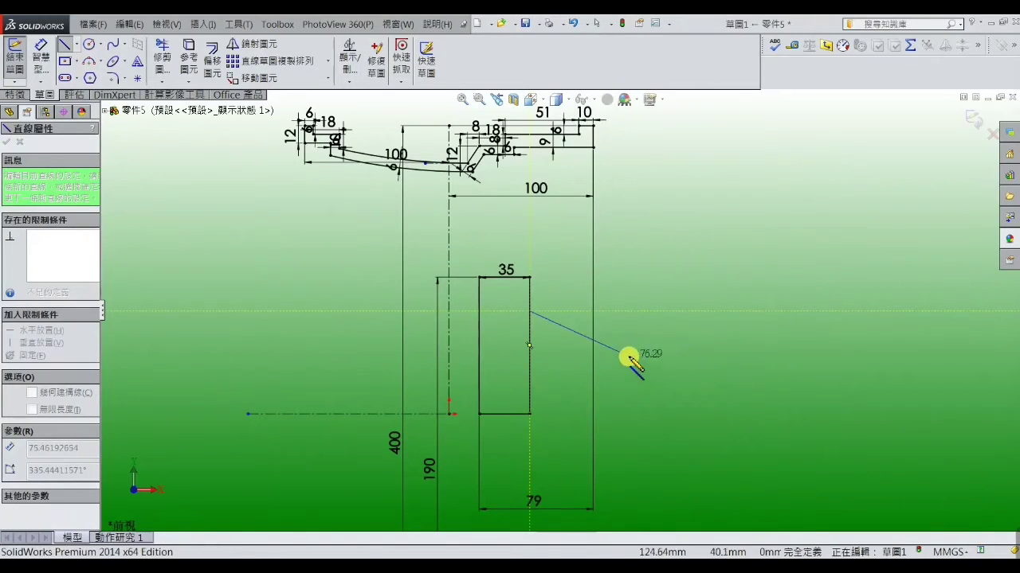
key("Escape")
key("Escape")
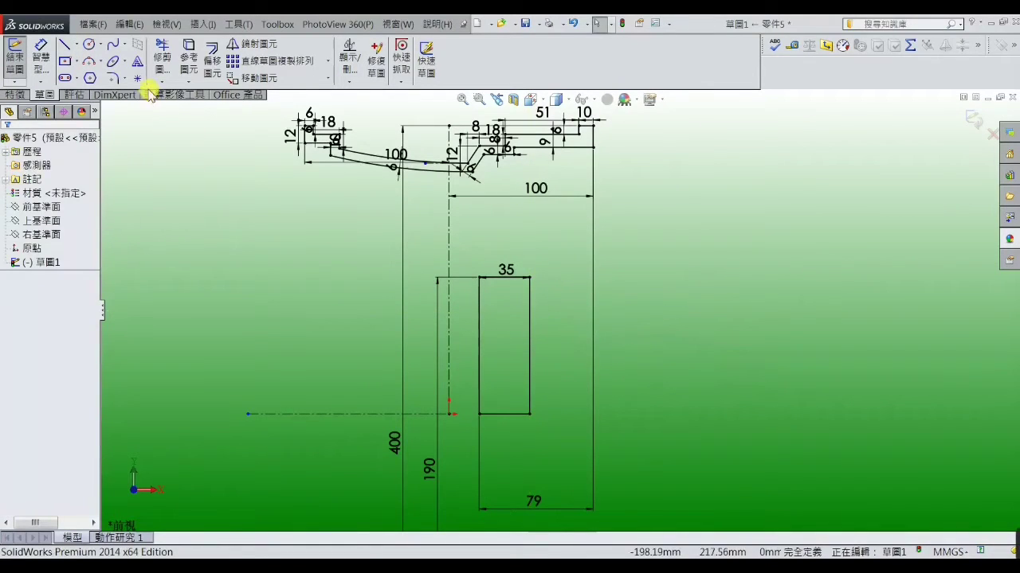
left_click(138, 79)
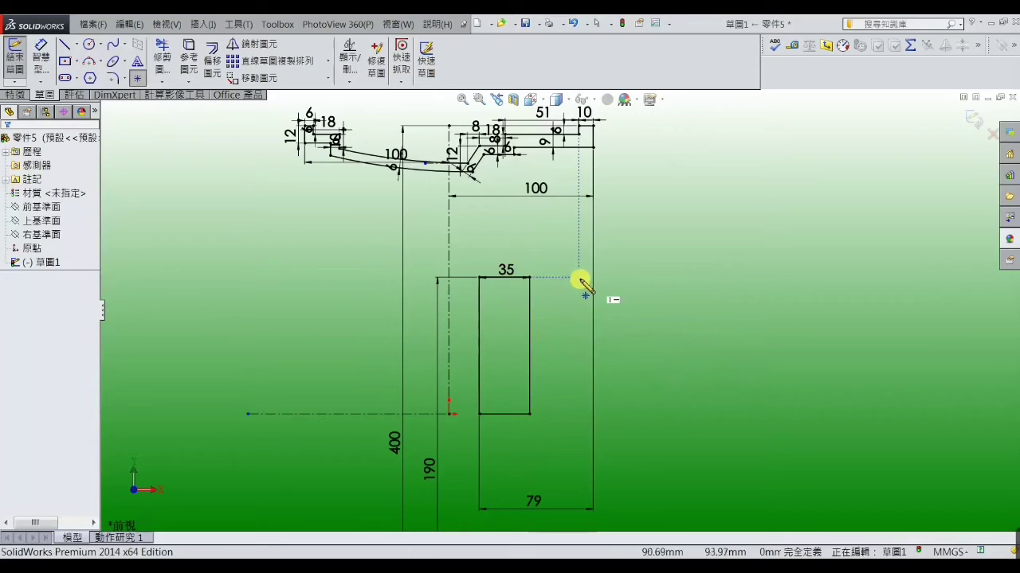
left_click(530, 320)
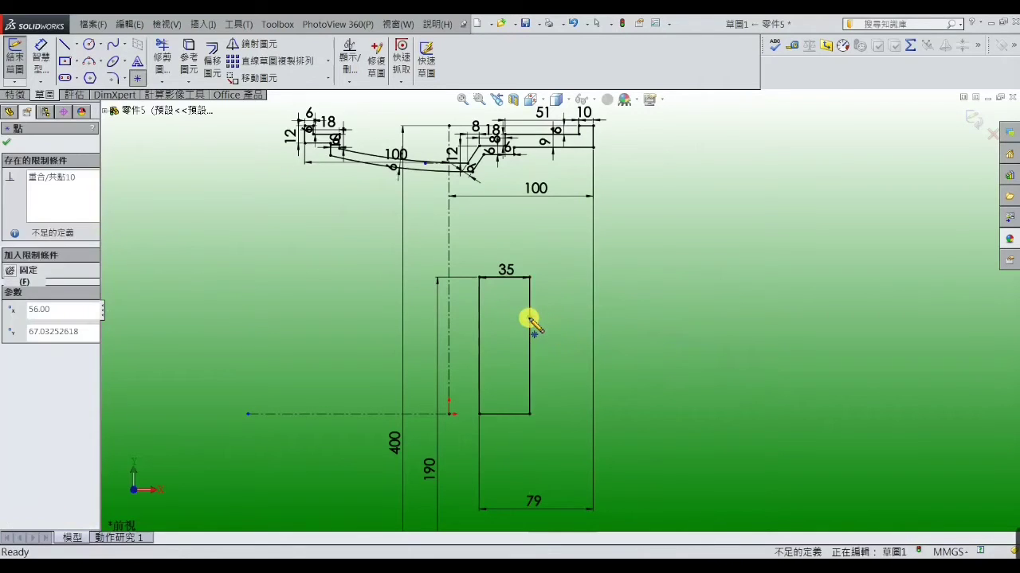
right_click(530, 320)
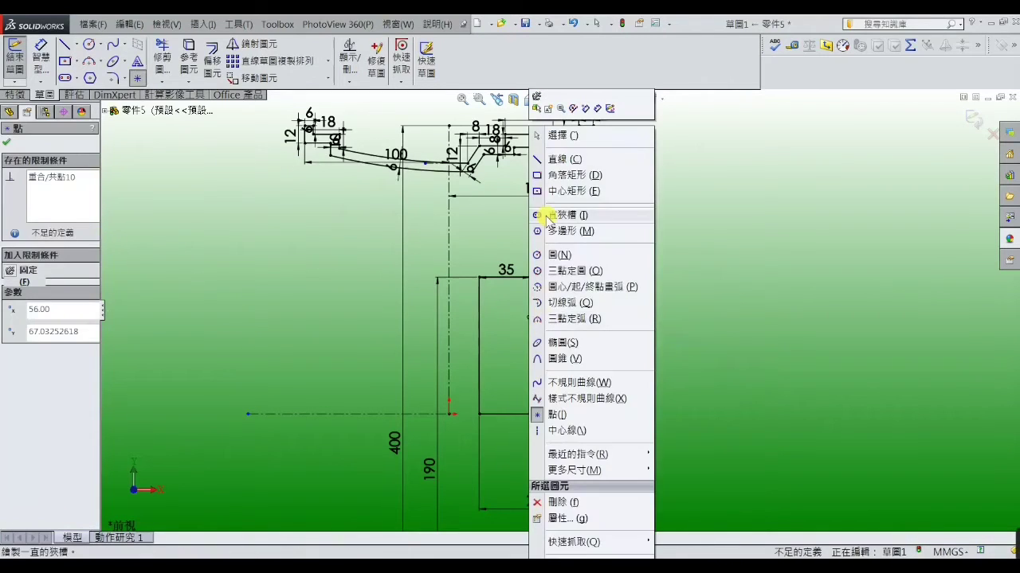
left_click(539, 135)
- Dimension the right-edge point 130 mm above the horizontal centreline
scroll(538, 332, "down", 2)
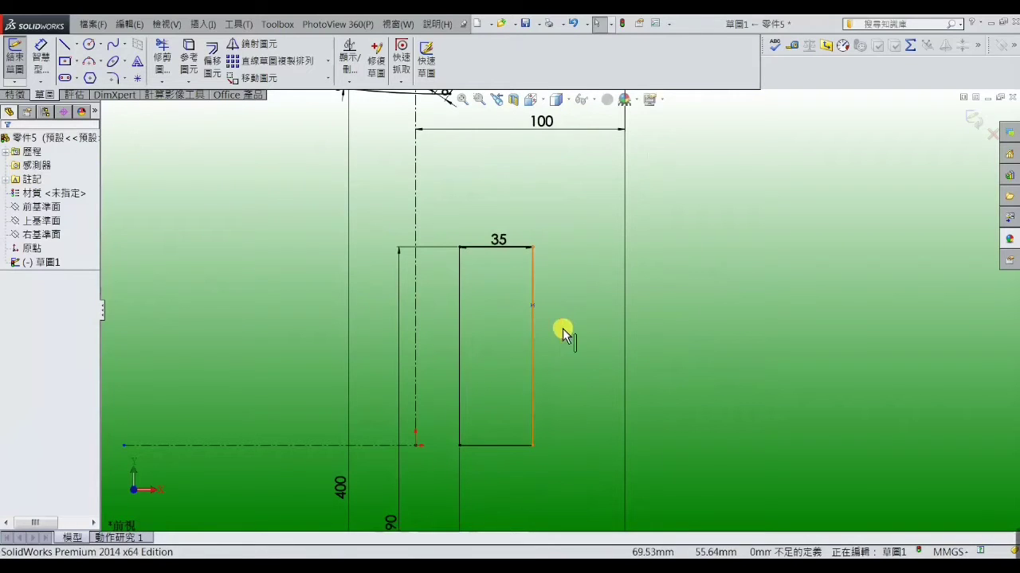
left_click(534, 305)
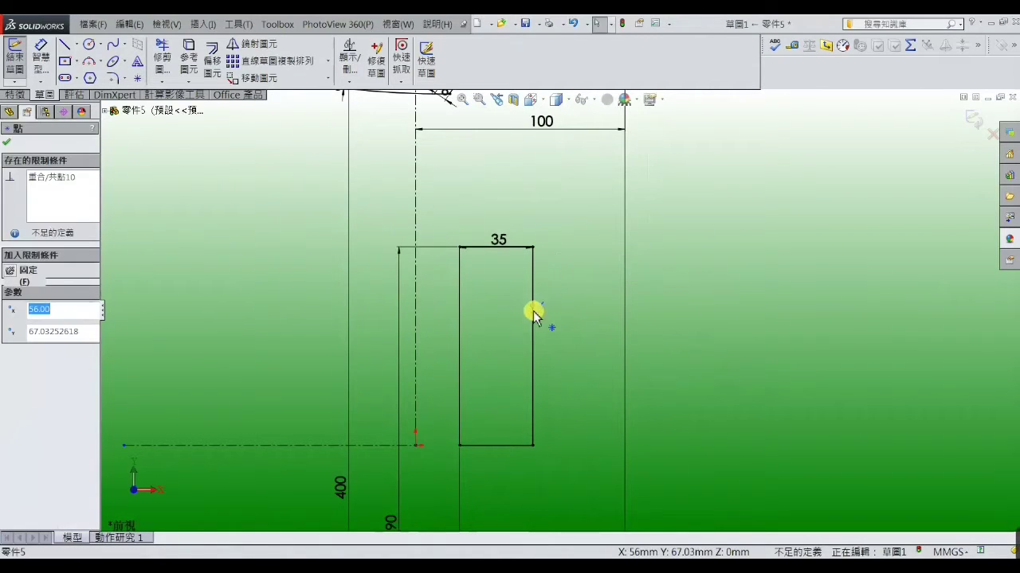
left_click(532, 323, "ctrl")
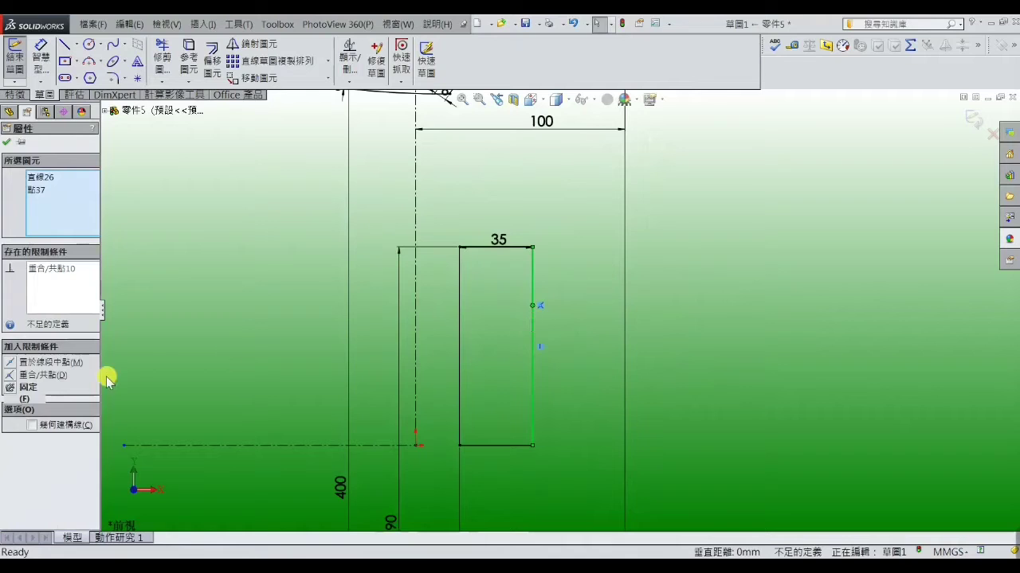
left_click(232, 303)
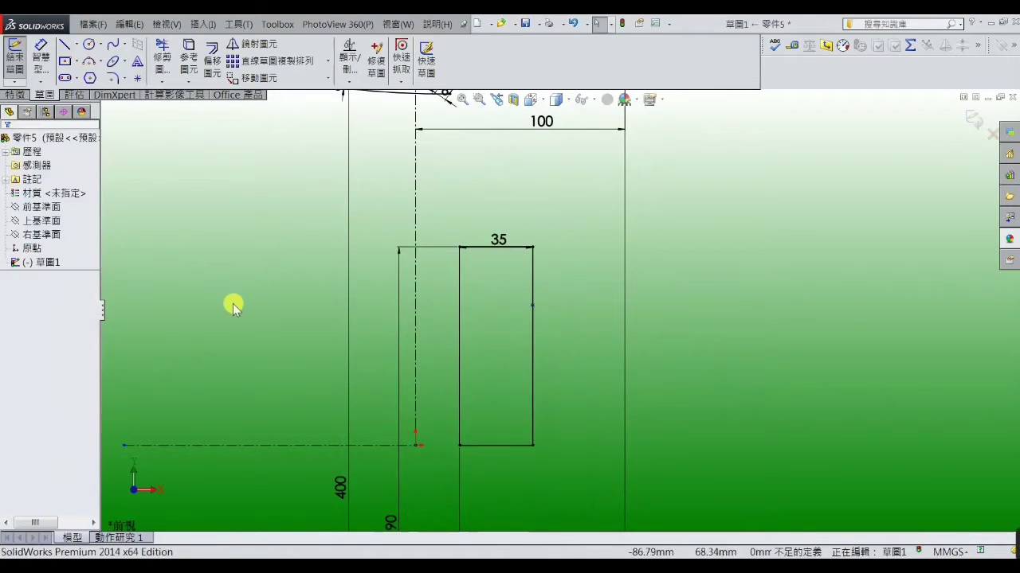
left_click(38, 71)
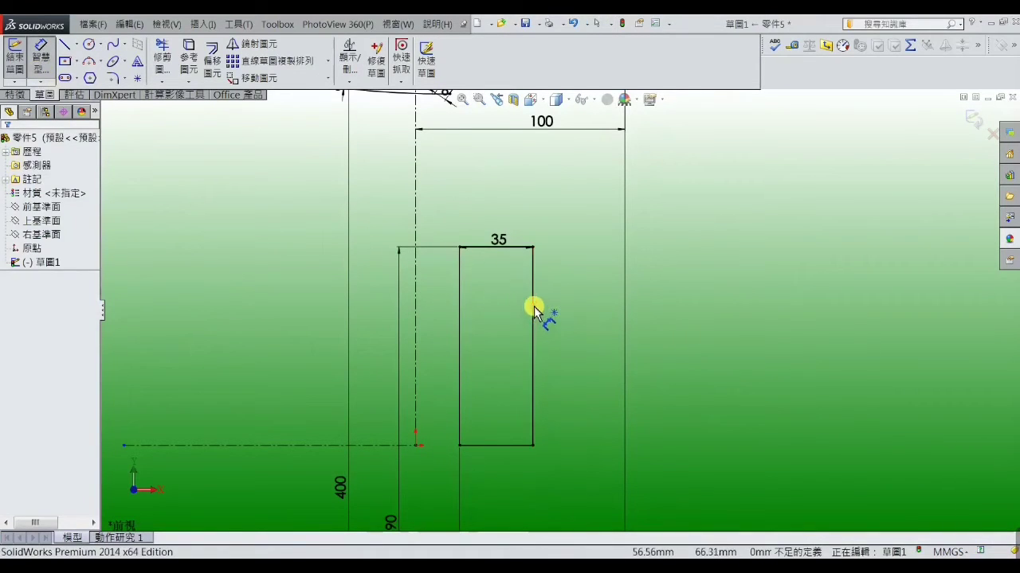
left_click(534, 306)
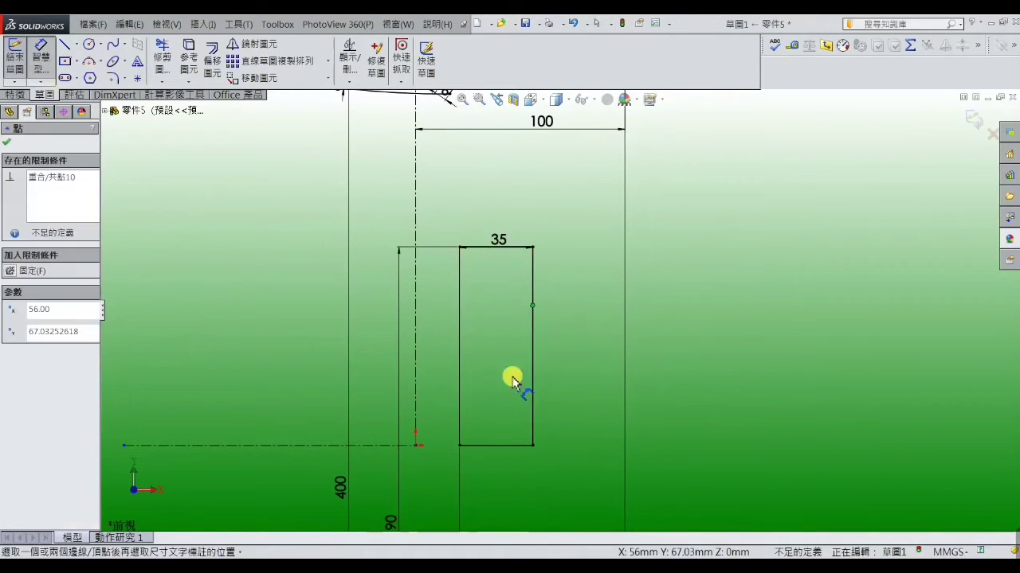
left_click(364, 445)
left_click(366, 461)
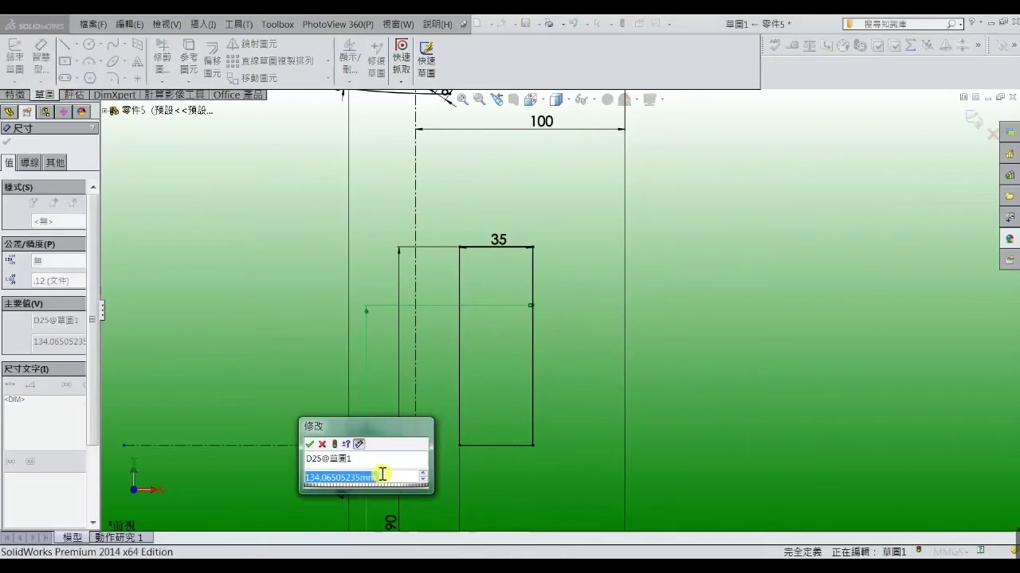
type("130")
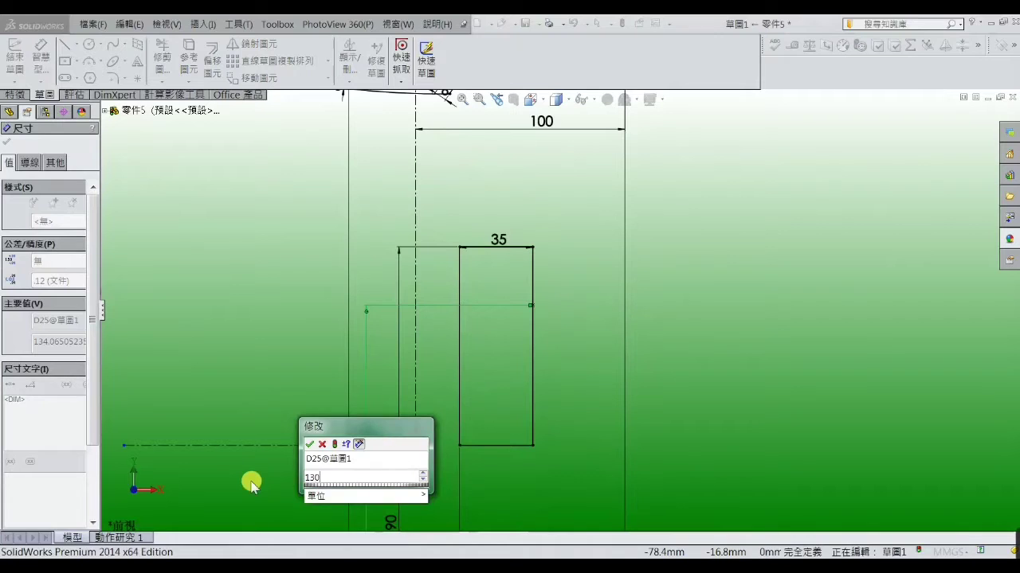
key("Return")
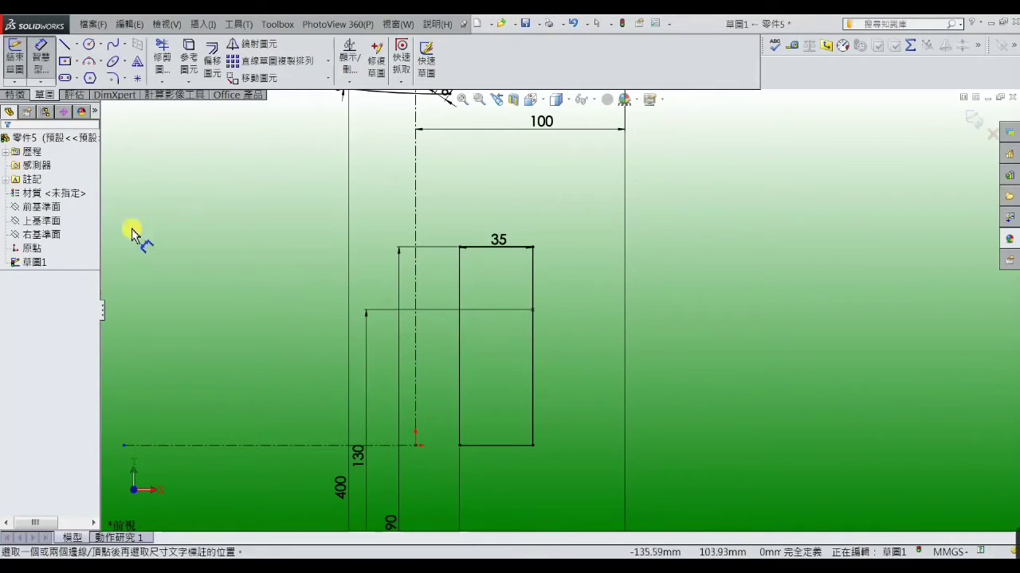
left_click(90, 63)
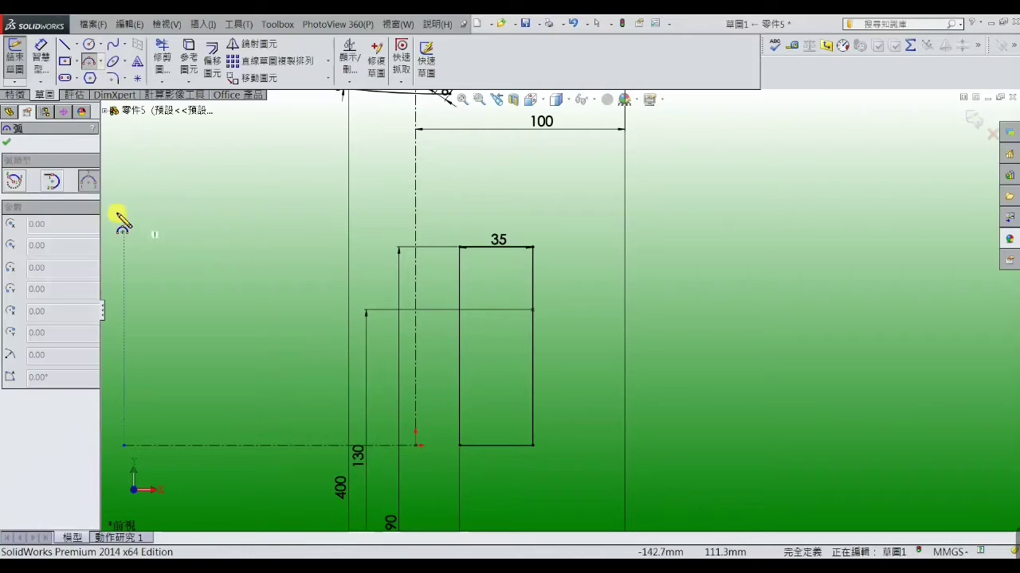
- Sketch a centrepoint arc from the right-edge point down to the bottom edge
left_click(14, 181)
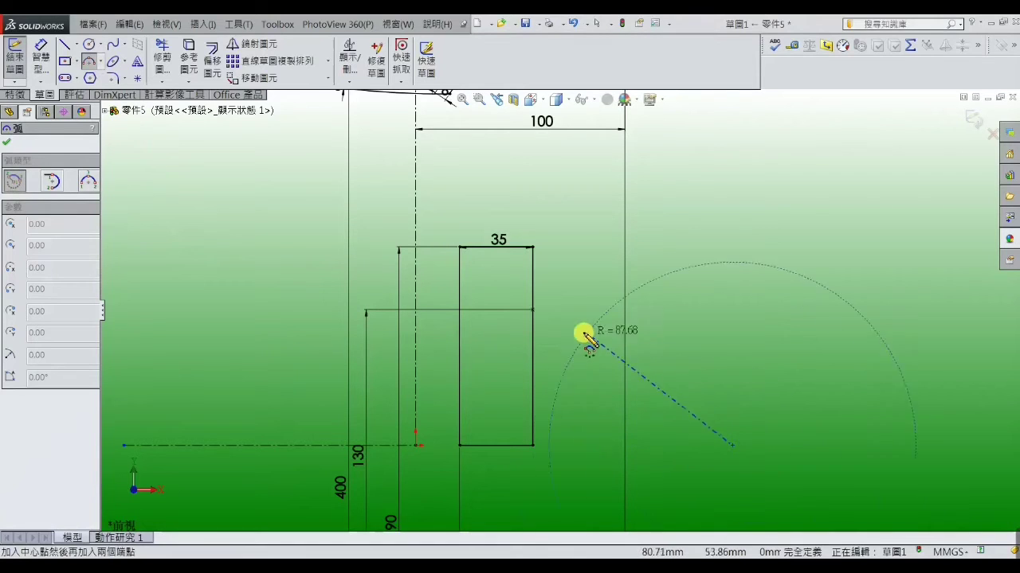
left_click(532, 309)
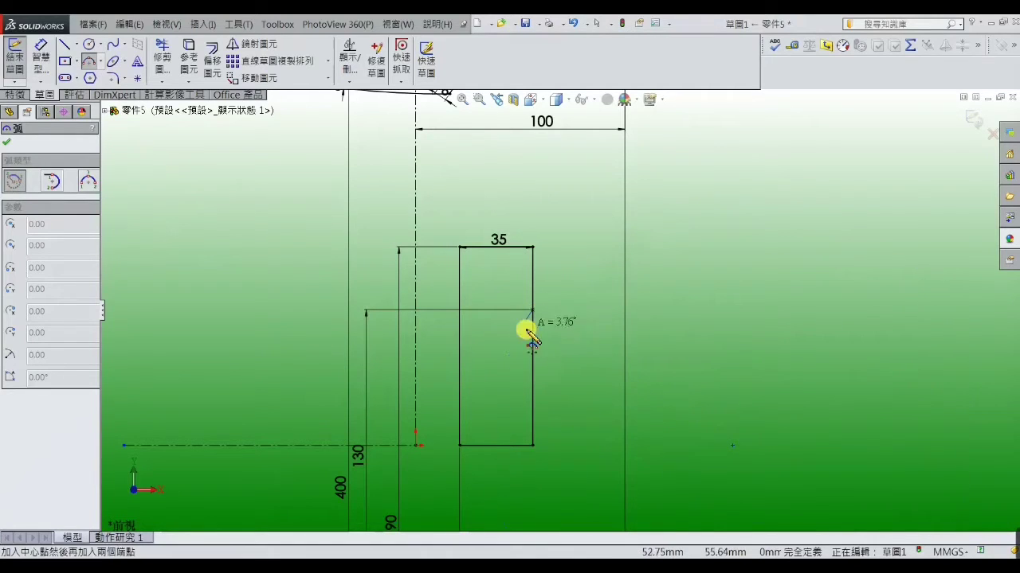
left_click(485, 443)
right_click(487, 444)
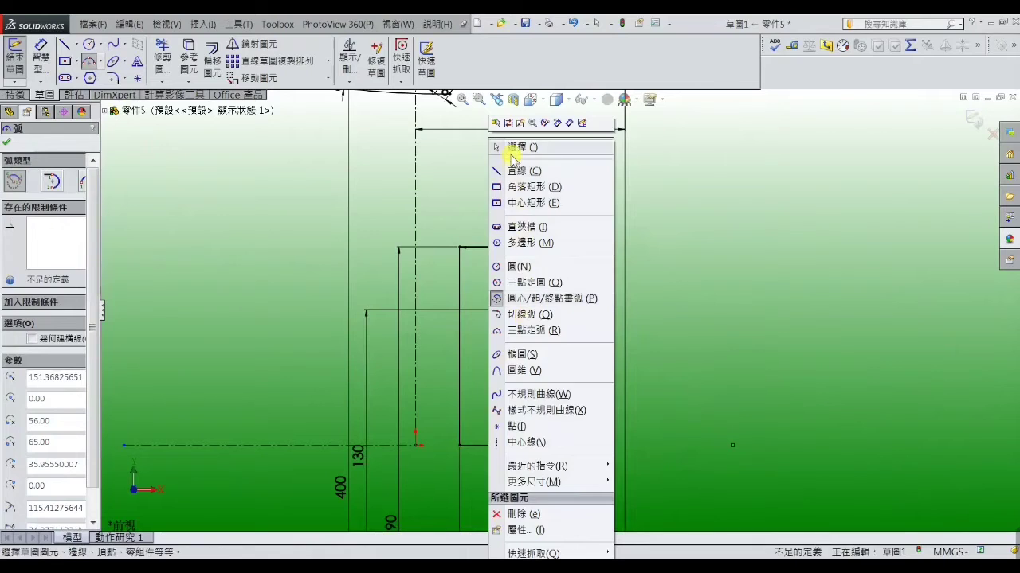
left_click(516, 146)
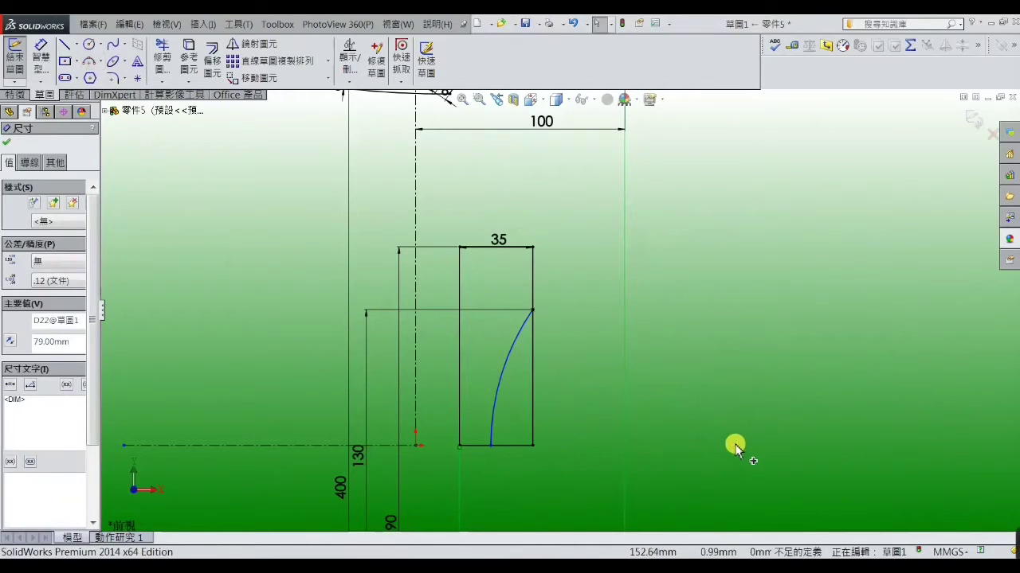
- Make the arc's centre point coincident with the rectangle's bottom line
left_click(734, 444)
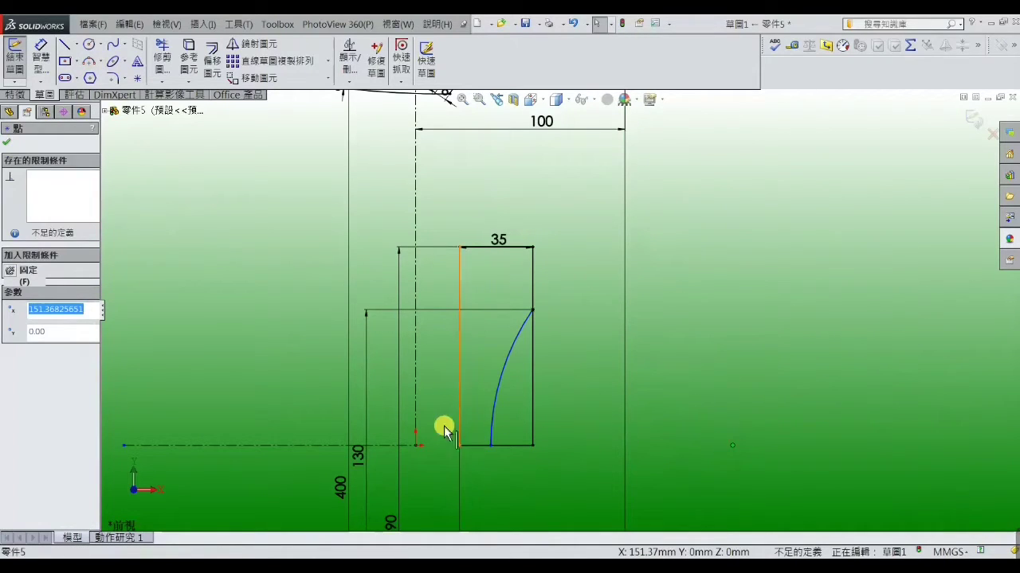
left_click(520, 446, "ctrl")
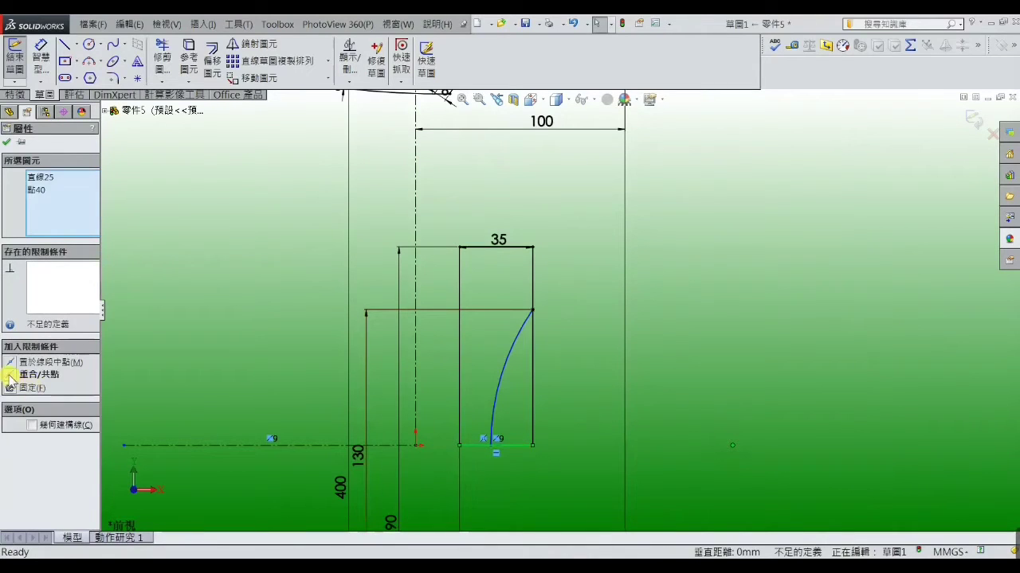
left_click(9, 374)
left_click(152, 380)
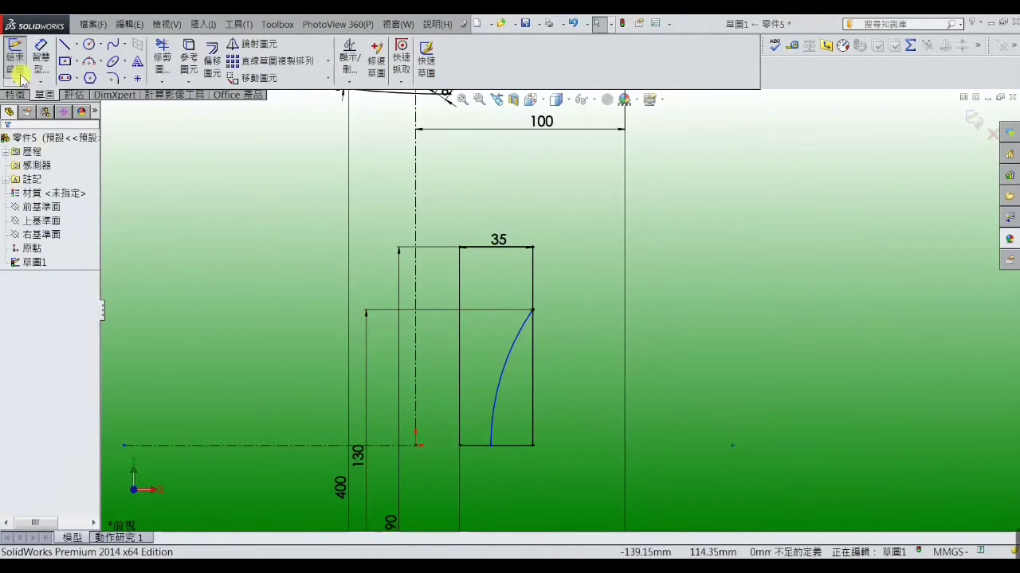
left_click(41, 55)
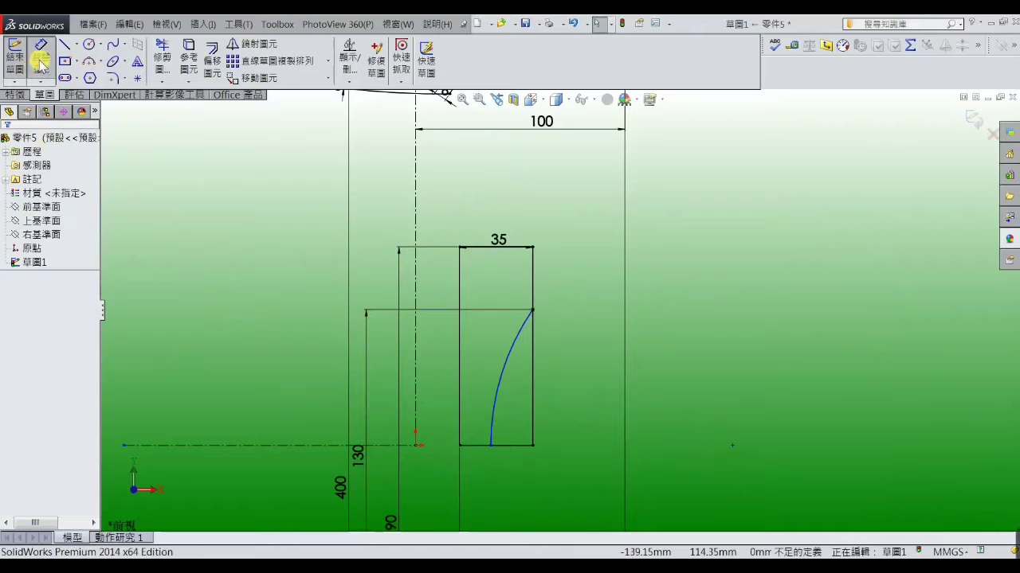
- Dimension the arc's radius at 425 mm
left_click(502, 375)
left_click(555, 393)
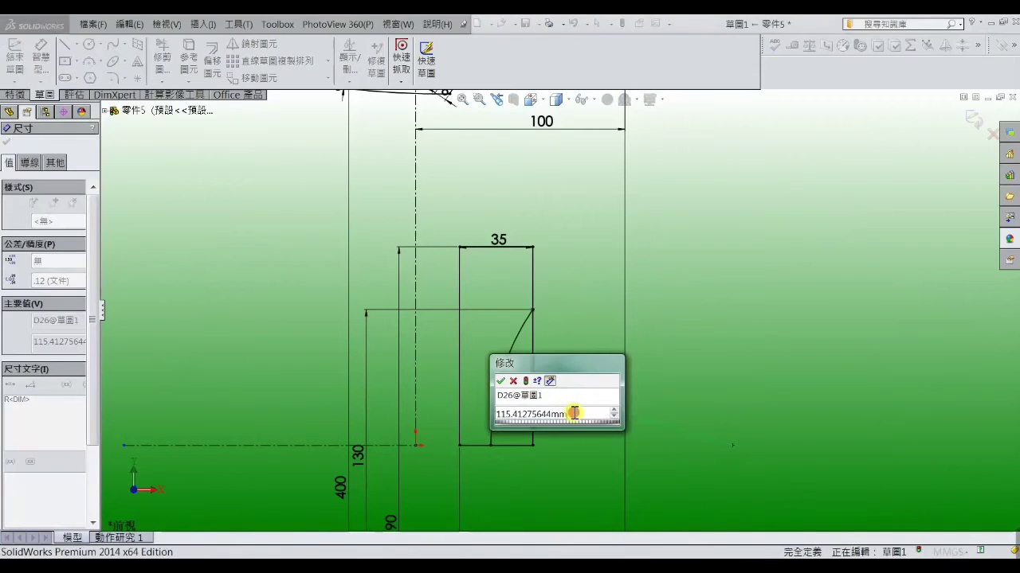
left_click_drag(574, 413, 496, 414)
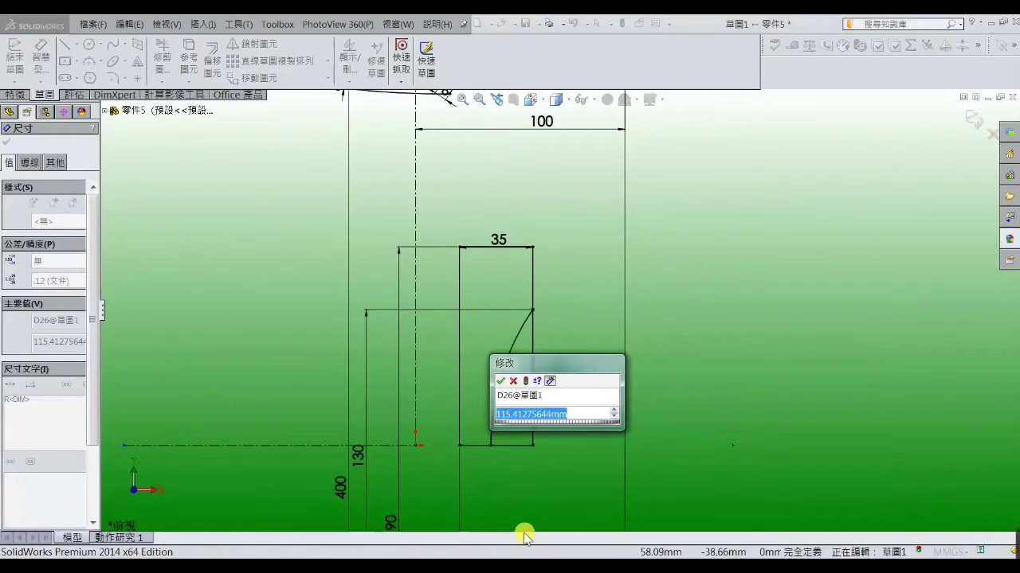
left_click_drag(578, 414, 476, 413)
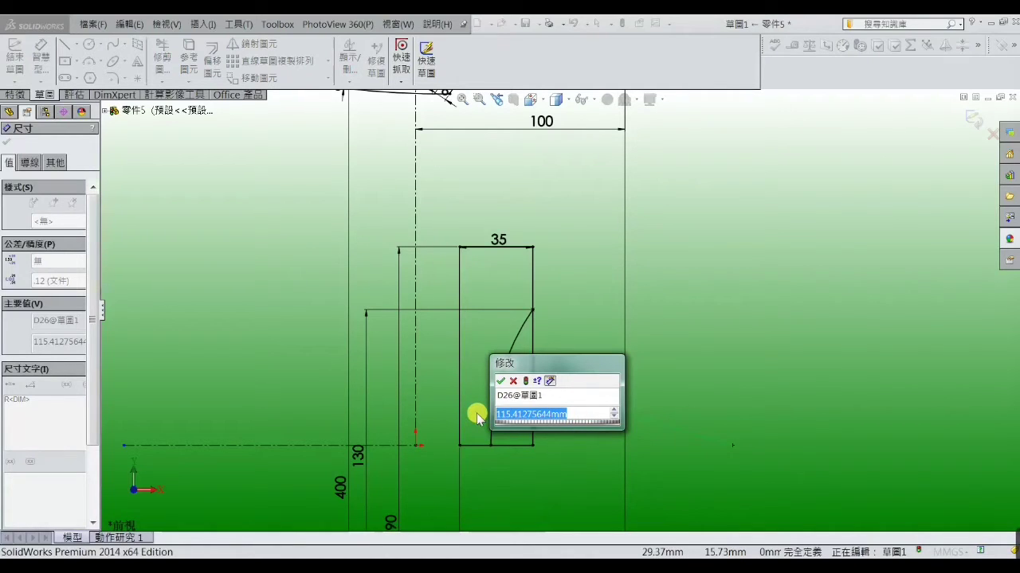
type("425")
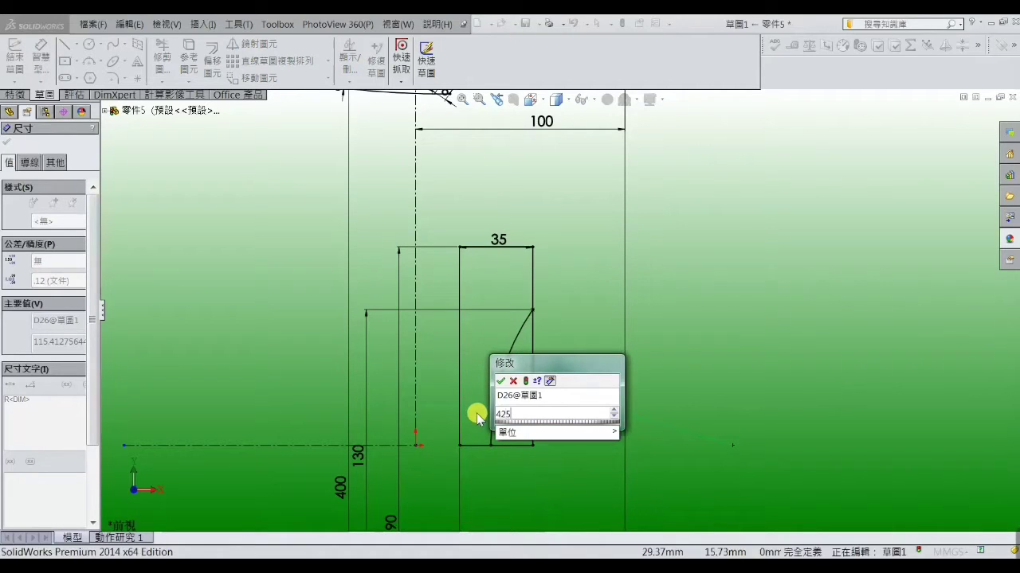
key("Return")
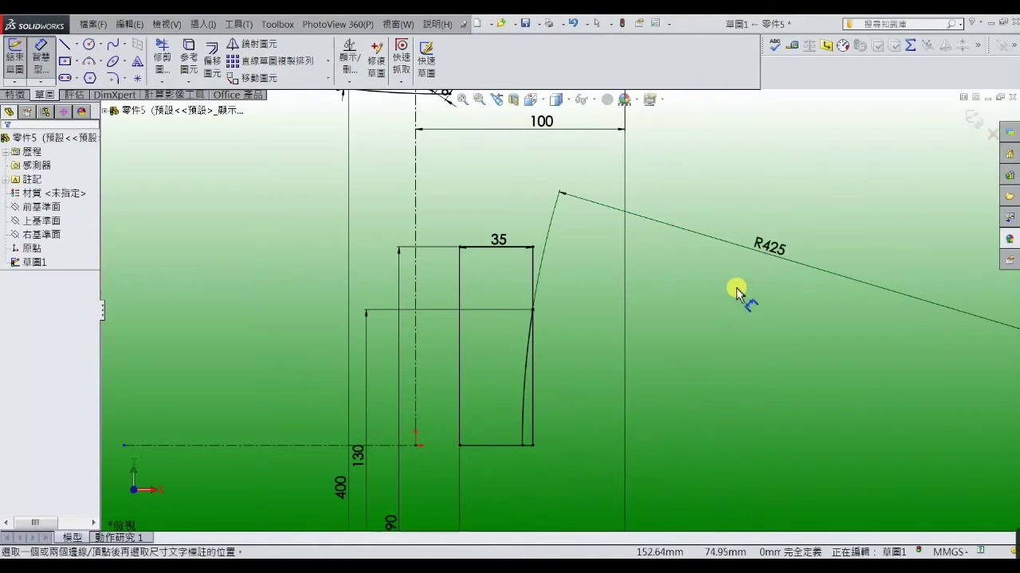
- Undo the accidental deletion of the R425 arc to restore it
left_click(768, 244)
key("Delete")
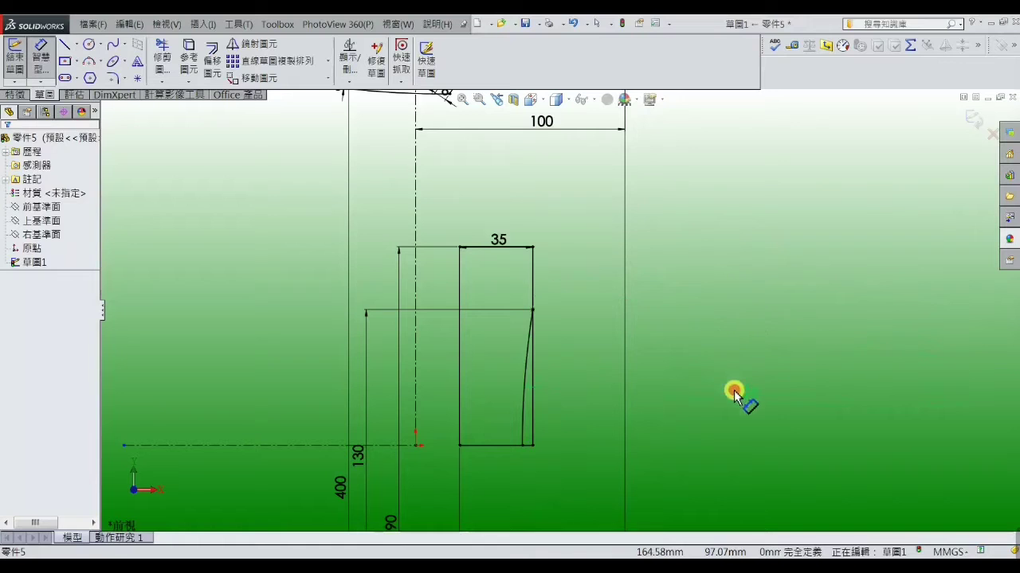
key("ctrl+z")
scroll(578, 394, "up", 1)
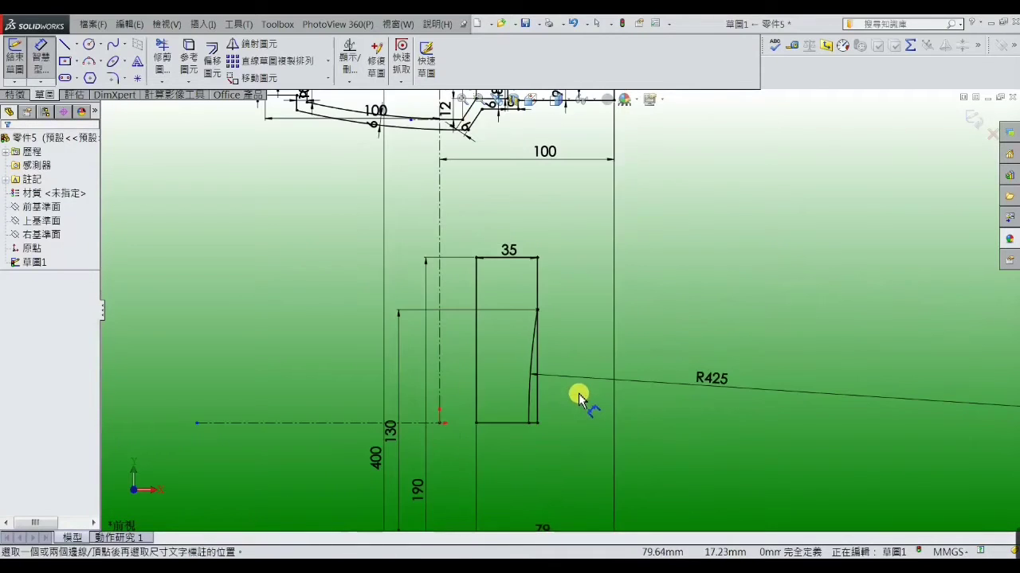
scroll(596, 341, "down", 1)
scroll(597, 337, "down", 1)
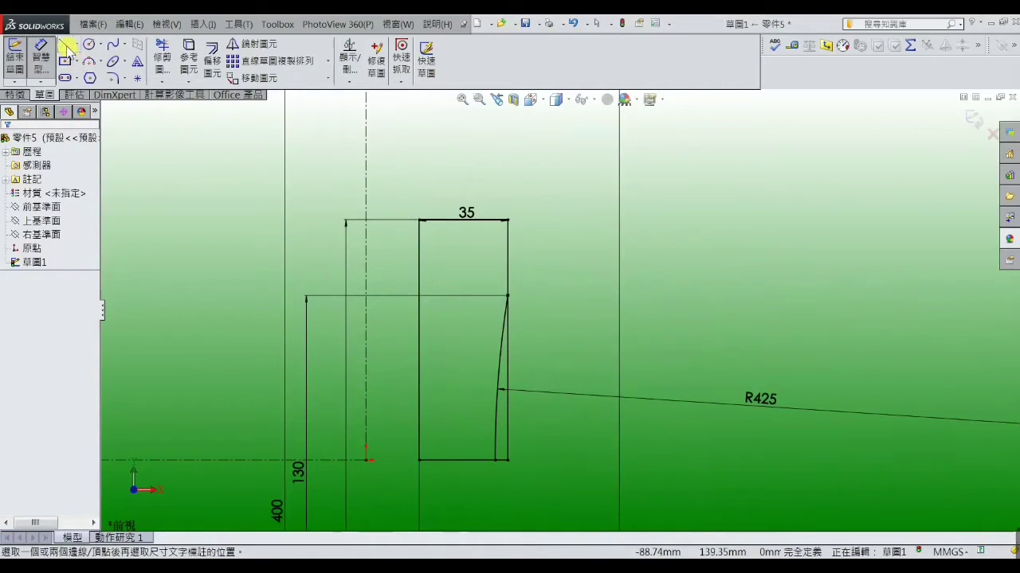
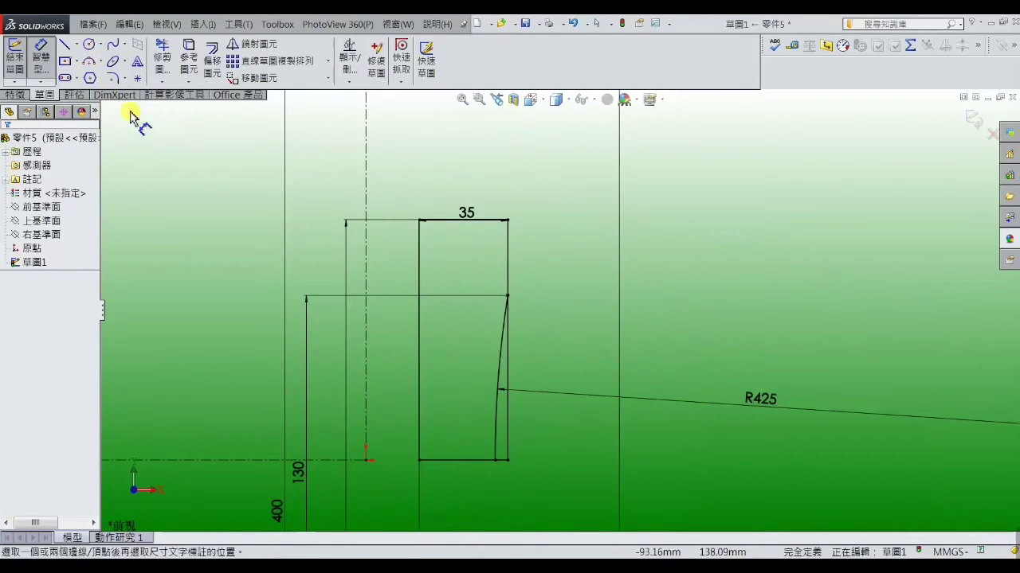
- Draw a centre-point arc centred on the horizontal centerline, beside the profile's right edge
left_click(100, 62)
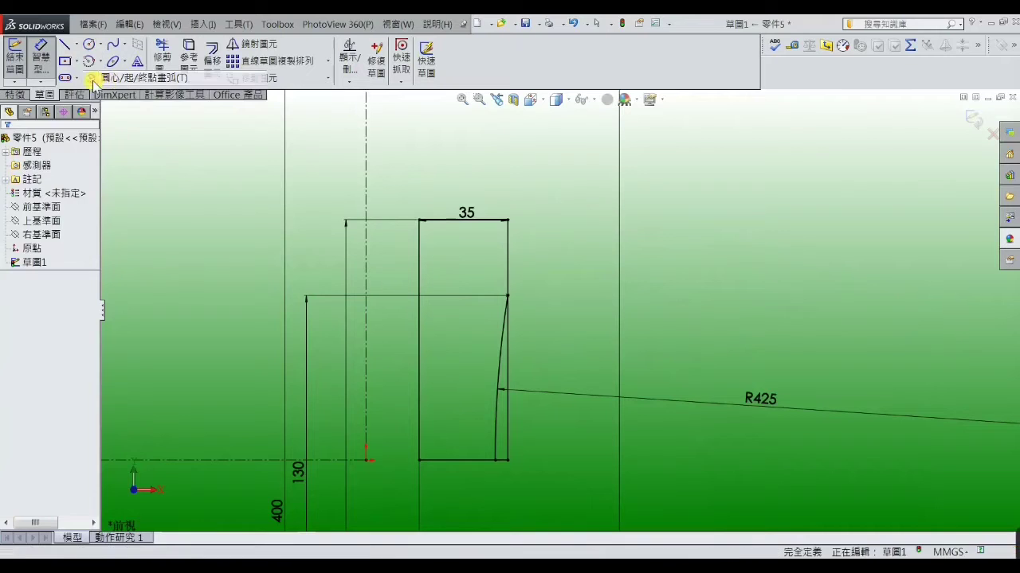
left_click(111, 77)
key("z")
key("z")
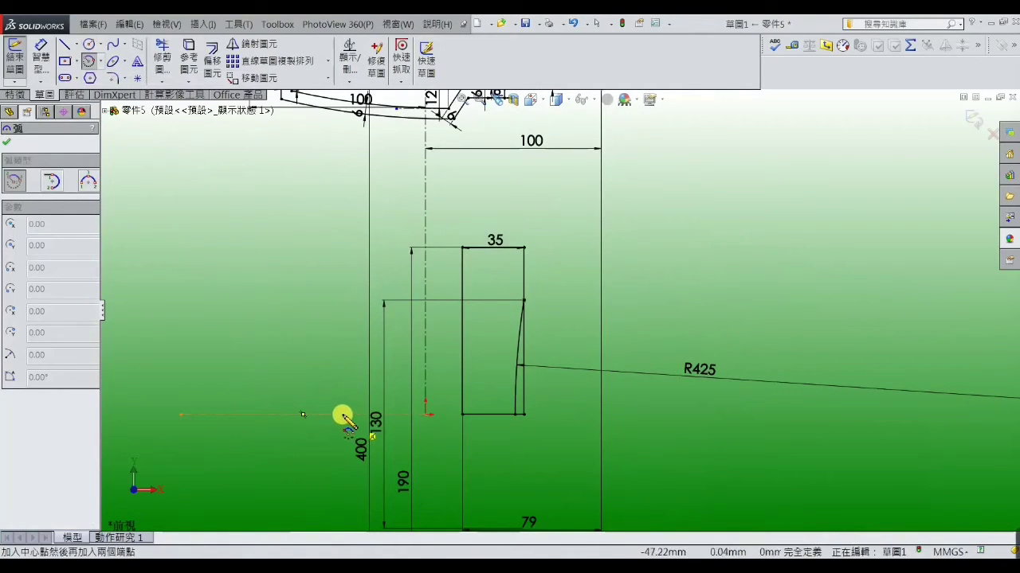
left_click(343, 415)
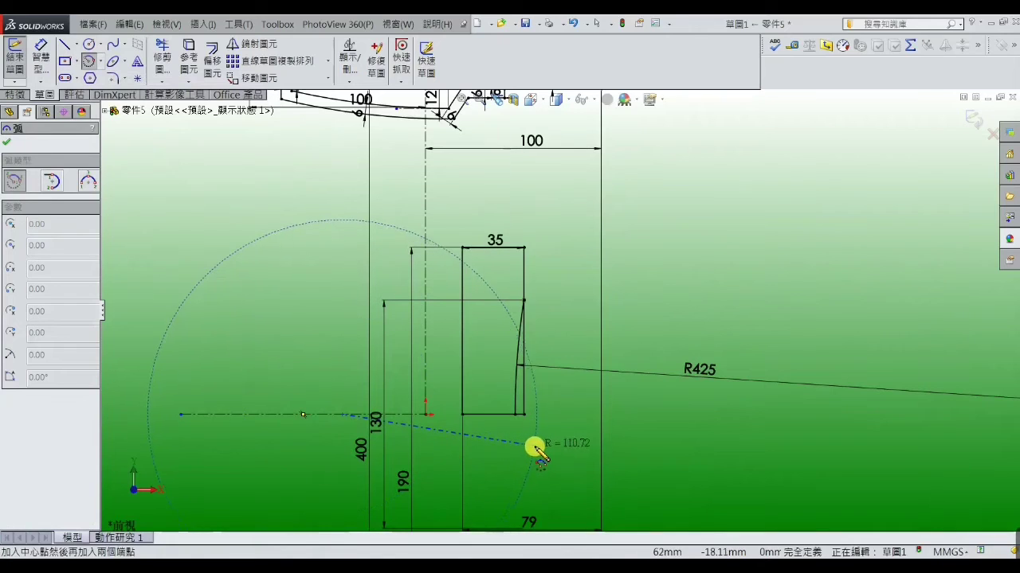
left_click(546, 413)
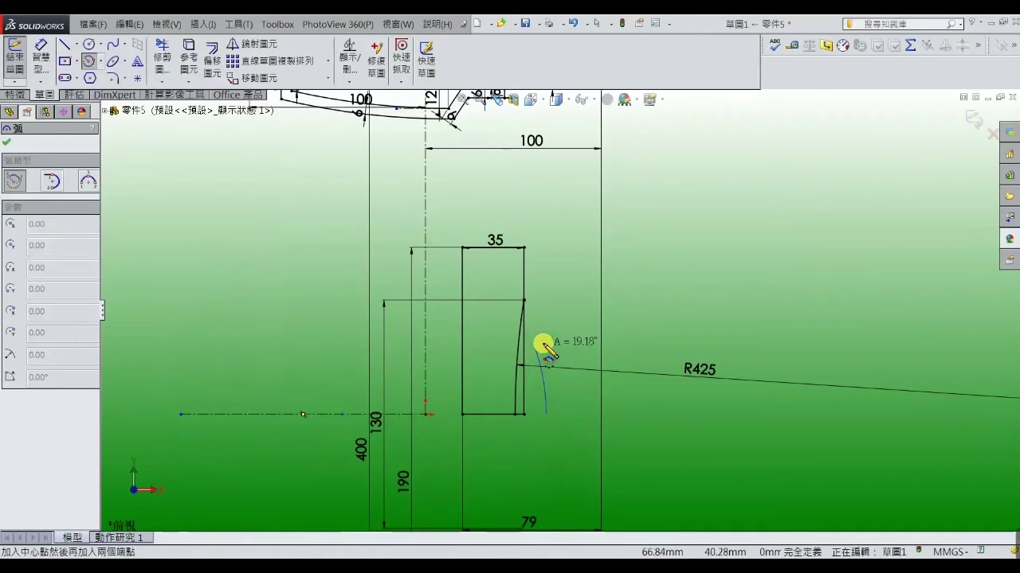
left_click(525, 322)
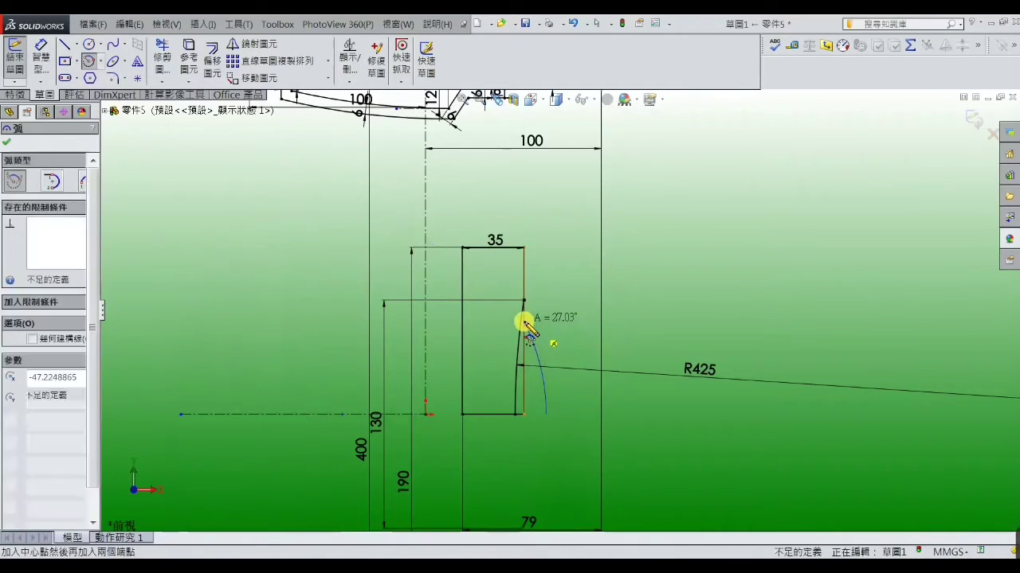
right_click(523, 322)
left_click(541, 149)
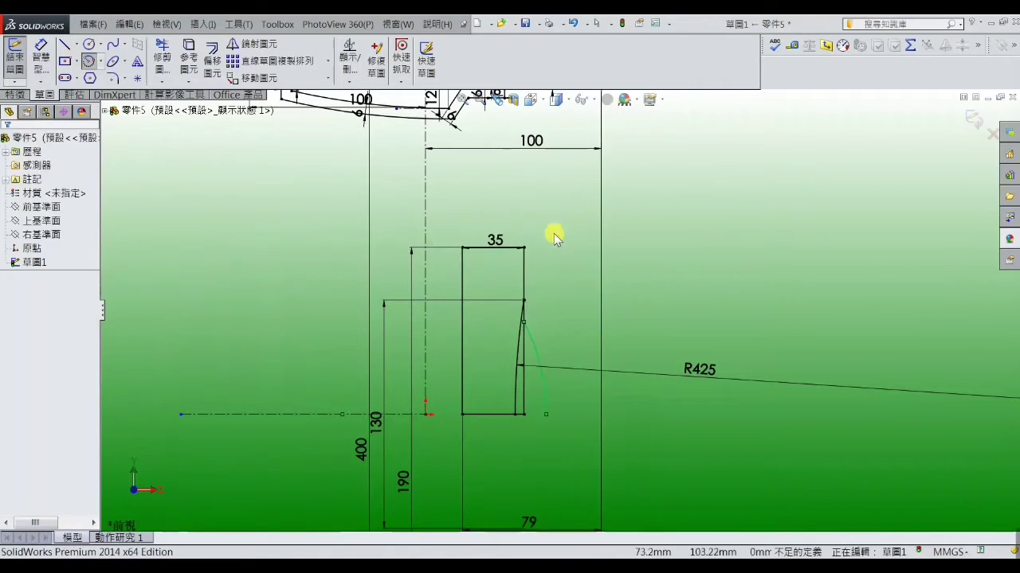
scroll(549, 318, "down", 3)
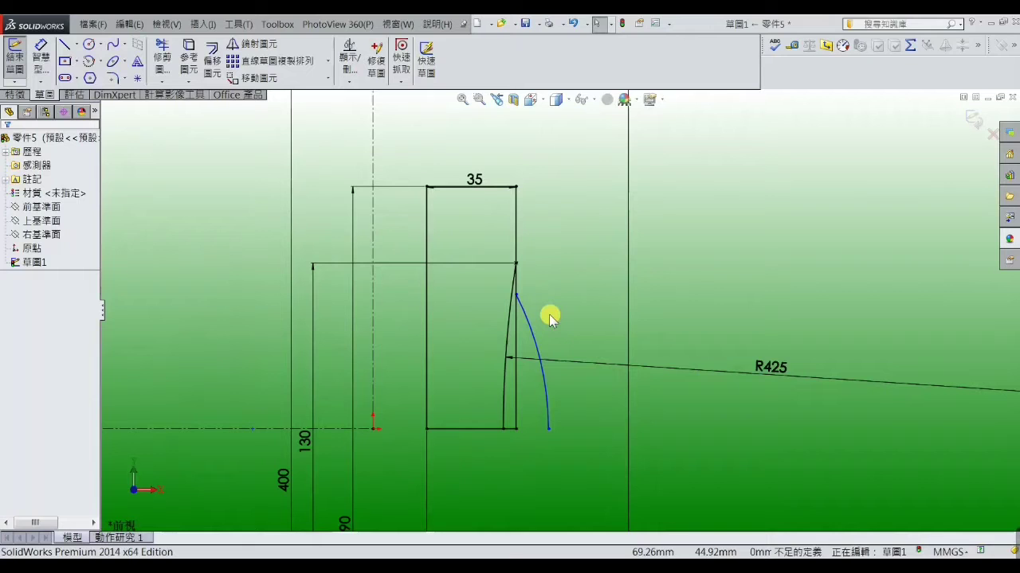
- Make the arc's lower end coincident with the bottom line and its upper end coincident with the vertical line
left_click(549, 428)
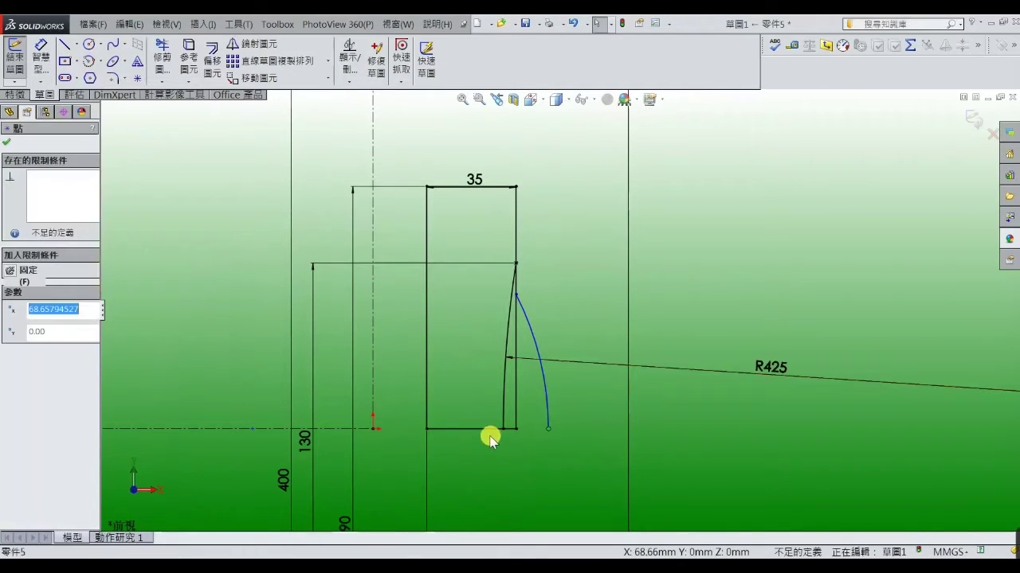
left_click(486, 429, "ctrl")
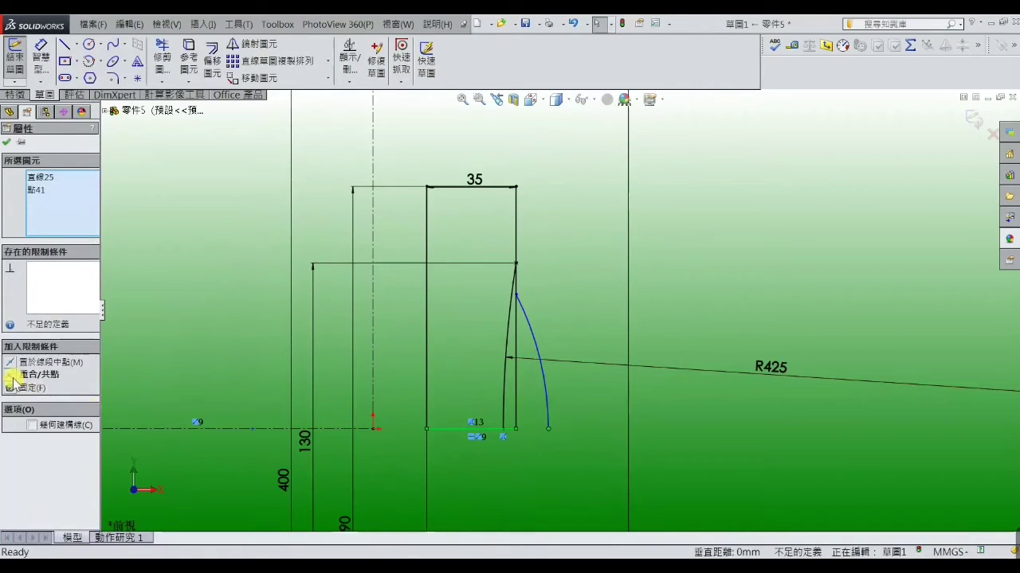
left_click(14, 381)
left_click(109, 353)
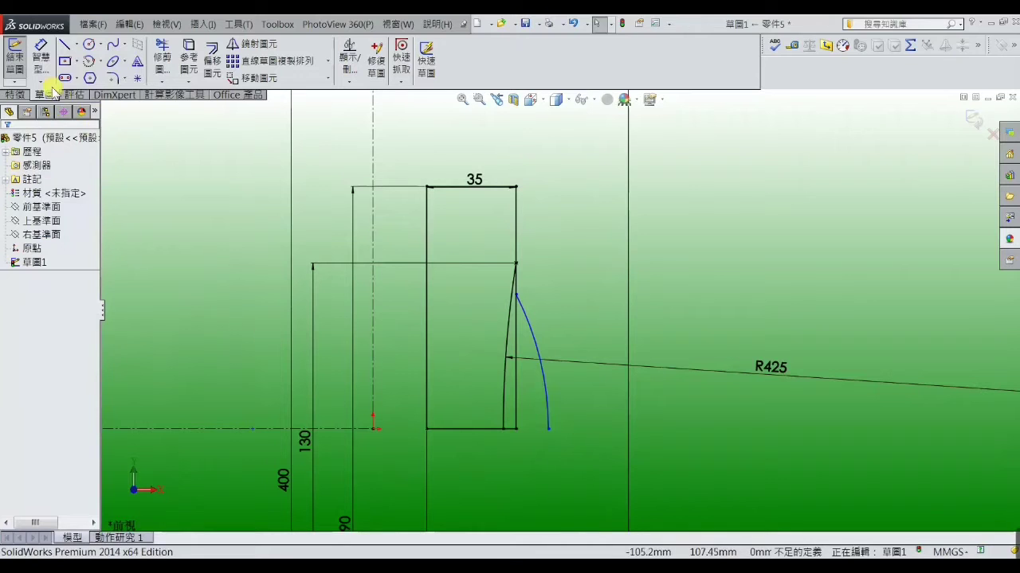
left_click(517, 296)
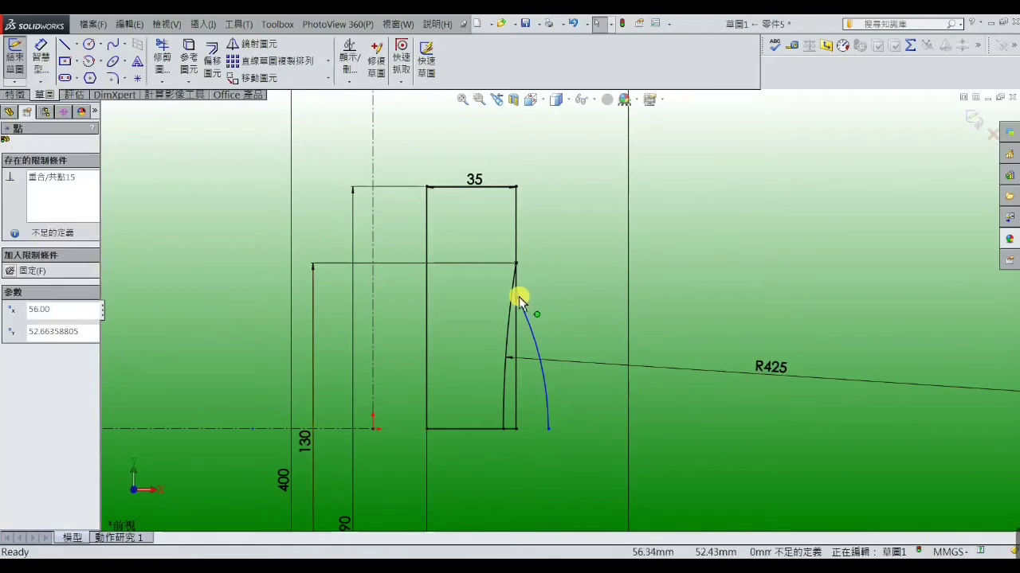
left_click(518, 239, "ctrl")
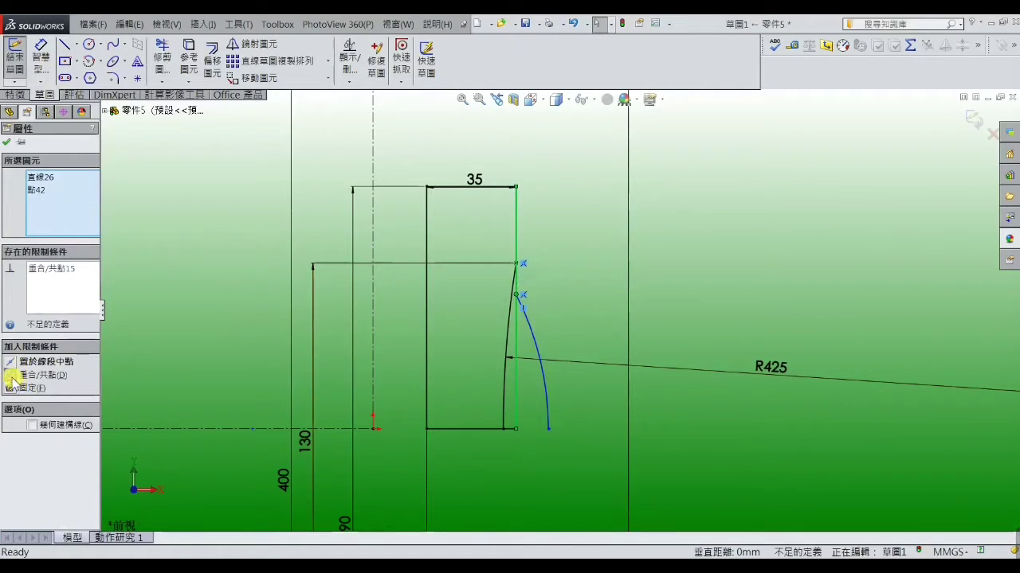
left_click(12, 381)
left_click(186, 341)
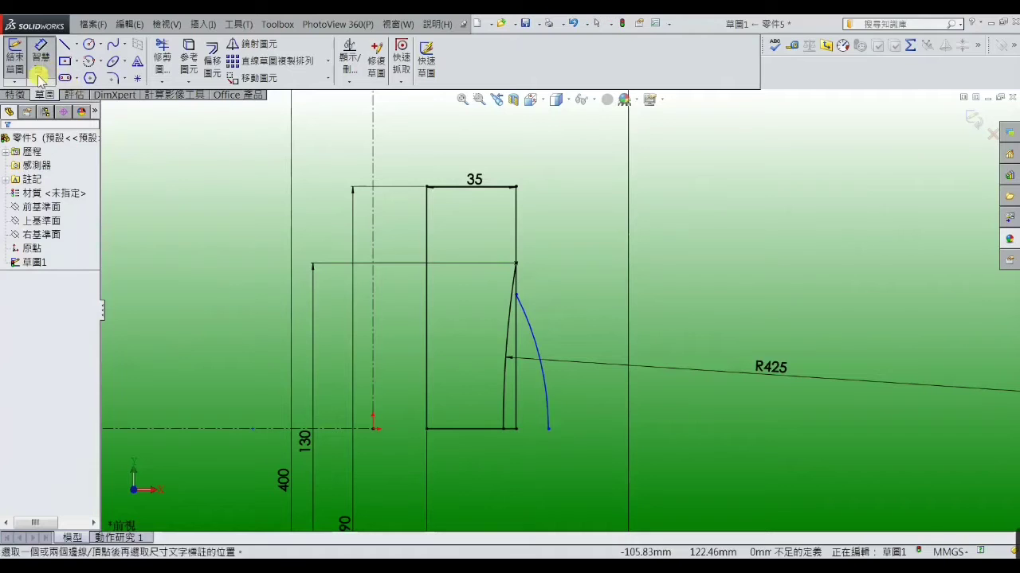
- Dimension the new arc's radius as 115.5 mm
left_click(40, 63)
left_click(544, 385)
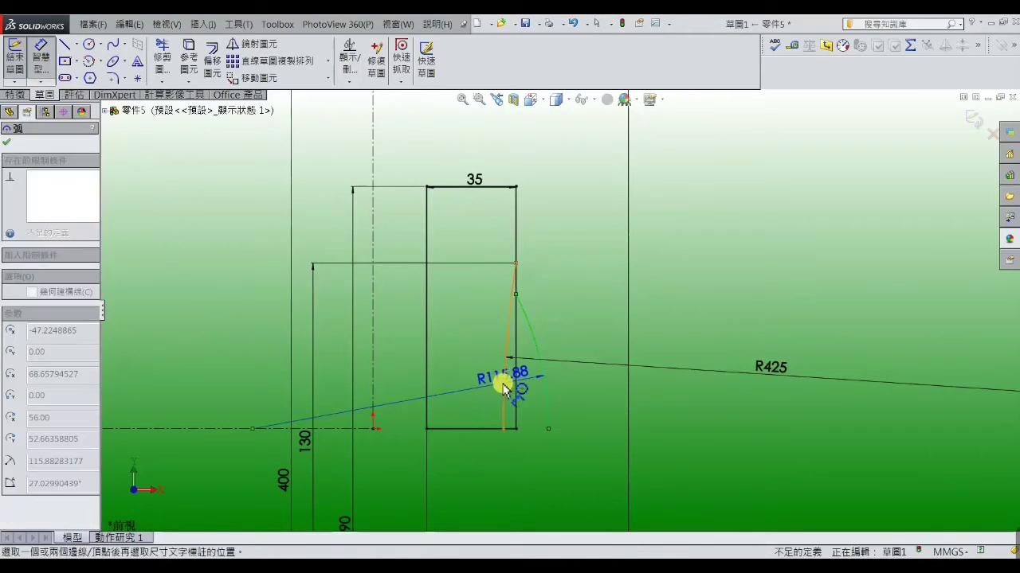
left_click(490, 383)
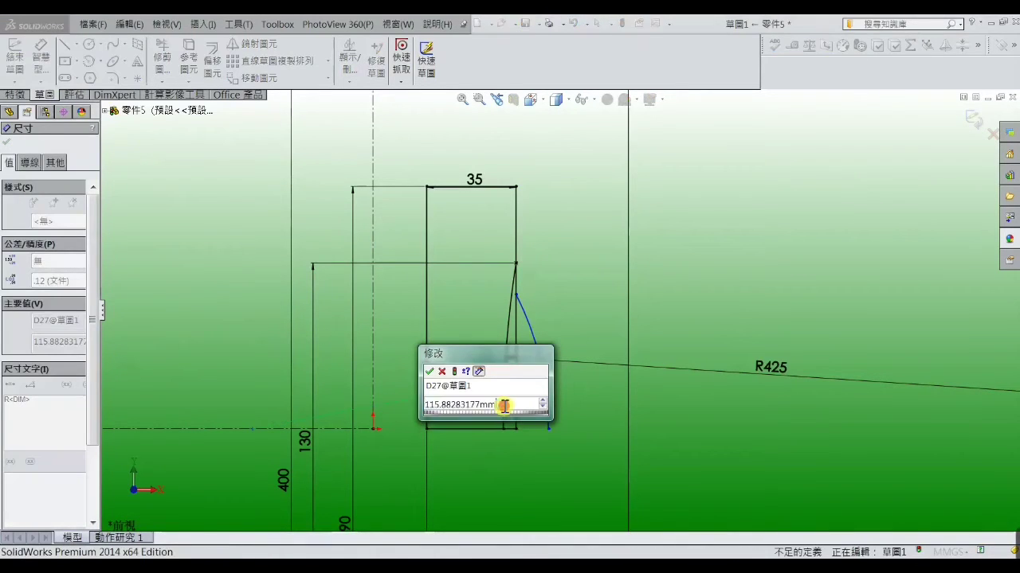
left_click_drag(505, 405, 420, 406)
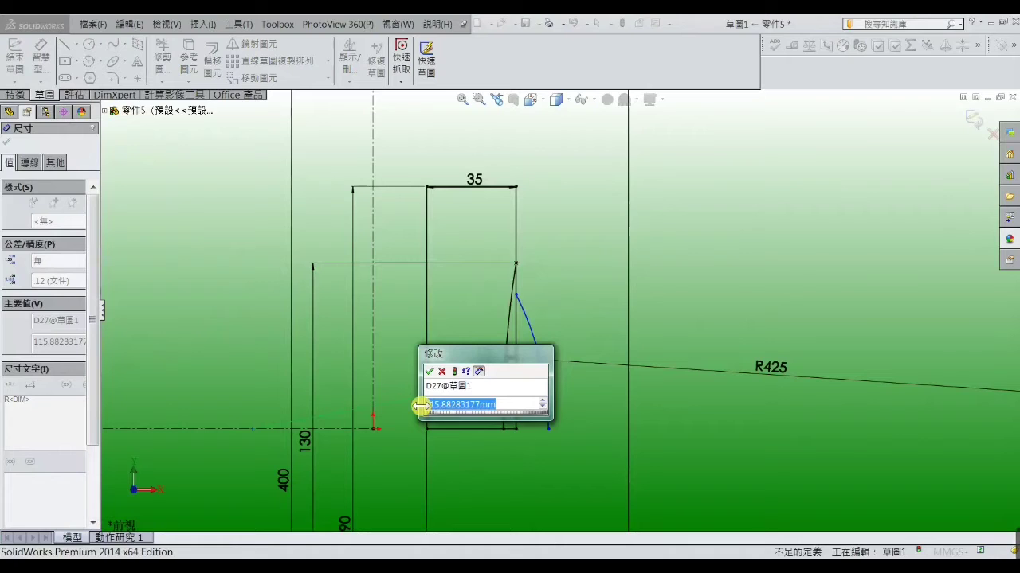
type("11")
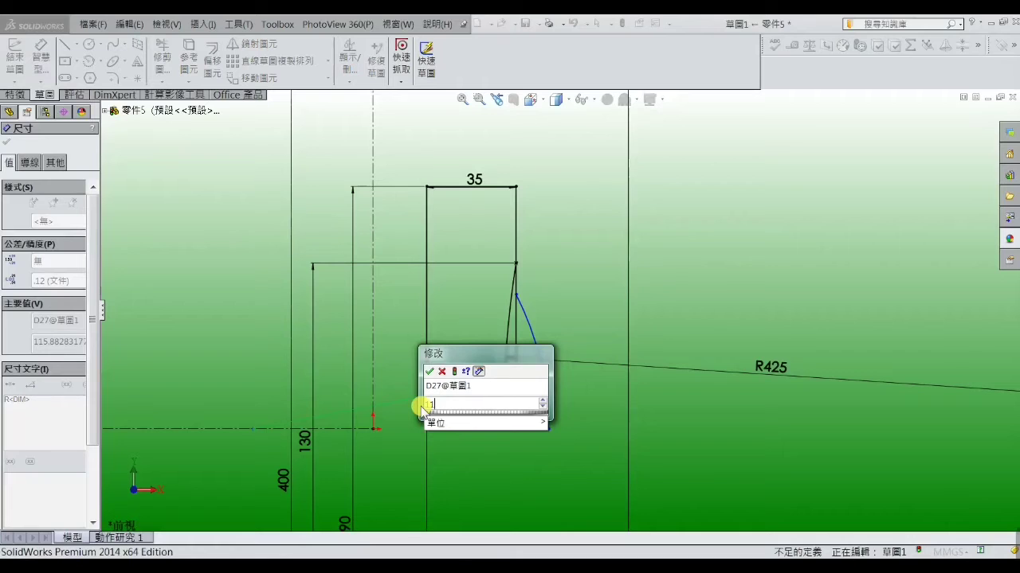
type("5.5")
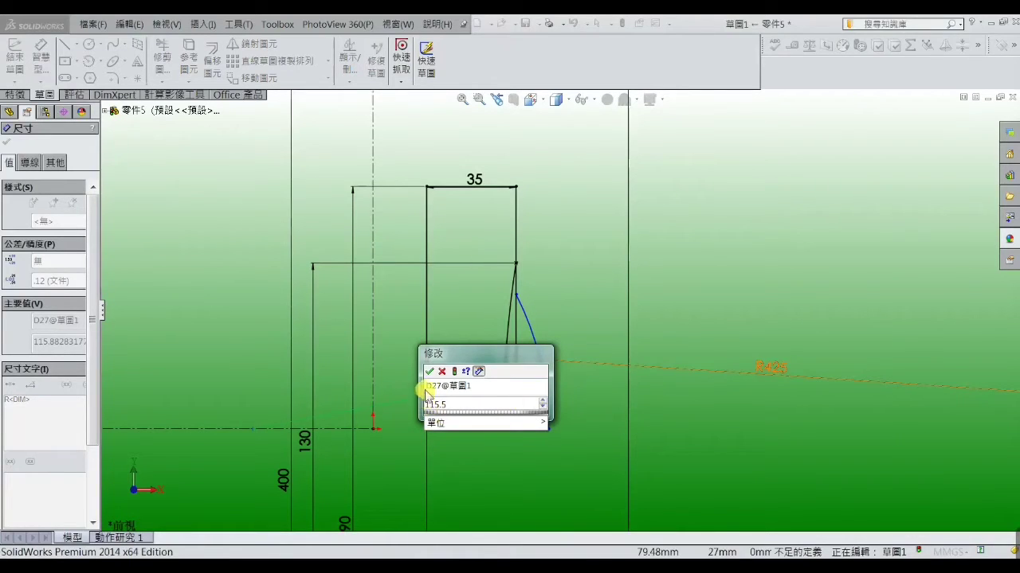
left_click(431, 372)
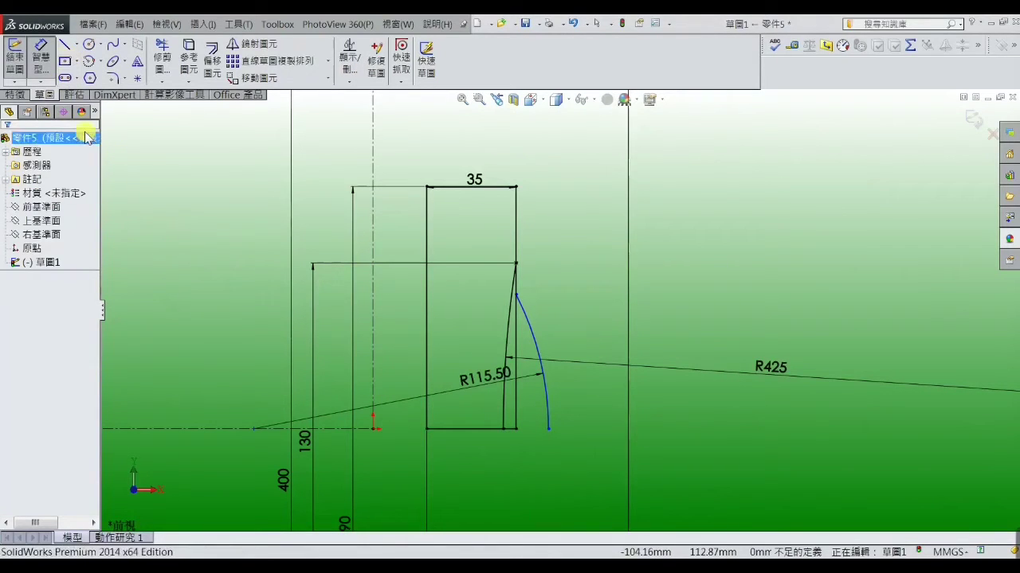
- Draw a line from the rectangle's bottom corner to the arc's lower end
left_click(66, 45)
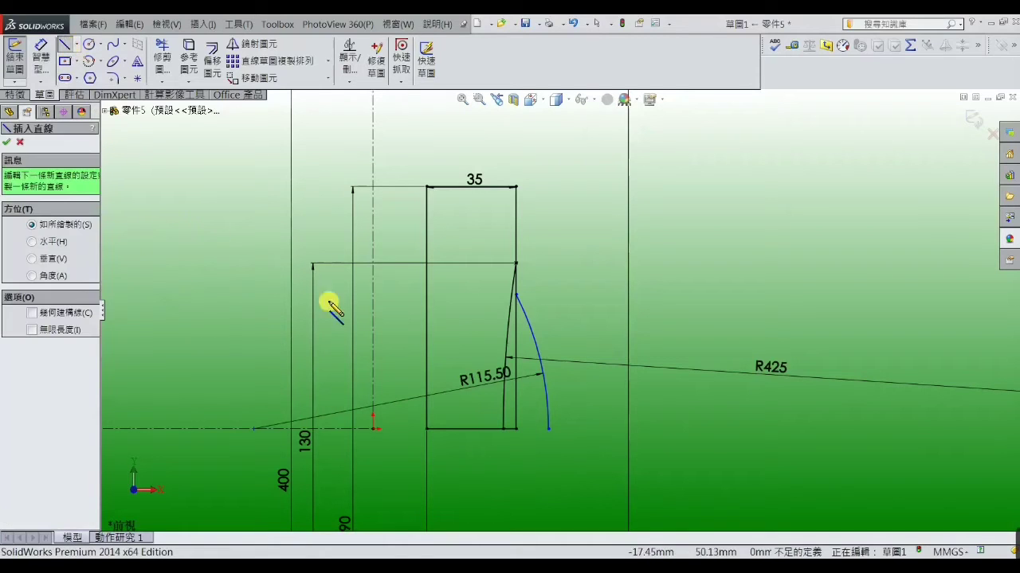
left_click(517, 428)
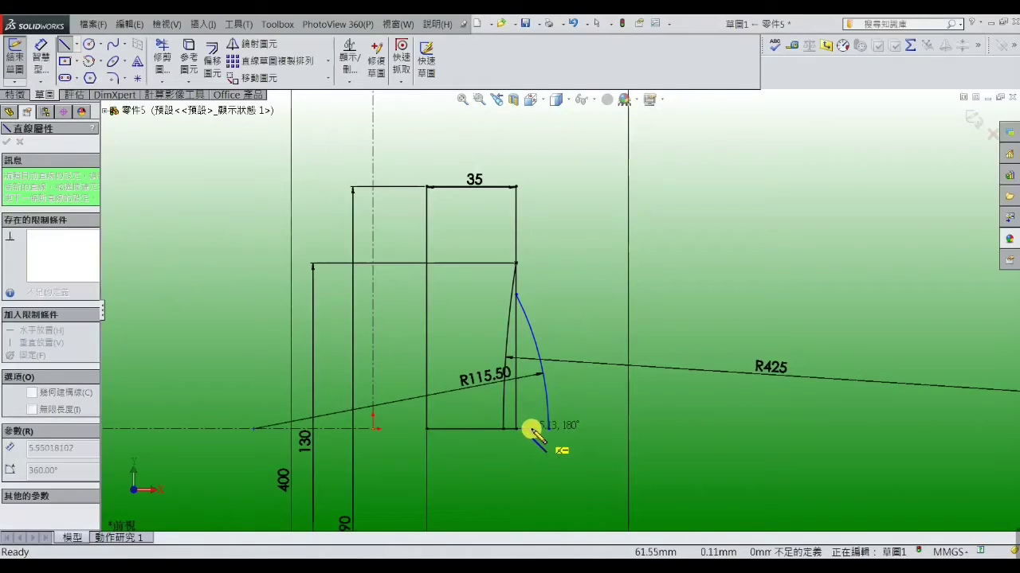
left_click(549, 429)
right_click(549, 431)
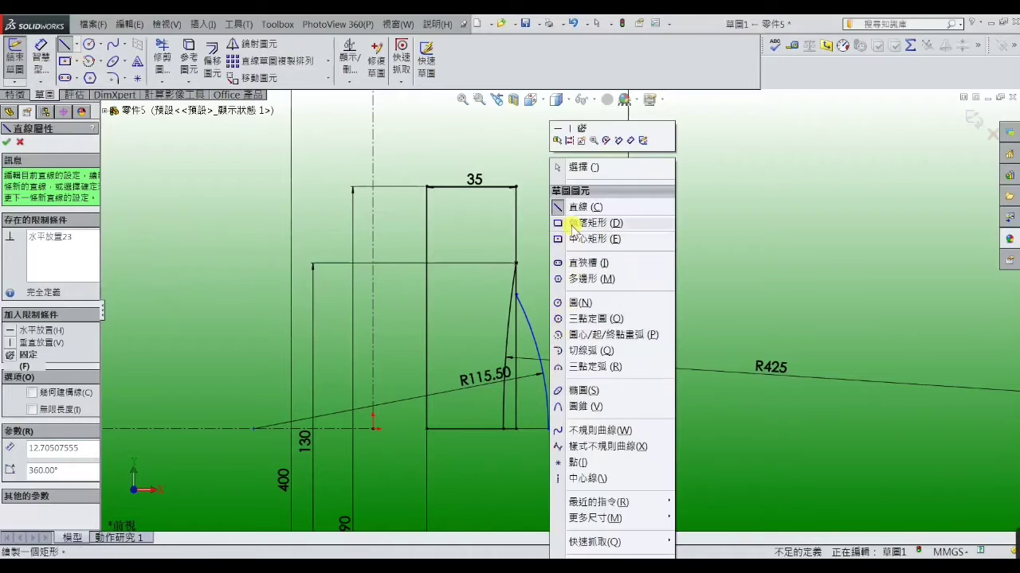
left_click(577, 167)
scroll(498, 393, "down", 2)
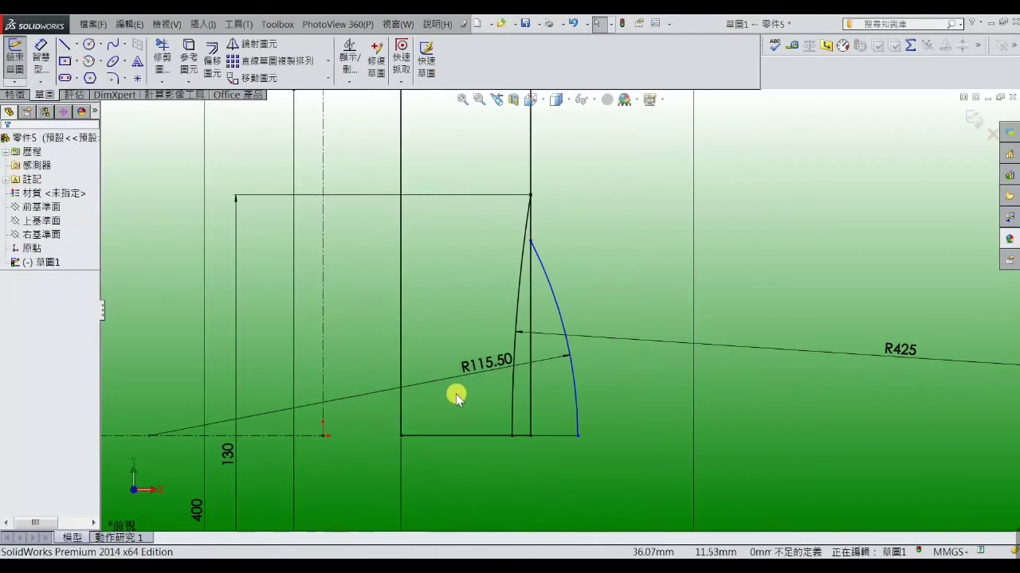
double_click(488, 362)
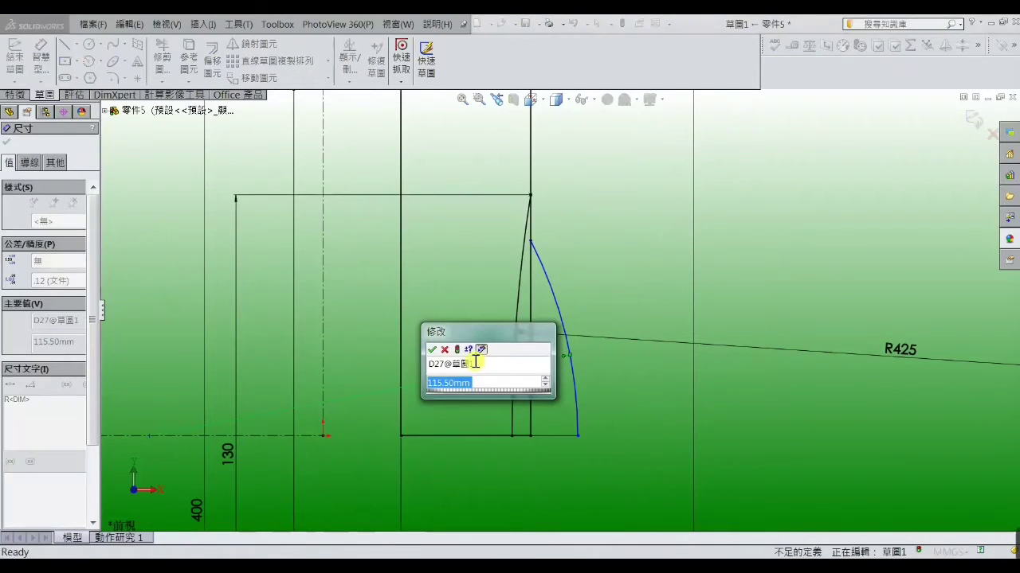
left_click(431, 348)
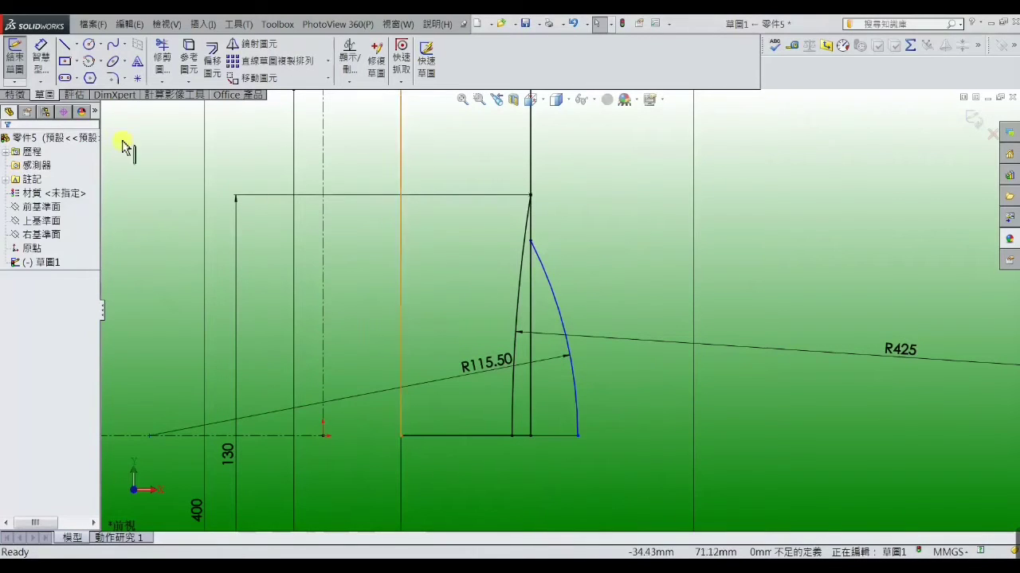
- Draw a short horizontal line from the arc's upper end
left_click(64, 44)
scroll(613, 263, "down", 3)
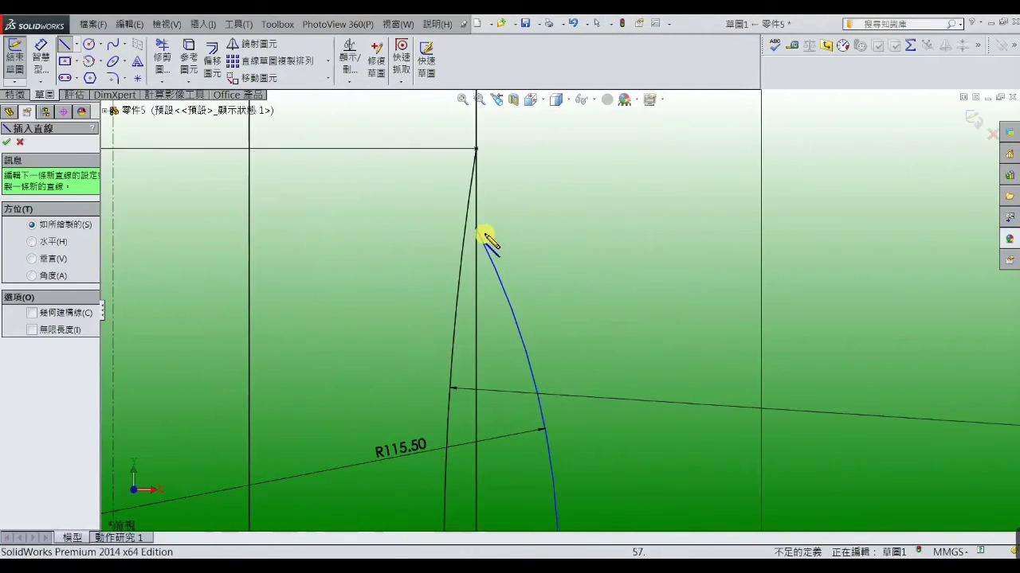
key("Escape")
left_click(534, 315)
scroll(533, 315, "up", 4)
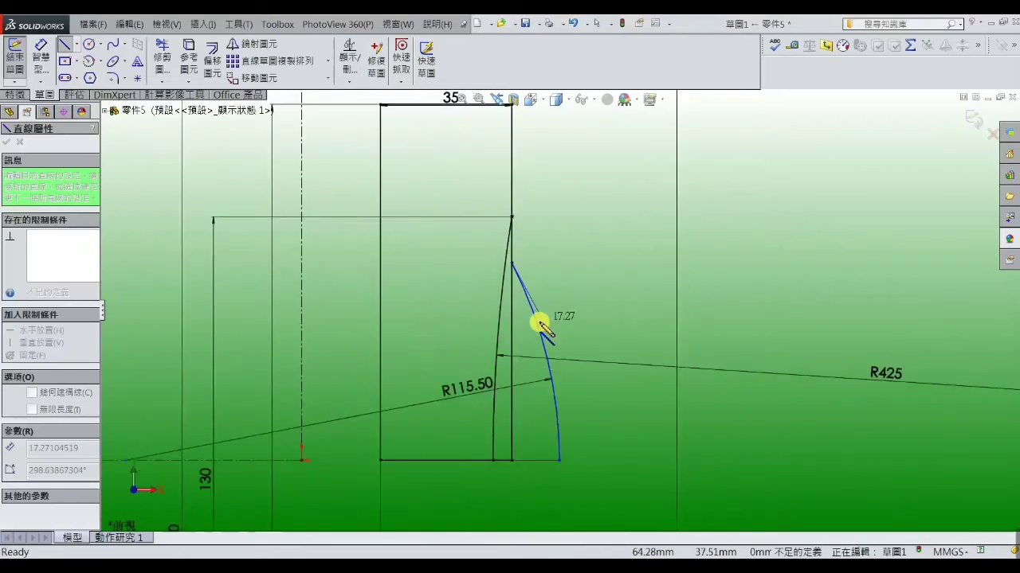
scroll(516, 289, "down", 3)
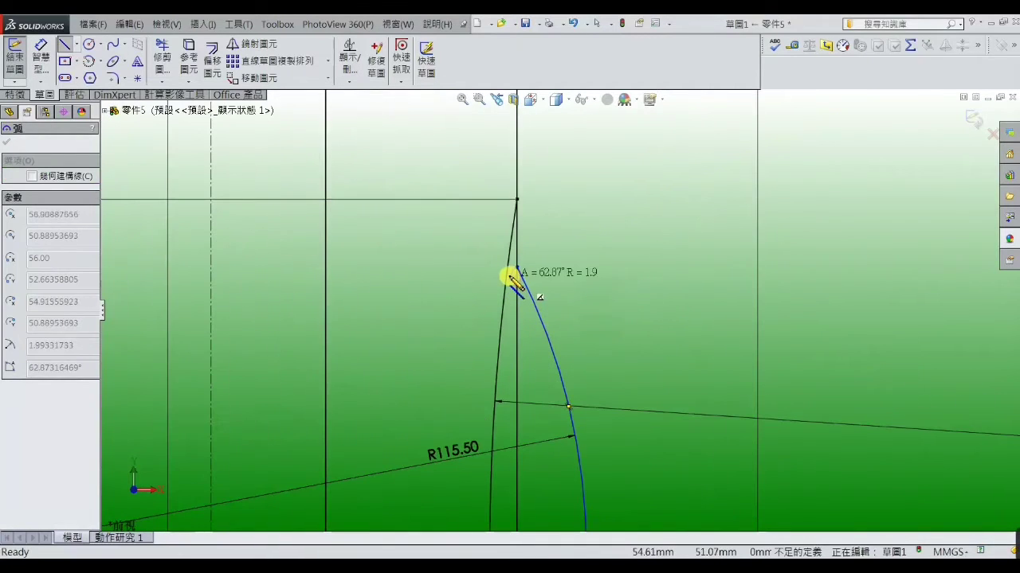
key("Escape")
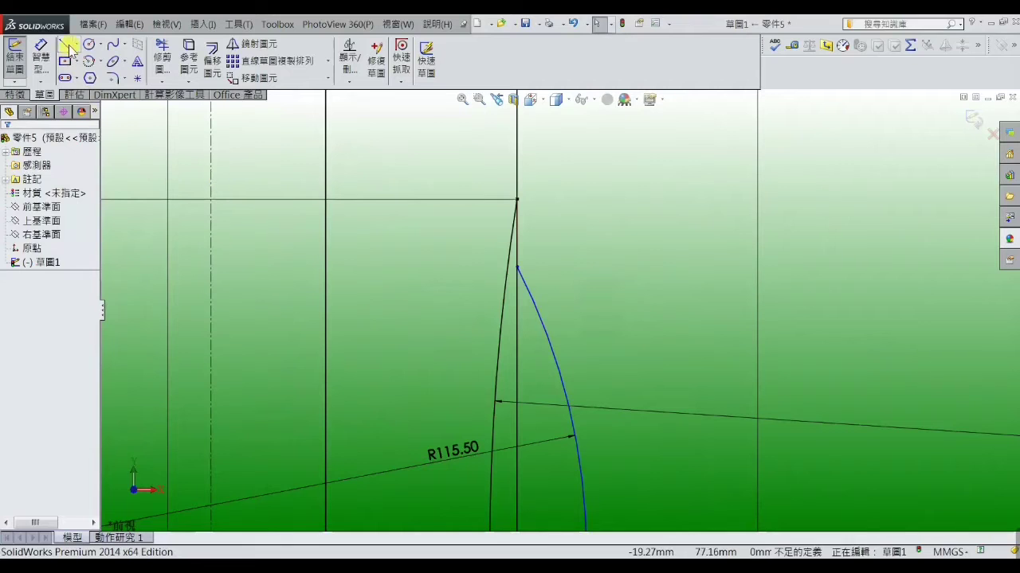
left_click(65, 44)
scroll(542, 279, "down", 2)
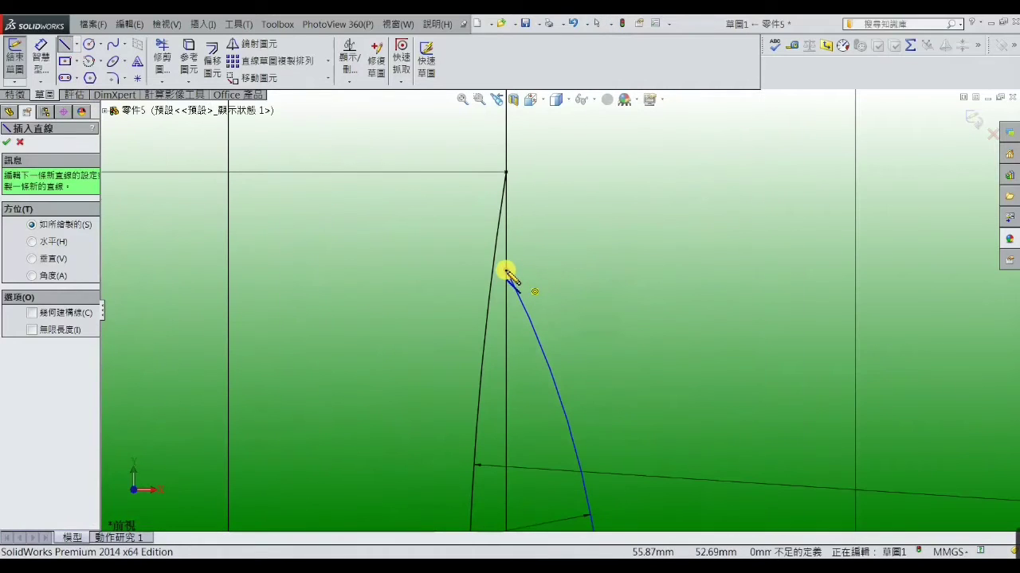
left_click(507, 270)
left_click(490, 272)
right_click(490, 268)
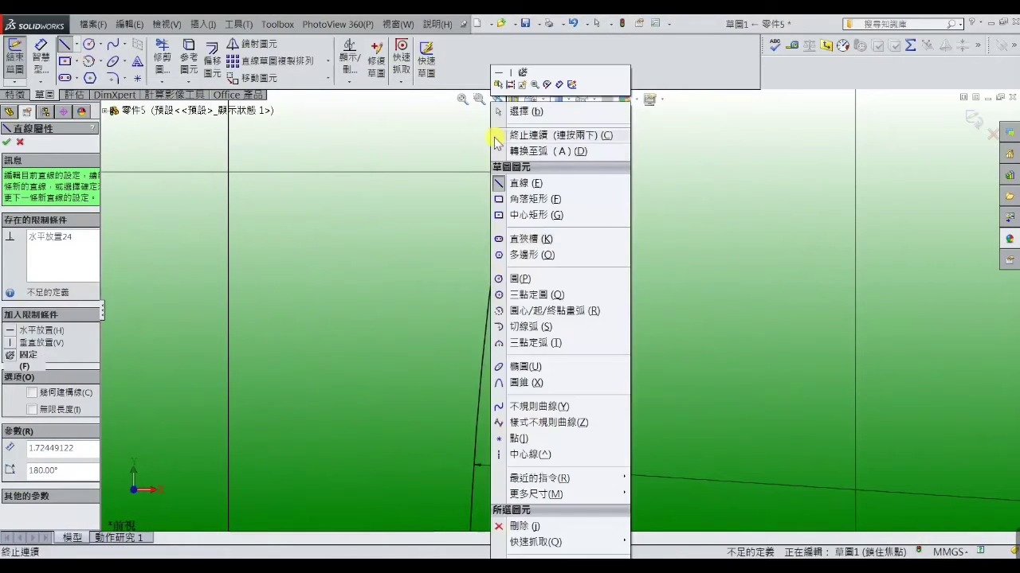
left_click(495, 112)
scroll(523, 296, "down", 2)
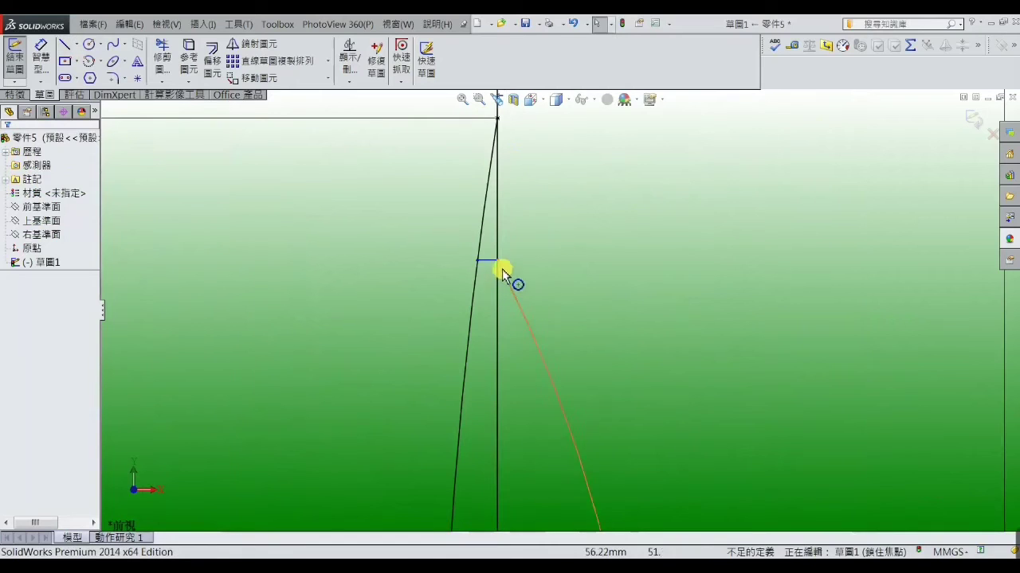
- Set the profile's inner step height to 70 mm
left_click(51, 72)
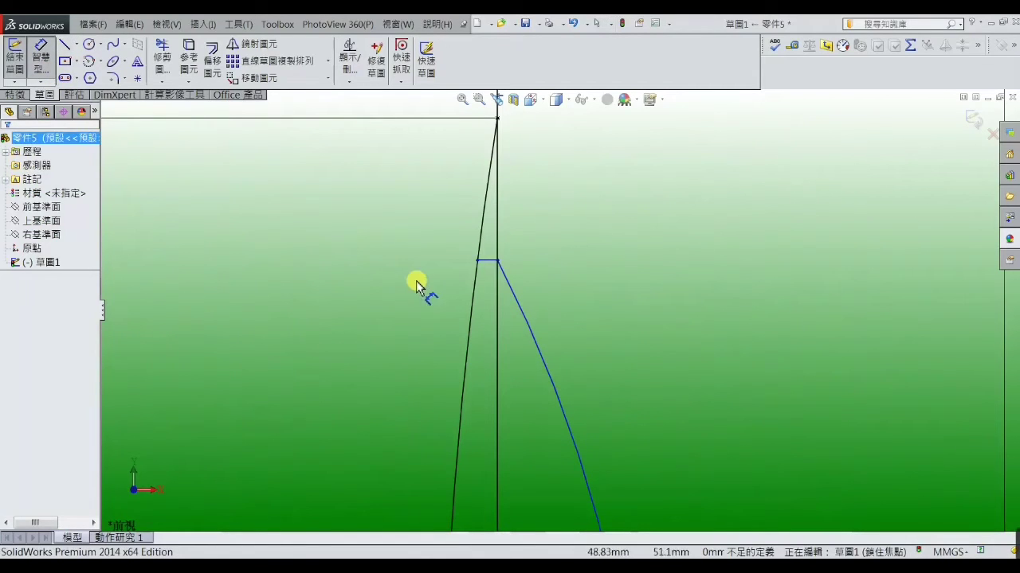
left_click(488, 262)
scroll(488, 350, "up", 3)
scroll(507, 417, "up", 2)
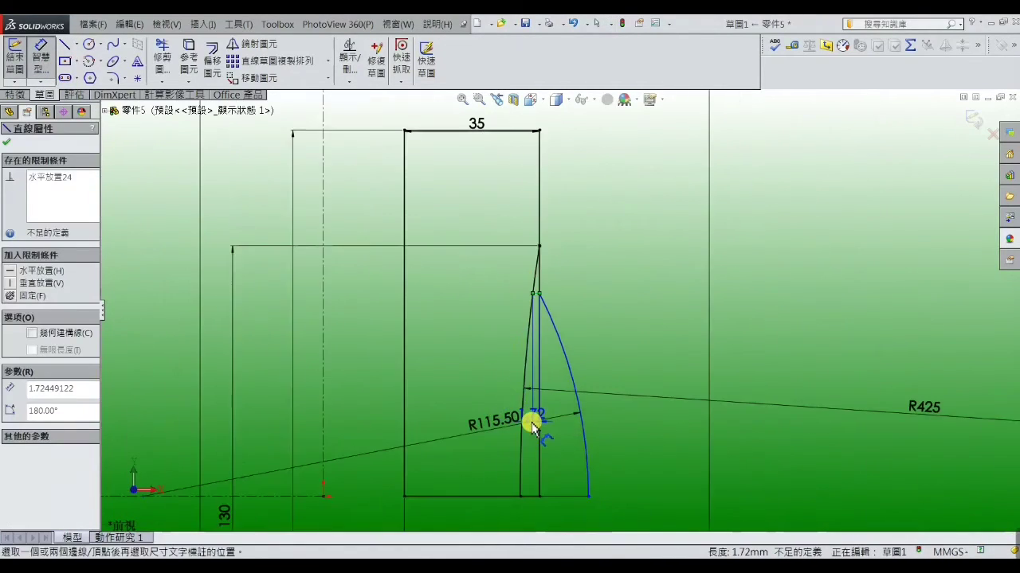
scroll(534, 421, "up", 1)
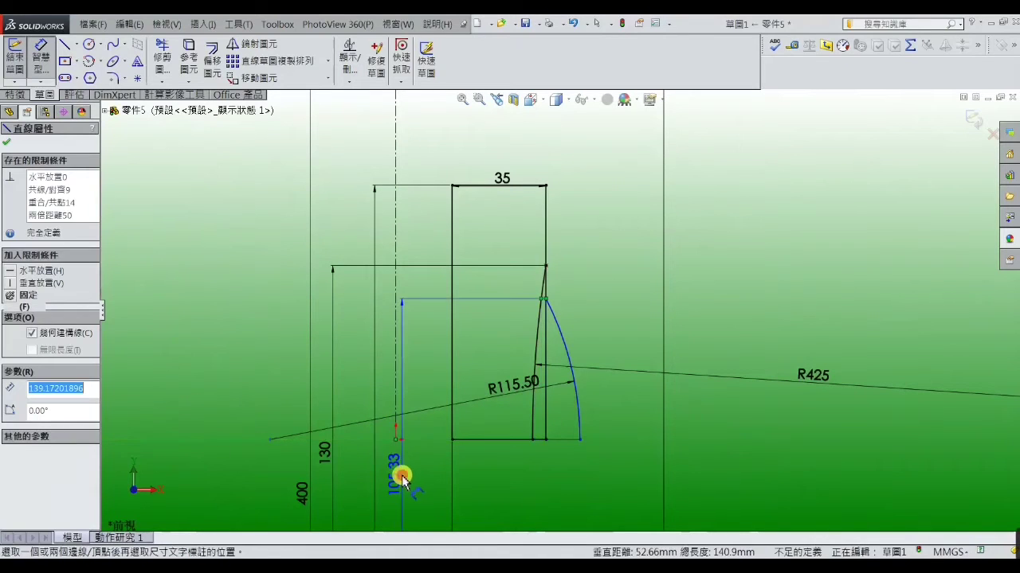
left_click(399, 473)
left_click_drag(416, 494, 334, 496)
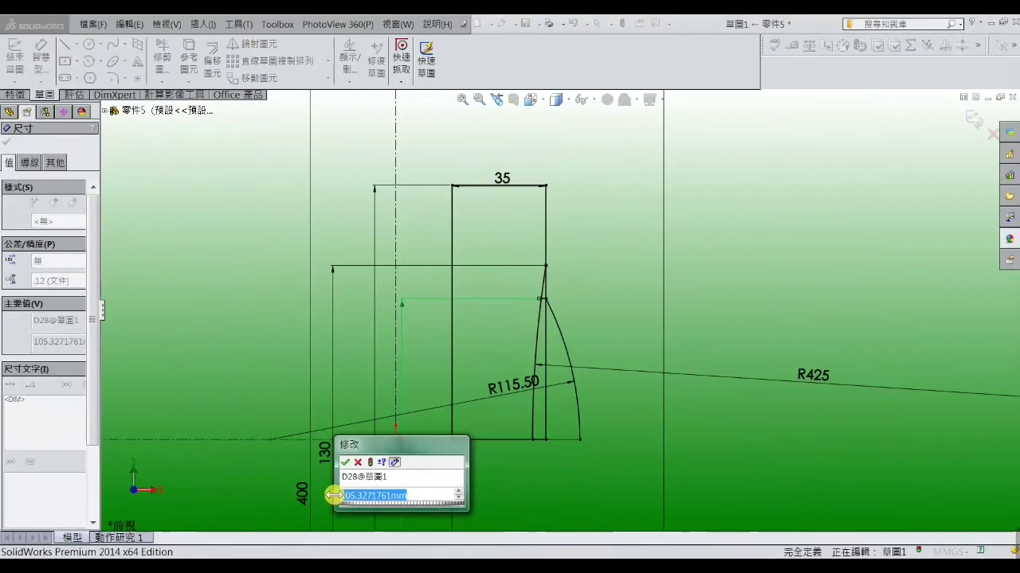
type("70")
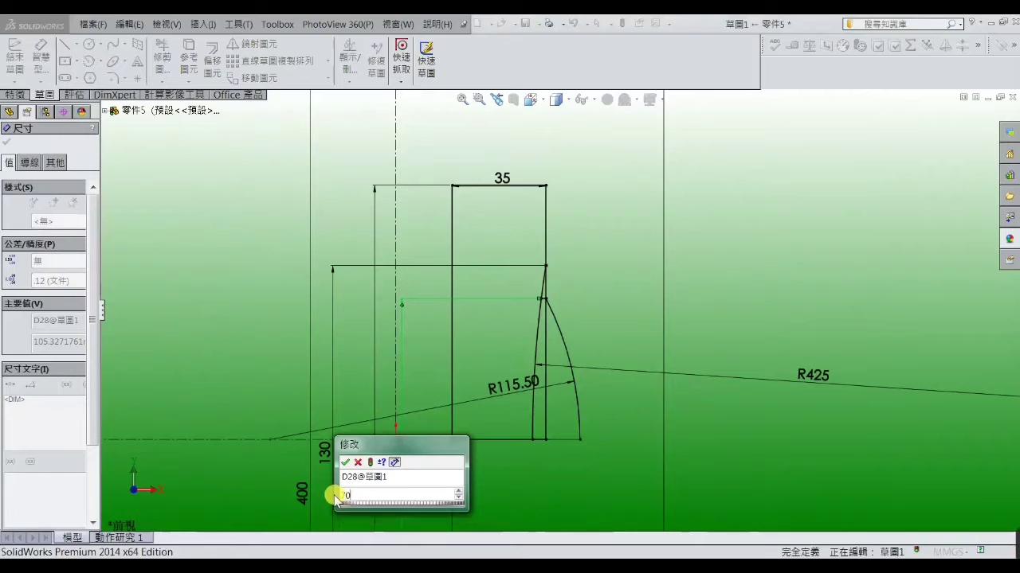
key("Return")
left_click(610, 326)
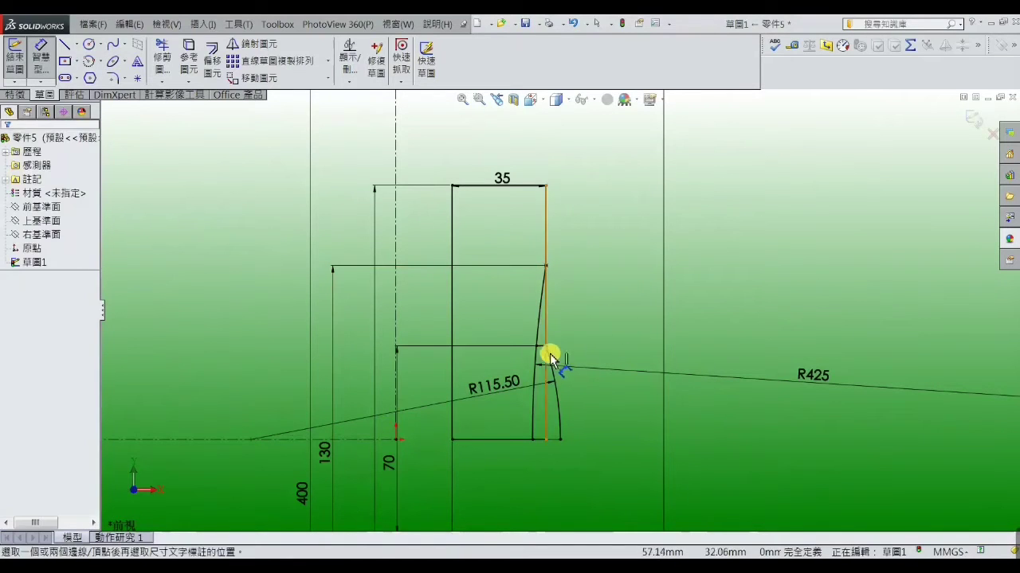
scroll(551, 358, "down", 3)
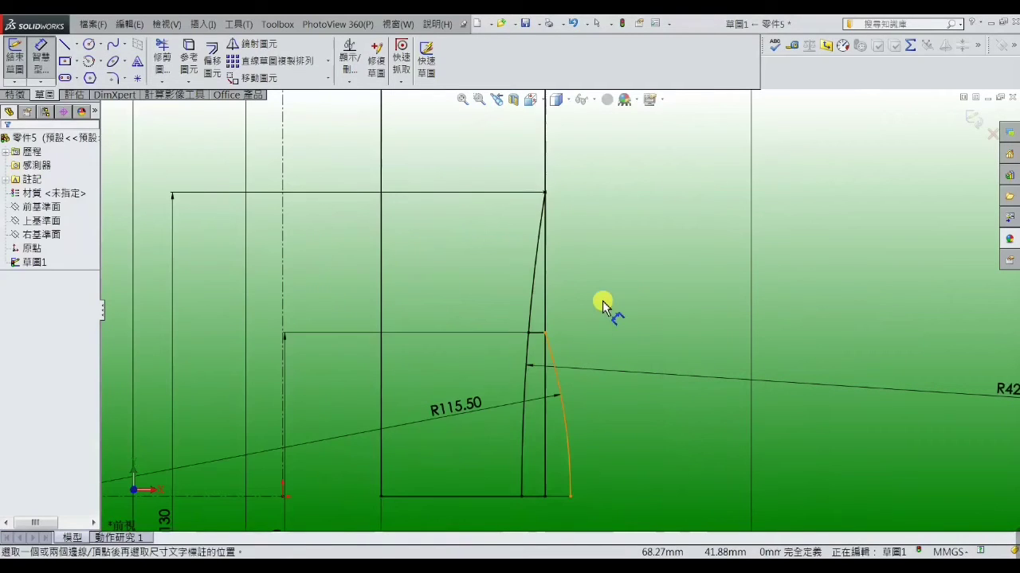
- Trim away the unwanted arc segment and fit the sketch to the window
left_click(161, 57)
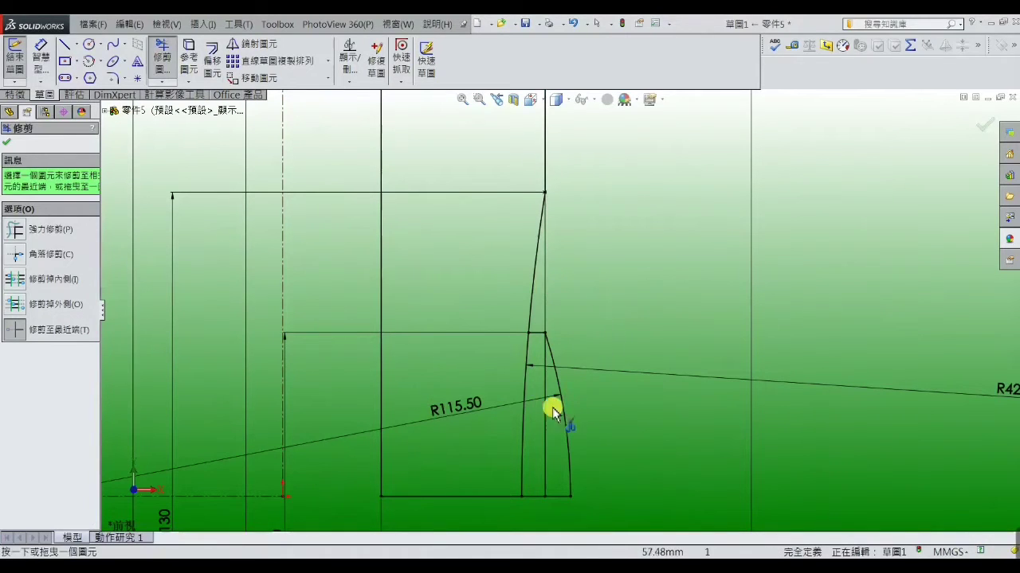
left_click(525, 423)
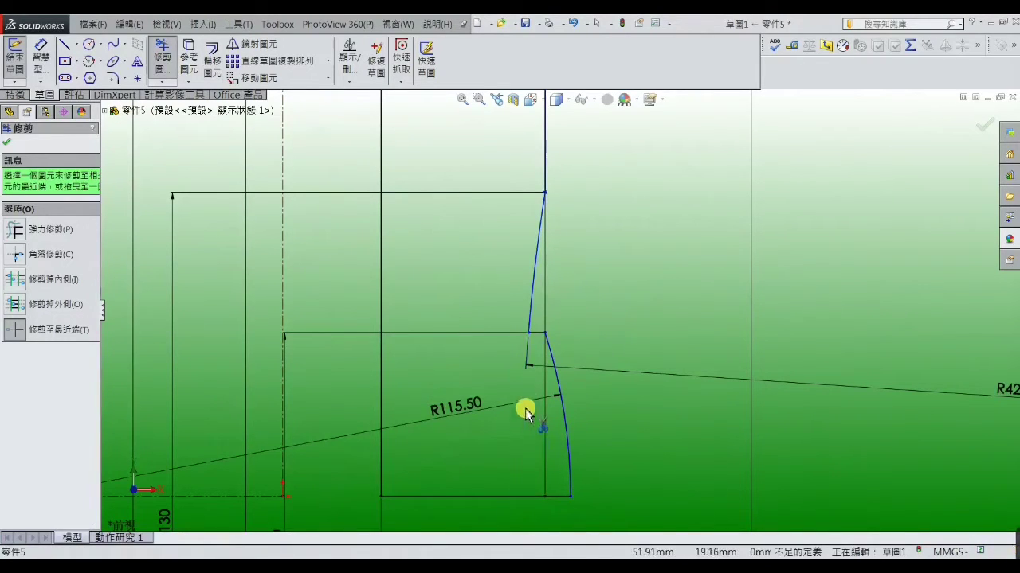
right_click(638, 253)
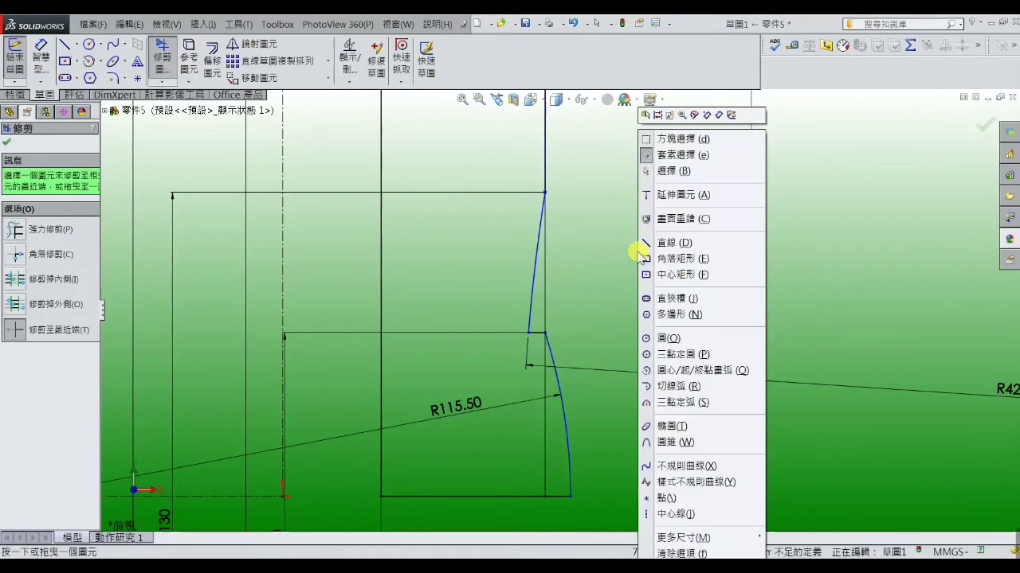
left_click(651, 171)
key("f")
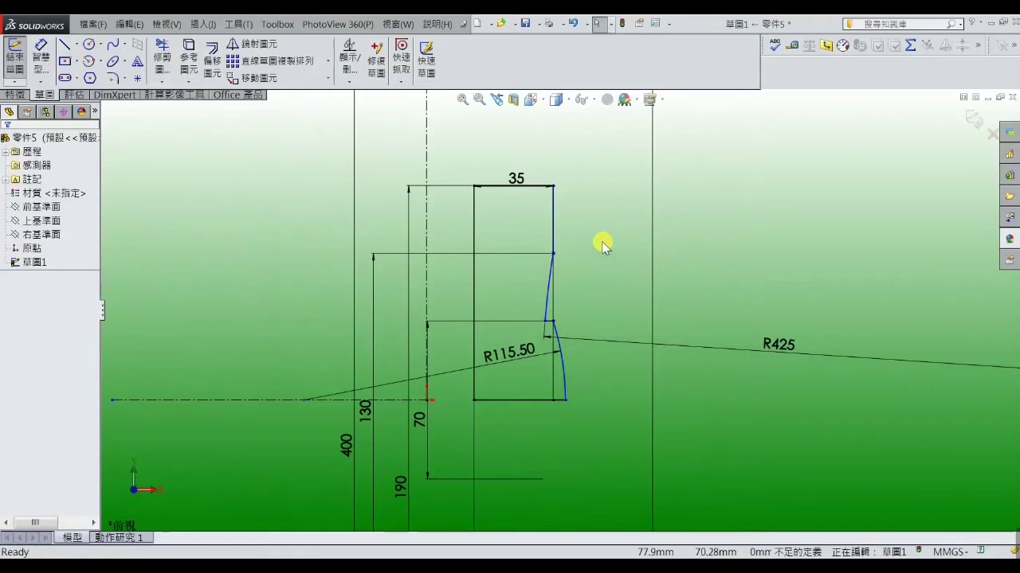
key("f")
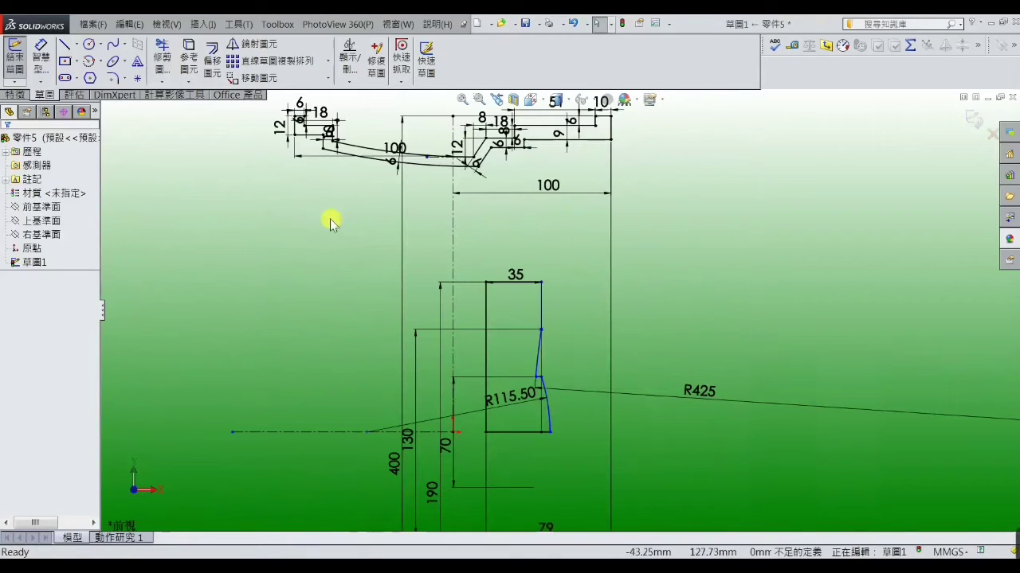
scroll(634, 184, "down", 2)
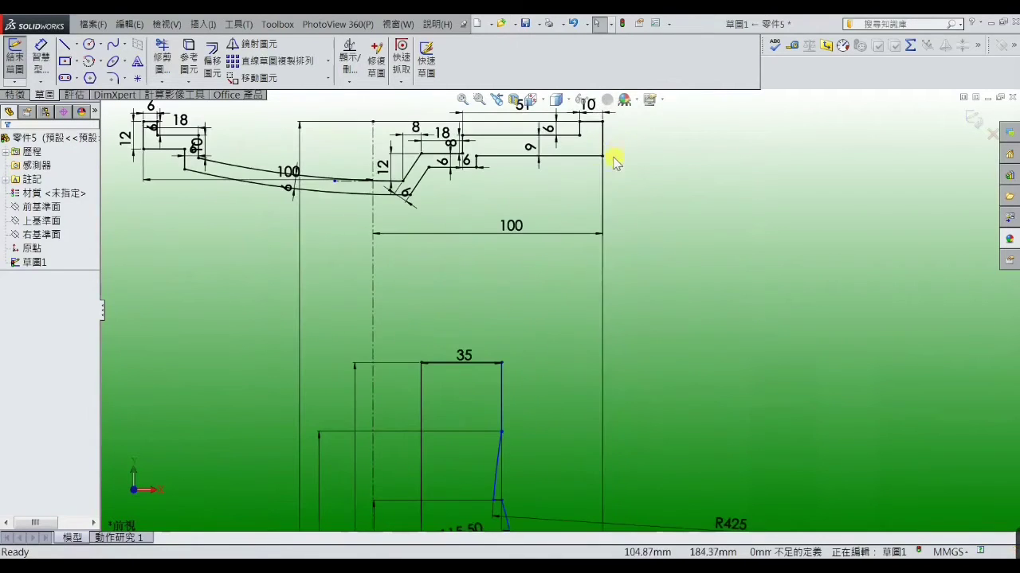
- Draw a short horizontal line in from the profile's right vertical edge
left_click(65, 47)
scroll(589, 164, "down", 2)
scroll(590, 164, "down", 1)
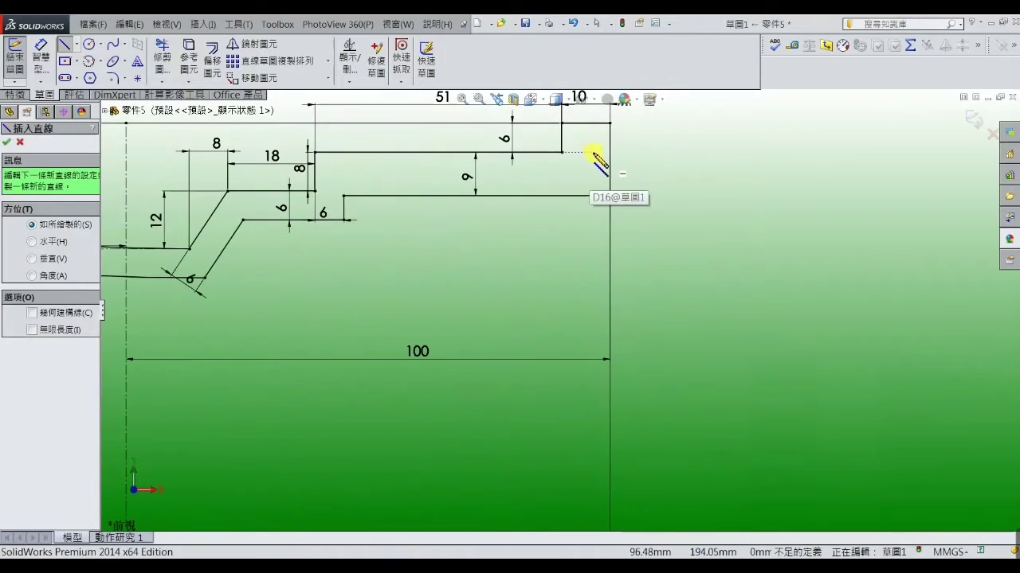
scroll(603, 163, "down", 1)
left_click(613, 180)
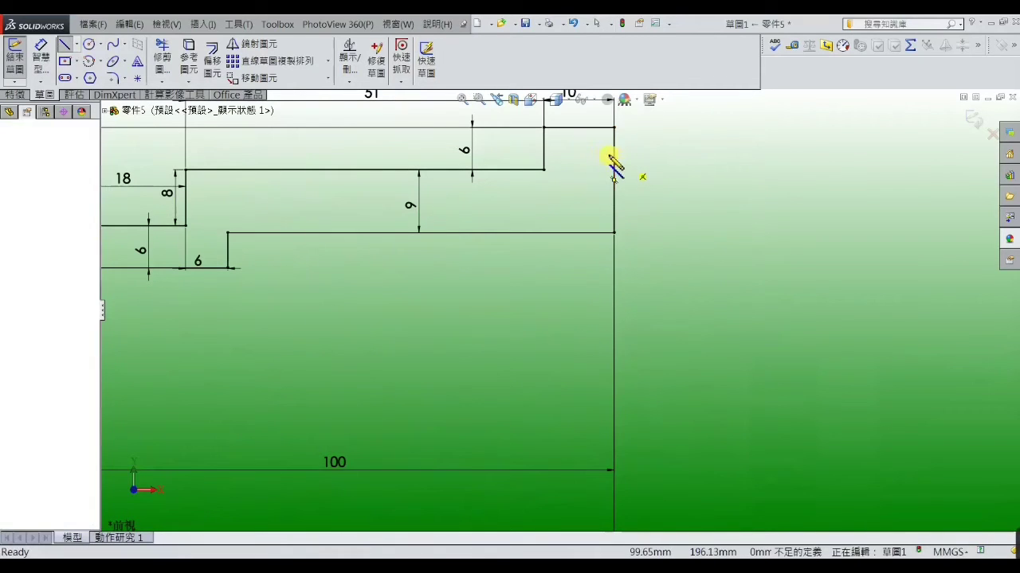
left_click(558, 155)
right_click(558, 154)
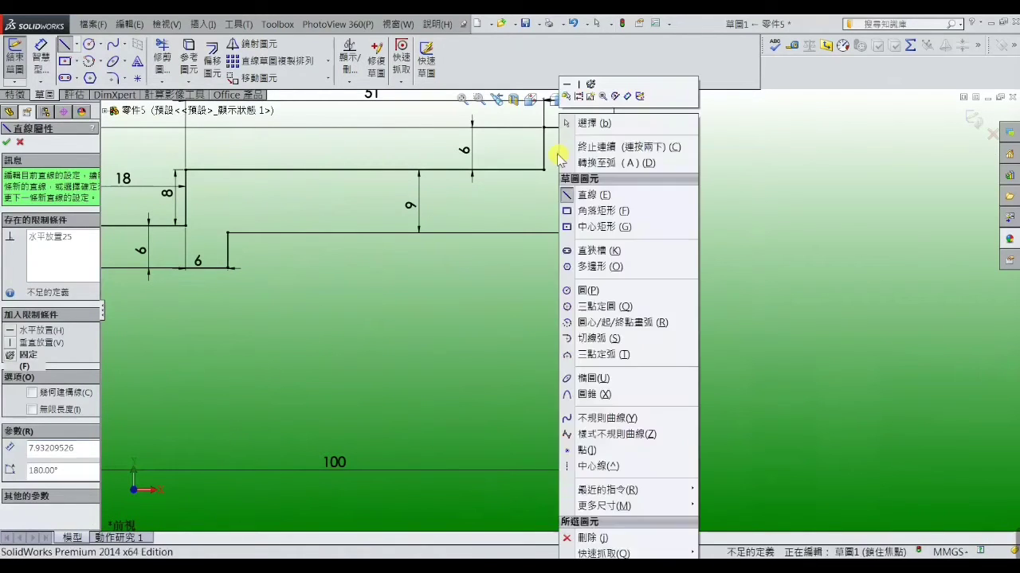
left_click(576, 124)
- Dimension the short line to 8 mm long and 5.5 mm below the top edge
left_click(40, 56)
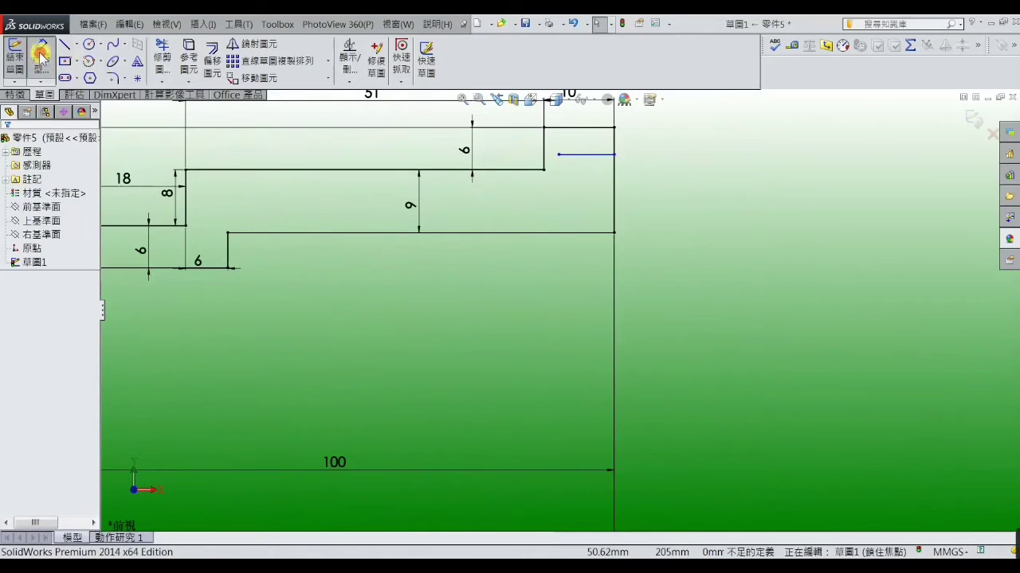
left_click(587, 157)
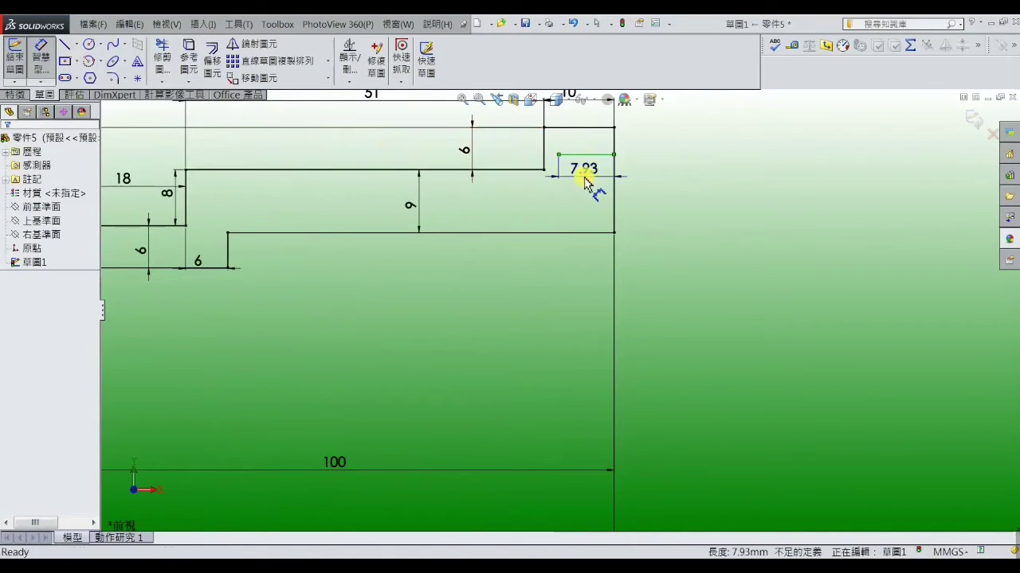
left_click(587, 187)
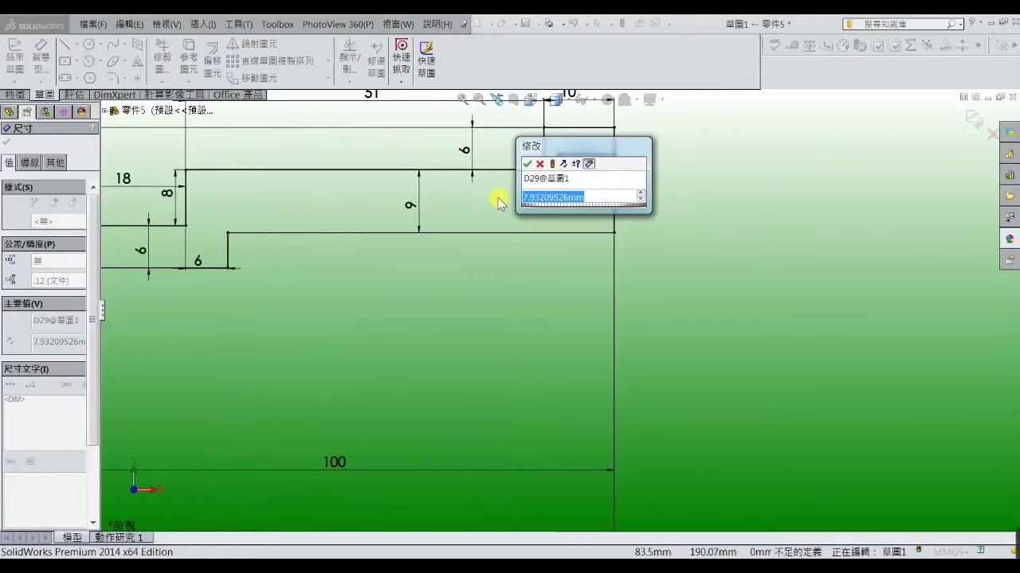
type("8")
key("Return")
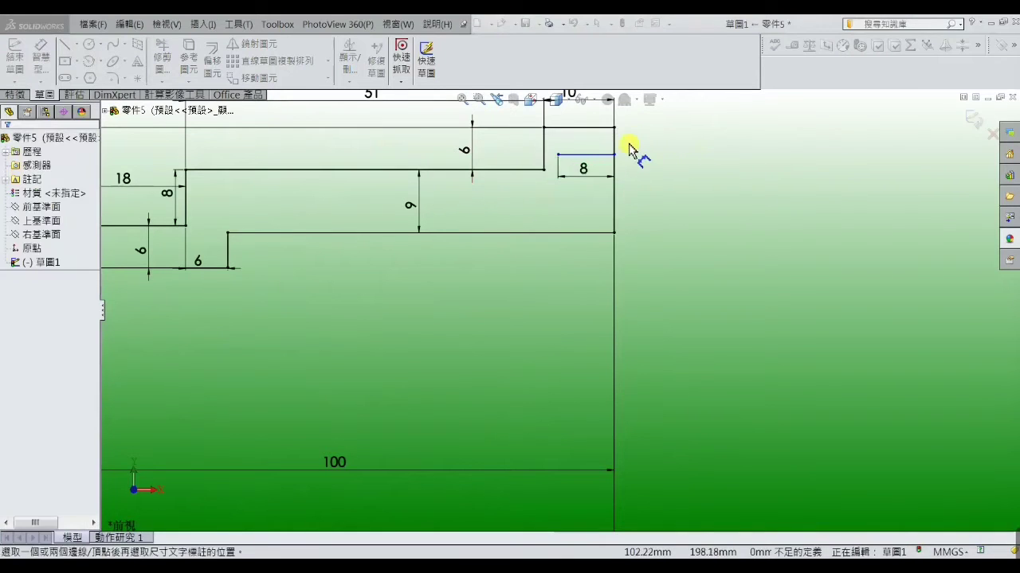
scroll(630, 150, "down", 1)
left_click(578, 166)
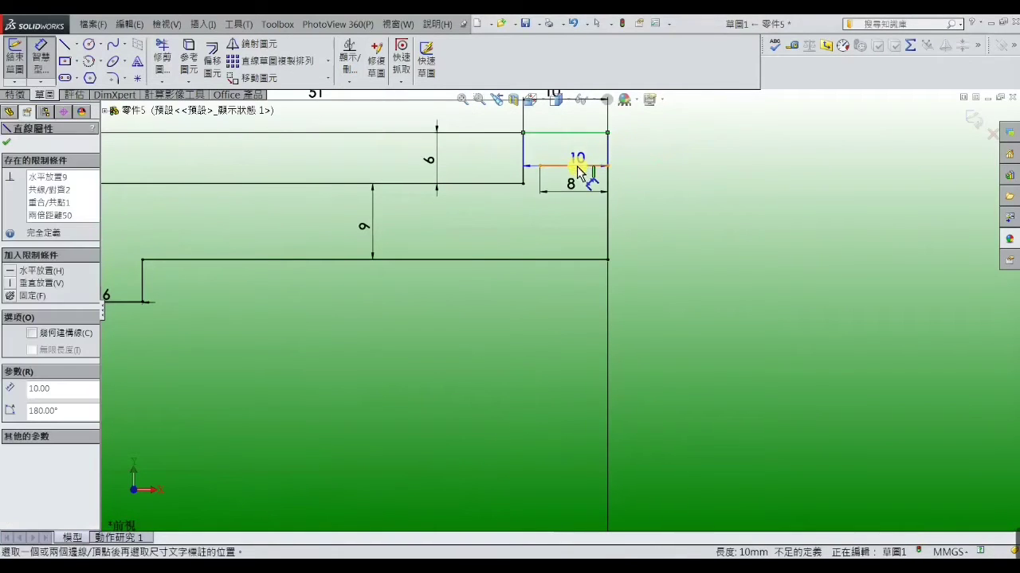
left_click(587, 159)
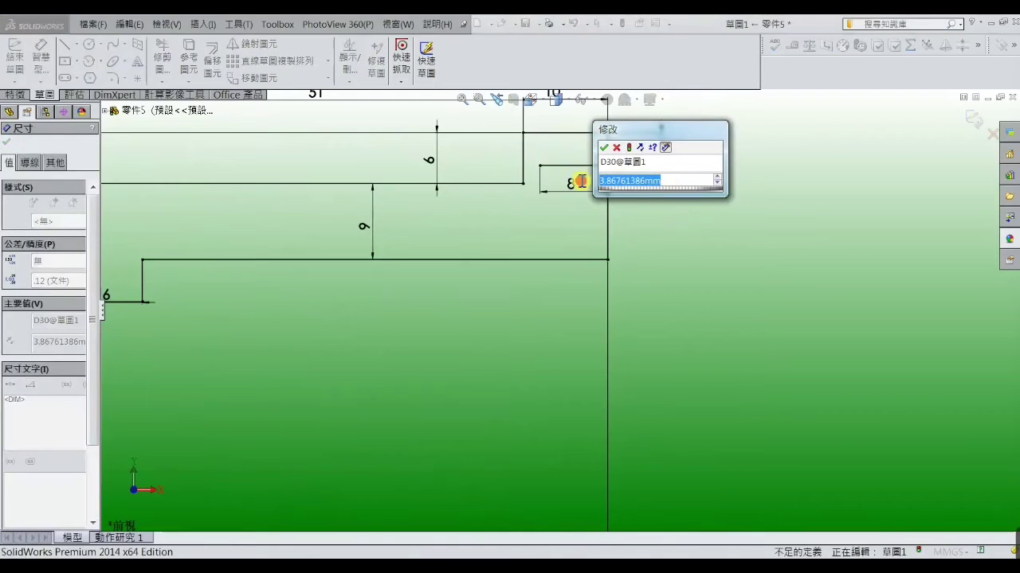
type("5")
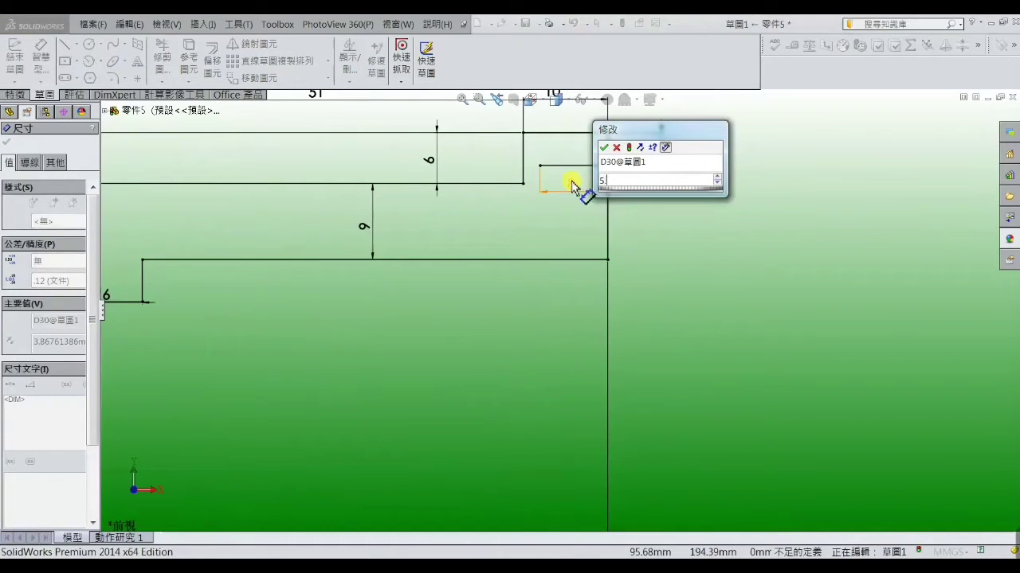
type(".5")
key("Return")
left_click(664, 245)
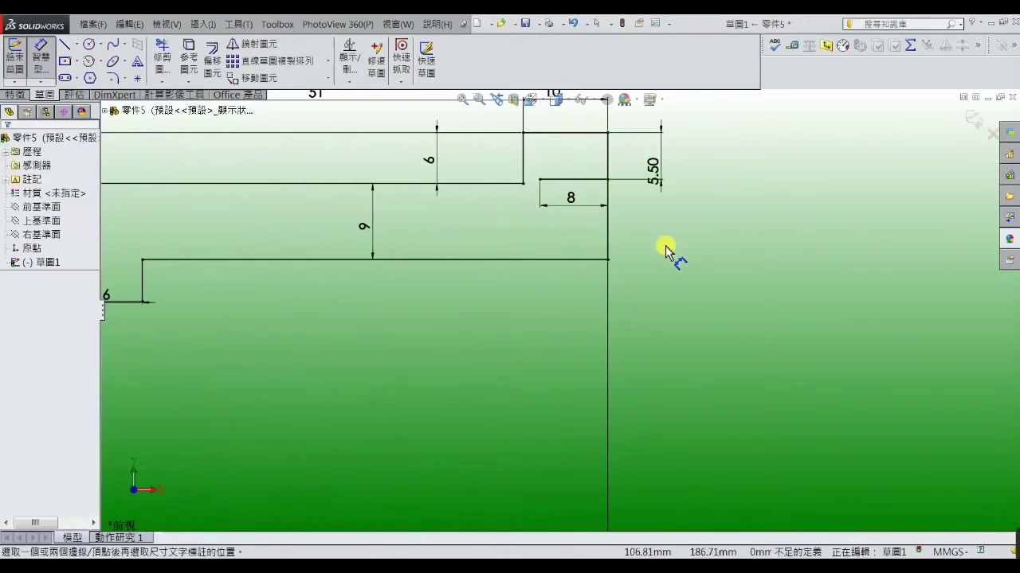
scroll(608, 281, "up", 5)
scroll(315, 163, "up", 1)
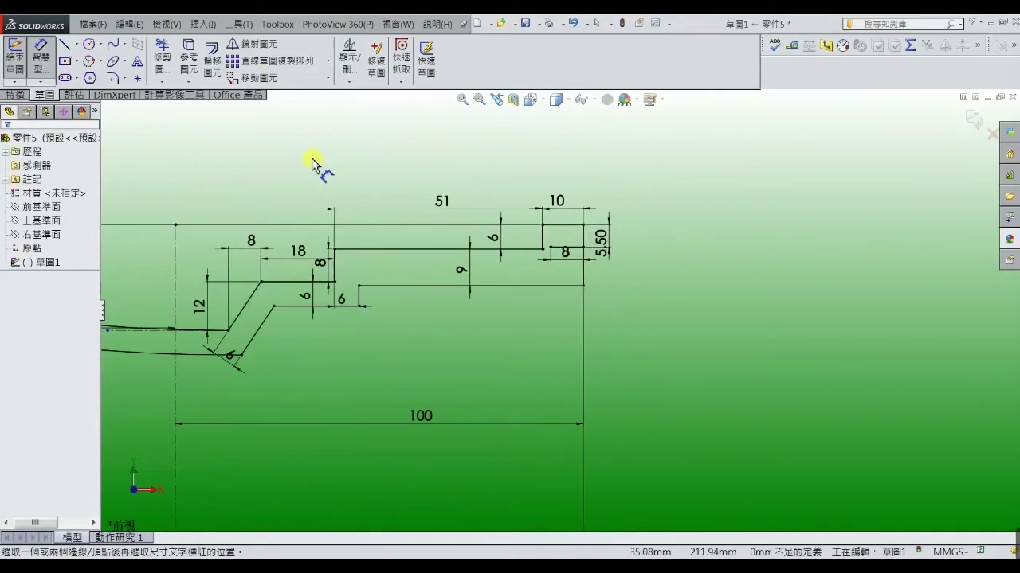
- Draw a vertical line straight down from the short line's end
left_click(65, 44)
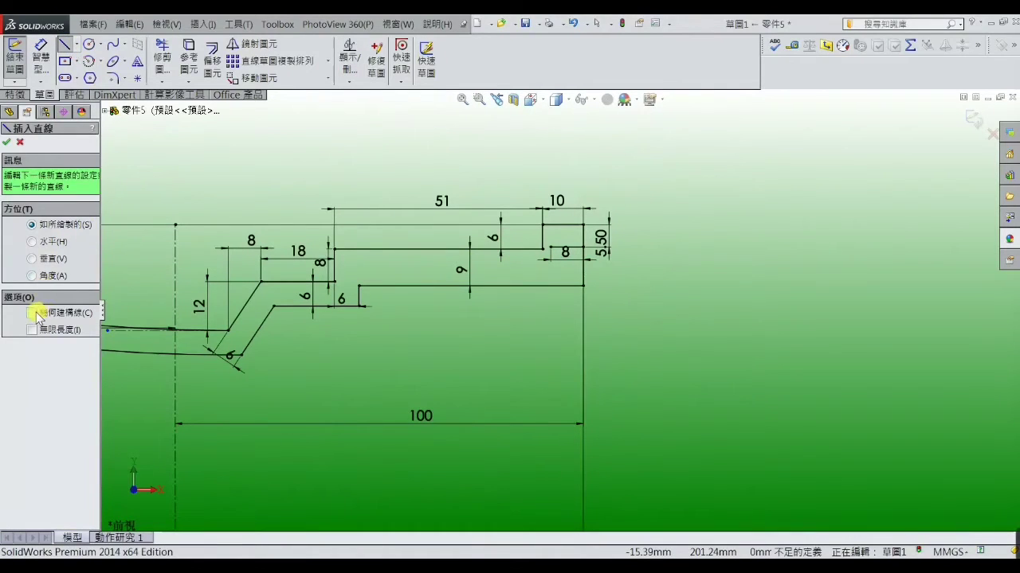
left_click(550, 248)
left_click(551, 402)
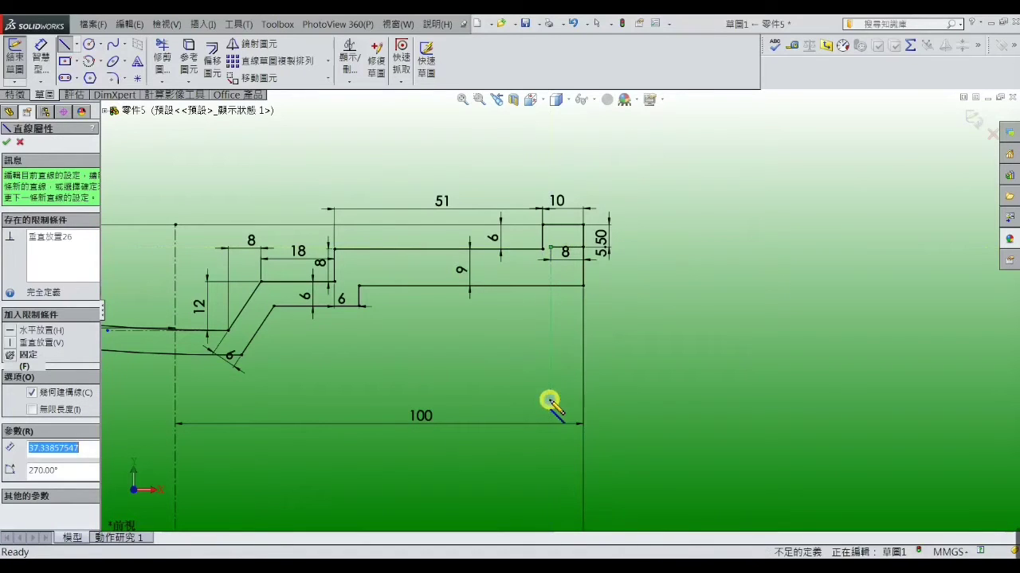
right_click(550, 403)
left_click(585, 111)
scroll(587, 227, "up", 2)
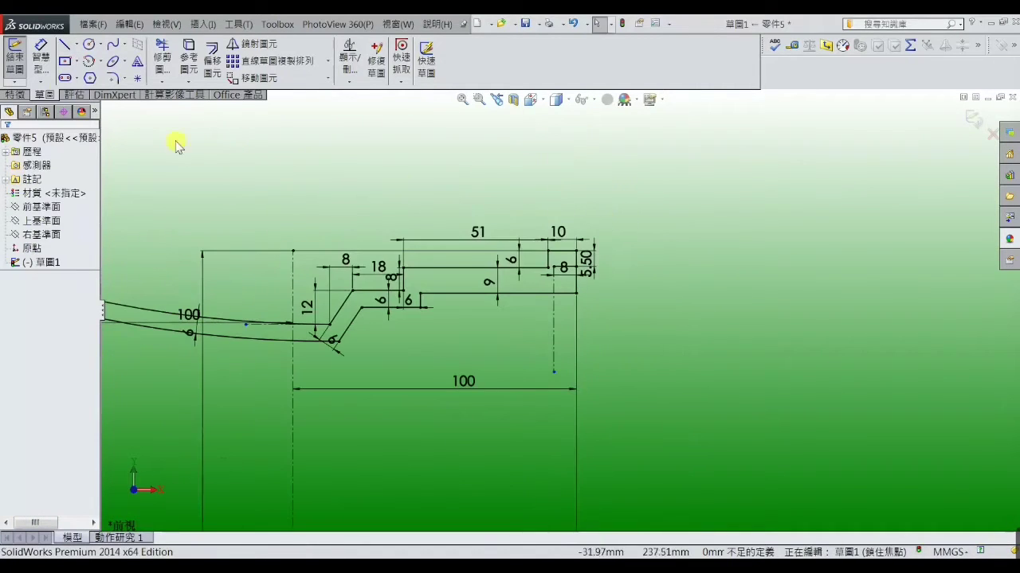
- Draw a vertical construction line rising from the profile's outer corner
left_click(63, 44)
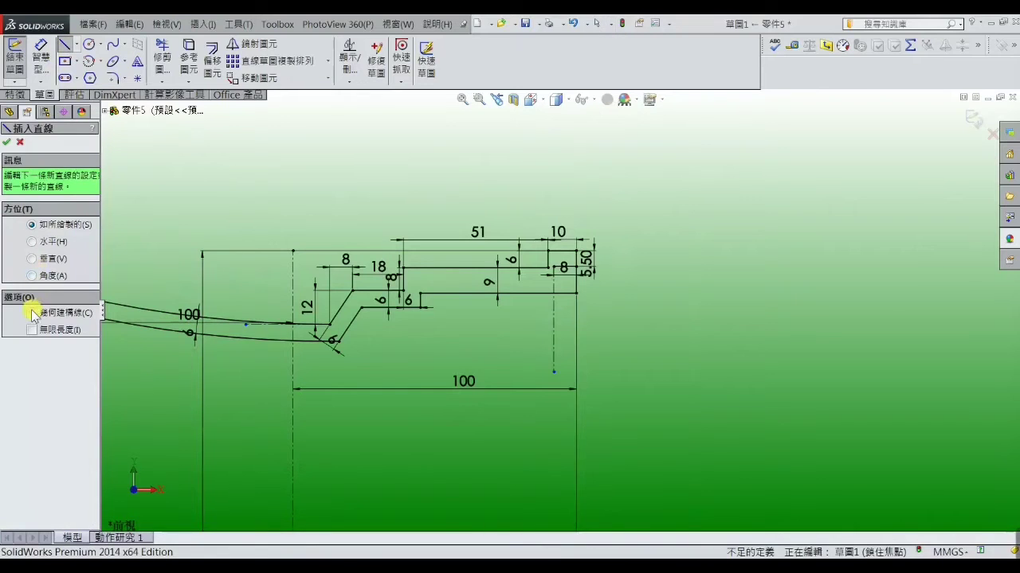
left_click(32, 313)
scroll(528, 258, "down", 1)
scroll(590, 262, "down", 1)
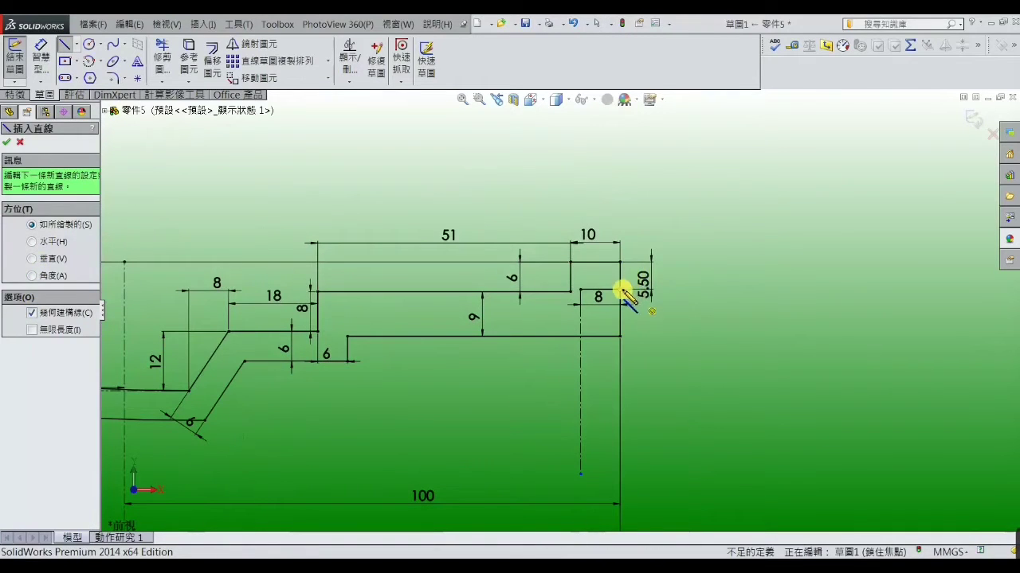
left_click(620, 292)
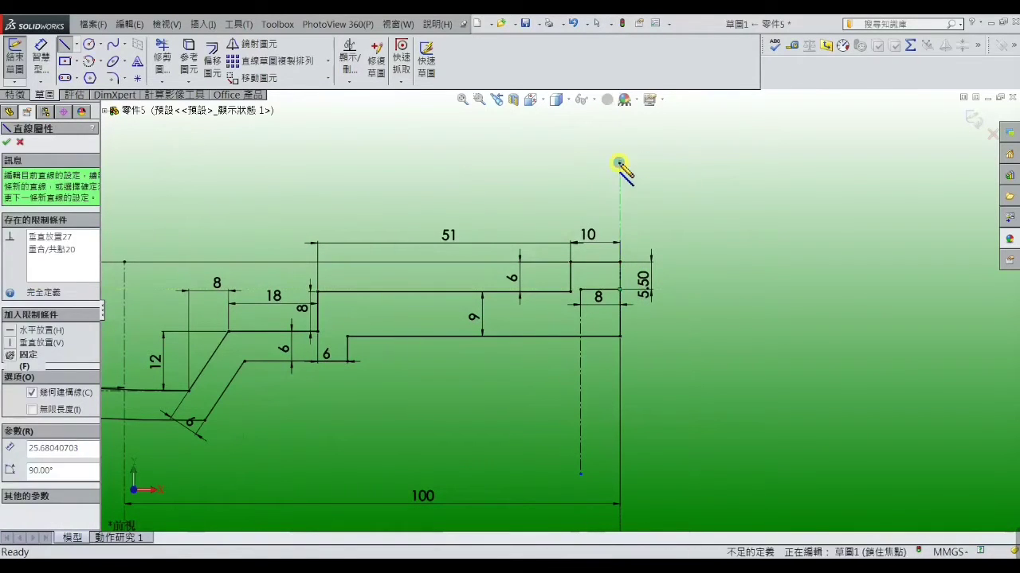
right_click(619, 163)
left_click(627, 126)
scroll(658, 220, "up", 1)
scroll(641, 239, "up", 1)
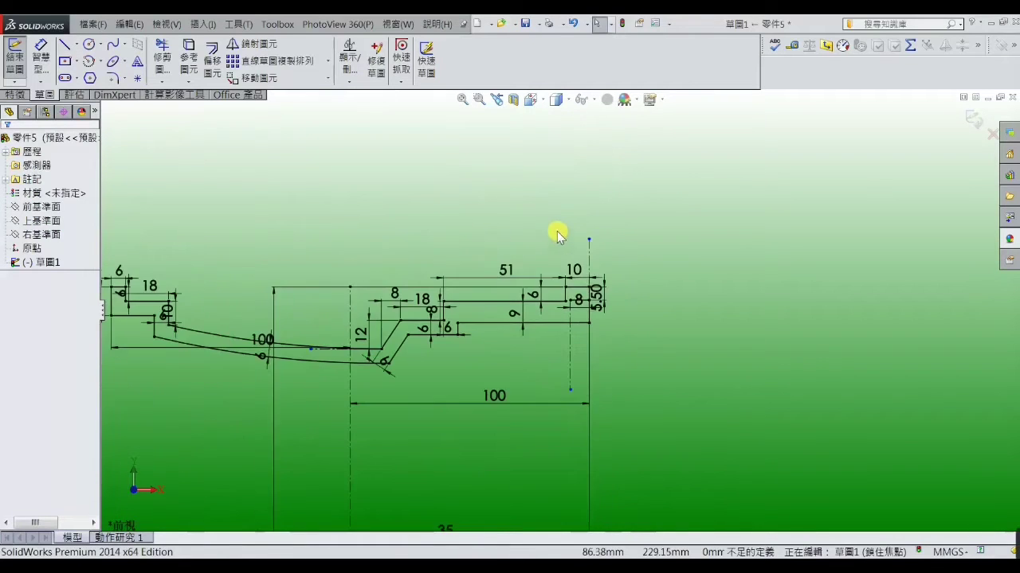
scroll(558, 406, "up", 2)
scroll(560, 404, "down", 1)
scroll(570, 402, "up", 1)
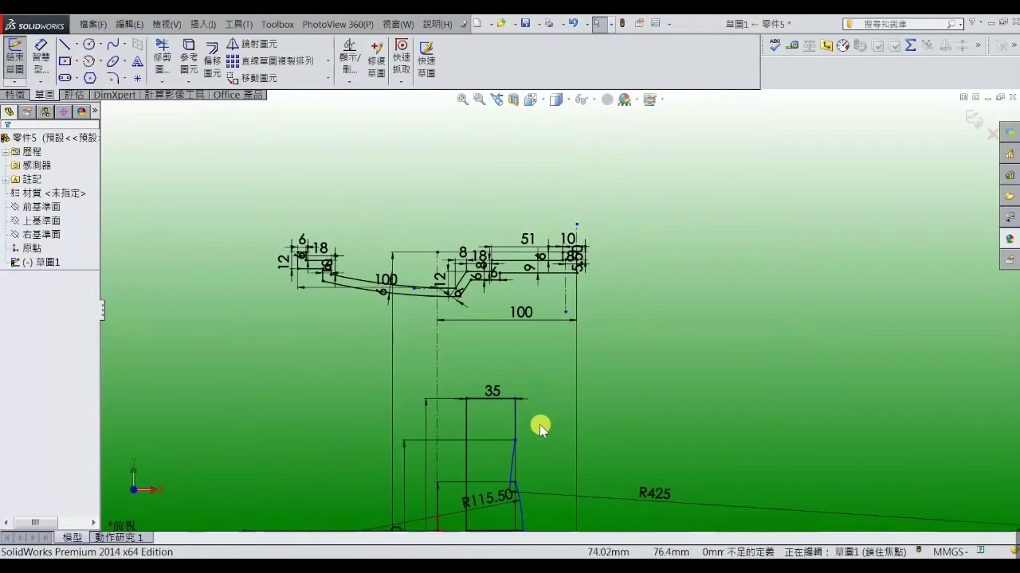
scroll(538, 427, "down", 1)
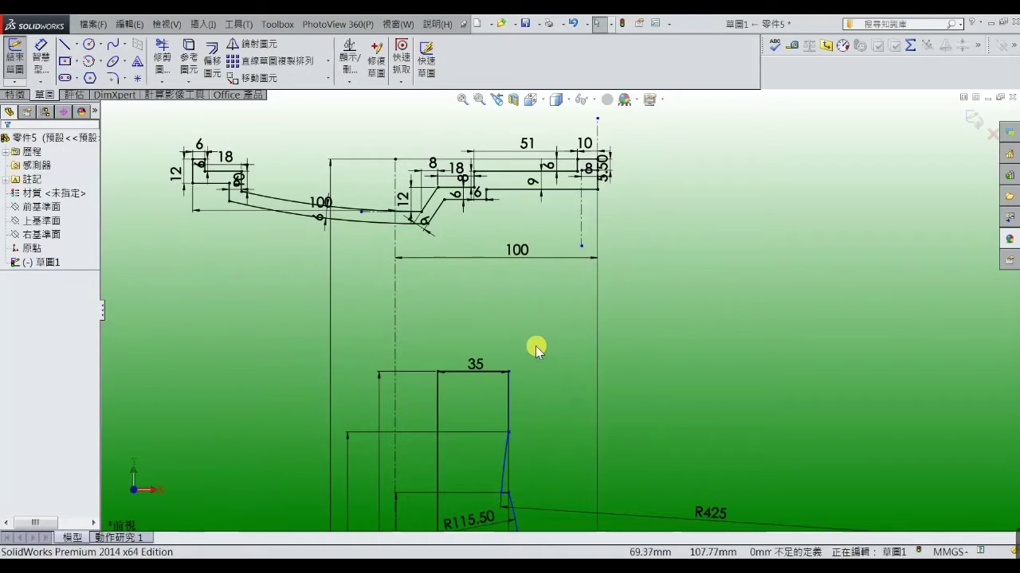
- Draw a line outward from the top of the curved edge and make it construction geometry
left_click(65, 44)
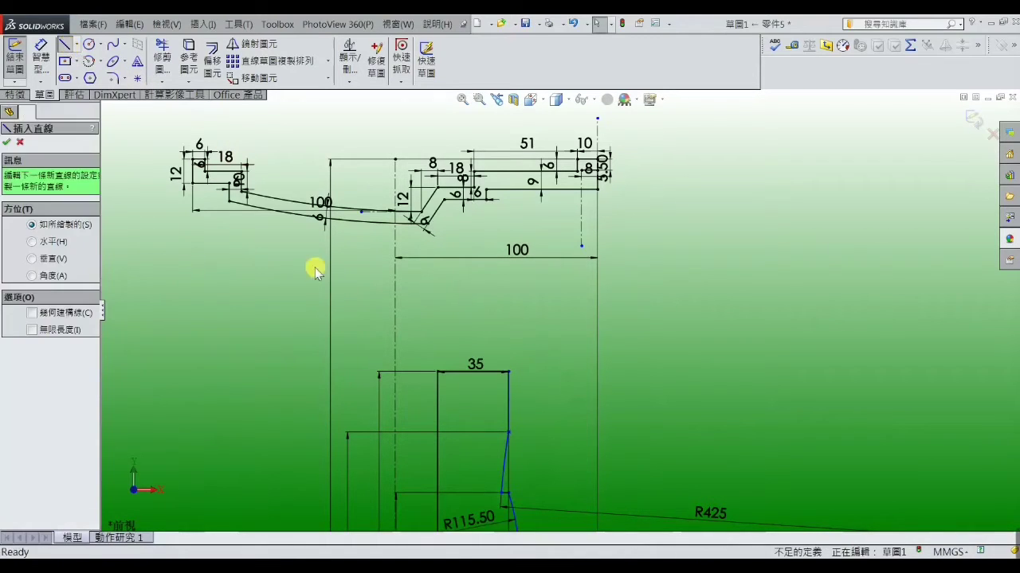
scroll(557, 434, "down", 1)
scroll(550, 436, "down", 1)
scroll(526, 412, "down", 1)
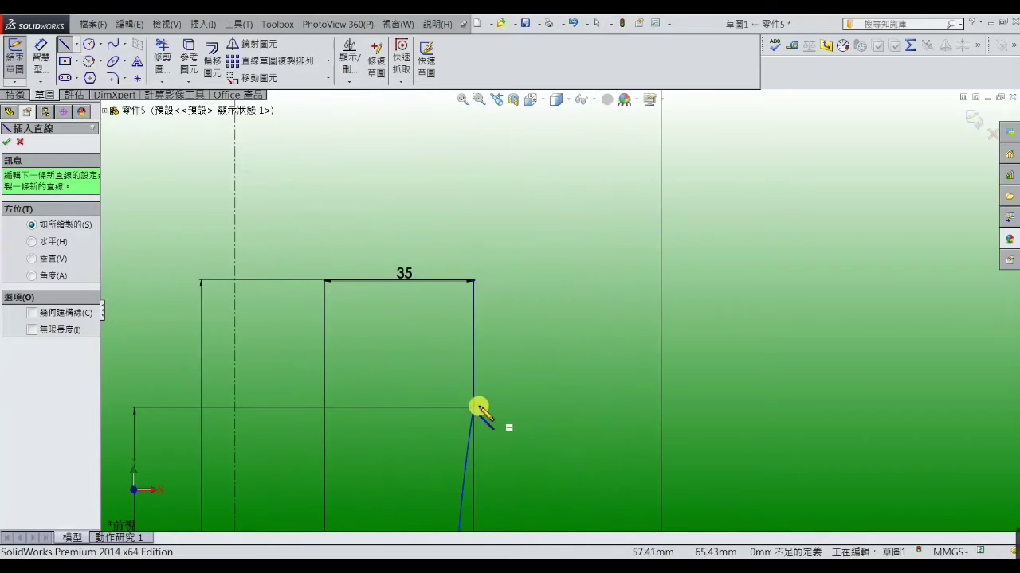
left_click(476, 408)
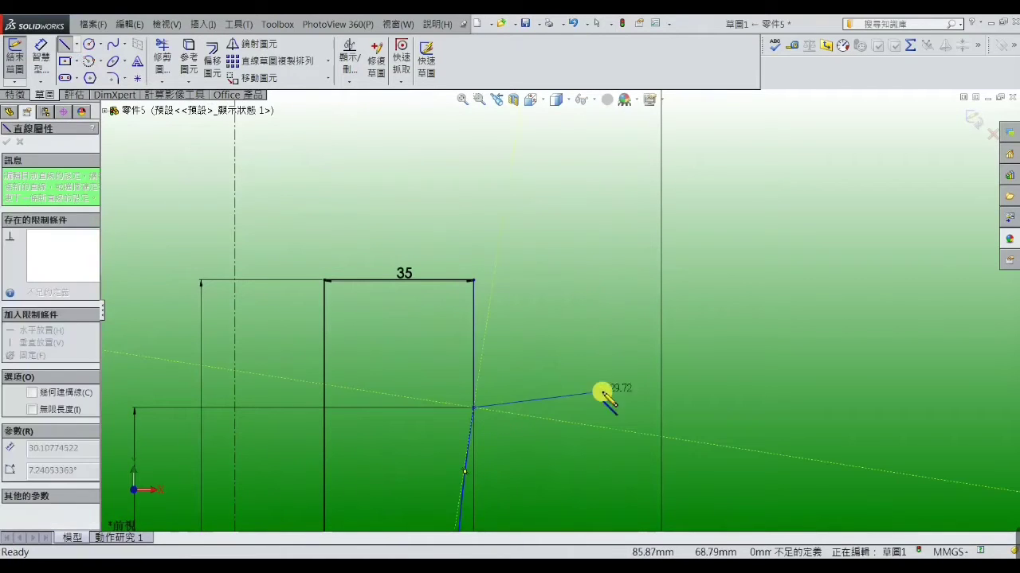
right_click(643, 375)
left_click(683, 130)
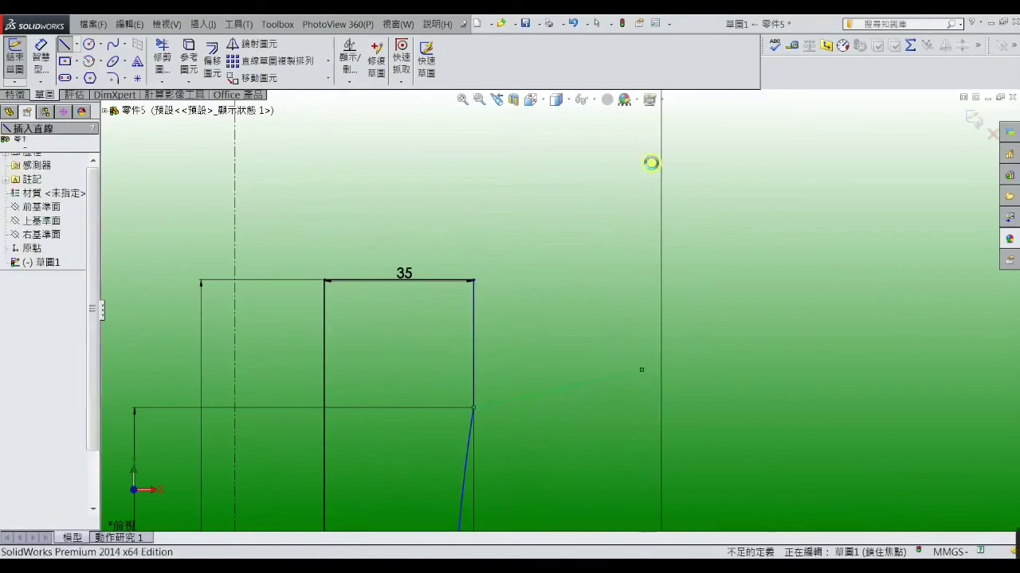
key("Escape")
left_click(597, 380)
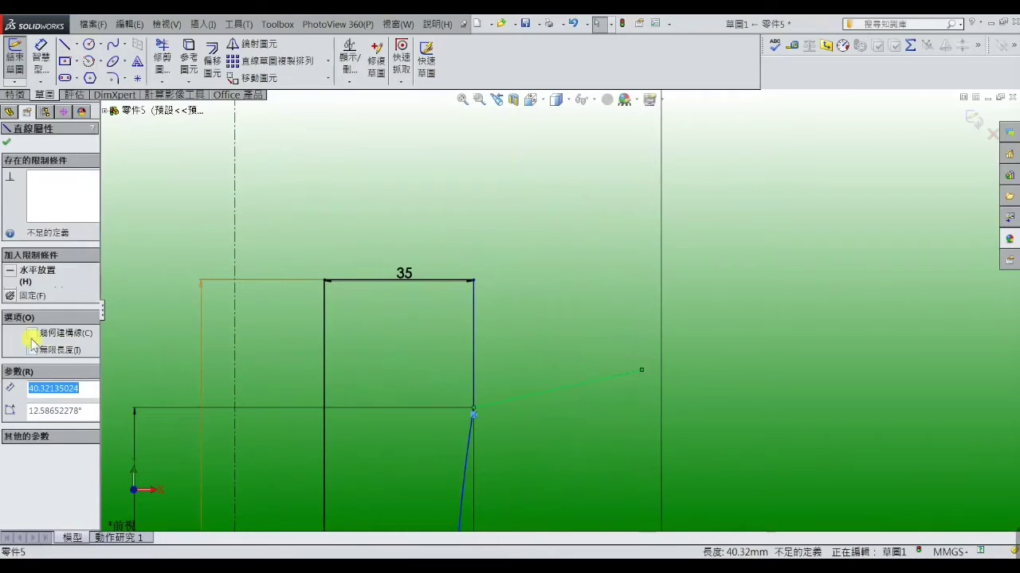
left_click(518, 329)
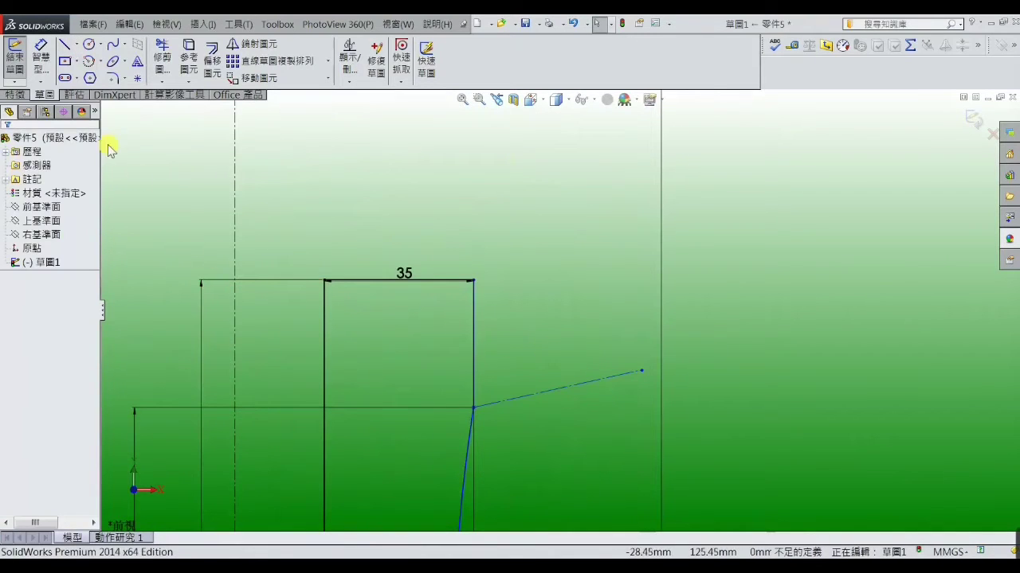
- Dimension the construction line at 70° from the vertical edge
left_click(43, 69)
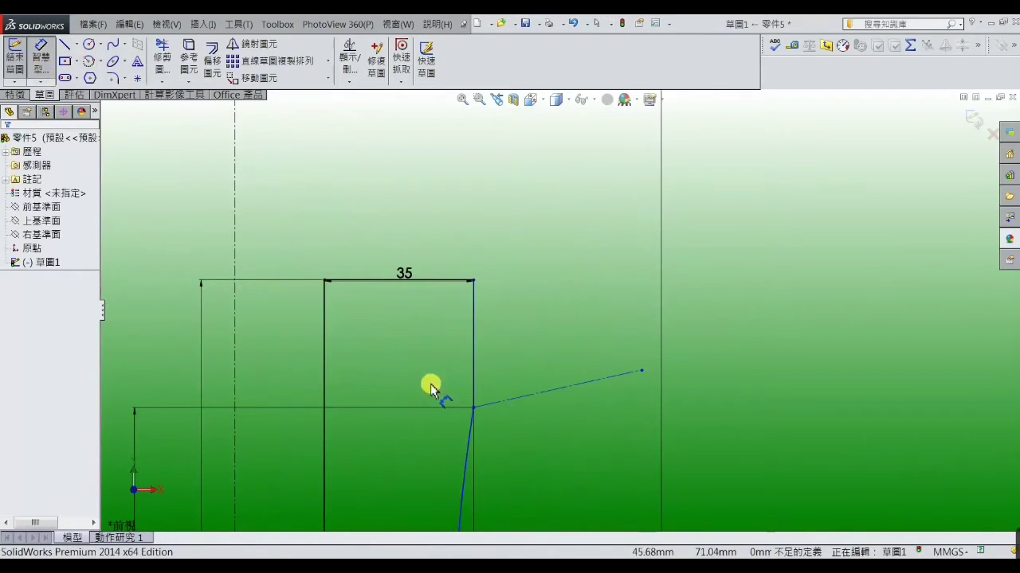
left_click(546, 393)
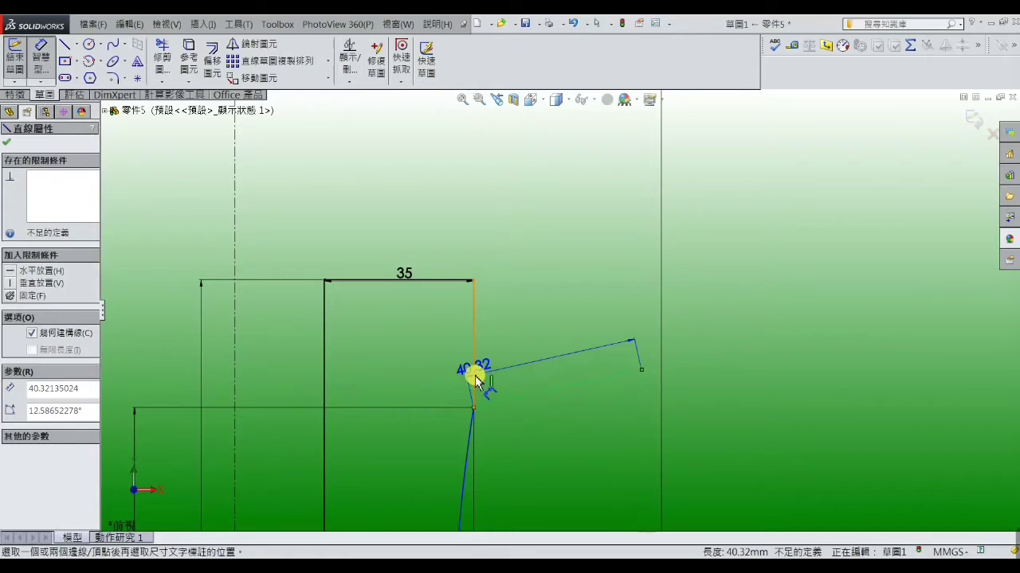
left_click(476, 381)
left_click(529, 370)
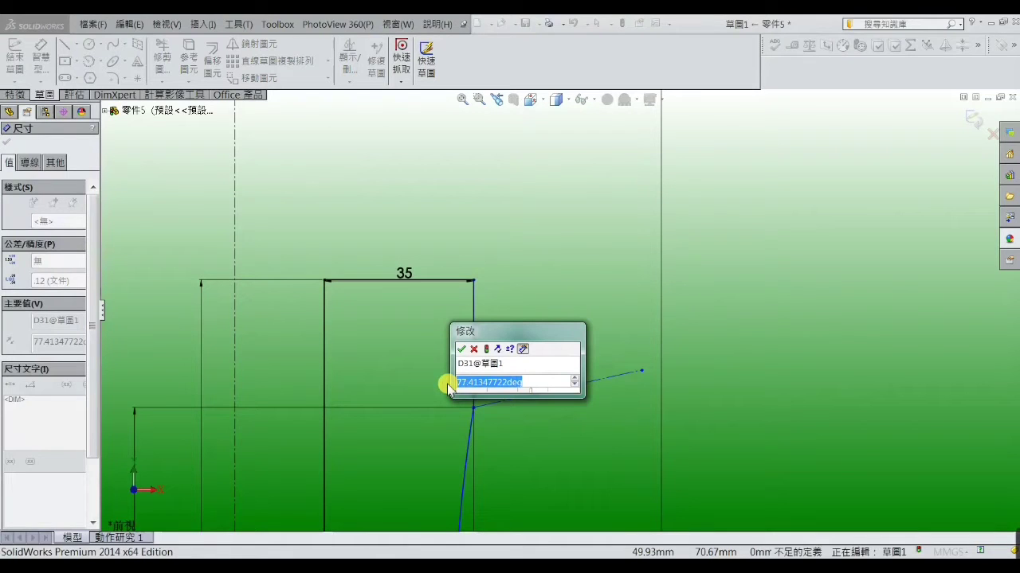
type("70")
key("Return")
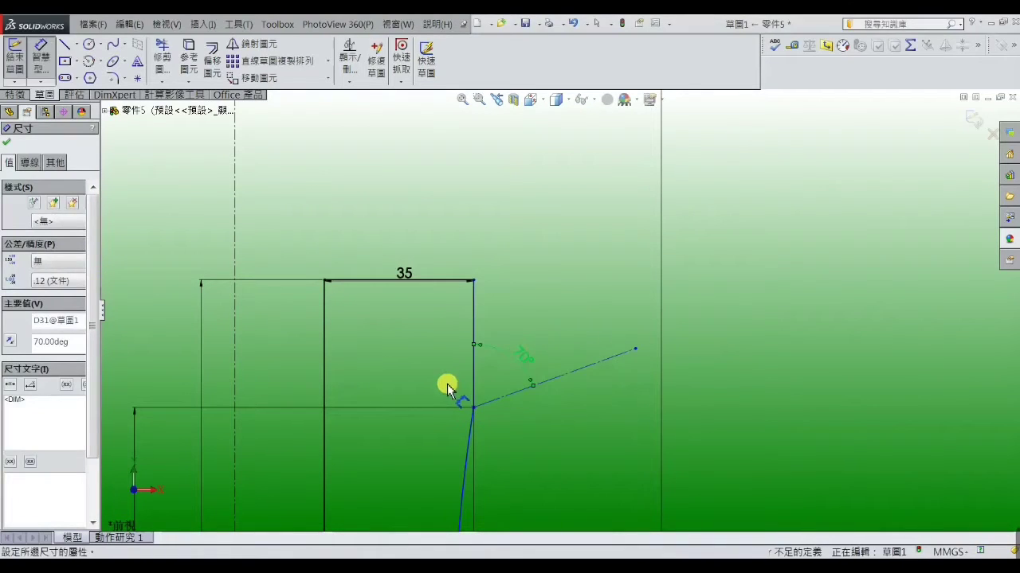
left_click(677, 358)
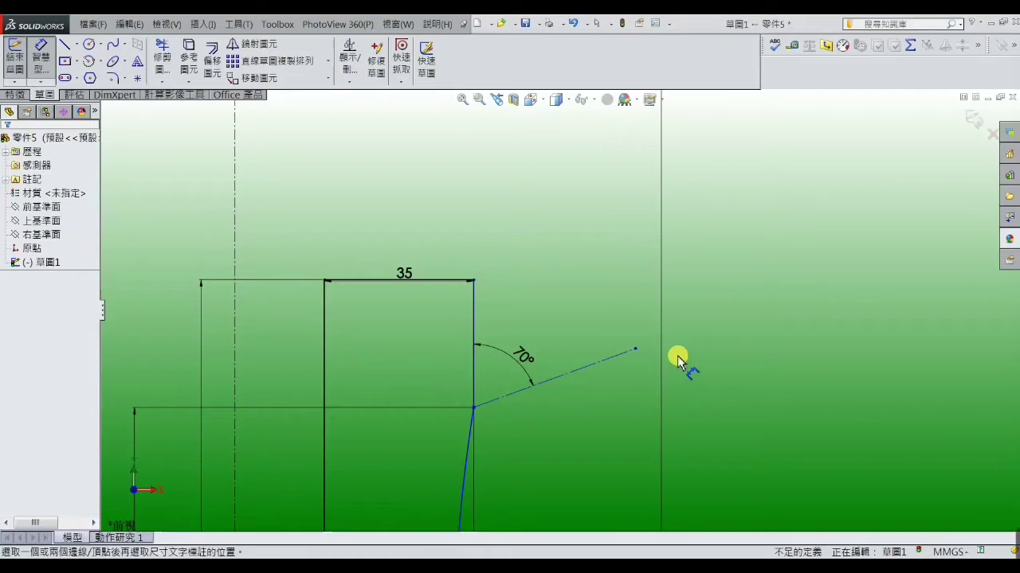
- Move the 35 dimension higher above the profile
scroll(676, 372, "up", 3)
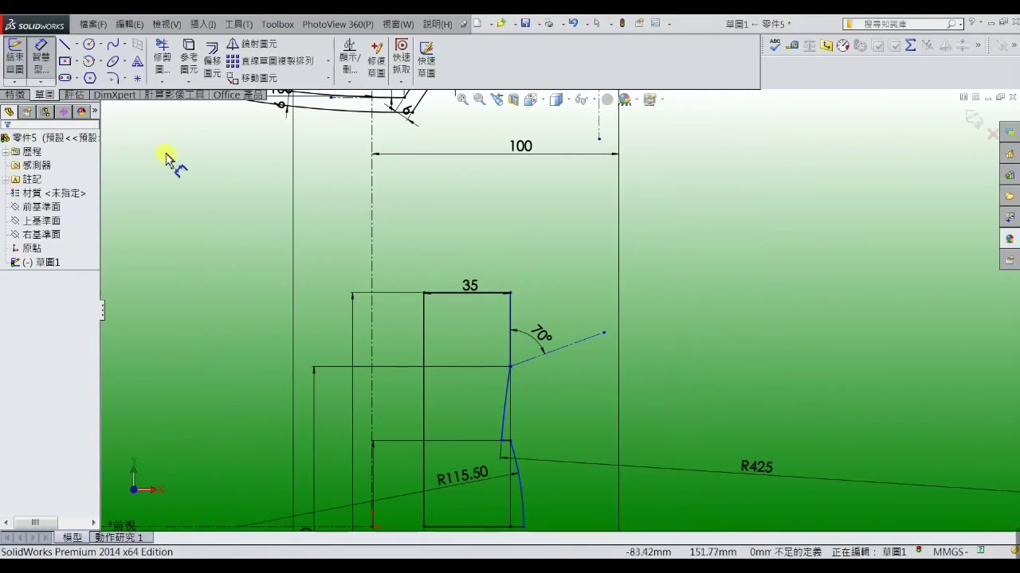
right_click(486, 119)
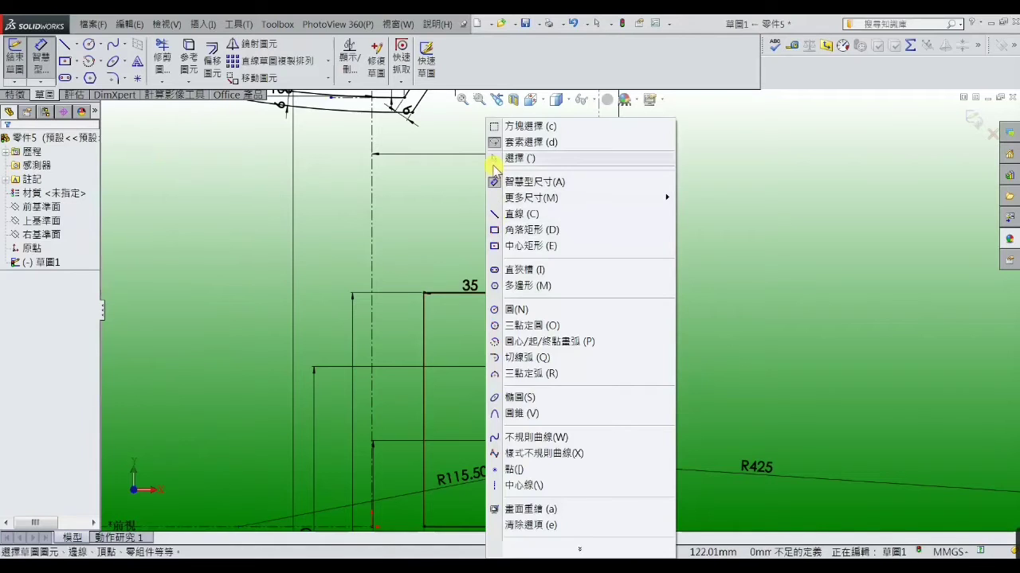
left_click(510, 182)
left_click_drag(466, 283, 467, 250)
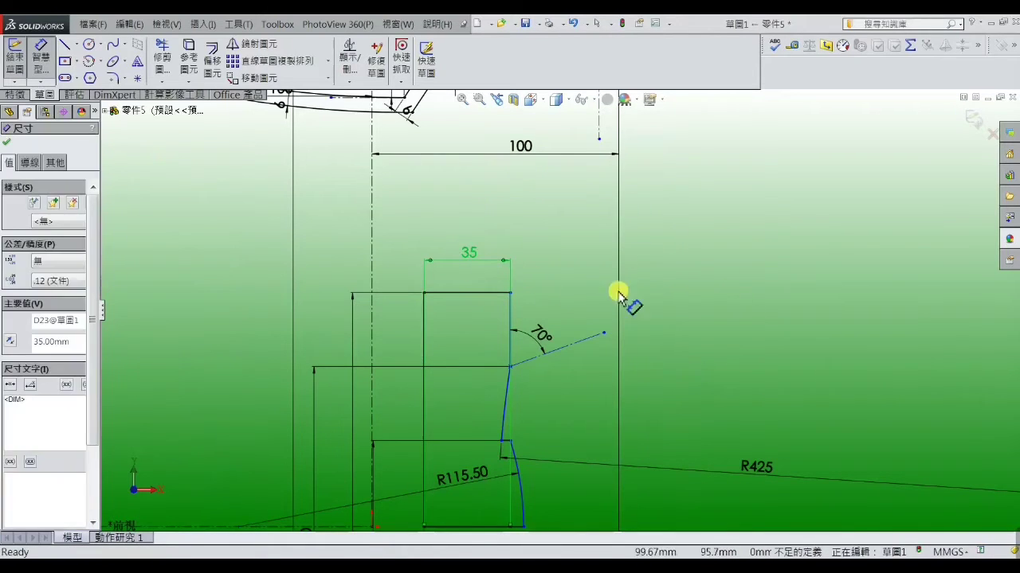
left_click(651, 297)
scroll(573, 392, "up", 2)
scroll(474, 482, "up", 2)
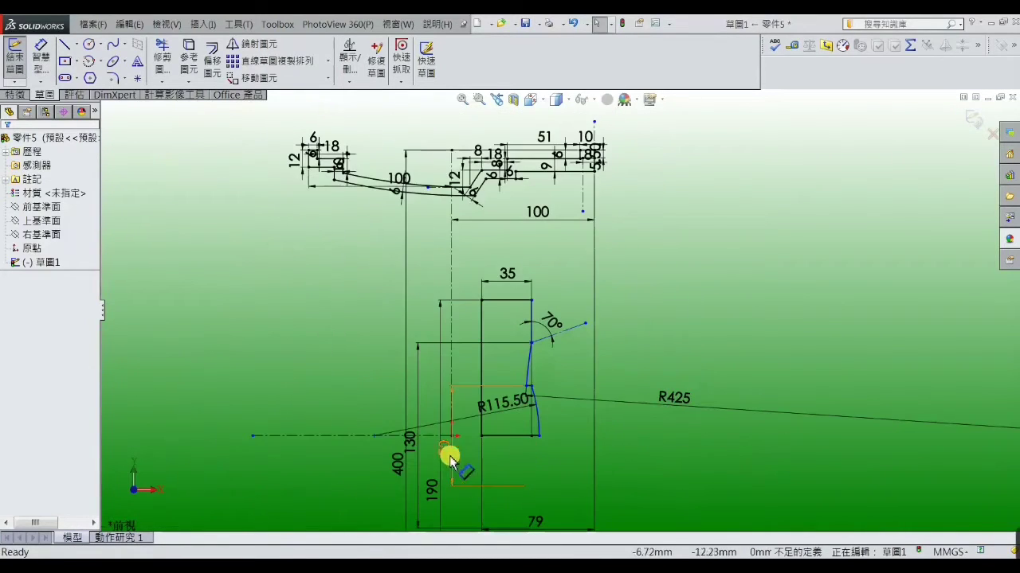
- Drag the 70 height dimension over to sit beside the hub's curved right edge
scroll(540, 438, "down", 3)
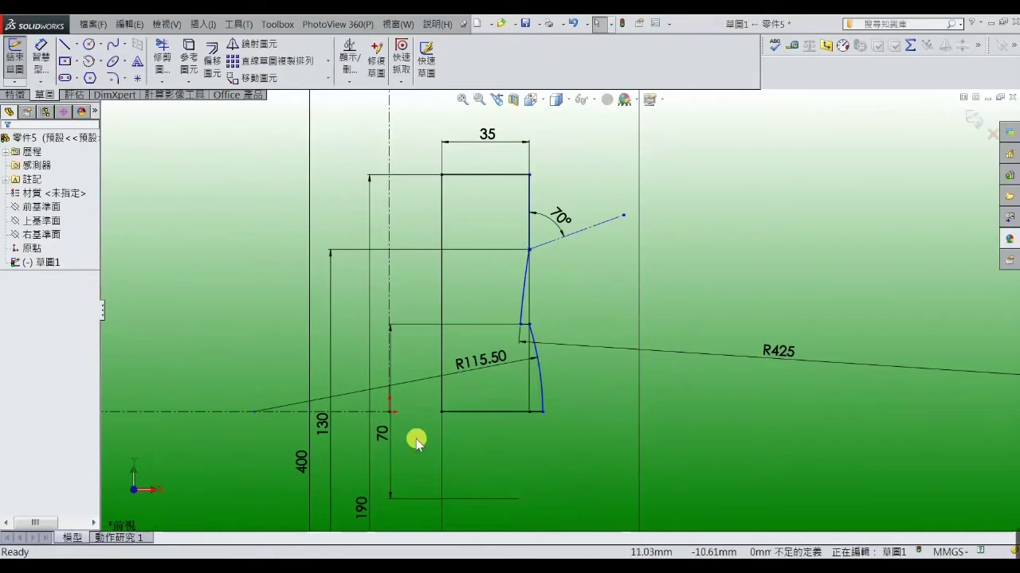
left_click_drag(385, 434, 586, 430)
left_click(589, 428)
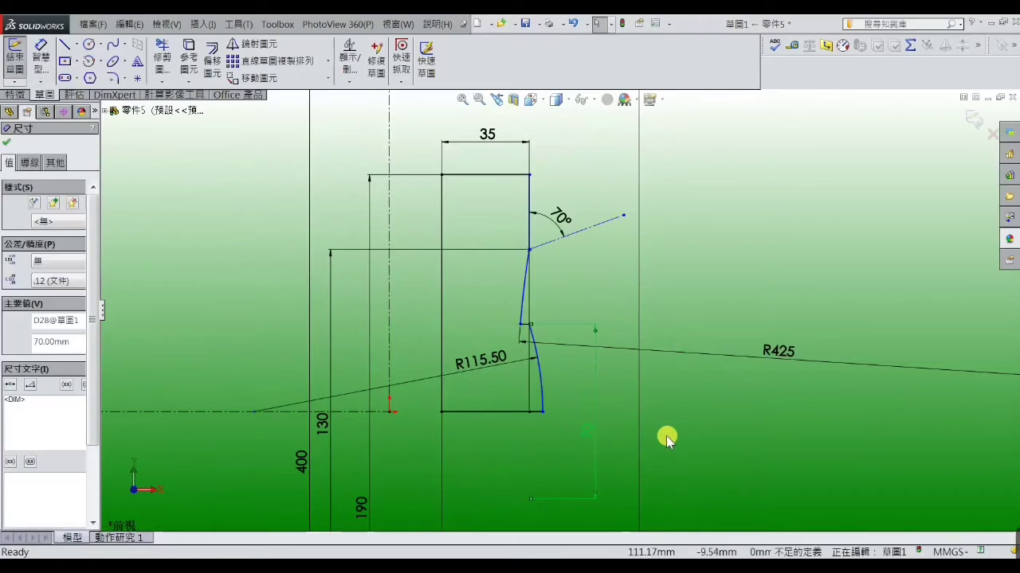
left_click(666, 436)
scroll(647, 348, "up", 2)
scroll(642, 306, "down", 1)
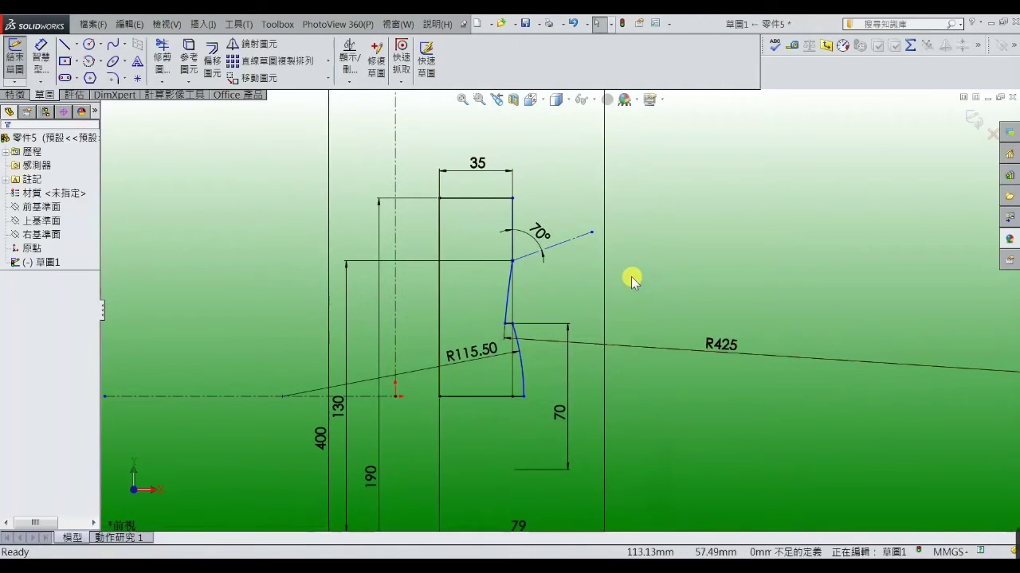
scroll(626, 271, "up", 3)
scroll(611, 213, "down", 1)
scroll(608, 220, "down", 2)
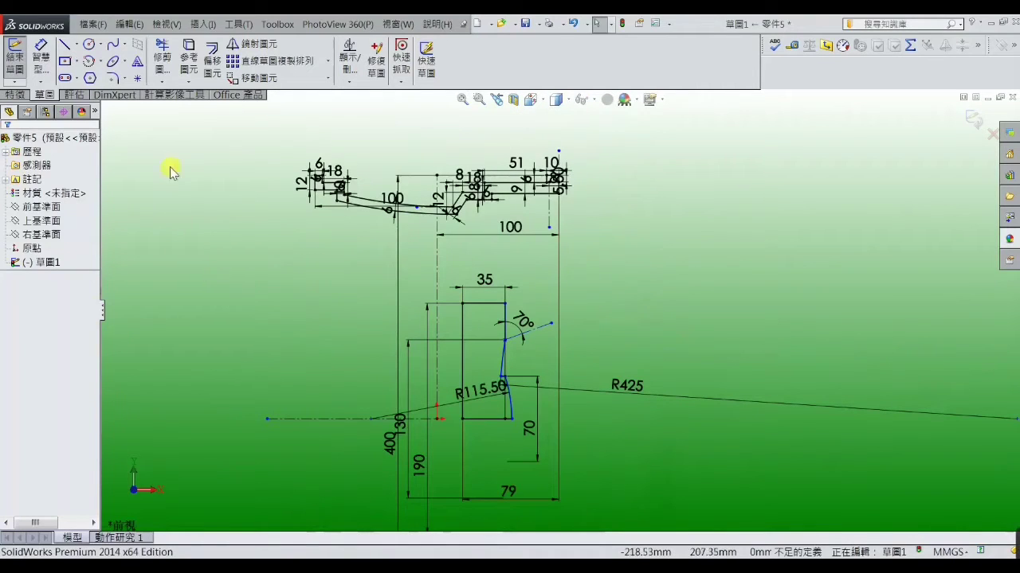
- Draw a spline from the 35-wide hub block's top corner up to the rim's 8 mm step corner
left_click(112, 44)
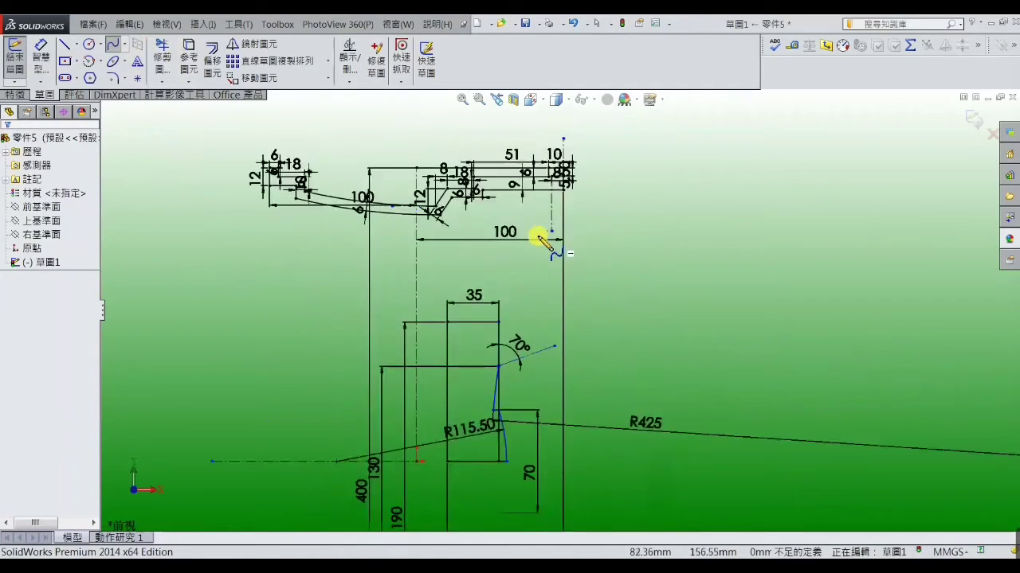
scroll(535, 231, "down", 2)
scroll(539, 211, "down", 2)
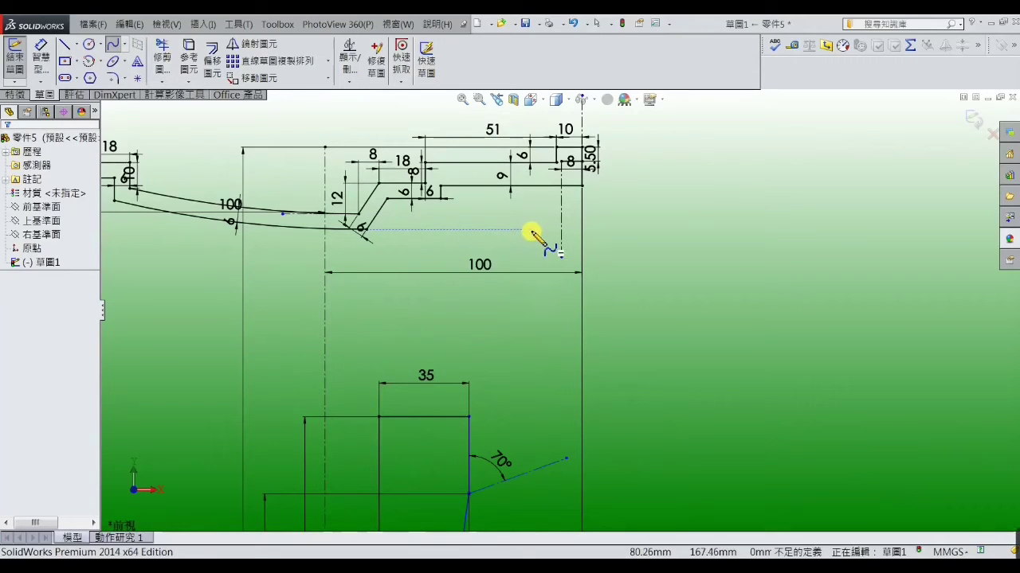
left_click(115, 52)
scroll(513, 311, "up", 1)
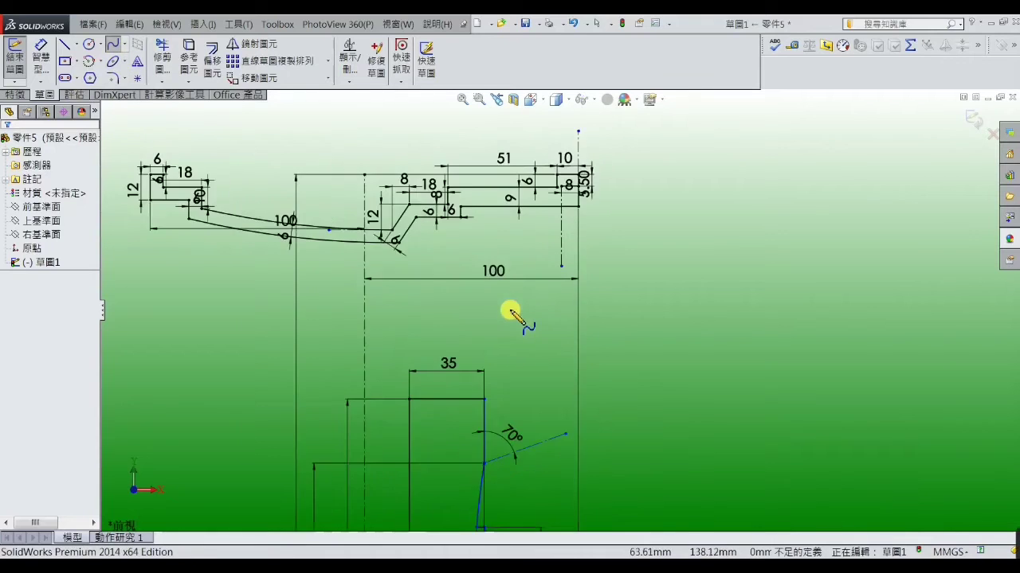
scroll(513, 369, "up", 1)
scroll(512, 369, "down", 2)
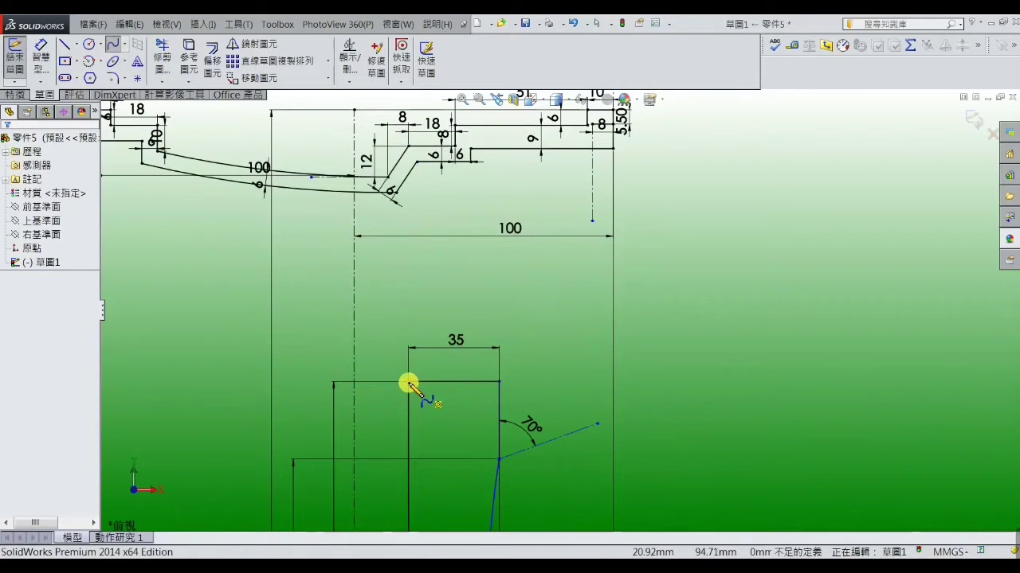
left_click(410, 383)
scroll(592, 153, "down", 2)
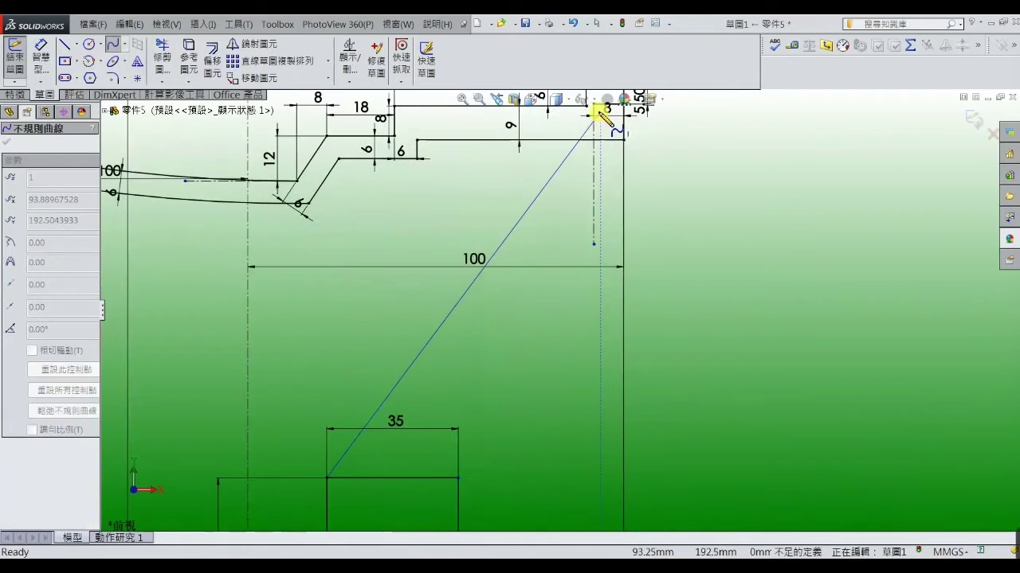
scroll(590, 142, "down", 1)
scroll(589, 143, "up", 2)
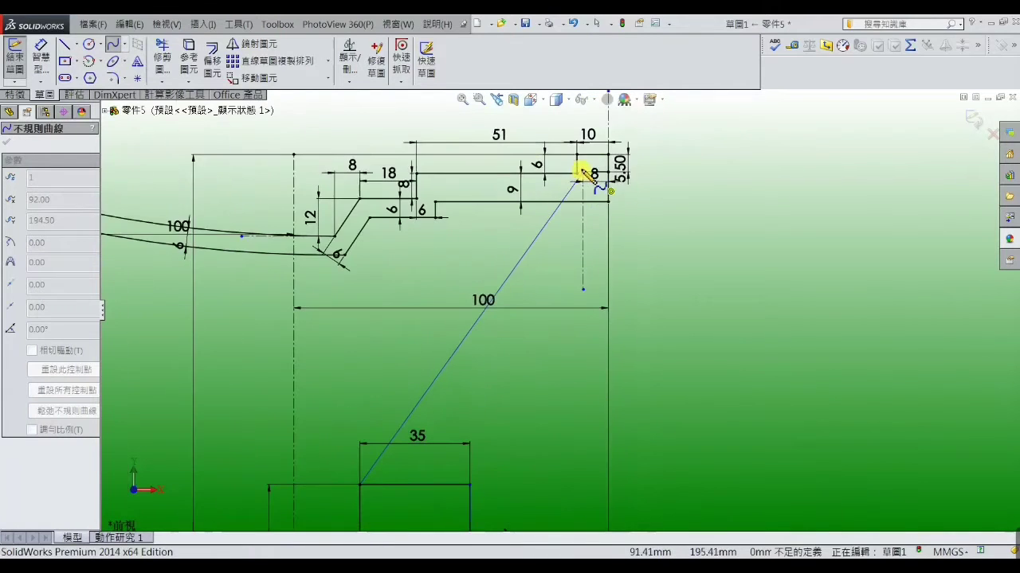
scroll(580, 204, "down", 2)
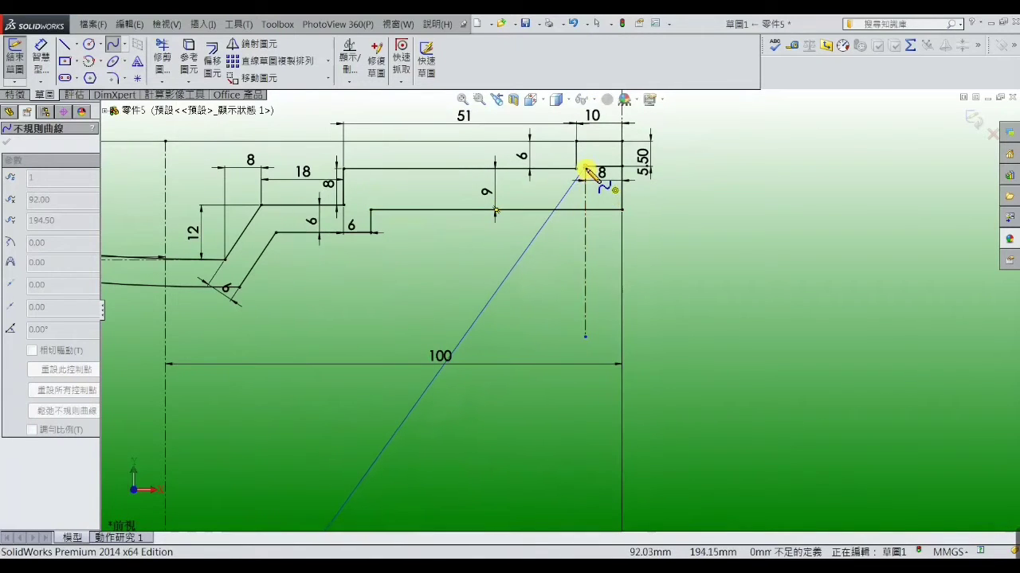
left_click(586, 174)
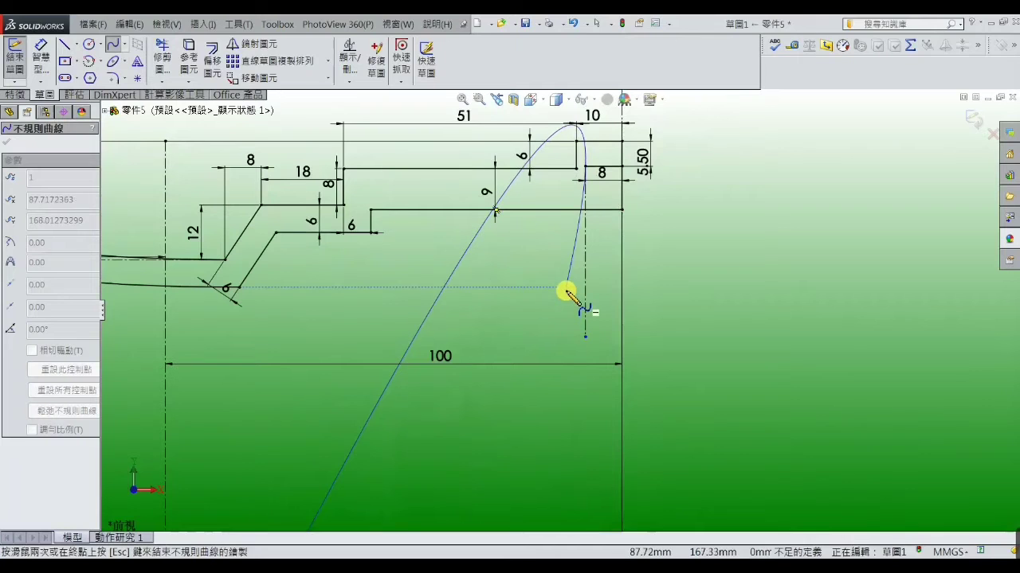
double_click(587, 198)
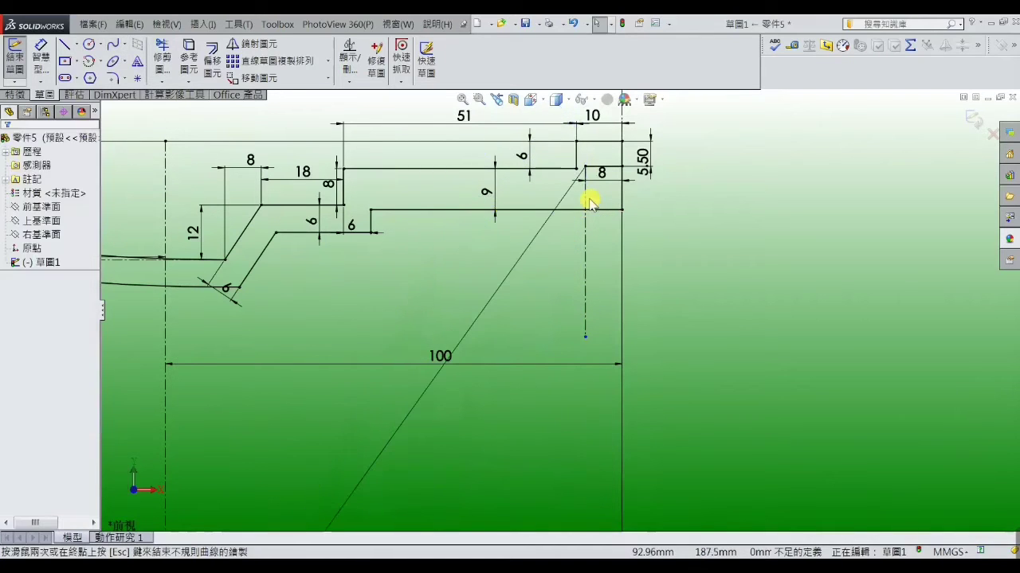
scroll(512, 336, "up", 3)
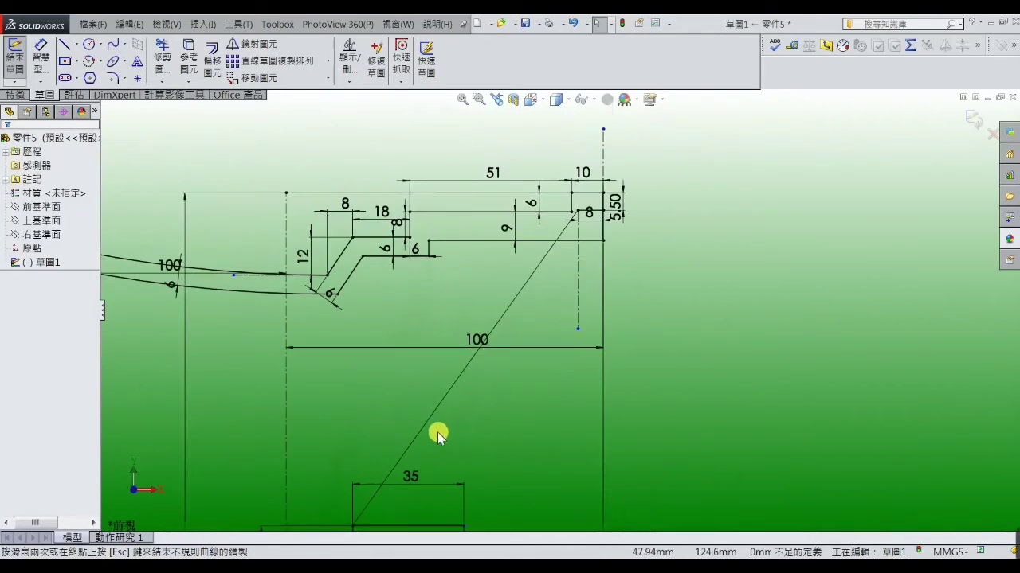
- Move the 100 dimension out of the way and nudge the spline's middle into shape
left_click(462, 371)
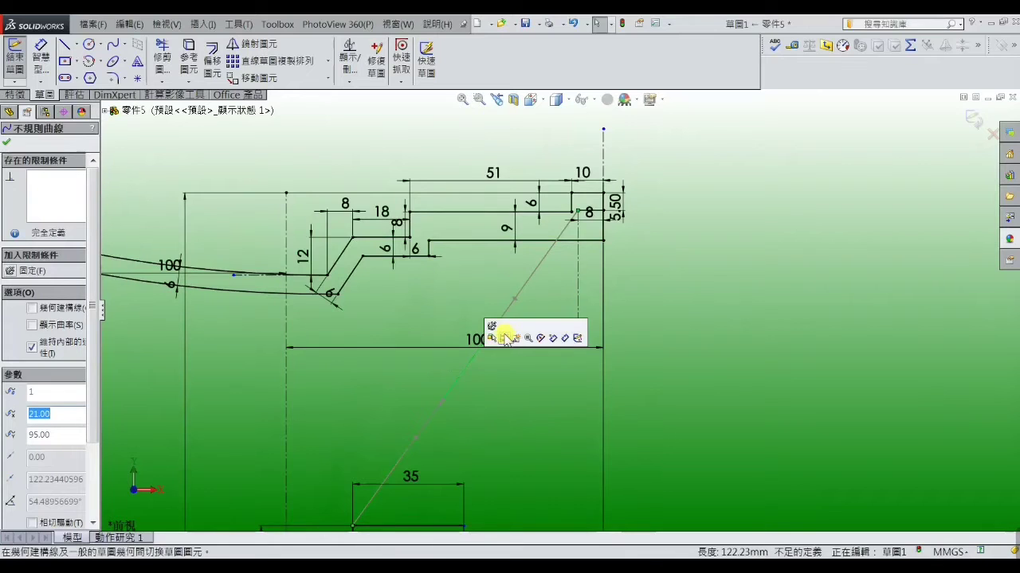
scroll(499, 380, "up", 2)
scroll(511, 344, "down", 2)
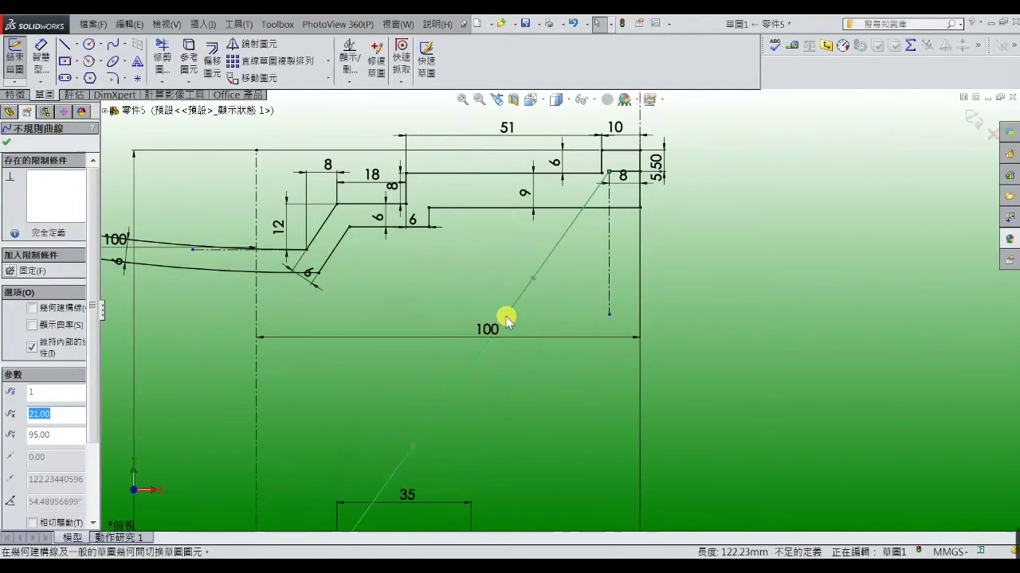
left_click_drag(494, 333, 489, 278)
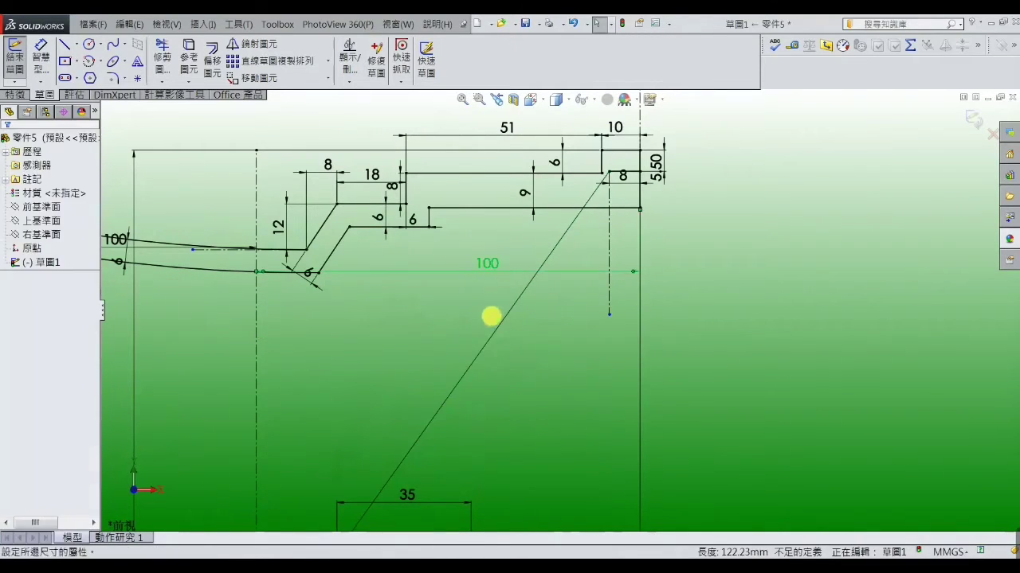
left_click(470, 365)
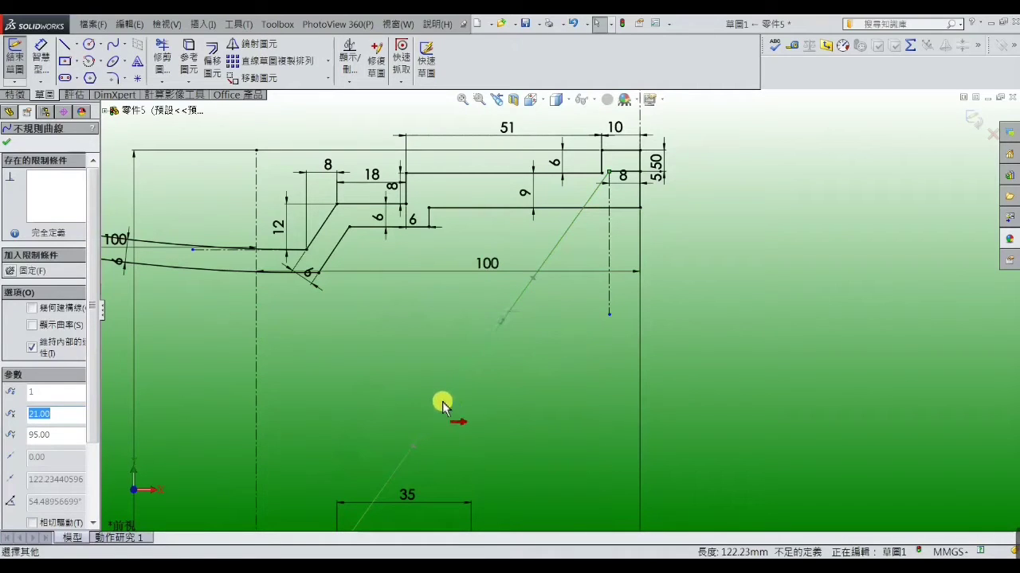
left_click_drag(442, 401, 462, 388)
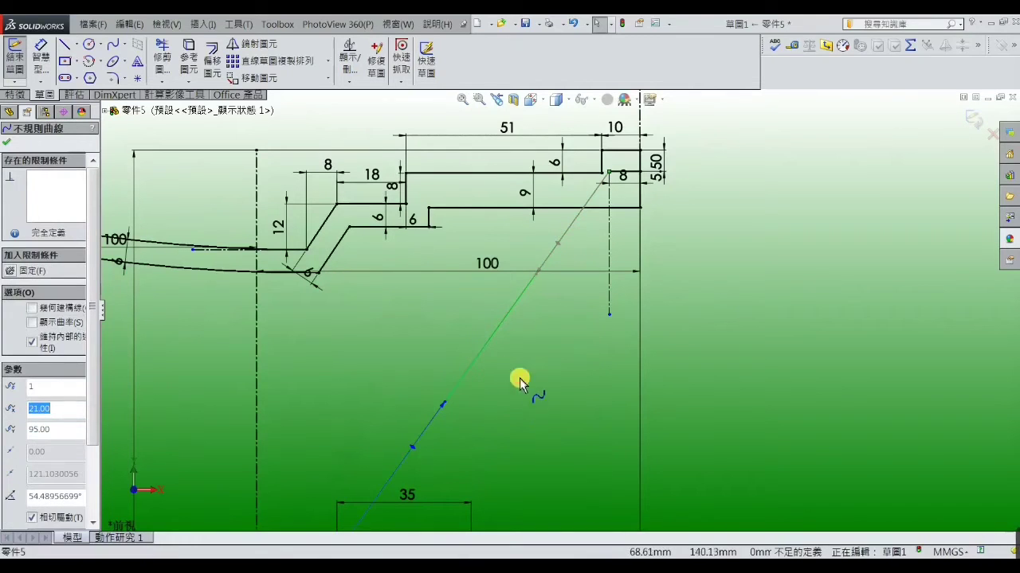
- Drag the spline's tangent handles so it meets the rim vertically and leaves the hub flat and long
left_click(538, 271)
left_click_drag(539, 272, 557, 300)
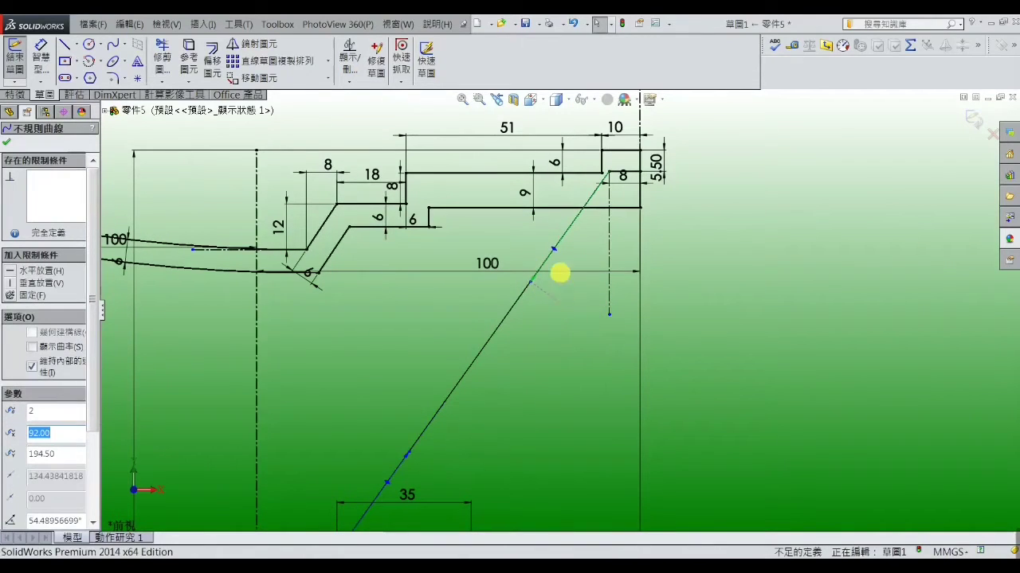
left_click_drag(553, 253, 607, 363)
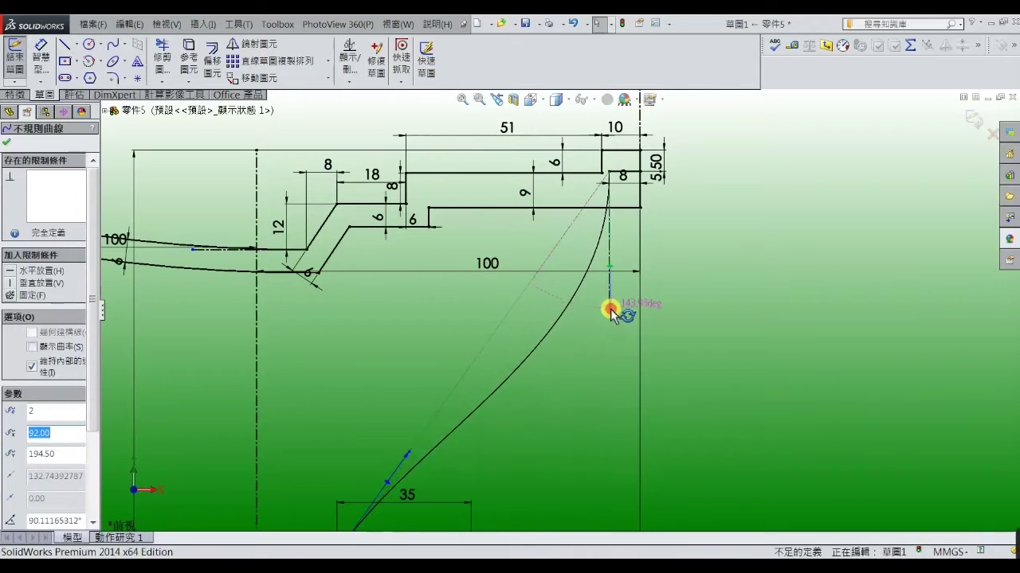
scroll(493, 410, "up", 3)
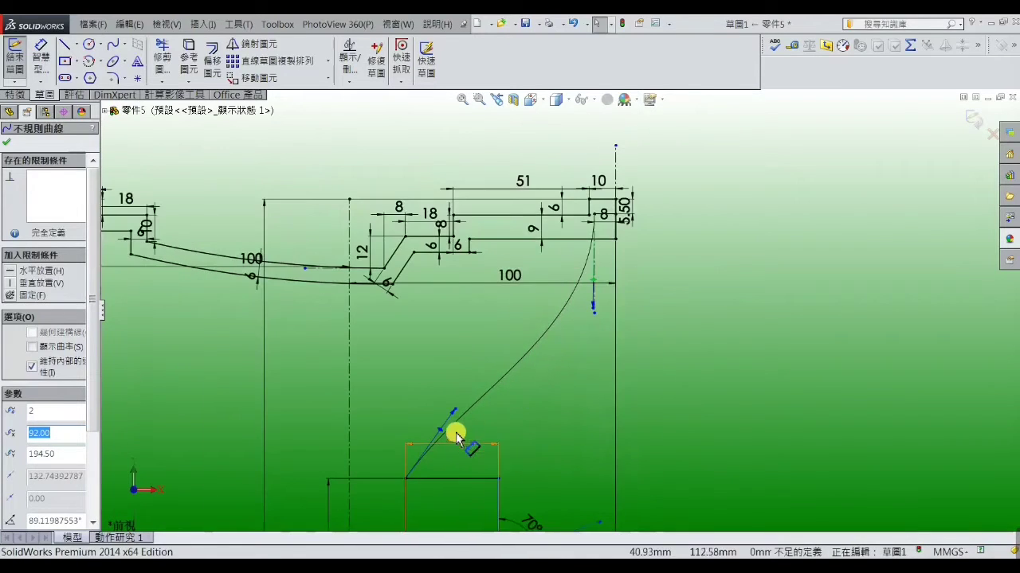
left_click(448, 430)
left_click_drag(448, 430, 531, 479)
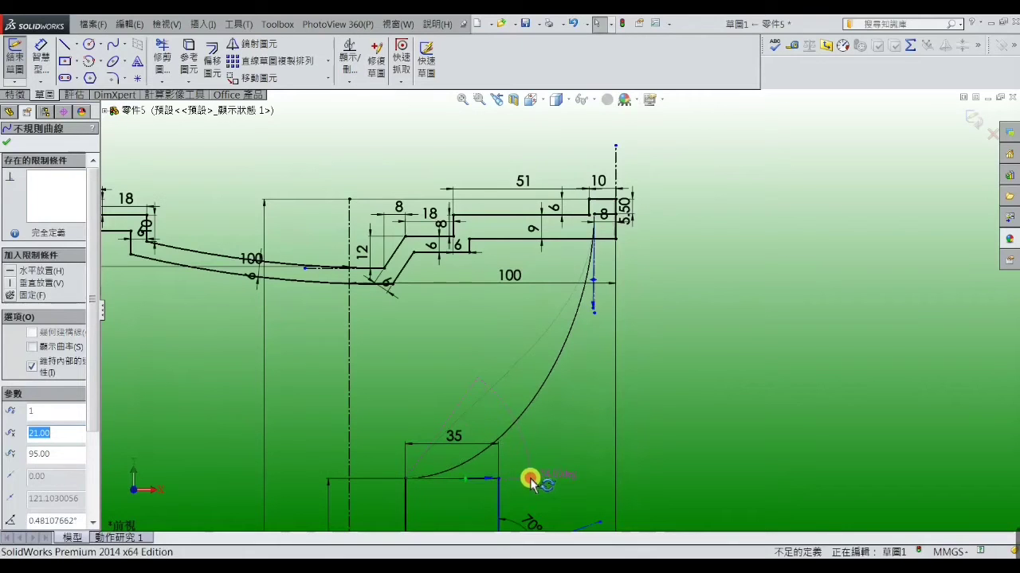
scroll(489, 471, "down", 2)
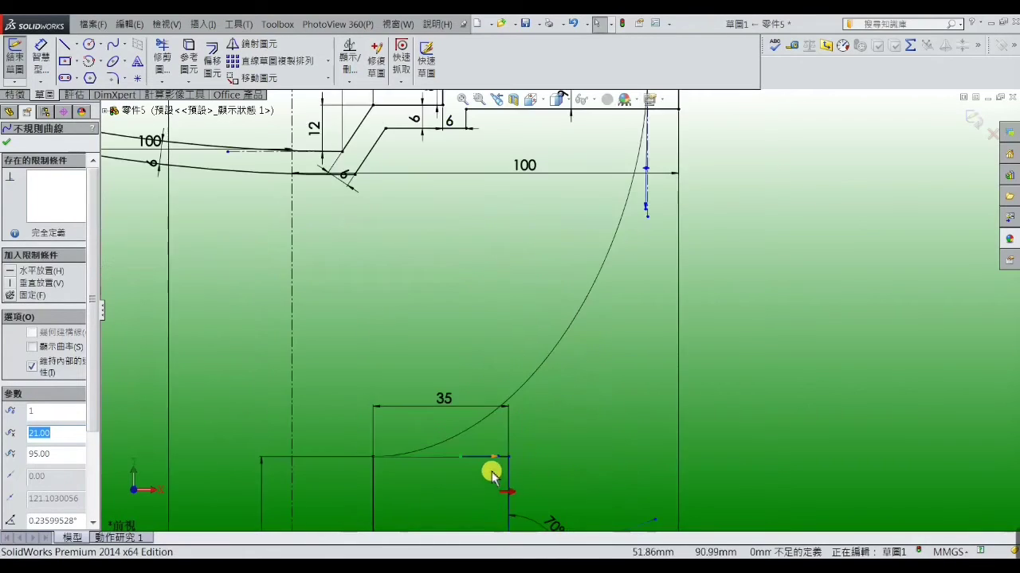
scroll(499, 446, "down", 2)
scroll(520, 425, "down", 2)
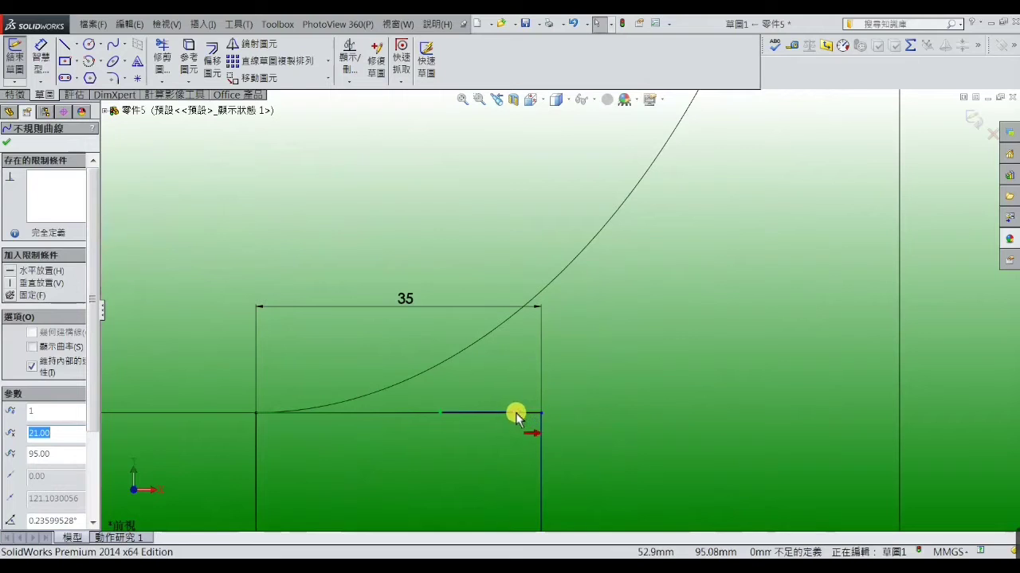
mouse_move(516, 416)
left_mouse_down()
mouse_move(638, 416)
mouse_move(648, 426)
mouse_move(683, 413)
left_mouse_up()
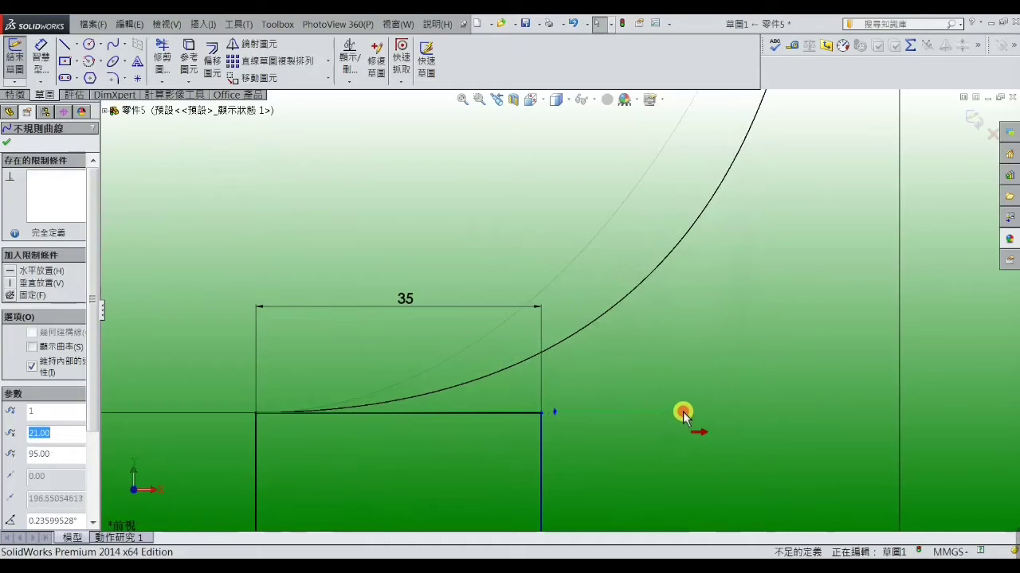
- Make the spline's lower tangent collinear with the hub block's horizontal line
left_click(655, 387)
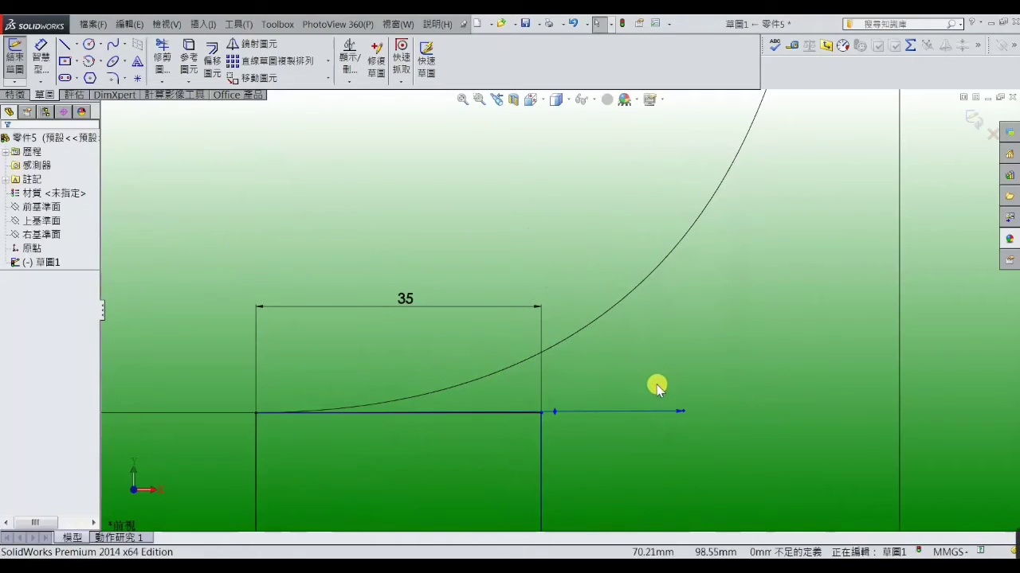
scroll(623, 382, "up", 2)
scroll(573, 381, "down", 1)
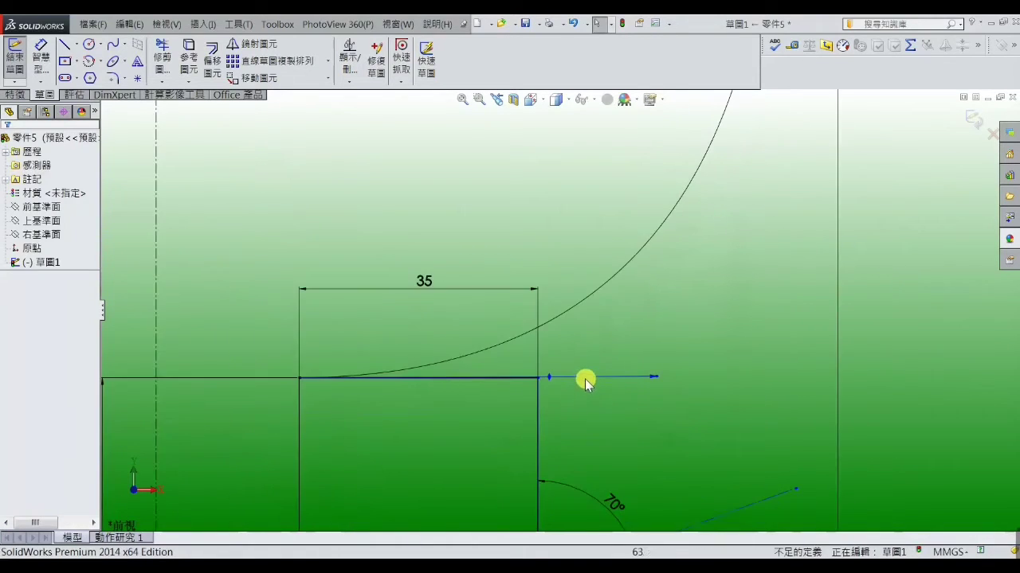
left_click(653, 379)
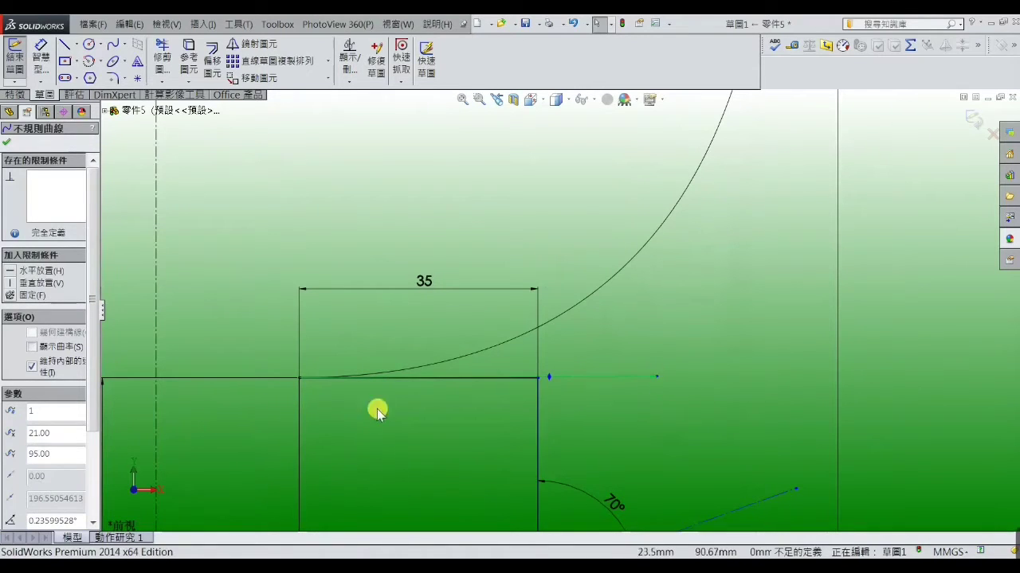
left_click(548, 379)
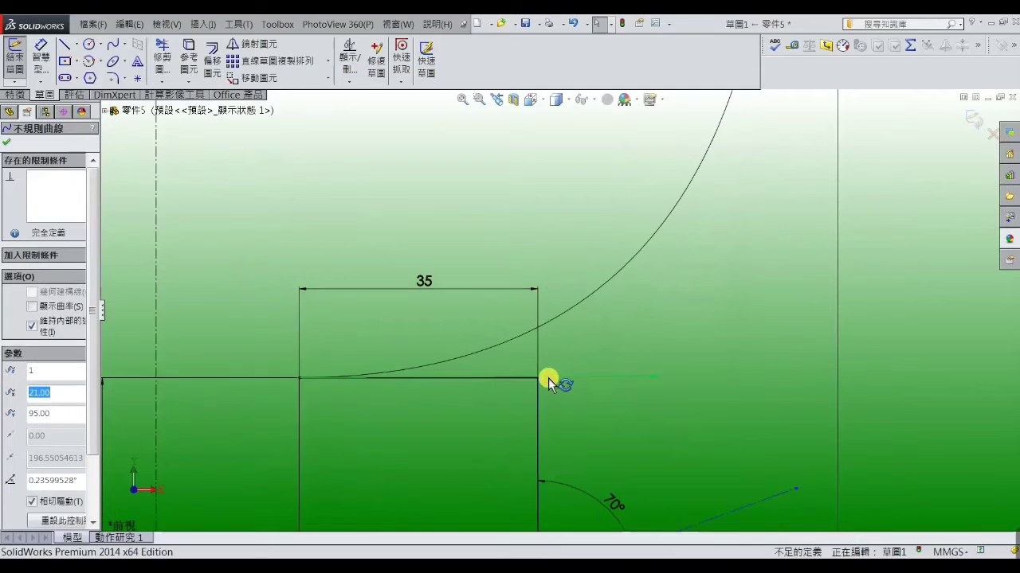
scroll(544, 379, "down", 3)
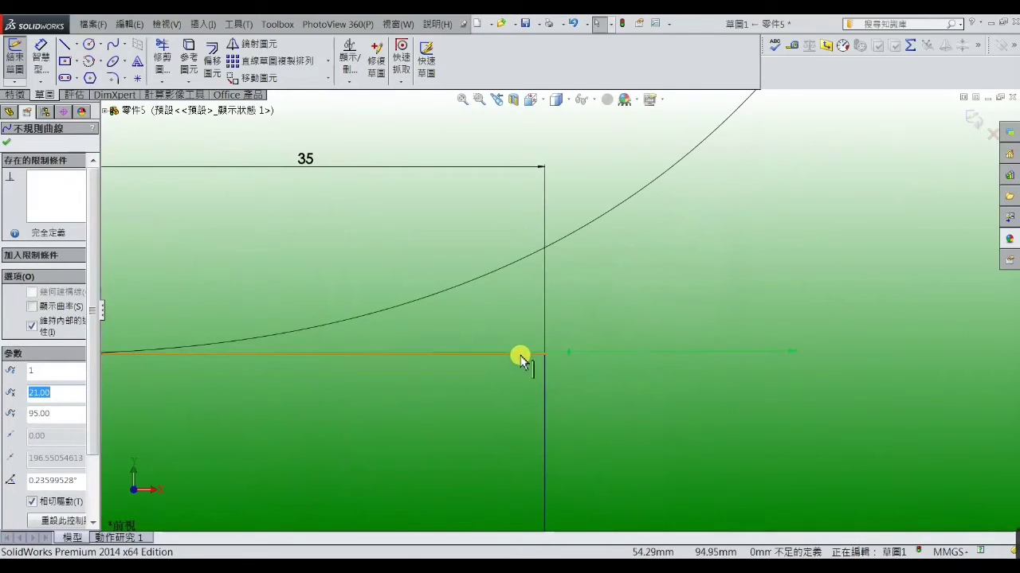
left_click(520, 355, "ctrl")
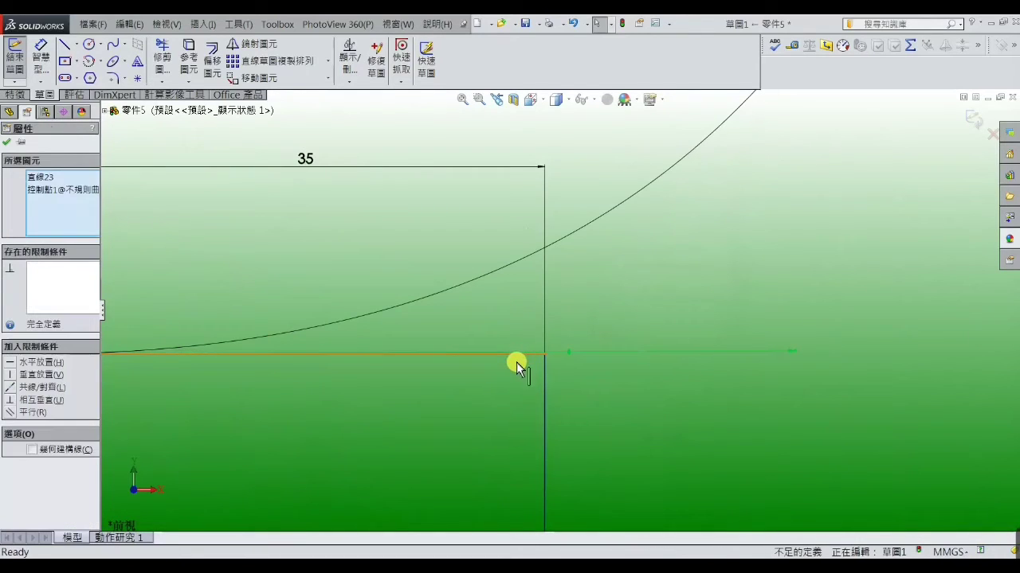
left_click(12, 388)
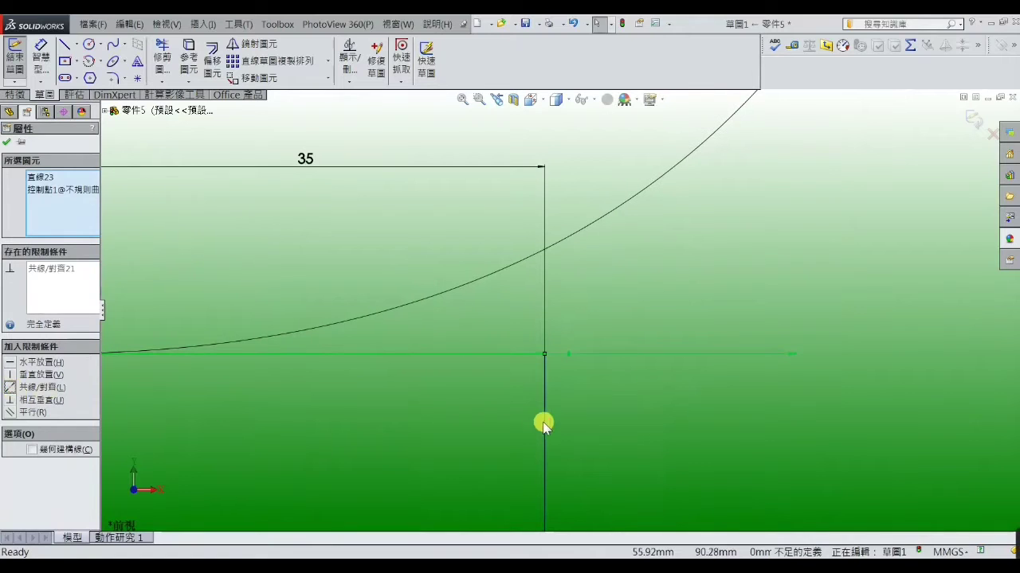
- Lock the spline's top tangent vertical against the construction line at the rim
left_click(544, 420)
scroll(642, 372, "up", 3)
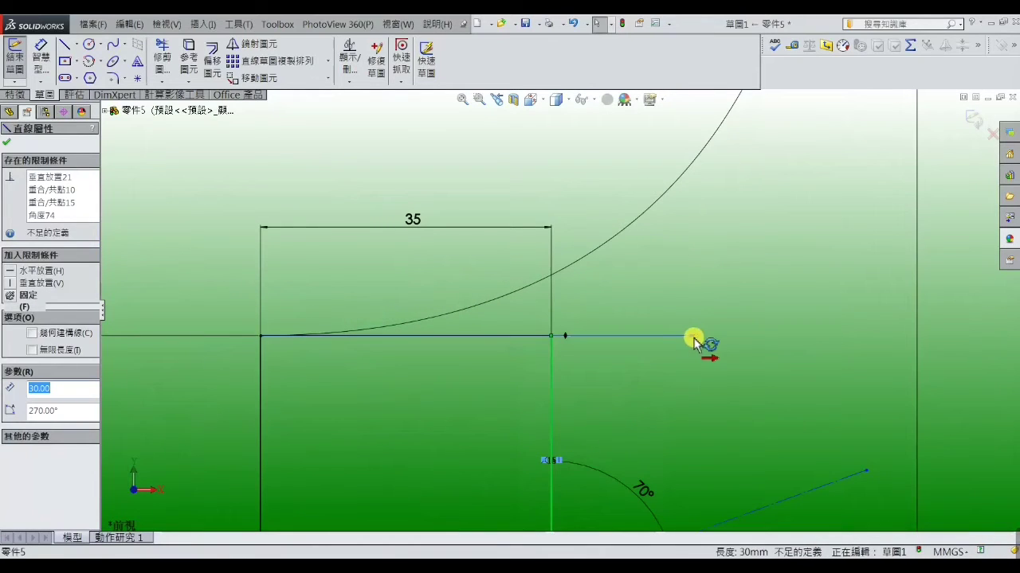
left_click(695, 338)
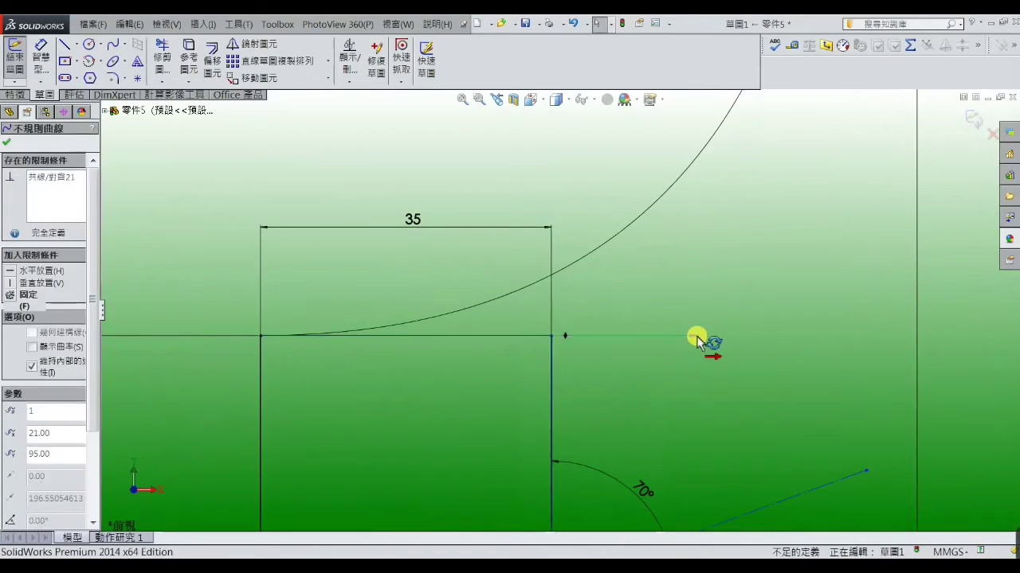
key("Escape")
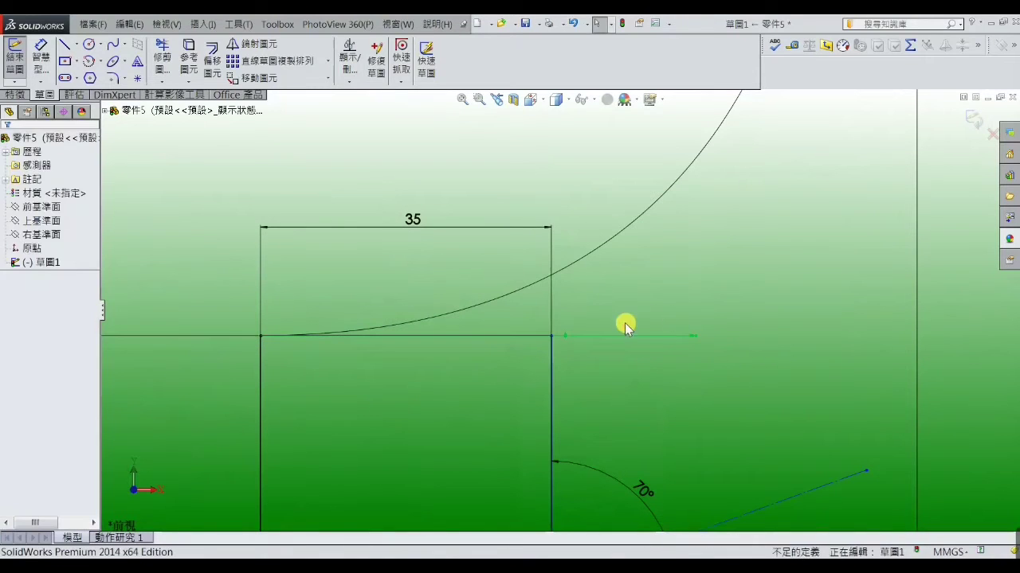
left_click(566, 339)
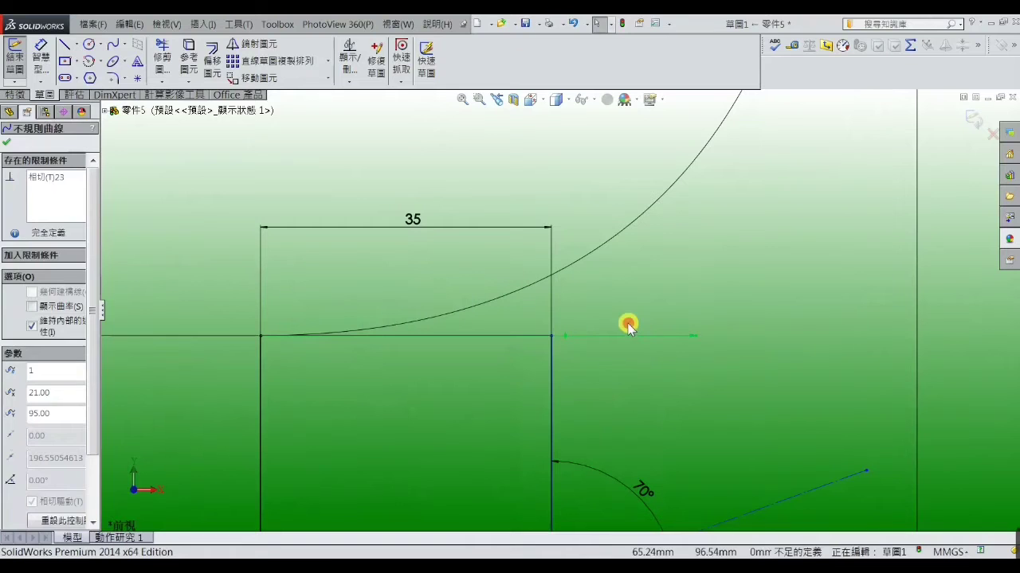
key("Escape")
scroll(717, 249, "up", 5)
scroll(717, 249, "up", 2)
scroll(644, 220, "down", 1)
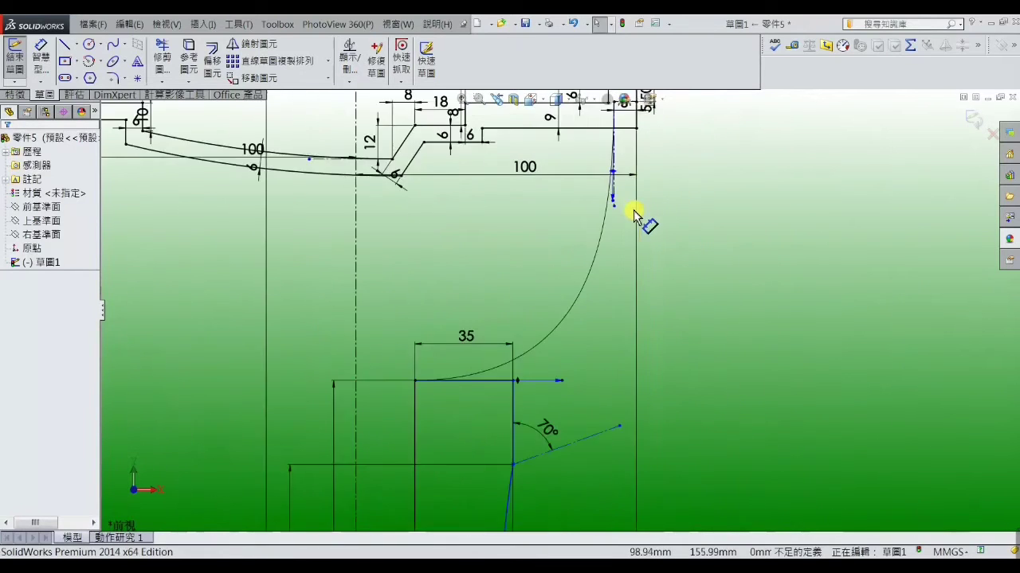
scroll(633, 228, "down", 2)
scroll(607, 199, "down", 2)
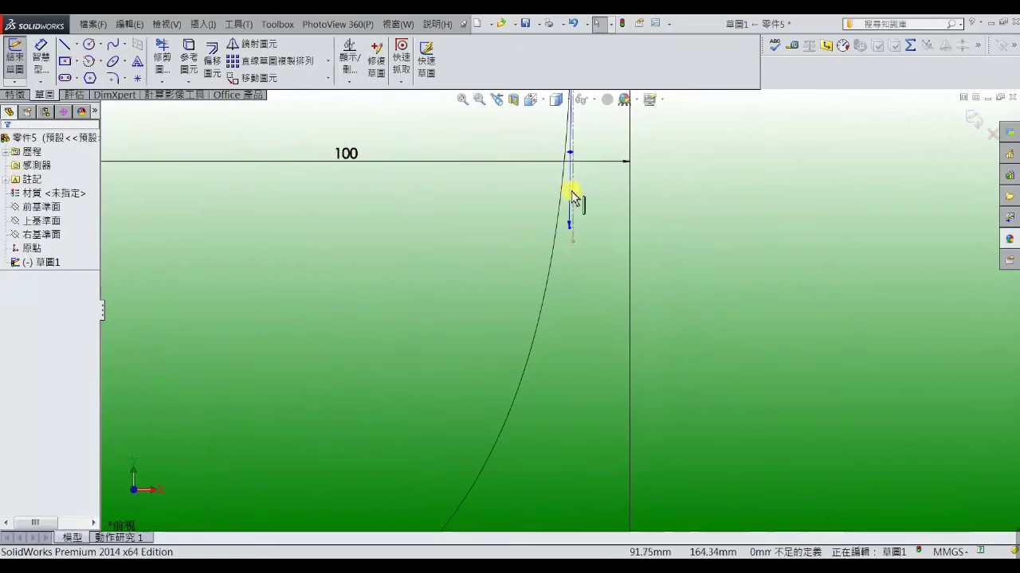
left_click(568, 195)
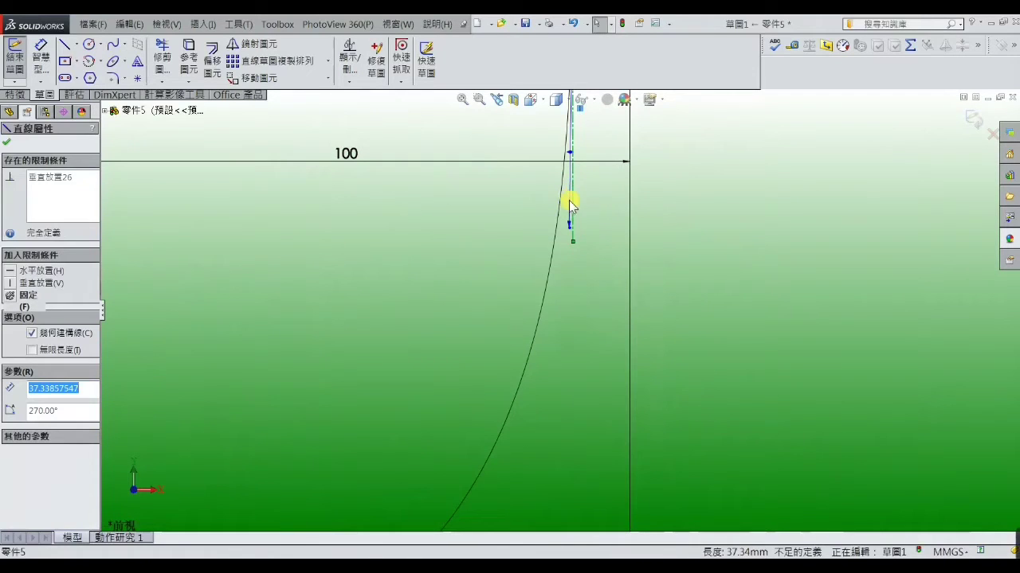
left_click(570, 155, "ctrl")
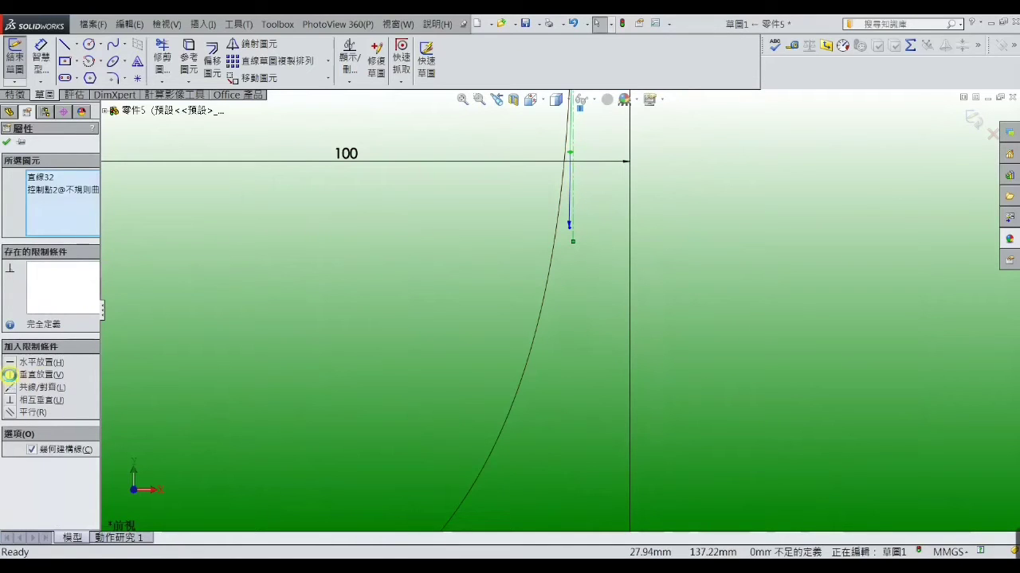
left_click(250, 353)
- Pull the spline point up toward the 100 dimension line to sweep the curve
scroll(423, 330, "up", 2)
scroll(580, 274, "up", 1)
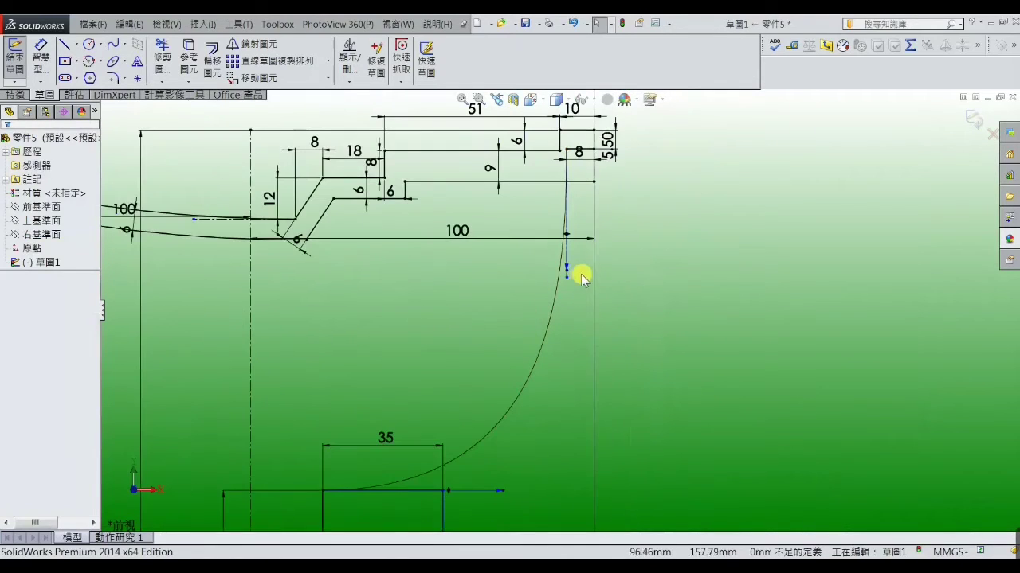
left_click(566, 270)
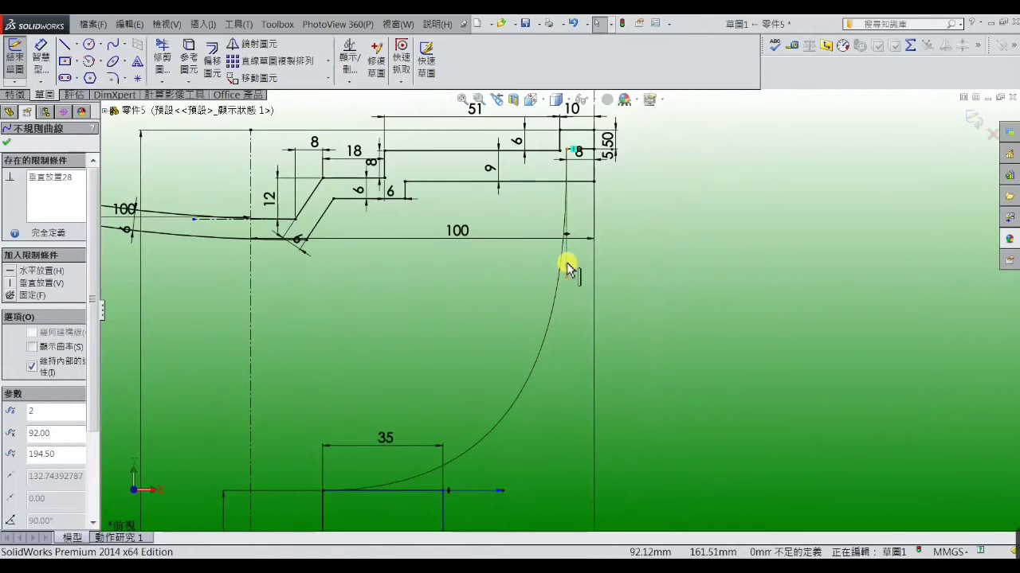
left_click_drag(567, 271, 566, 239)
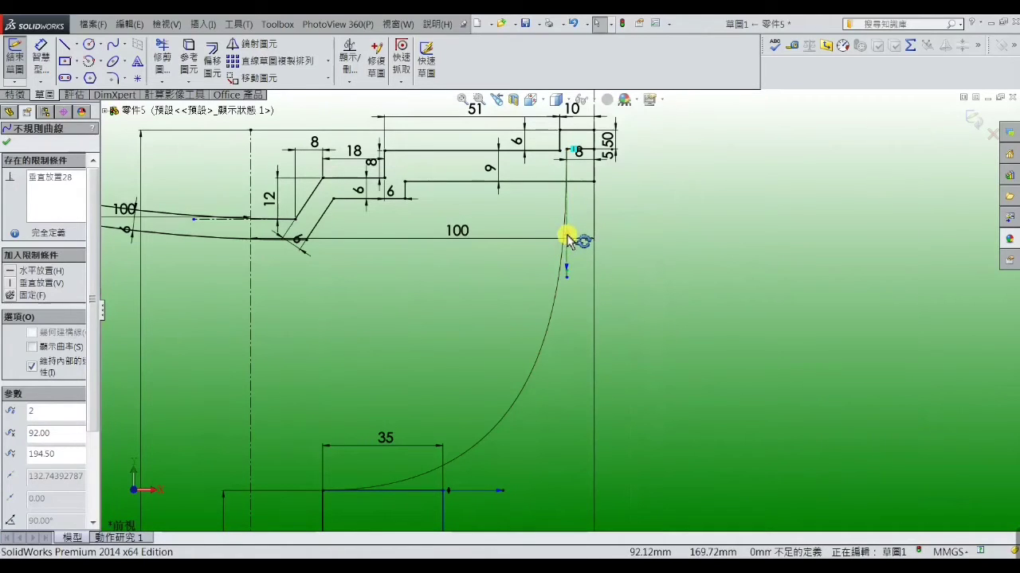
left_click(558, 371)
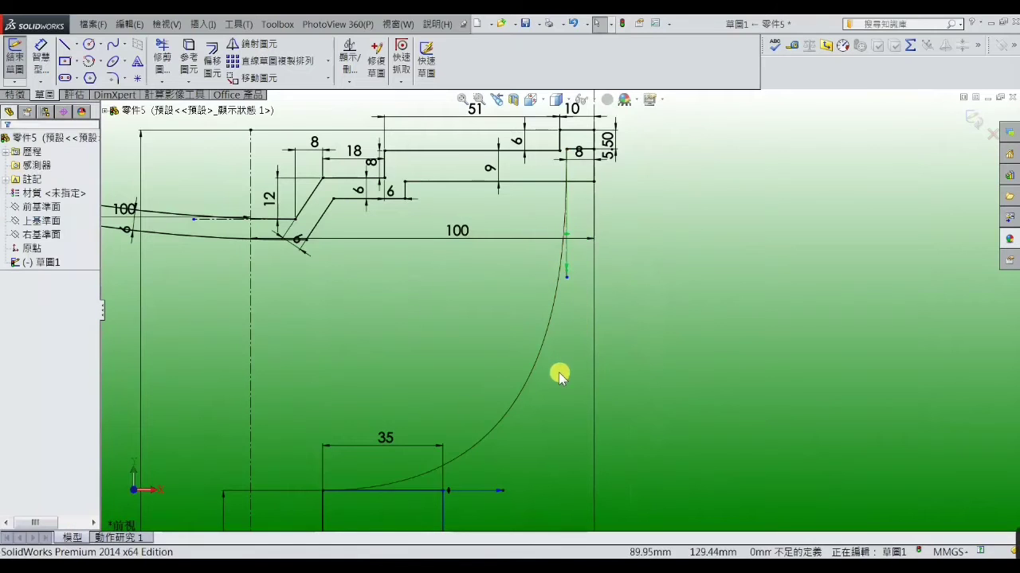
scroll(561, 372, "up", 3)
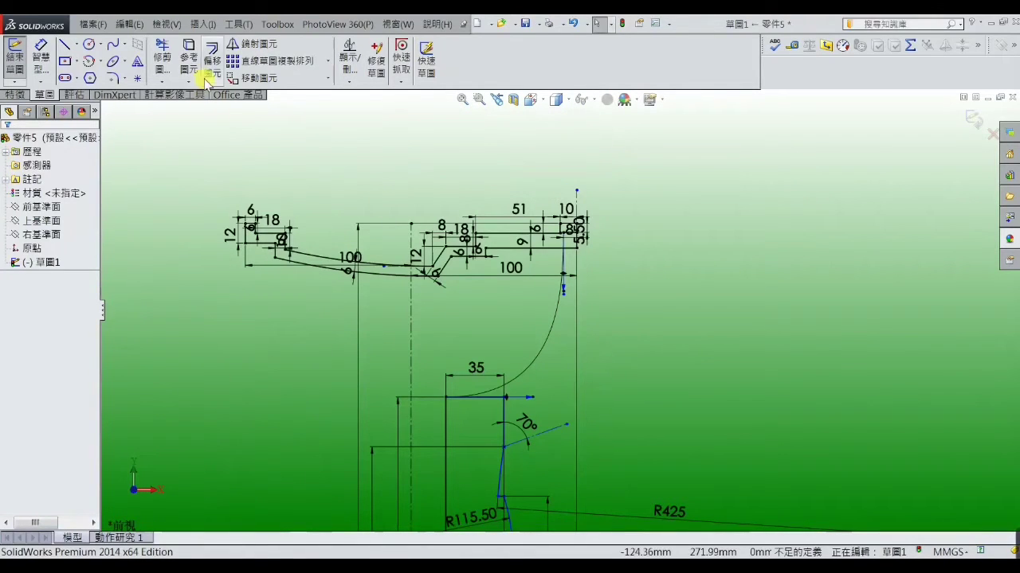
- Draw a second spline from the 70° line's end up to the rim's outer corner
left_click(112, 44)
scroll(529, 438, "down", 3)
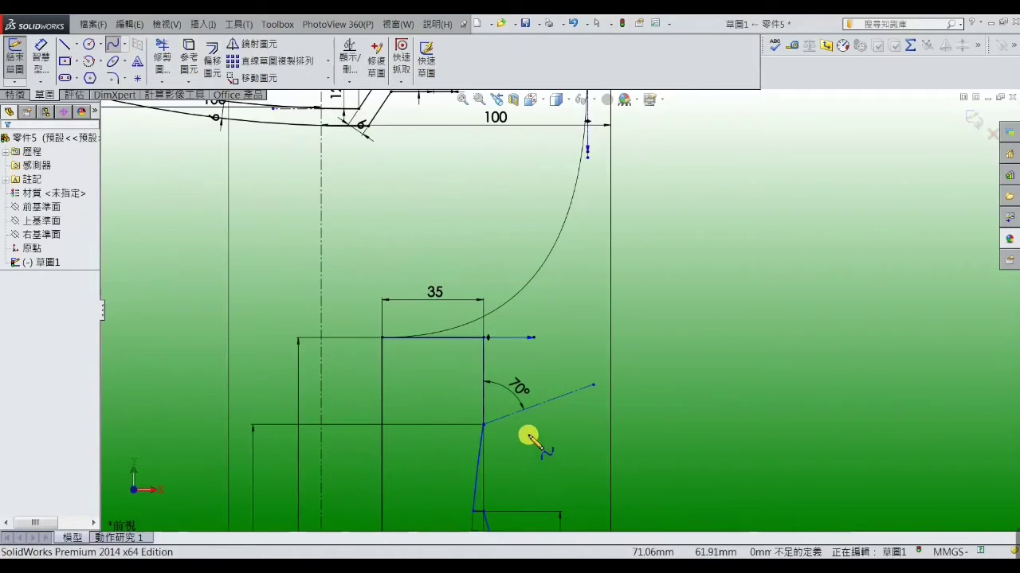
left_click(484, 424)
scroll(613, 199, "up", 2)
scroll(613, 199, "down", 1)
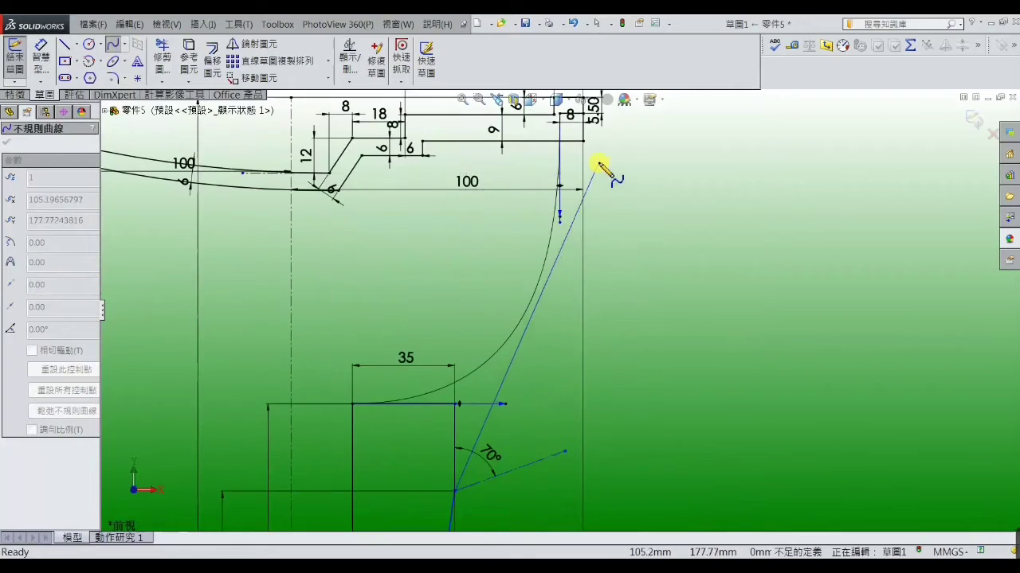
scroll(603, 164, "down", 1)
scroll(600, 171, "down", 1)
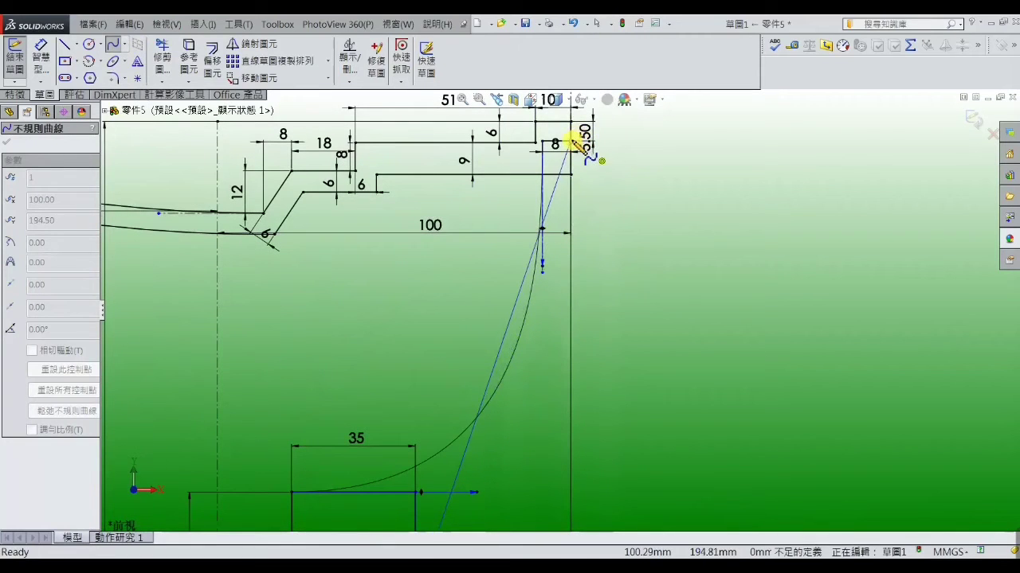
left_click(572, 142)
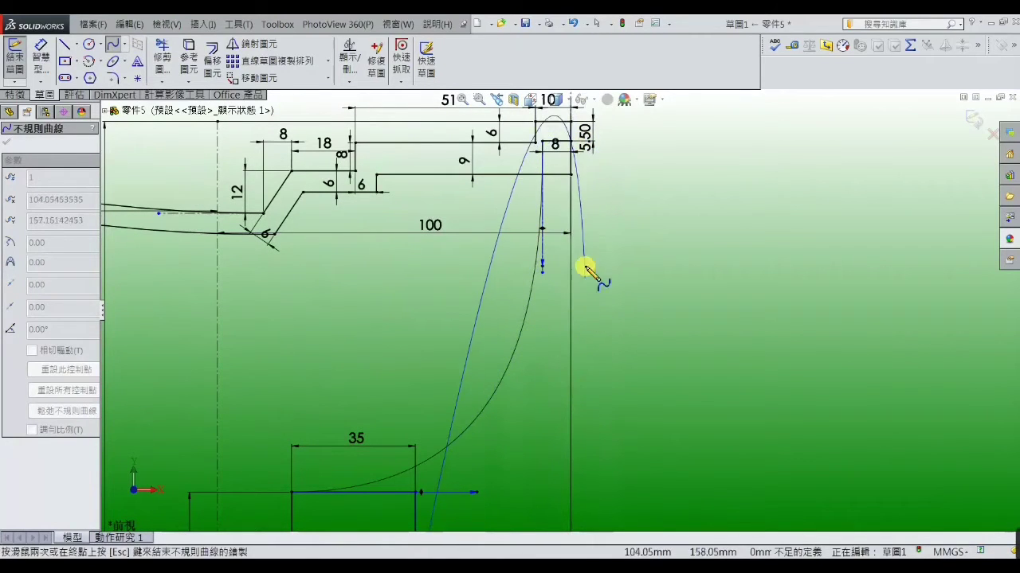
key("Escape")
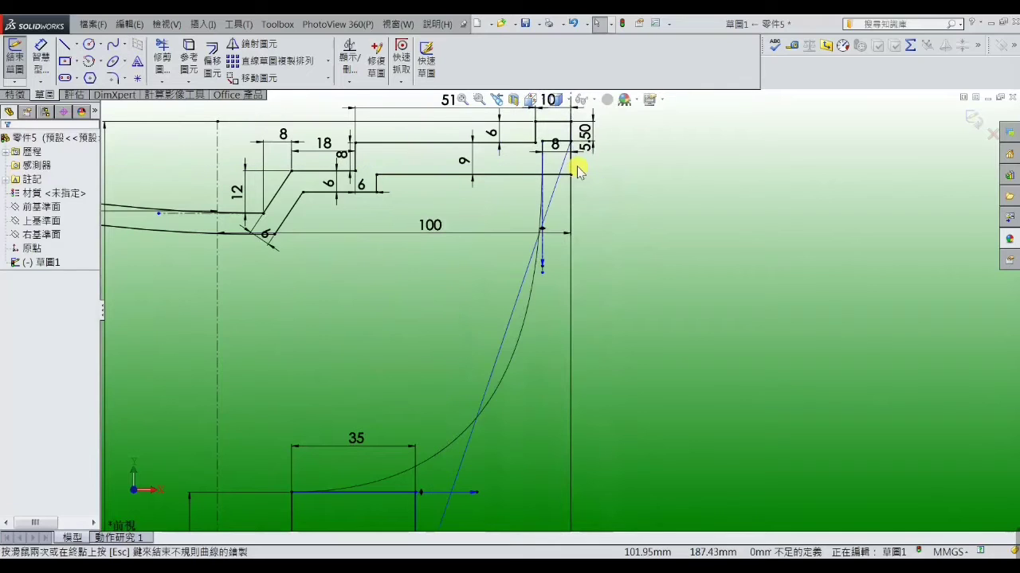
- Adjust the new spline's tangent handle slightly to reshape it
left_click(501, 352)
left_click_drag(613, 394, 624, 395)
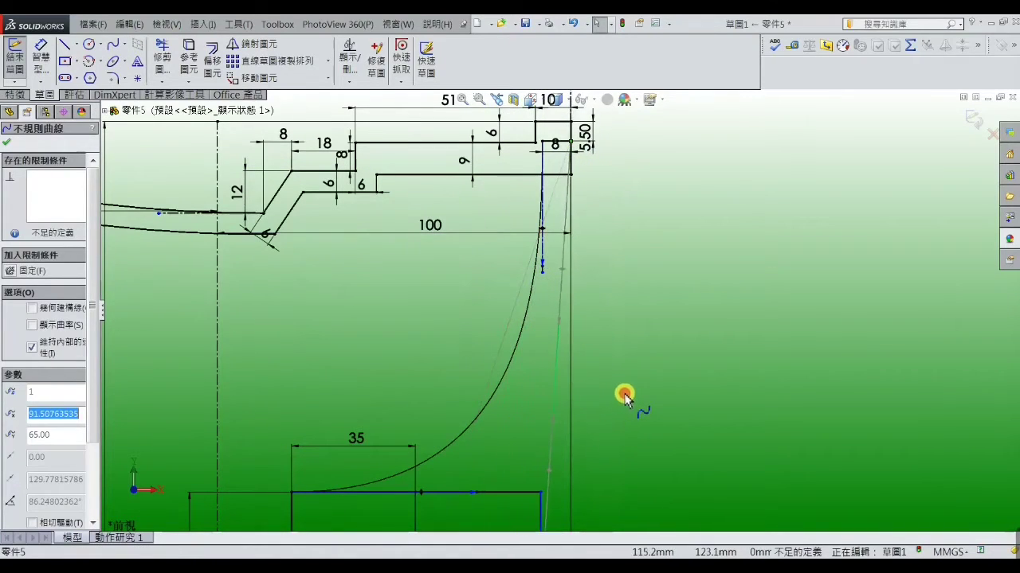
scroll(610, 409, "up", 3)
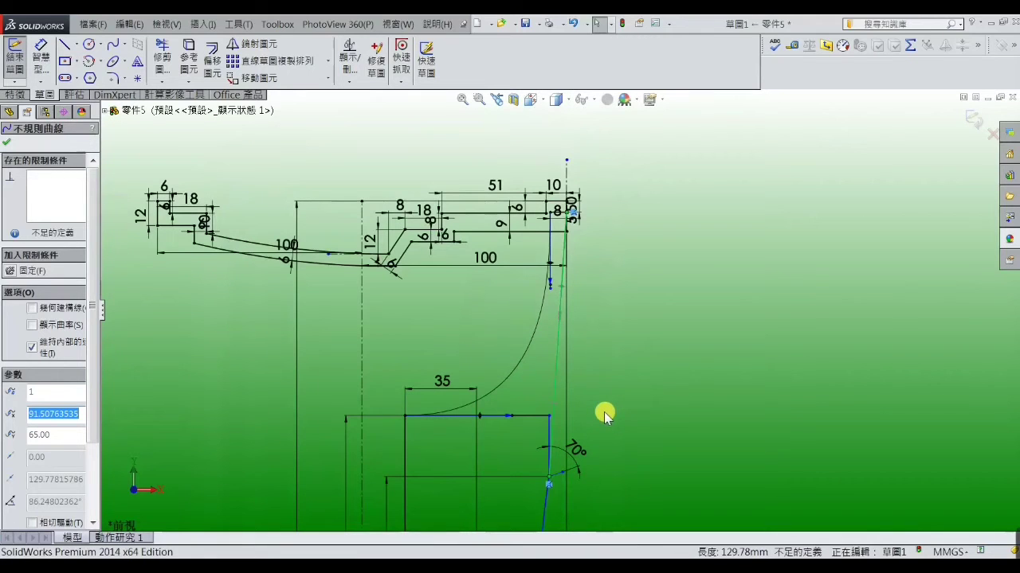
scroll(605, 410, "up", 2)
left_click(603, 398)
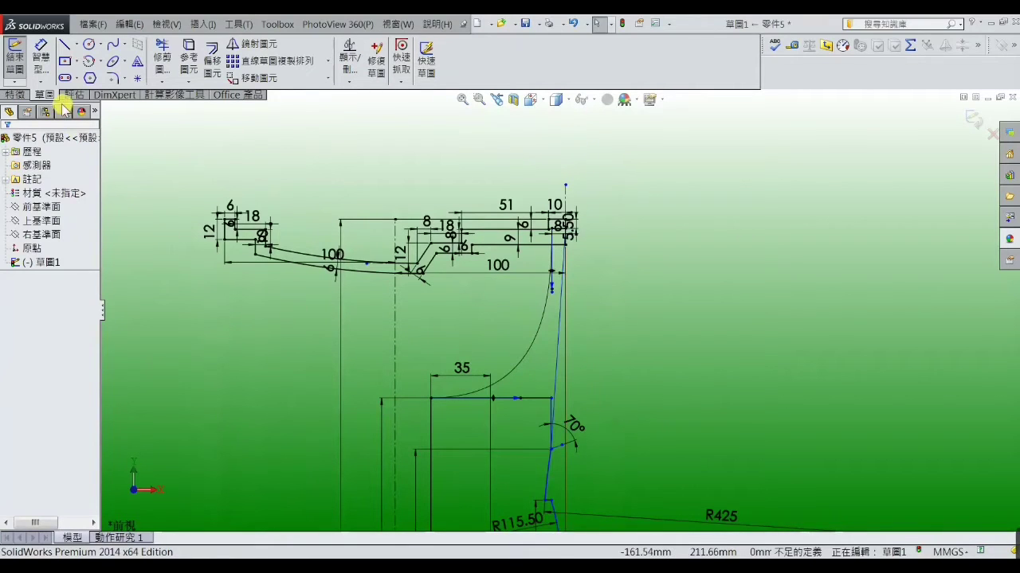
- Dimension the 70° vertex 35 mm horizontally from the left vertical line
left_click(41, 56)
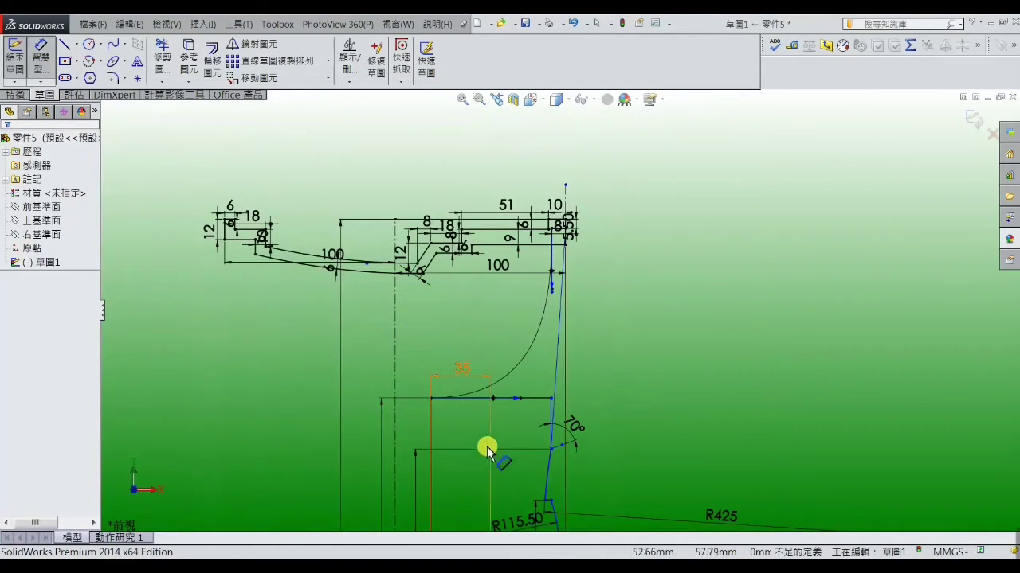
scroll(440, 416, "down", 2)
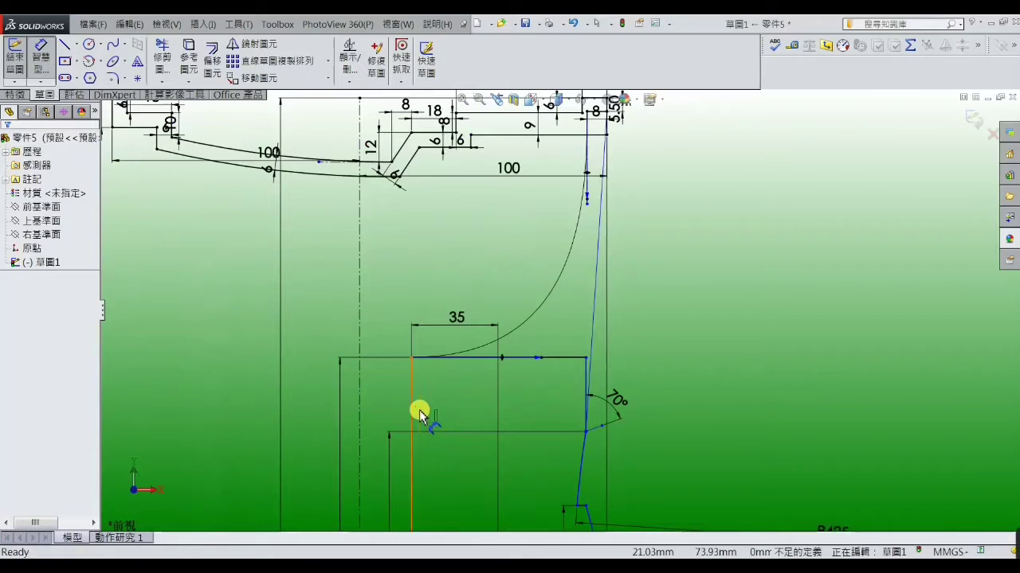
left_click(410, 409)
left_click(585, 381)
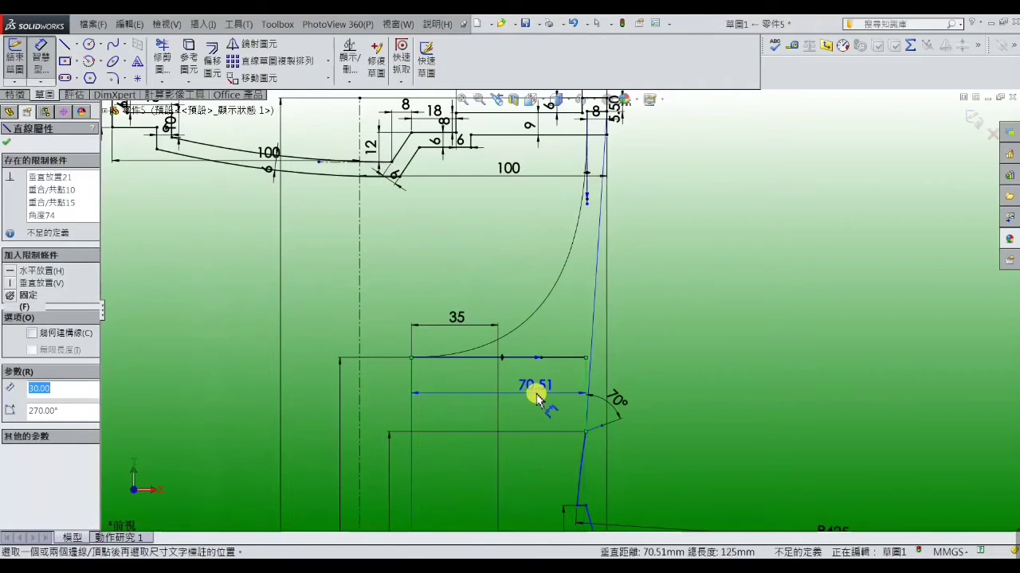
left_click(521, 411)
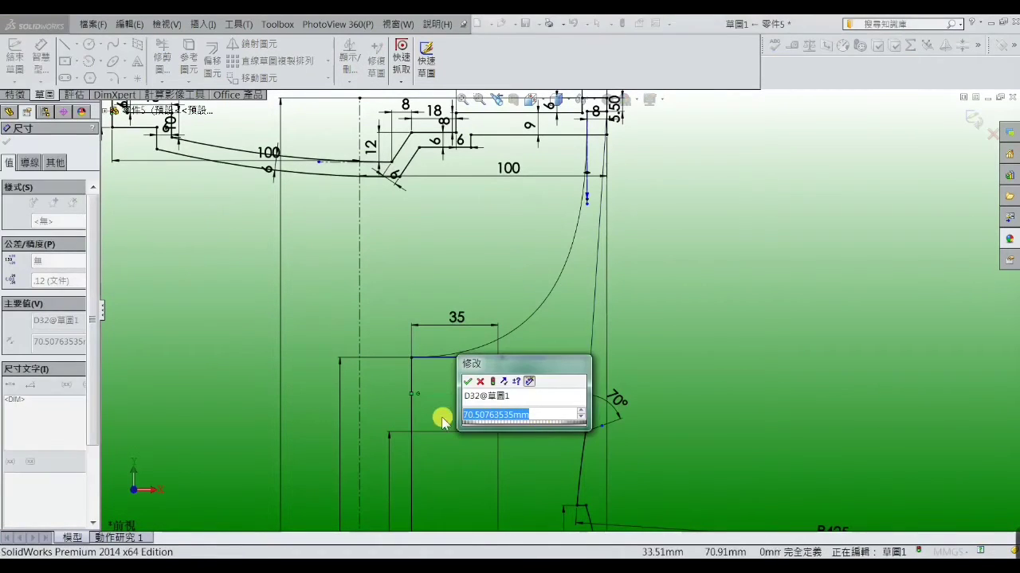
type("35")
key("Return")
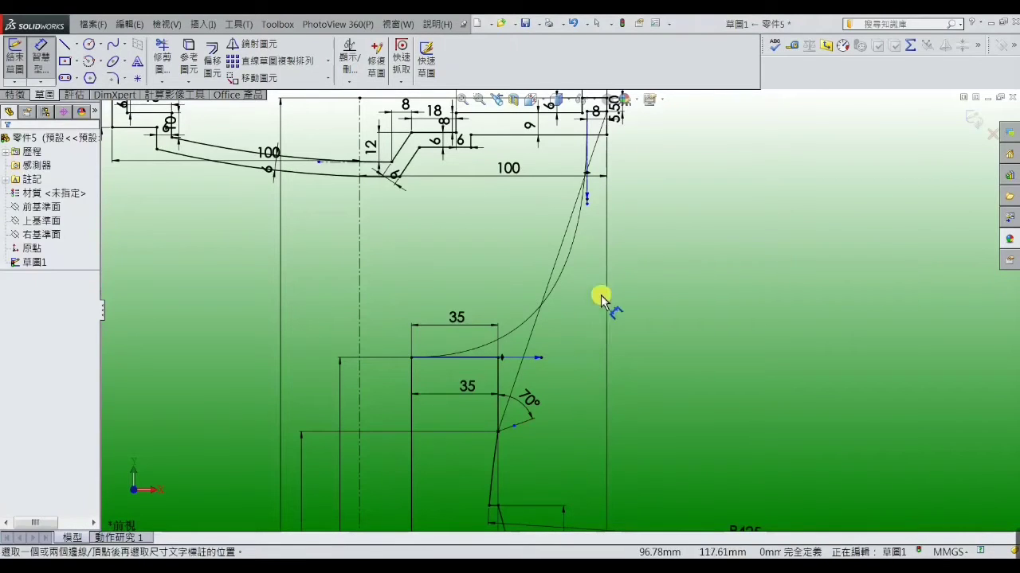
- Drag a point of the outer spline outward to bow the curve
right_click(668, 252)
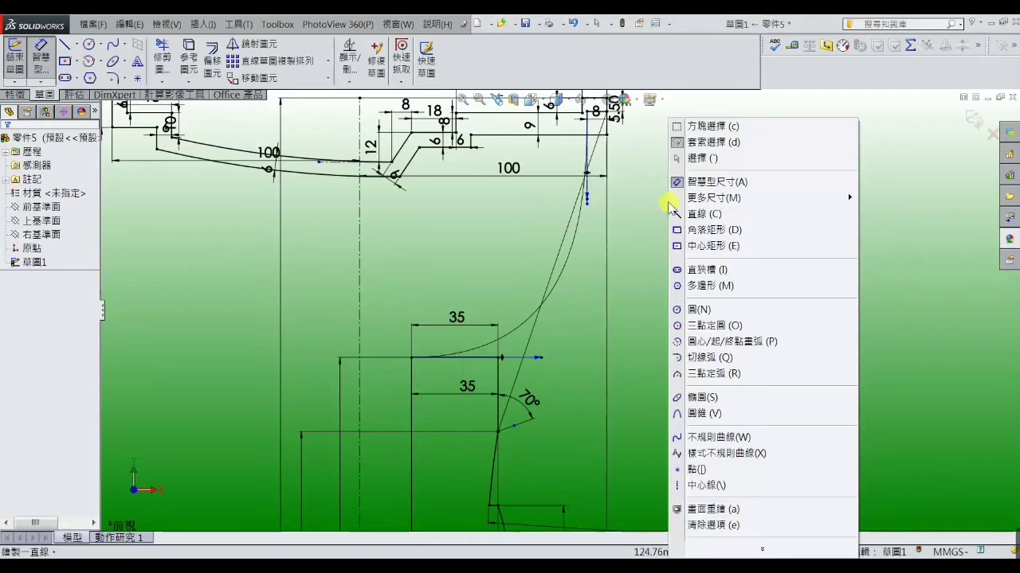
left_click(683, 158)
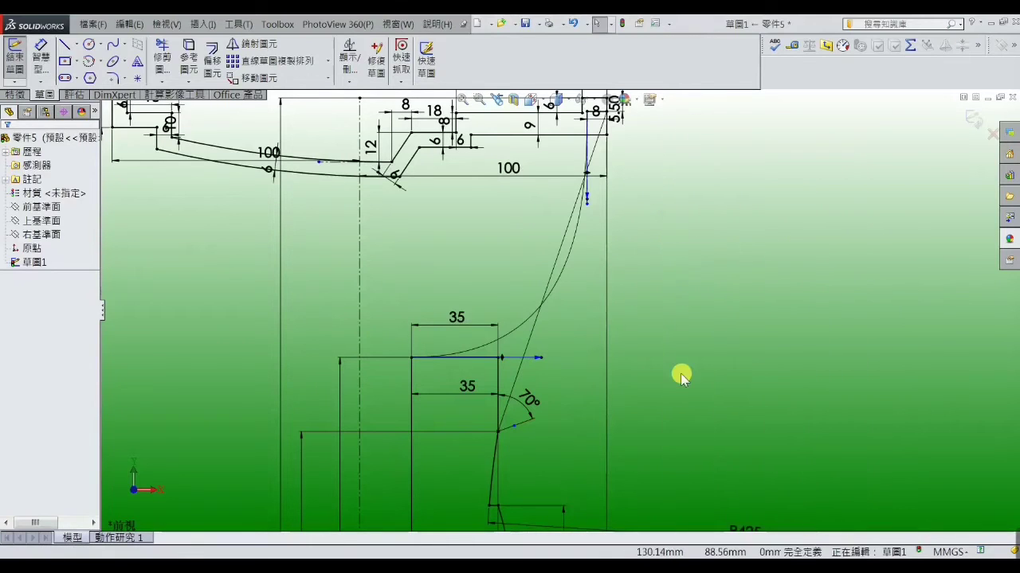
left_click(537, 325)
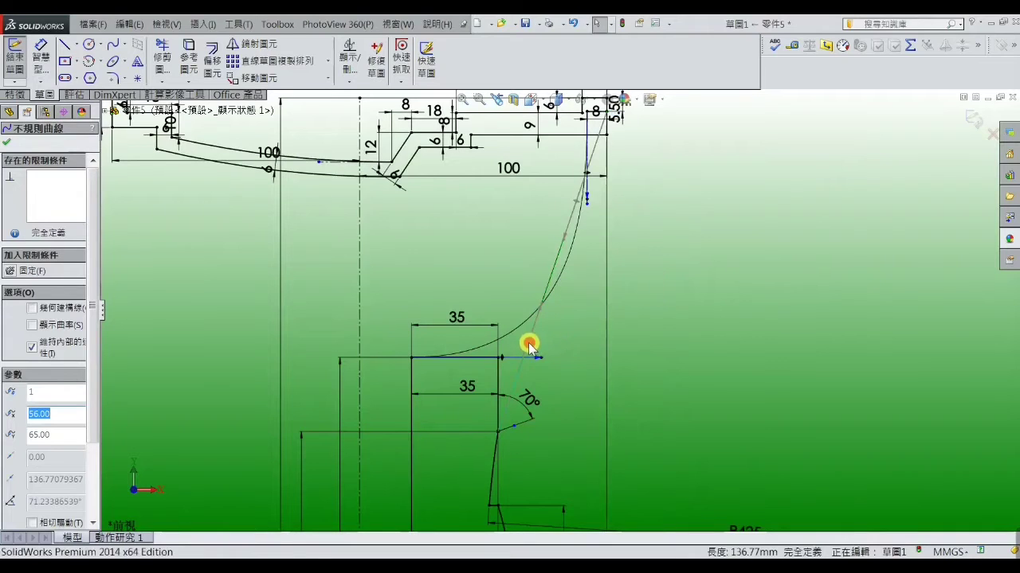
left_click_drag(528, 342, 588, 395)
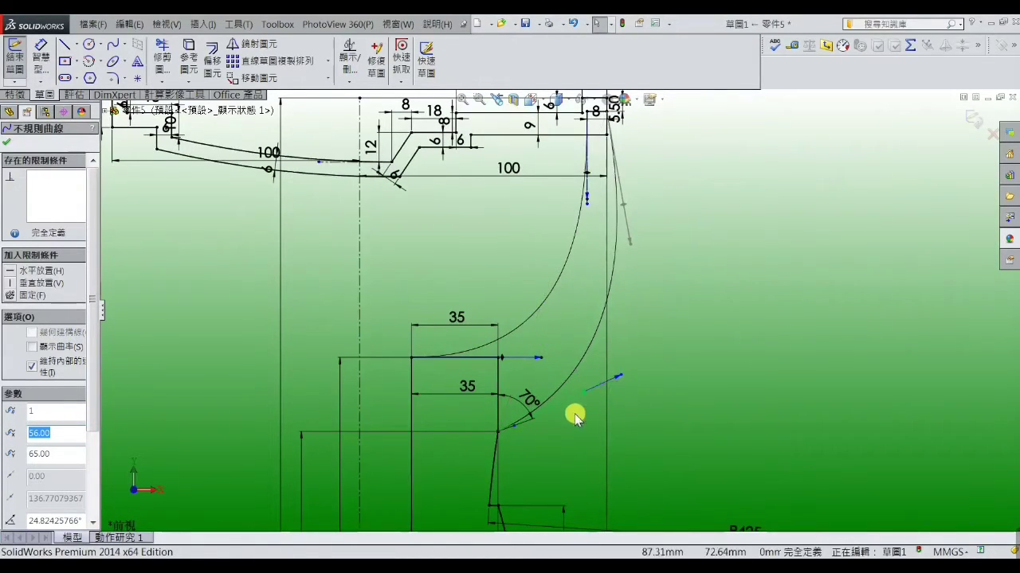
scroll(575, 412, "down", 2)
scroll(557, 417, "down", 1)
key("Escape")
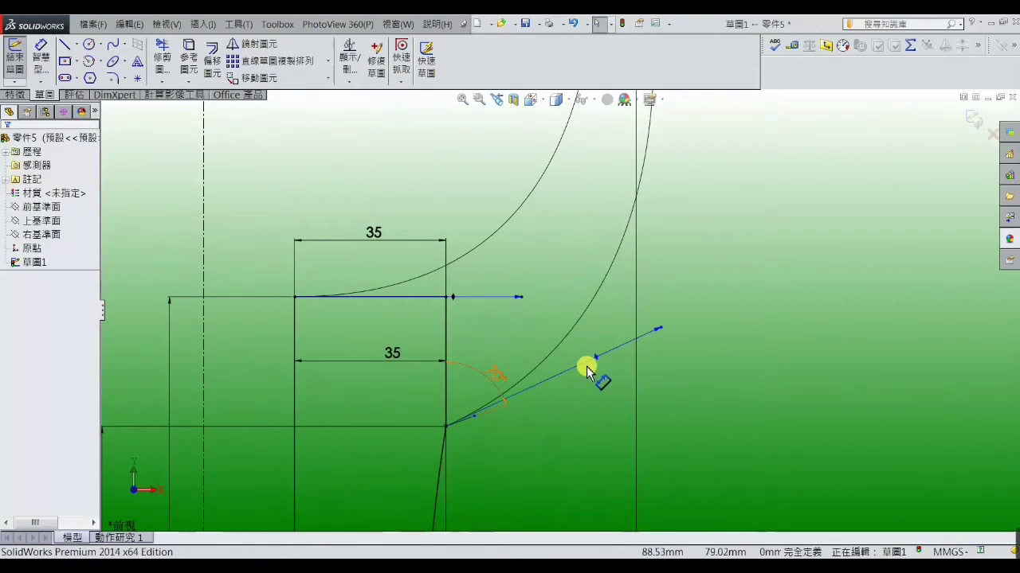
- Make the outer spline's start tangent collinear with the 70° angled line
left_click(594, 363)
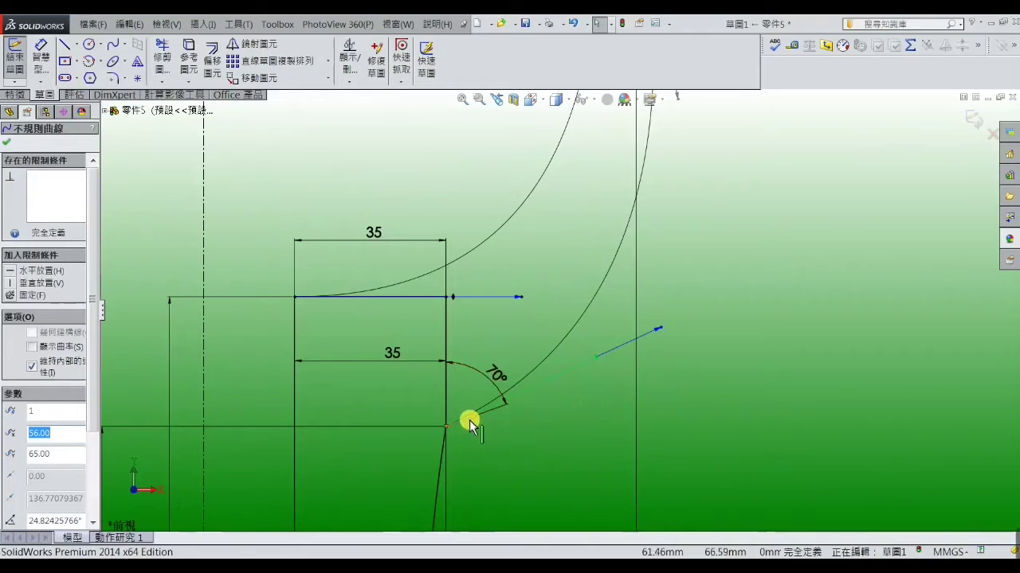
scroll(468, 421, "down", 3)
left_click(489, 390, "ctrl")
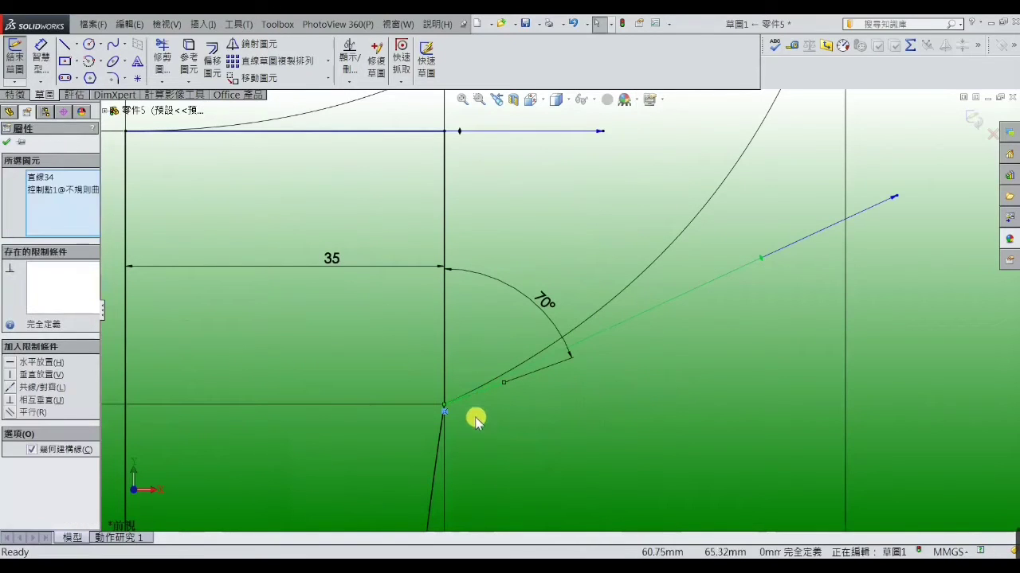
left_click(714, 364)
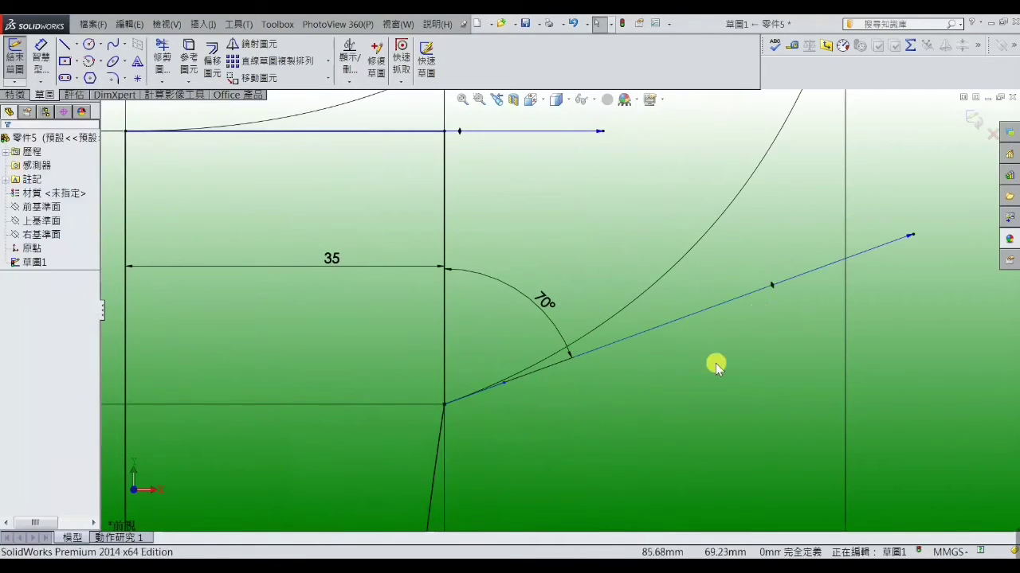
scroll(796, 228, "up", 3)
scroll(755, 223, "up", 1)
scroll(719, 178, "up", 2)
- Reshape the outer spline near the rim by moving one of its points
scroll(719, 179, "up", 2)
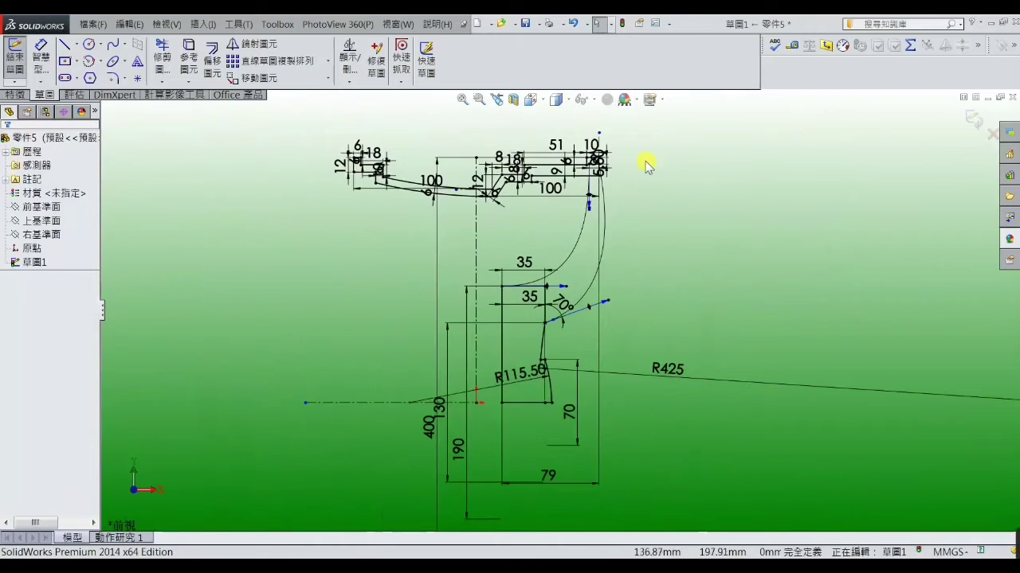
scroll(595, 212, "down", 1)
scroll(566, 225, "down", 1)
scroll(555, 223, "down", 1)
scroll(555, 223, "down", 1)
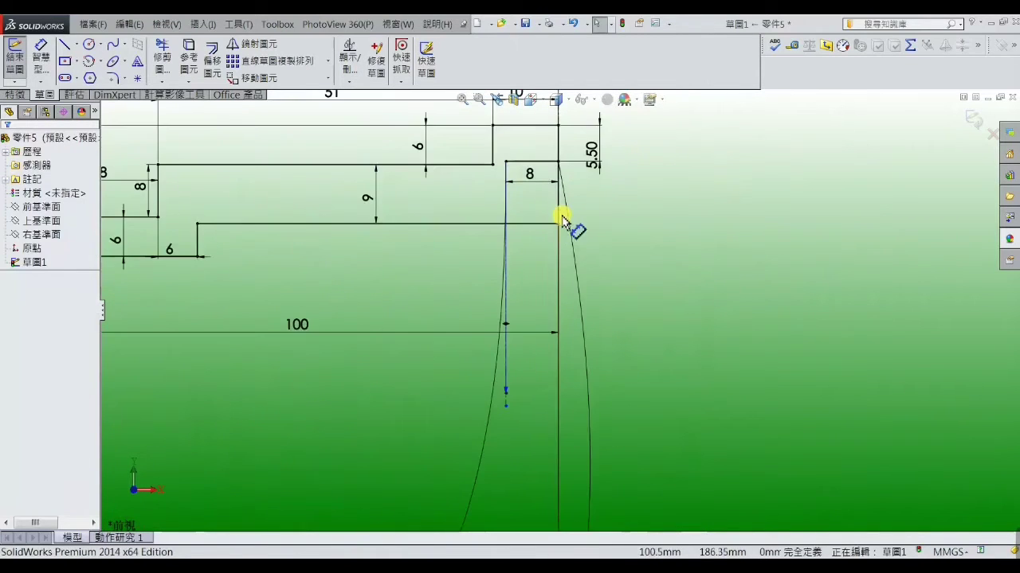
scroll(560, 219, "down", 1)
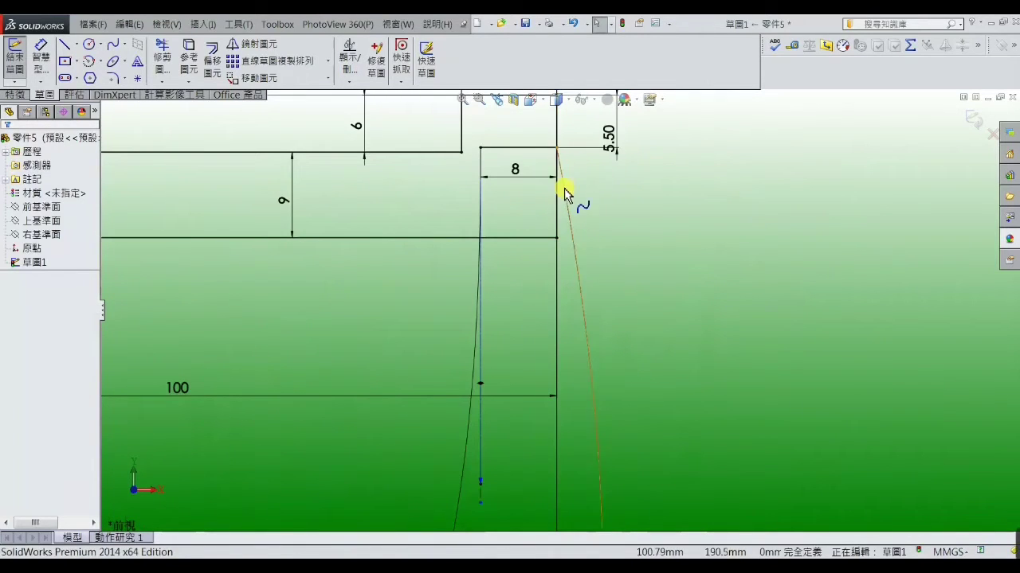
left_click(572, 240)
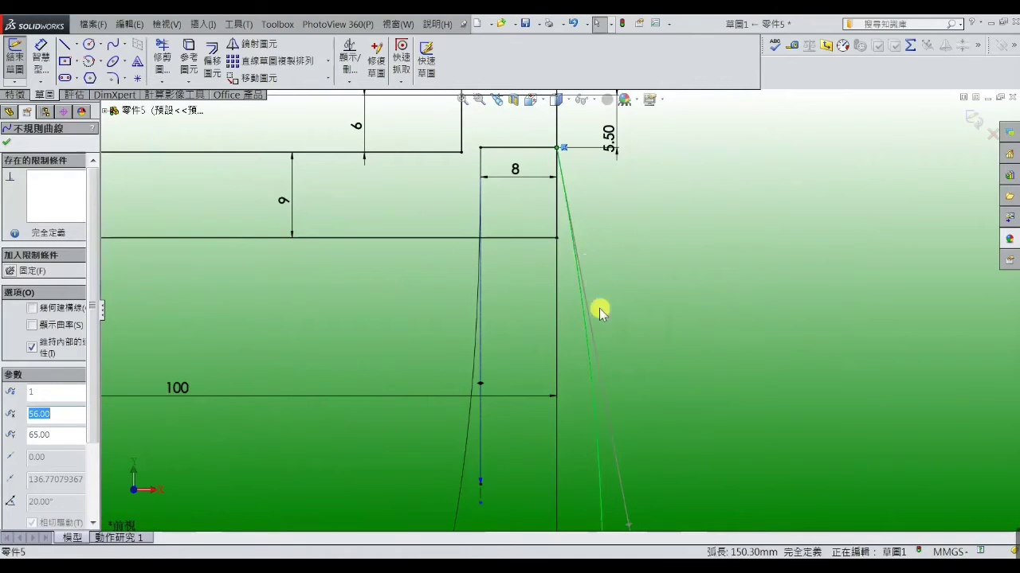
scroll(605, 355, "up", 1)
scroll(603, 379, "up", 1)
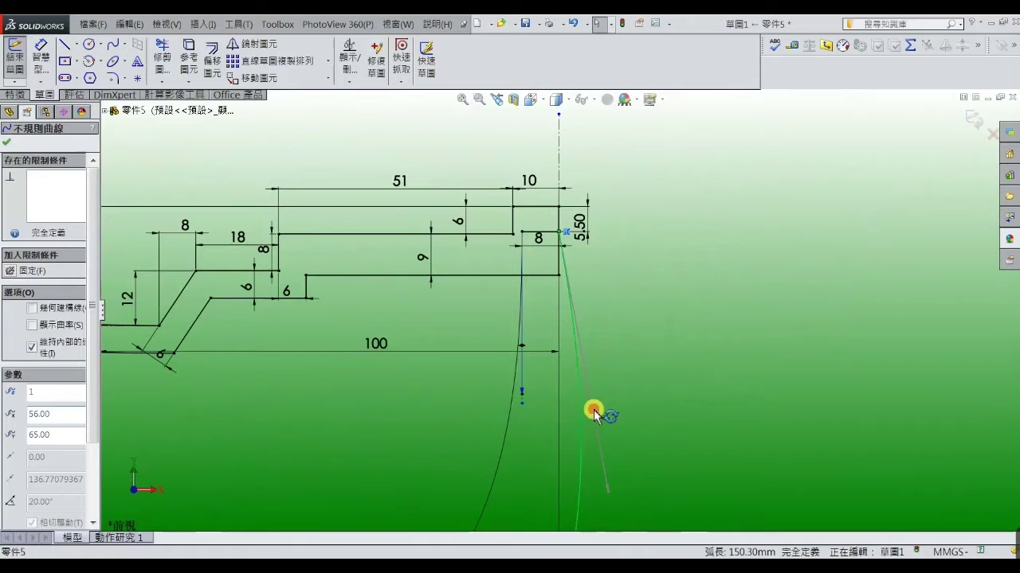
left_click_drag(593, 413, 559, 405)
left_click(560, 405)
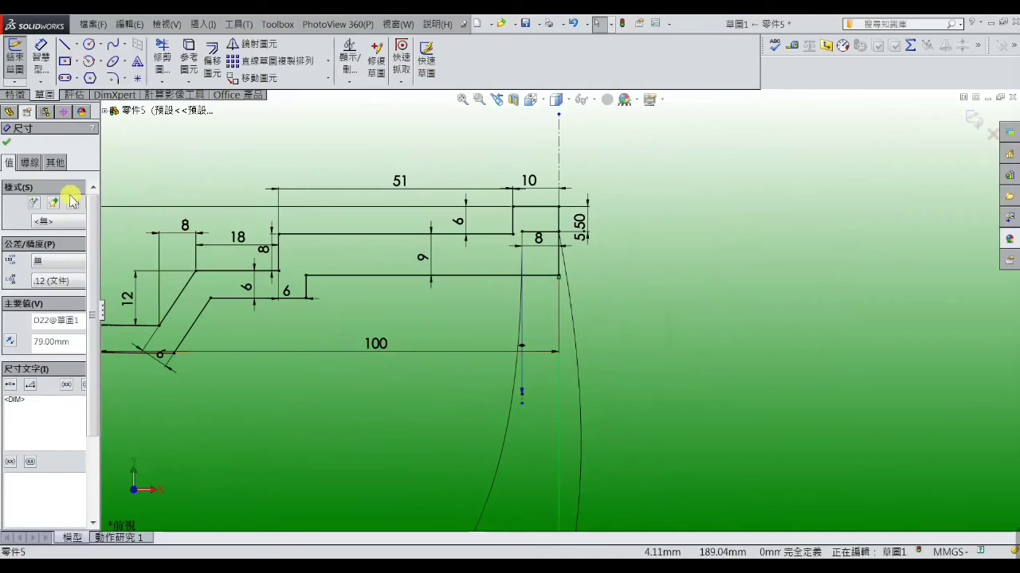
scroll(614, 391, "up", 2)
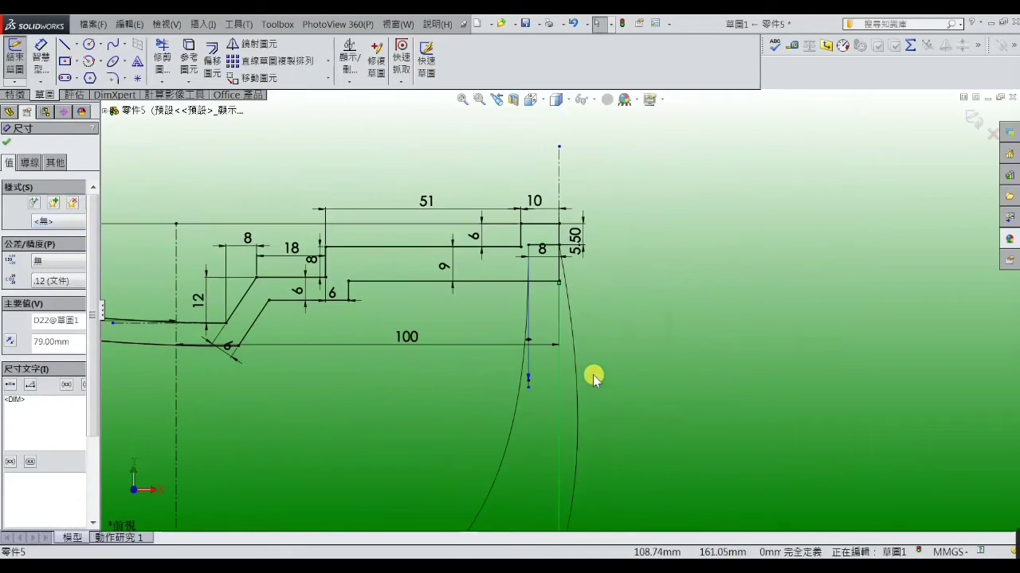
left_click(576, 363)
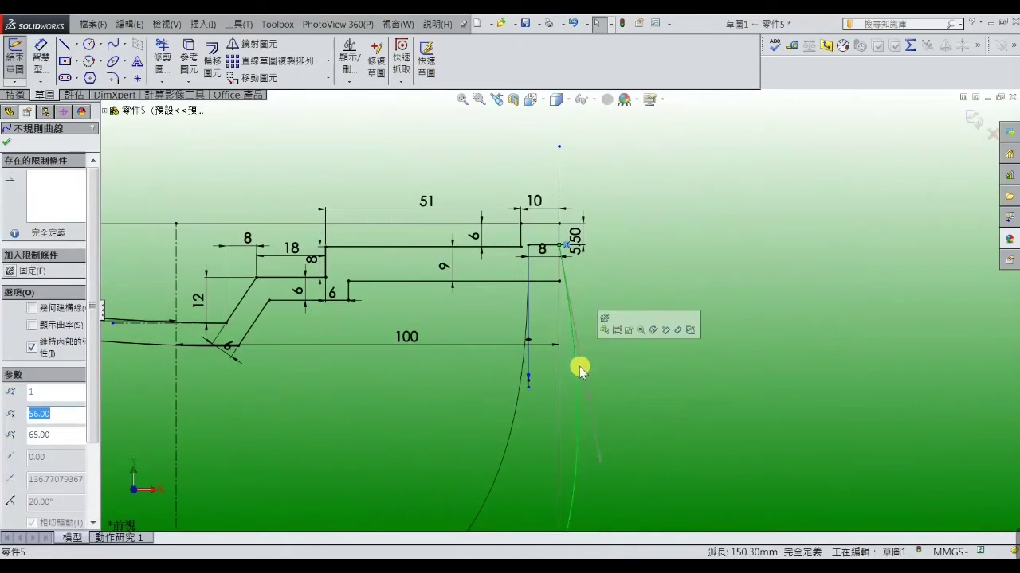
left_click(588, 396)
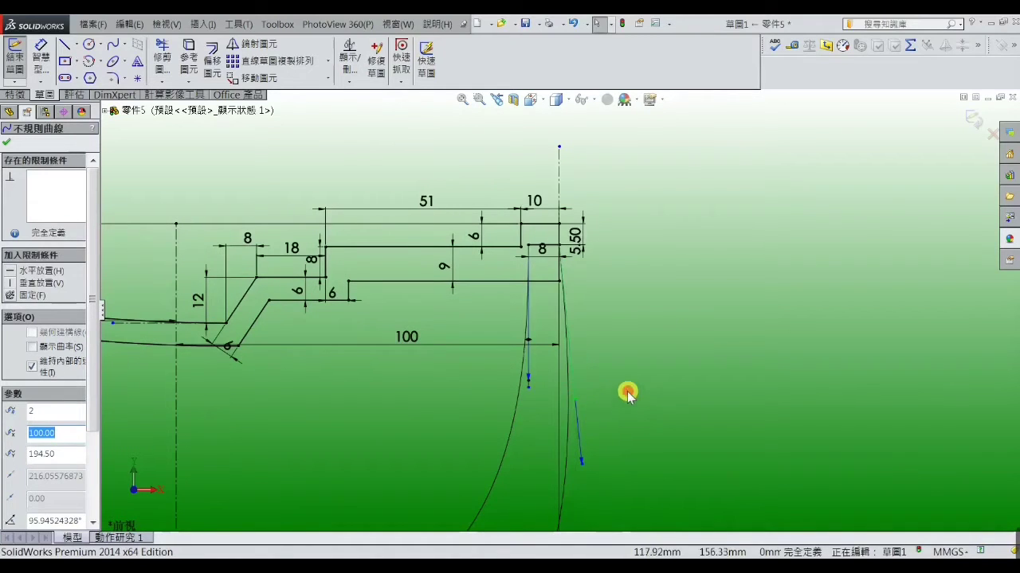
left_click(621, 393)
scroll(584, 396, "down", 2)
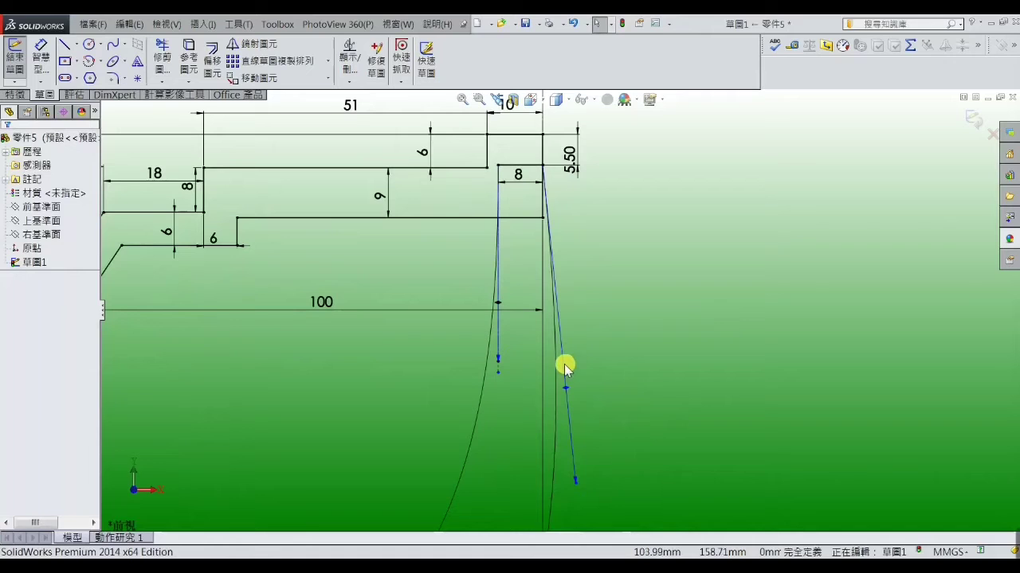
- Add a 3° angle between the vertical line and the outer spline's tangent handle
left_click(565, 388)
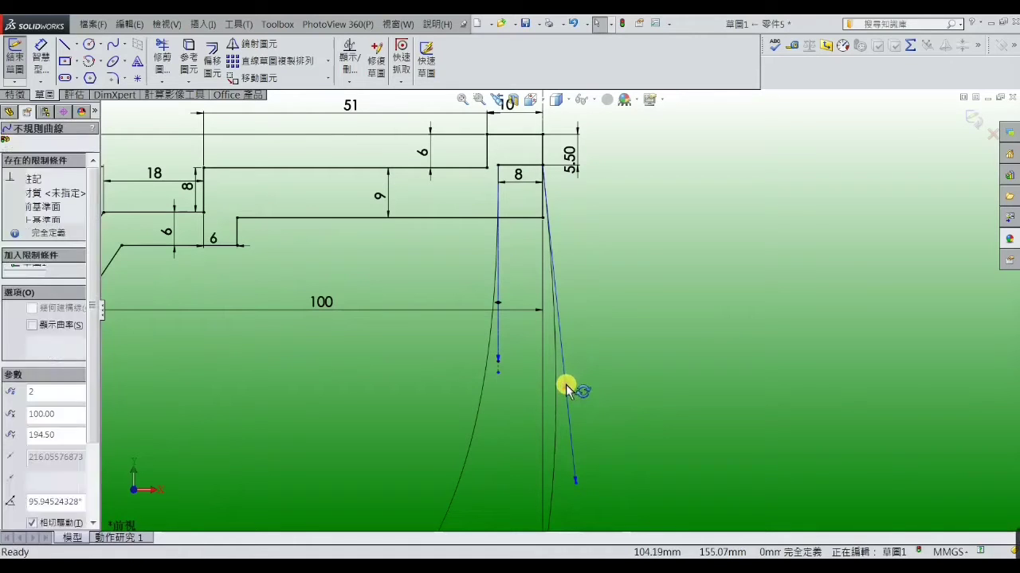
left_click(541, 373)
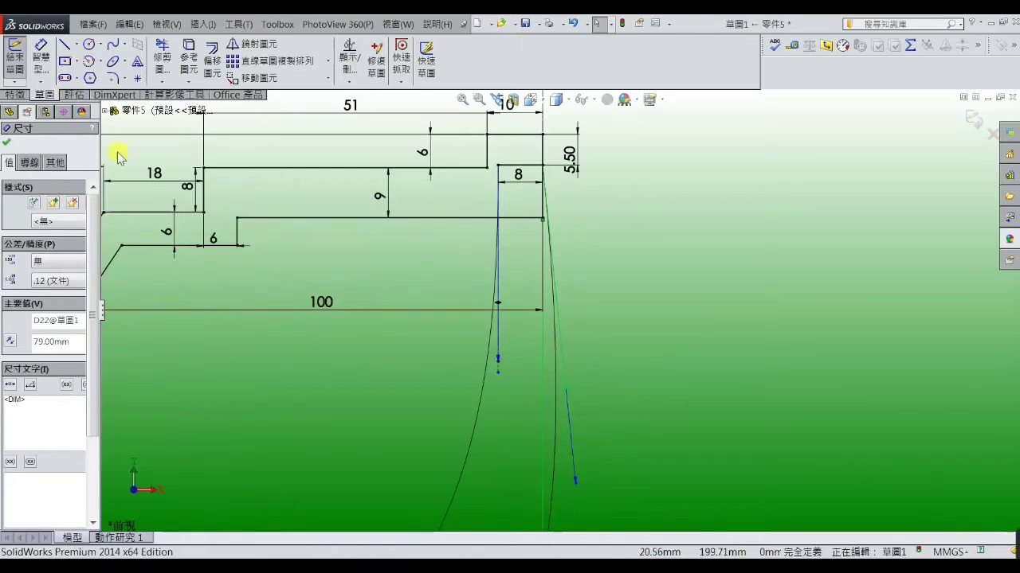
left_click(48, 60)
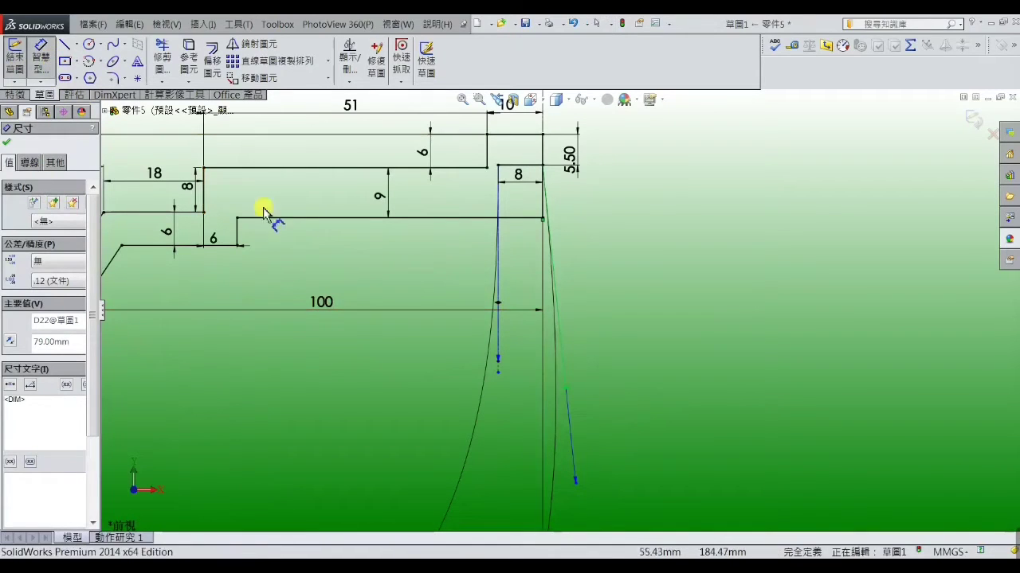
left_click(544, 343)
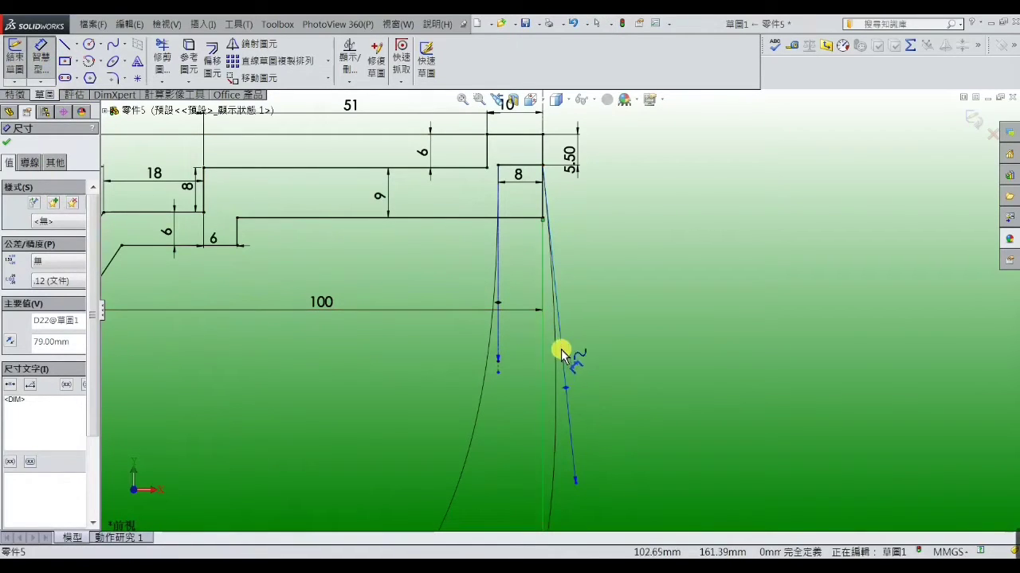
left_click(563, 391)
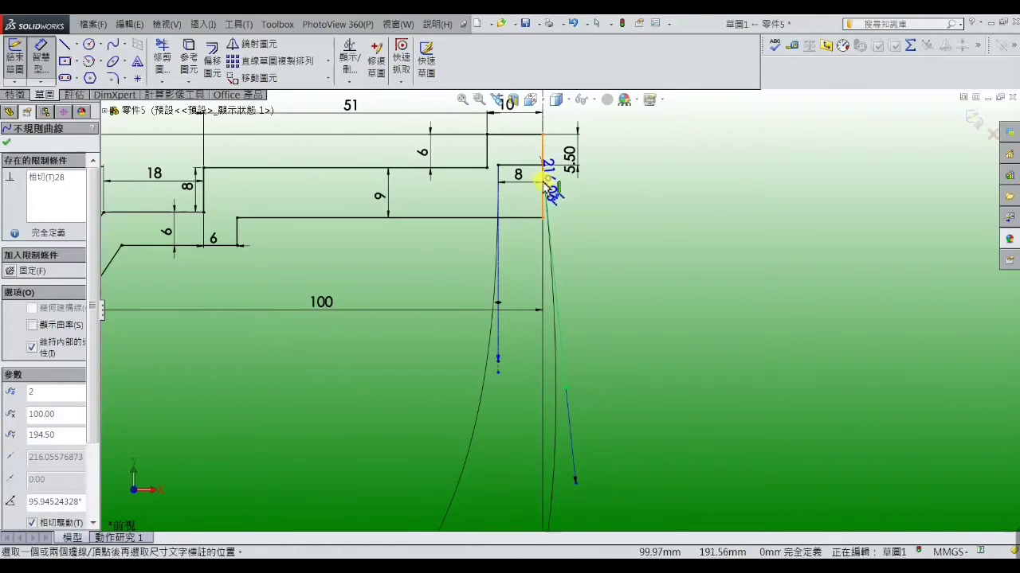
left_click(544, 203)
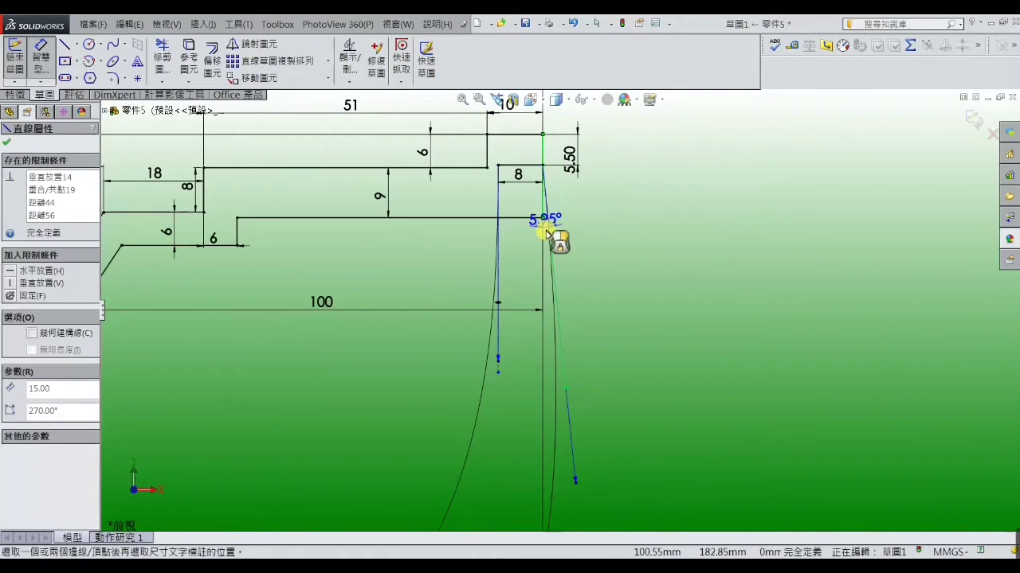
left_click(552, 299)
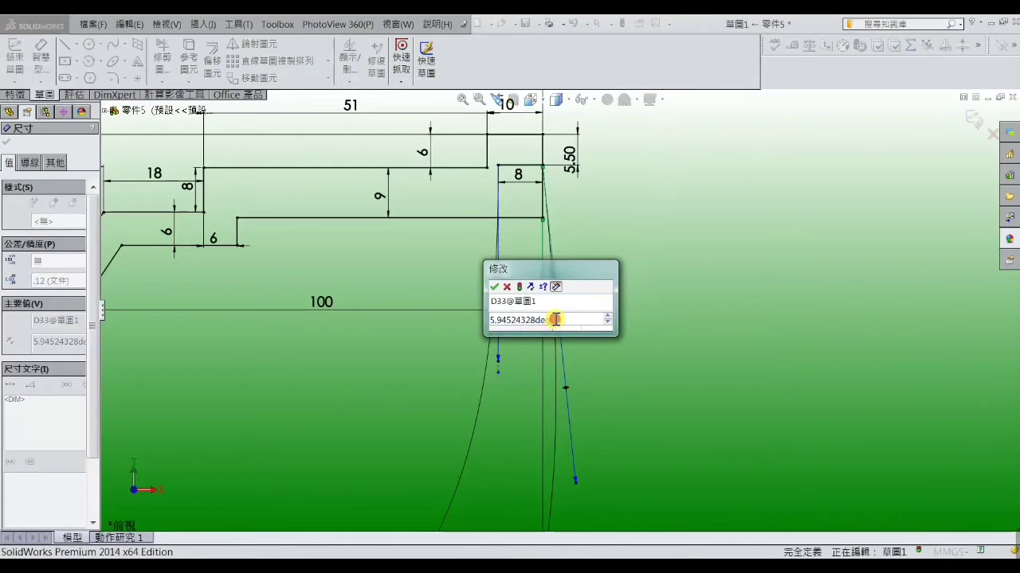
type("3")
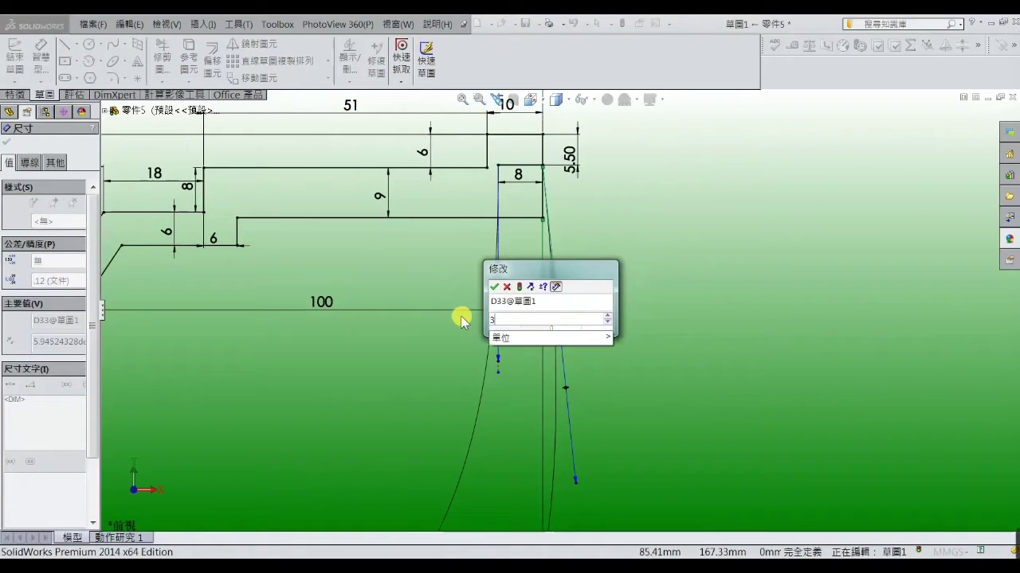
key("Return")
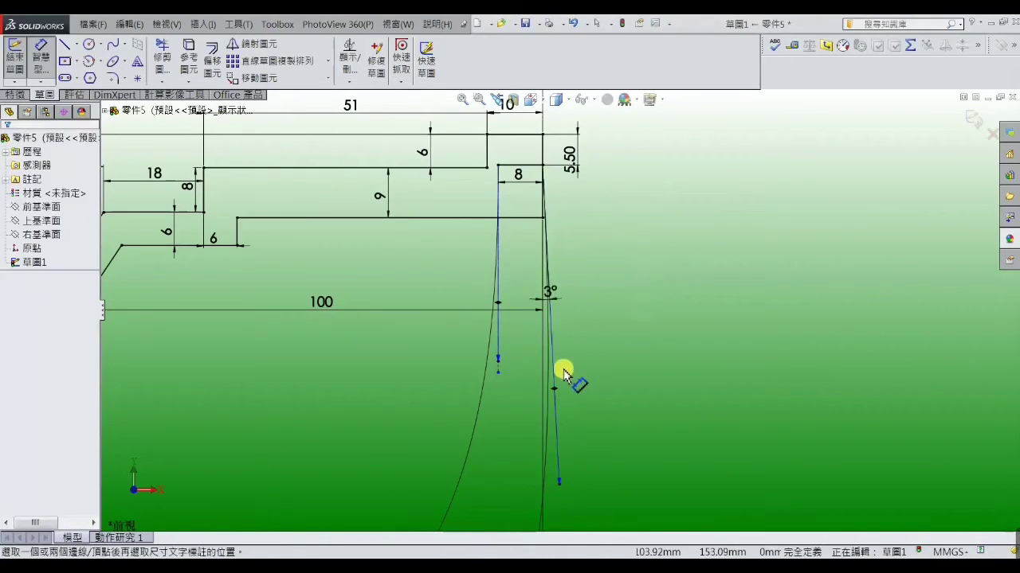
- Dimension both the outer and inner curve tangent lengths to 160 mm
scroll(562, 371, "up", 2)
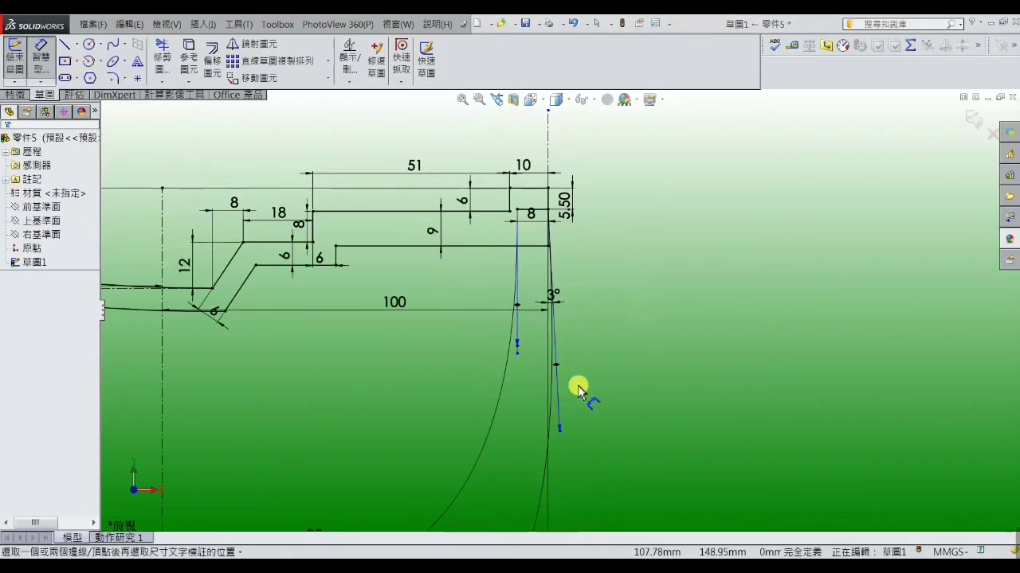
left_click(561, 429)
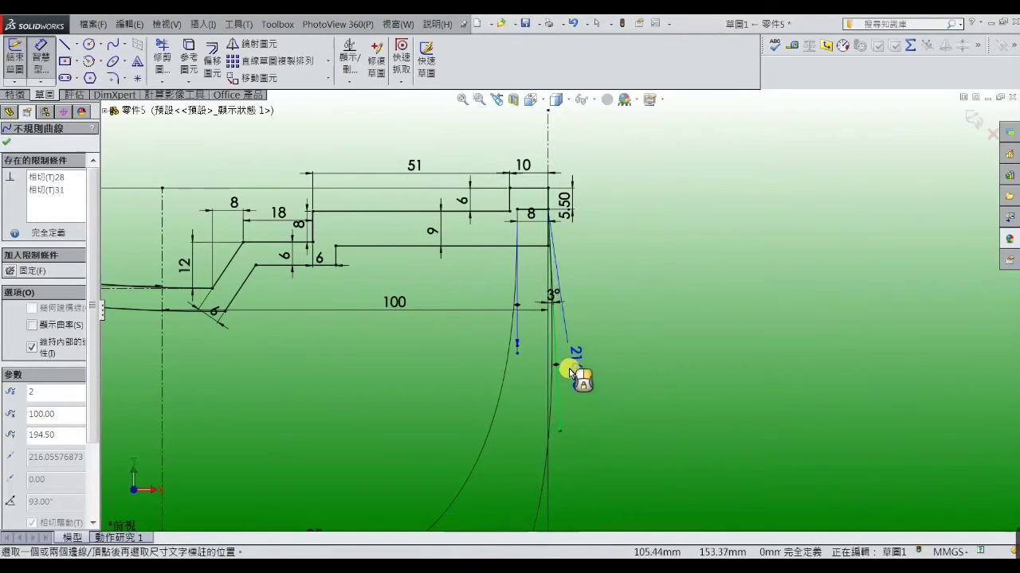
left_click(568, 368)
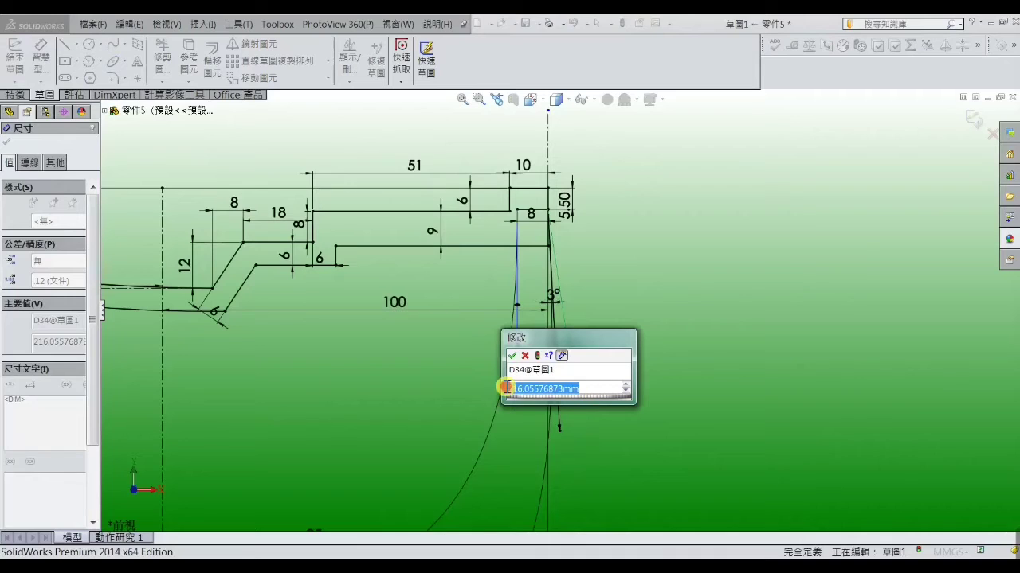
type("160")
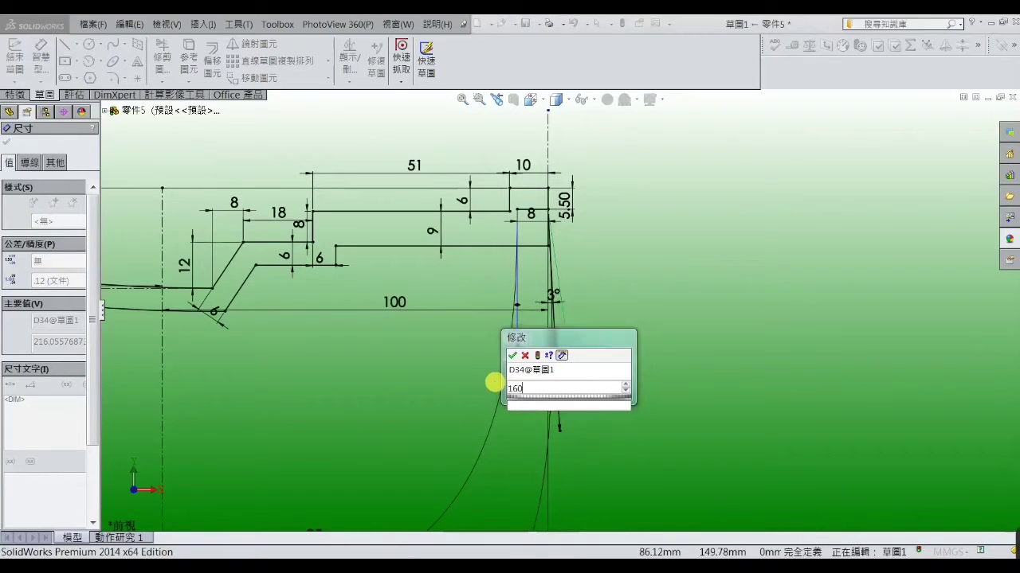
left_click(512, 355)
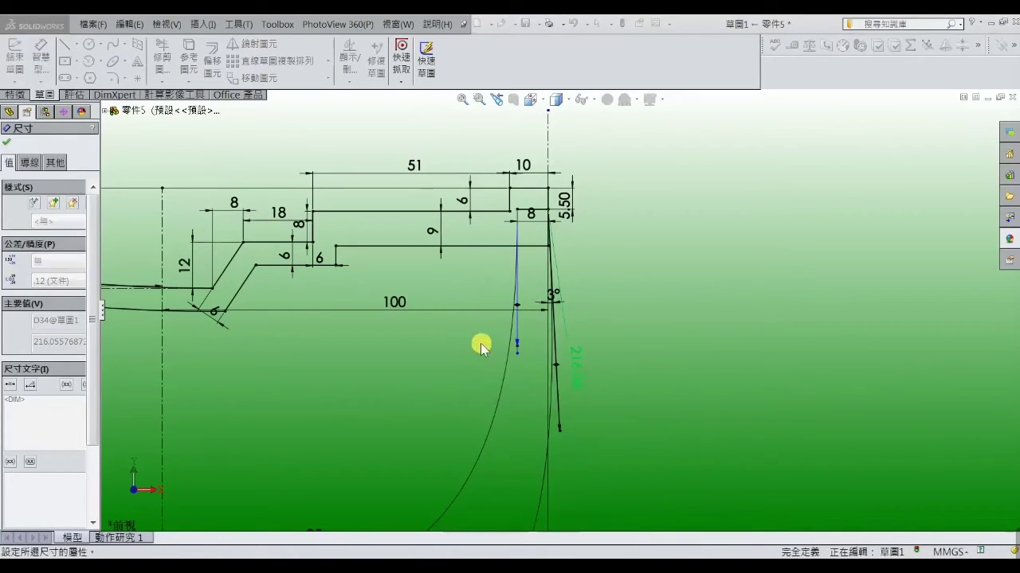
left_click(517, 345)
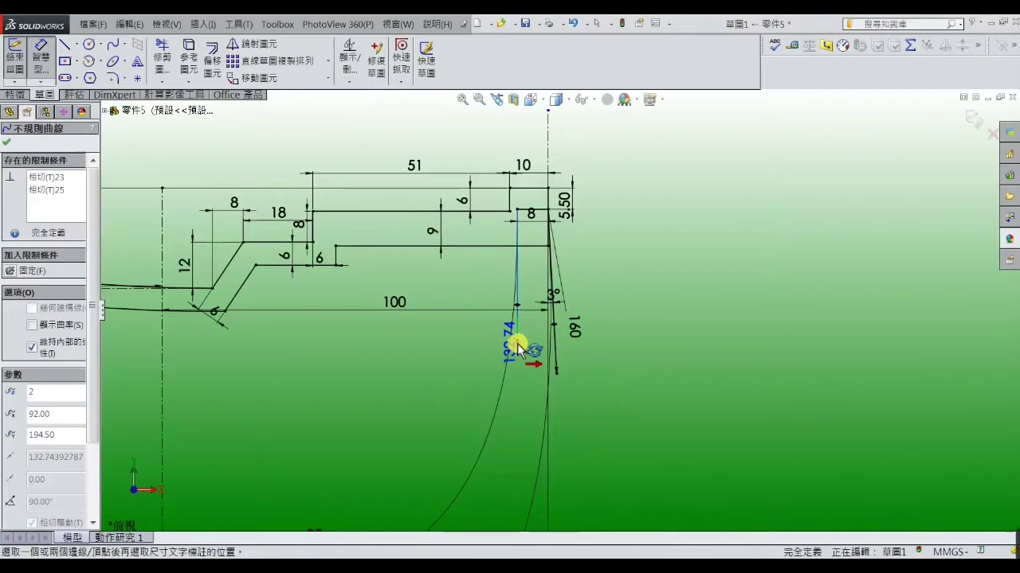
left_click(519, 391)
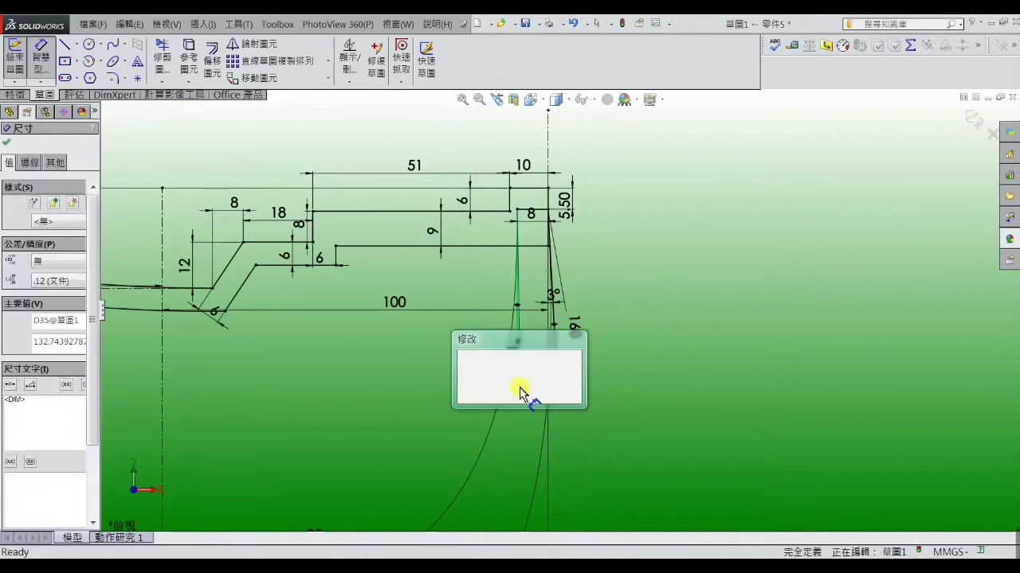
type("160")
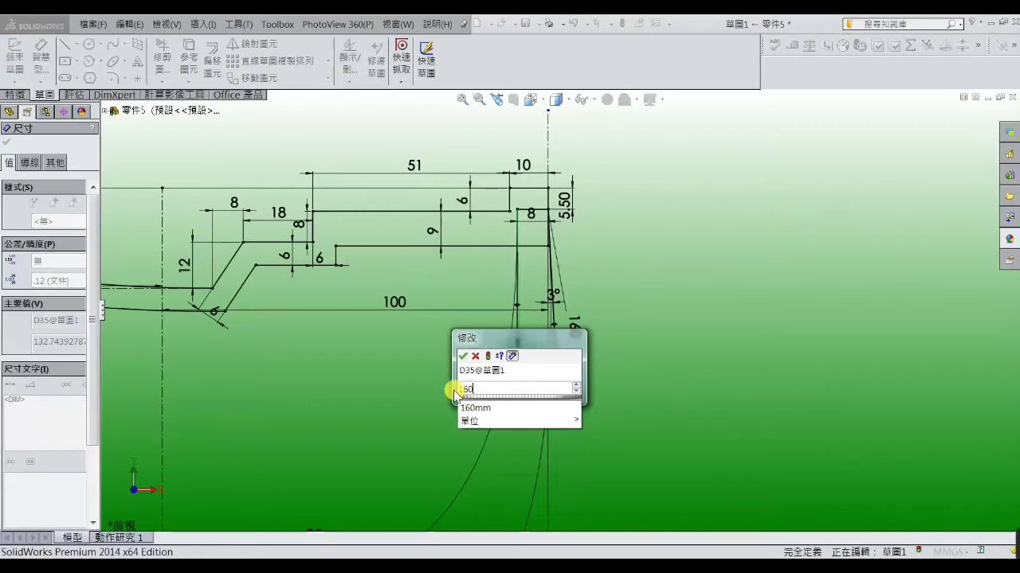
key("Return")
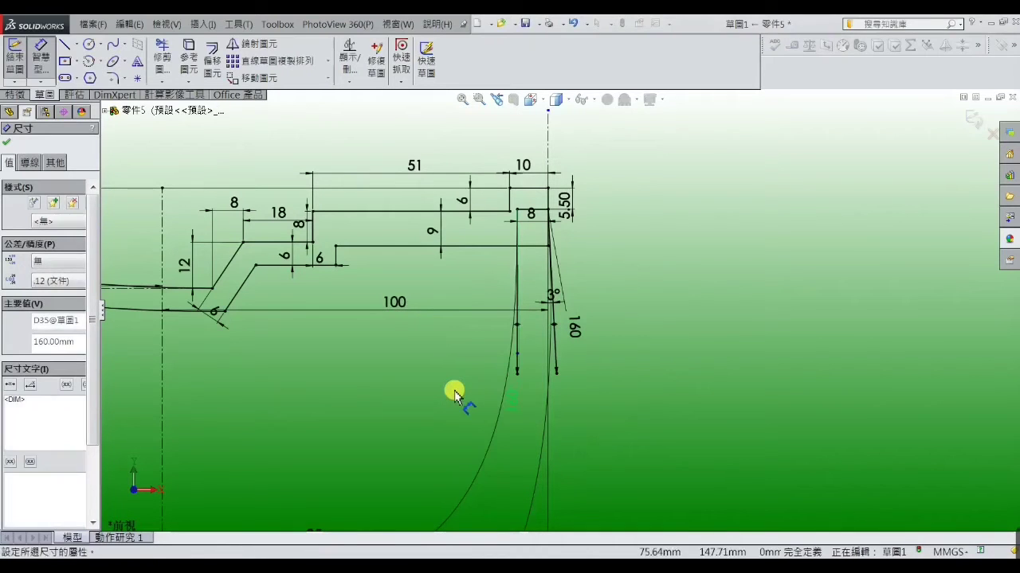
- Dimension the angled tangent handle near the 70° angle to 210 mm
scroll(483, 423, "up", 5)
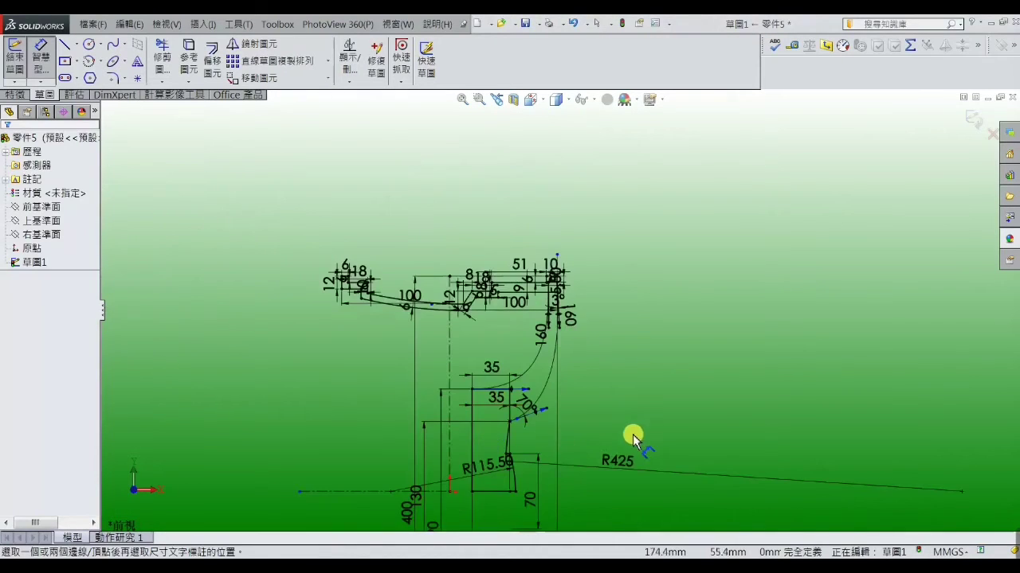
scroll(572, 455, "down", 2)
scroll(565, 385, "down", 2)
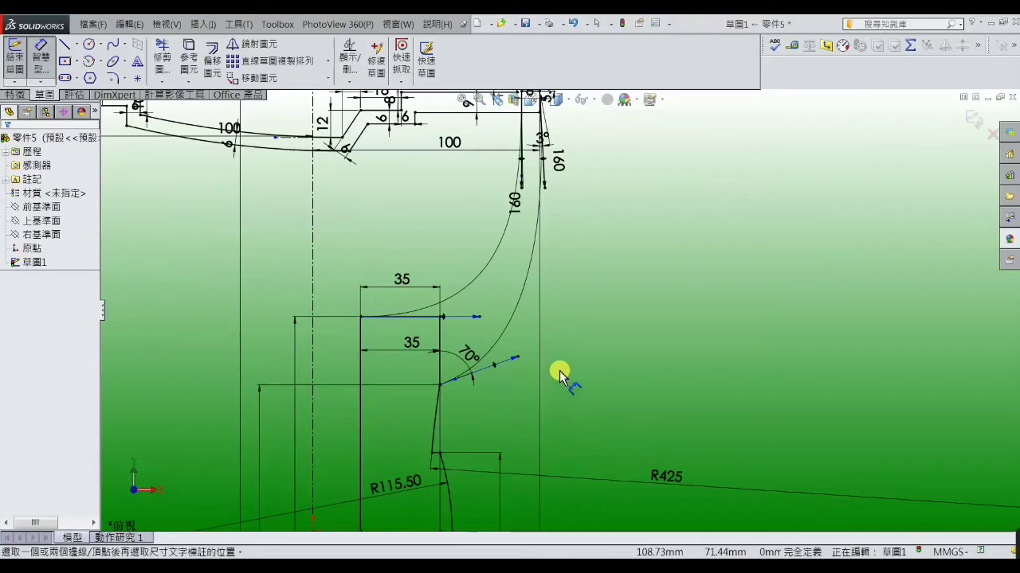
left_click(519, 362)
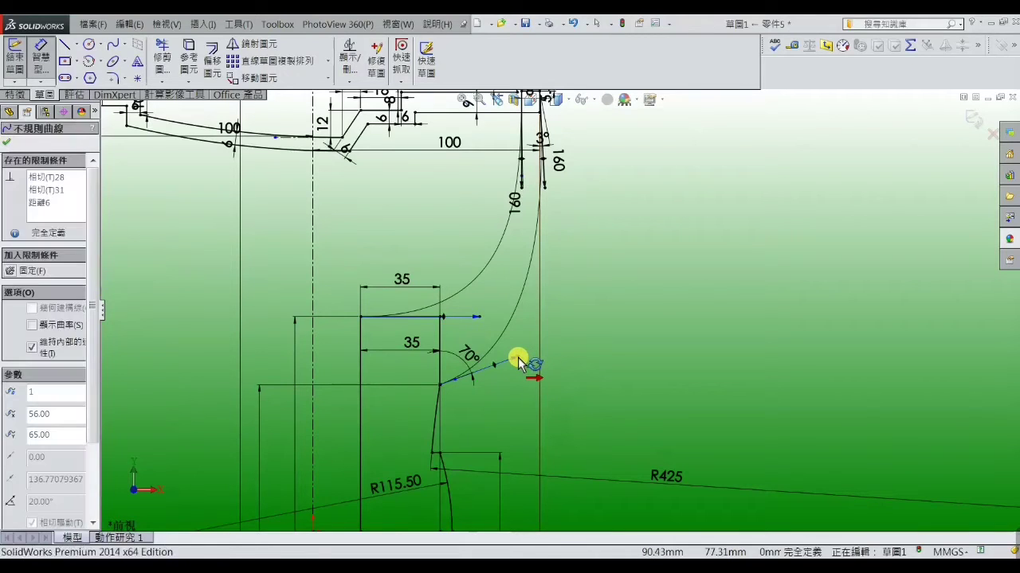
left_click(526, 345)
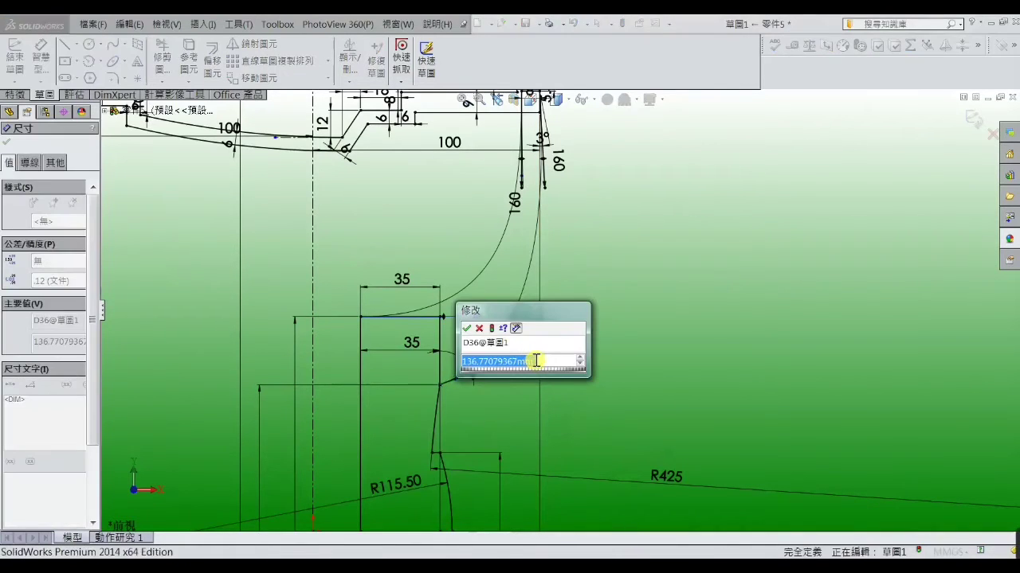
type("210")
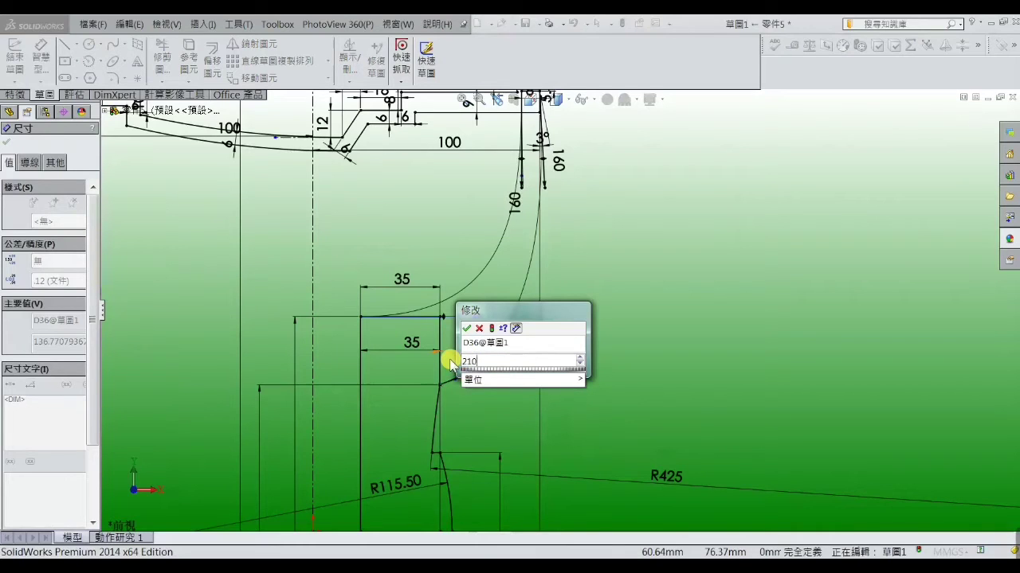
key("Return")
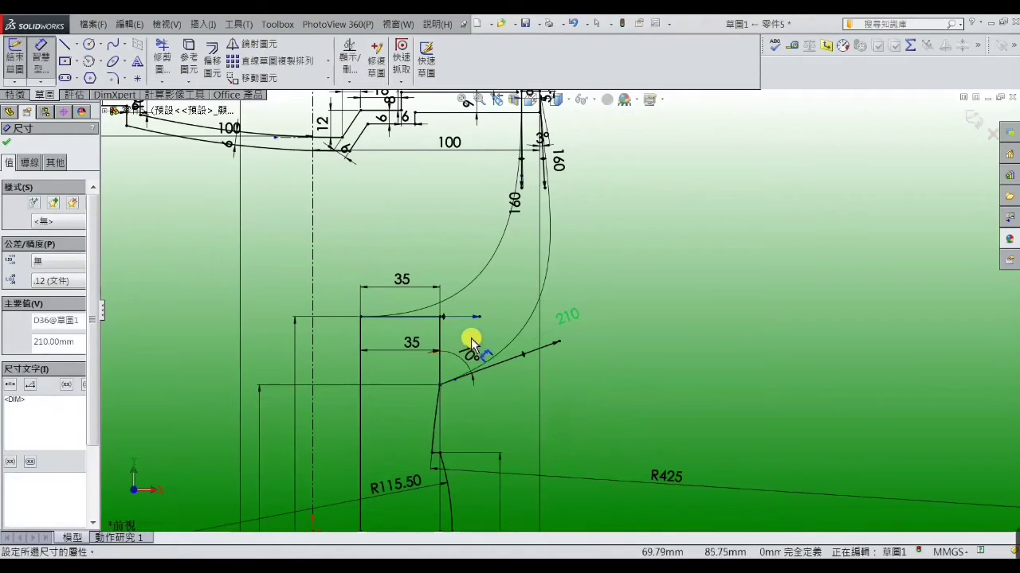
- Dimension the lower curve's horizontal handle to 210 mm and fit the whole sketch in view
left_click(475, 320)
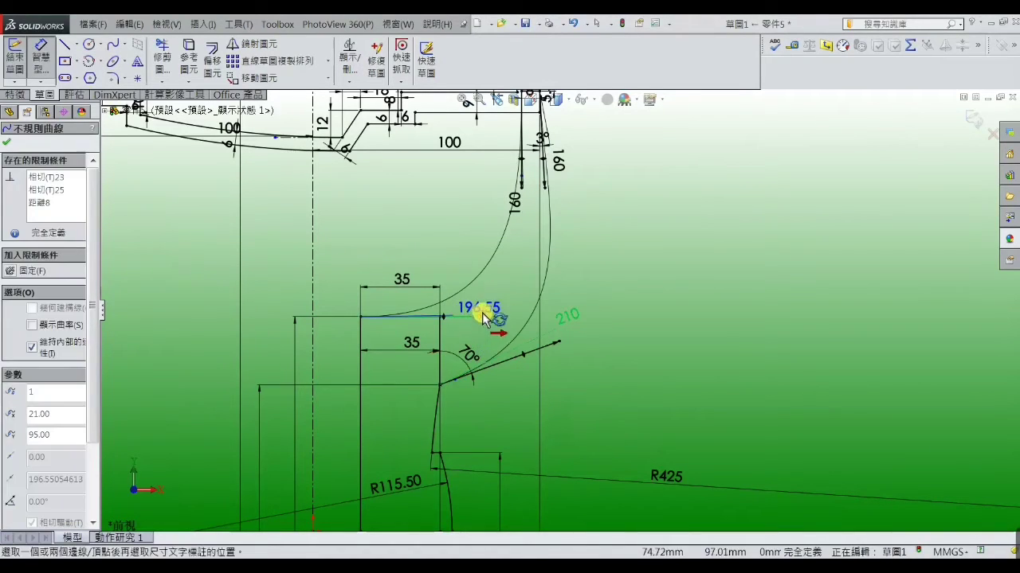
left_click(487, 309)
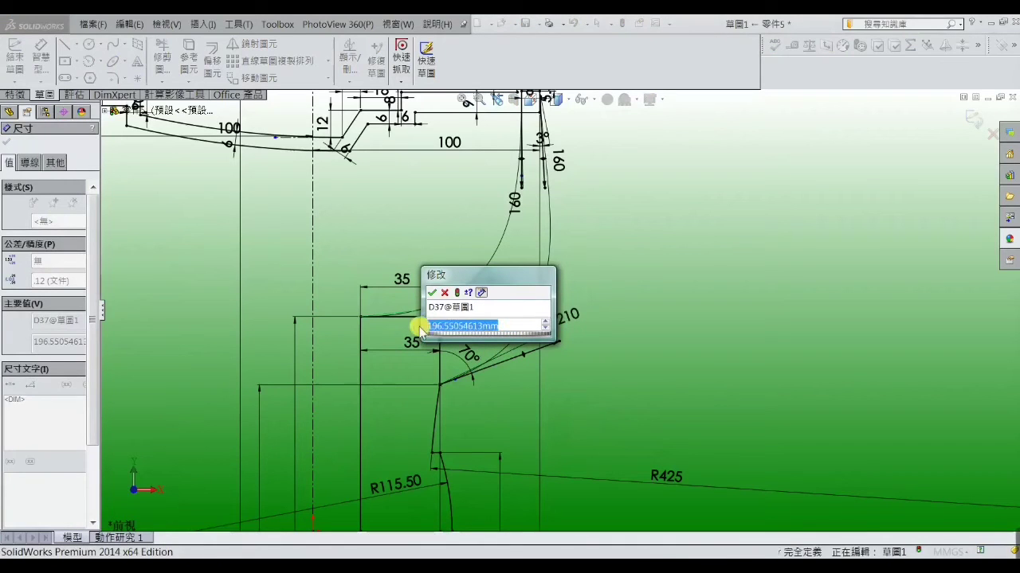
type("210")
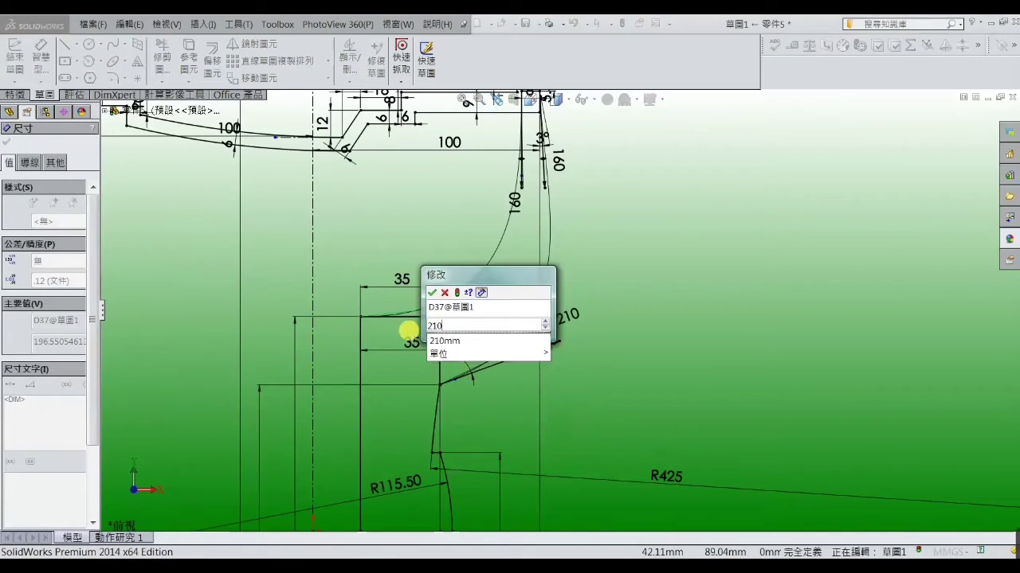
key("Return")
key("Escape")
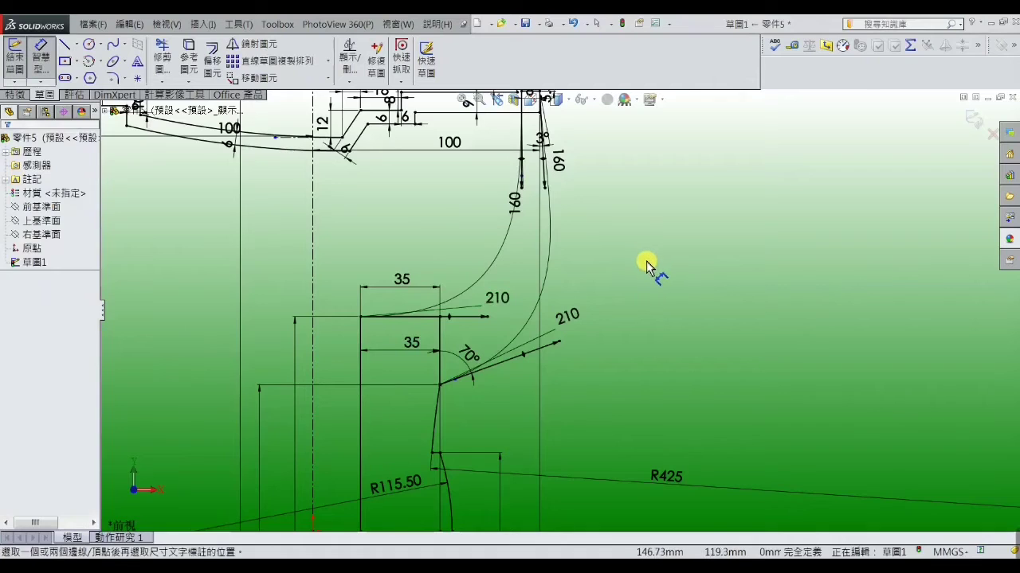
key("f")
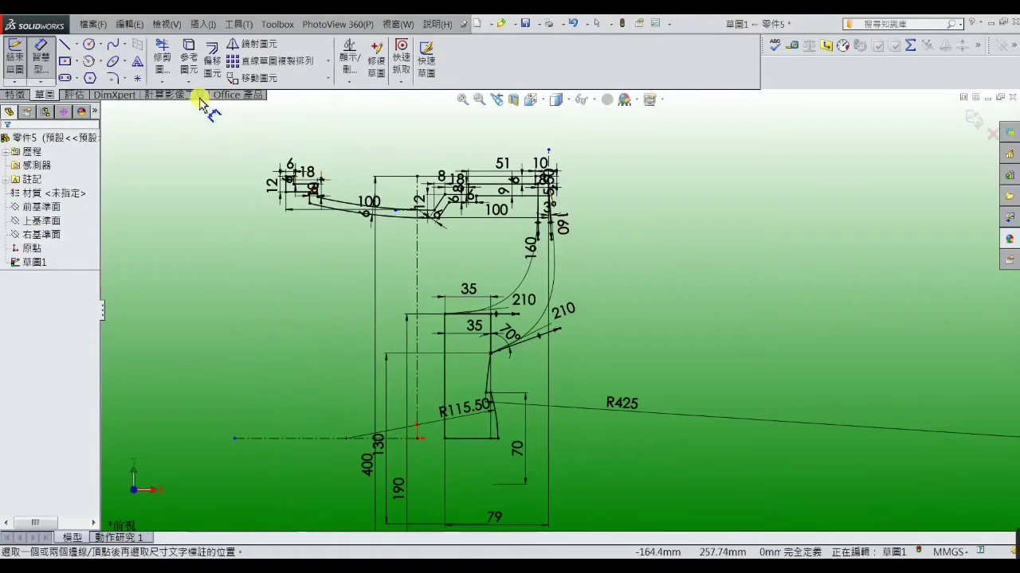
left_click(165, 62)
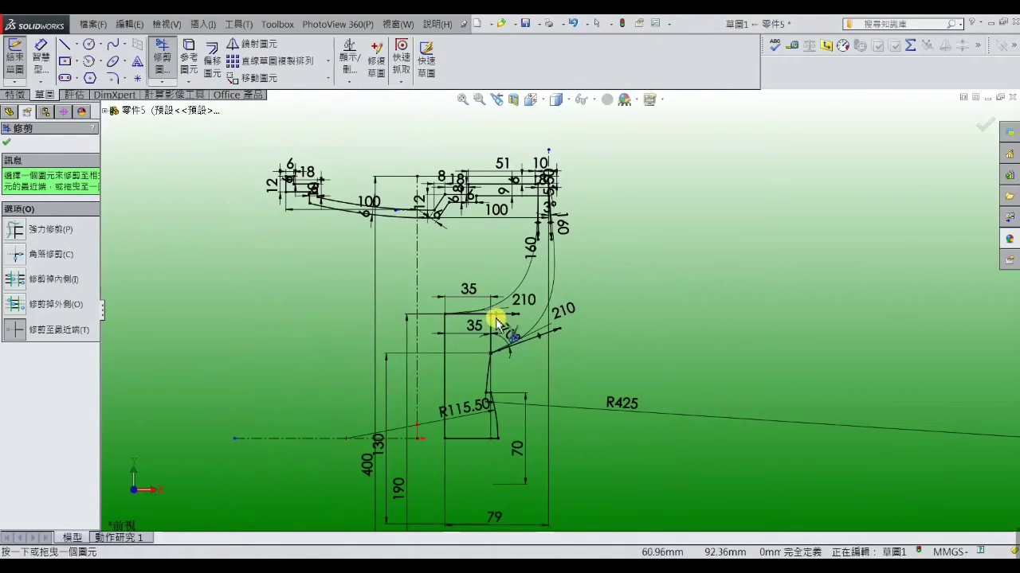
scroll(494, 320, "down", 3)
scroll(502, 315, "down", 1)
left_click(509, 293)
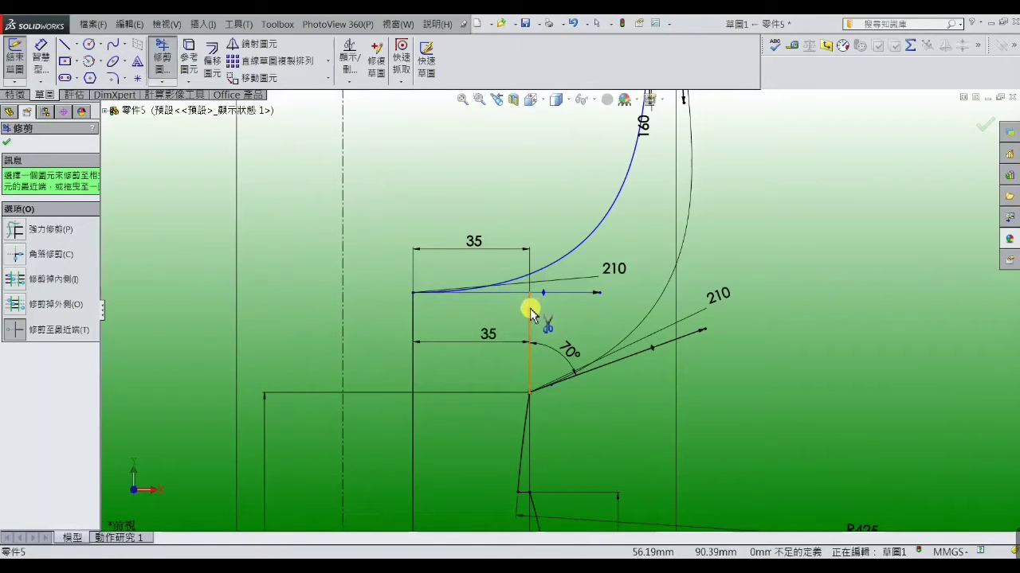
left_click(530, 310)
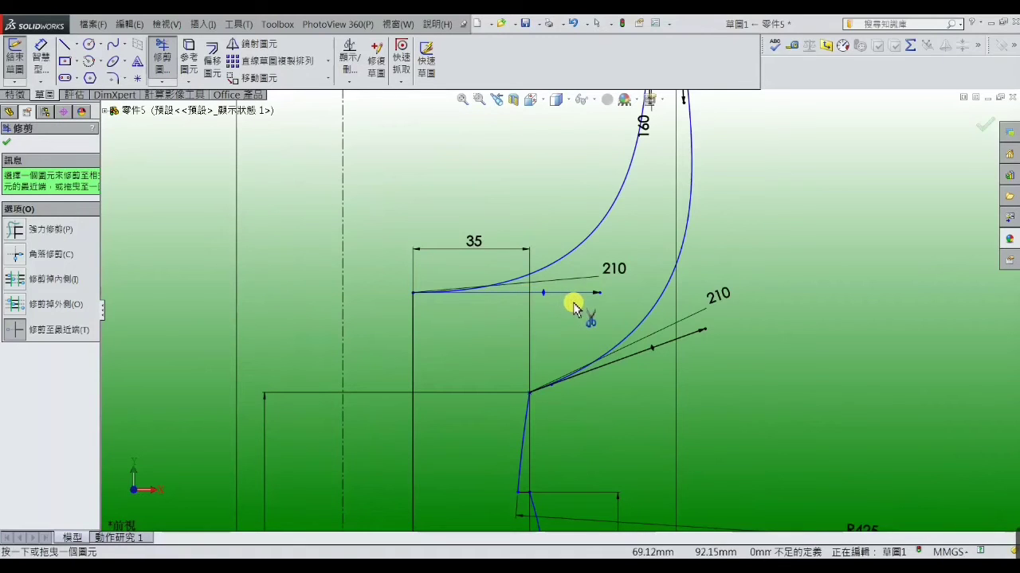
left_click(128, 24)
left_click(139, 44)
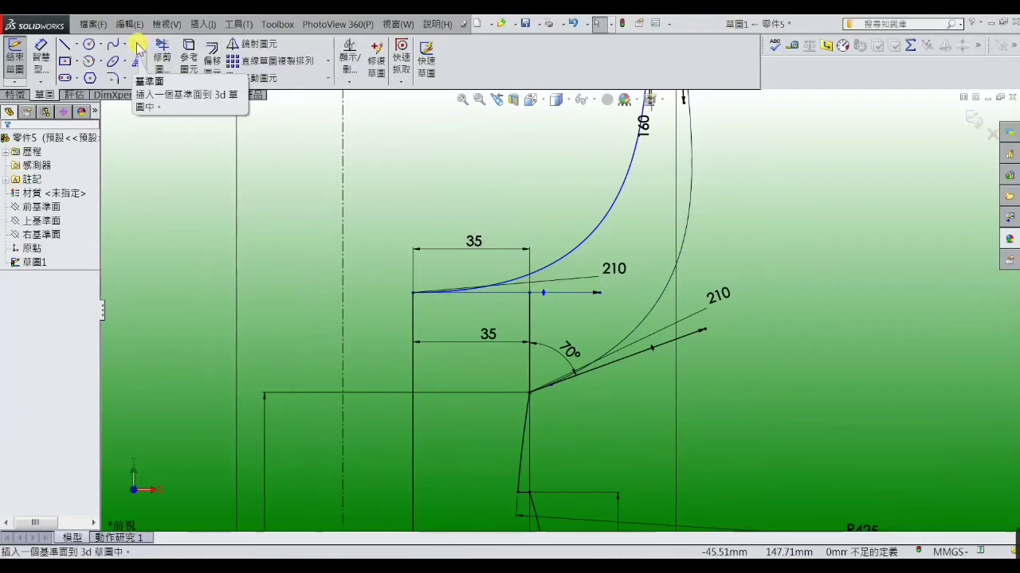
left_click(128, 23)
left_click(139, 45)
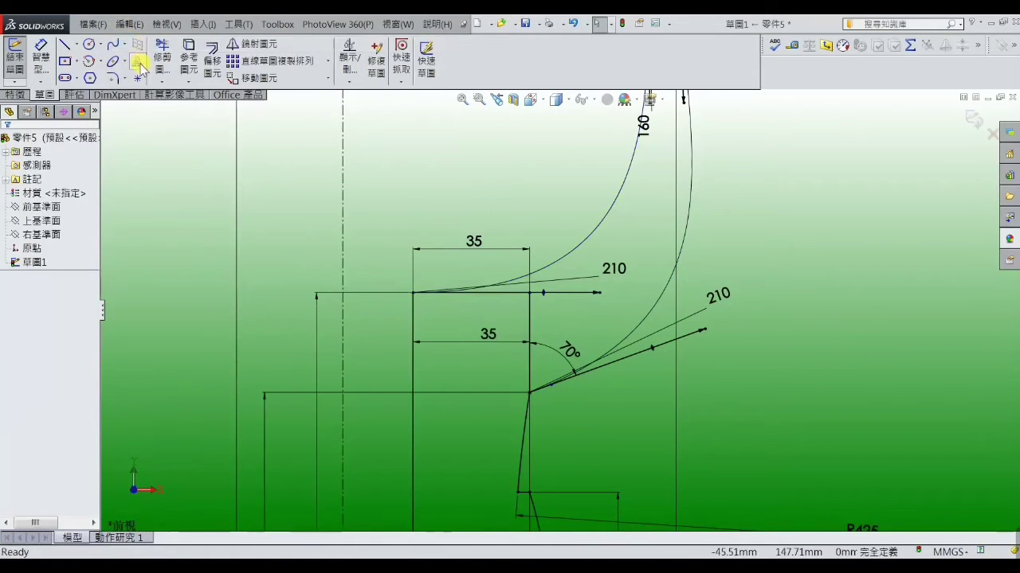
scroll(336, 265, "up", 2)
scroll(555, 298, "up", 1)
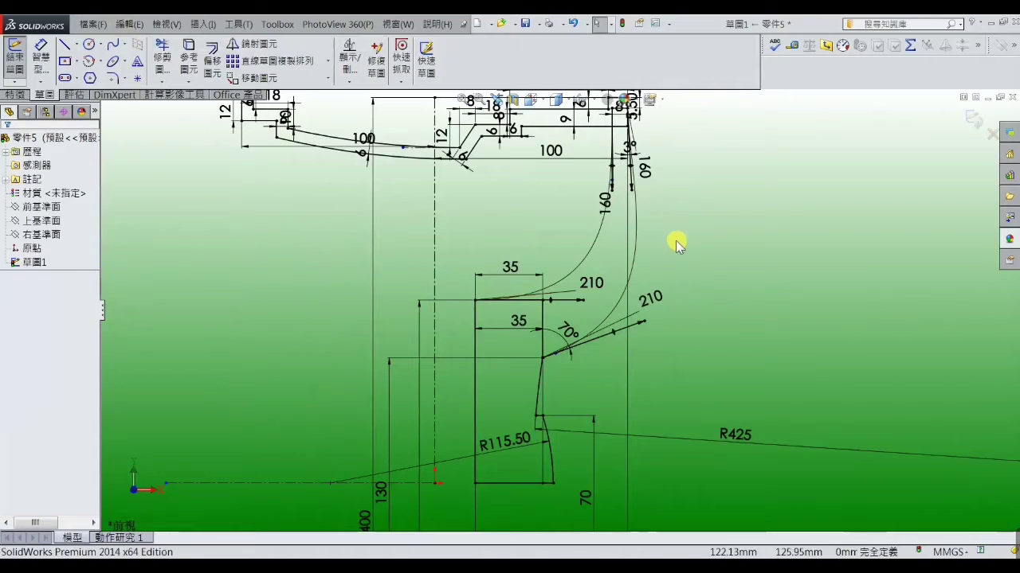
scroll(684, 246, "up", 1)
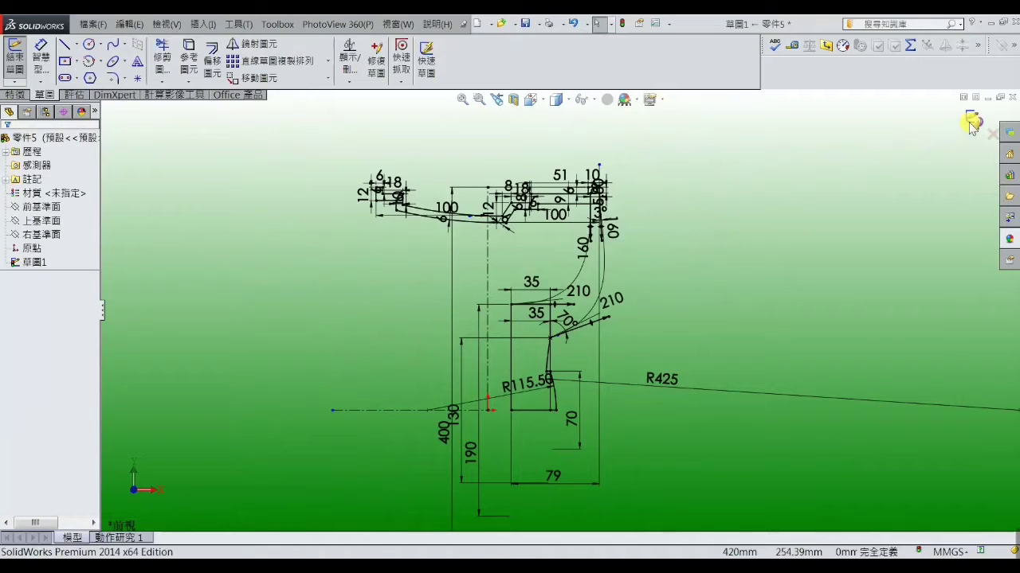
- Revolve the small end and long rim profile regions 360° about the horizontal centerline
left_click(16, 95)
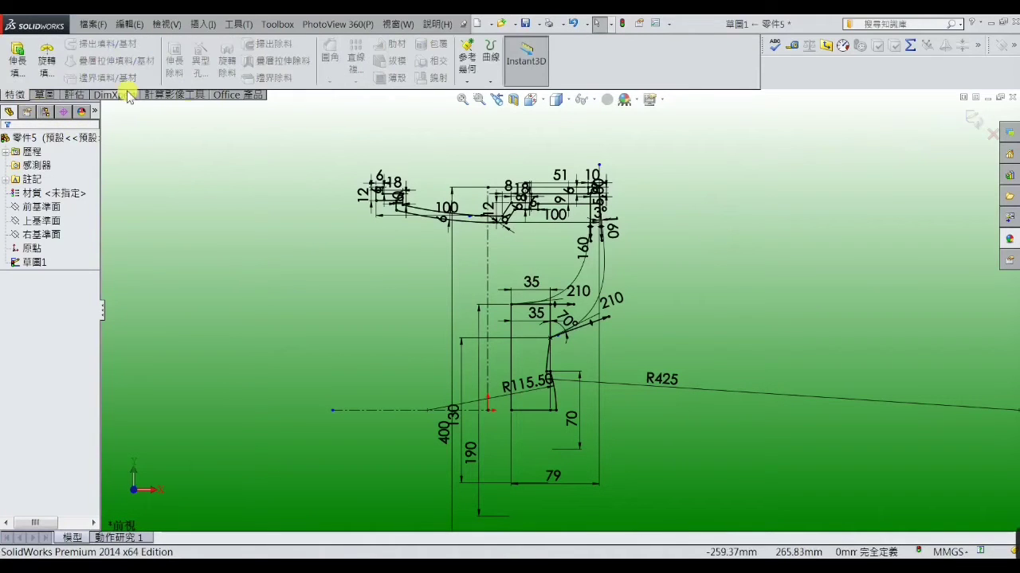
left_click(47, 57)
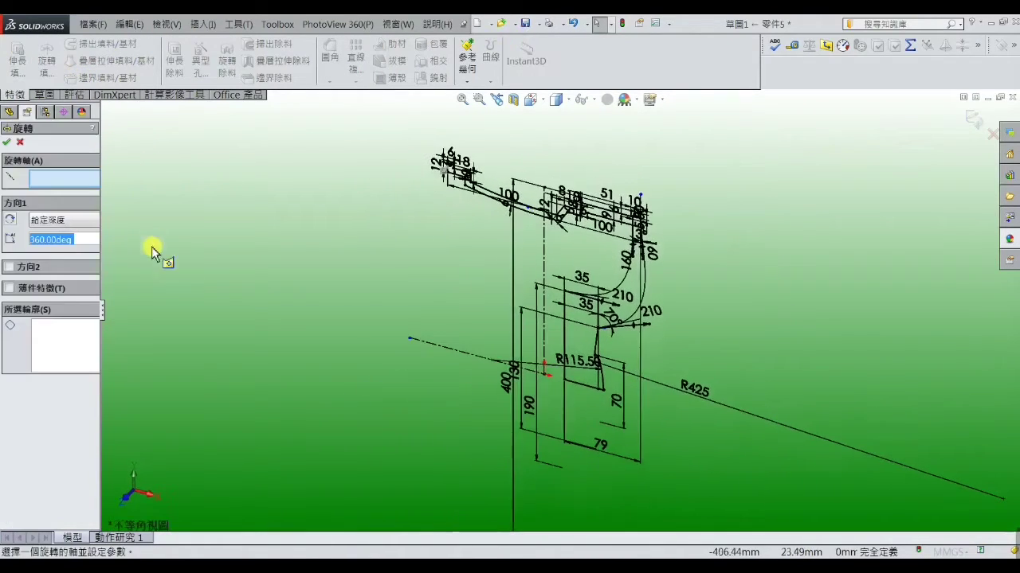
left_click(65, 178)
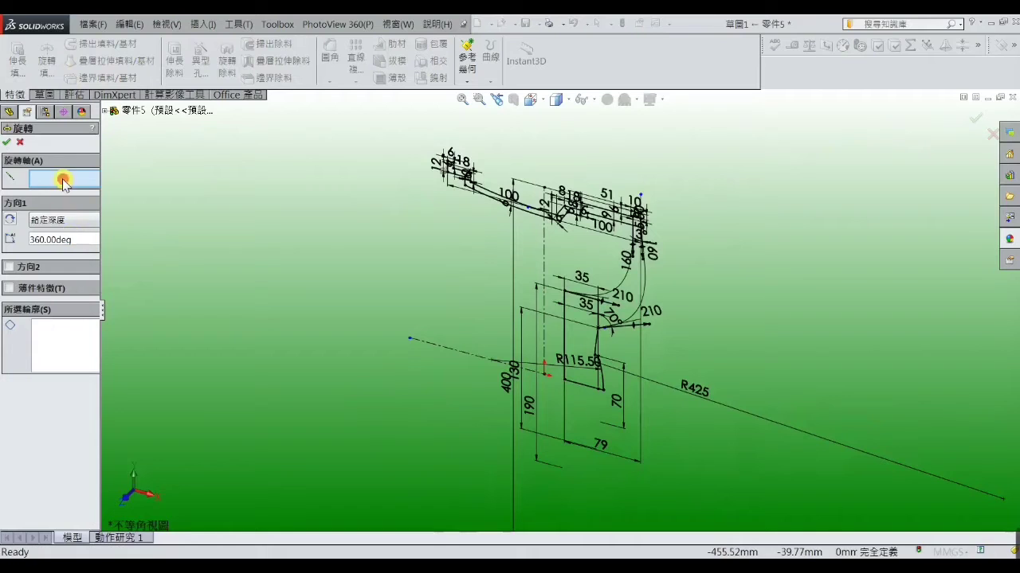
left_click(459, 355)
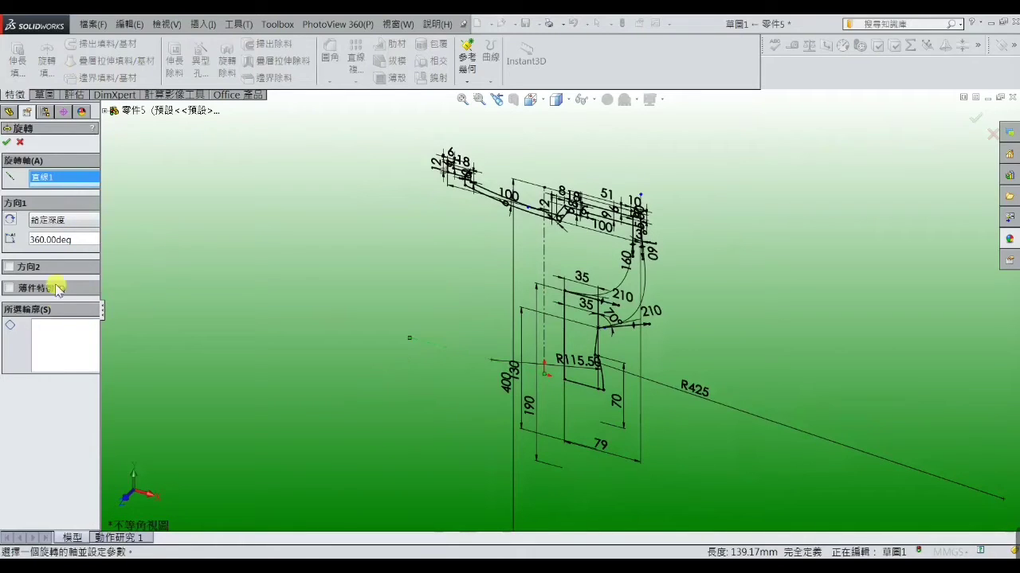
scroll(549, 235, "down", 4)
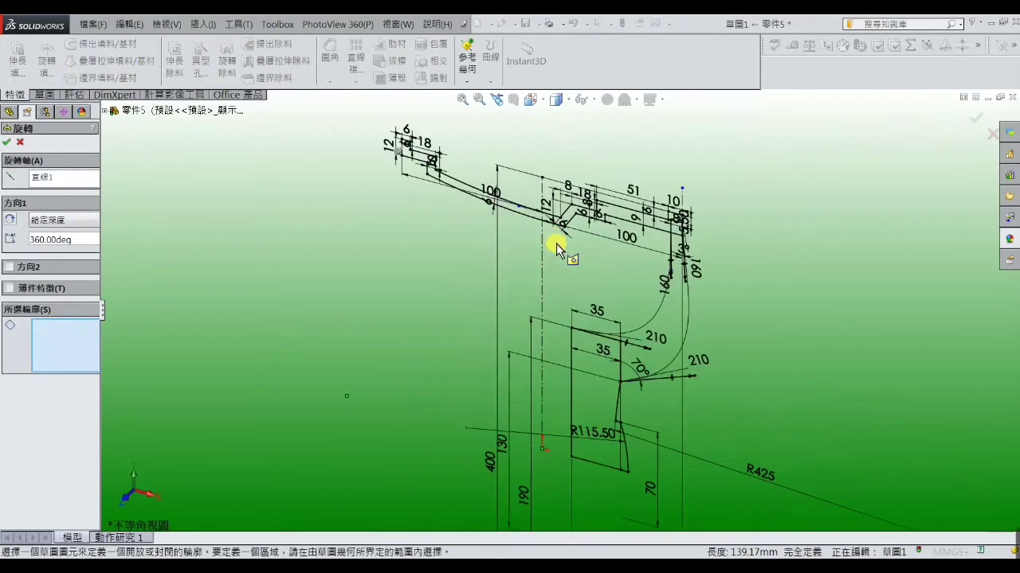
scroll(587, 266, "down", 2)
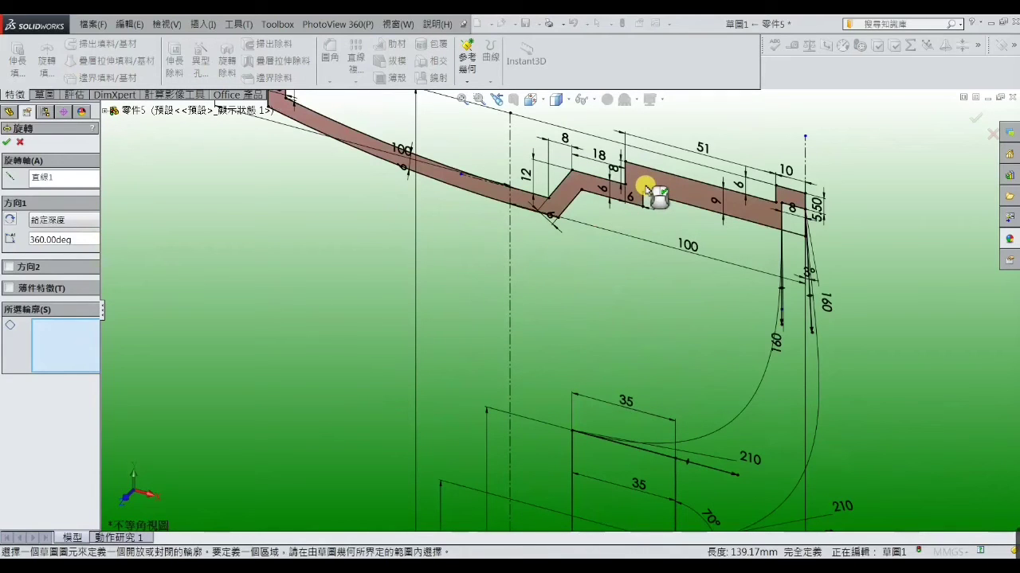
left_click(785, 222)
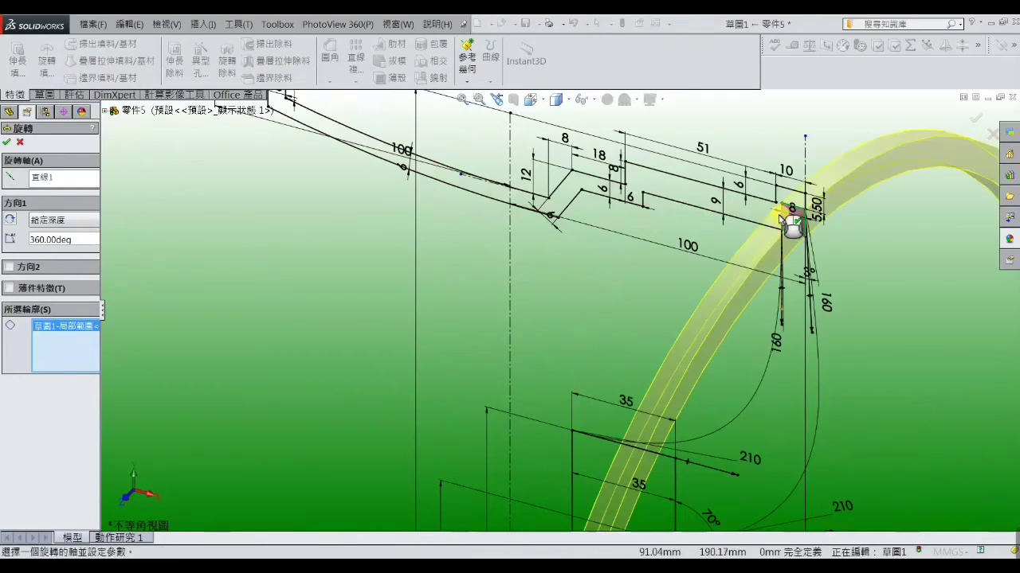
left_click(758, 213)
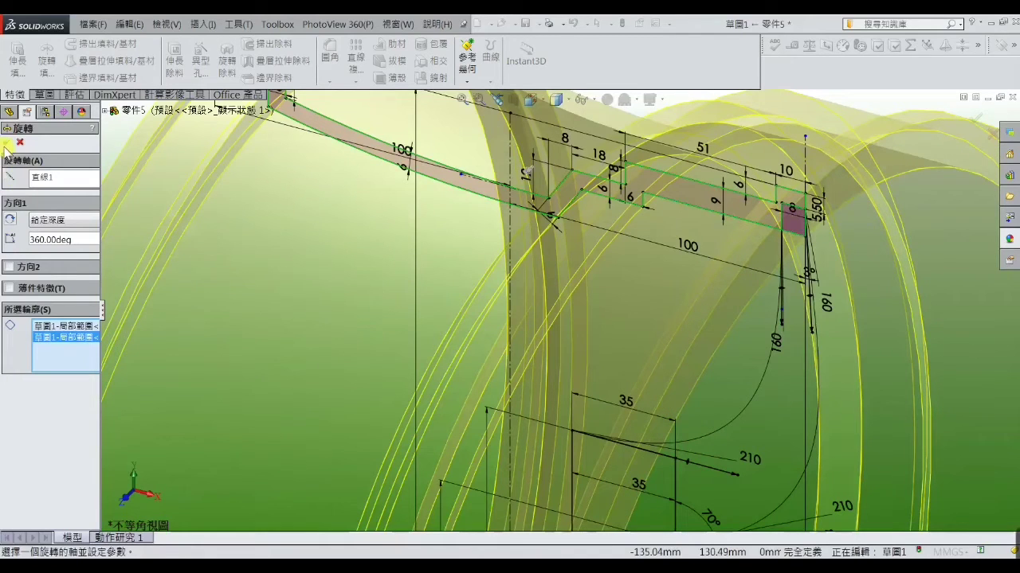
left_click(7, 144)
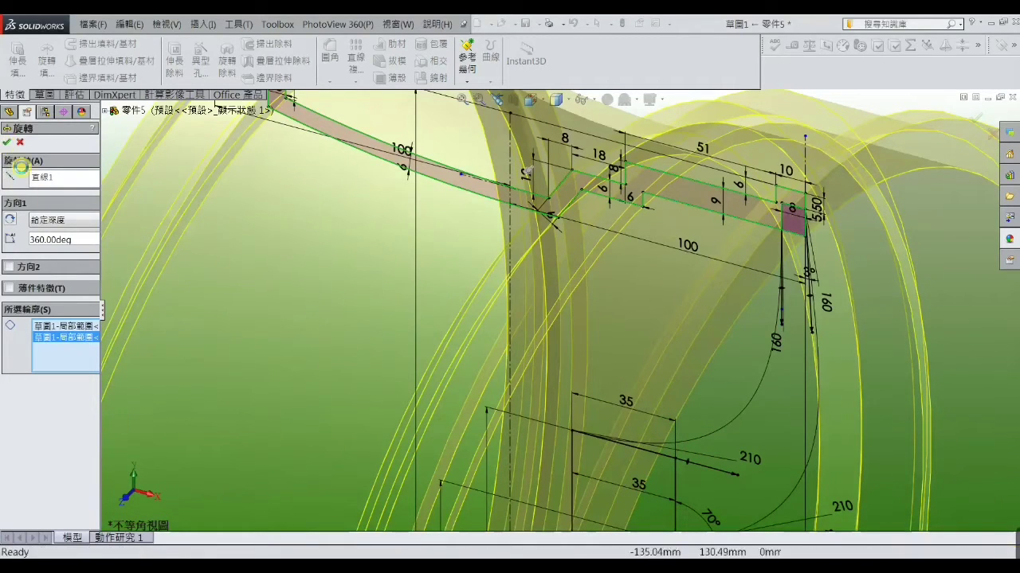
- Clear the selection and orbit to inspect the new rim body
scroll(430, 270, "up", 3)
left_click(343, 238)
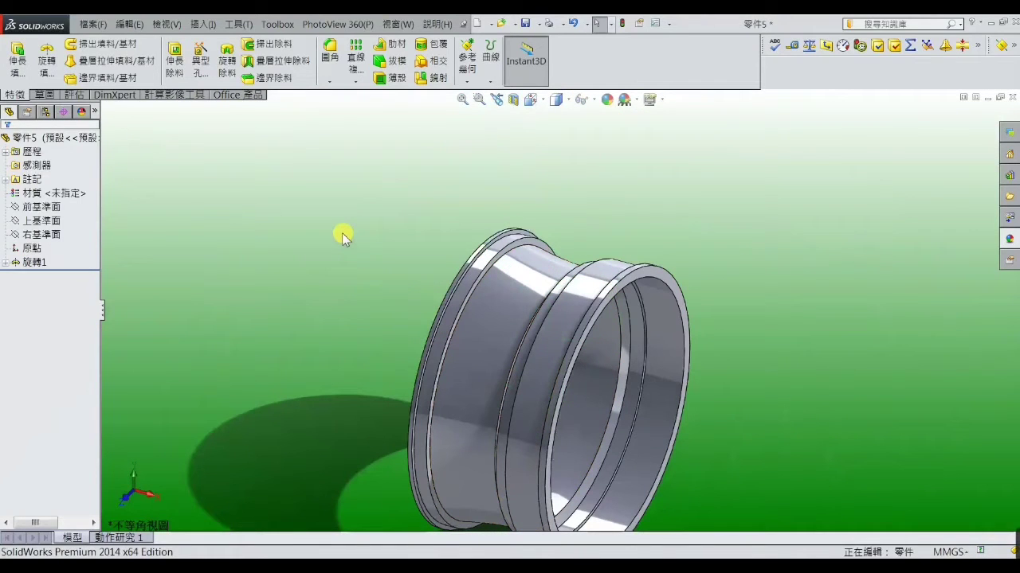
mouse_move(351, 315)
middle_mouse_down()
mouse_move(344, 262)
mouse_move(341, 316)
middle_mouse_up()
scroll(544, 342, "up", 2)
- Convert Sketch1's rim profile into a new Front Plane sketch and start a second revolve from it
scroll(544, 342, "down", 3)
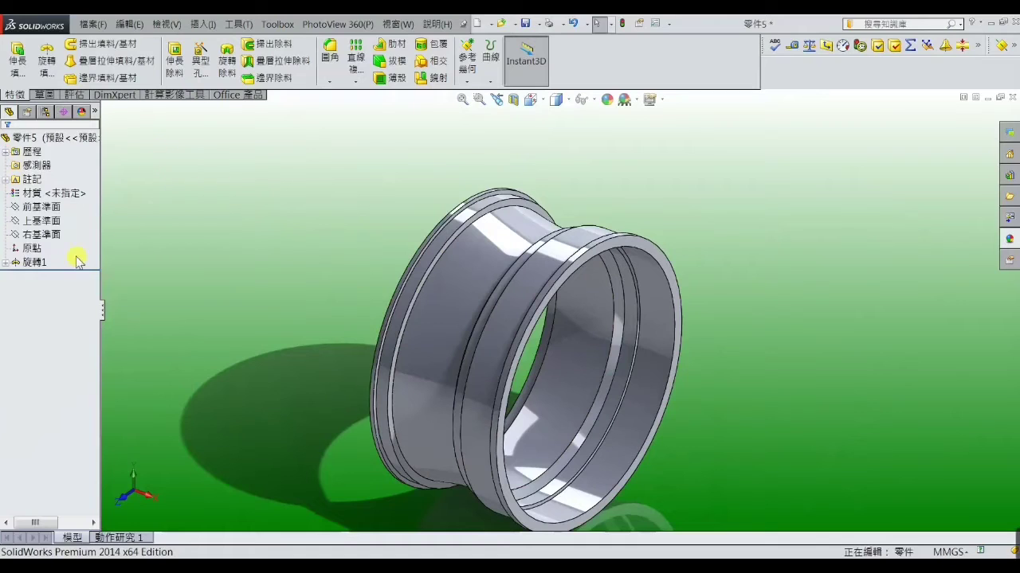
left_click(61, 208)
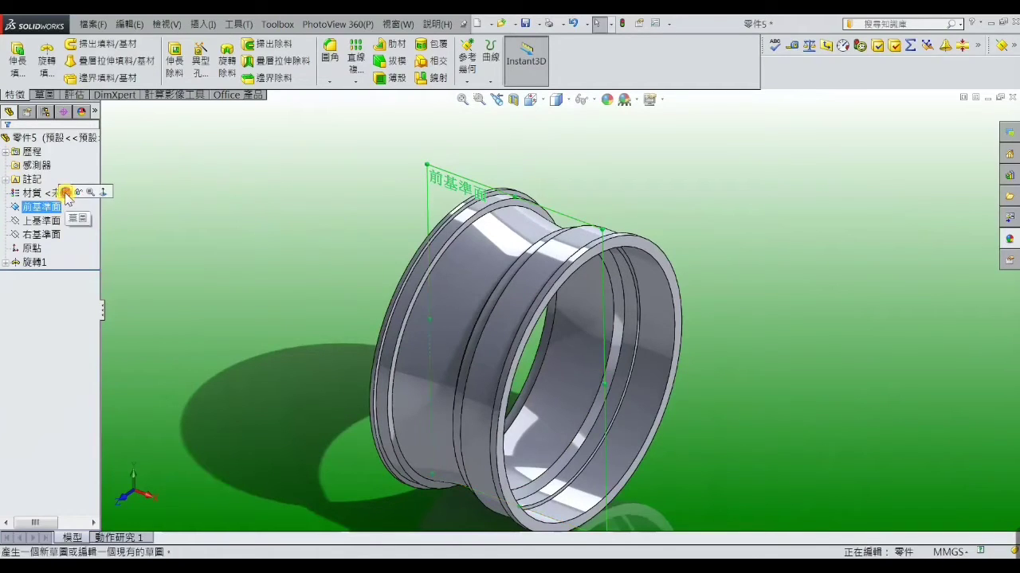
left_click(67, 195)
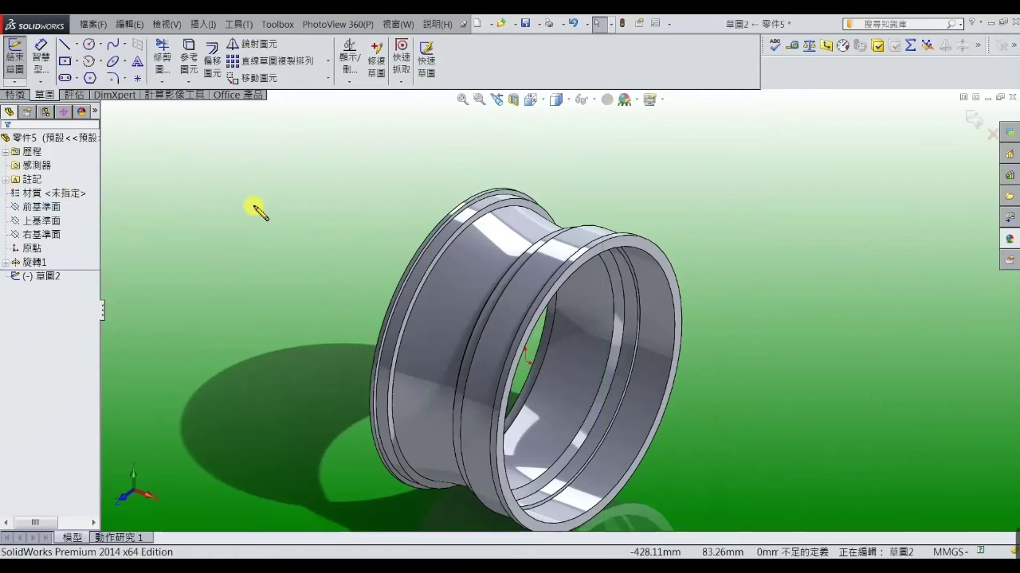
left_click(7, 263)
left_click(44, 275)
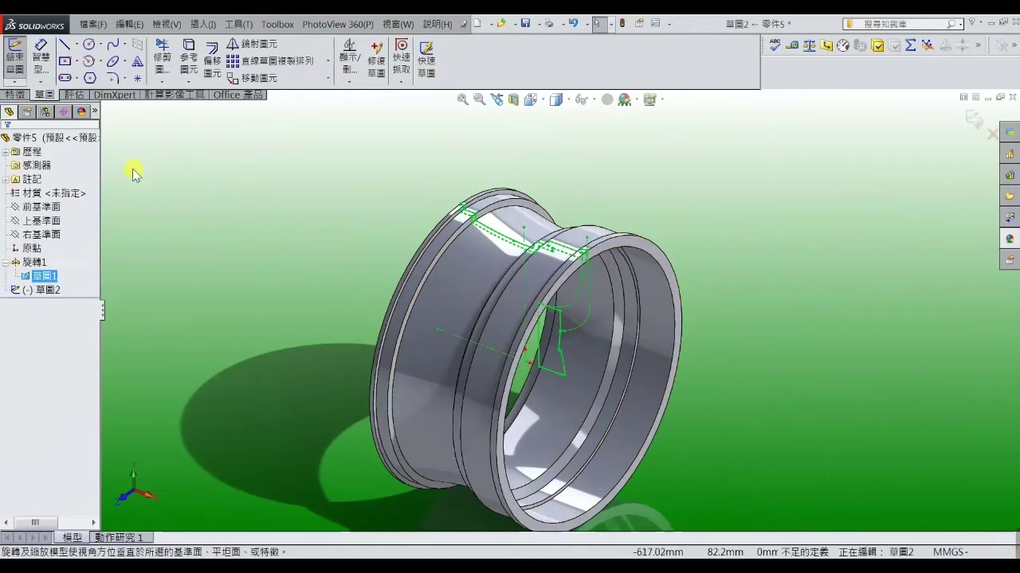
left_click(191, 64)
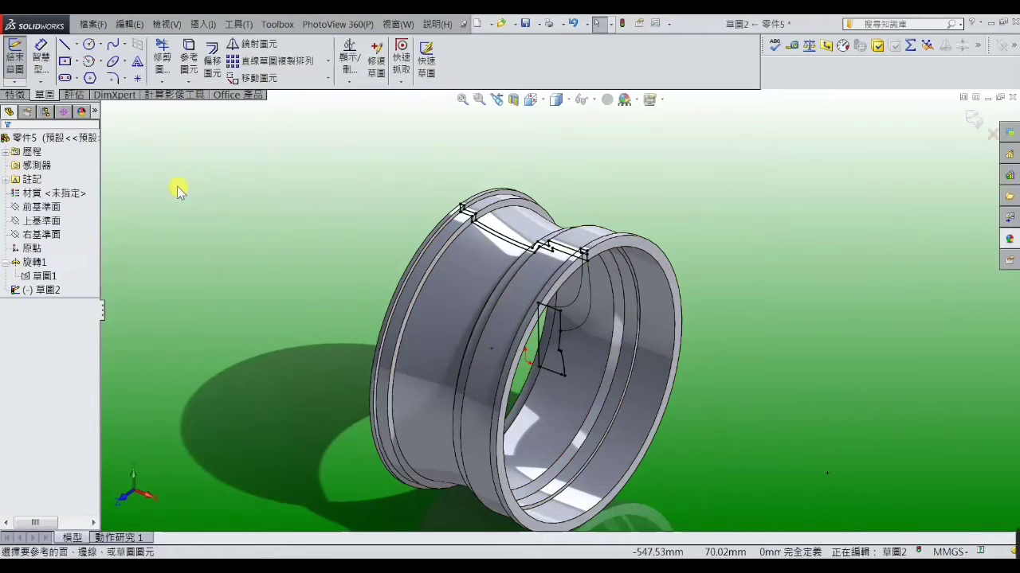
left_click(13, 96)
left_click(47, 62)
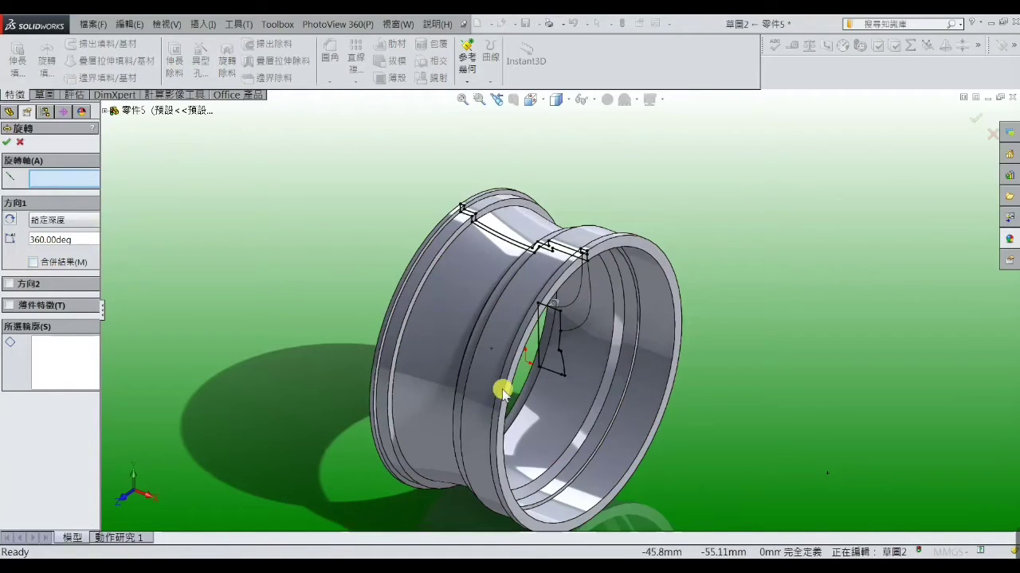
- Revolve the hub region plus two more profile regions 360° about the centerline into the disc body
left_click(555, 379)
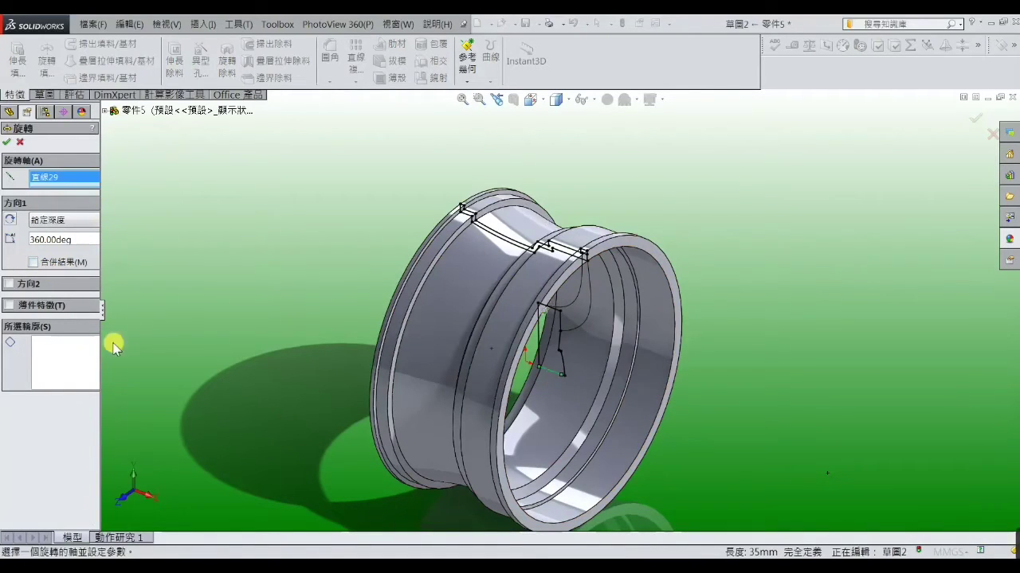
left_click(65, 350)
scroll(646, 381, "down", 3)
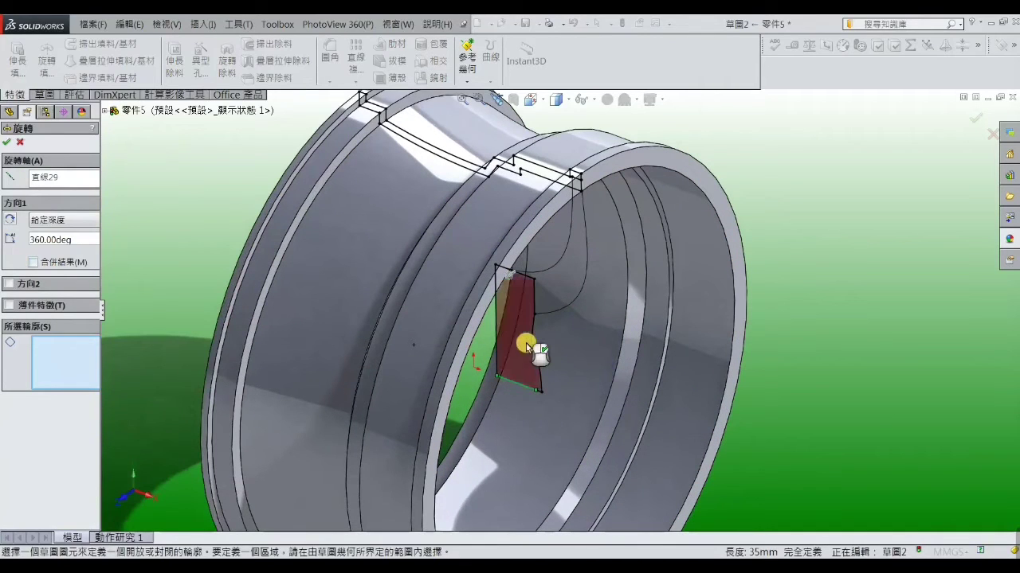
left_click(522, 319)
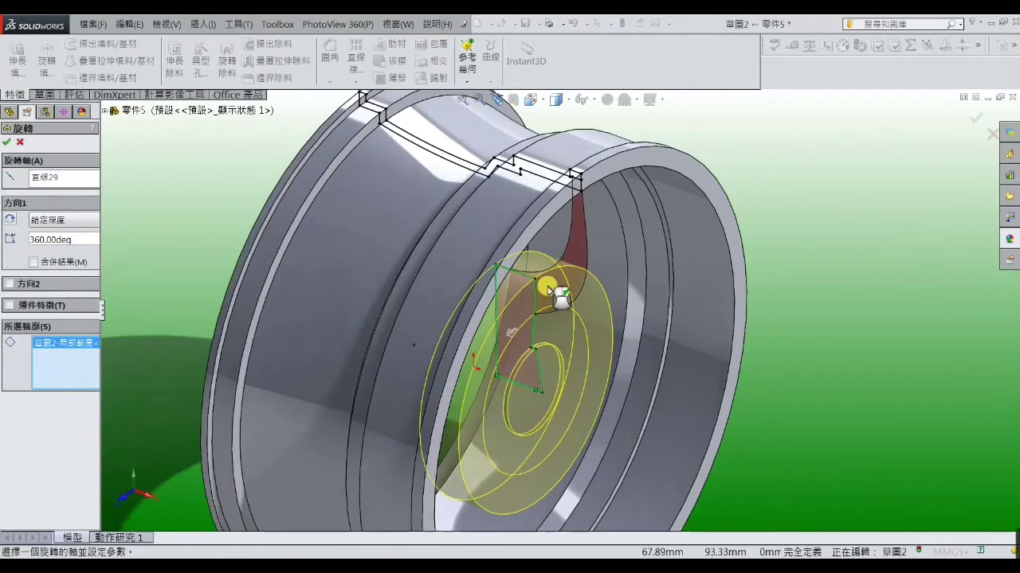
left_click(548, 287)
scroll(600, 212, "down", 2)
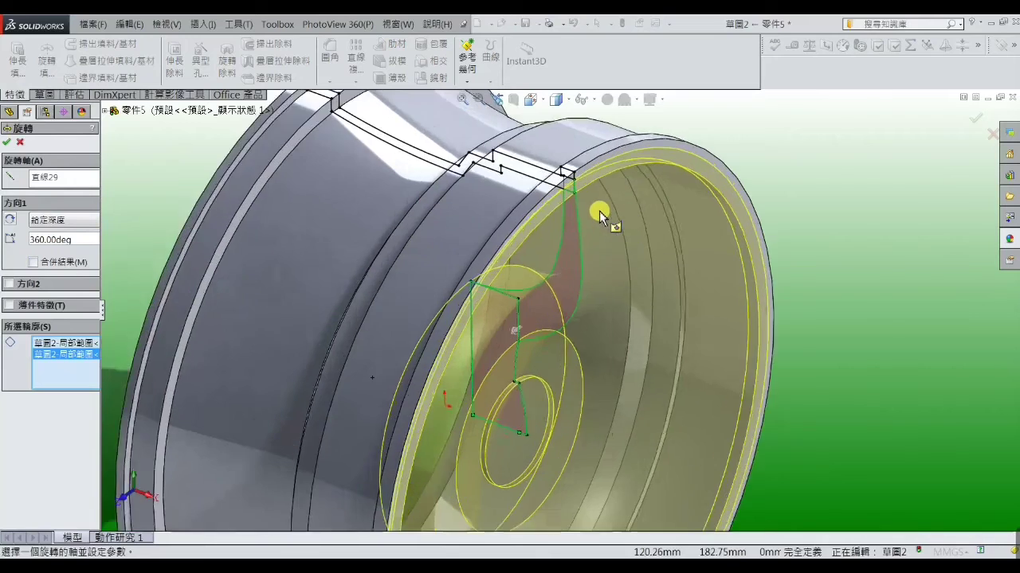
scroll(600, 211, "down", 2)
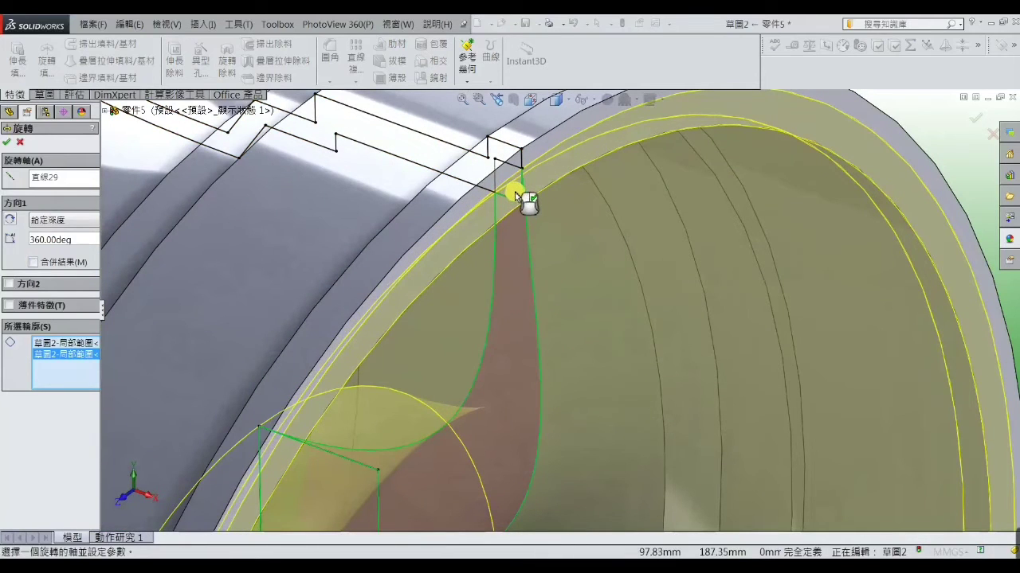
left_click(514, 192)
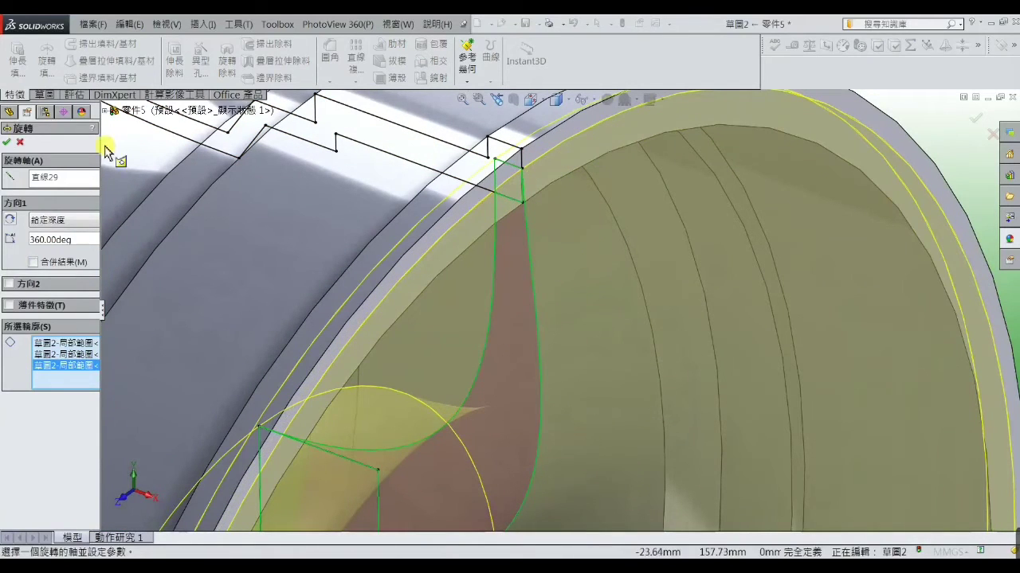
left_click(8, 144)
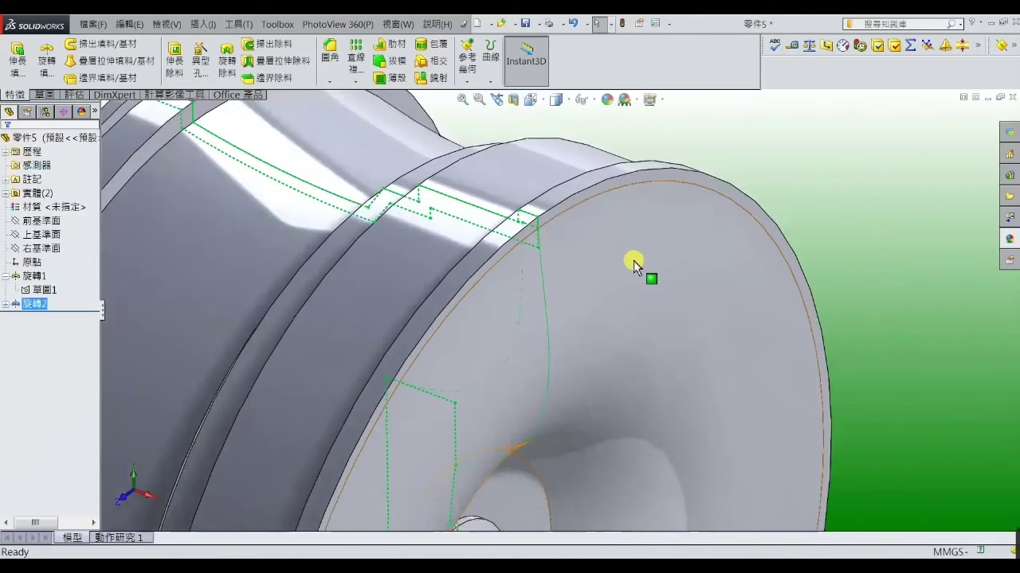
scroll(634, 260, "up", 6)
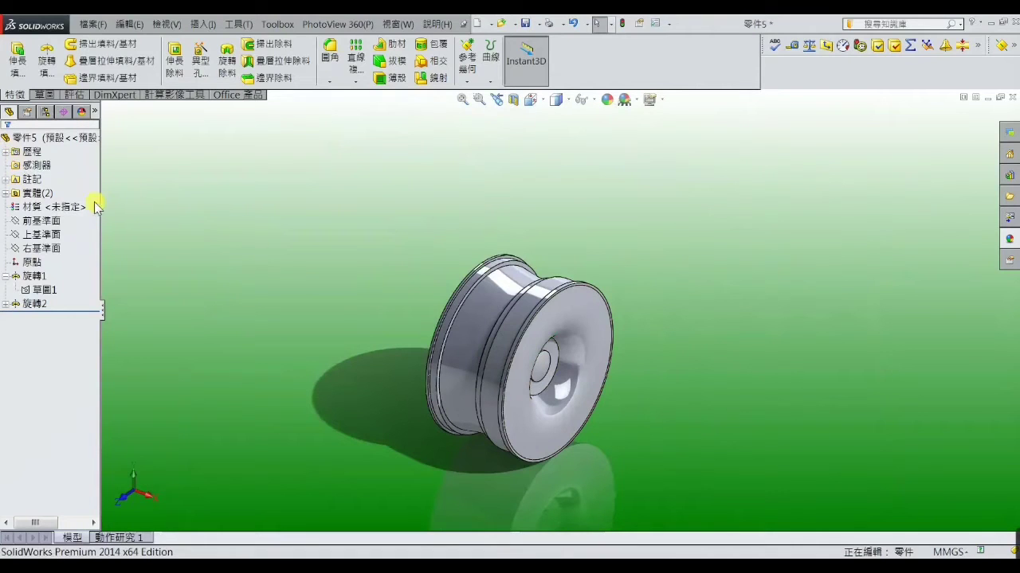
- Hide the 旋轉1 rim body from the Solid Bodies list
left_click(34, 194)
left_click(5, 193)
left_click(43, 207)
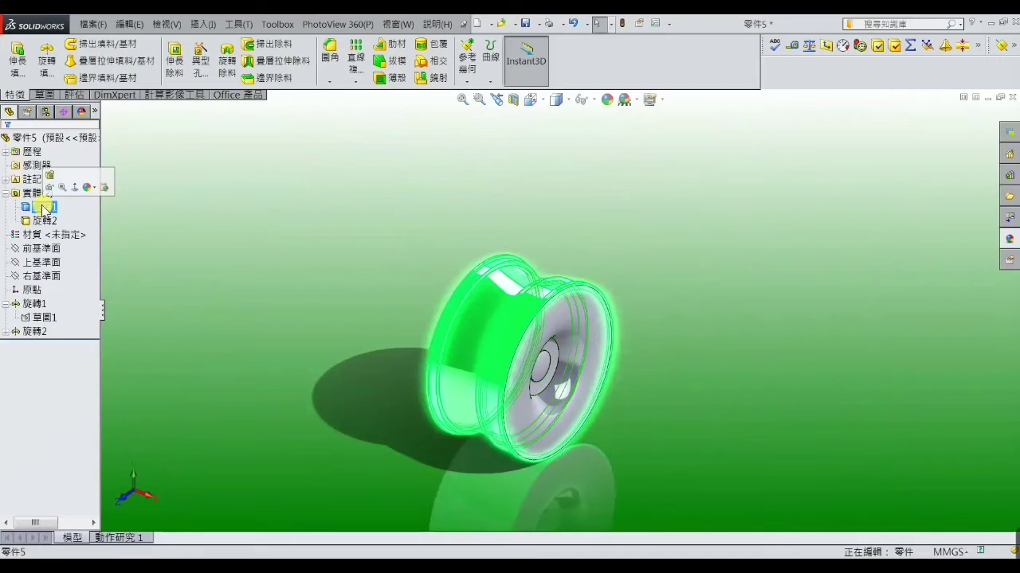
left_click(50, 187)
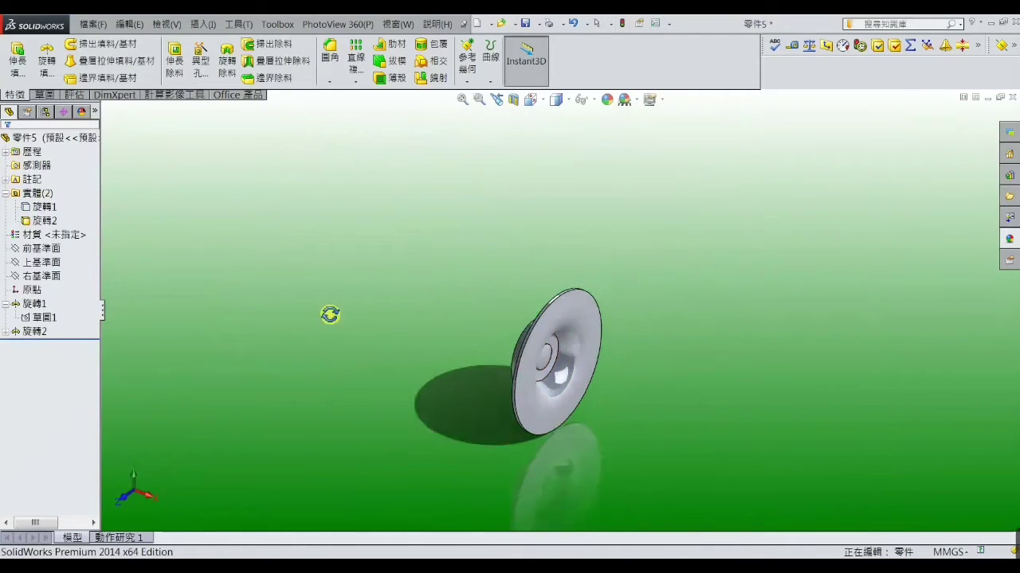
- Open a new sketch on the disc's central circular face
mouse_move(330, 315)
middle_mouse_down()
mouse_move(475, 296)
mouse_move(462, 358)
middle_mouse_up()
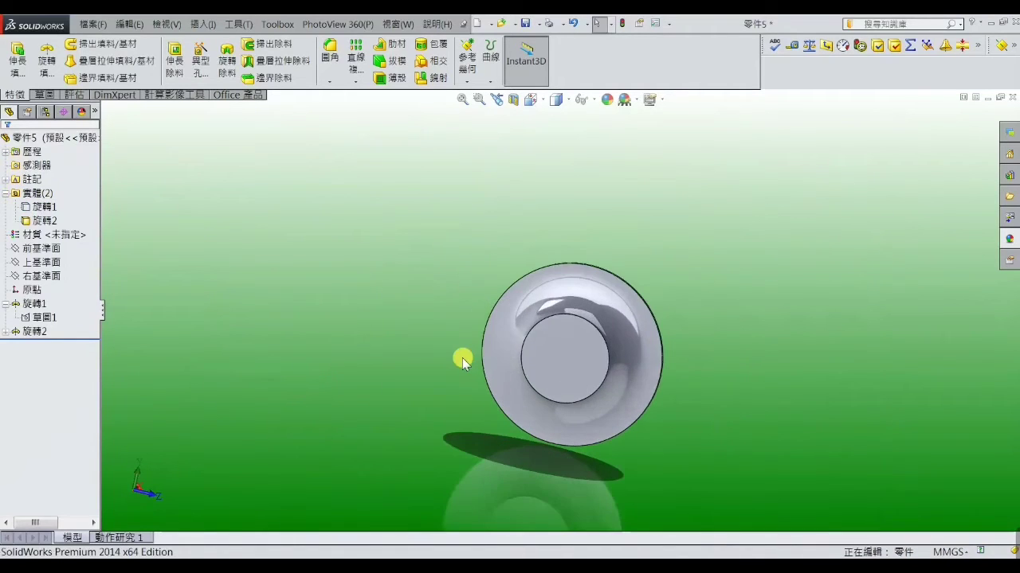
left_click(582, 356)
left_click(619, 320)
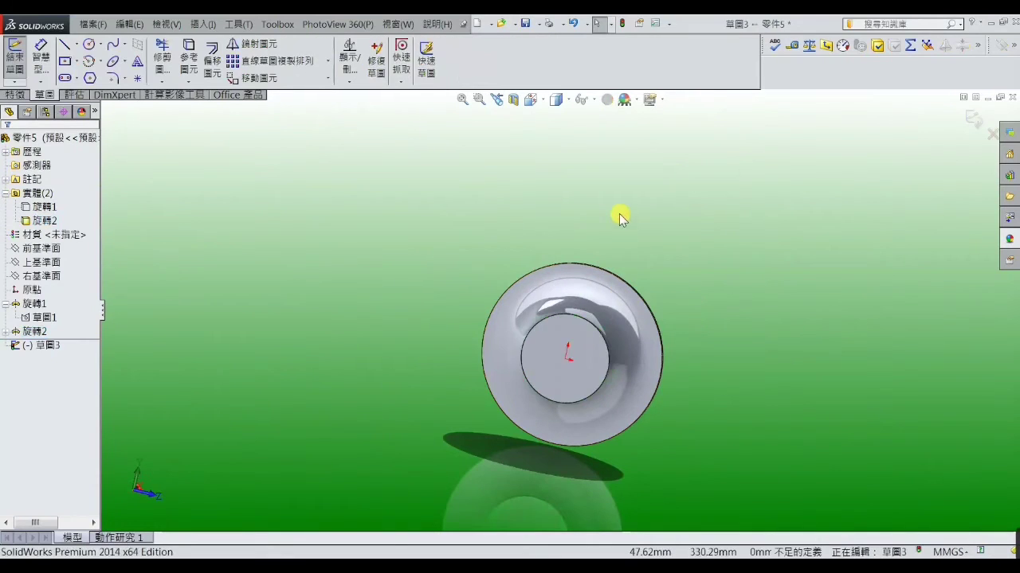
- View the sketch face Normal To and draw horizontal and vertical centerlines meeting at the origin
left_click(535, 101)
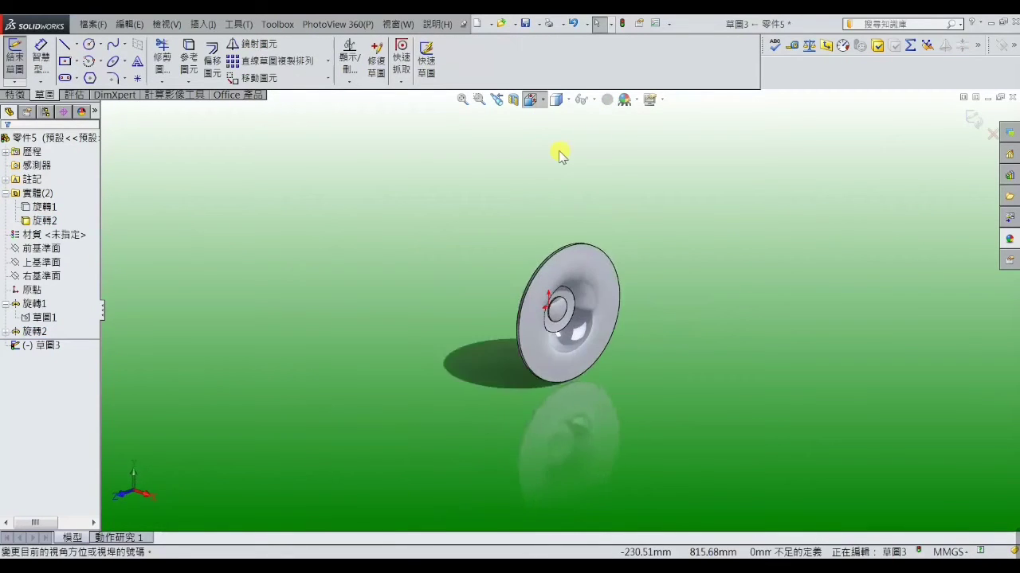
left_click(530, 99)
left_click(608, 175)
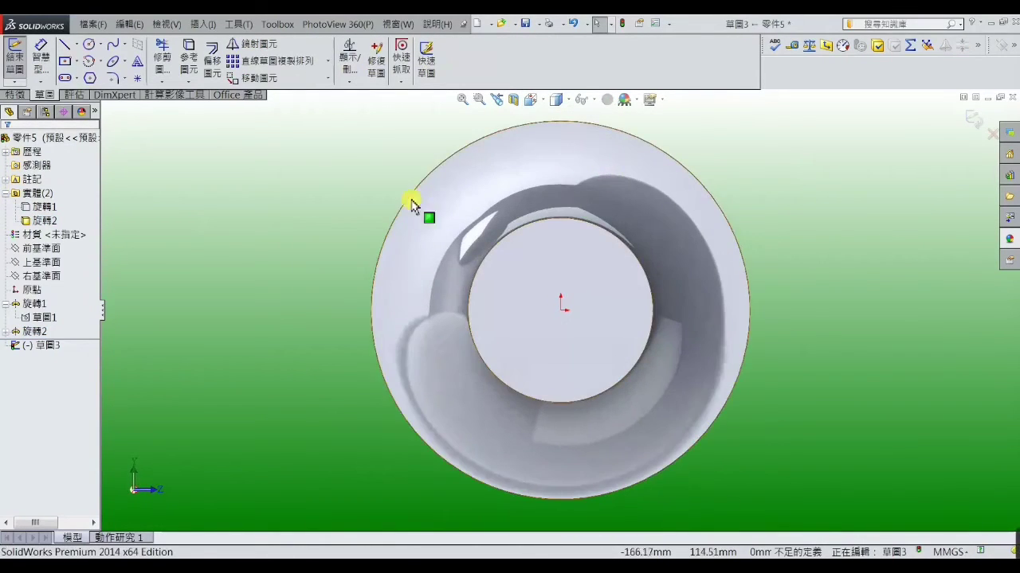
left_click(64, 48)
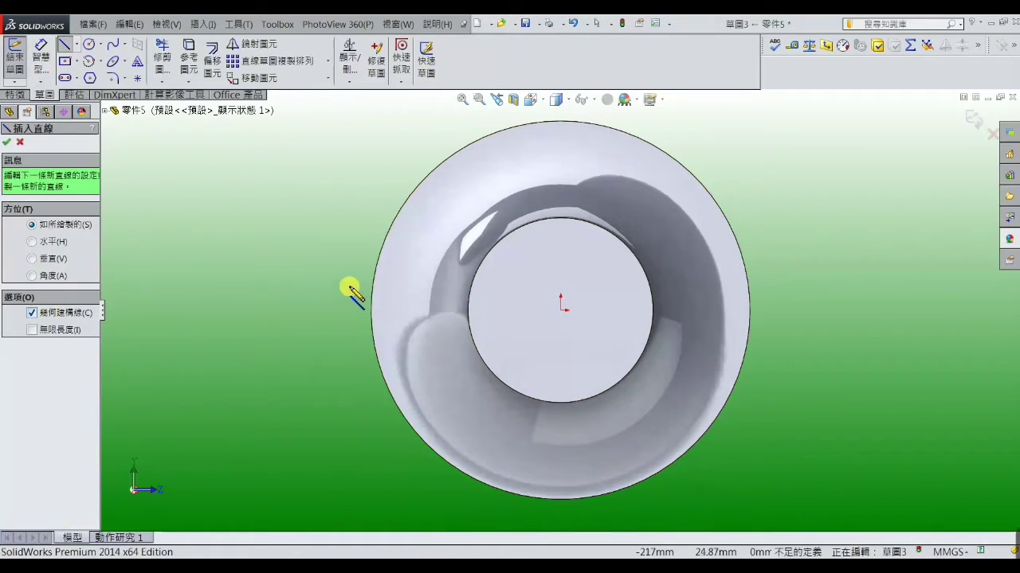
left_click(339, 311)
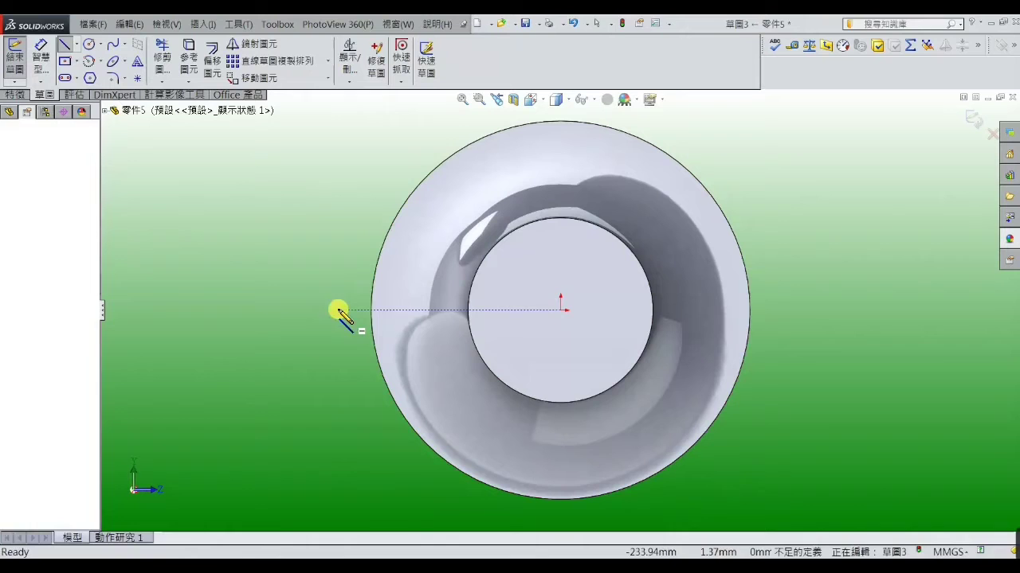
left_click(561, 310)
scroll(599, 135, "up", 2)
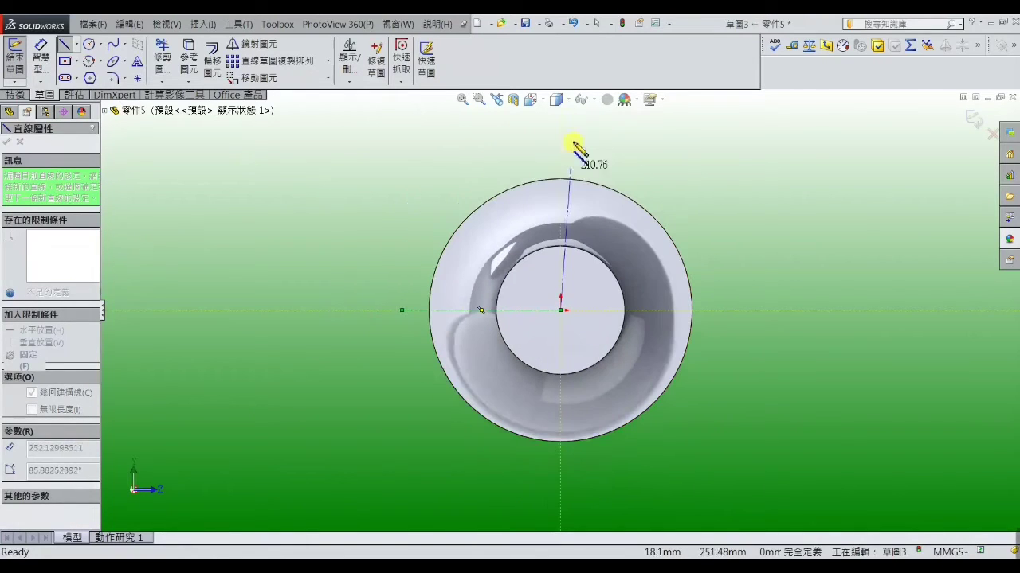
left_click(562, 148)
right_click(563, 151)
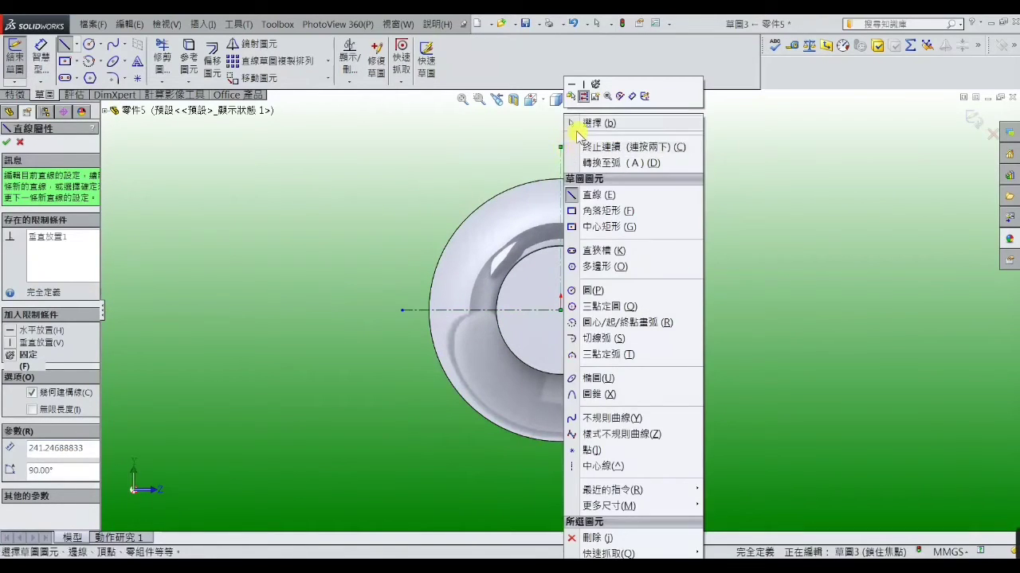
left_click(569, 123)
- Draw a slanted construction line from the origin up past the disc edge
left_click(64, 45)
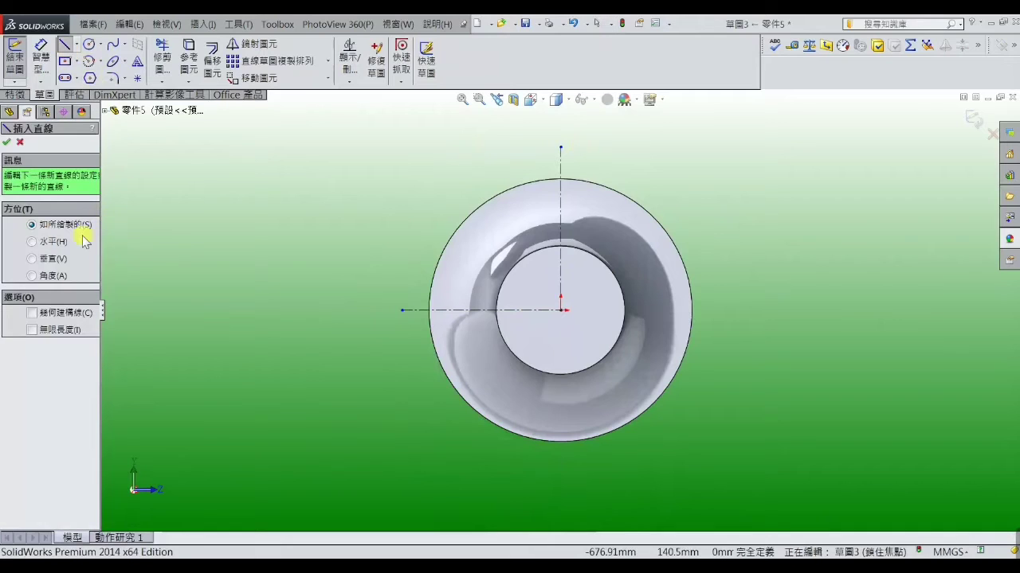
left_click(33, 312)
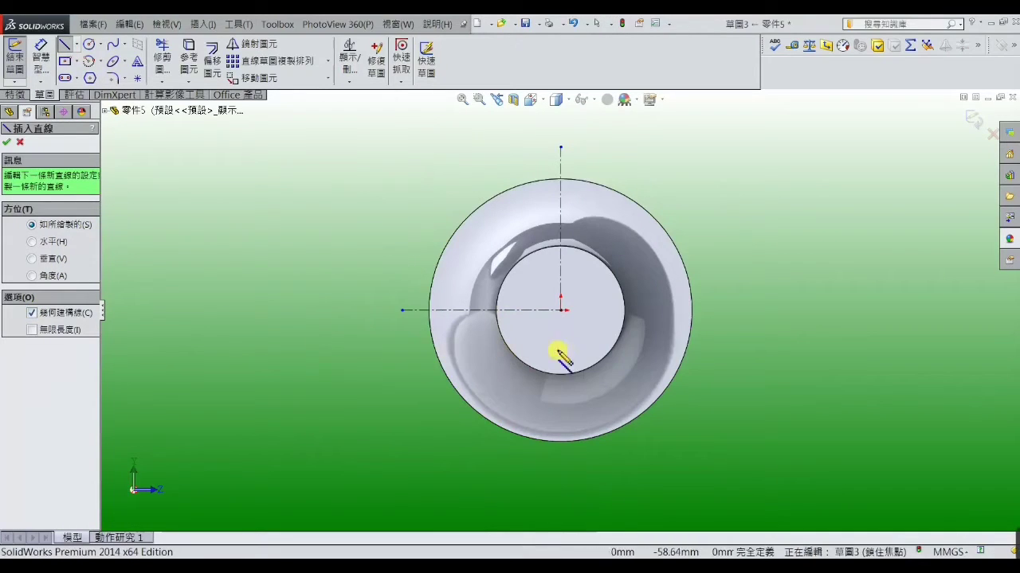
left_click(561, 310)
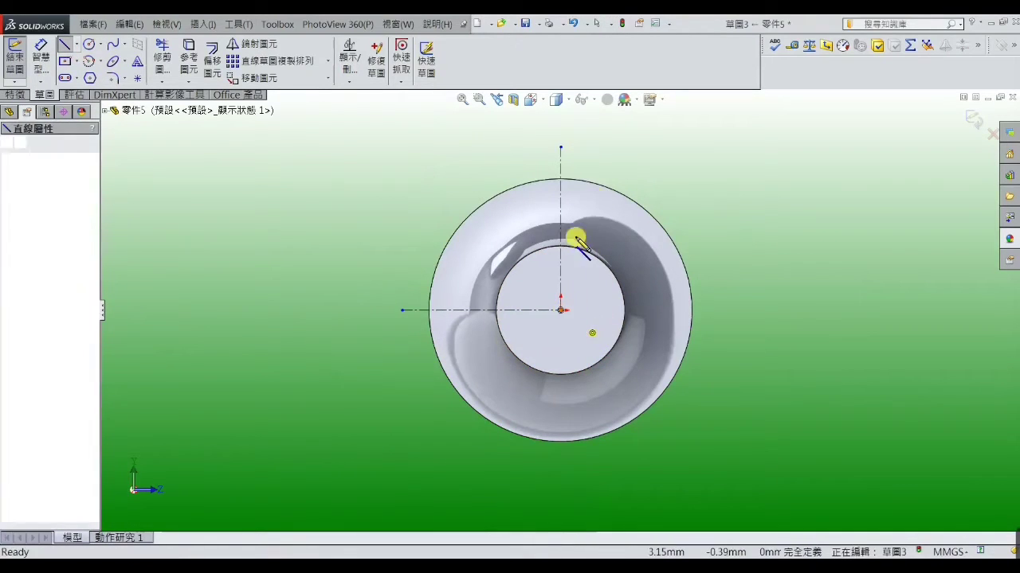
left_click(592, 159)
right_click(593, 160)
left_click(605, 123)
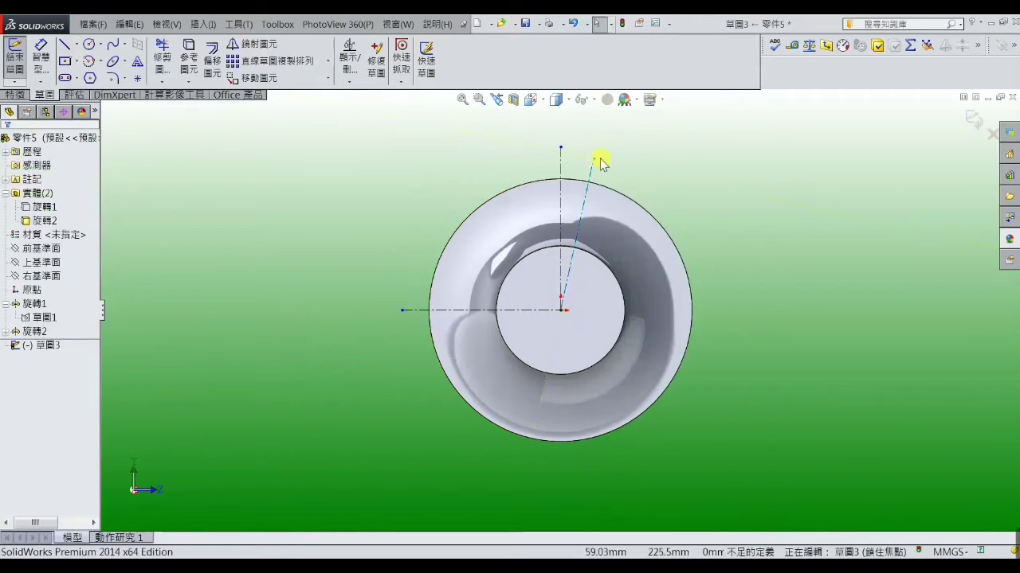
scroll(598, 182, "down", 2)
- Snap the tops of the slanted and vertical centerlines onto the disc's outer edge
left_click_drag(590, 173, 580, 201)
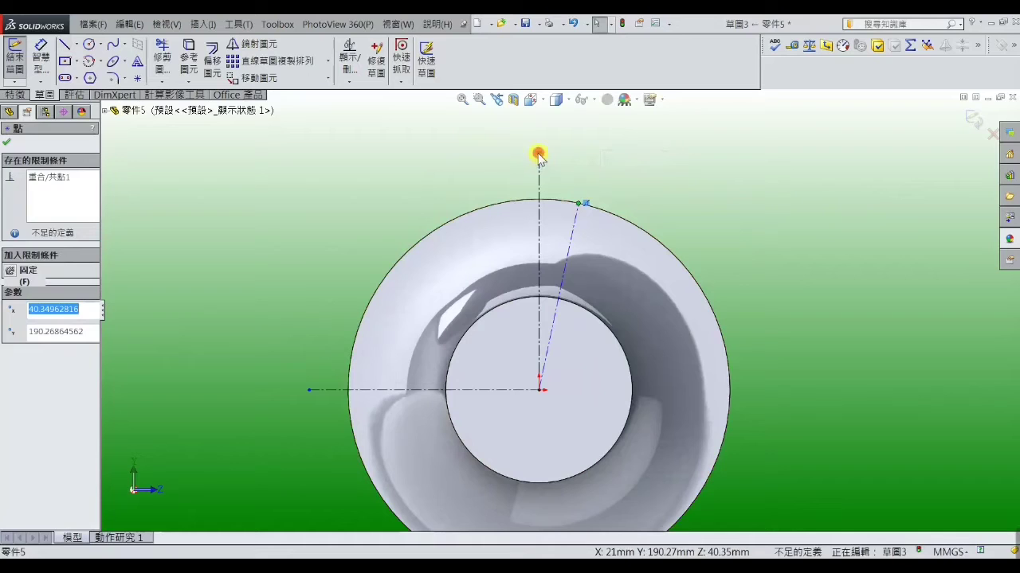
left_click_drag(539, 154, 538, 198)
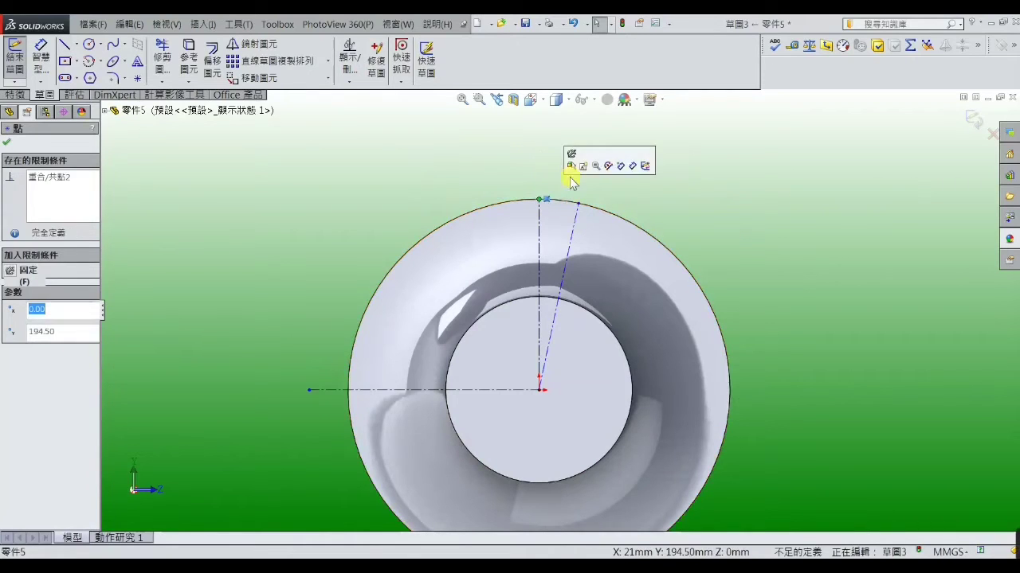
left_click(546, 177)
- Draw a second slanted construction line from the origin to the disc edge
left_click(66, 45)
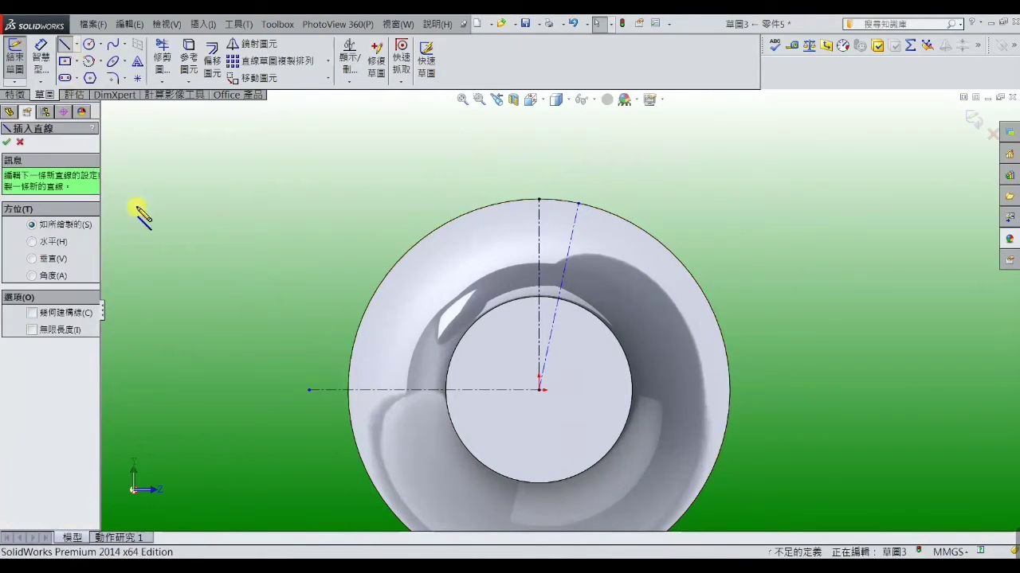
left_click(31, 314)
left_click(539, 390)
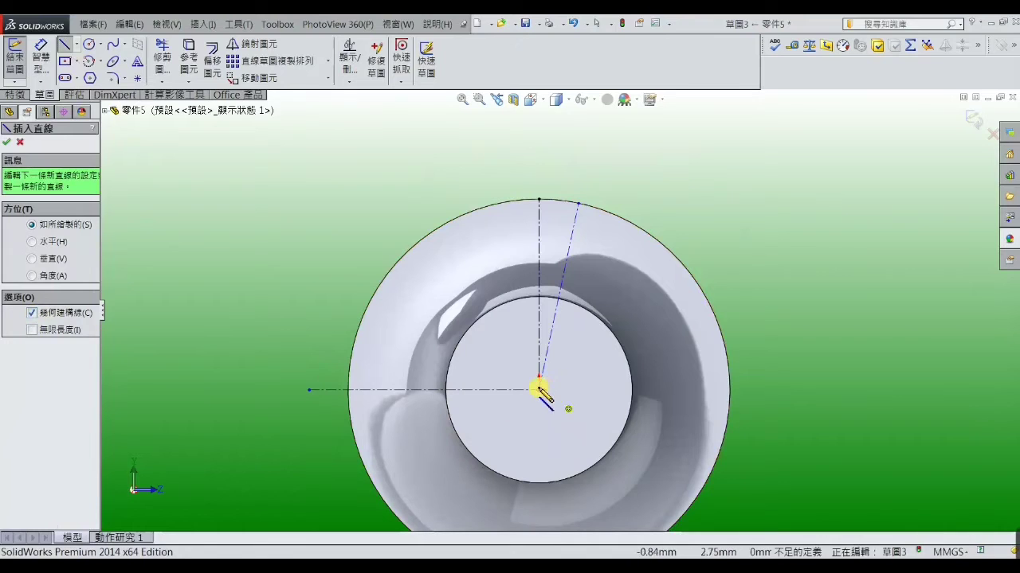
left_click(645, 234)
right_click(647, 234)
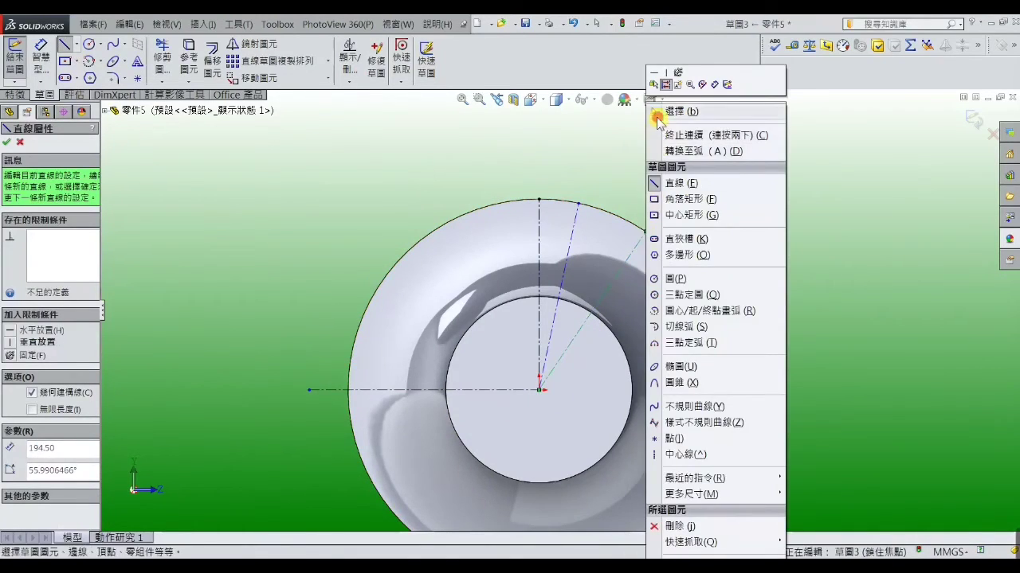
left_click(659, 112)
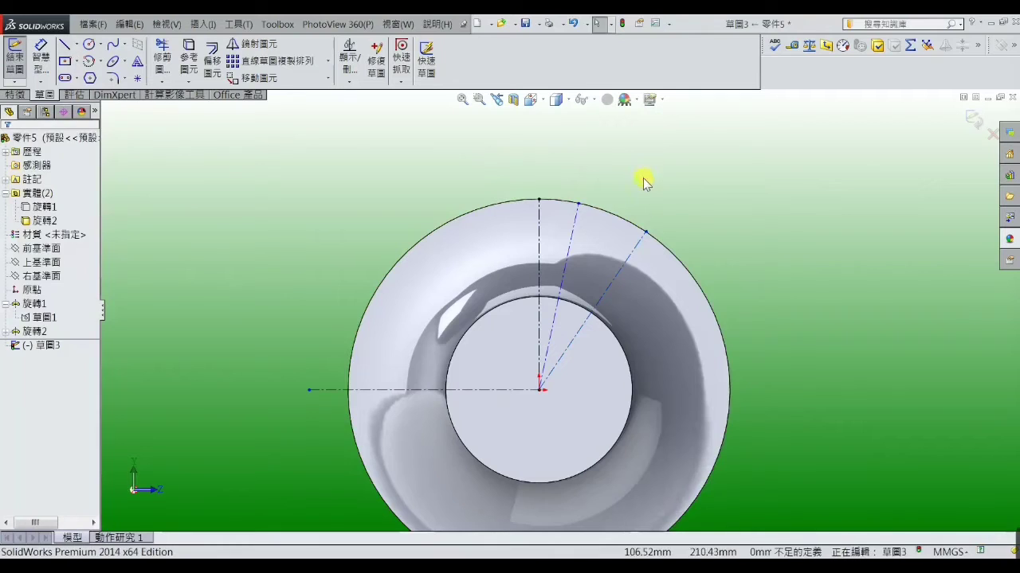
- Dimension the first slanted centerline at 7° from the vertical centerline
left_click(41, 58)
scroll(559, 267, "down", 3)
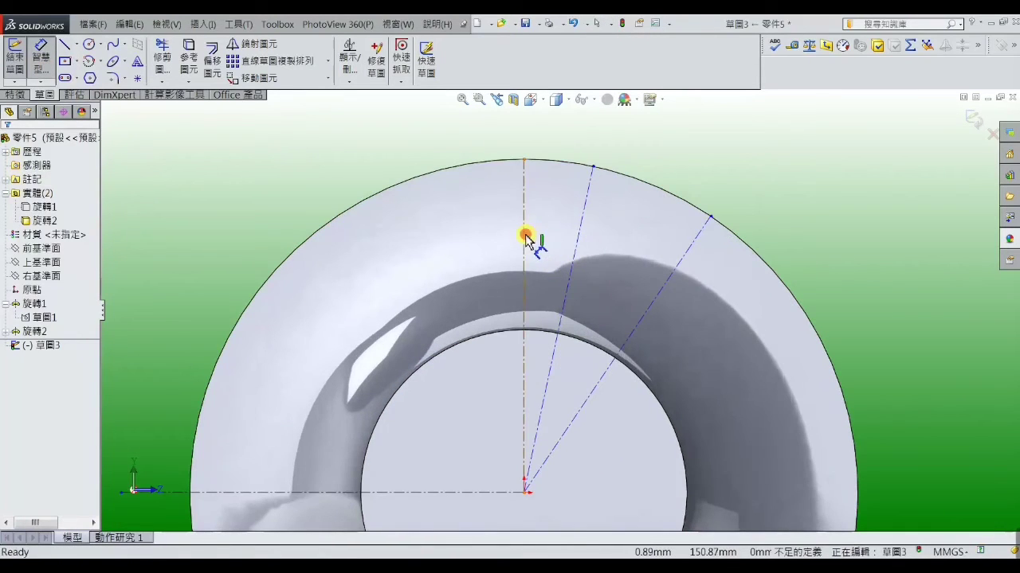
left_click(525, 232)
left_click(578, 243)
left_click(565, 224)
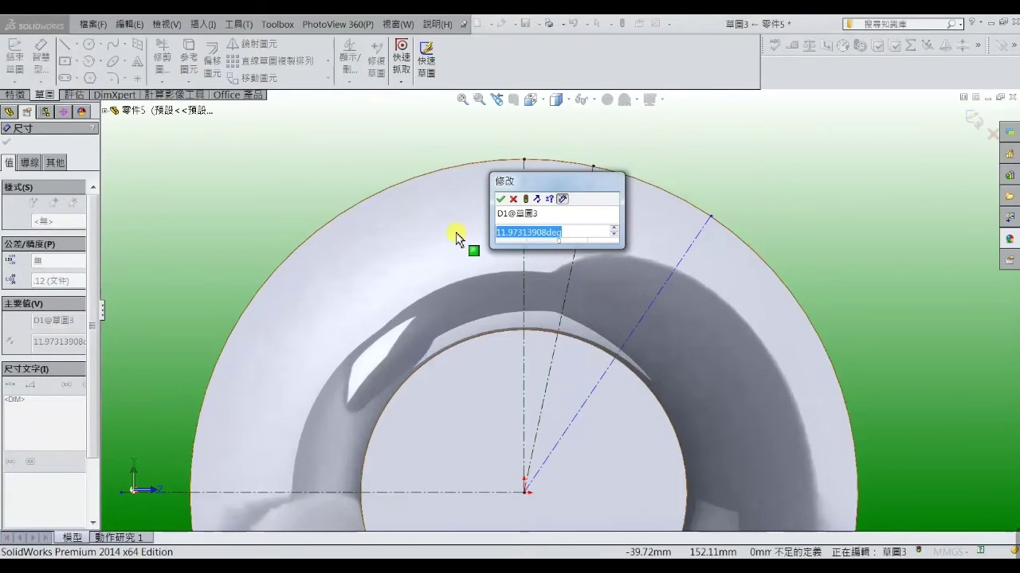
type("7")
key("Return")
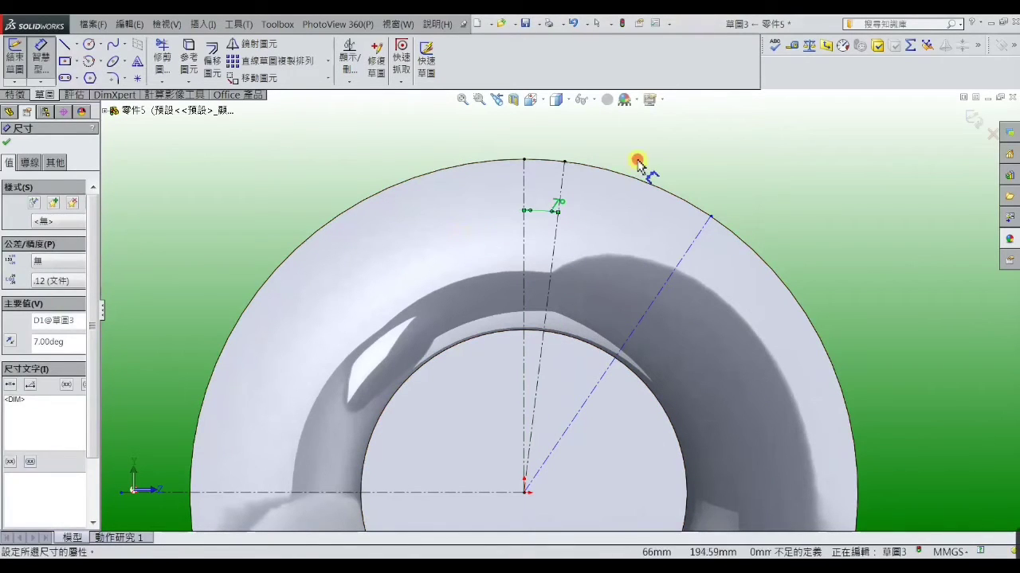
key("Escape")
scroll(629, 207, "up", 2)
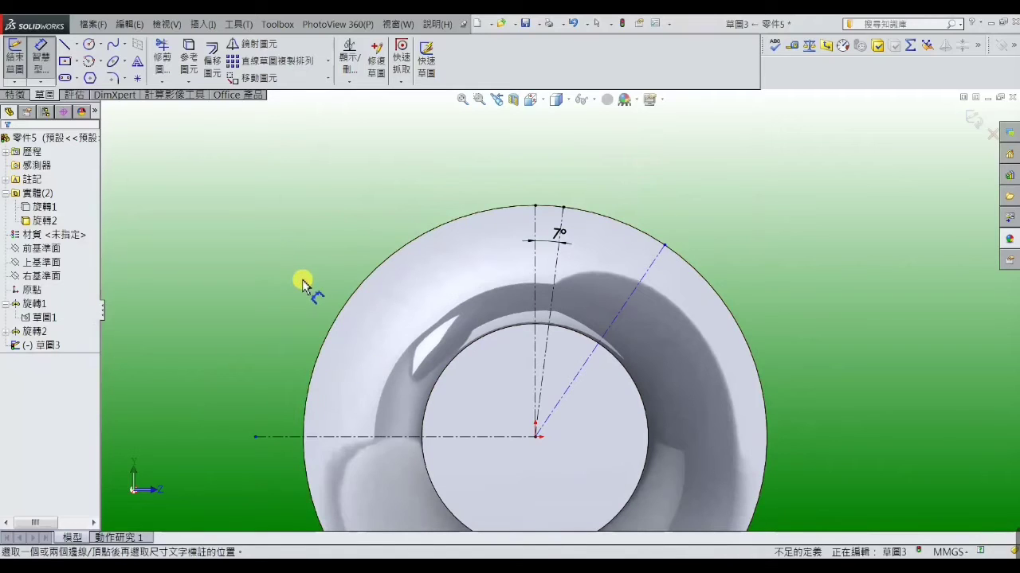
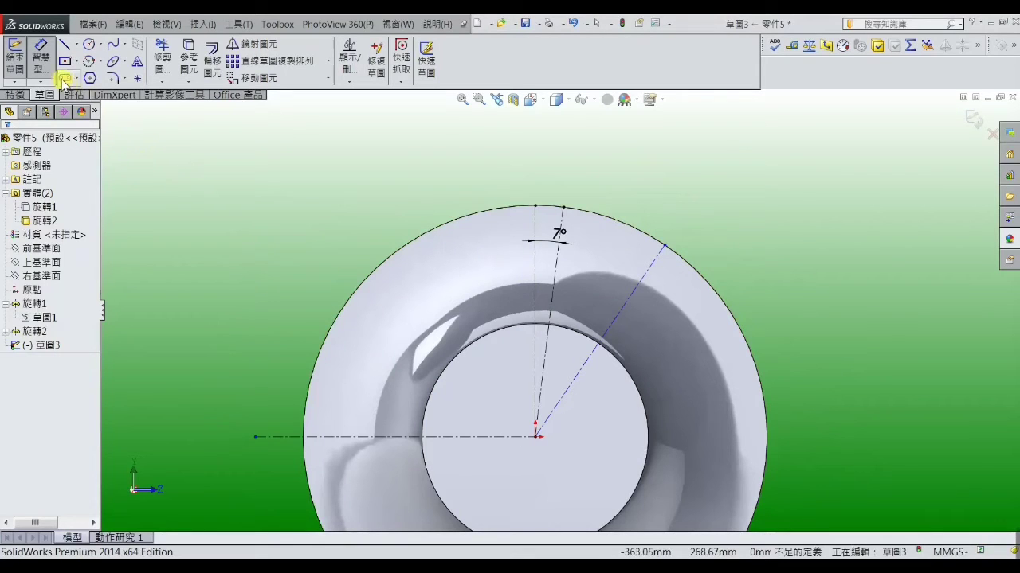
- Dimension the angle between the vertical centerline and the diagonal construction line as 25.72°
left_click(40, 56)
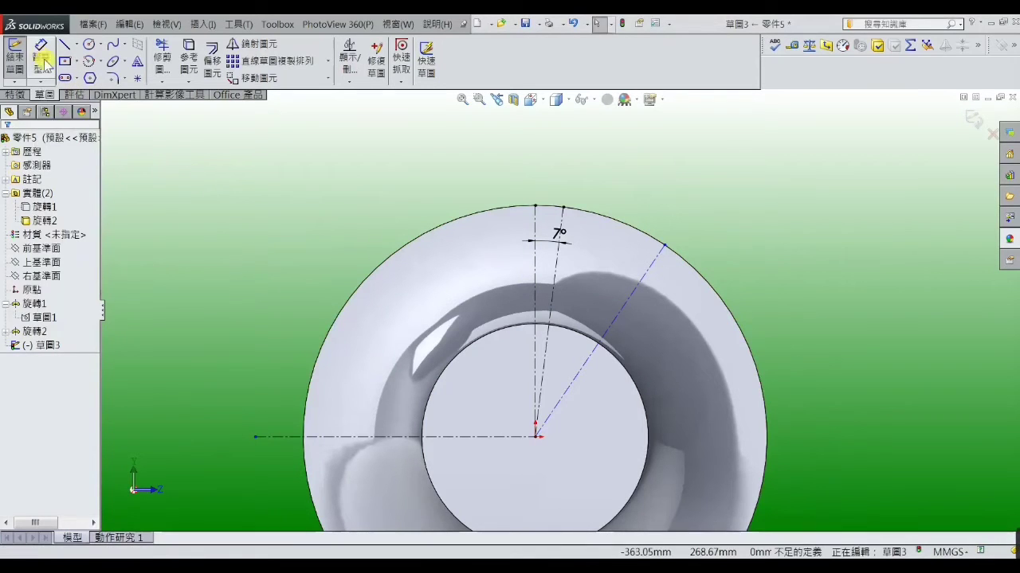
scroll(530, 266, "down", 2)
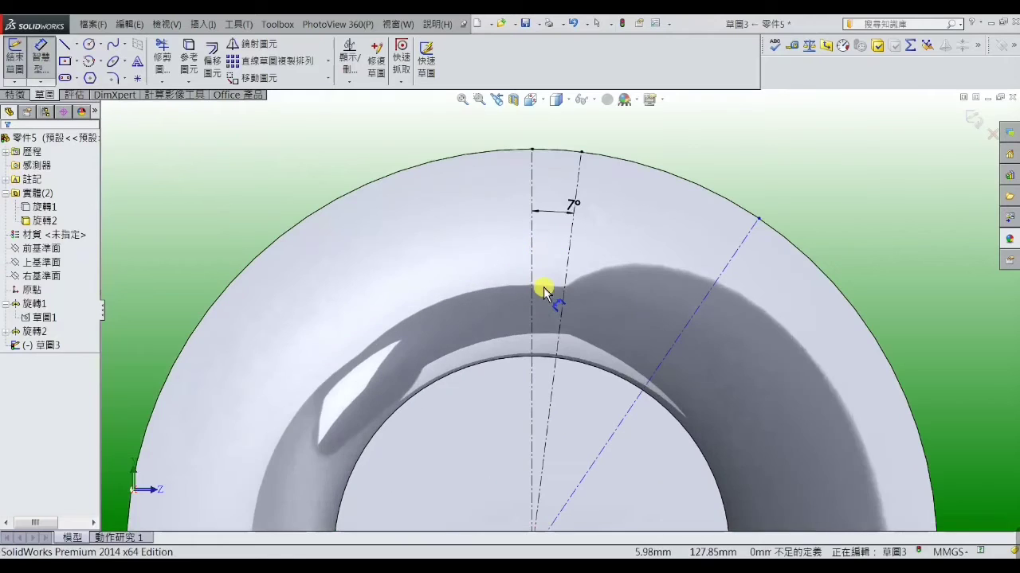
left_click(535, 253)
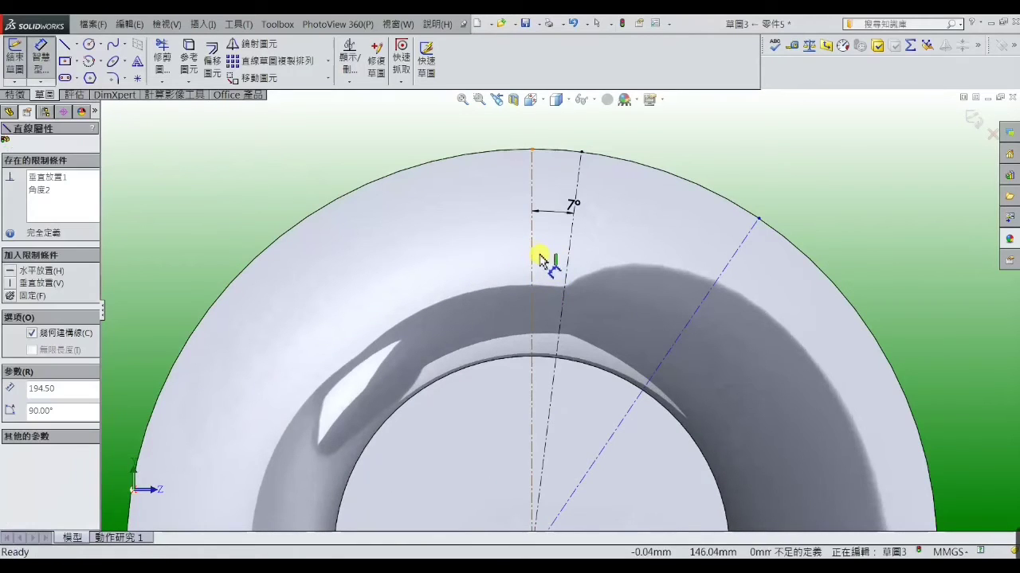
left_click(703, 297)
left_click(665, 144)
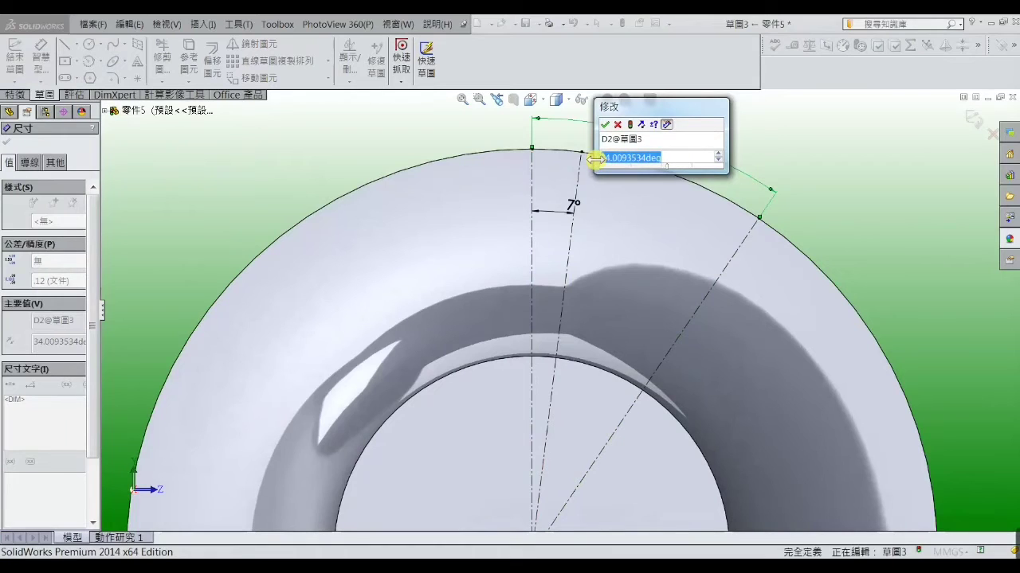
key("BackSpace")
type("5")
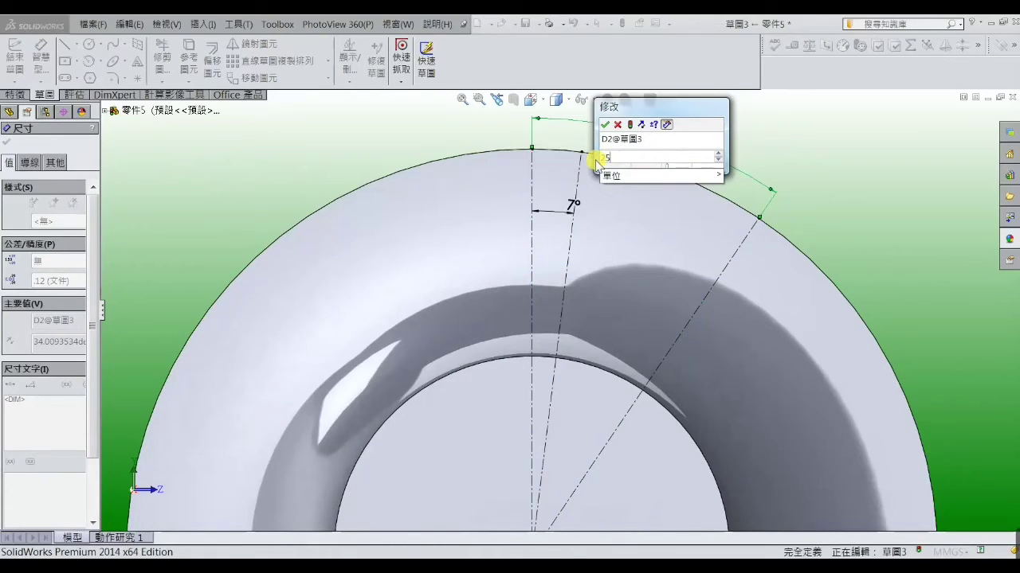
type(".72")
key("Return")
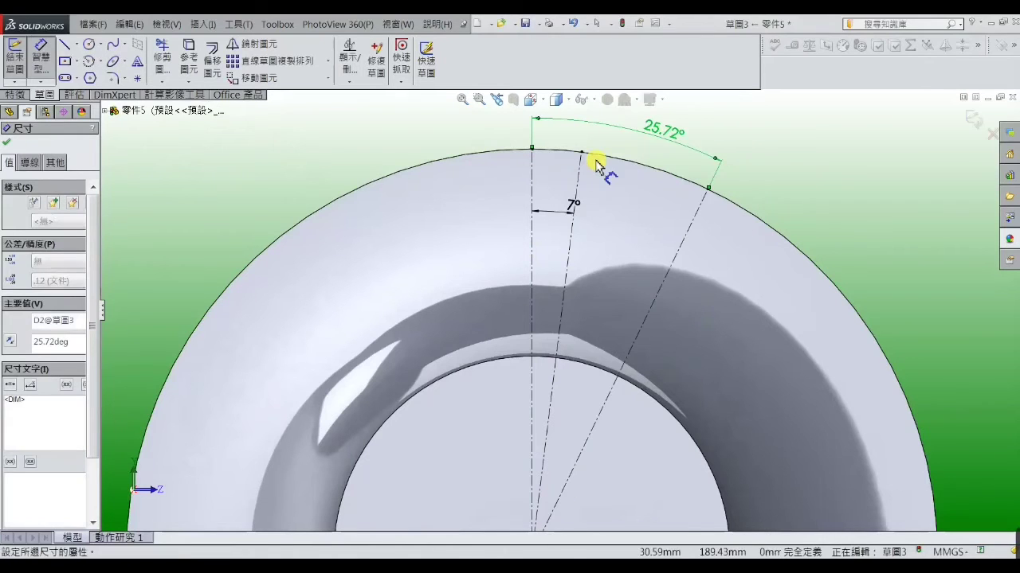
scroll(730, 254, "up", 3)
scroll(729, 253, "up", 2)
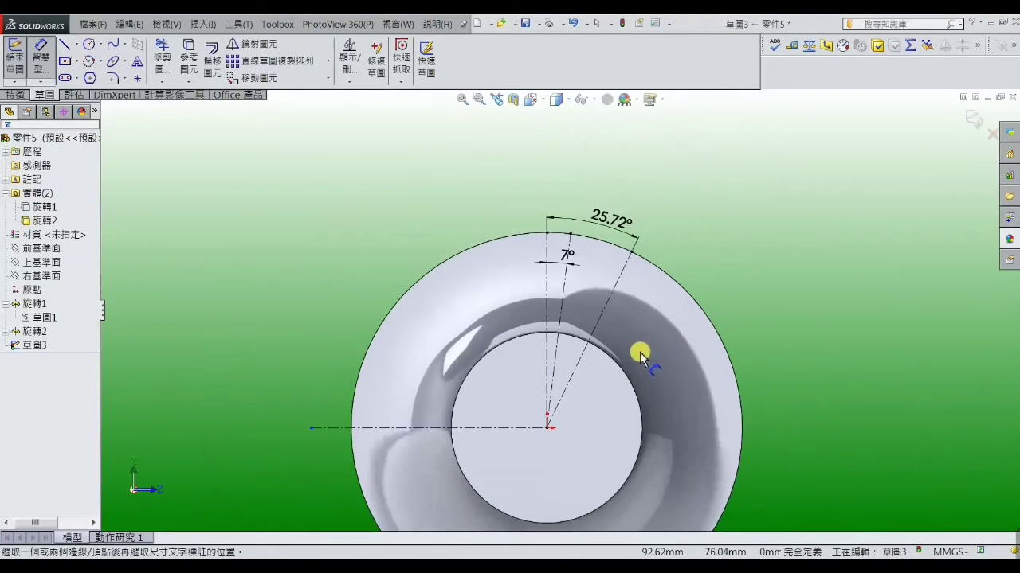
right_click(739, 234)
left_click(749, 159)
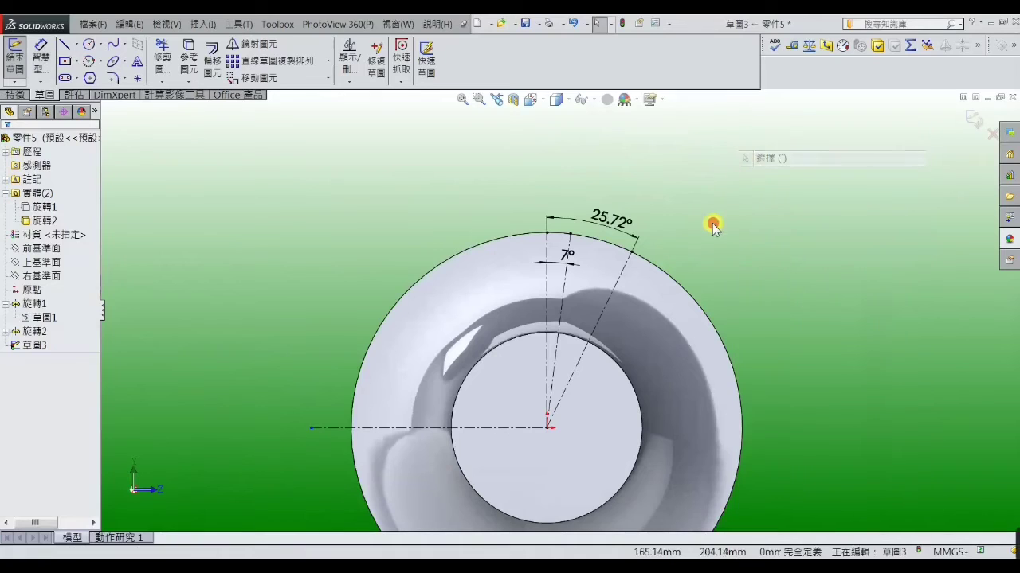
- Draw a small circle centred on the origin inside the hub face
scroll(575, 299, "down", 2)
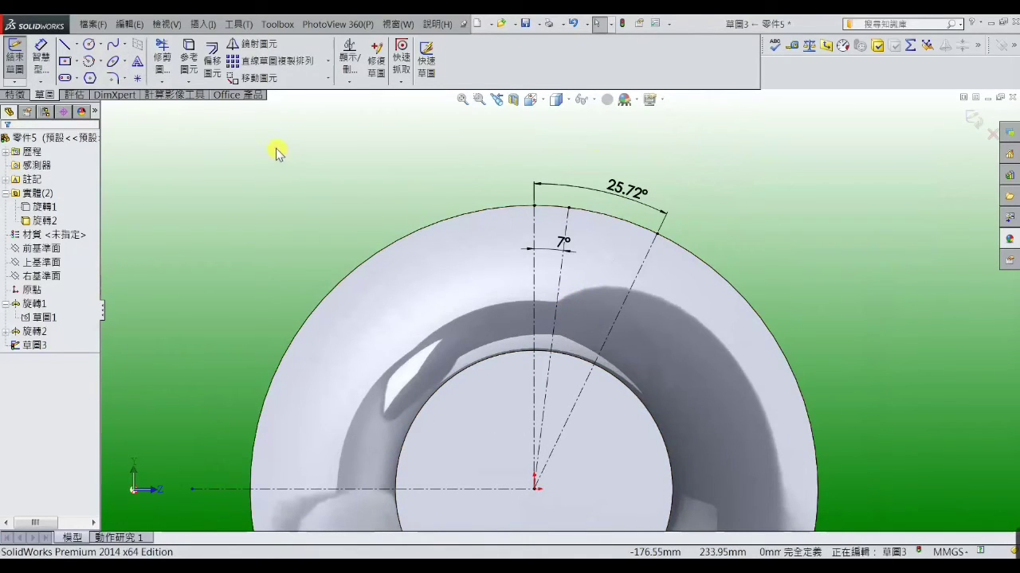
left_click(90, 45)
scroll(482, 352, "up", 2)
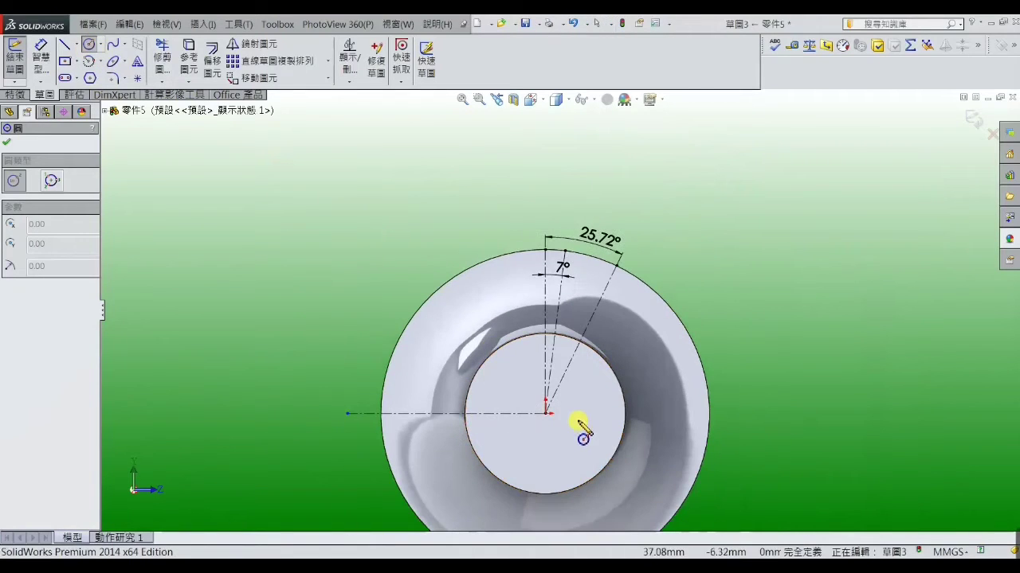
left_click(547, 414)
left_click(553, 358)
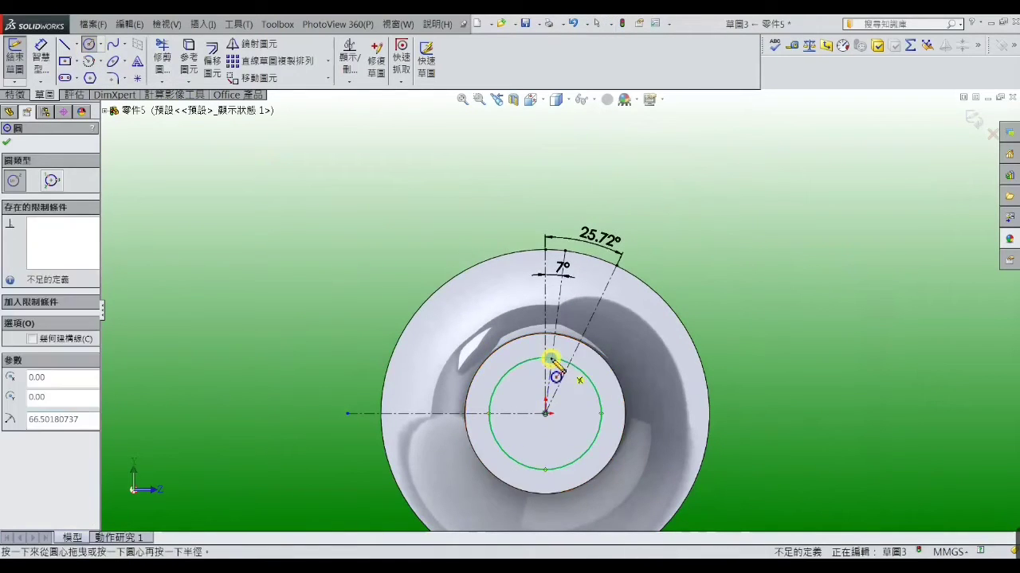
right_click(555, 223)
left_click(562, 147)
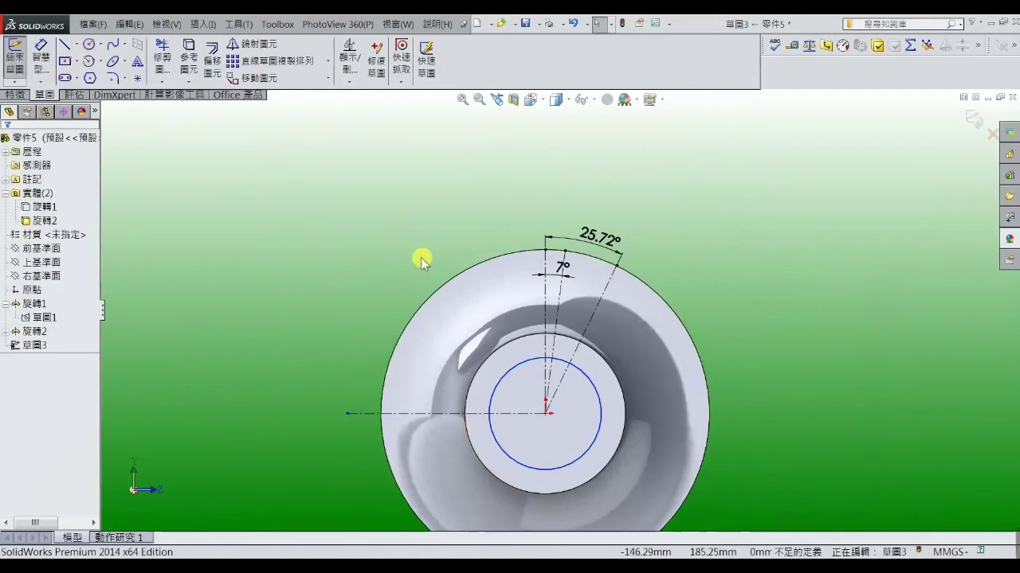
- Draw a larger origin-centred circle just beyond the hub
left_click(90, 45)
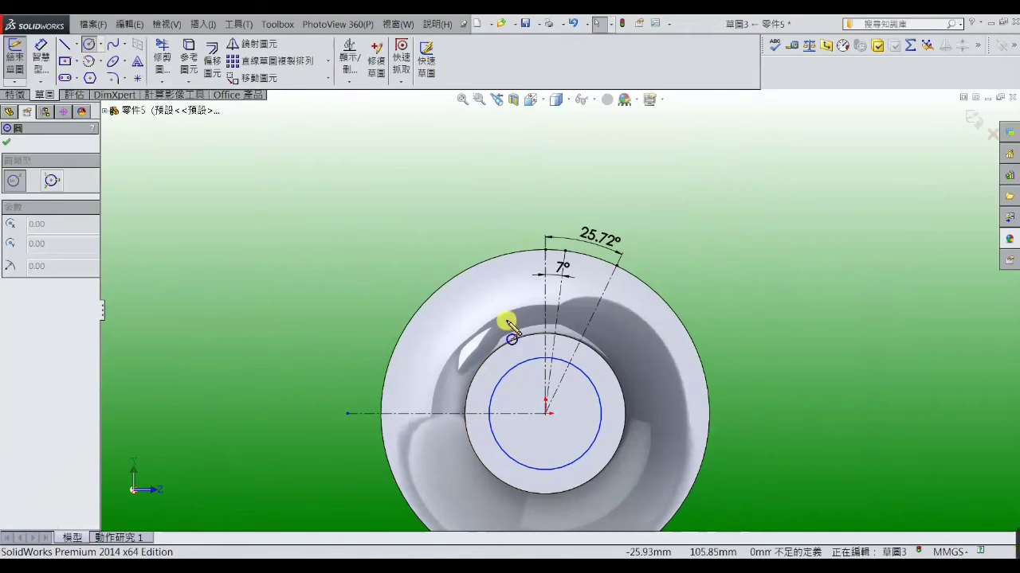
left_click(547, 413)
left_click(562, 336)
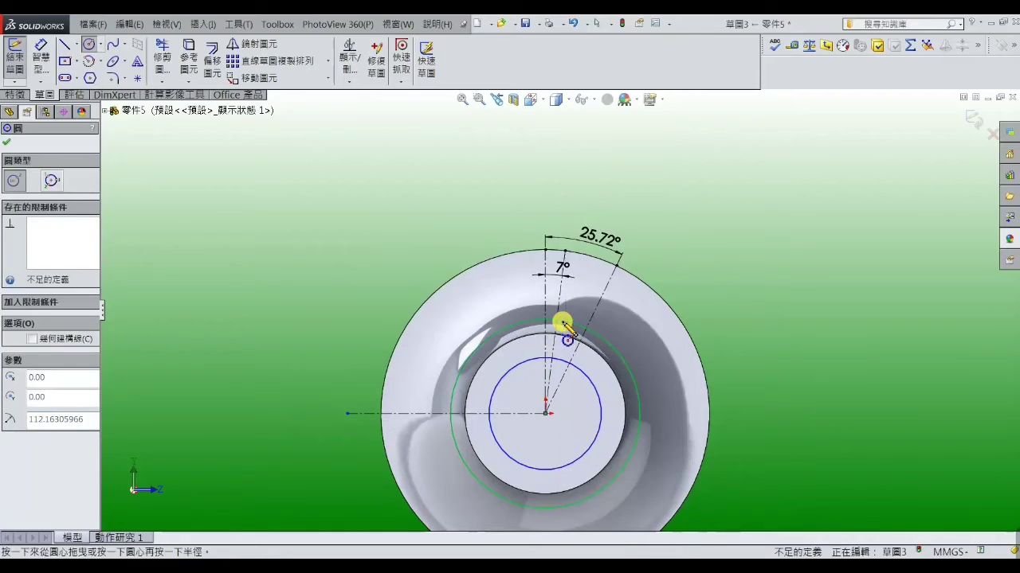
right_click(564, 139)
left_click(572, 148)
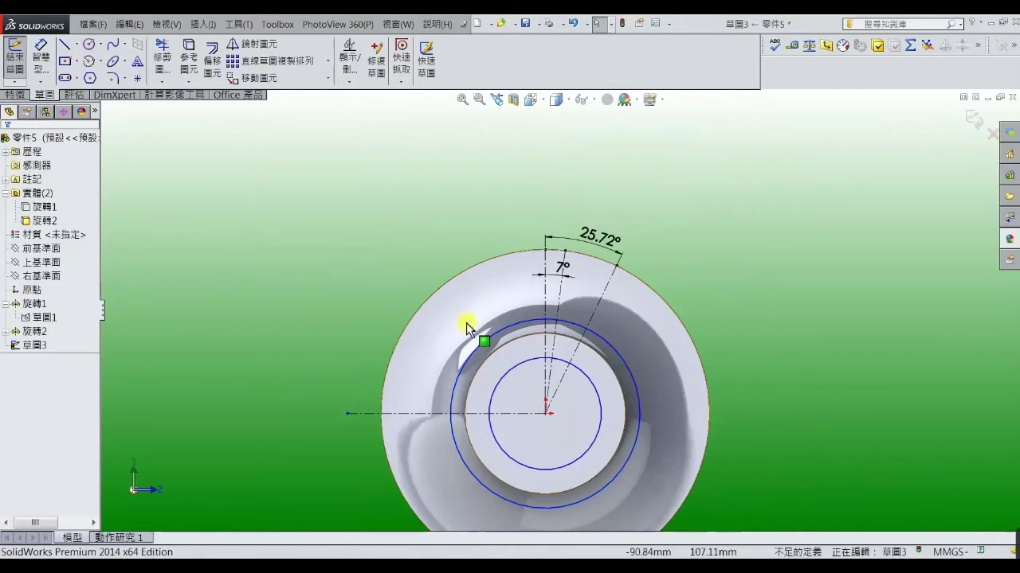
- Convert both circles to construction geometry and begin a diameter dimension on the larger one
left_click(480, 348)
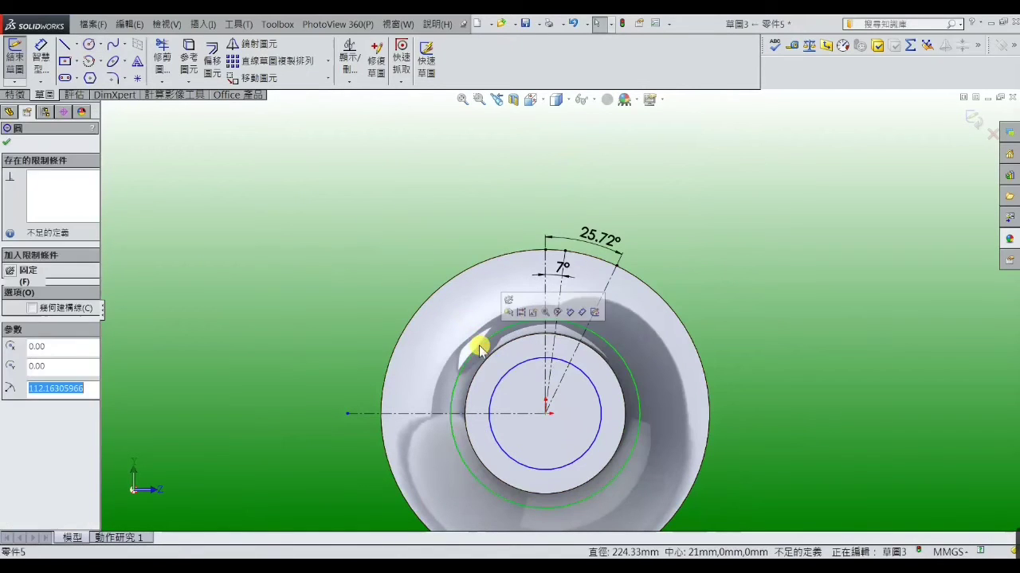
left_click(501, 380, "ctrl")
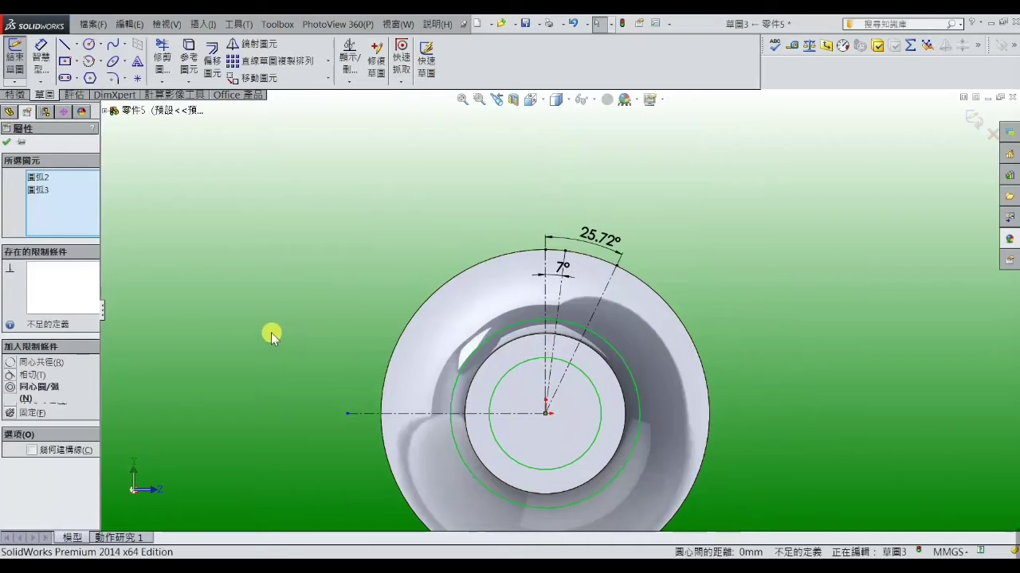
left_click(36, 451)
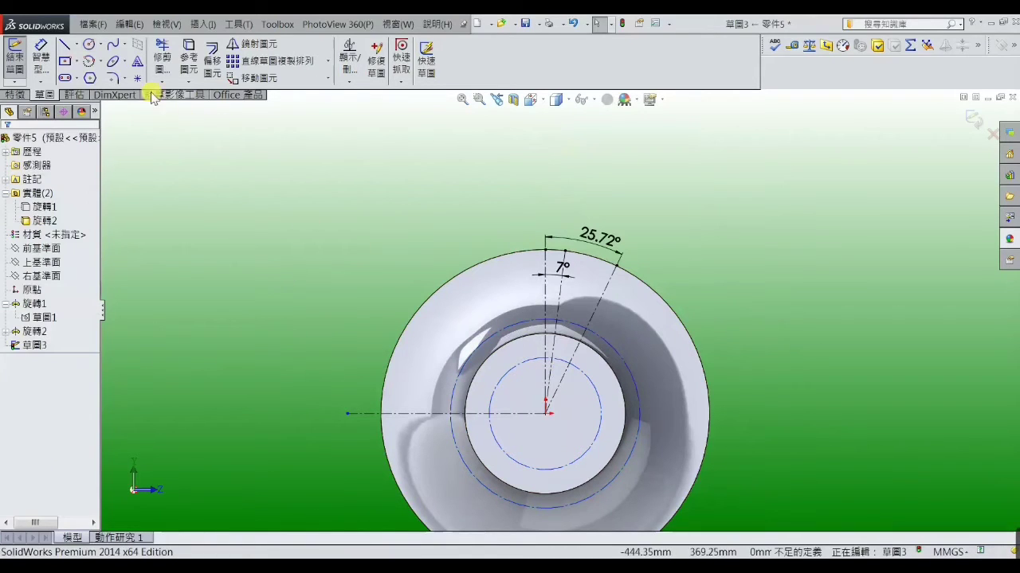
left_click(41, 55)
scroll(530, 305, "down", 2)
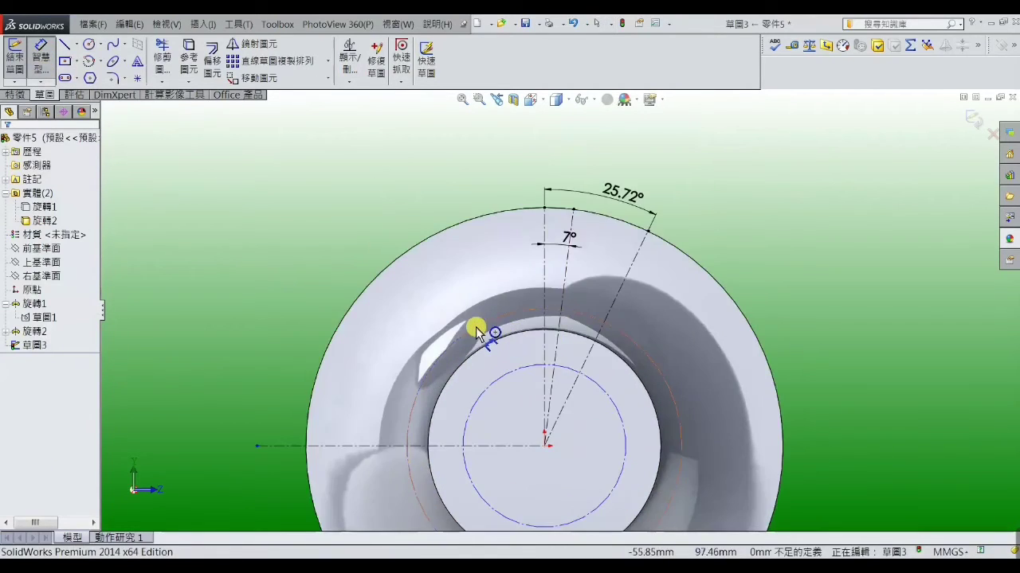
left_click(478, 326)
- Place the larger circle's 224.33 diameter dimension, then undo it
left_click(447, 303)
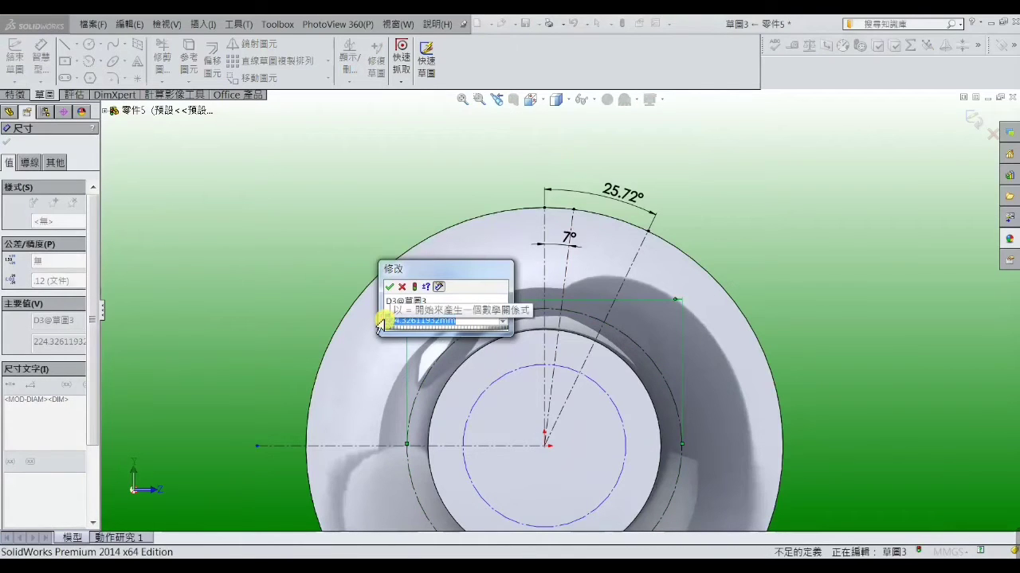
left_click(403, 289)
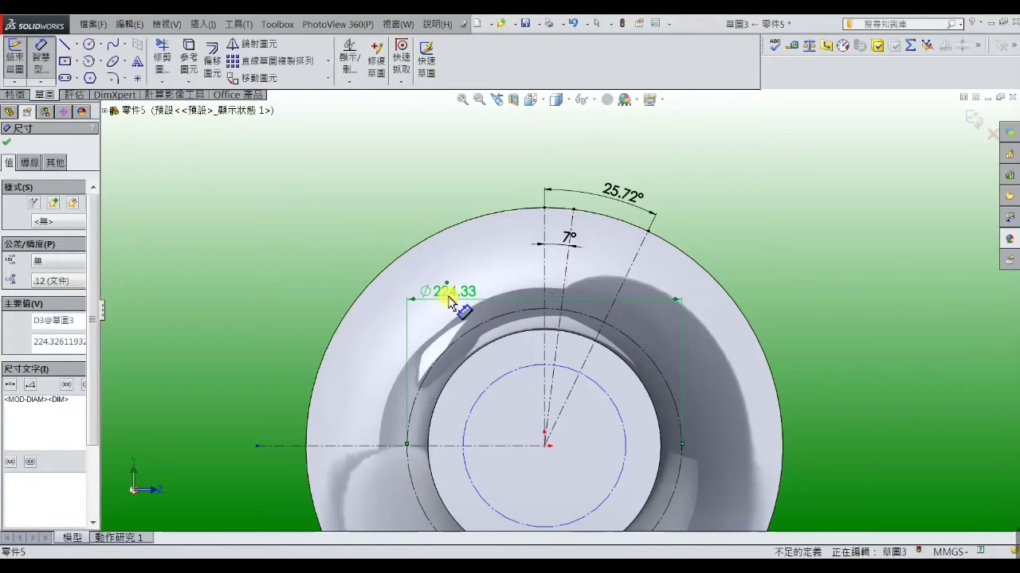
key("ctrl+z")
- Dimension the inner construction circle's diameter as 100
left_click(498, 388)
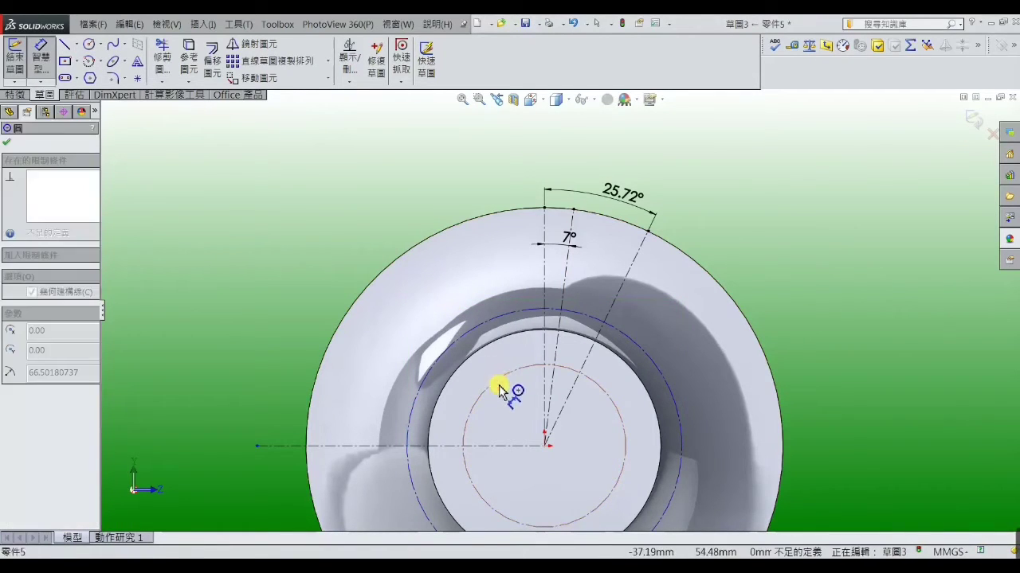
left_click(503, 399)
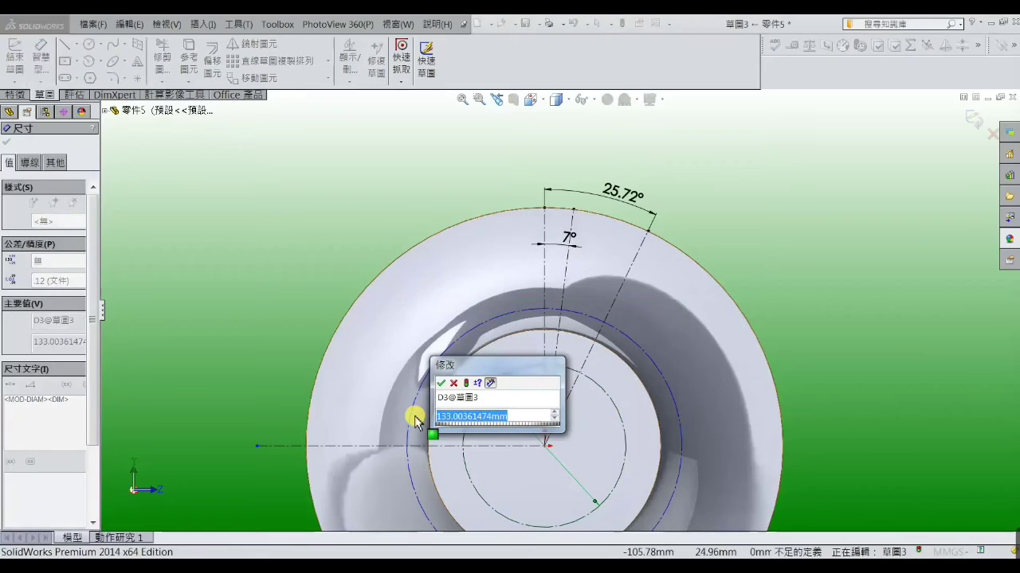
type("100")
key("Return")
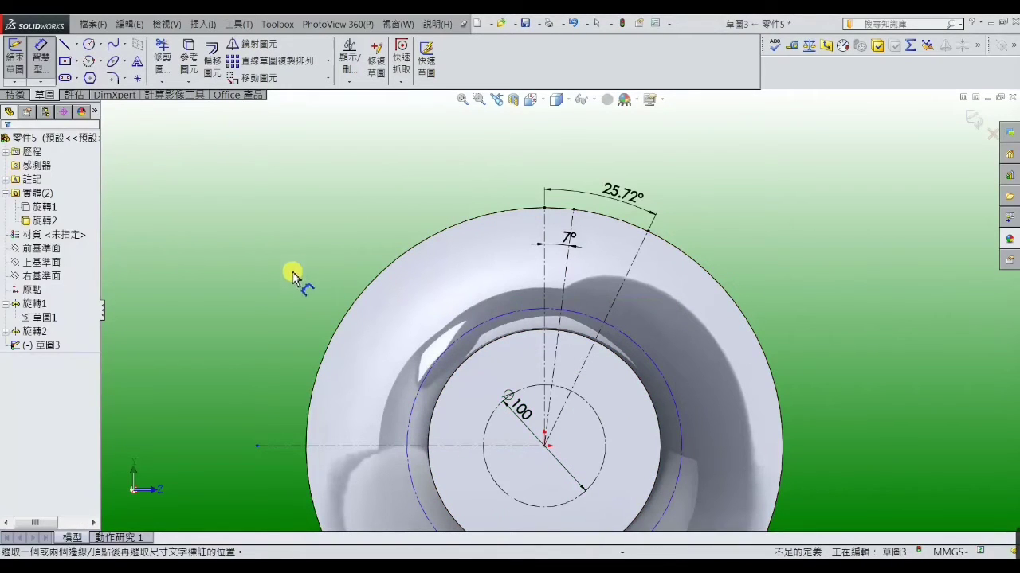
scroll(555, 404, "down", 3)
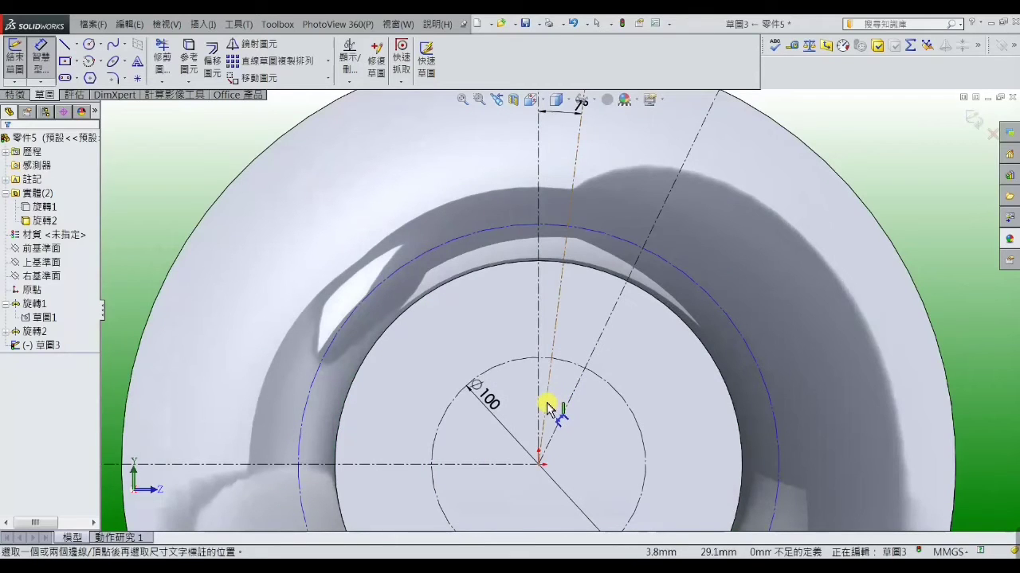
scroll(512, 278, "up", 2)
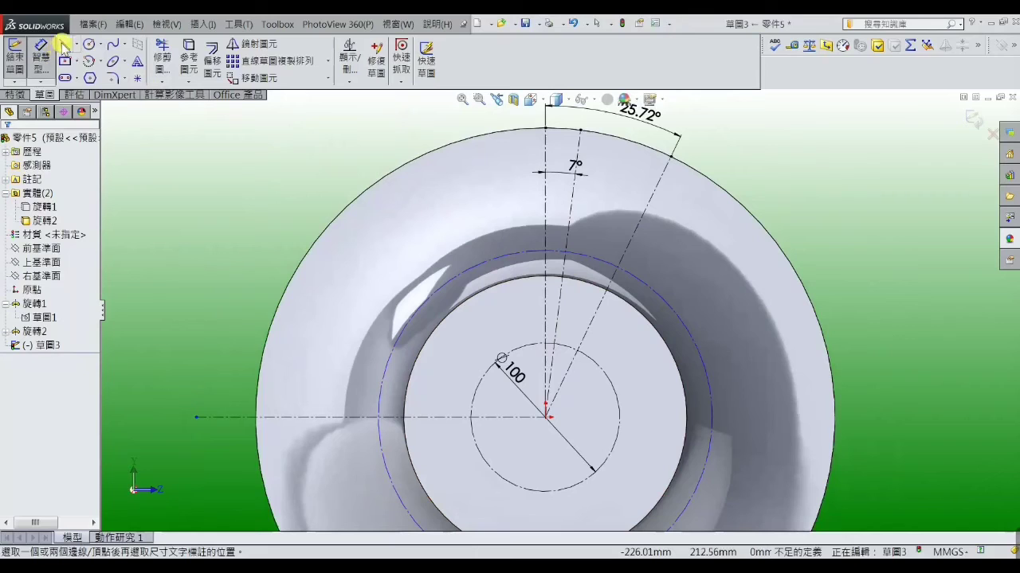
left_click(42, 54)
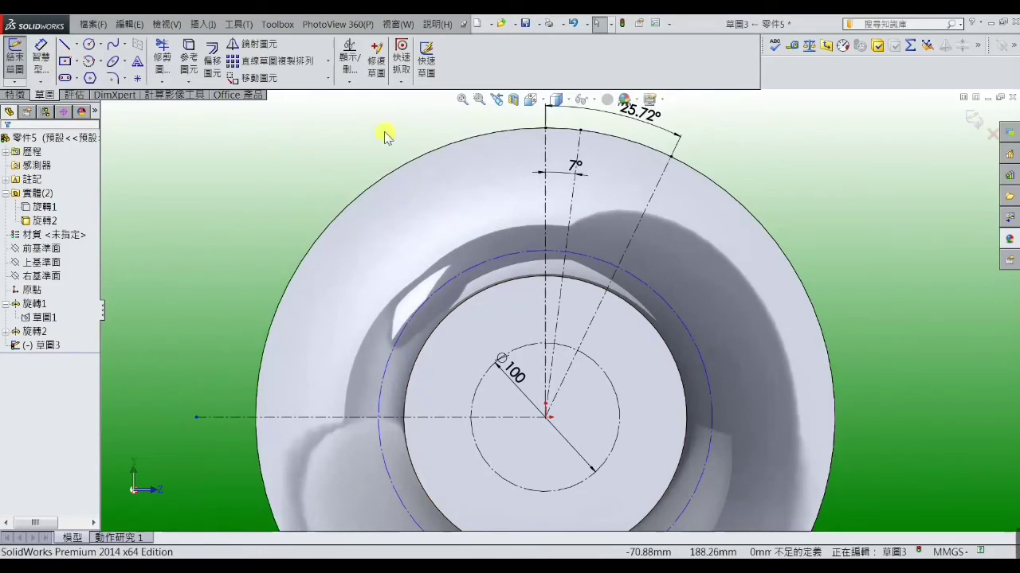
left_click(547, 131)
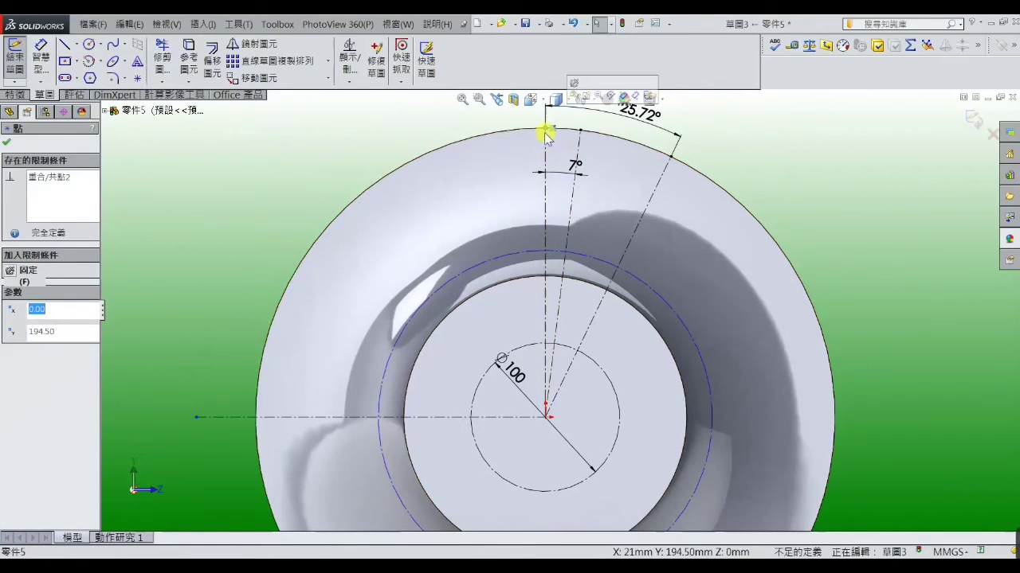
left_click(541, 226)
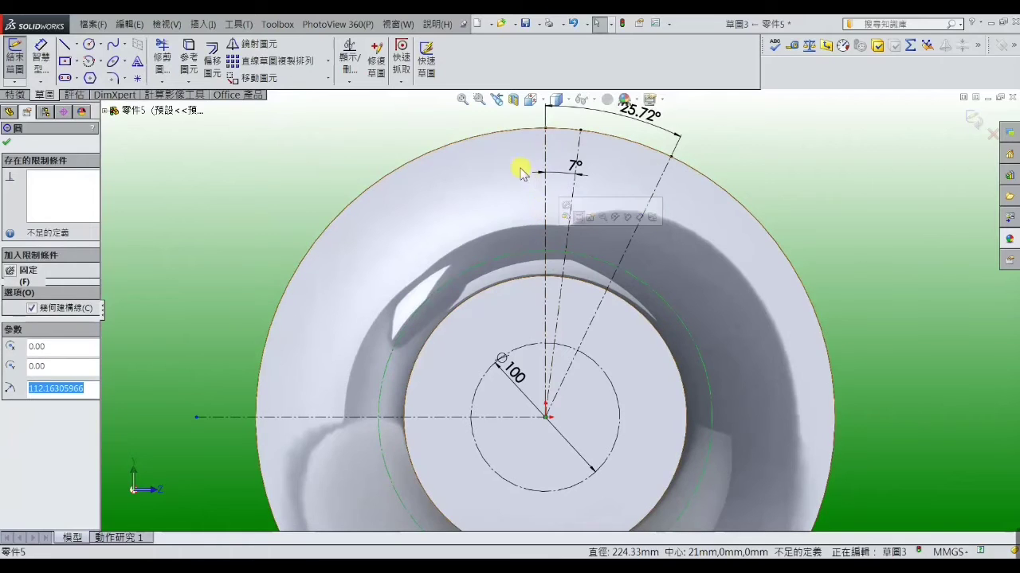
left_click(40, 58)
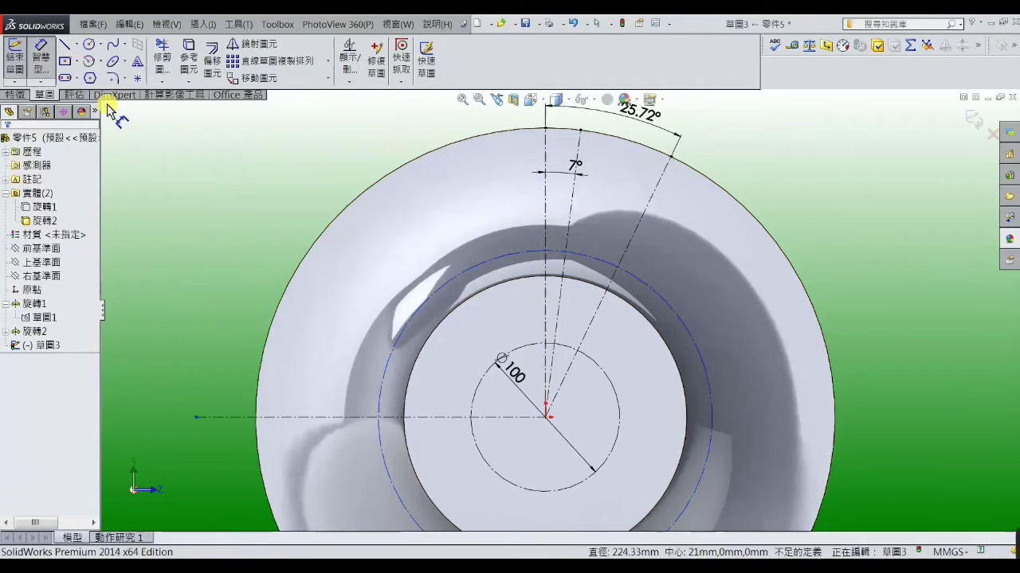
left_click(544, 132)
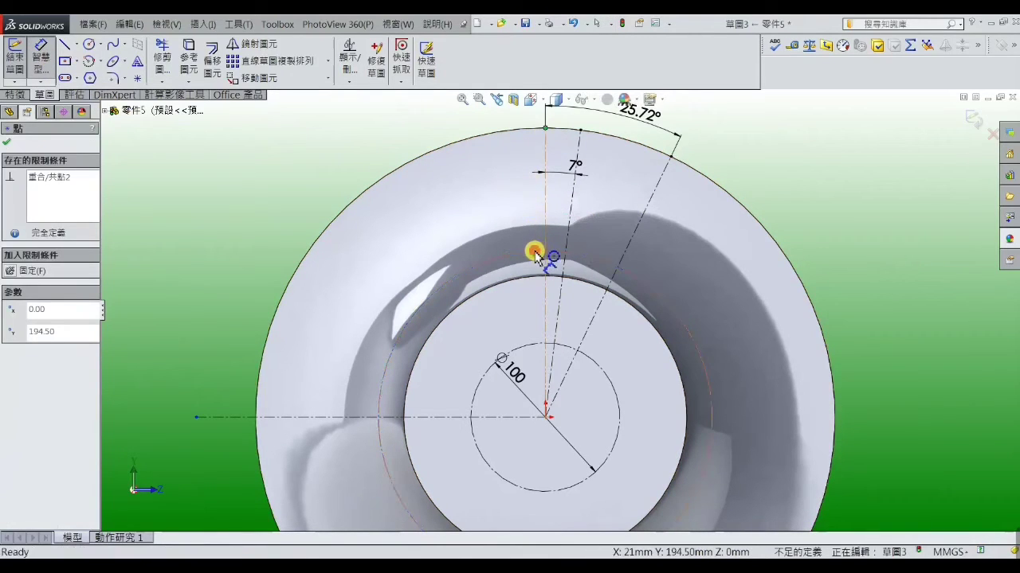
left_click(533, 252)
left_click(533, 219)
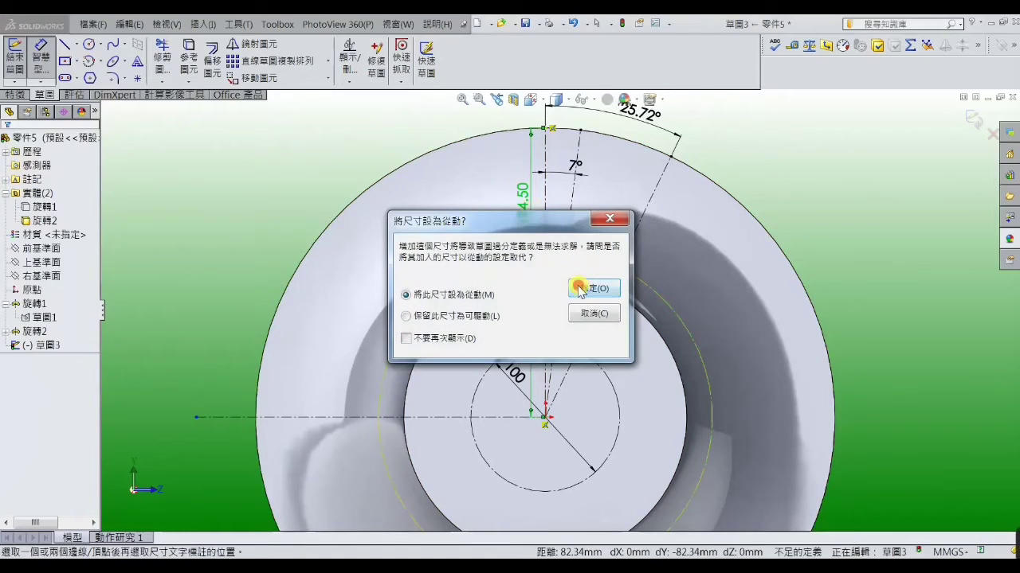
left_click(581, 288)
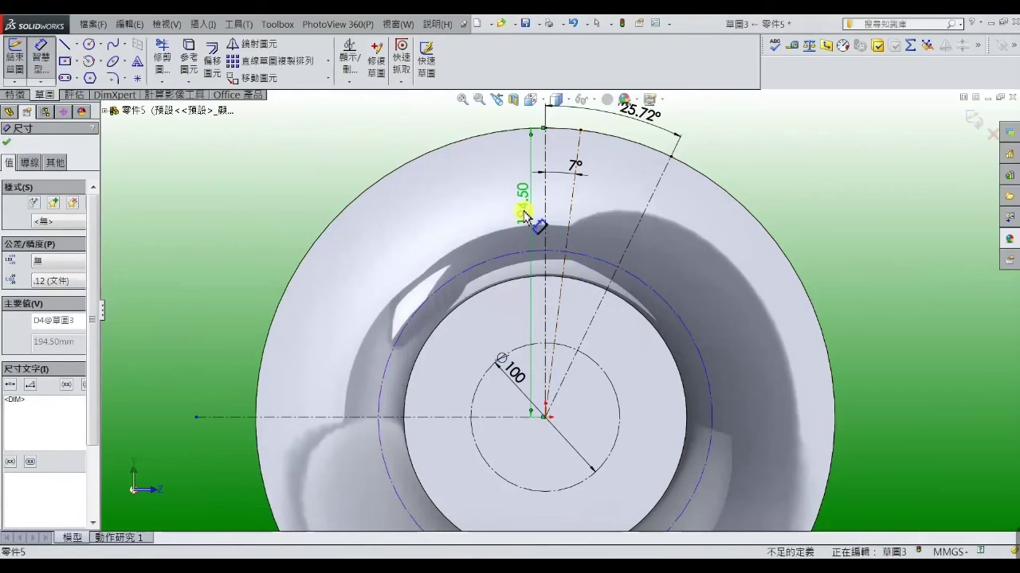
left_click(30, 163)
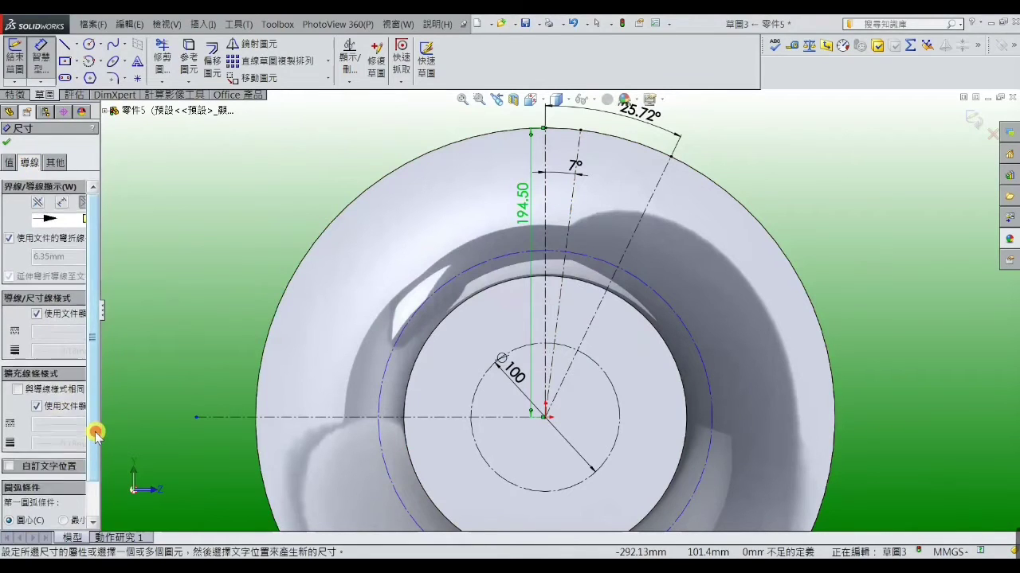
scroll(86, 462, "down", 2)
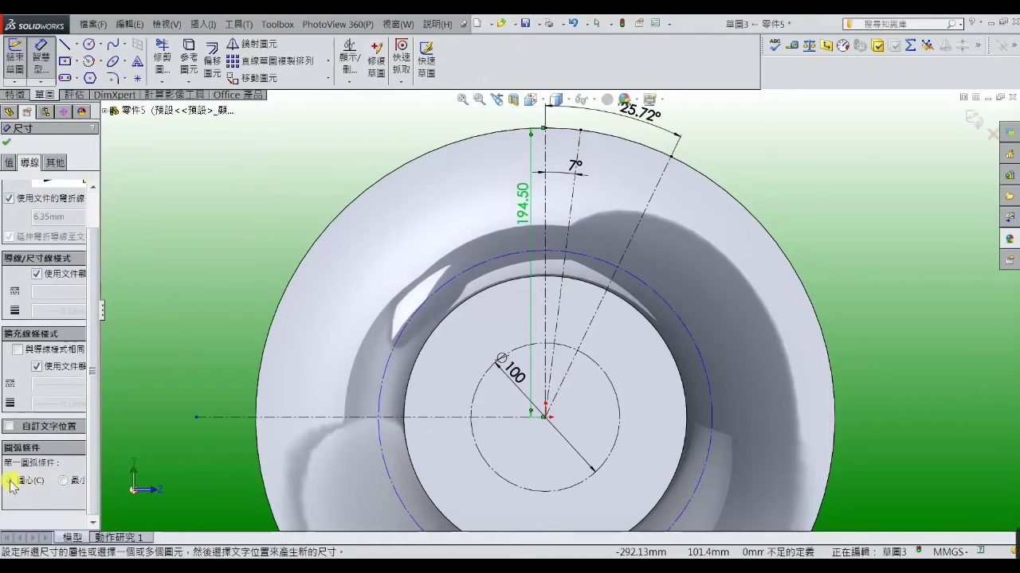
left_click(10, 481)
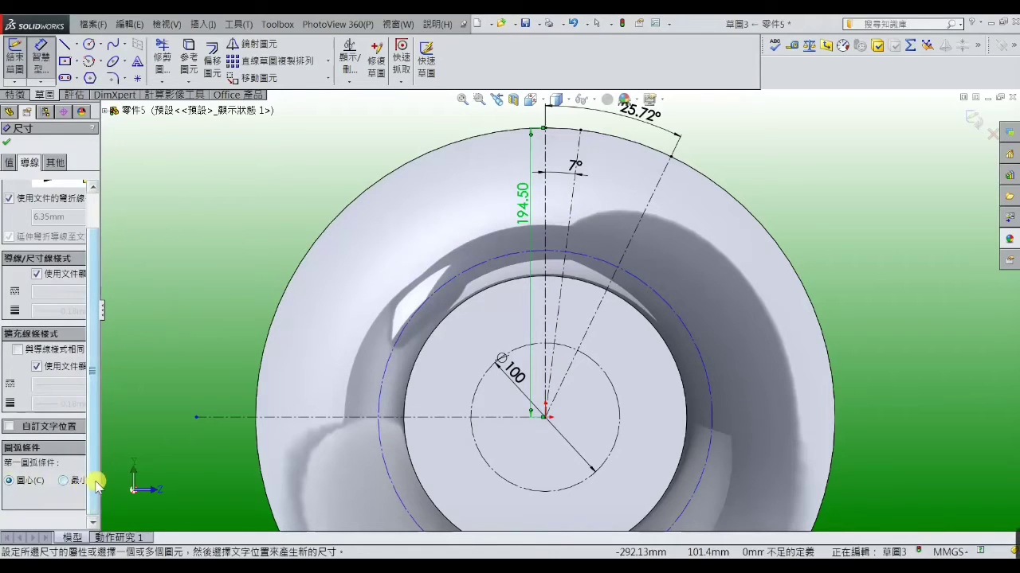
left_click_drag(98, 478, 148, 478)
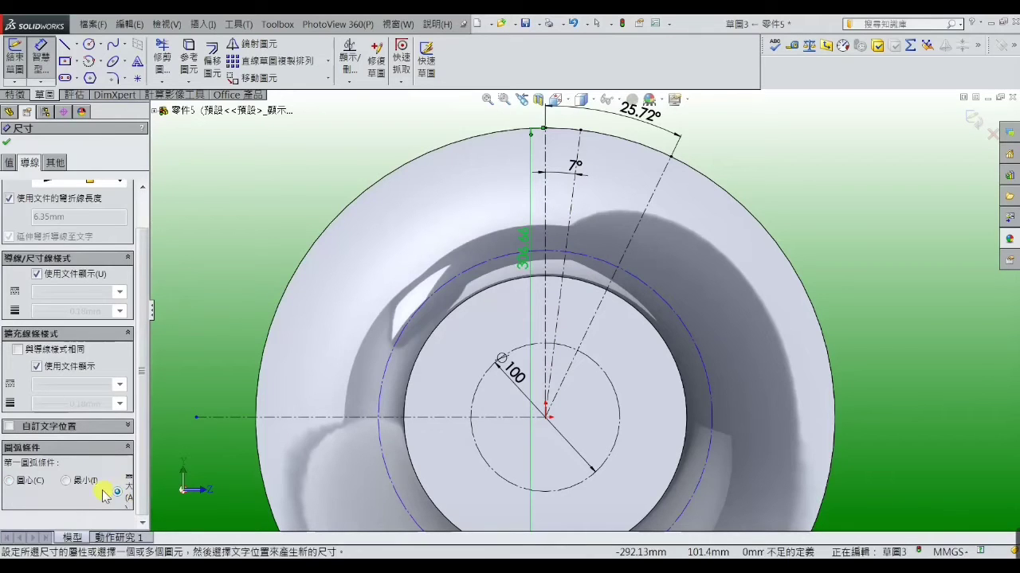
left_click(70, 480)
left_click(208, 309)
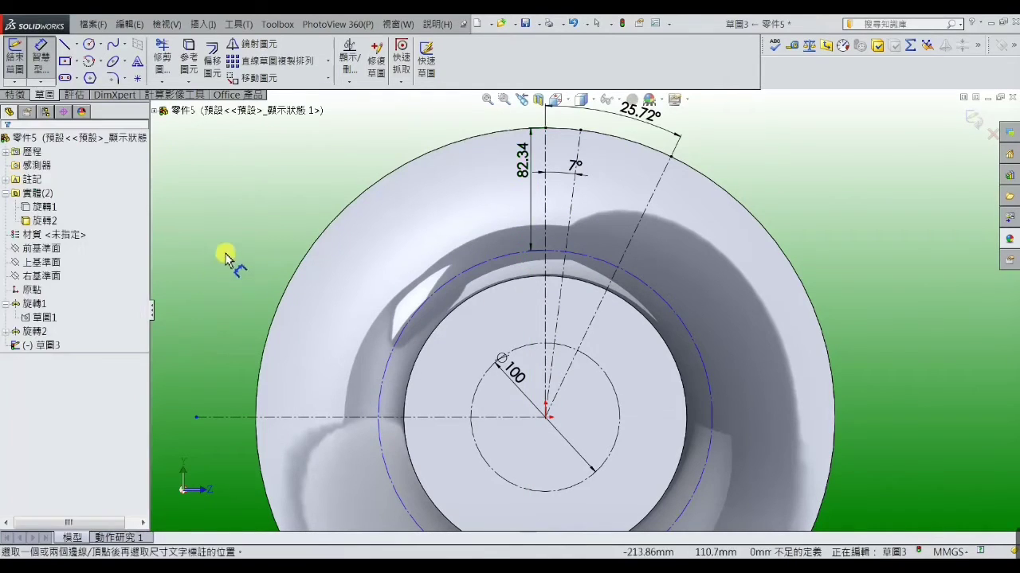
double_click(522, 181)
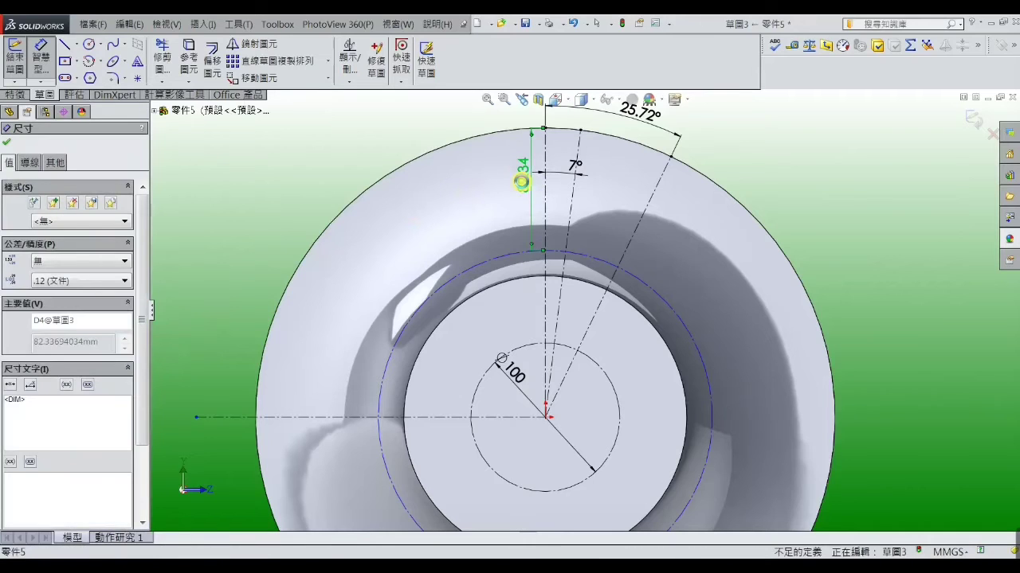
left_click(597, 297)
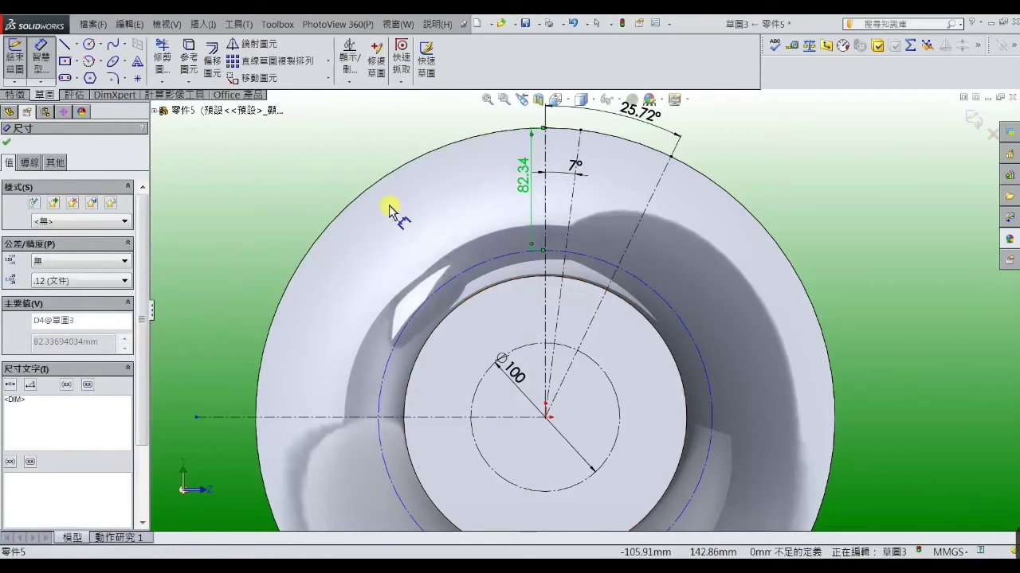
left_click(342, 165)
left_click_drag(523, 171, 481, 187)
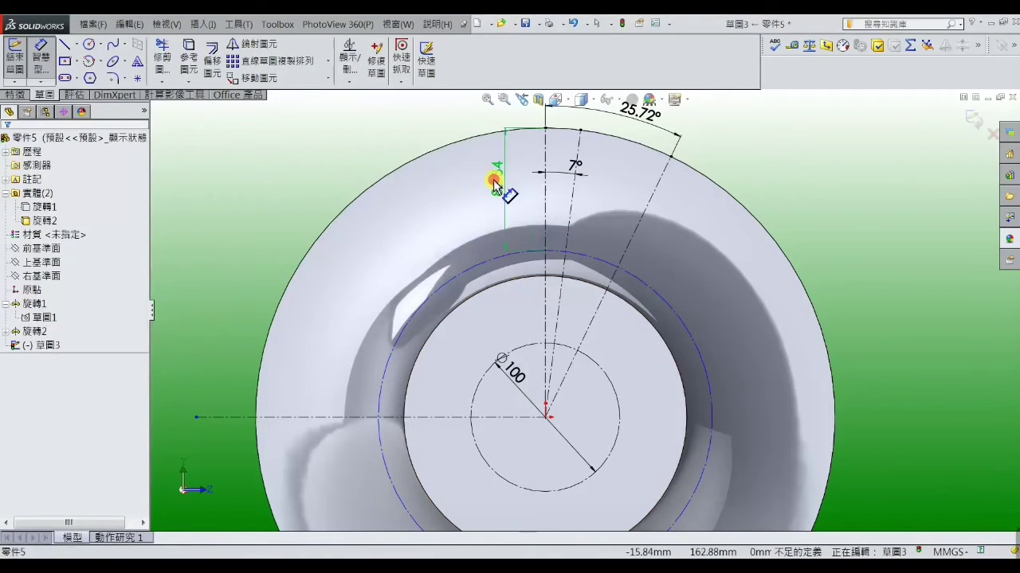
double_click(481, 187)
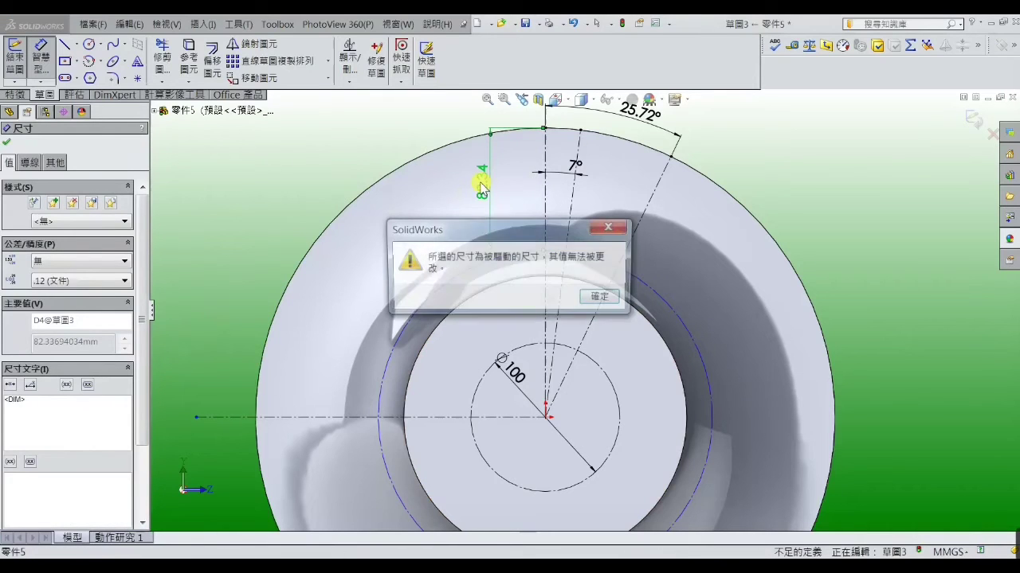
left_click(598, 291)
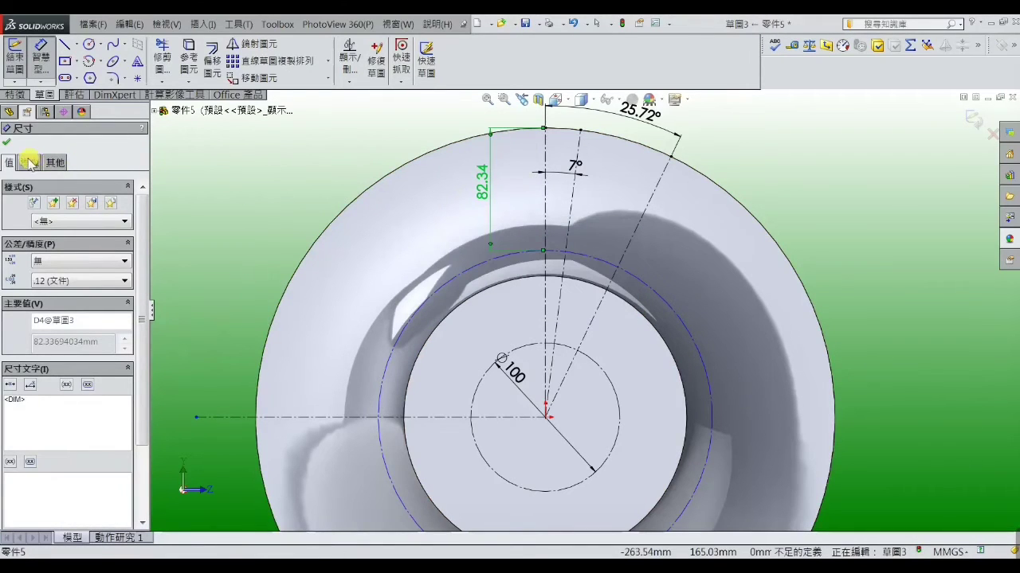
left_click(260, 171)
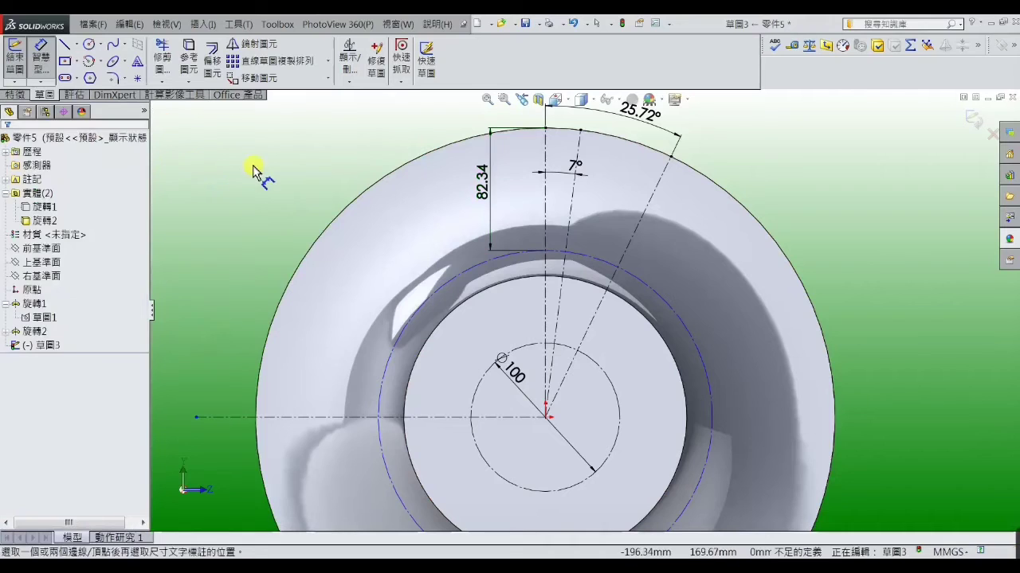
right_click(252, 156)
left_click(266, 160)
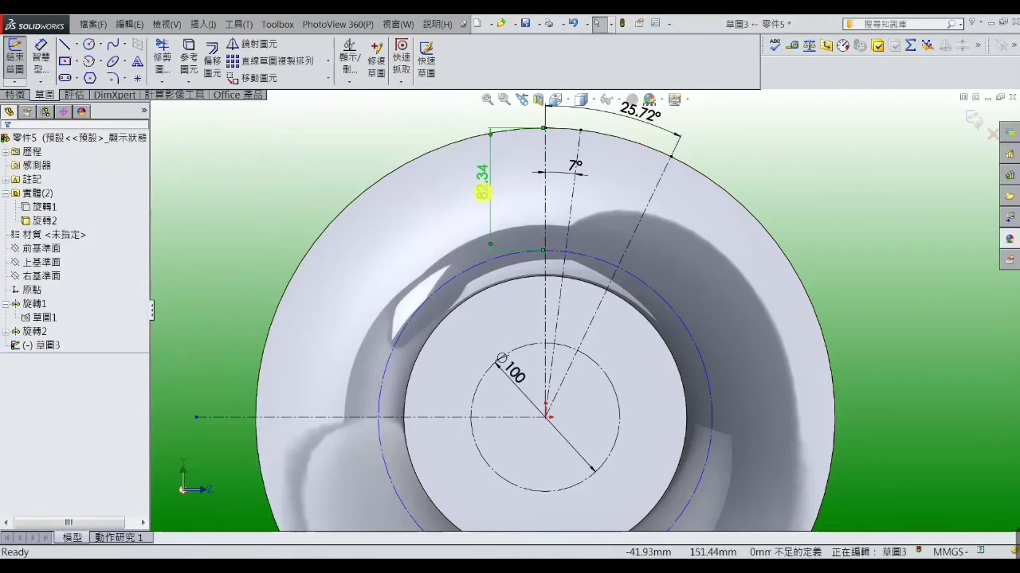
left_click(482, 193)
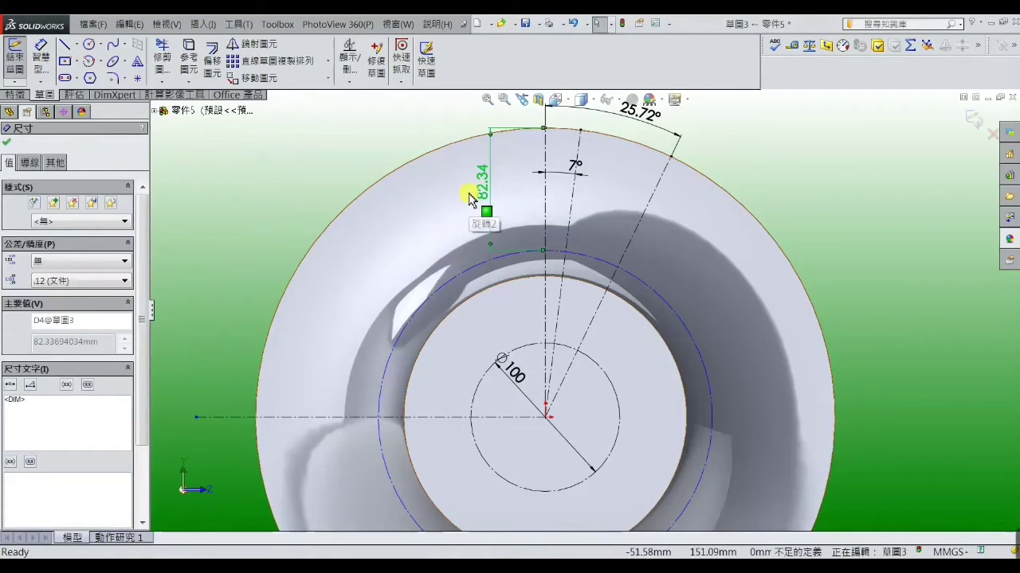
key("Delete")
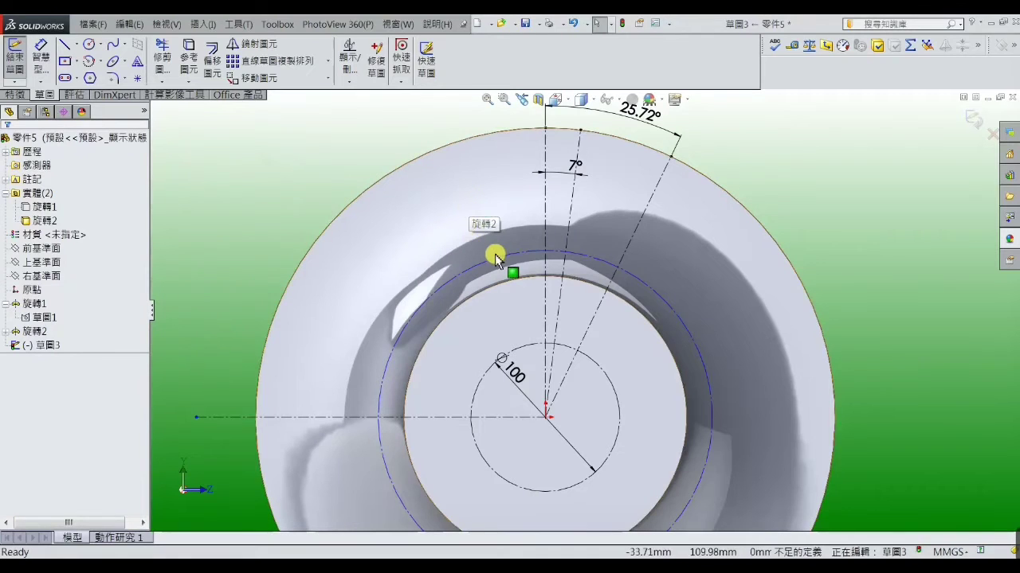
- Place a sketch point and make it coincident with the vertical centerline
left_click(137, 79)
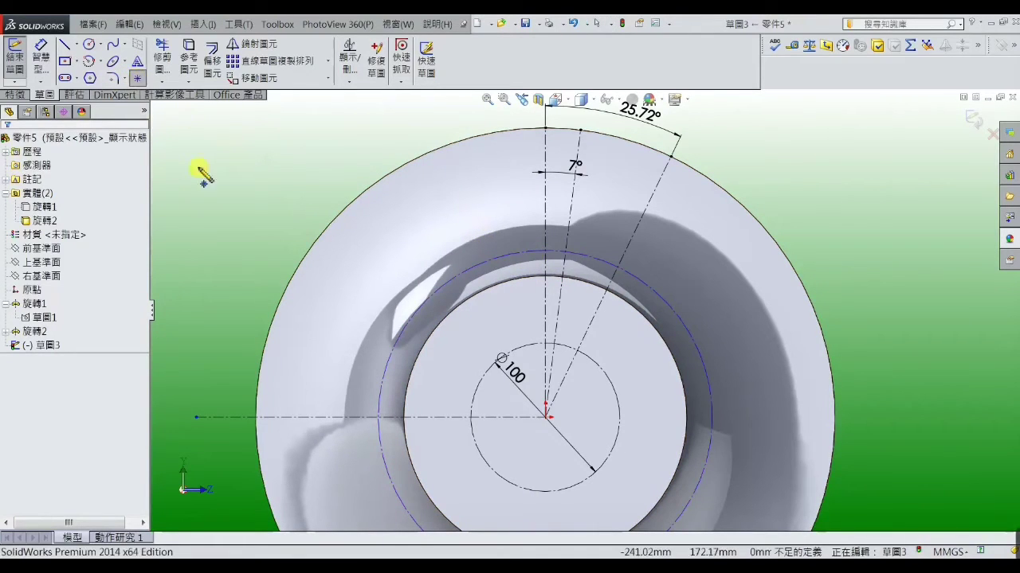
left_click(545, 306)
right_click(545, 306)
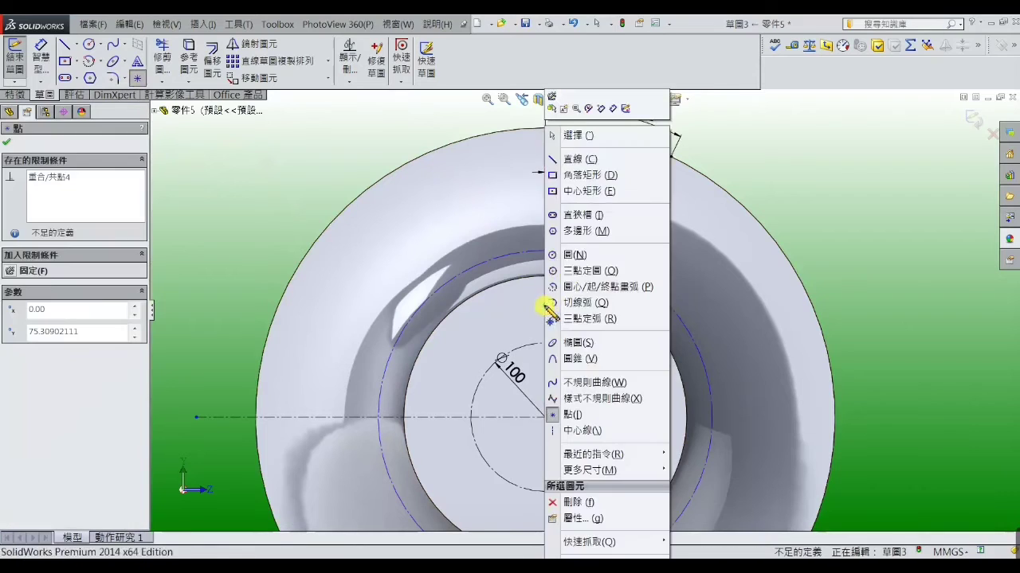
left_click(584, 137)
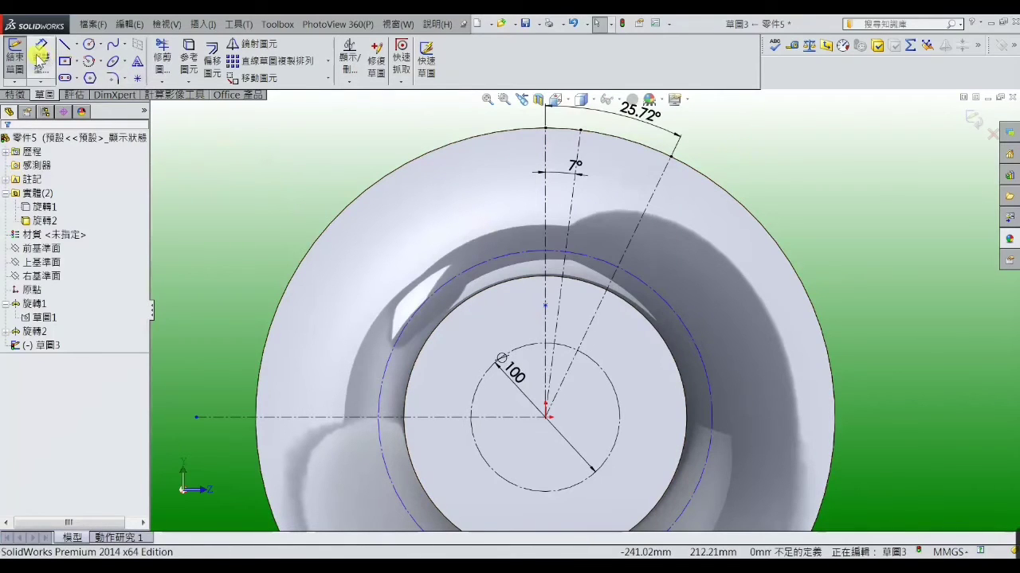
left_click(545, 306)
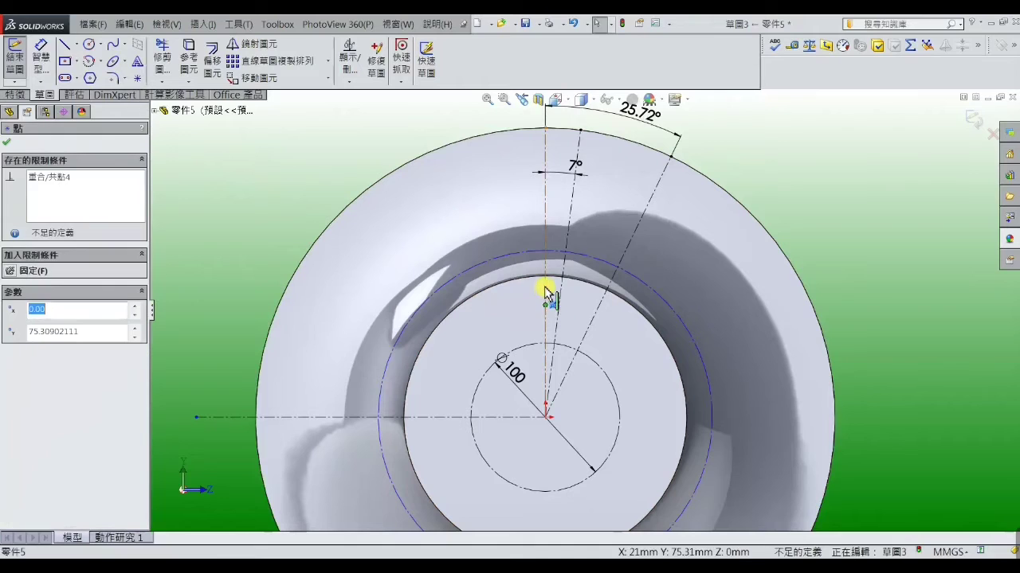
left_click(545, 285, "ctrl")
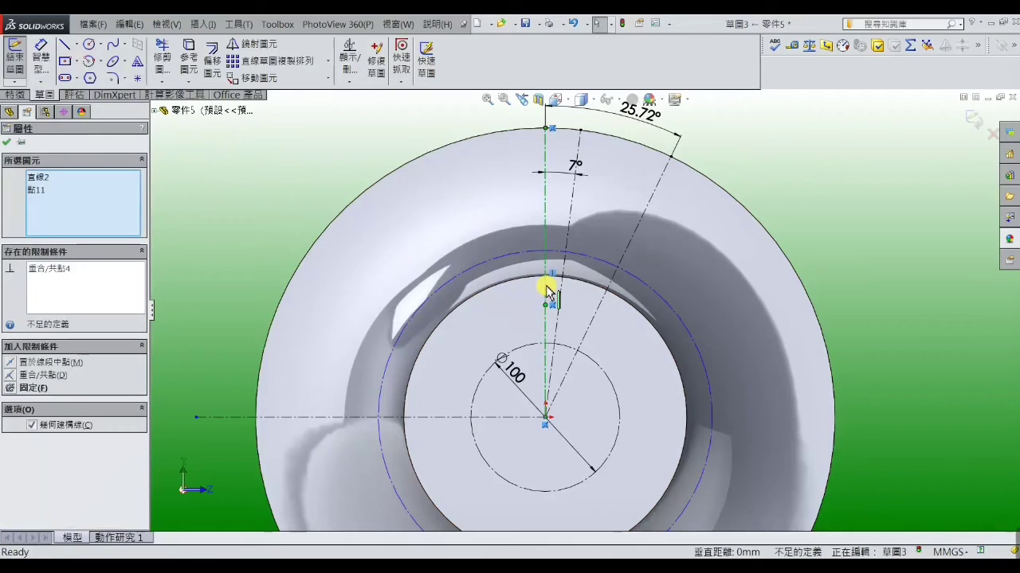
left_click(11, 378)
left_click(239, 255)
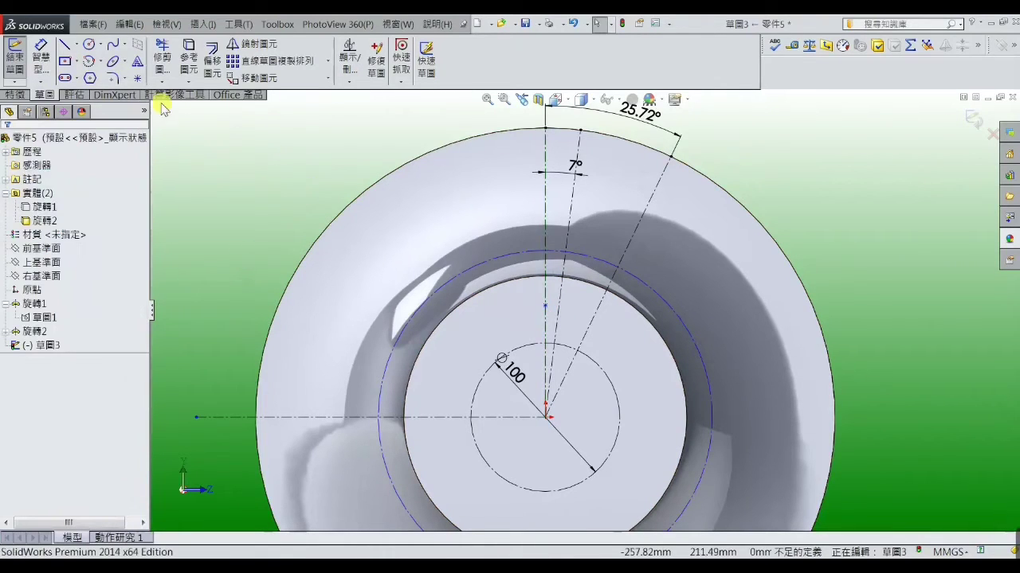
- Set the point 120 below the centerline's top endpoint
left_click(544, 128)
left_click(544, 307)
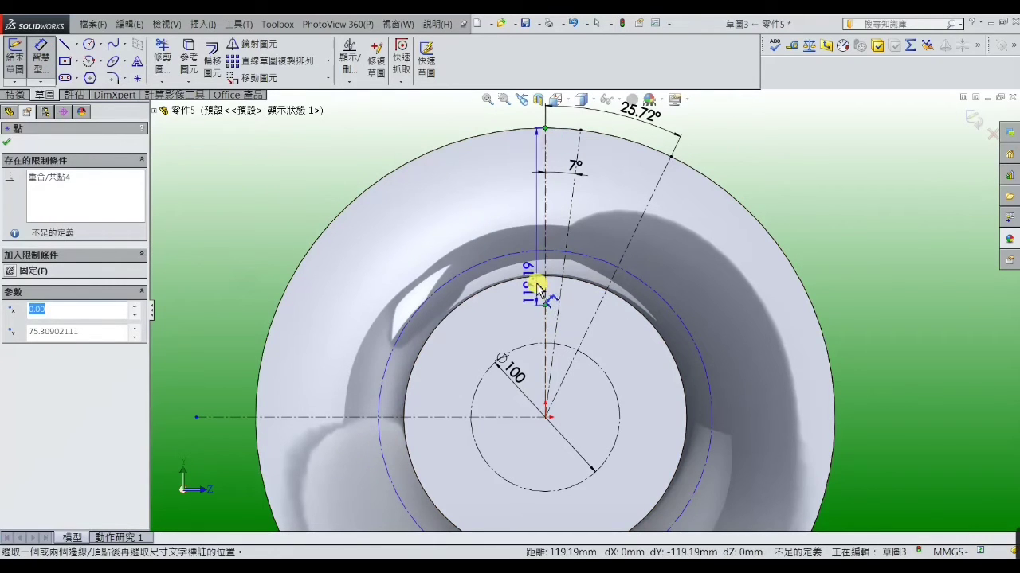
left_click(519, 231)
type("1")
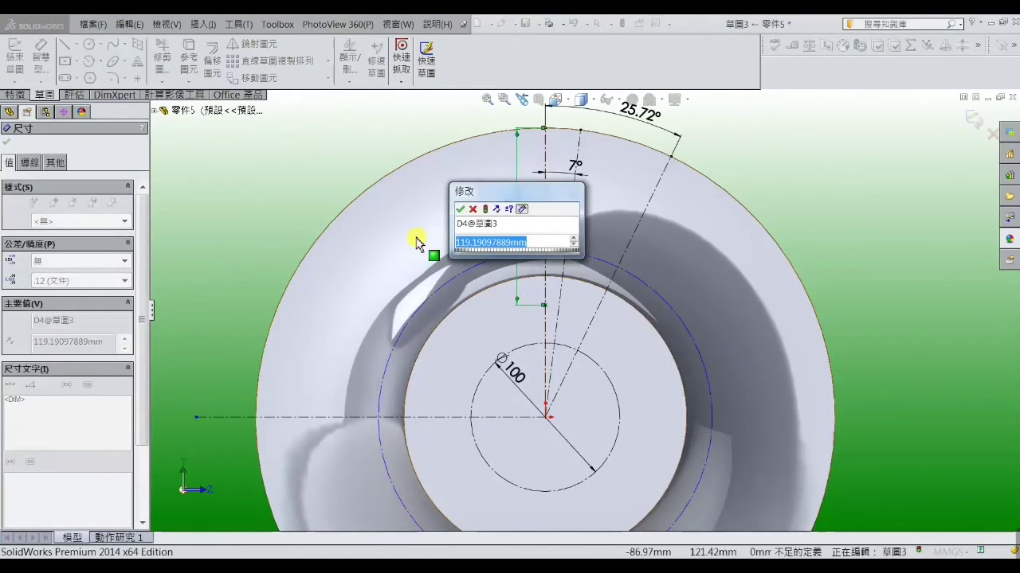
type("20")
key("Return")
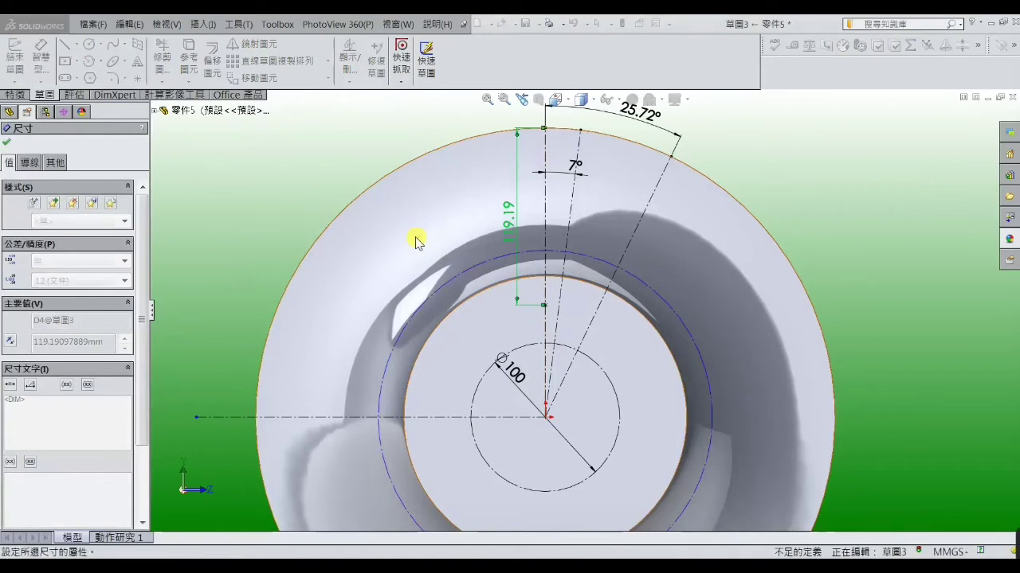
right_click(331, 129)
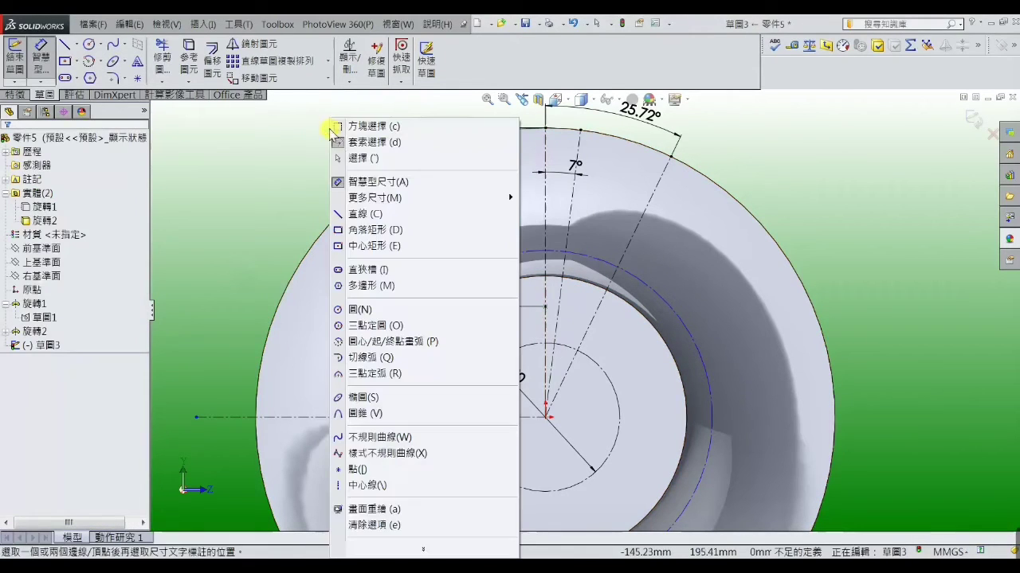
left_click(359, 158)
- Make the inner circle pass through the point 120 below the top
left_click(509, 277)
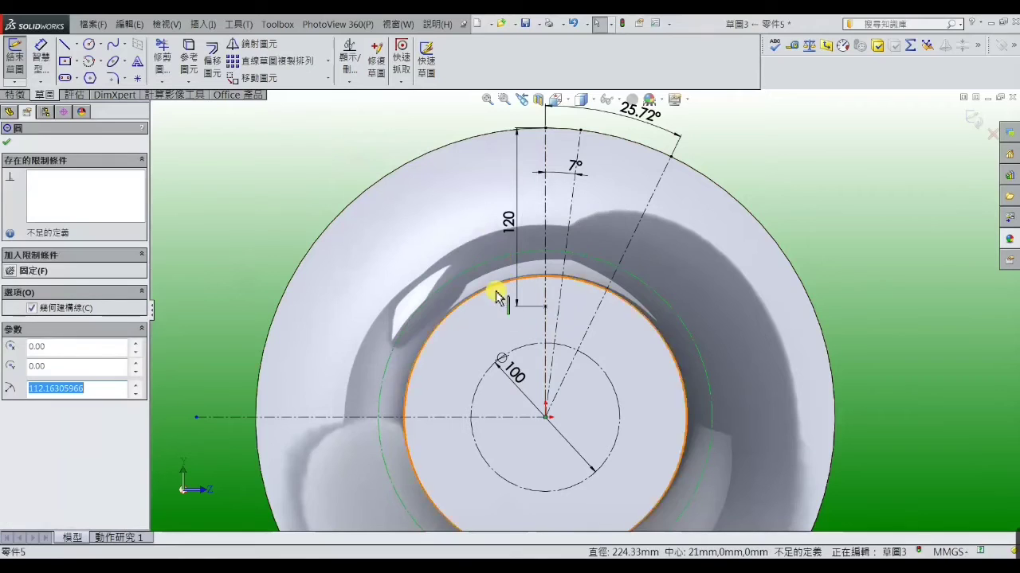
left_click(542, 309, "ctrl")
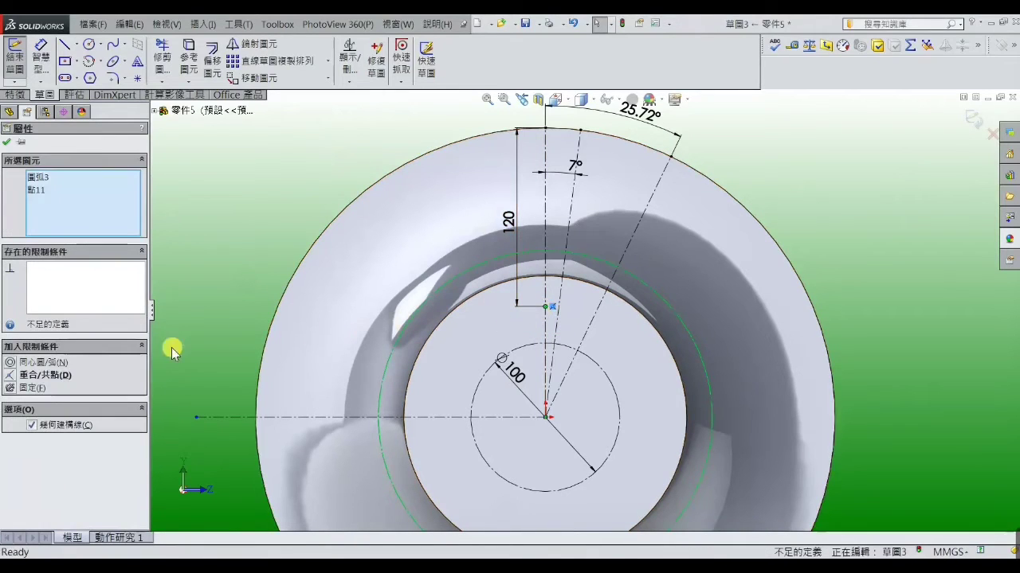
left_click(12, 375)
left_click(277, 197)
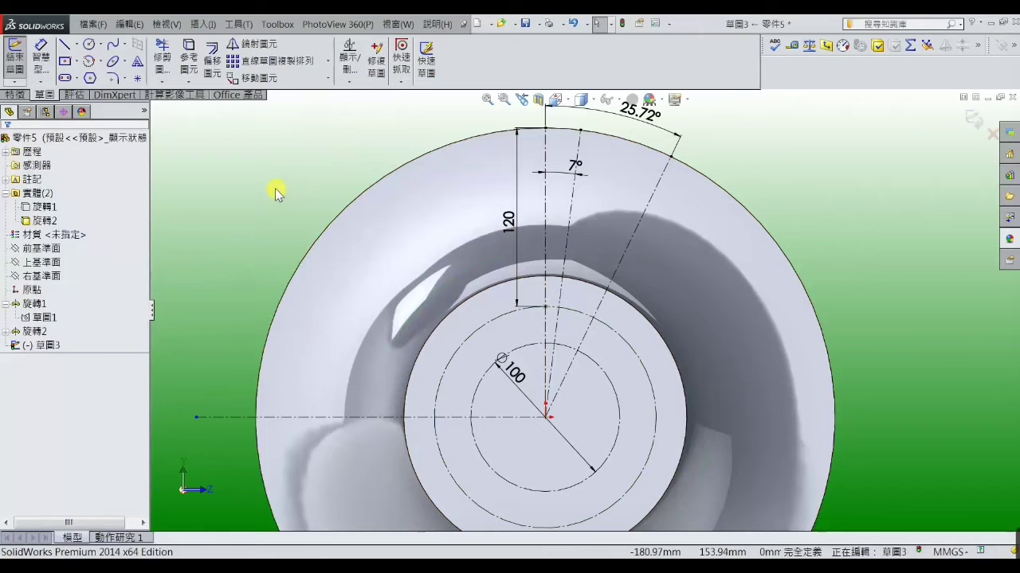
- Place a point where the 25.72° centreline meets the hub circle
left_click(138, 81)
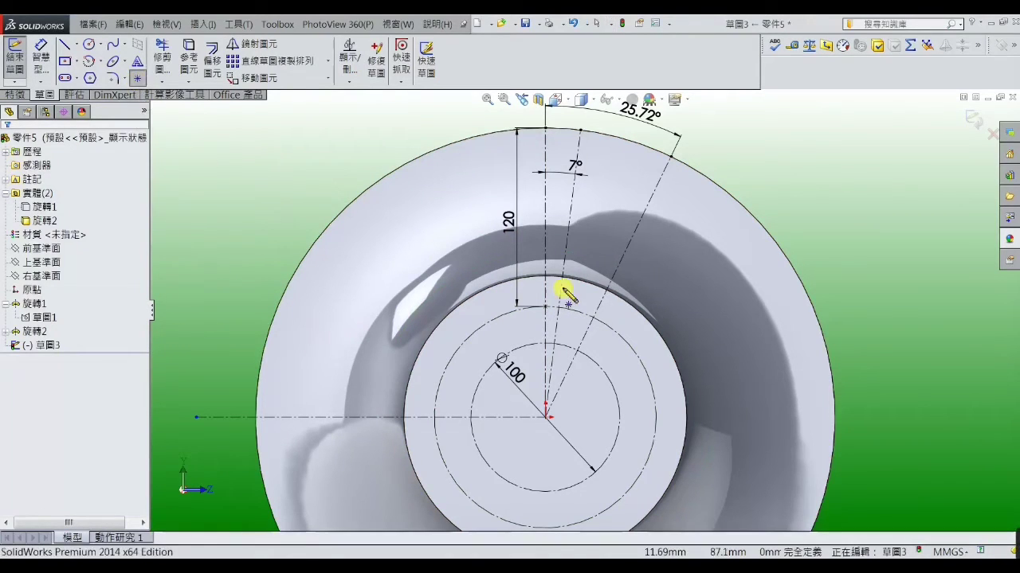
left_click(595, 321)
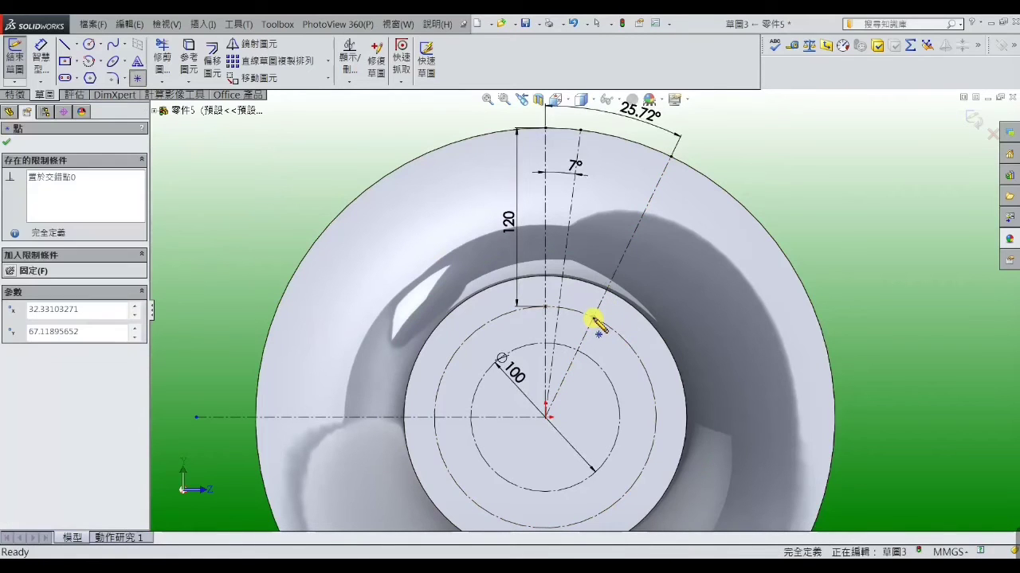
right_click(596, 320)
left_click(615, 141)
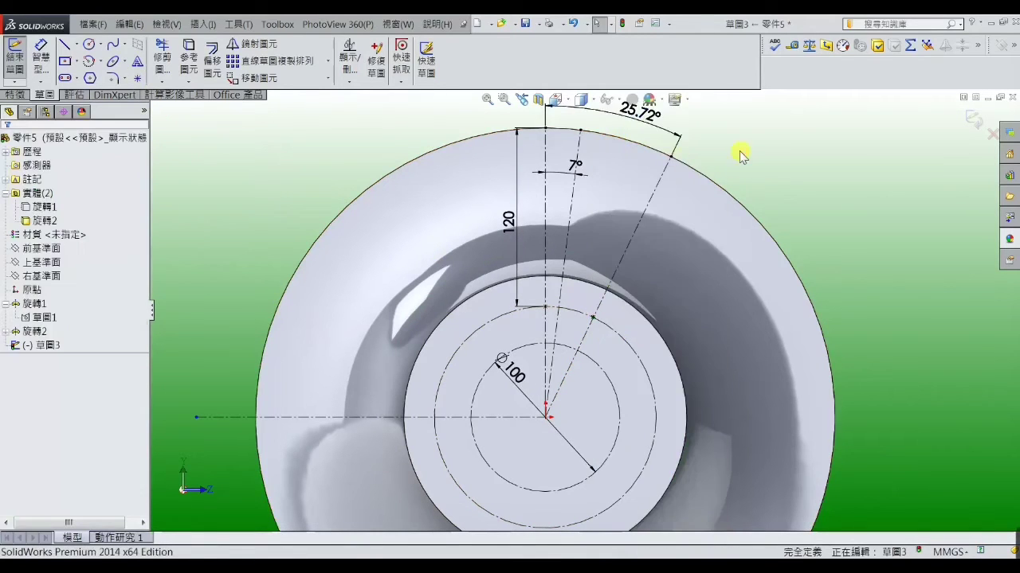
scroll(722, 198, "up", 2)
scroll(624, 189, "down", 2)
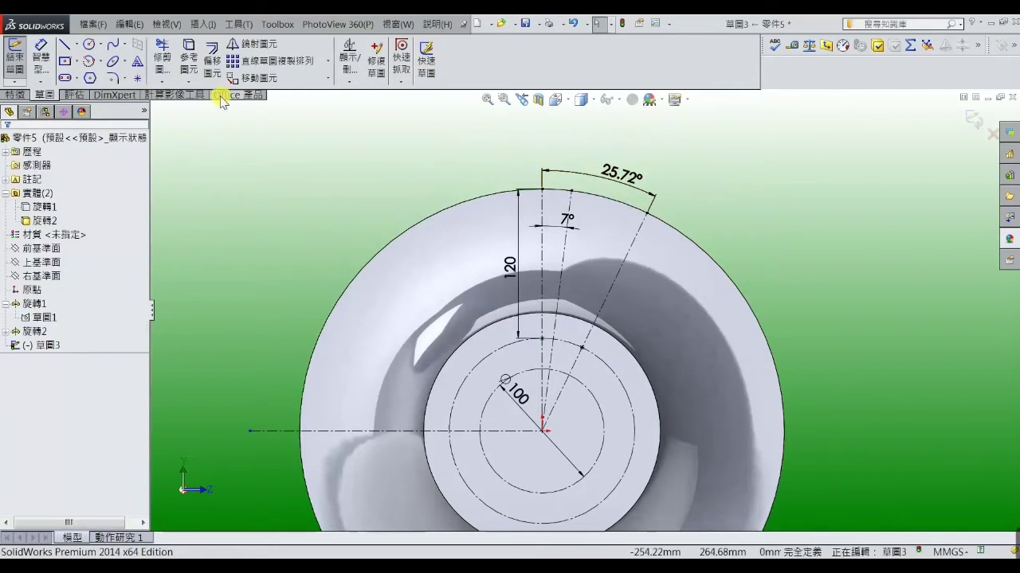
- Offset the 7° centreline 6 mm bidirectionally
left_click(211, 63)
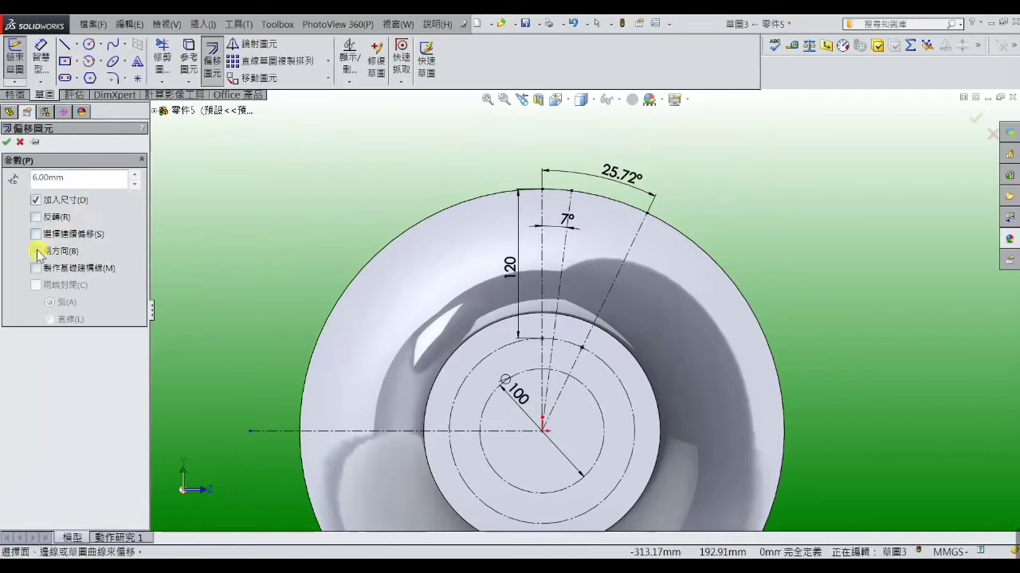
left_click(35, 251)
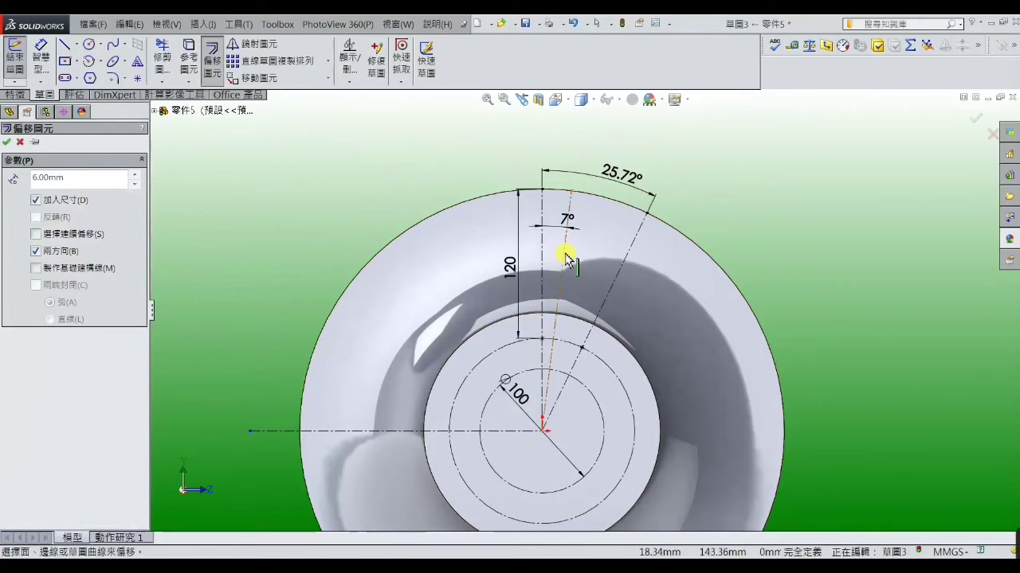
left_click(565, 257)
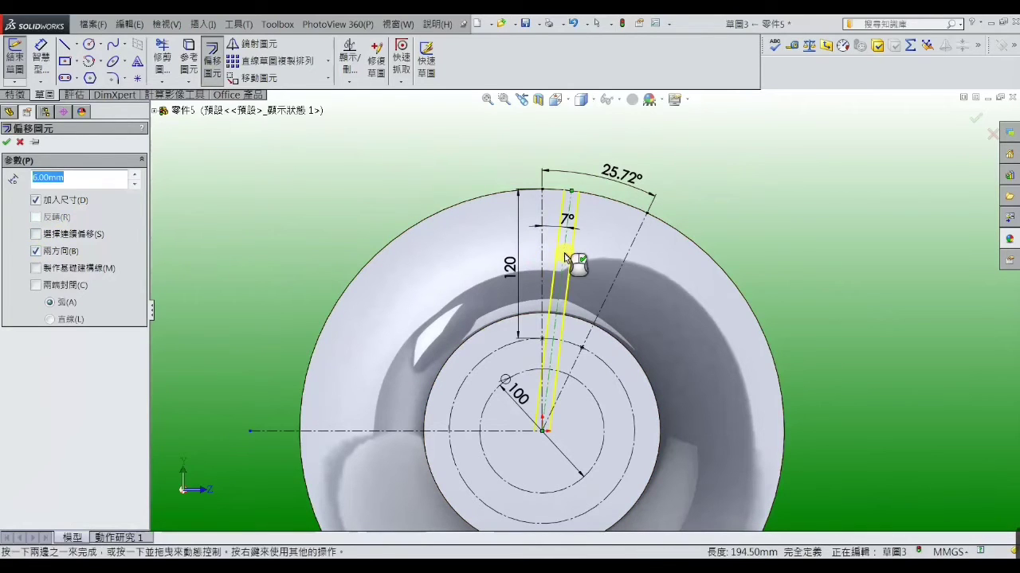
left_click(8, 142)
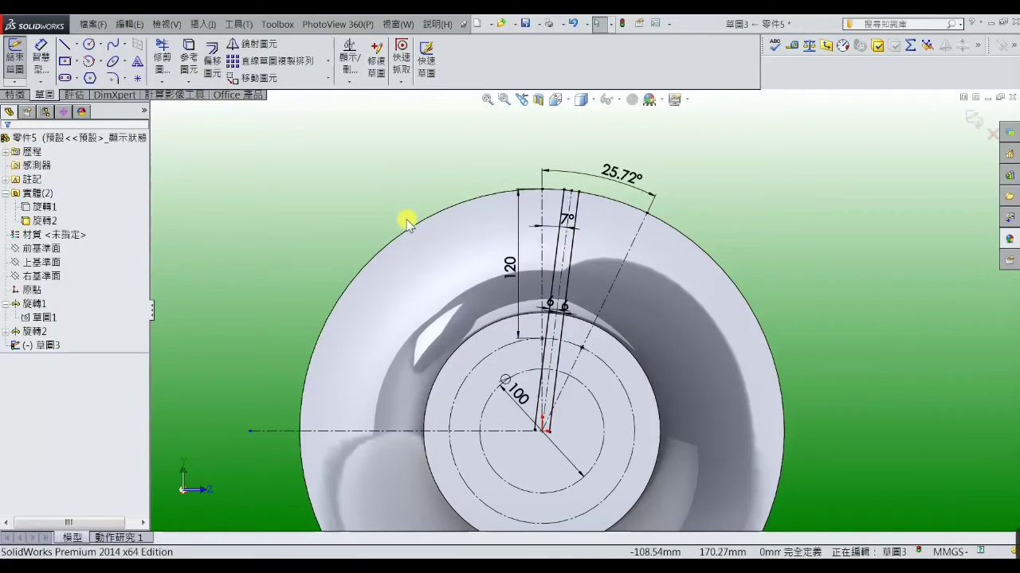
- Drag the lower ends of both offset lines up so they stop above the hub
scroll(575, 326, "down", 2)
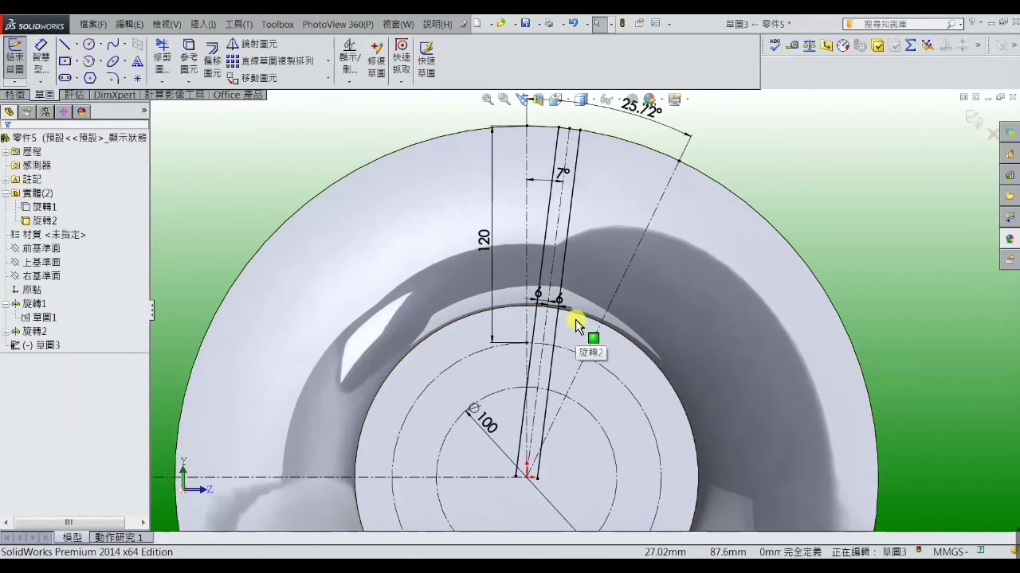
left_click(539, 481)
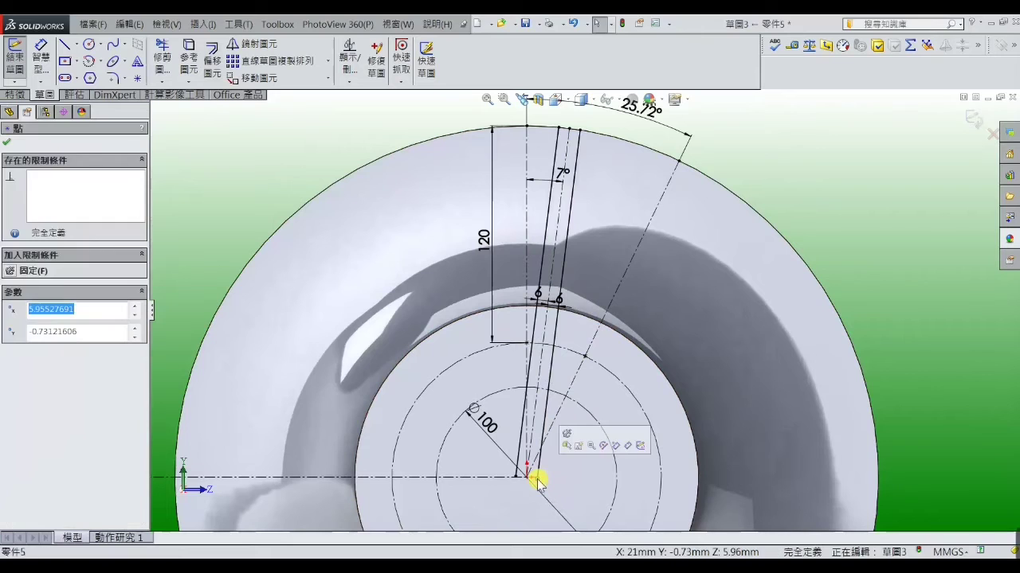
left_click_drag(539, 481, 553, 411)
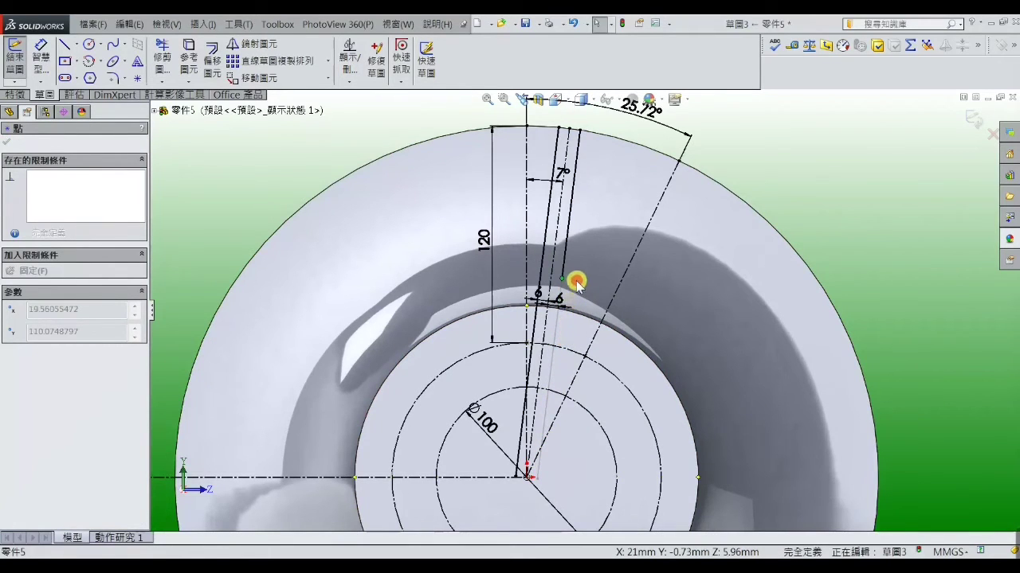
left_click(518, 468)
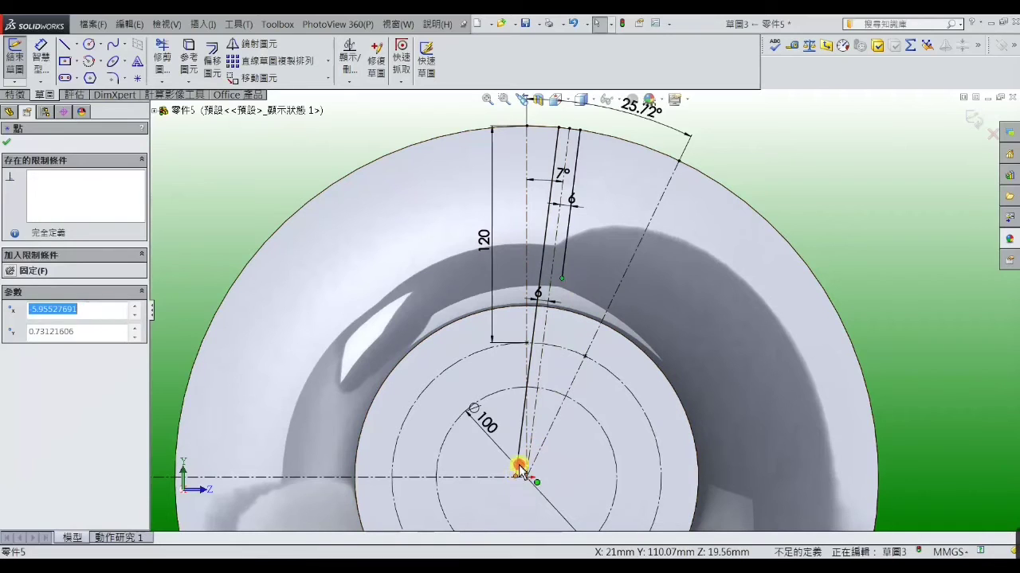
left_click_drag(518, 468, 539, 392)
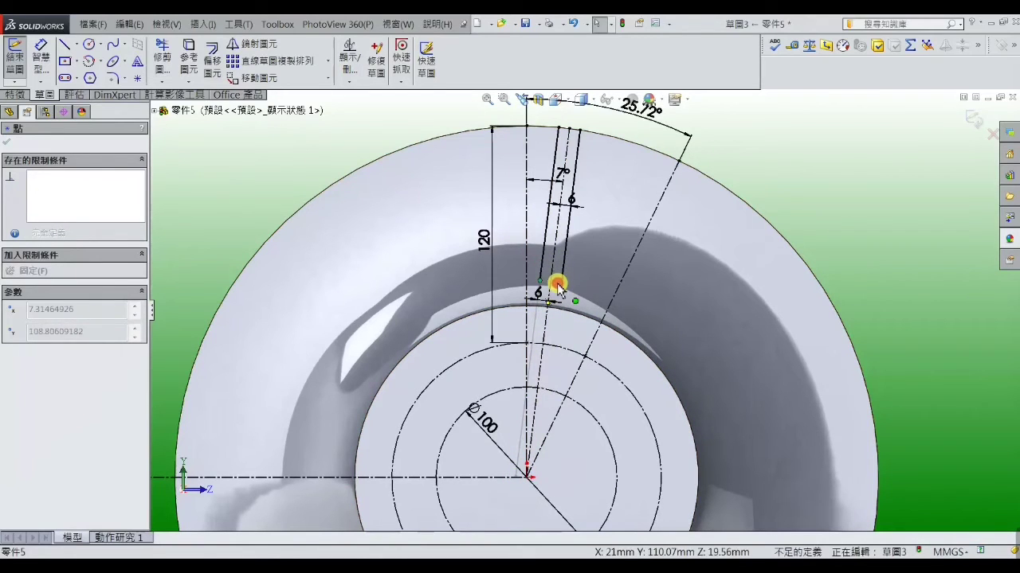
left_click_drag(557, 283, 562, 277)
left_click(837, 220)
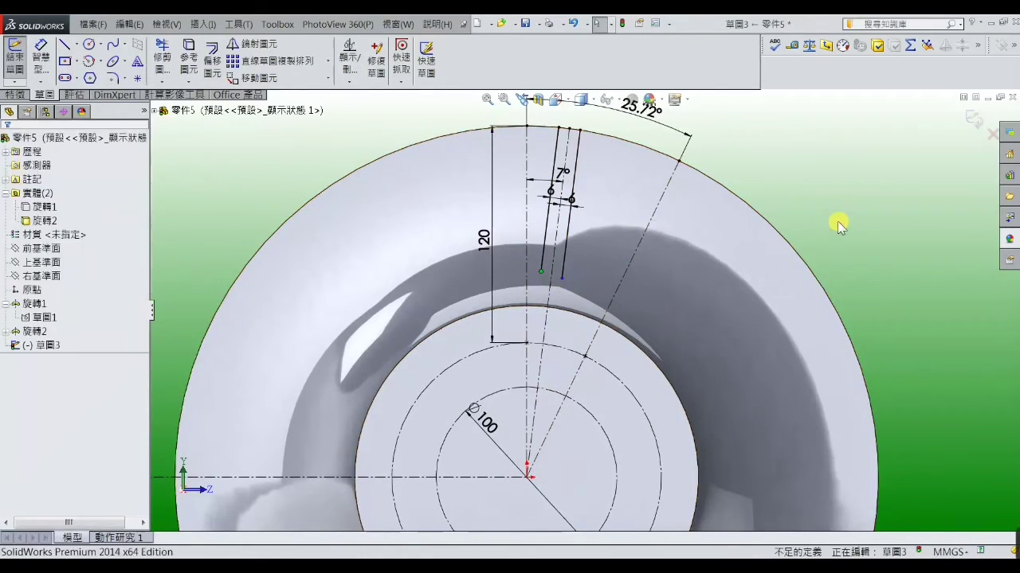
- Draw a tangent arc down from the right offset line's lower end
left_click(100, 61)
left_click(112, 86)
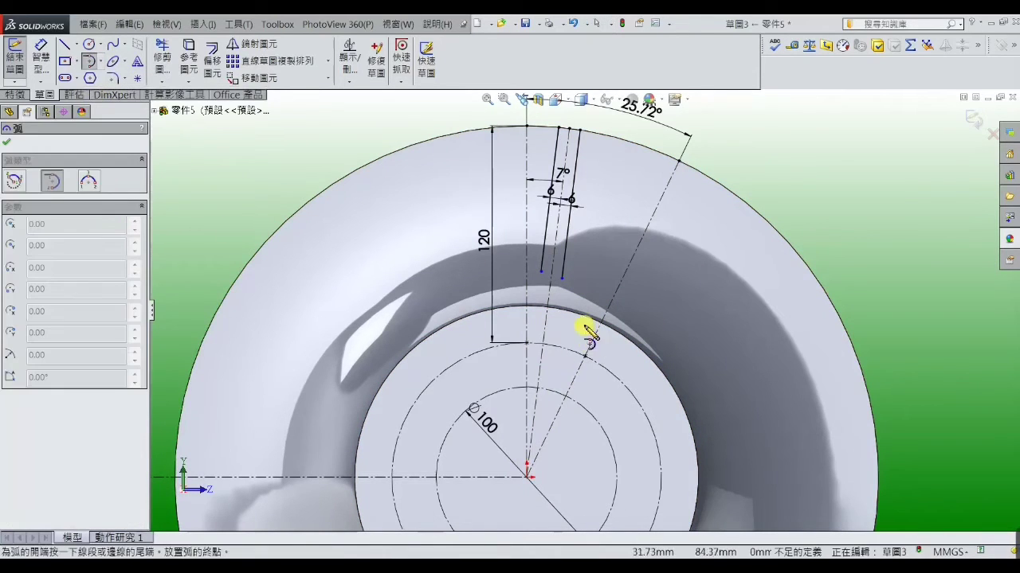
scroll(567, 310, "down", 2)
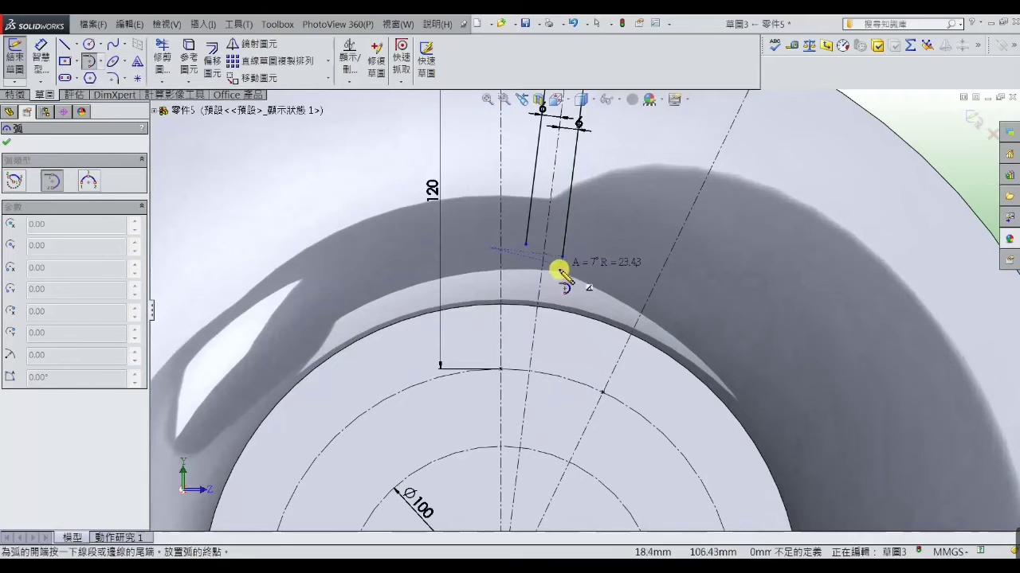
left_click(557, 437)
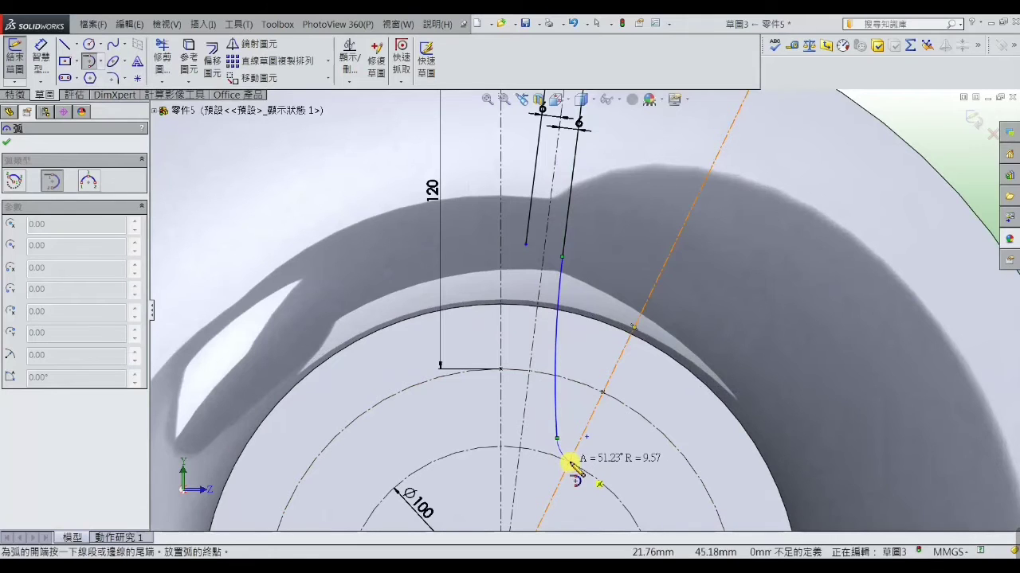
left_click(569, 462)
right_click(569, 462)
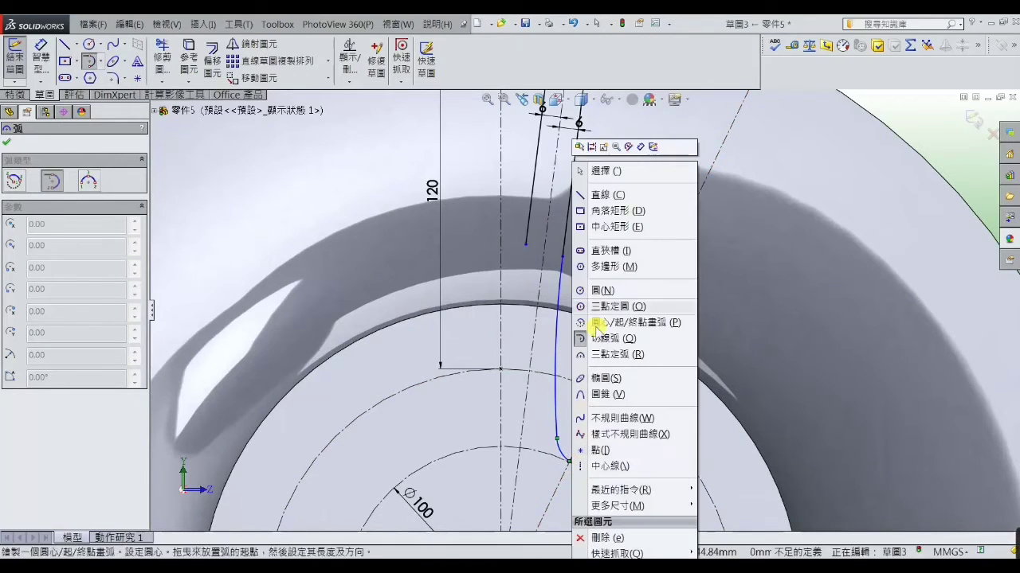
left_click(599, 168)
- Drag the arc's end onto the dashed circle at the 25.72° line and raise its junction point
scroll(598, 366, "up", 2)
scroll(585, 406, "down", 3)
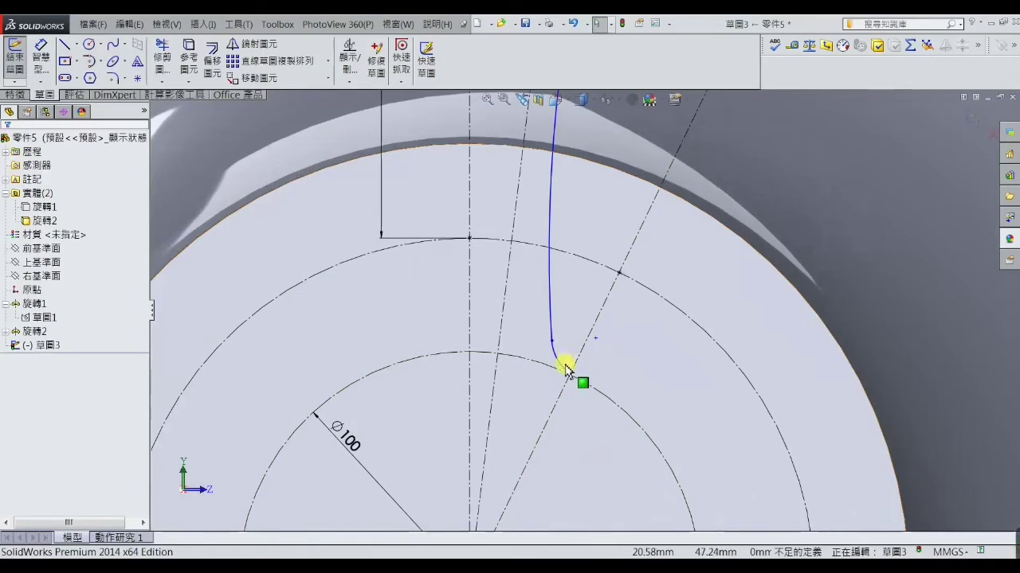
mouse_move(568, 373)
left_mouse_down()
mouse_move(548, 349)
mouse_move(555, 212)
left_mouse_up()
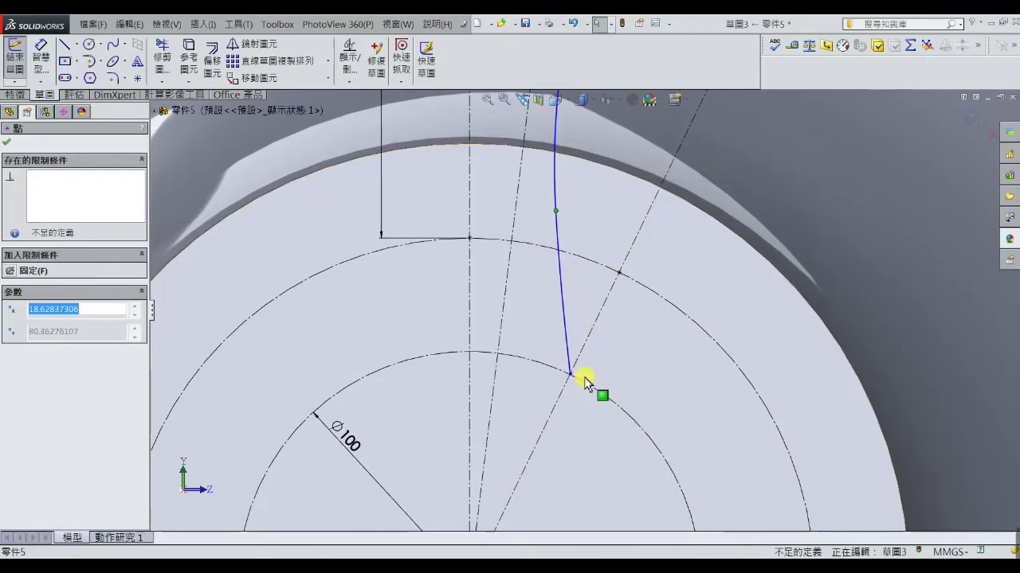
left_click_drag(572, 375, 576, 359)
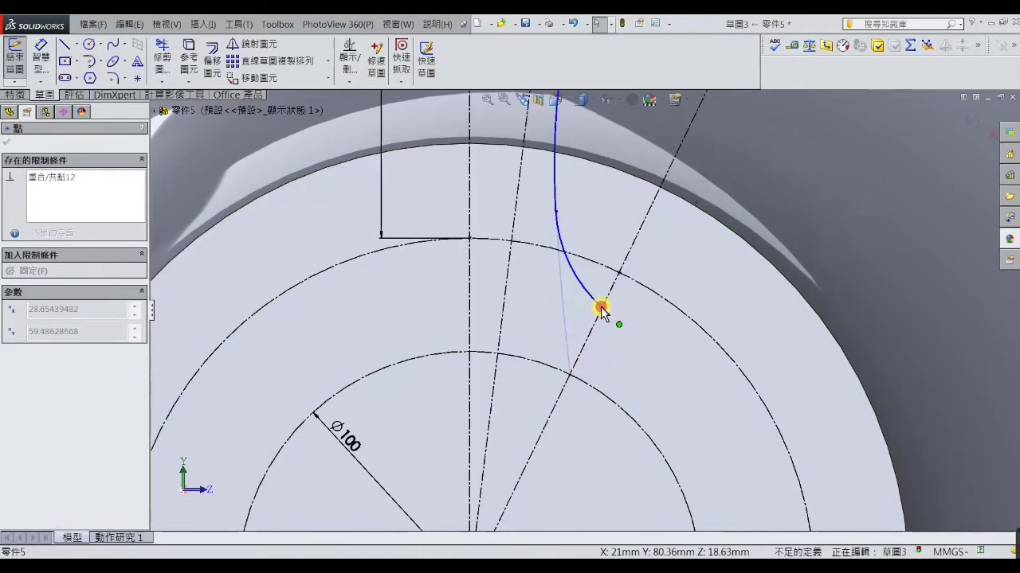
left_click_drag(600, 307, 617, 281)
scroll(617, 310, "up", 2)
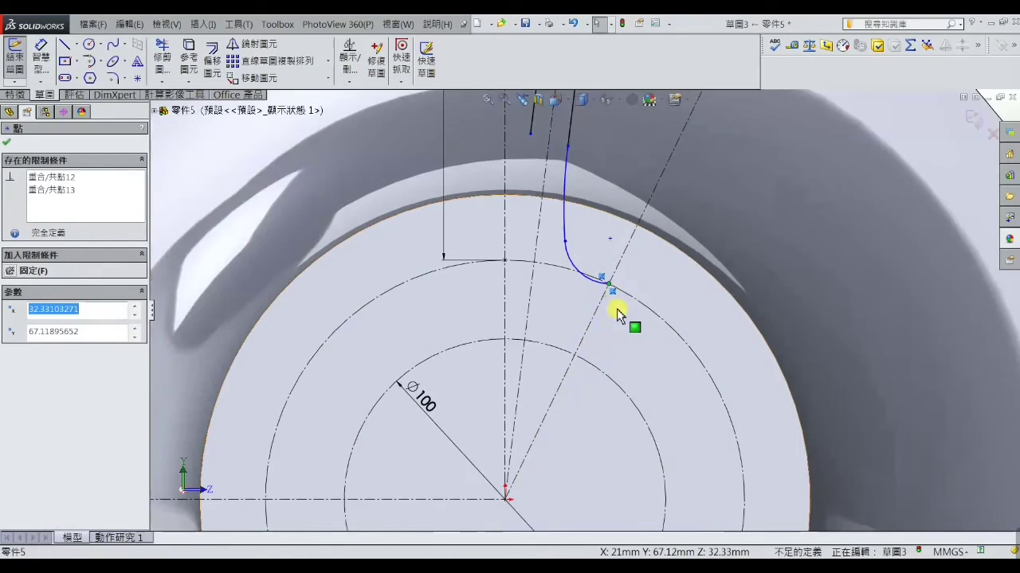
left_click(568, 244)
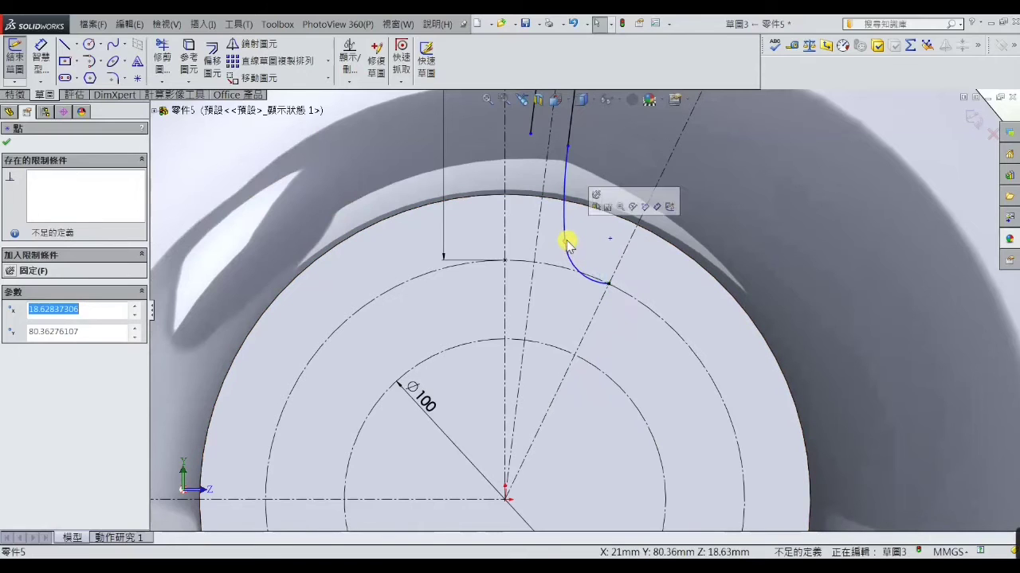
left_click_drag(566, 248, 572, 227)
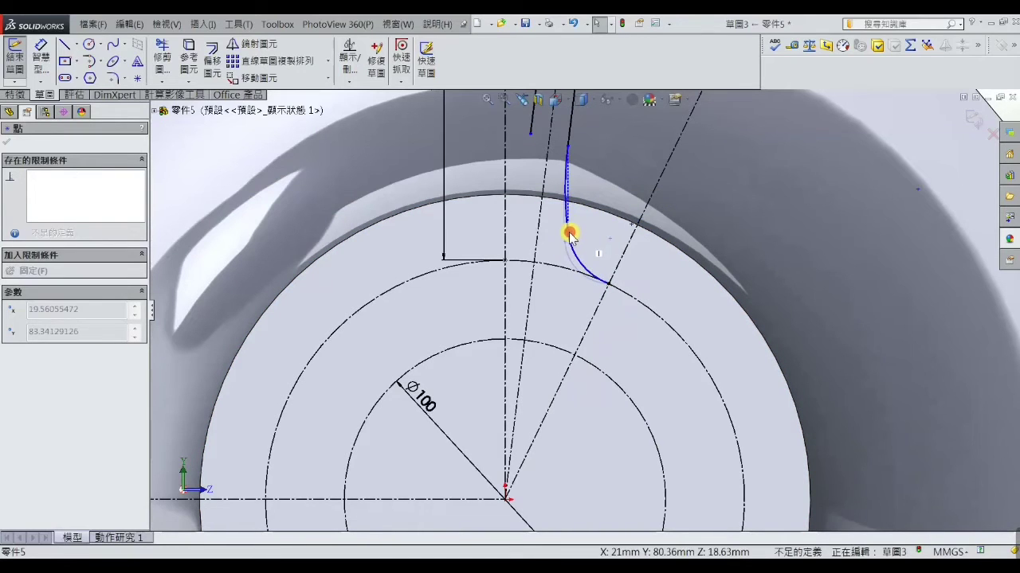
scroll(649, 291, "up", 2)
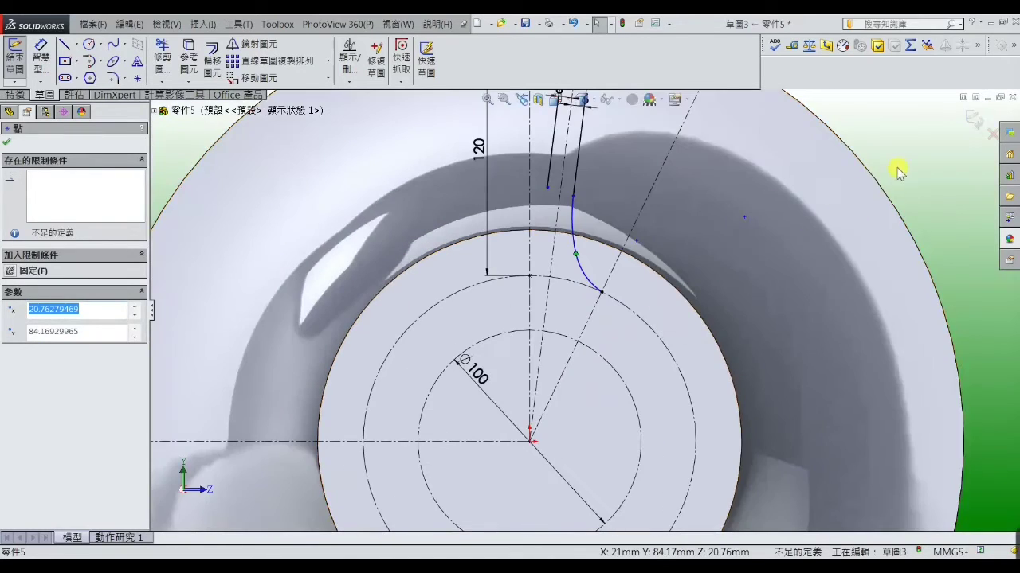
scroll(655, 260, "down", 2)
scroll(581, 312, "down", 2)
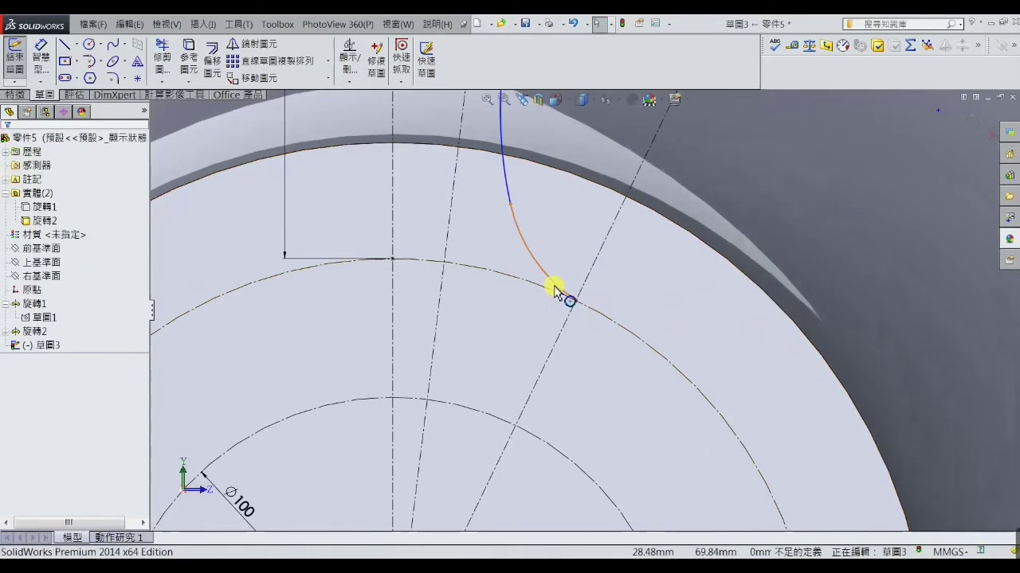
- Make the lower arc tangent to the large dashed circle, then undo that relation
left_click(555, 287)
left_click(555, 296, "ctrl")
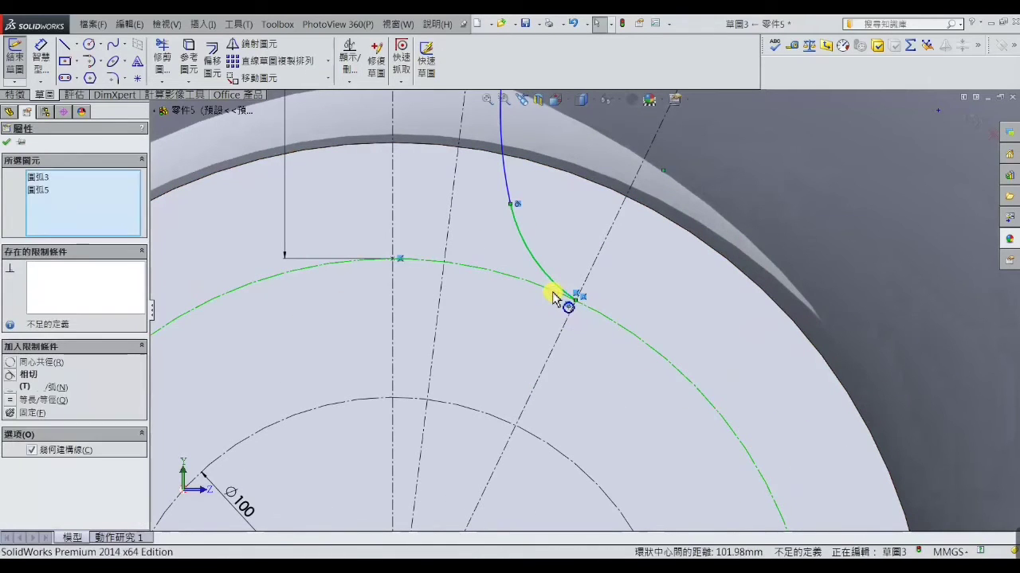
left_click(11, 376)
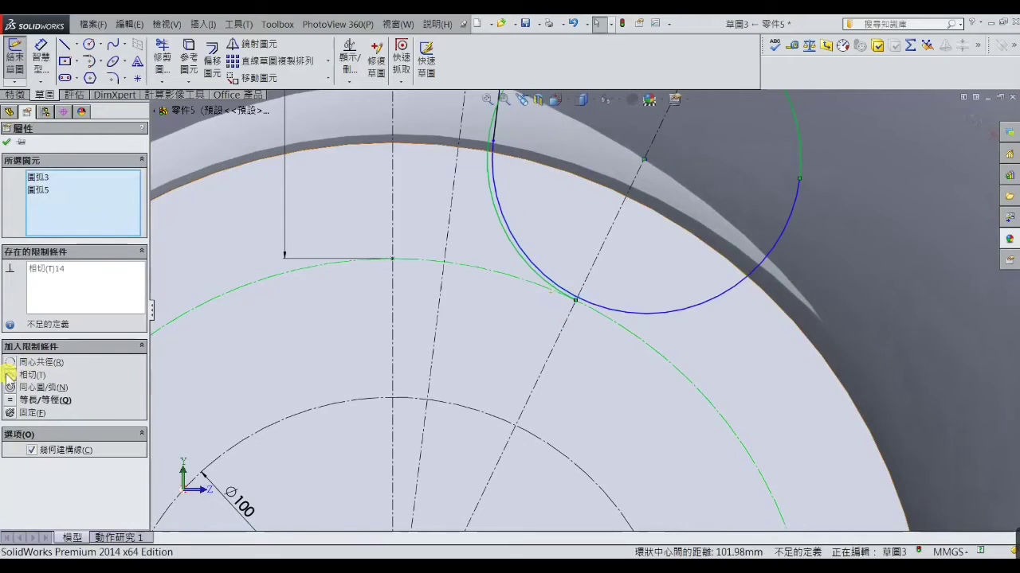
scroll(594, 340, "up", 3)
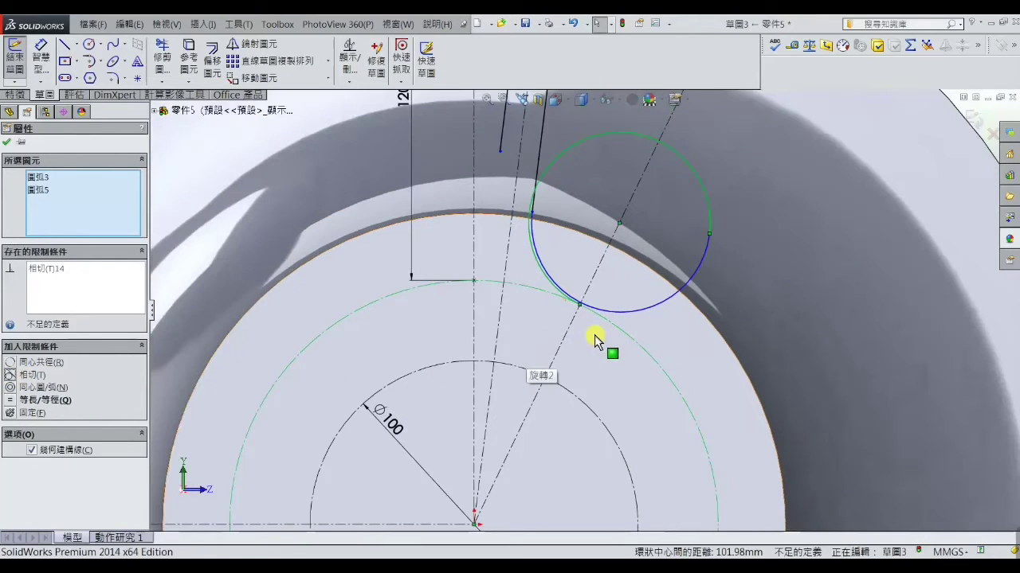
left_click(130, 24)
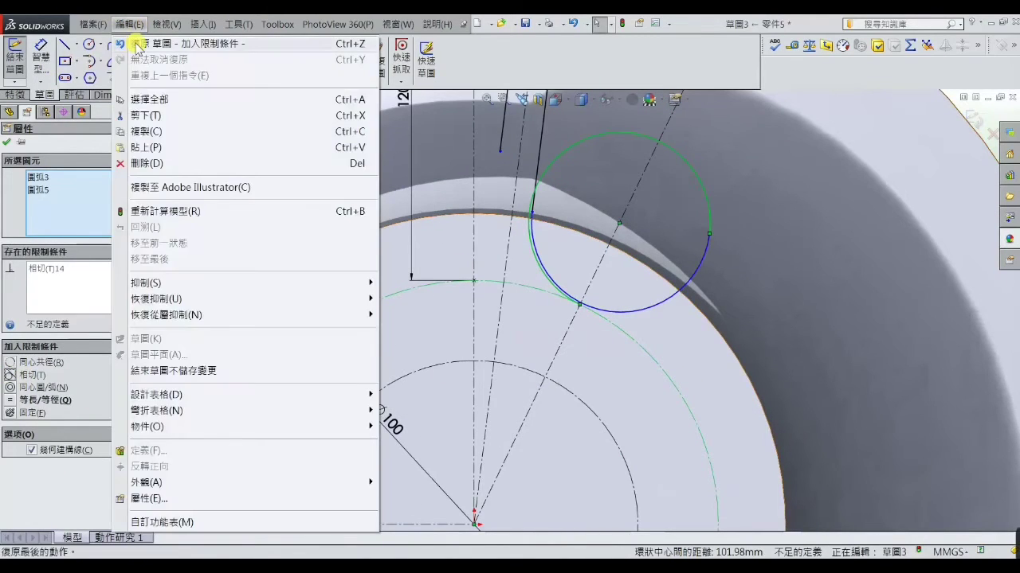
left_click(140, 43)
scroll(562, 279, "down", 2)
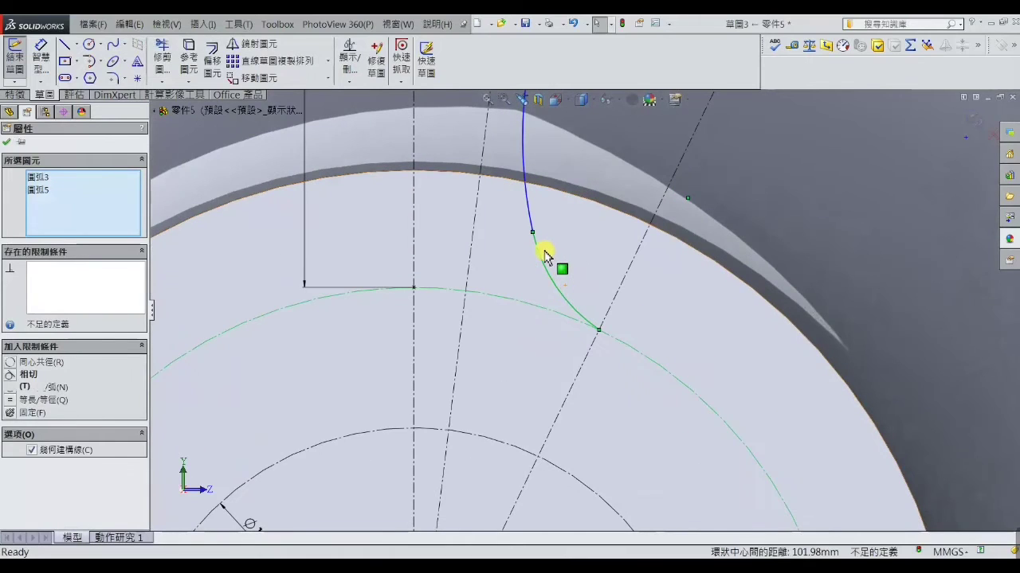
- Select the spoke arcs together to inspect them, then clear the selection
left_click(539, 247, "ctrl")
left_click(540, 248, "ctrl")
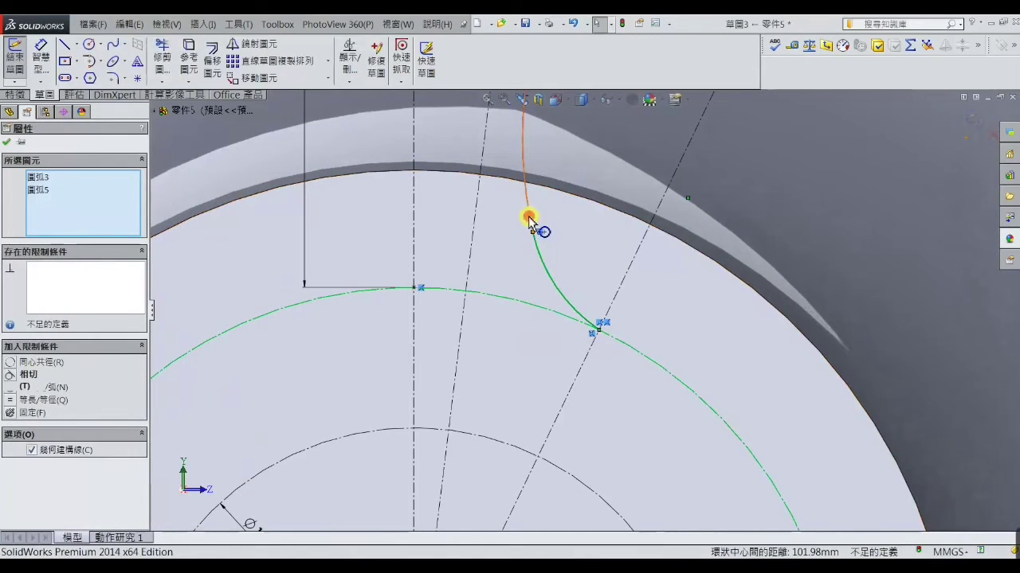
left_click(530, 219, "ctrl")
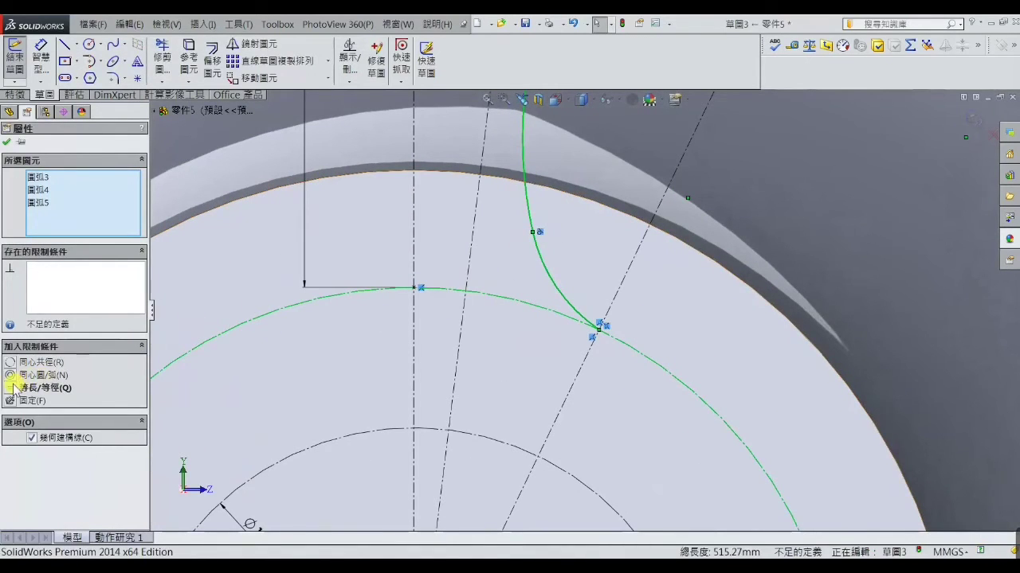
scroll(624, 327, "up", 3)
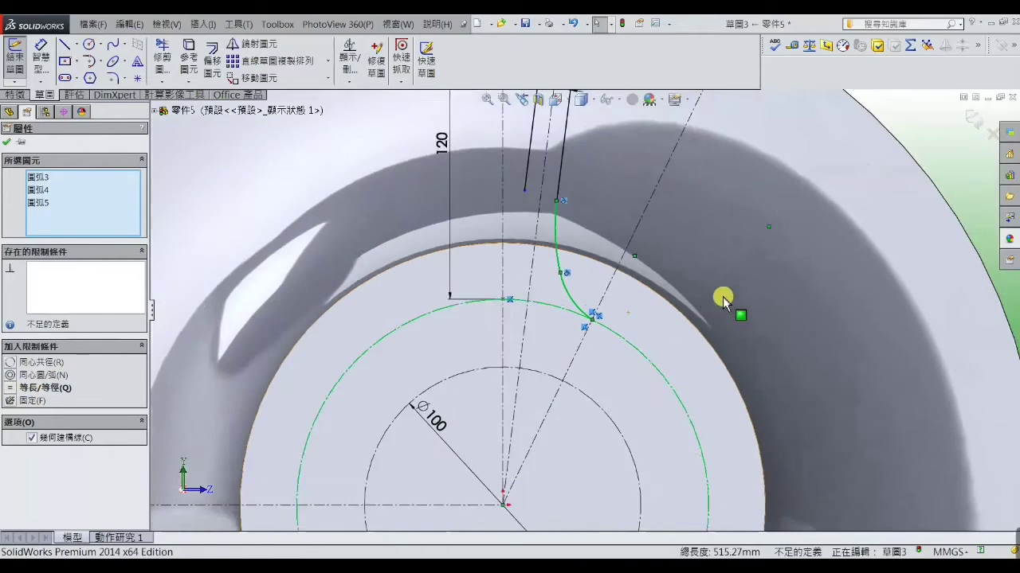
left_click(906, 173)
scroll(592, 255, "down", 2)
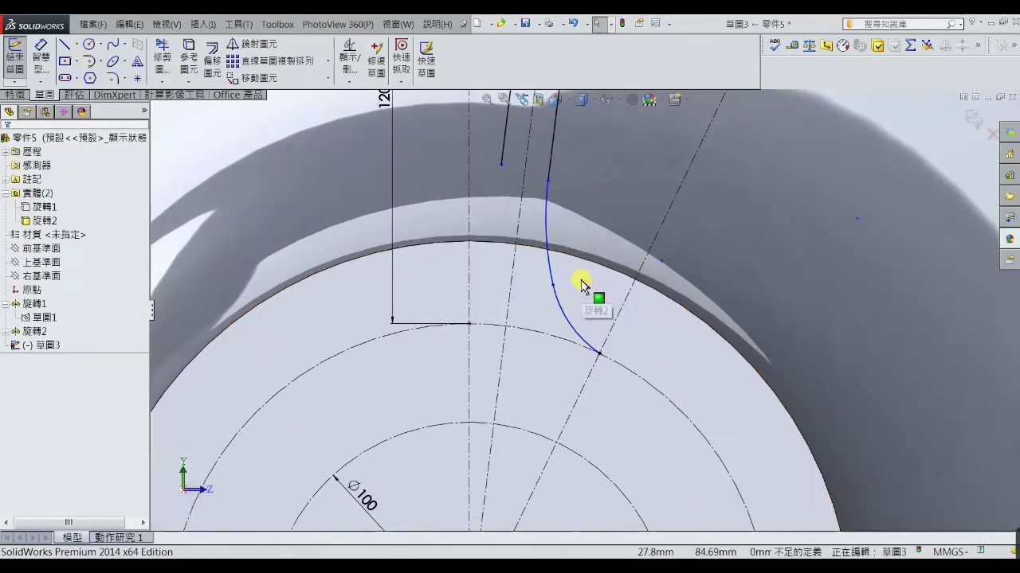
- Reselect the upper and lower spoke arcs, then select the point where they join
left_click(549, 276)
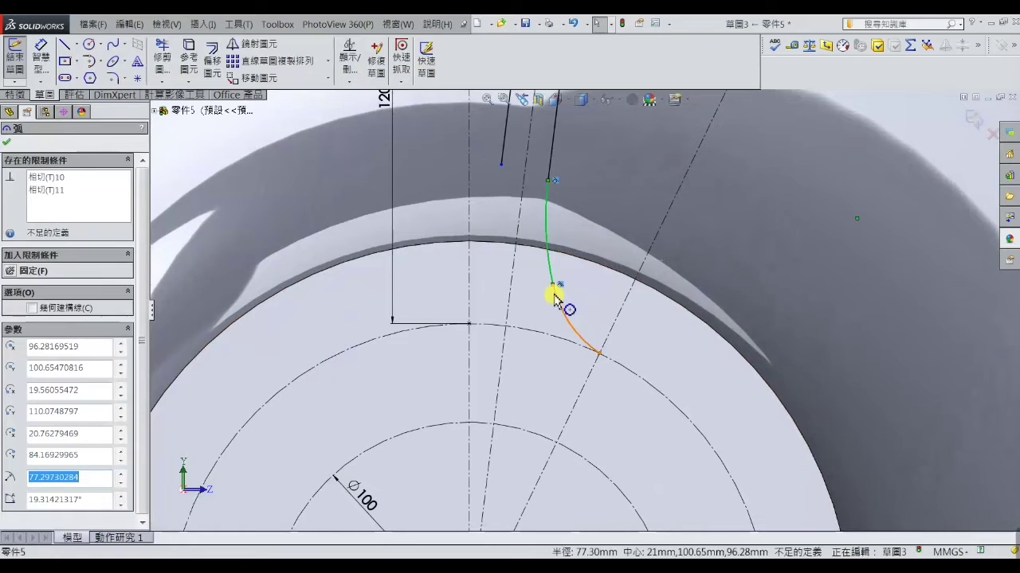
left_click(555, 297, "ctrl")
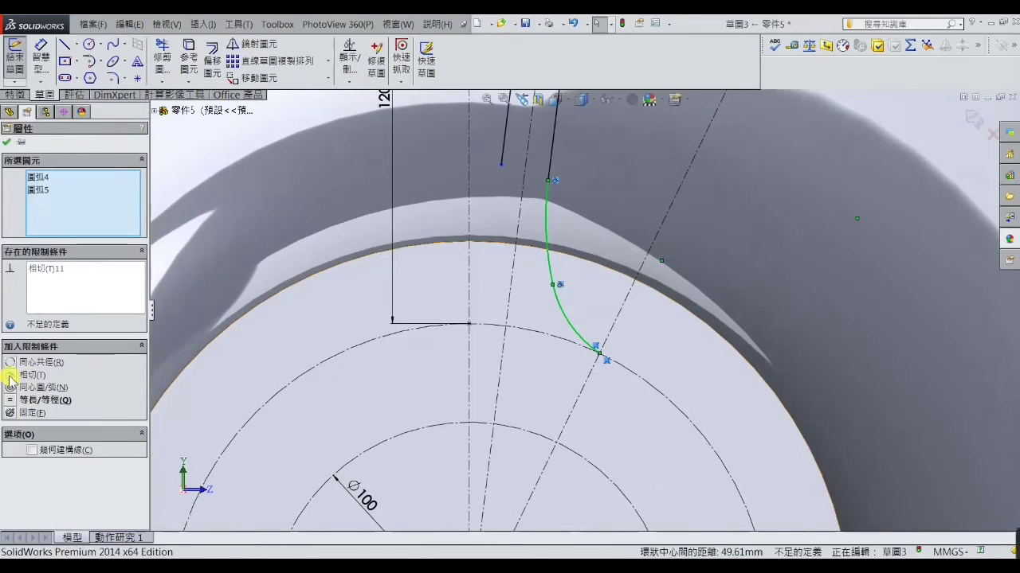
scroll(637, 342, "up", 3)
left_click(911, 176)
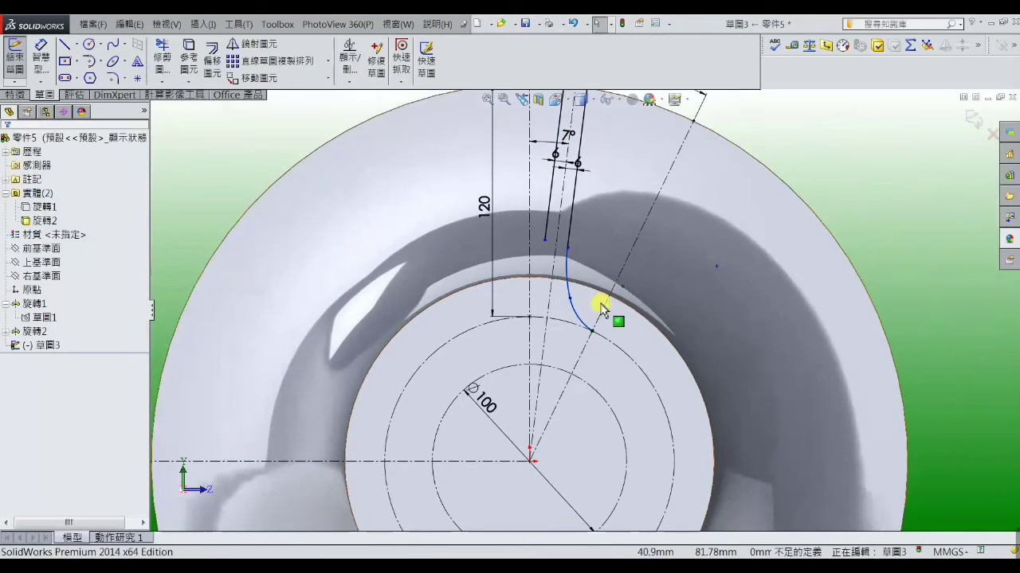
scroll(600, 306, "down", 2)
scroll(585, 296, "down", 2)
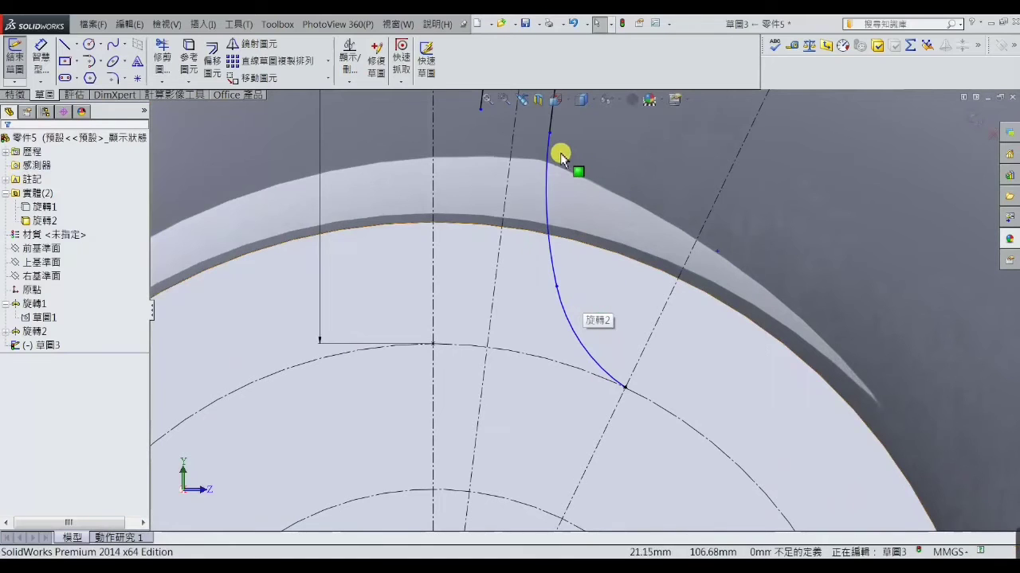
left_click(557, 288)
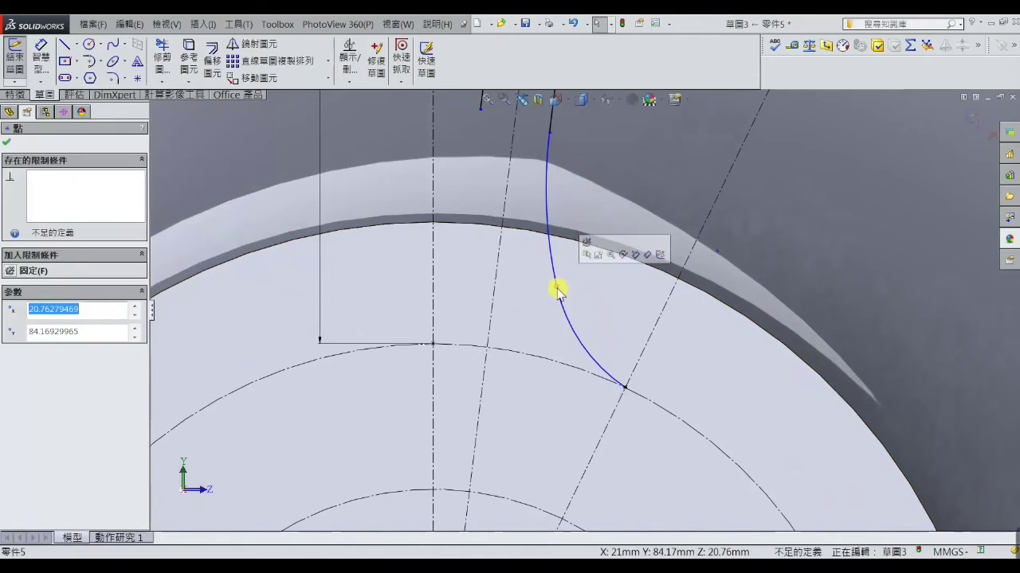
scroll(617, 295, "up", 2)
left_click(916, 142)
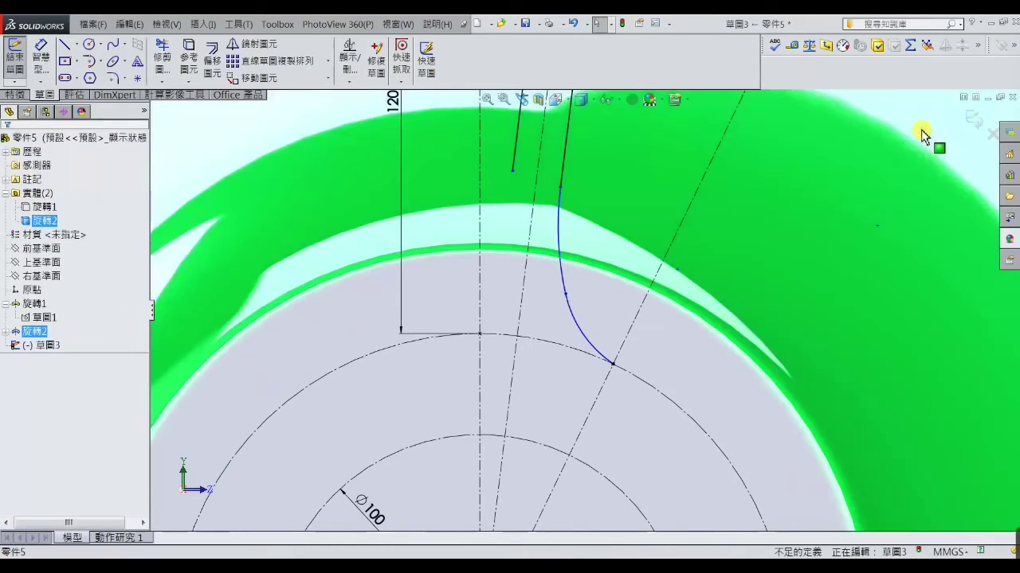
key("z")
key("z")
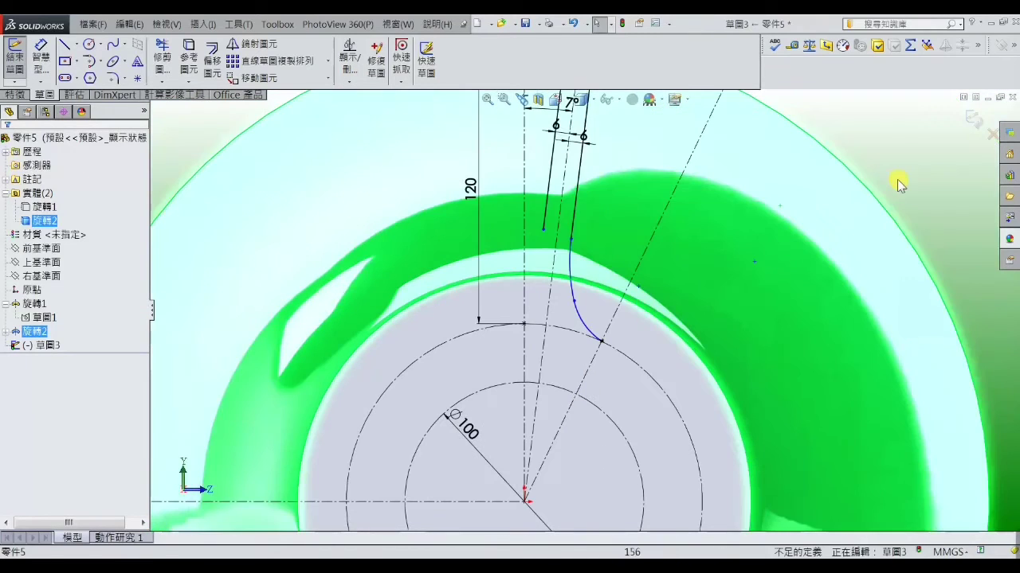
key("Escape")
scroll(594, 311, "down", 4)
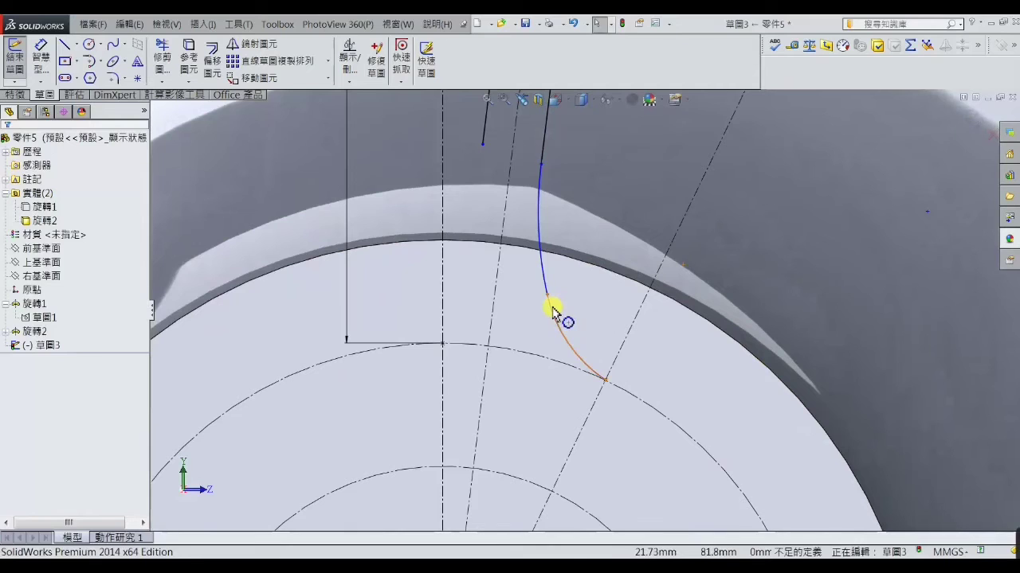
left_click(555, 310)
left_click(546, 291, "ctrl")
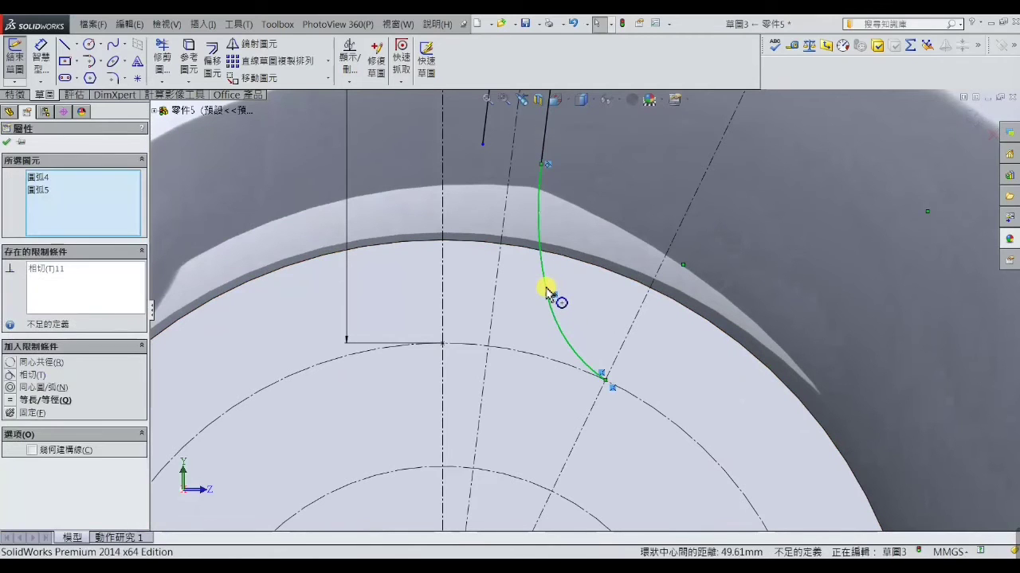
key("z")
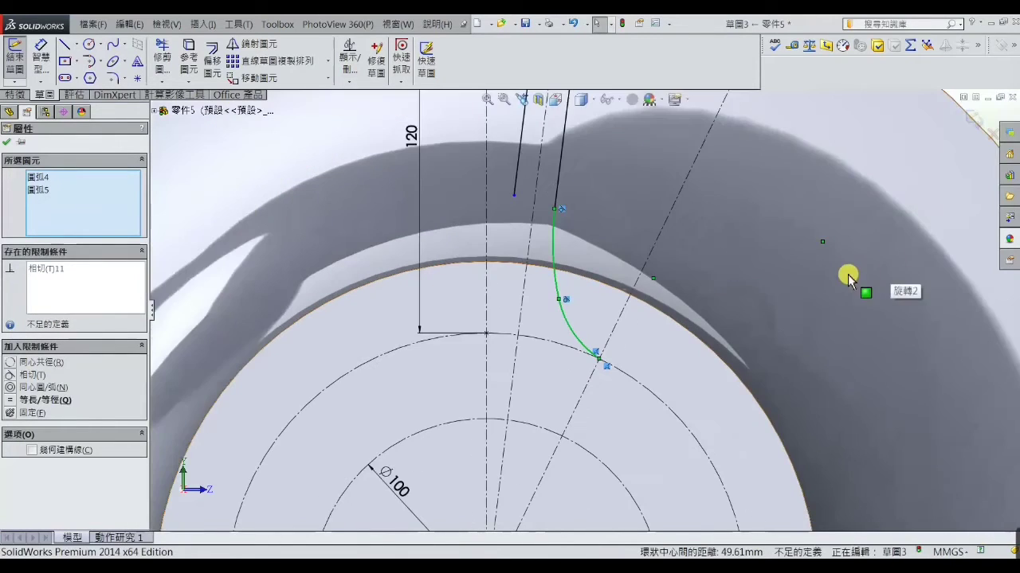
key("z")
key("z")
key("Escape")
scroll(629, 326, "down", 3)
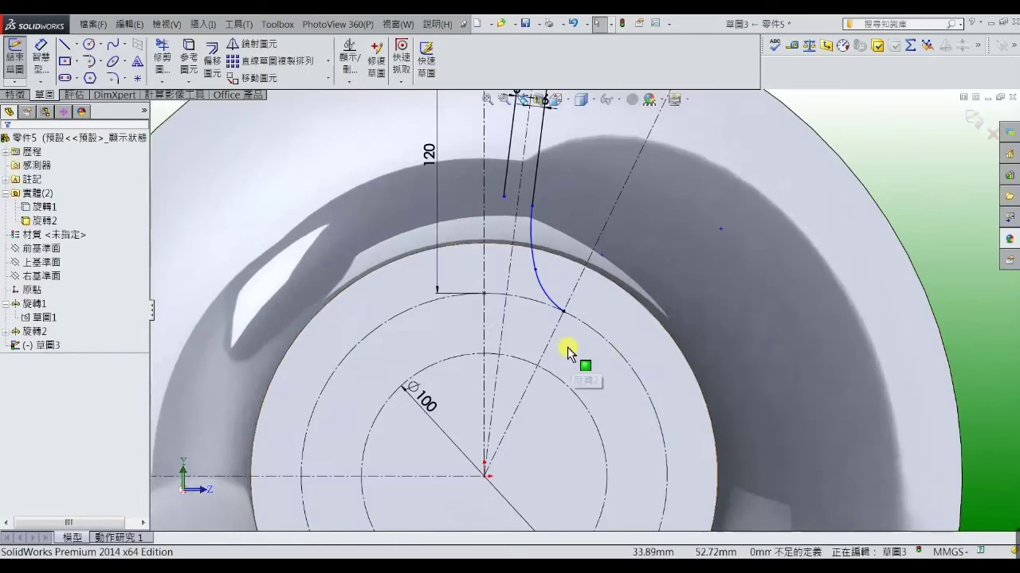
scroll(573, 327, "down", 2)
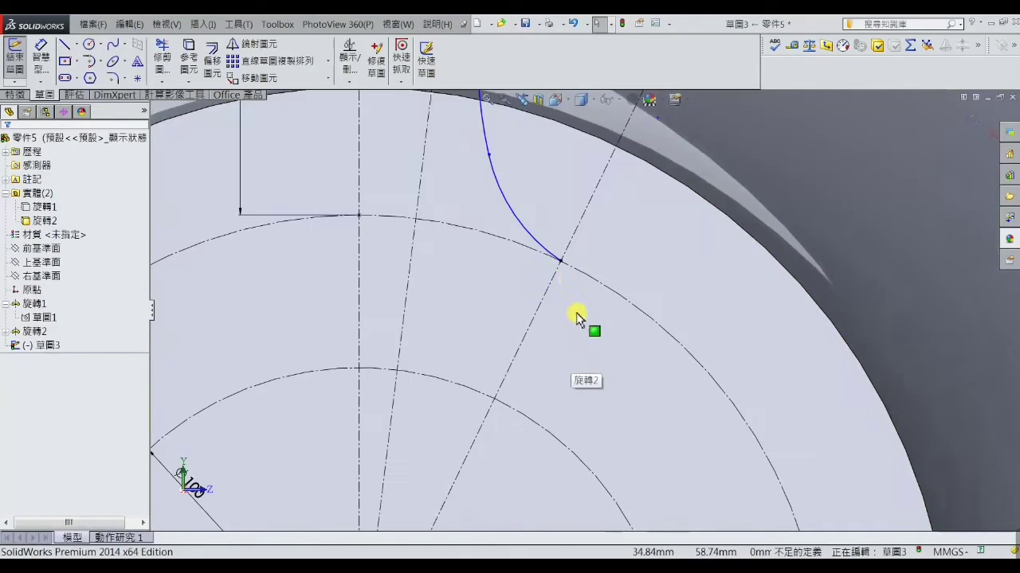
left_click(550, 255)
left_click(540, 256, "ctrl")
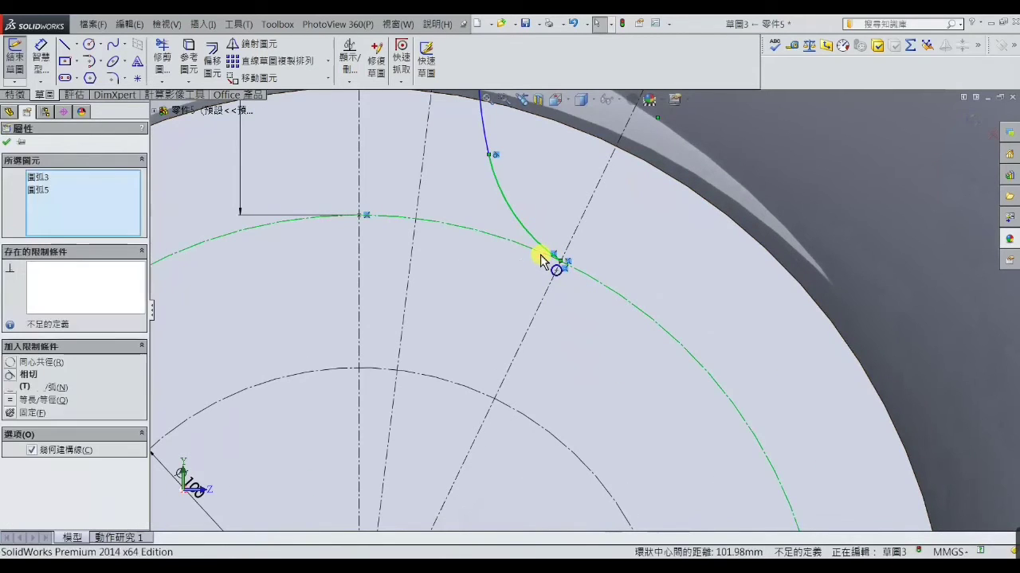
left_click(47, 374)
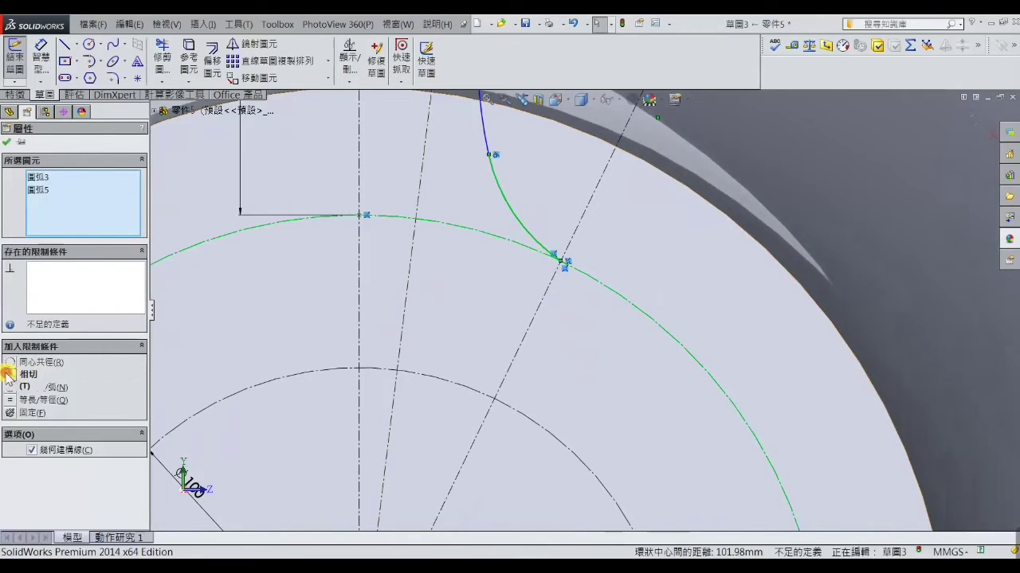
left_click(307, 348)
scroll(539, 322, "up", 3)
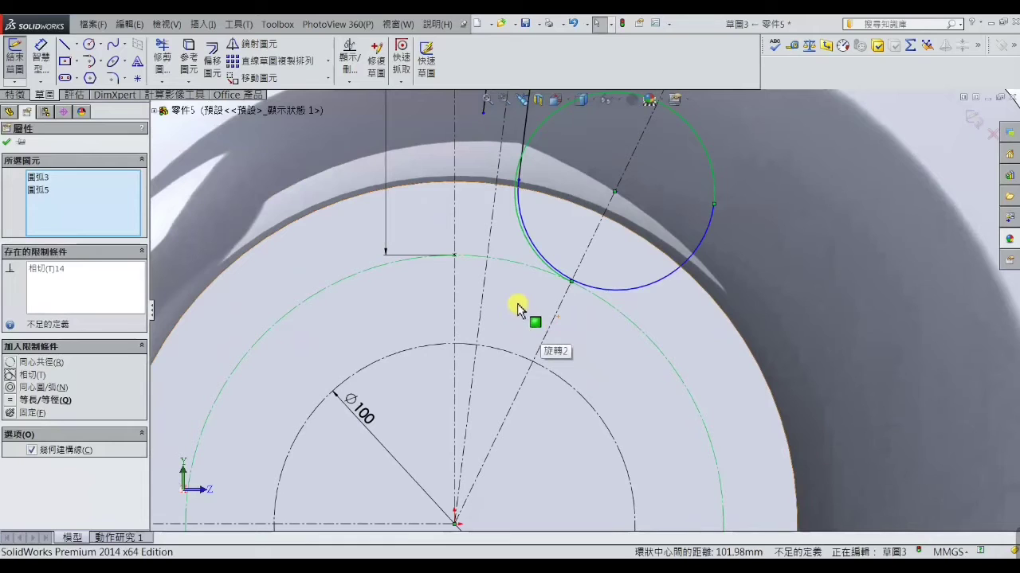
left_click(134, 27)
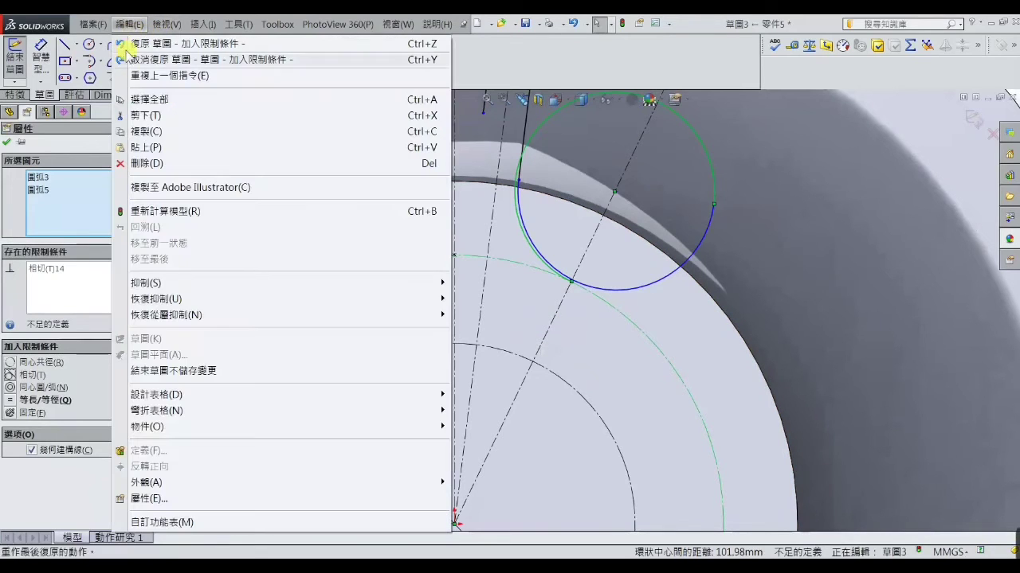
left_click(141, 44)
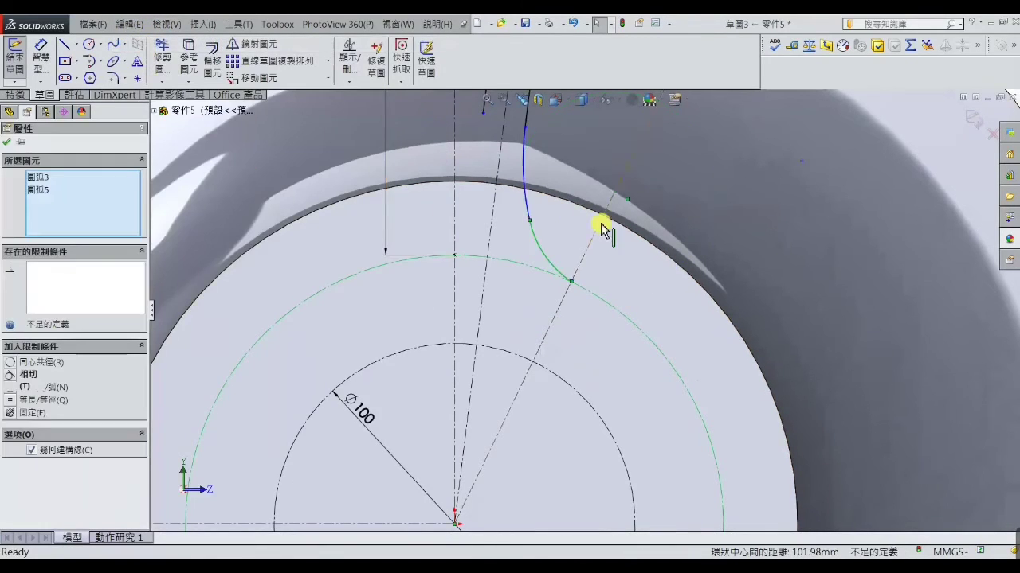
scroll(594, 239, "up", 2)
scroll(587, 253, "down", 3)
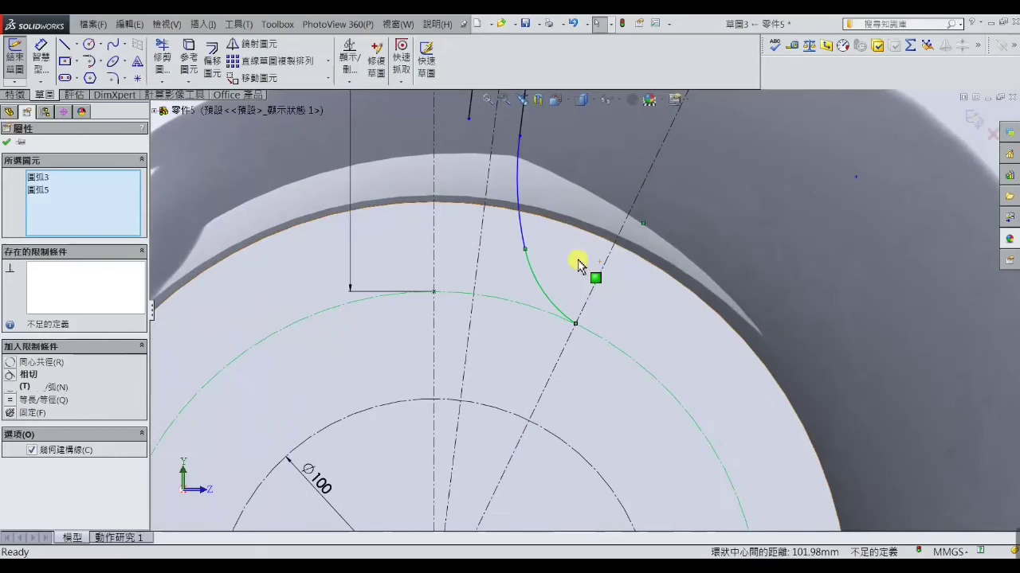
left_click(520, 152)
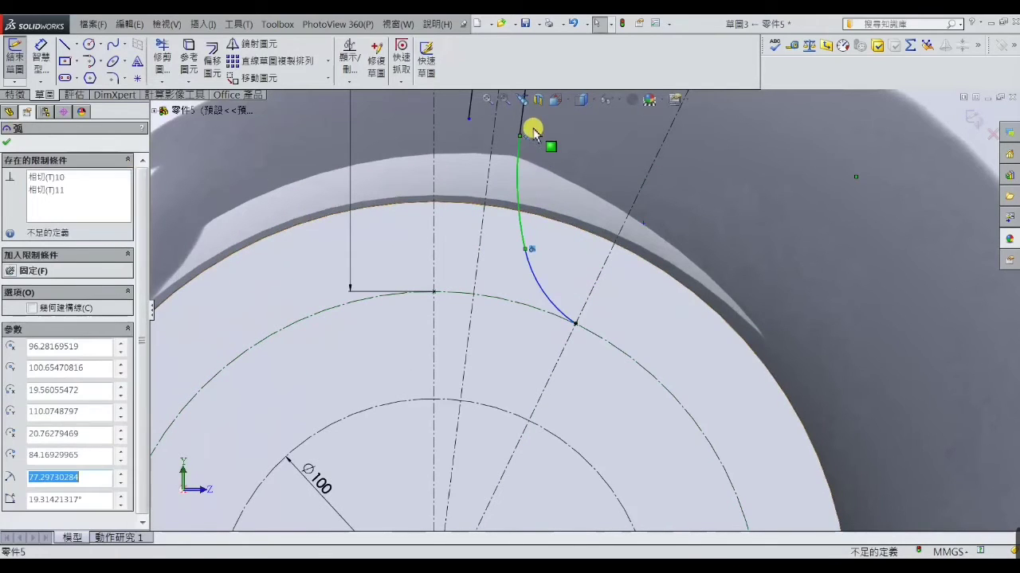
left_click(522, 120, "ctrl")
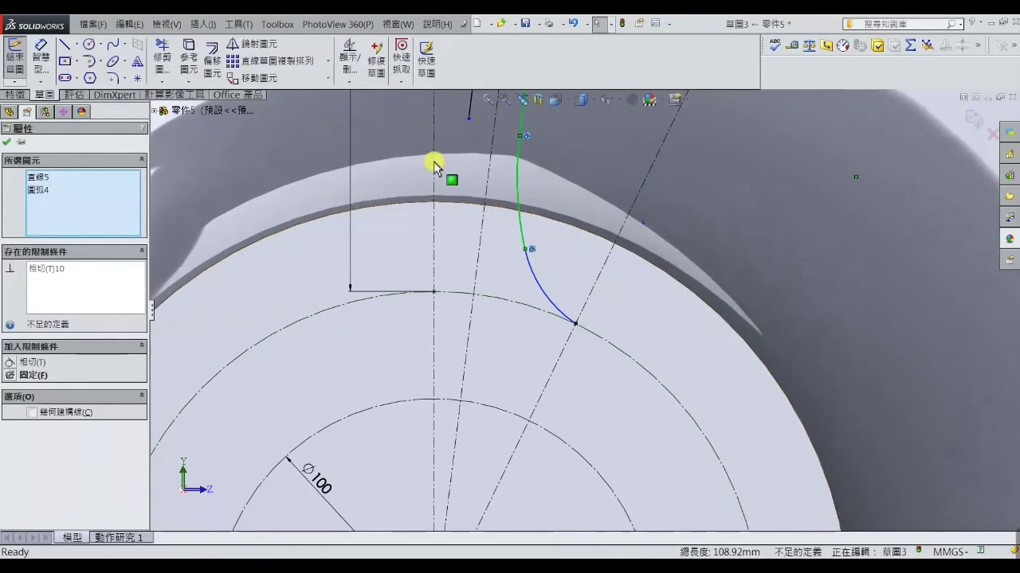
left_click(47, 269)
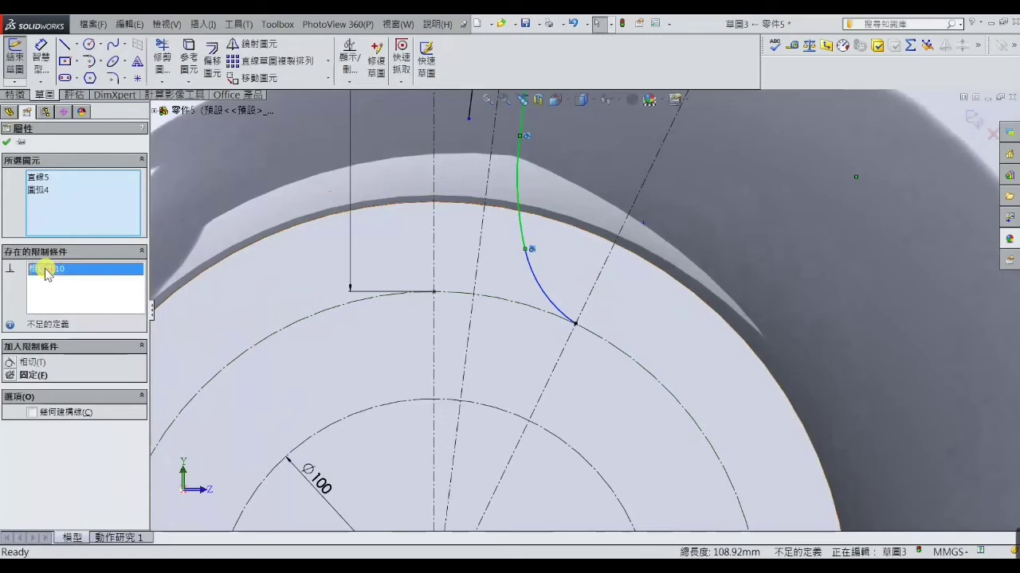
left_click(7, 145)
left_click(524, 237)
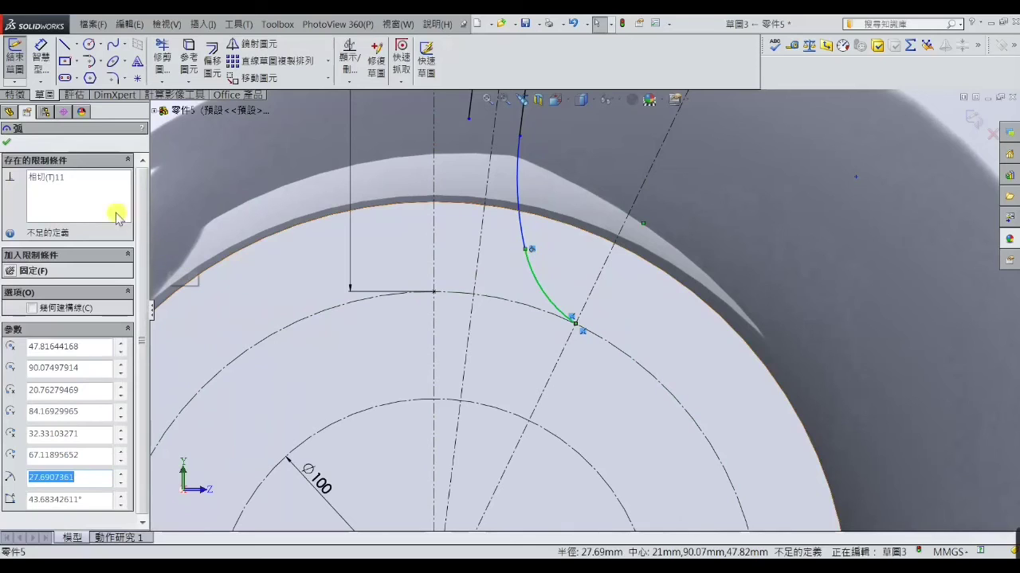
left_click(6, 144)
scroll(597, 273, "up", 2)
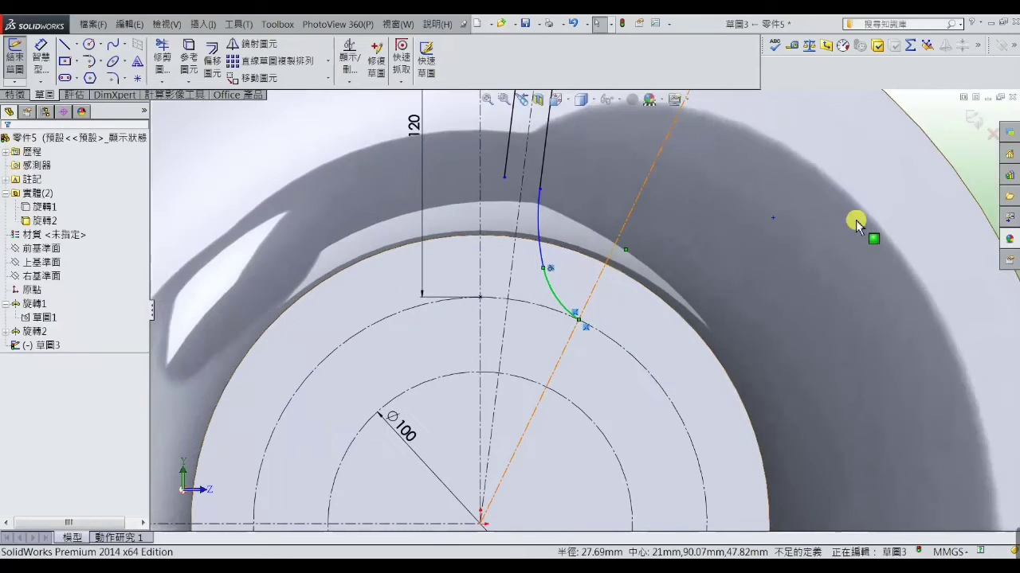
scroll(669, 269, "down", 2)
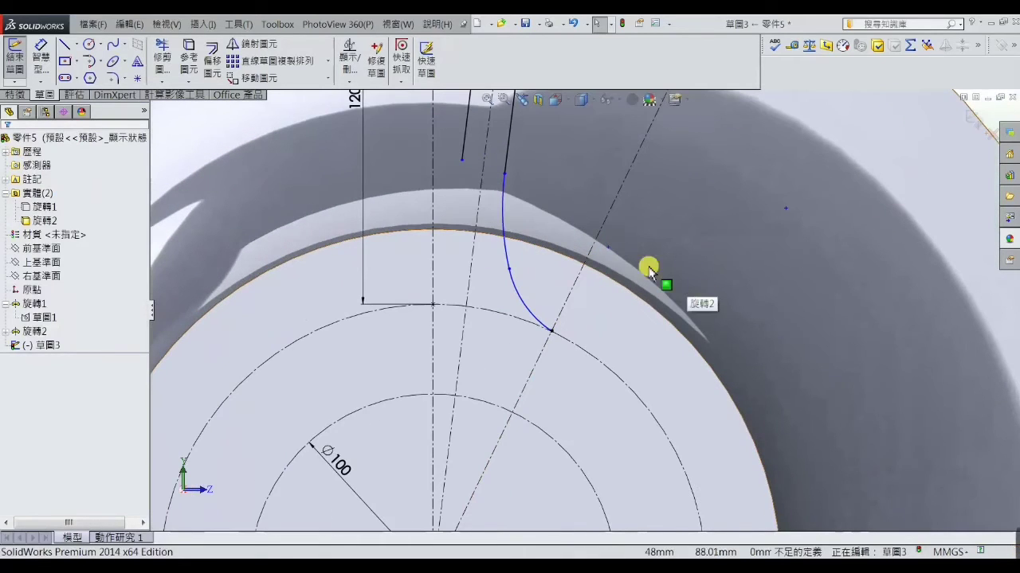
- Dimension the lower curved spoke arc with an 18 mm radius
left_click(45, 76)
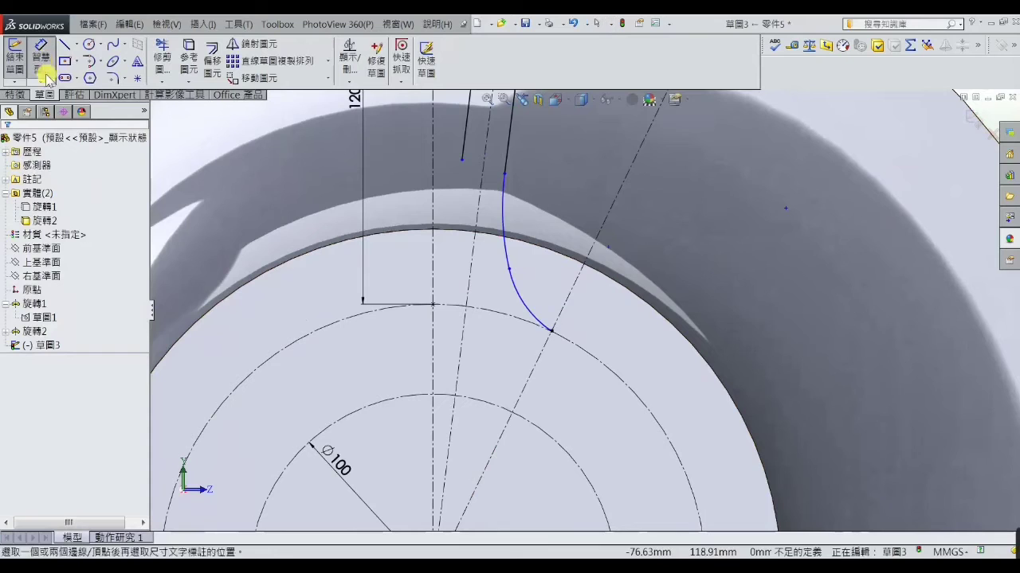
left_click(526, 309)
left_click(535, 294)
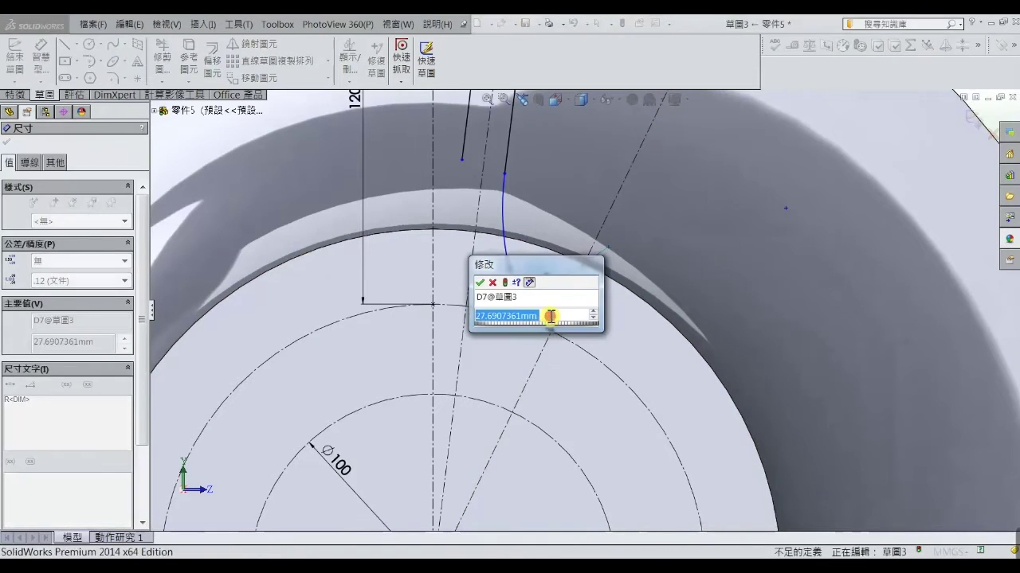
type("1")
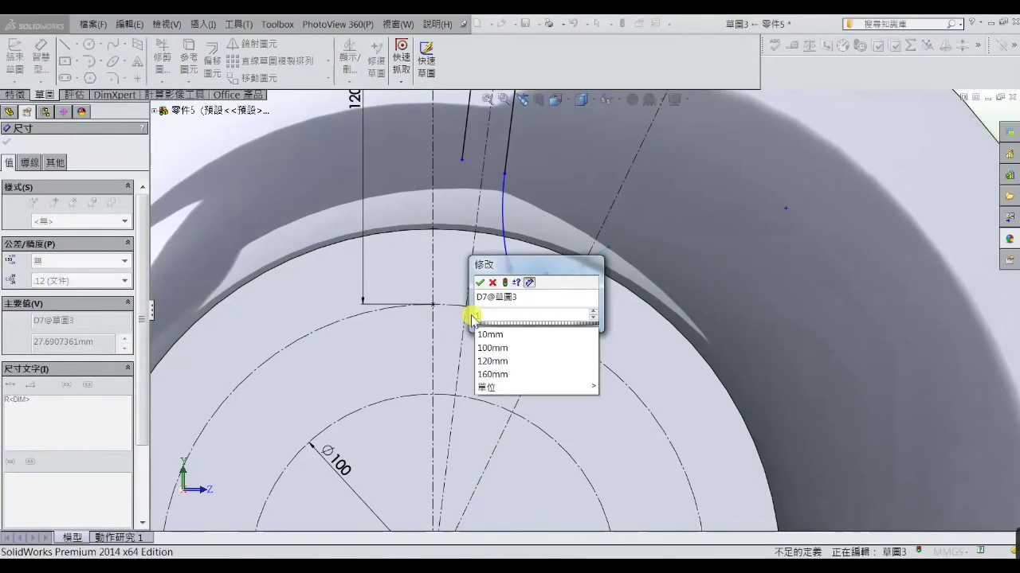
type("8")
key("Return")
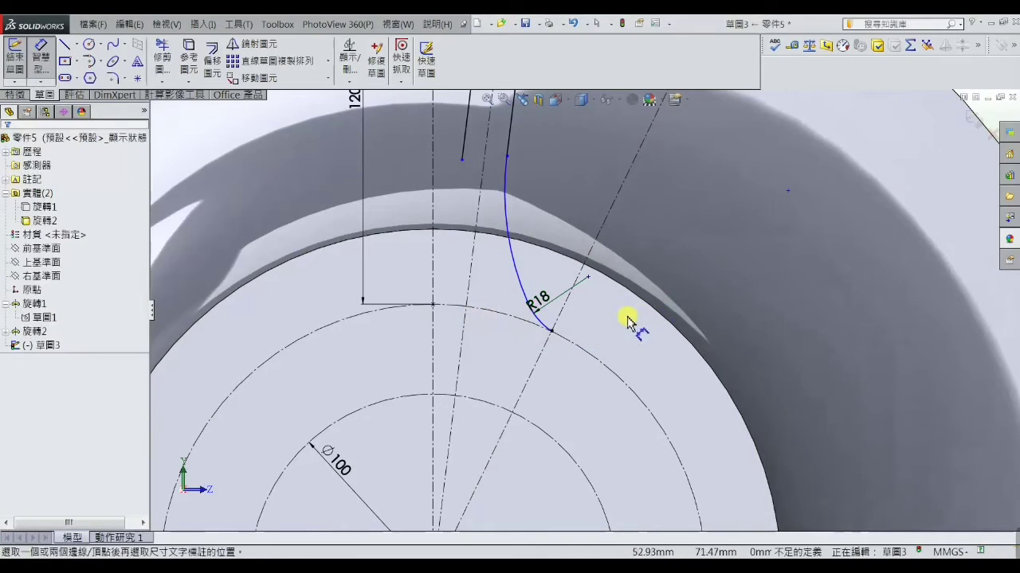
scroll(607, 293, "up", 1)
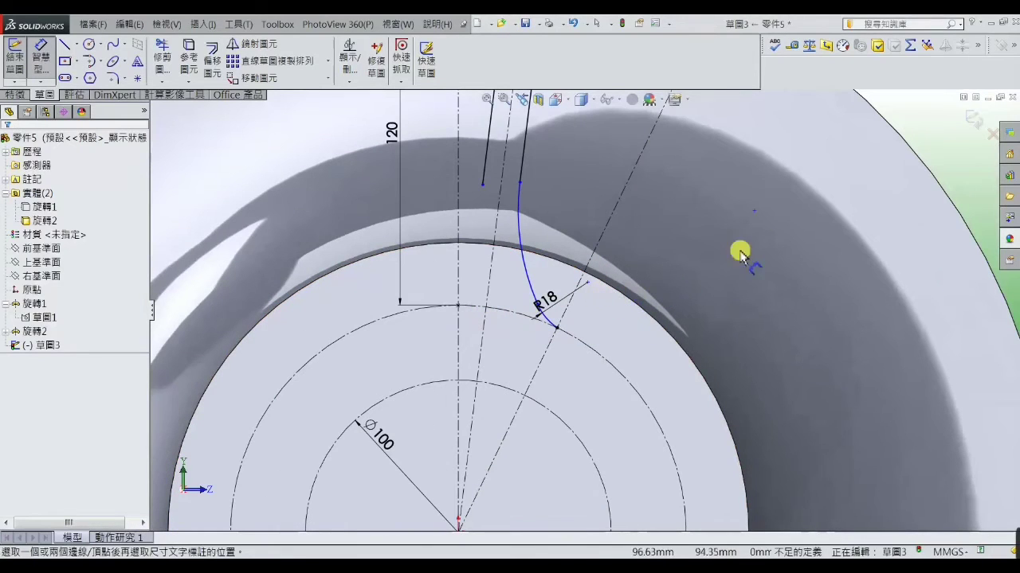
- Make the R18 arc's lower endpoint coincident with the angled construction line
right_click(936, 143)
left_click(874, 160)
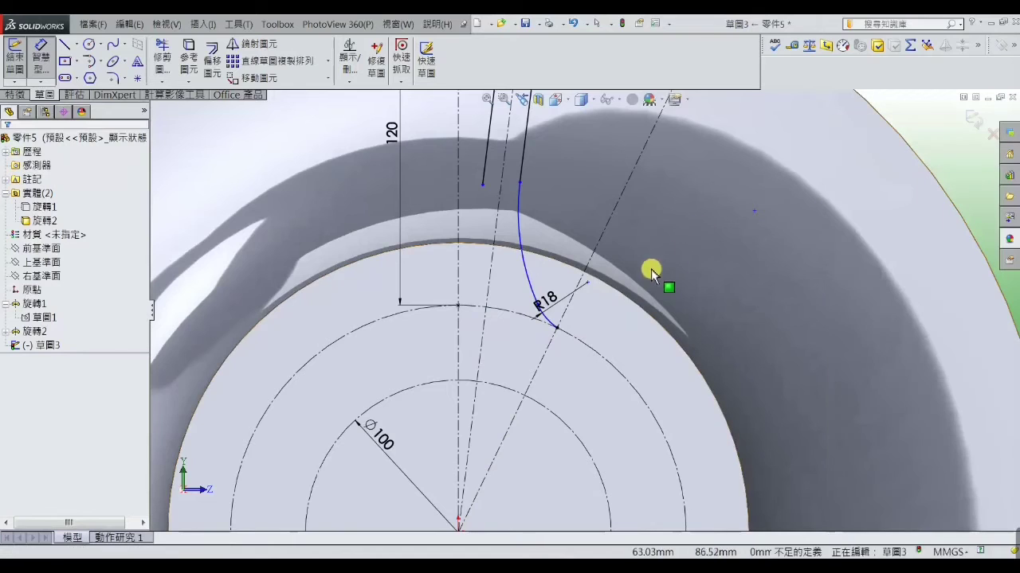
left_click(590, 283)
left_click(578, 283, "ctrl")
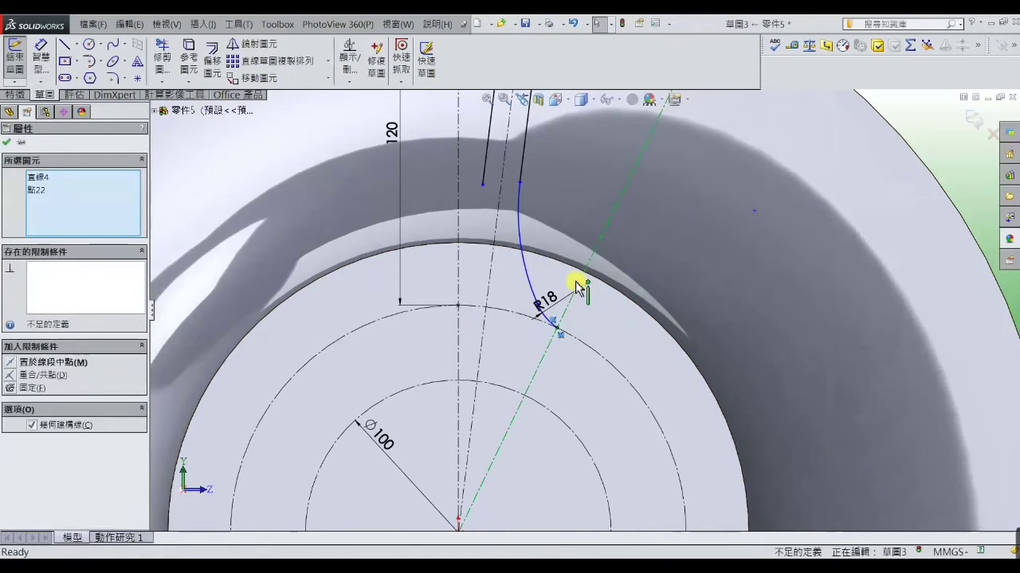
left_click(11, 375)
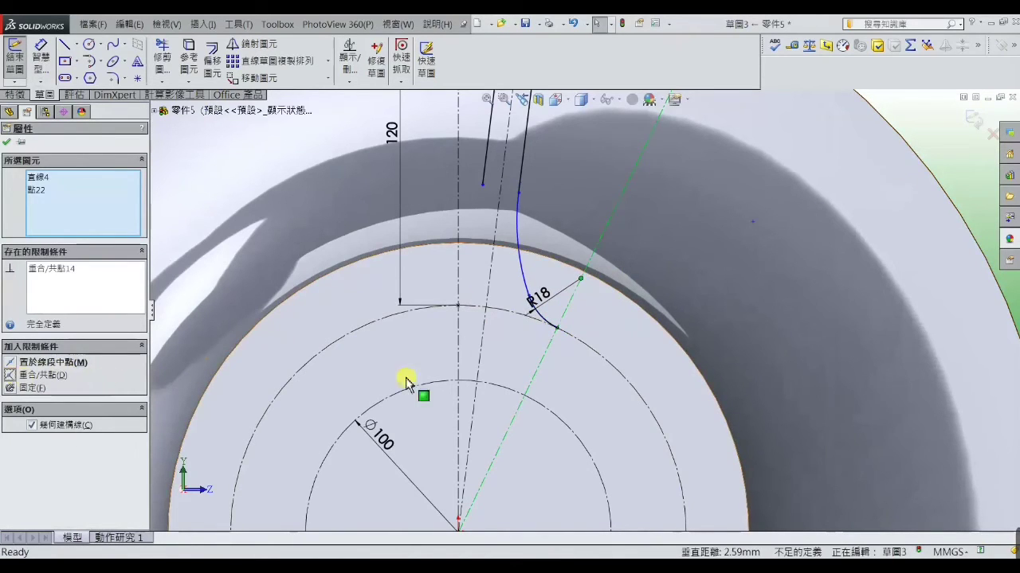
scroll(404, 380, "up", 3)
key("Escape")
scroll(596, 283, "down", 4)
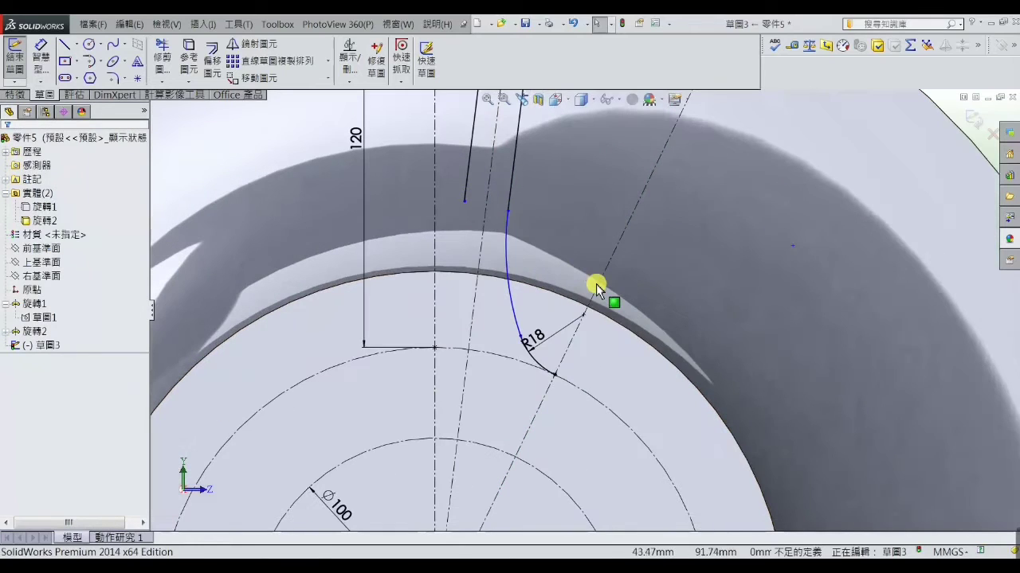
scroll(473, 237, "up", 2)
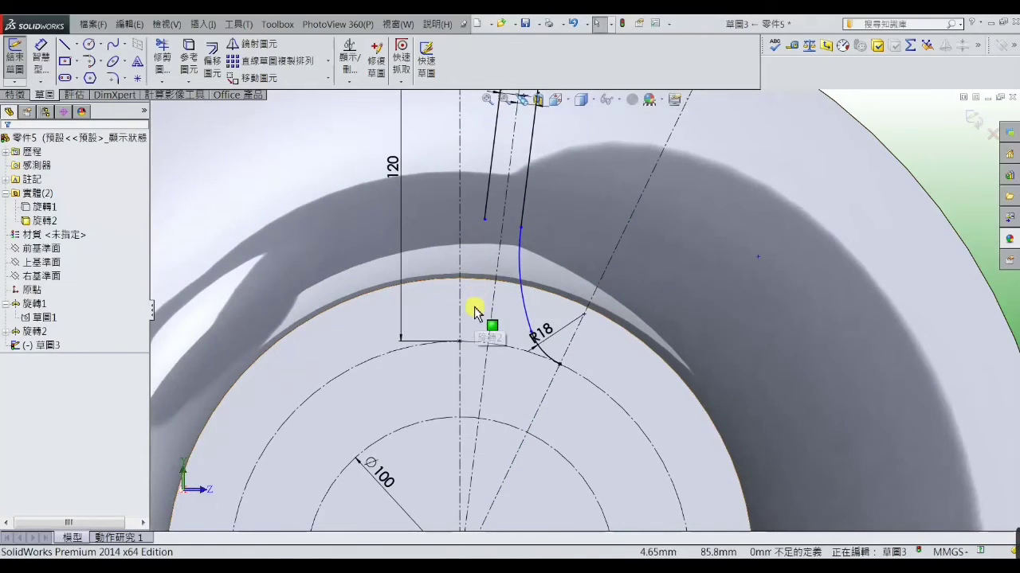
scroll(474, 311, "down", 1)
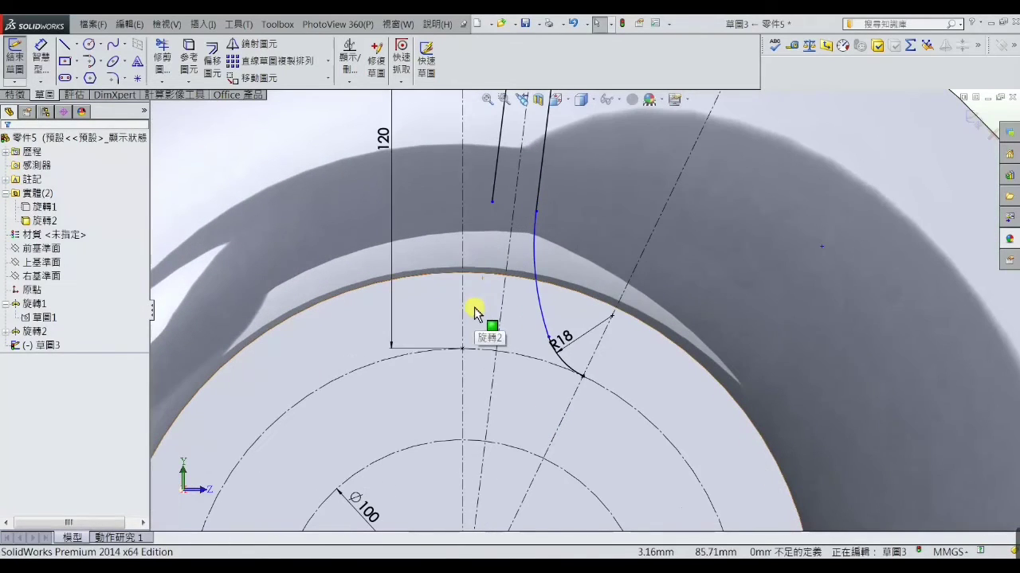
- Draw a tangent arc from the slanted spoke line's lower end to the hub circle
left_click(125, 78)
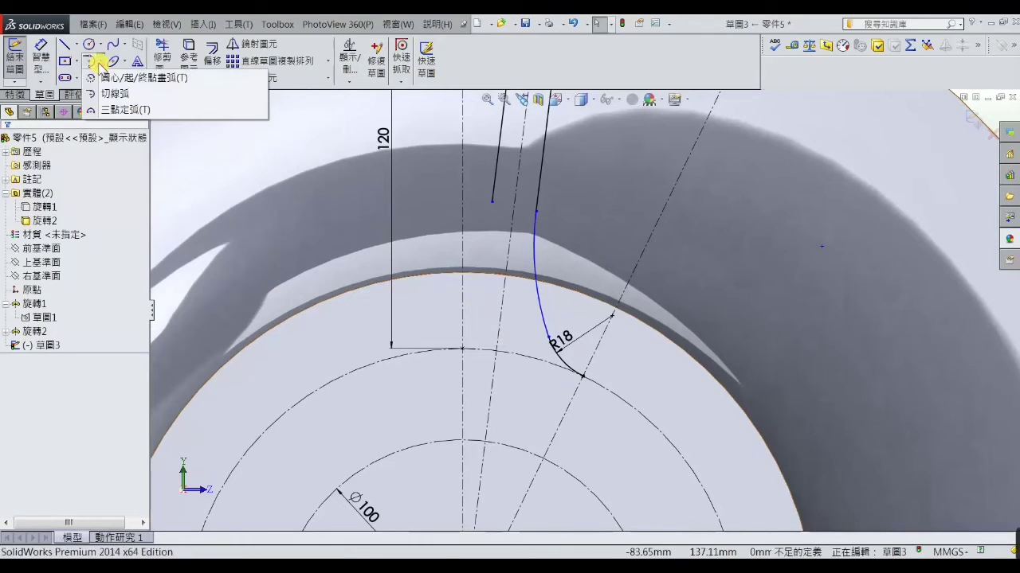
left_click(101, 96)
left_click(101, 96)
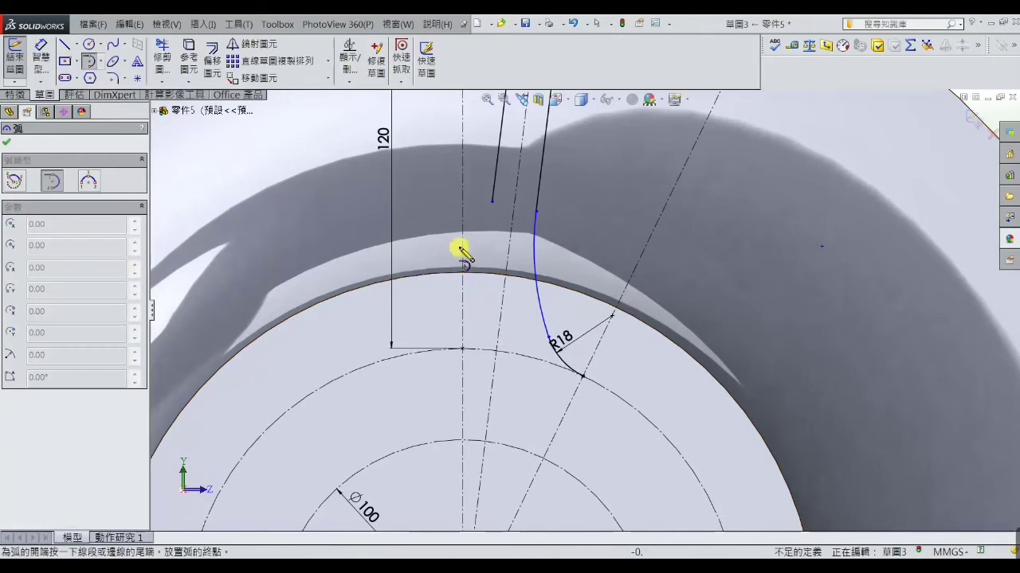
left_click(491, 201)
scroll(474, 317, "down", 2)
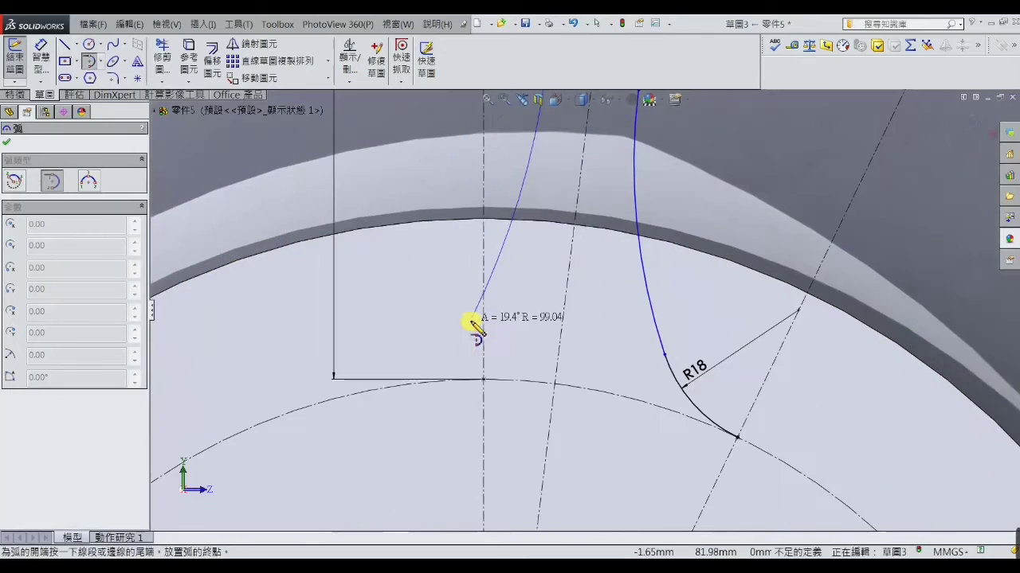
scroll(496, 338, "down", 1)
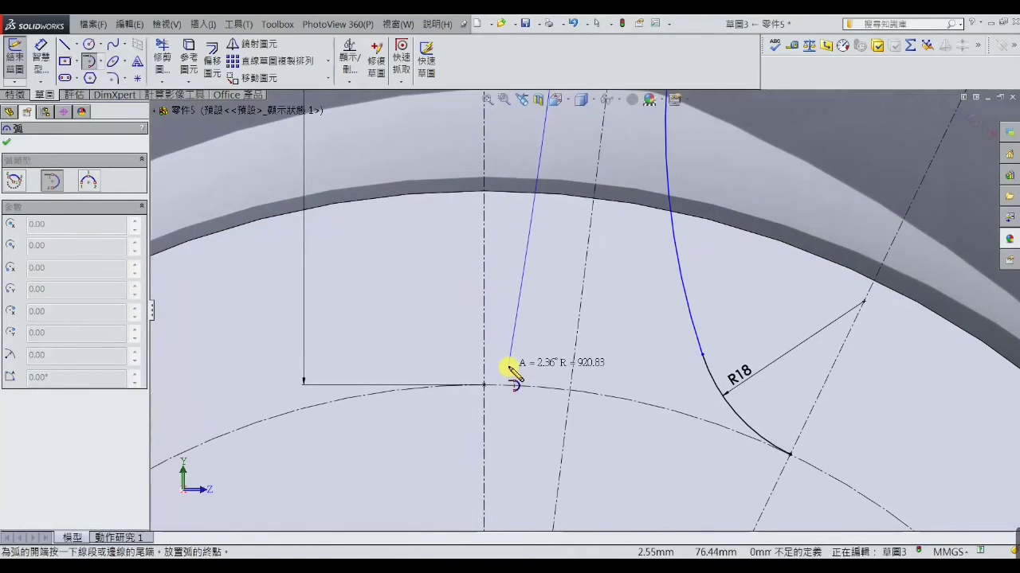
left_click(509, 368)
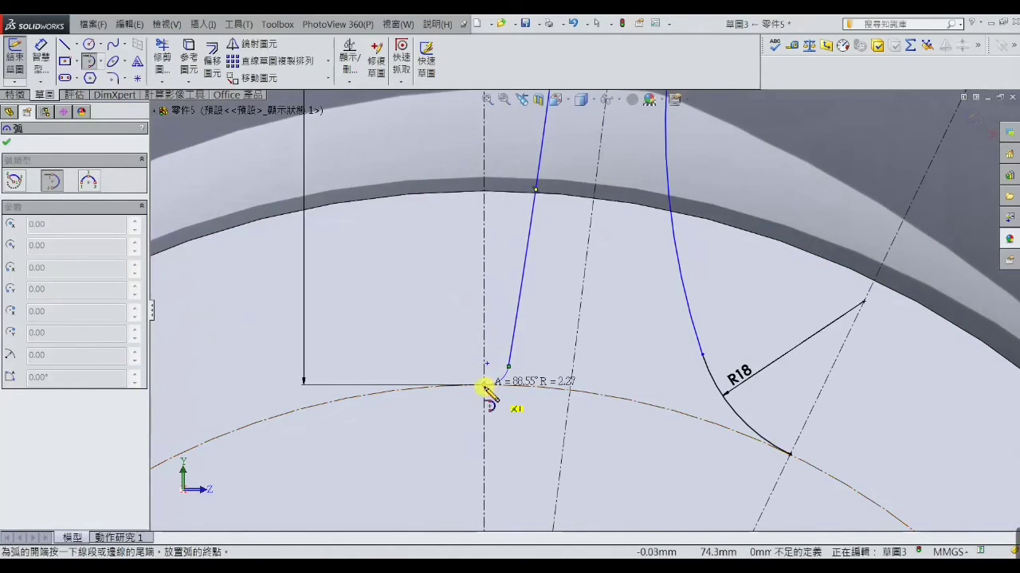
right_click(483, 388)
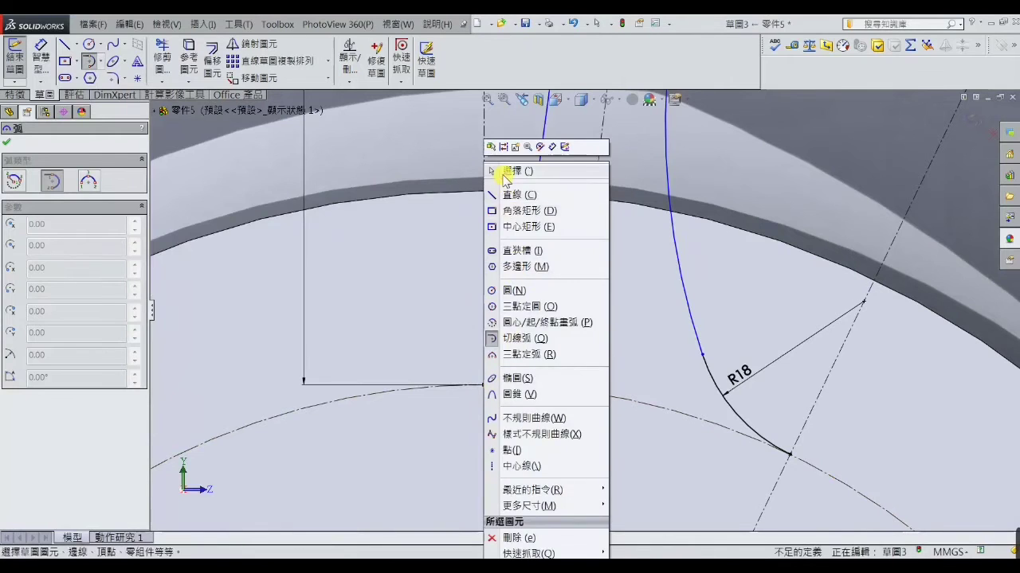
left_click(496, 171)
- Dimension the new small arc's radius to 1.5 mm
left_click(41, 55)
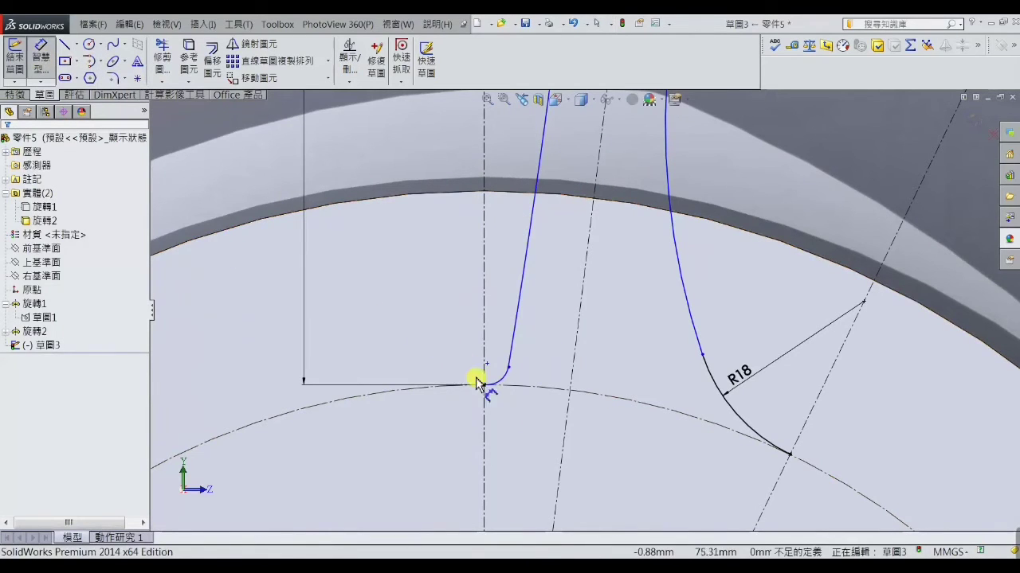
scroll(494, 370, "down", 2)
left_click(523, 372)
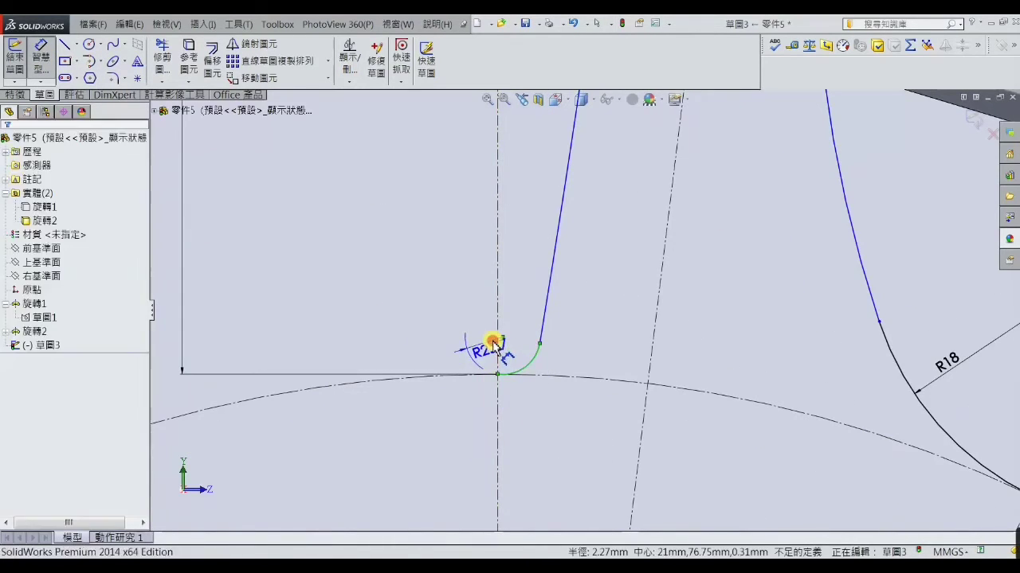
left_click(495, 350)
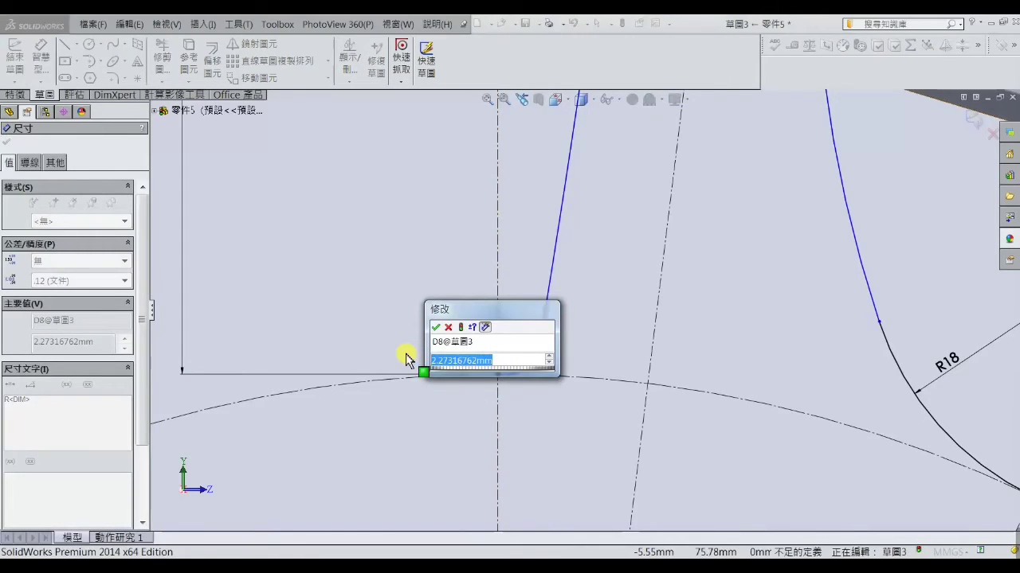
type("1.5")
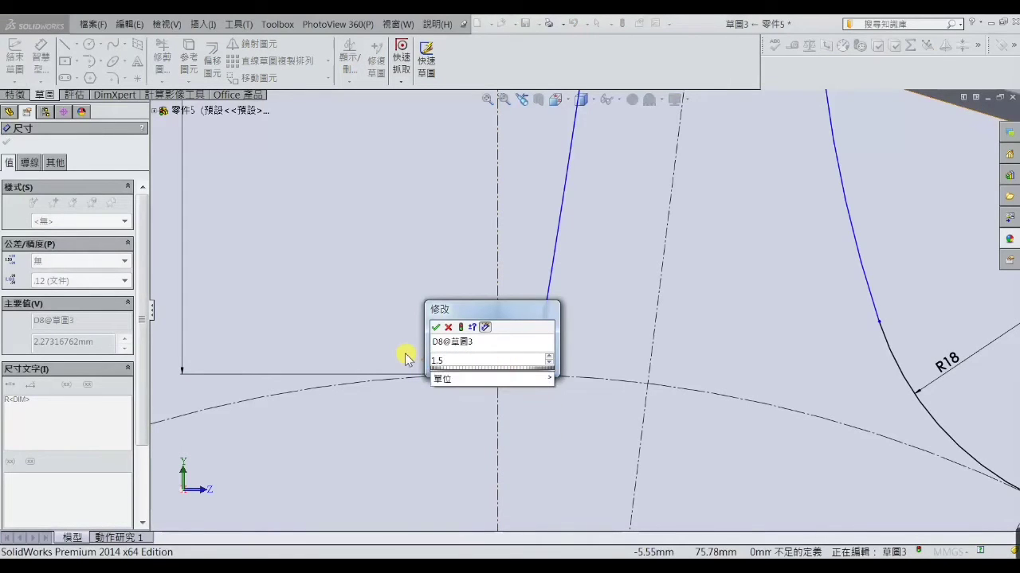
left_click(439, 328)
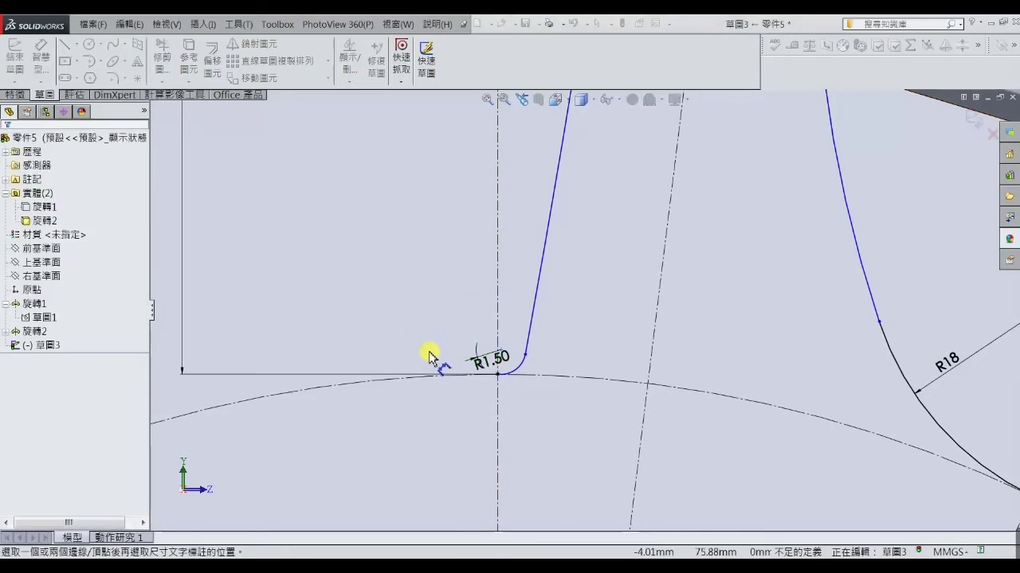
- Add a Coincident relation between the R1.50 arc's lower endpoint and the vertical centreline
scroll(510, 359, "down", 2)
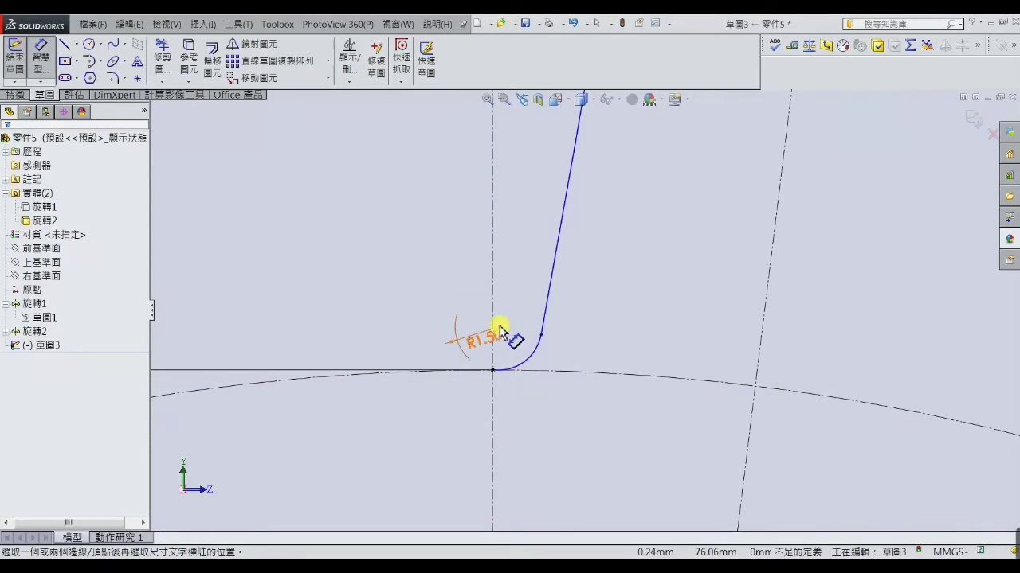
right_click(508, 299)
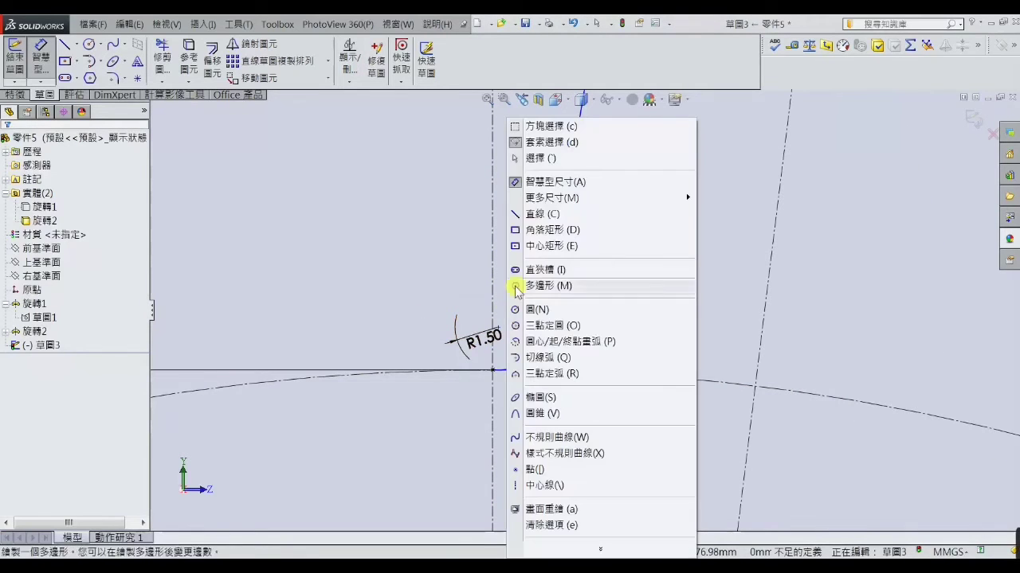
left_click(516, 159)
left_click(478, 343)
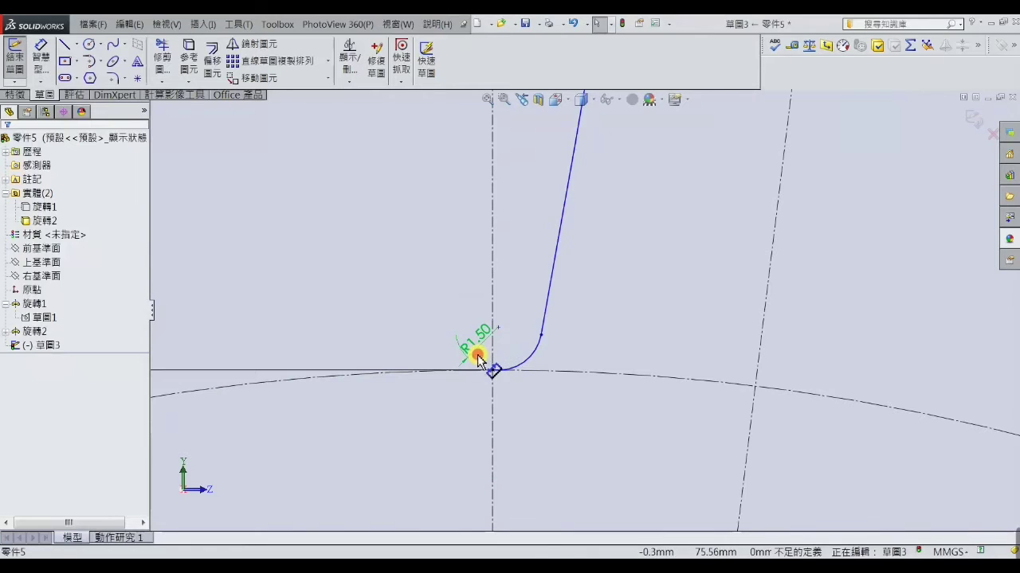
left_click(499, 328)
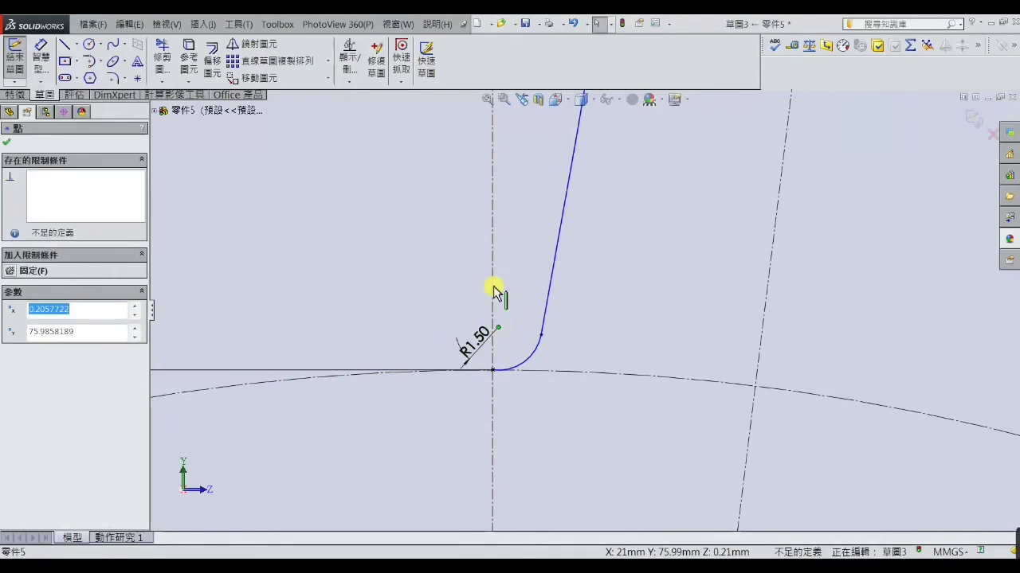
left_click(492, 295, "ctrl")
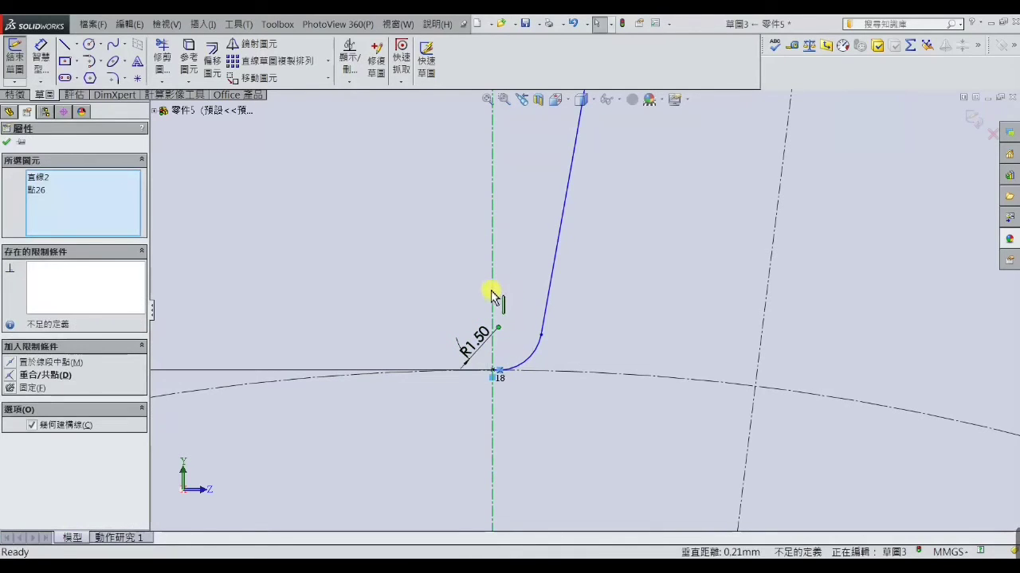
left_click(14, 376)
scroll(557, 314, "up", 3)
scroll(589, 271, "up", 2)
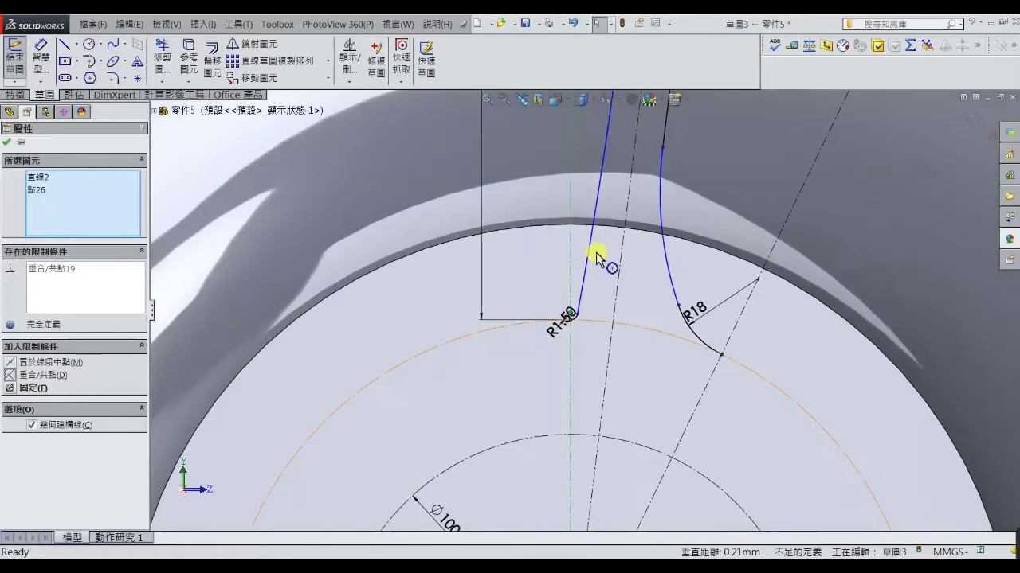
scroll(597, 257, "up", 1)
scroll(603, 228, "up", 2)
scroll(603, 228, "up", 1)
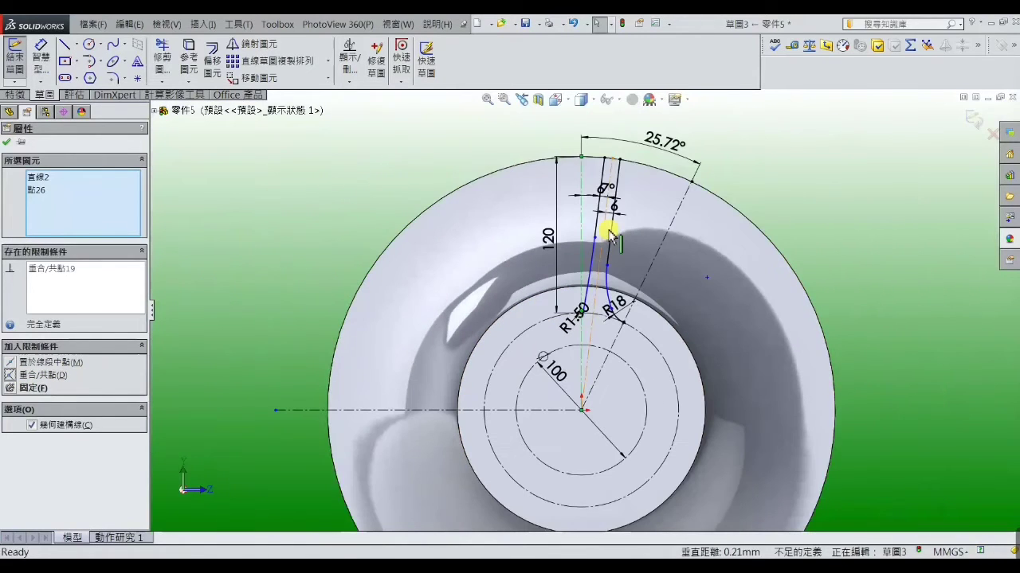
- Sketch a small circle centred at the top of the Ø100 construction circle
left_click(805, 199)
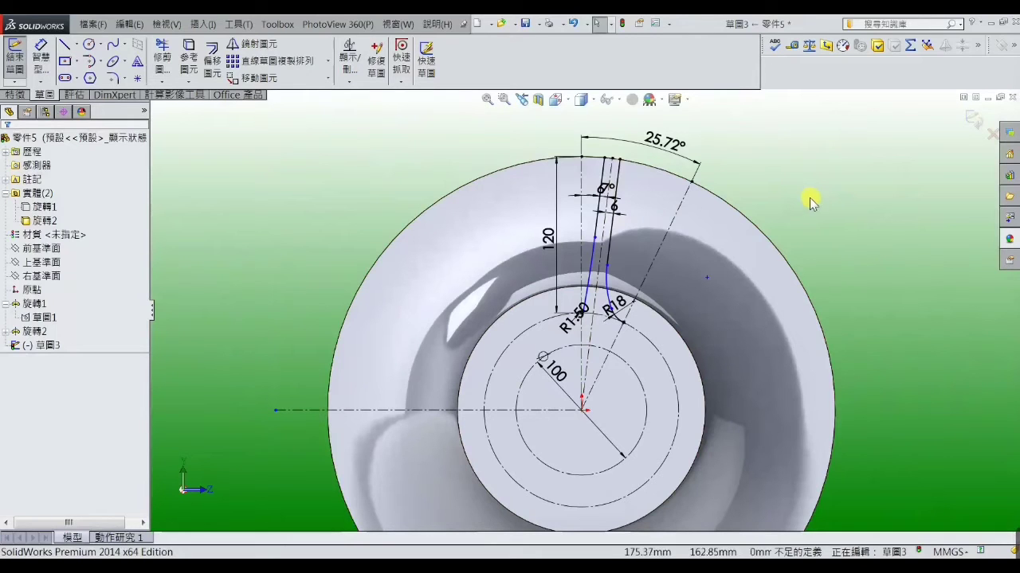
left_click(90, 44)
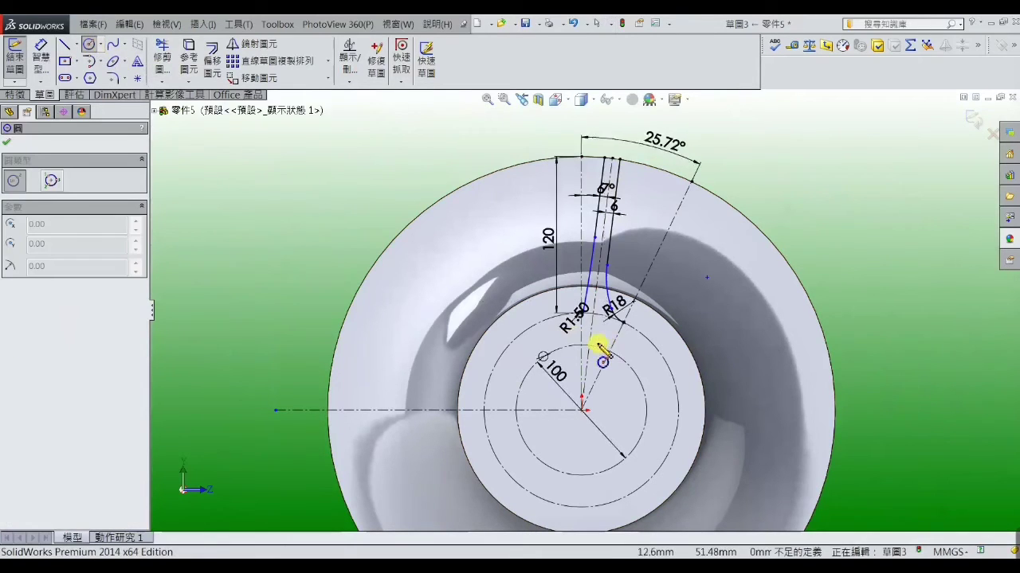
scroll(597, 348, "down", 2)
left_click(570, 338)
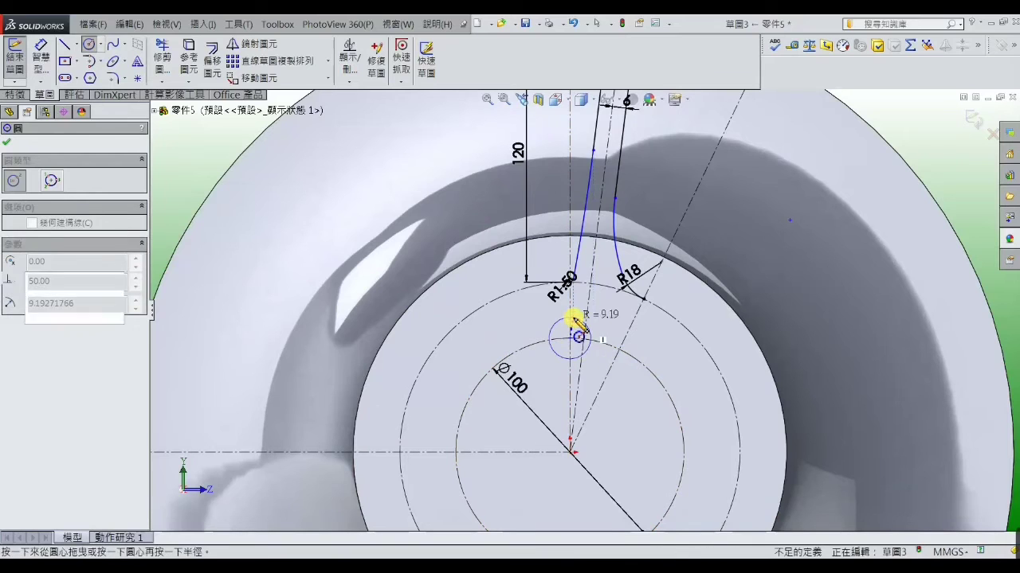
left_click(571, 316)
right_click(571, 316)
left_click(605, 147)
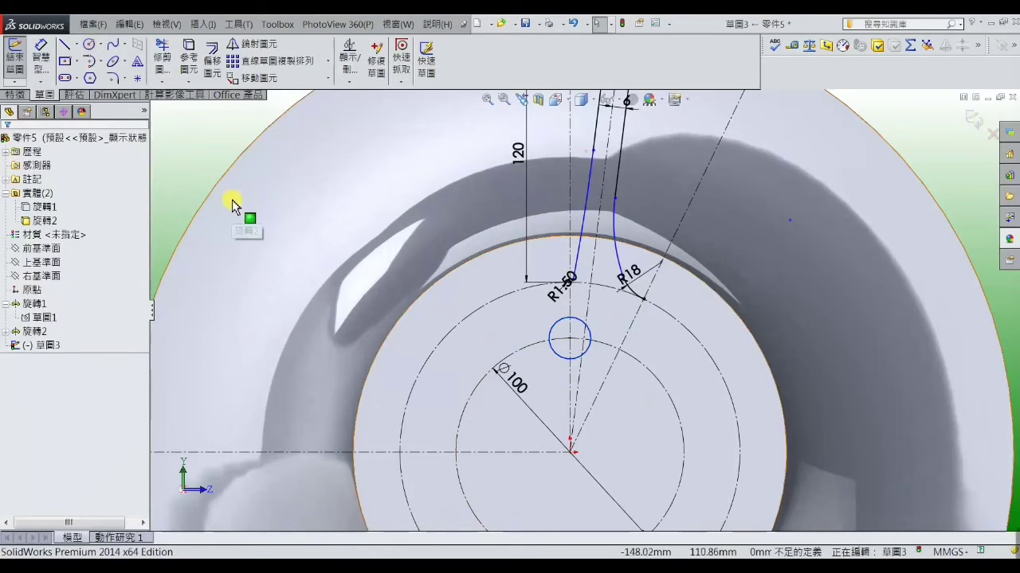
- Dimension the small circle's diameter to 15 mm
left_click(42, 58)
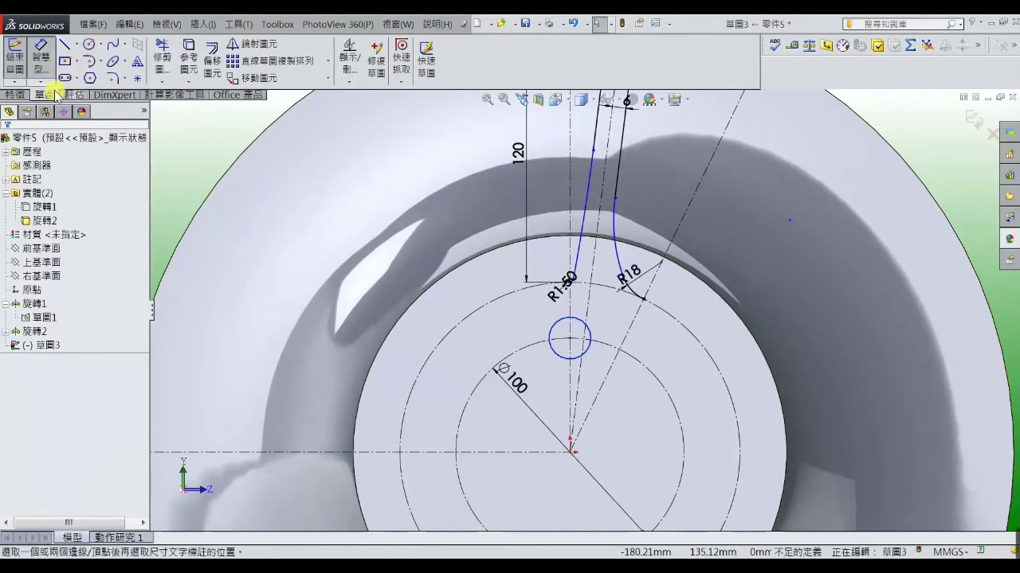
left_click(555, 352)
left_click(546, 394)
left_click(547, 390)
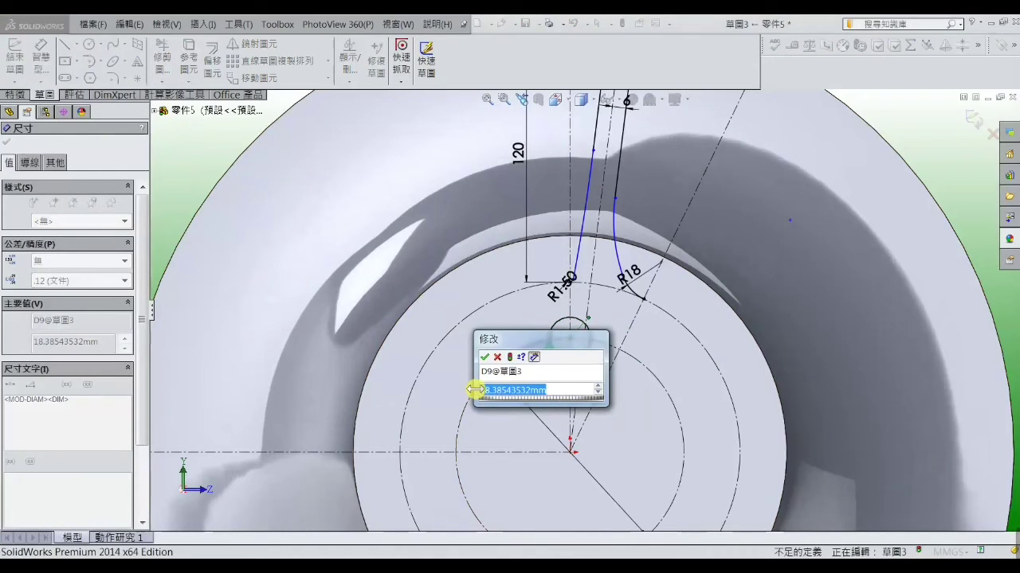
type("15")
key("Return")
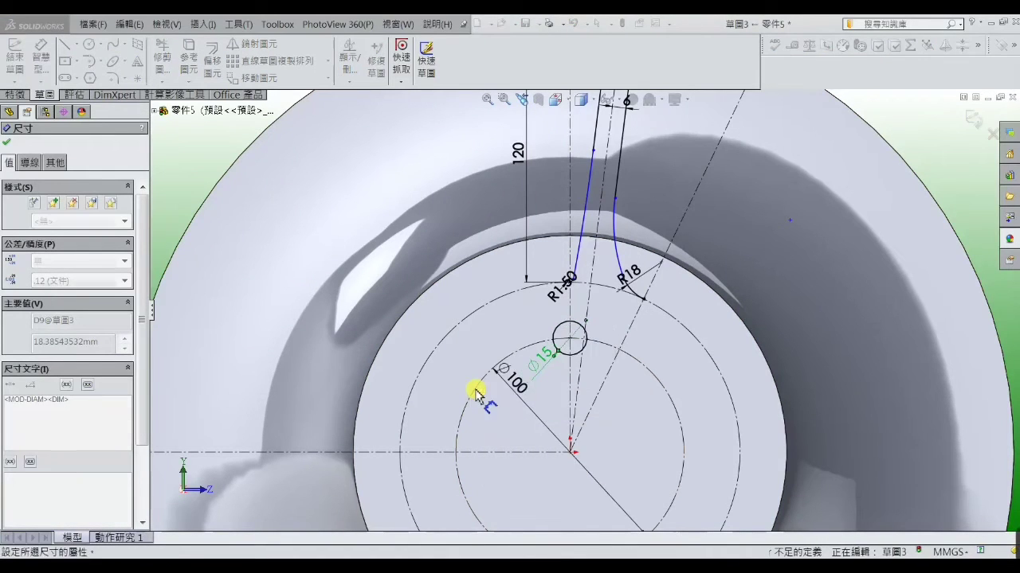
scroll(580, 392, "up", 3)
scroll(701, 312, "up", 2)
key("Escape")
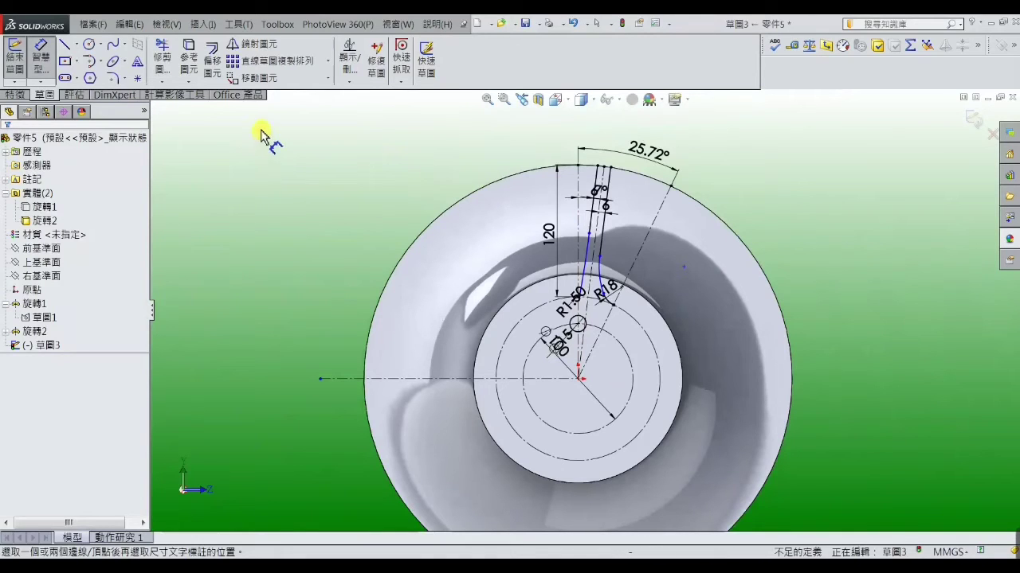
left_click(328, 61)
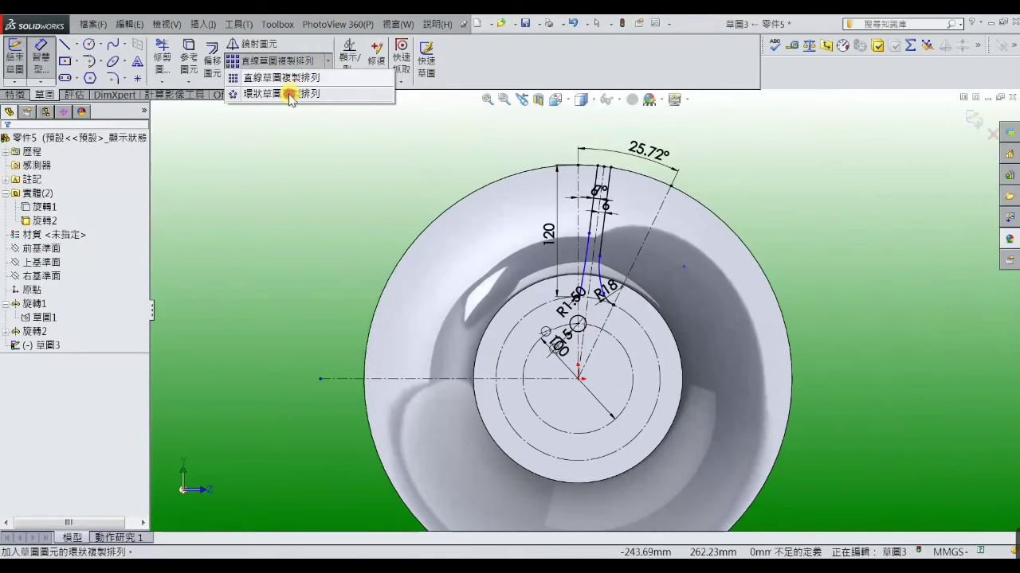
- Circular-pattern the Ø15 circle into 4 instances over 360° about the sketch origin
left_click(290, 90)
left_click(102, 180)
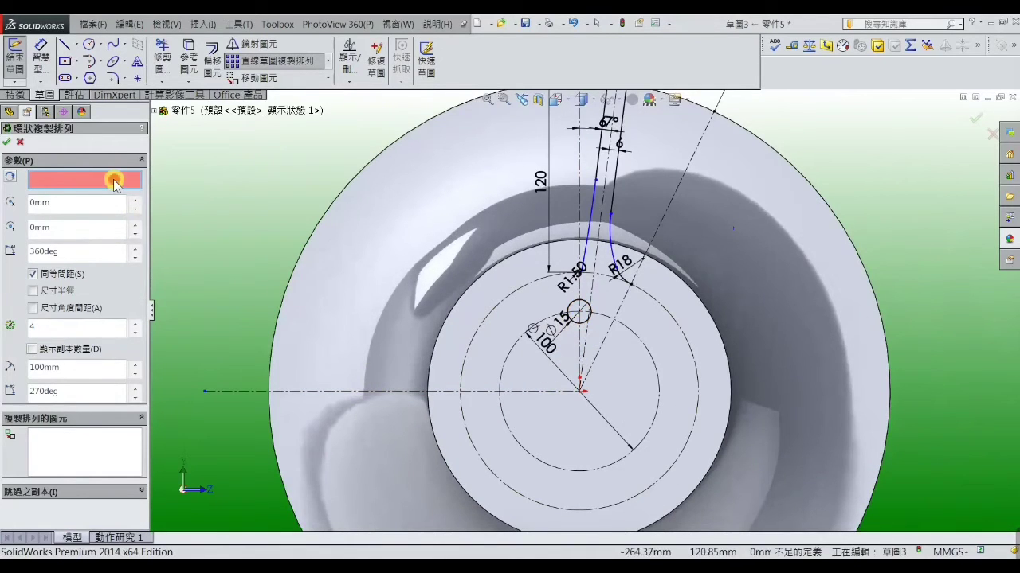
left_click(580, 392)
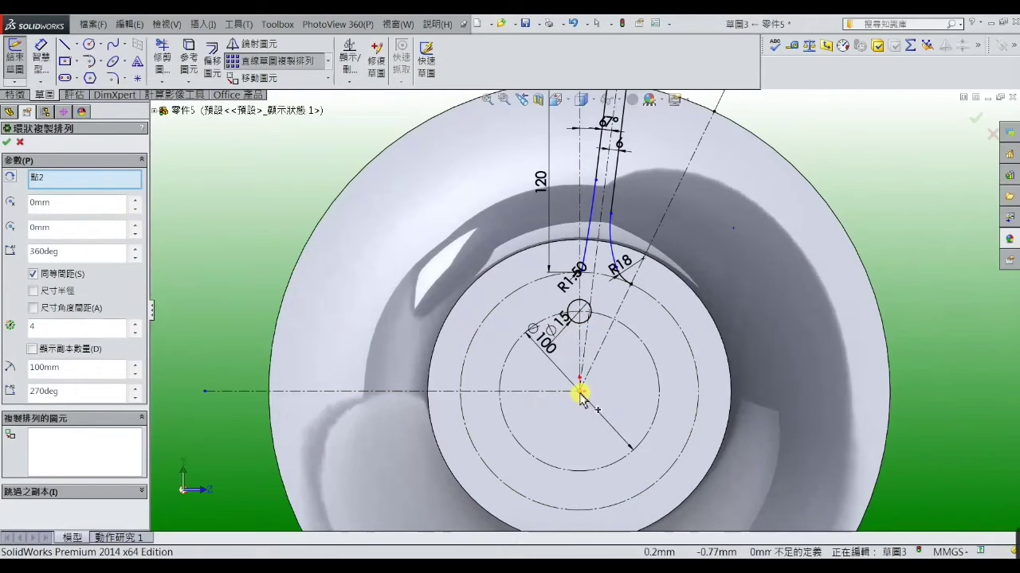
left_click(80, 439)
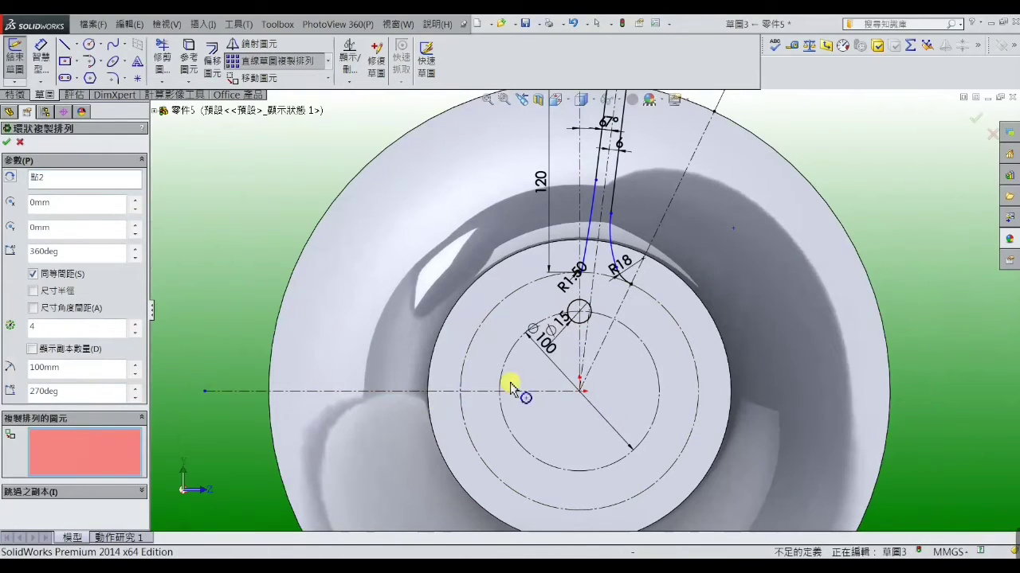
left_click(575, 327)
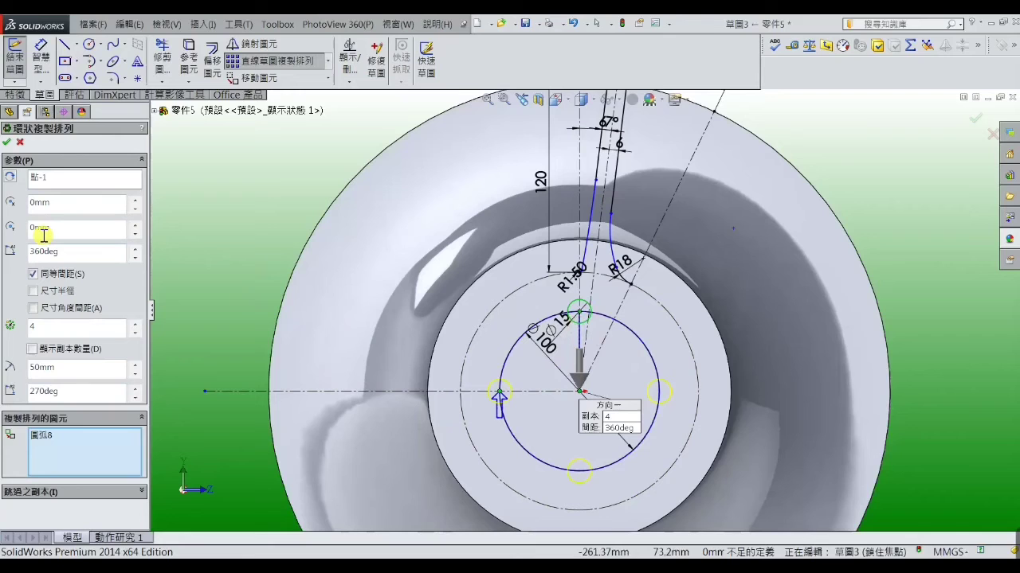
left_click(8, 142)
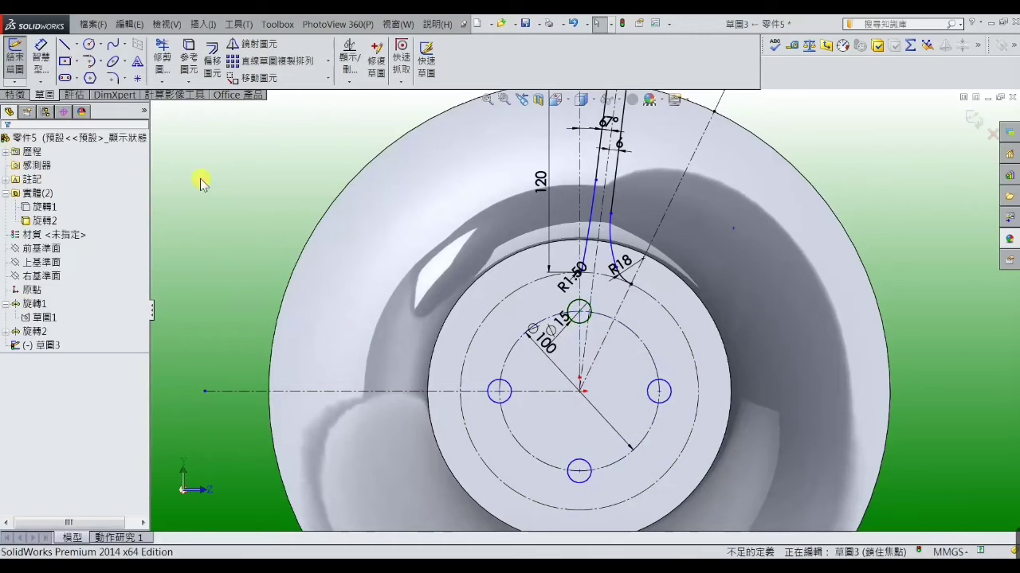
key("f")
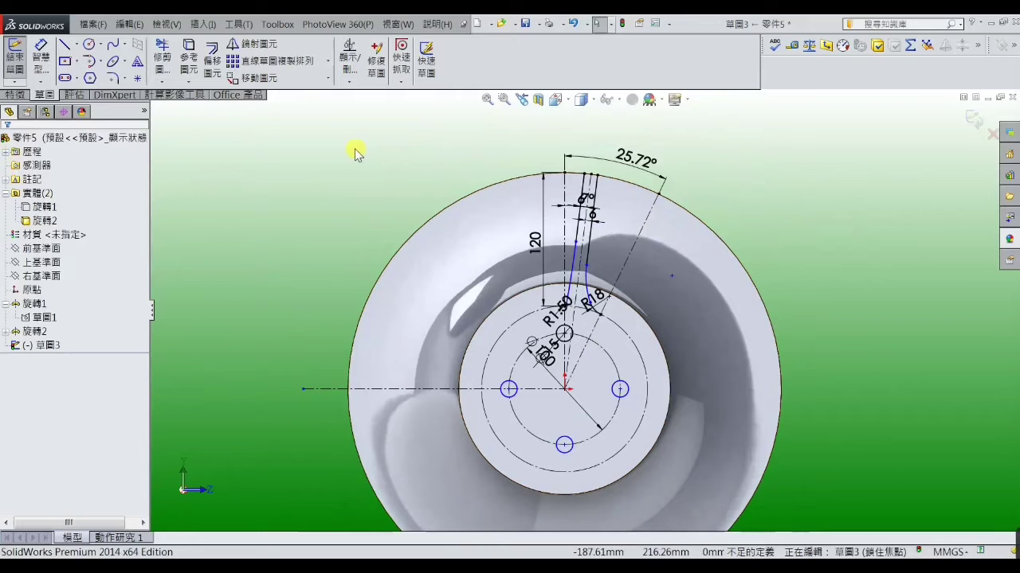
- Mirror the spoke's left edge line, adjoining arc and R1.50 arc about the vertical centreline
left_click(253, 44)
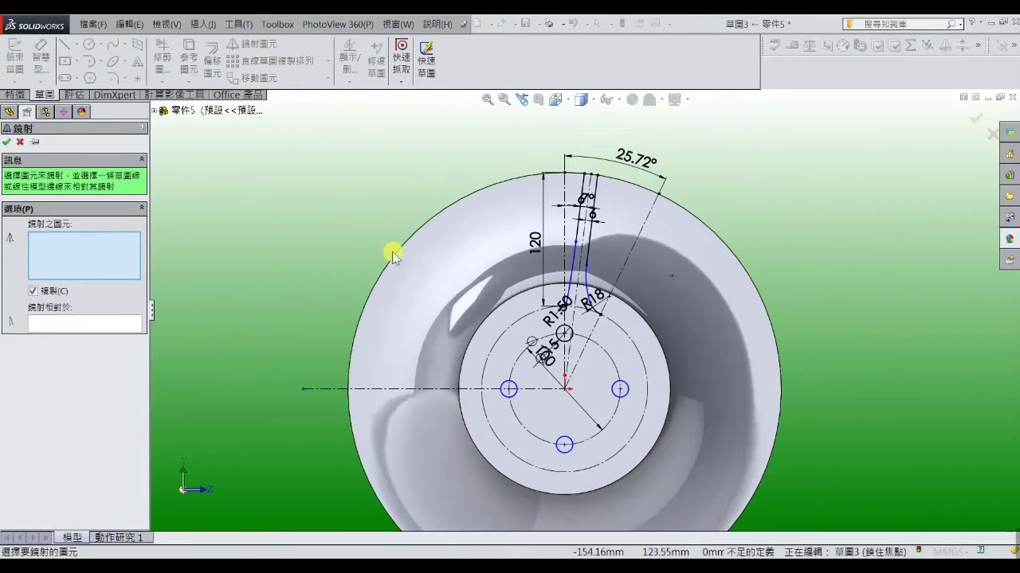
scroll(526, 238, "down", 2)
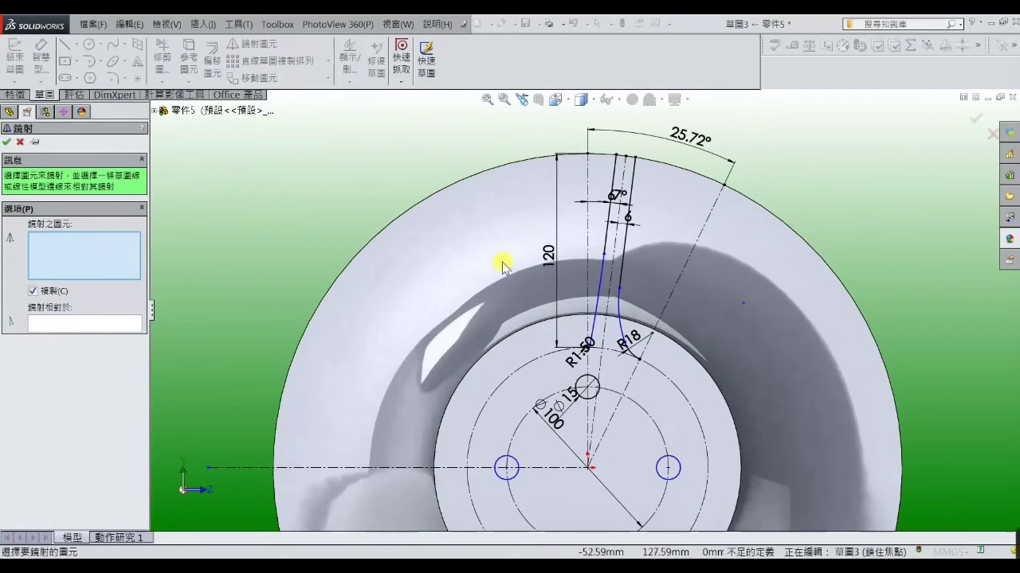
left_click(610, 241)
left_click(602, 303)
scroll(587, 362, "down", 3)
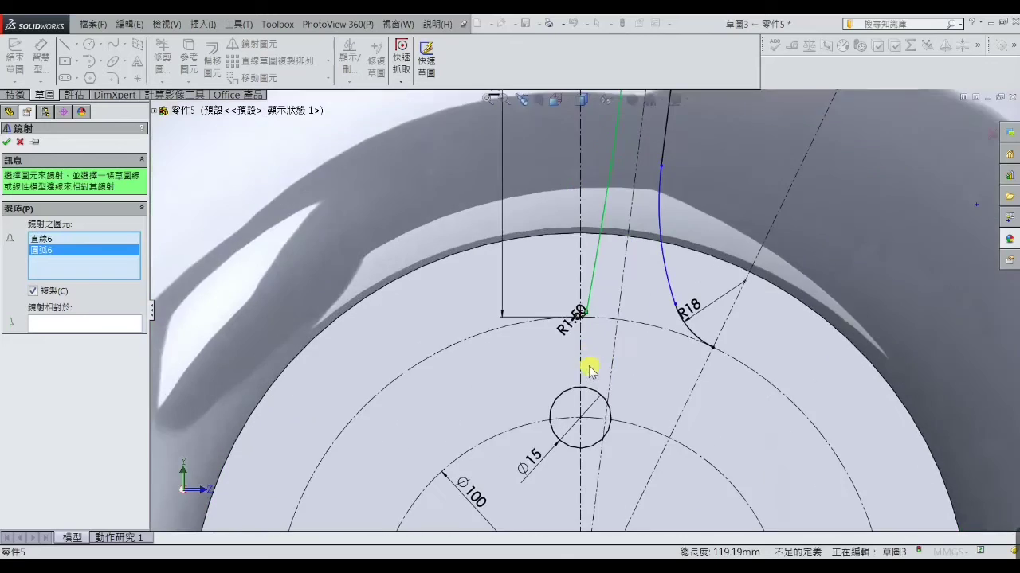
scroll(588, 327, "down", 2)
left_click(581, 273)
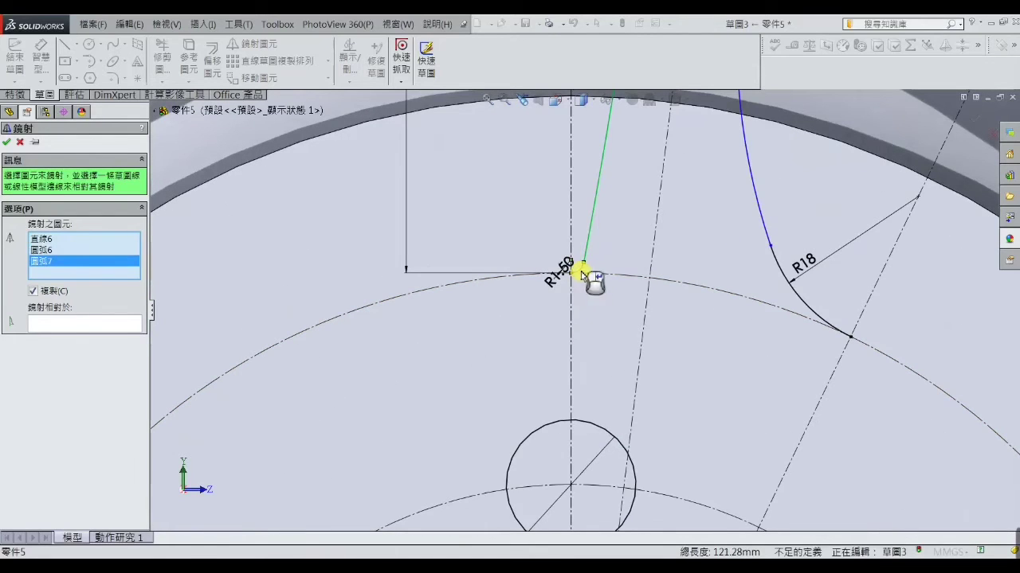
left_click(49, 321)
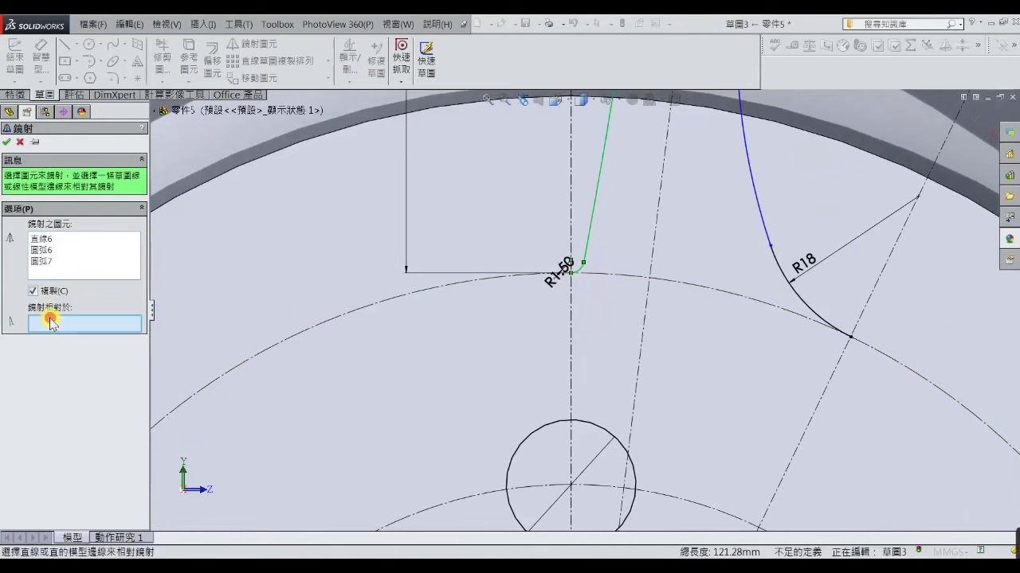
left_click(571, 215)
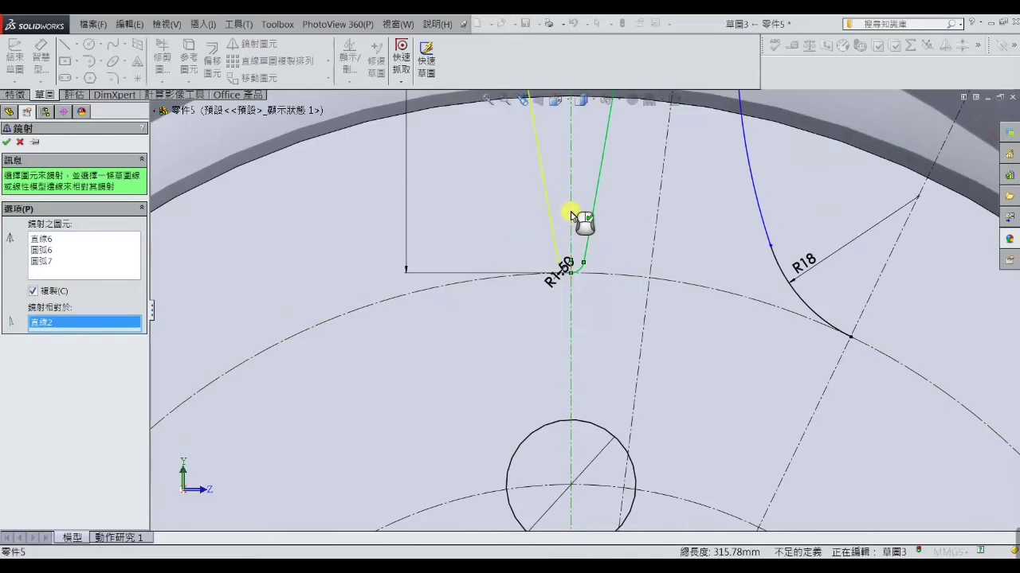
left_click(7, 142)
scroll(498, 254, "up", 3)
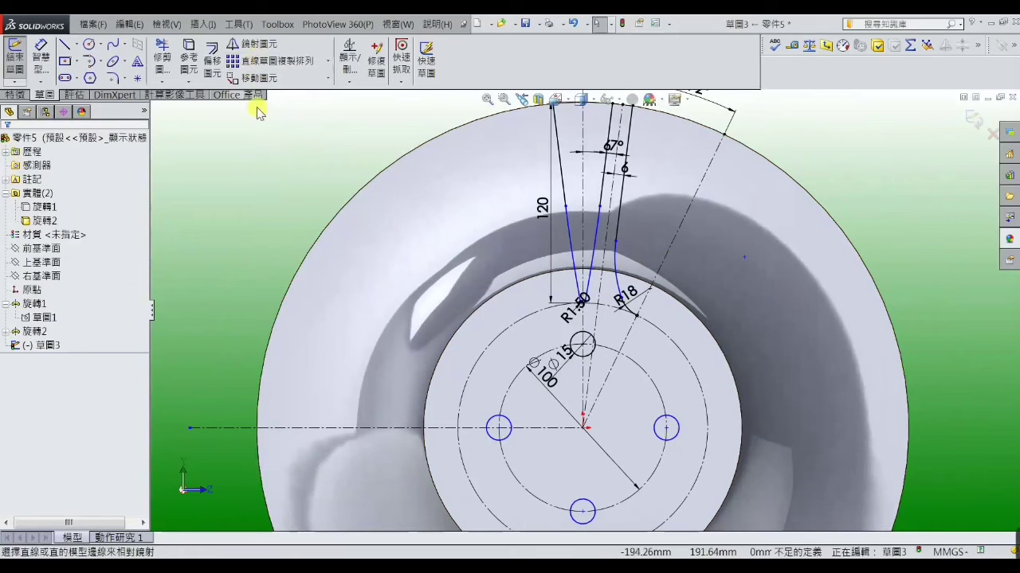
- Mirror the spoke's right edge line, R18 arc and next arc about the angled centreline
left_click(272, 51)
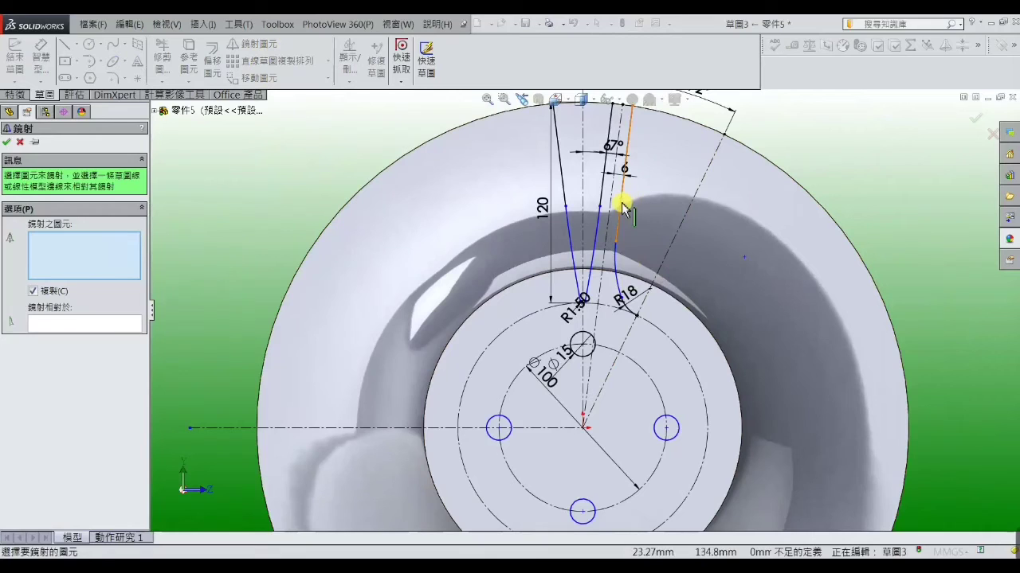
left_click(621, 244)
left_click(617, 255)
scroll(629, 307, "down", 2)
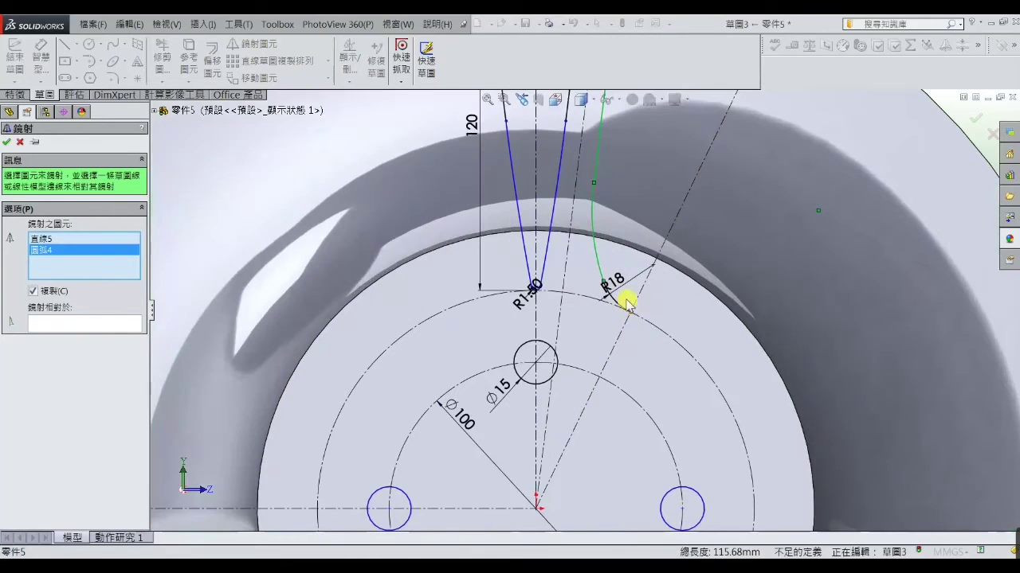
left_click(617, 301)
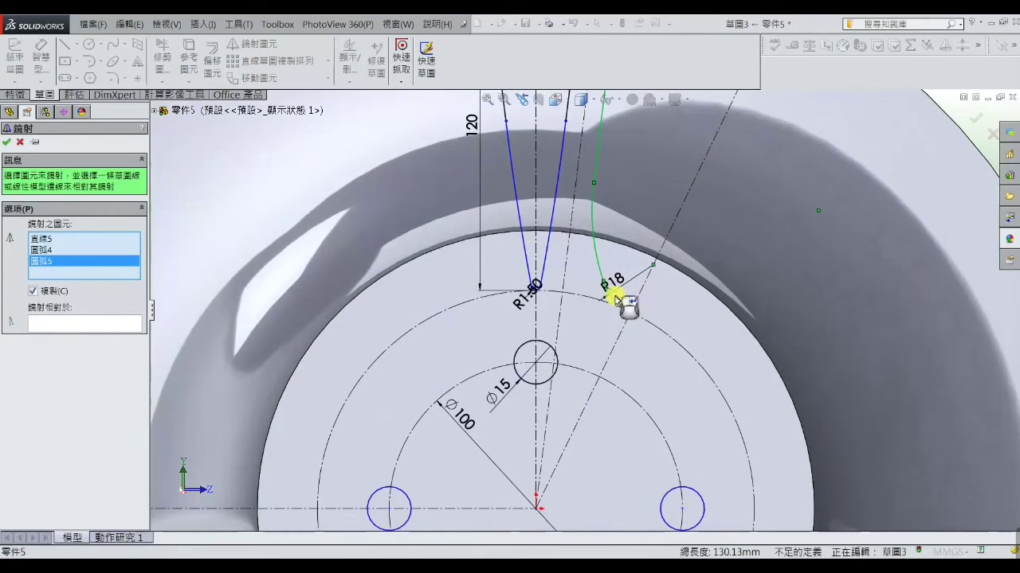
left_click(109, 324)
left_click(625, 329)
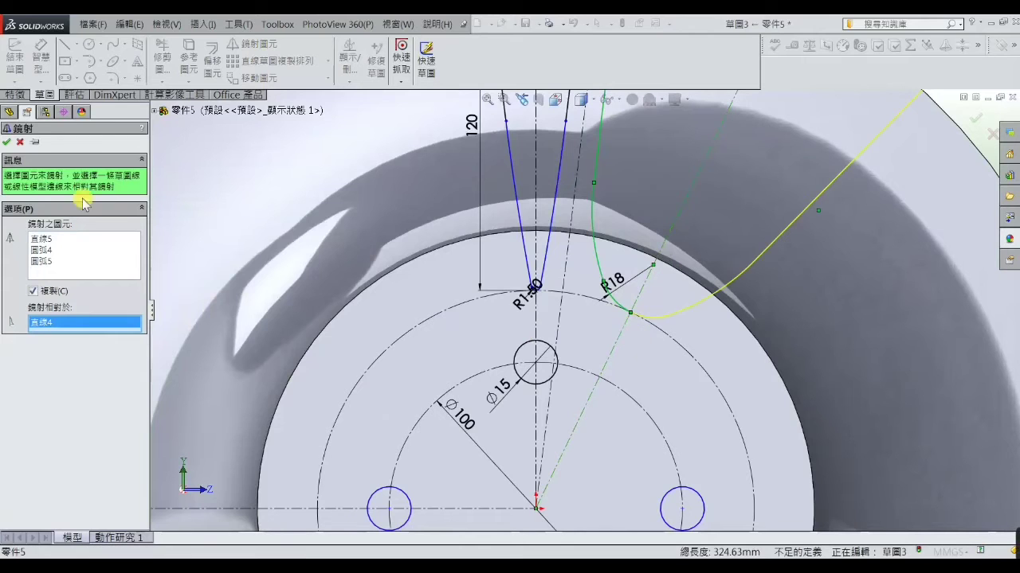
left_click(10, 142)
key("f")
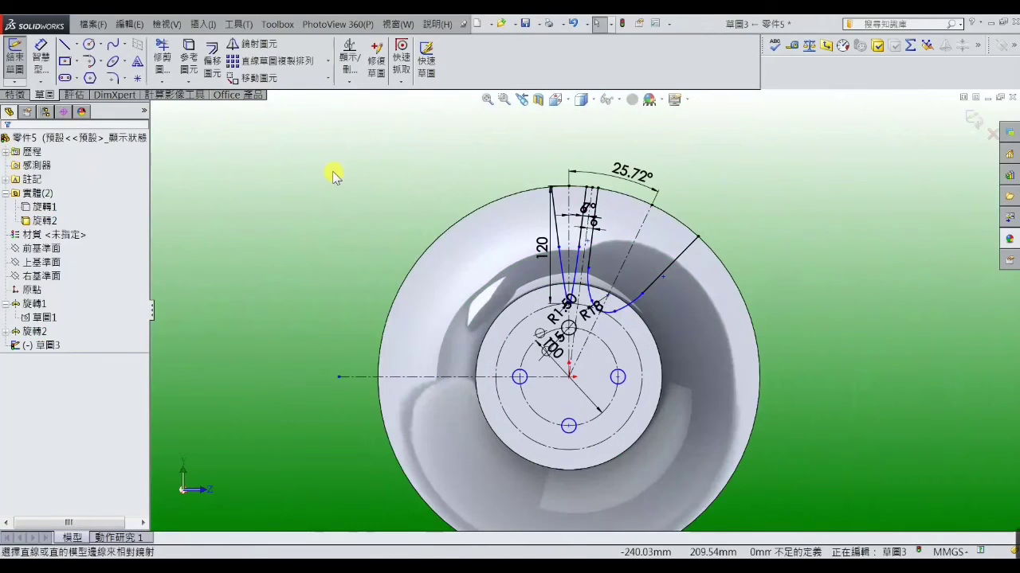
- Convert the wheel's outer rim edge into a sketch circle
left_click(496, 199)
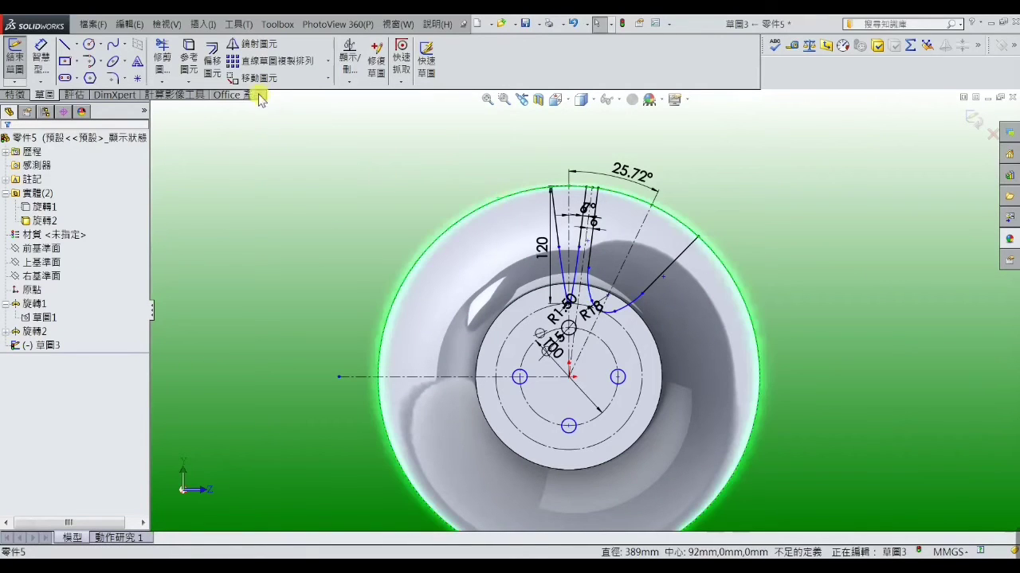
left_click(189, 54)
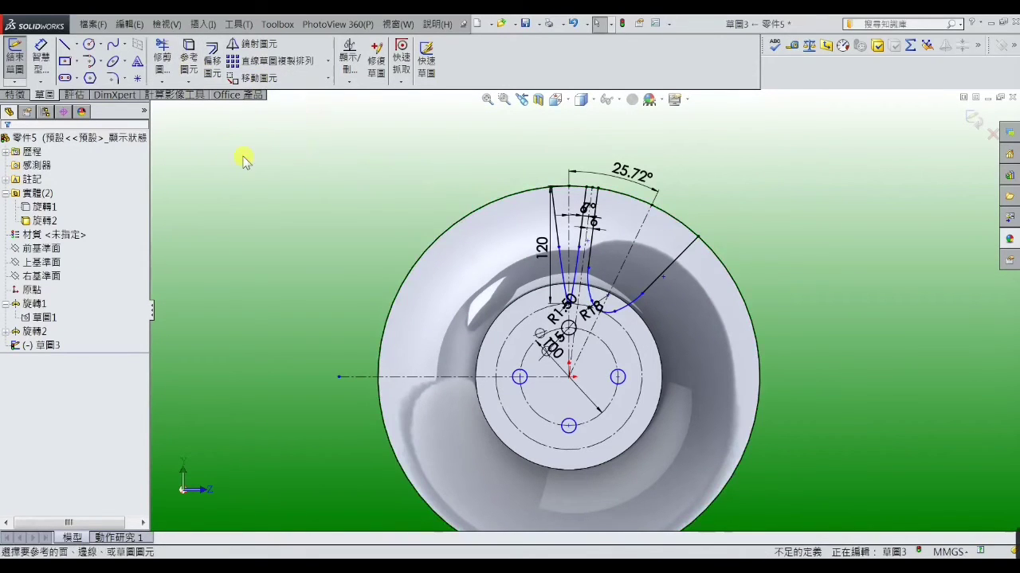
left_click(329, 63)
- Start a circular sketch pattern about the origin, picking the spoke's two edge lines and first arcs
left_click(312, 94)
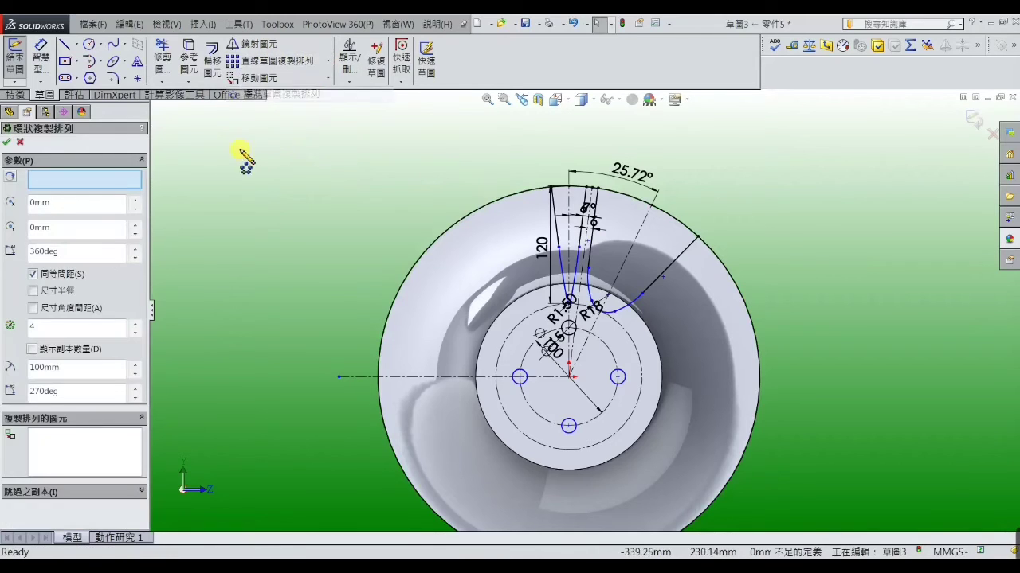
left_click(112, 183)
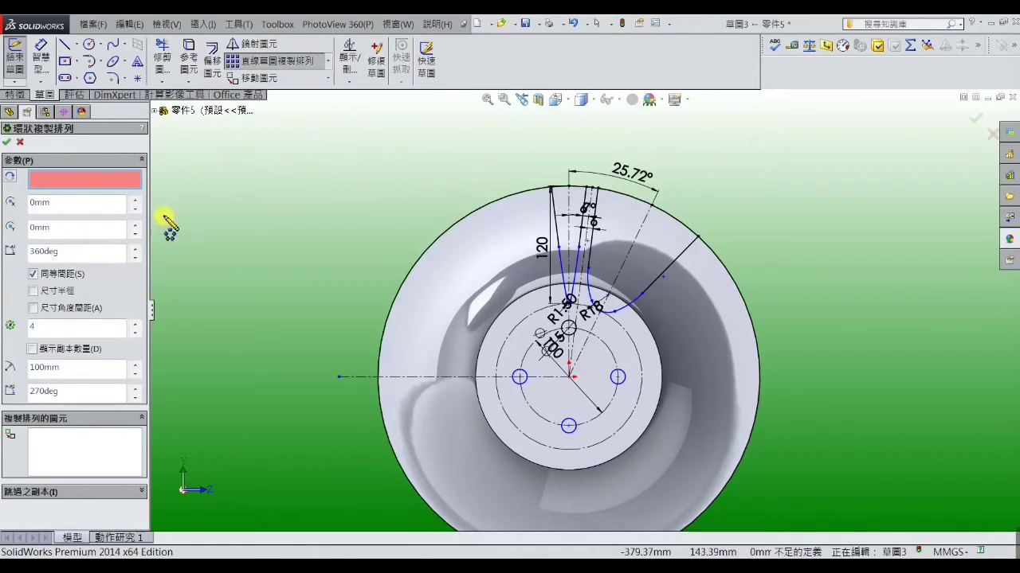
left_click(569, 378)
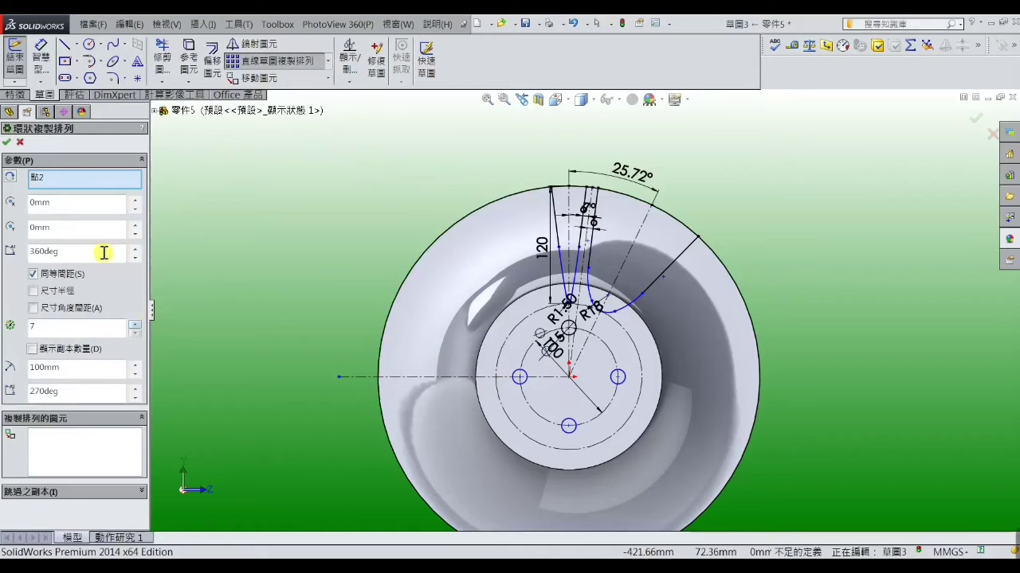
left_click(78, 443)
scroll(566, 250, "down", 2)
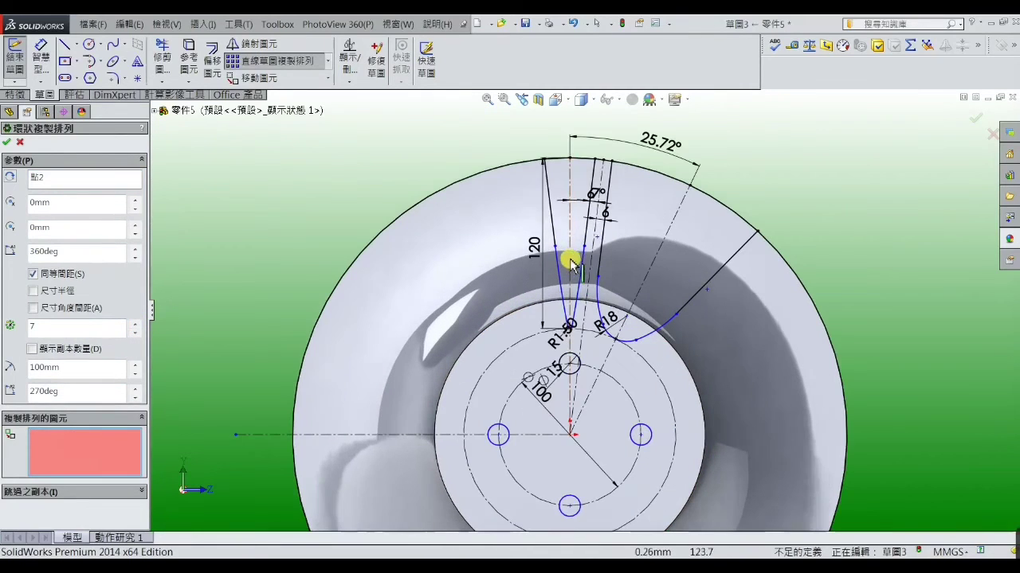
left_click(556, 262)
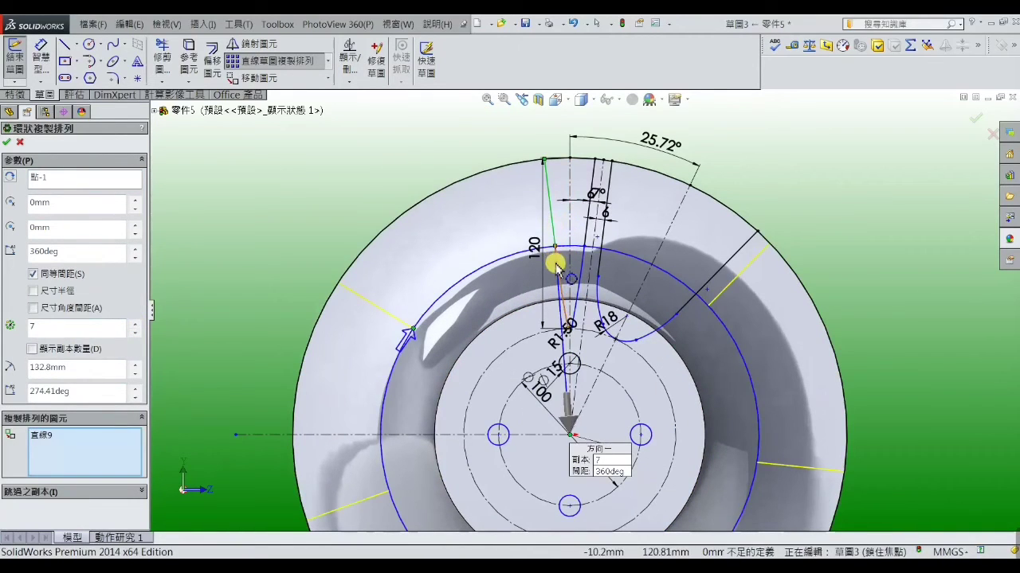
left_click(587, 228)
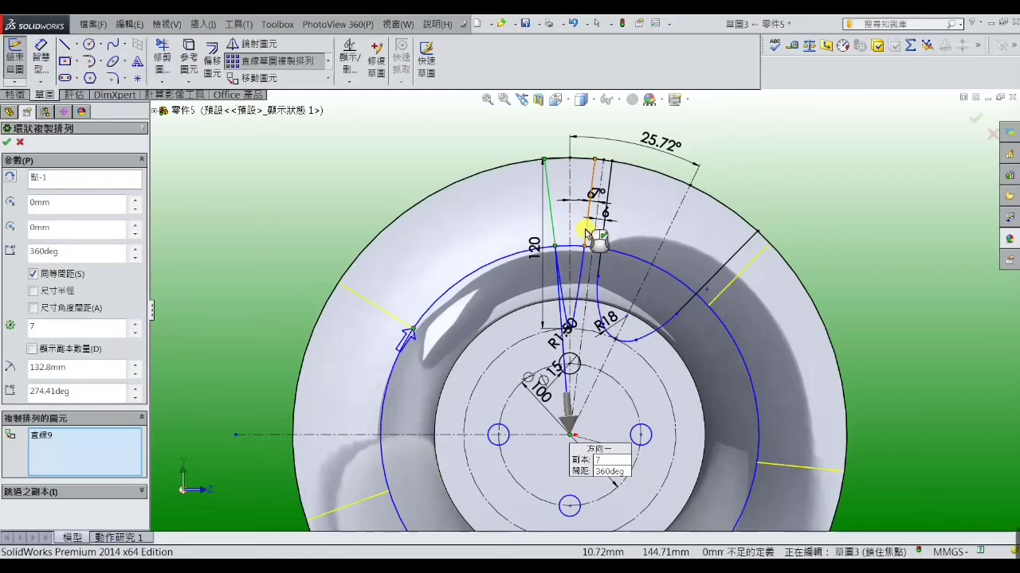
left_click(581, 271)
left_click(567, 294)
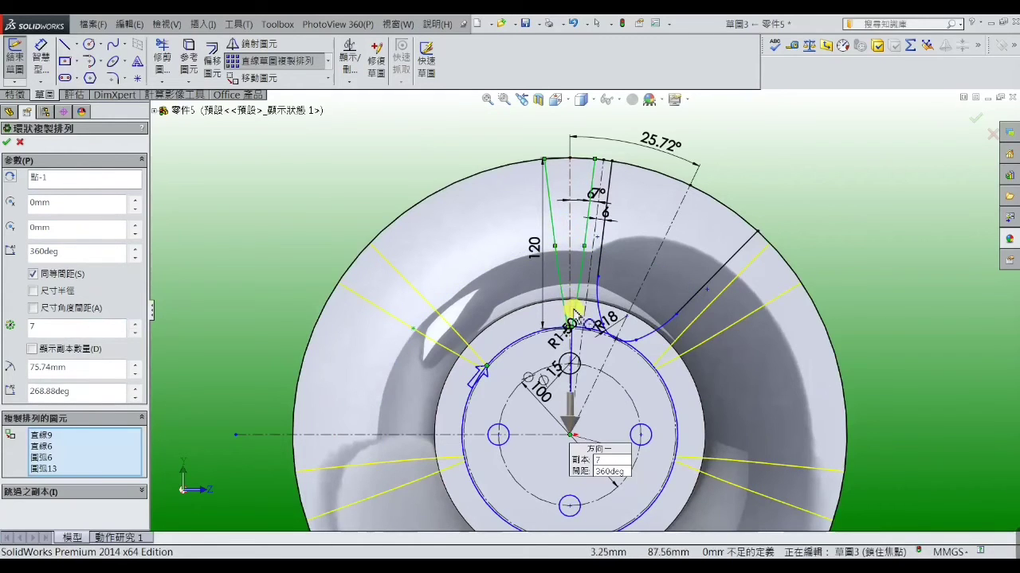
- Add the remaining spoke arcs and edge lines and apply the 7-instance, 360° pattern
scroll(574, 311, "down", 2)
scroll(577, 323, "down", 2)
scroll(567, 319, "down", 2)
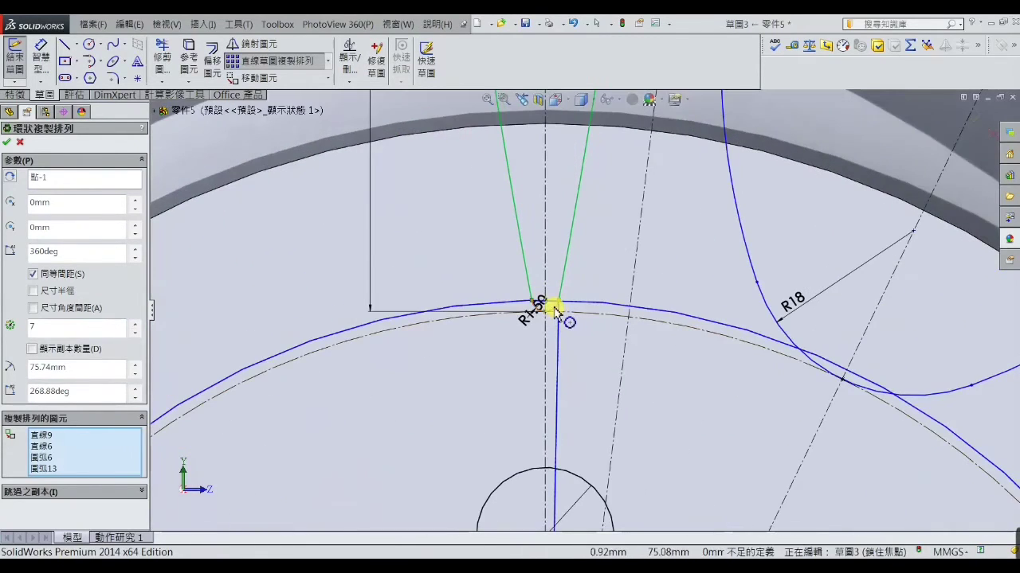
left_click(552, 308)
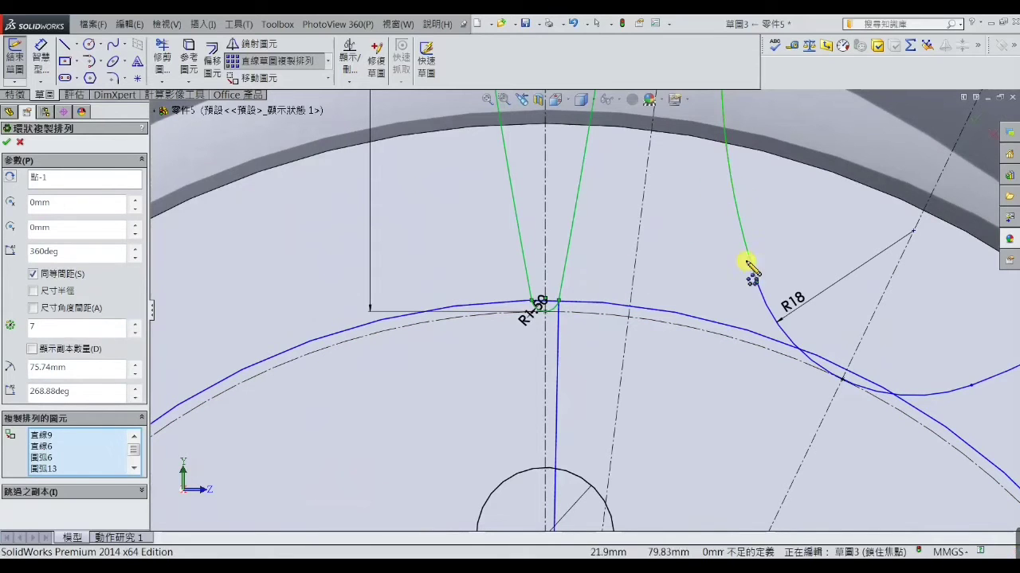
left_click(774, 309)
scroll(781, 287, "up", 2)
scroll(787, 275, "up", 2)
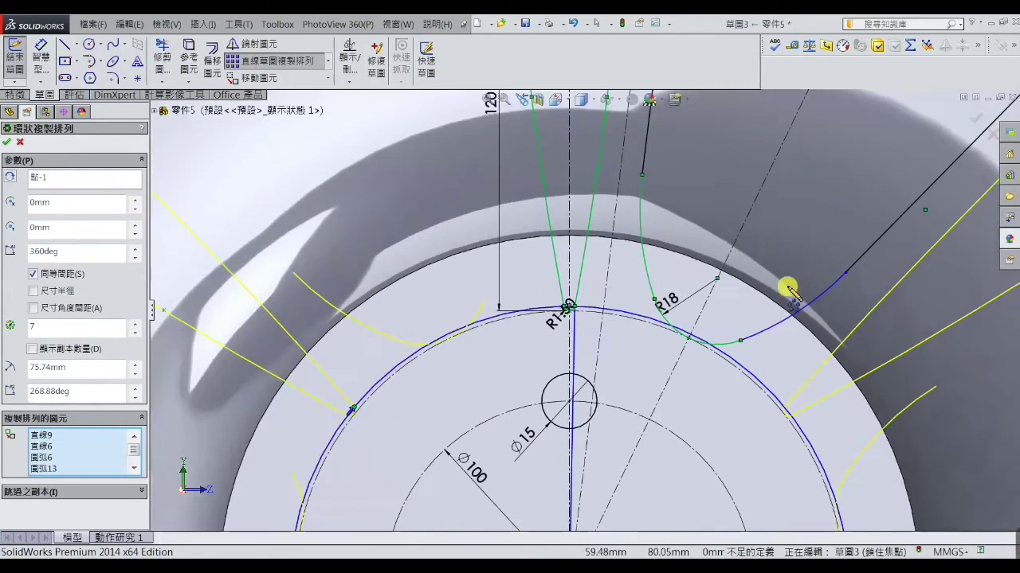
left_click(790, 317)
left_click(859, 261)
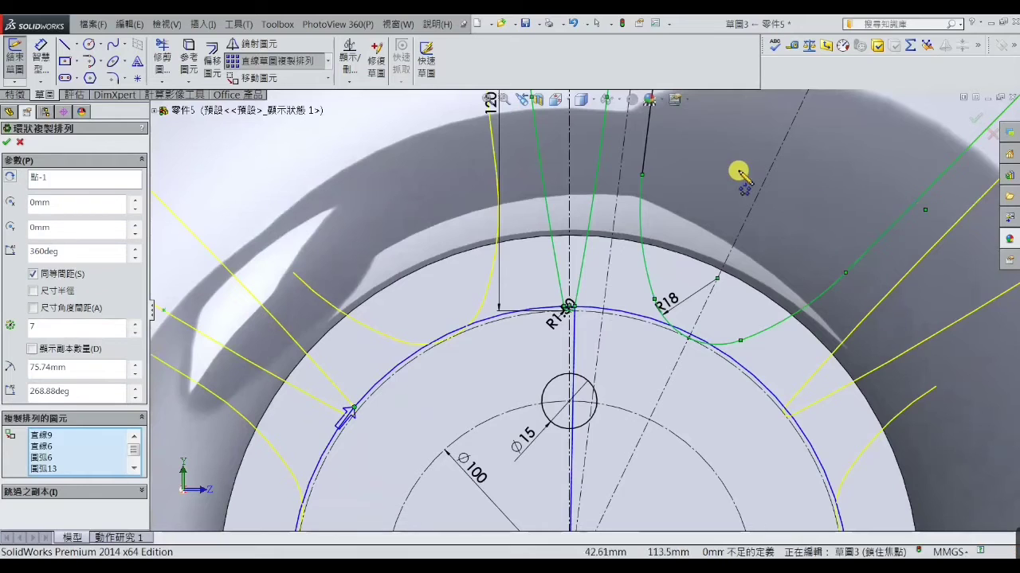
left_click(647, 154)
scroll(728, 193, "up", 2)
scroll(736, 203, "up", 1)
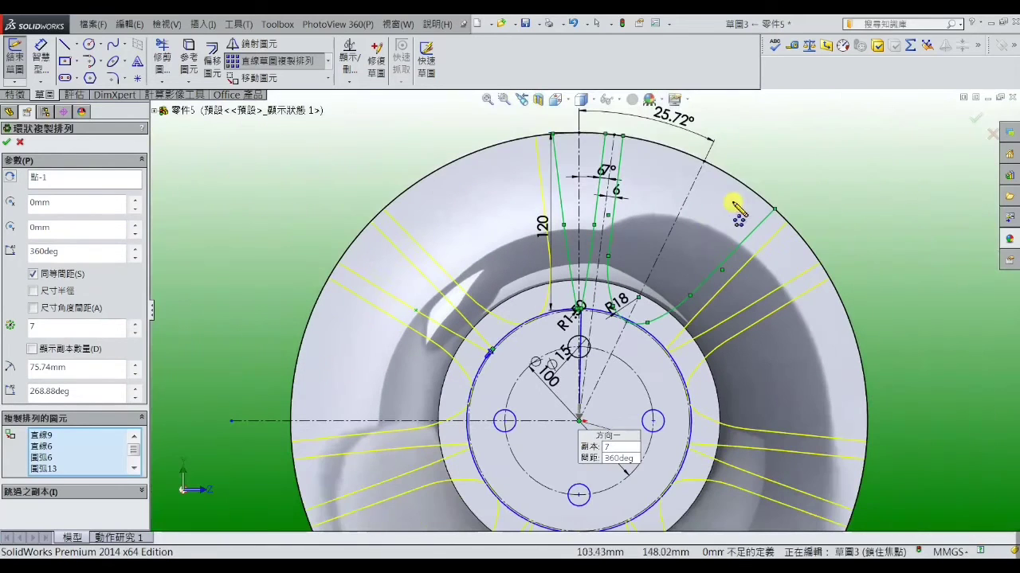
left_click(7, 142)
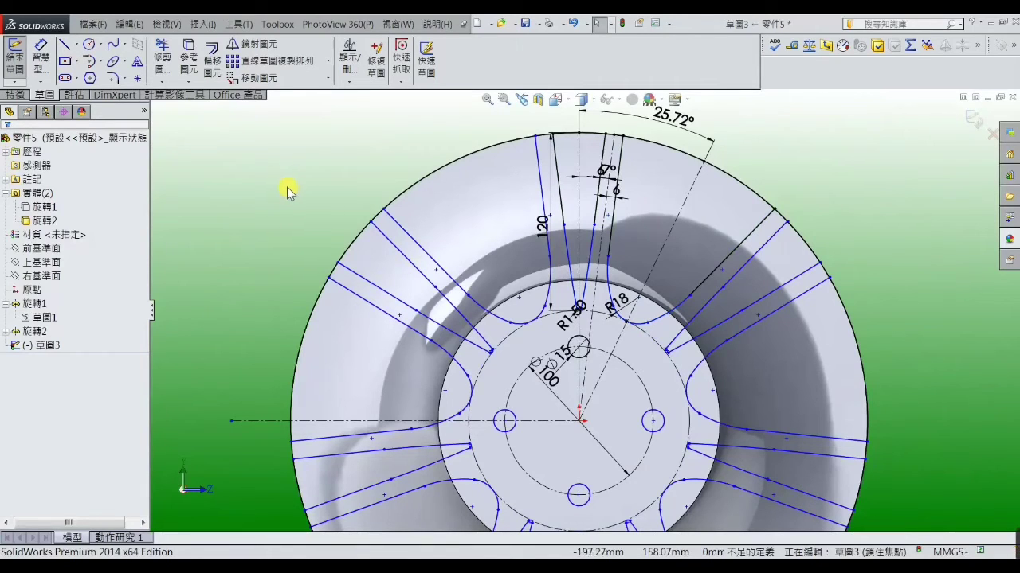
left_click(162, 56)
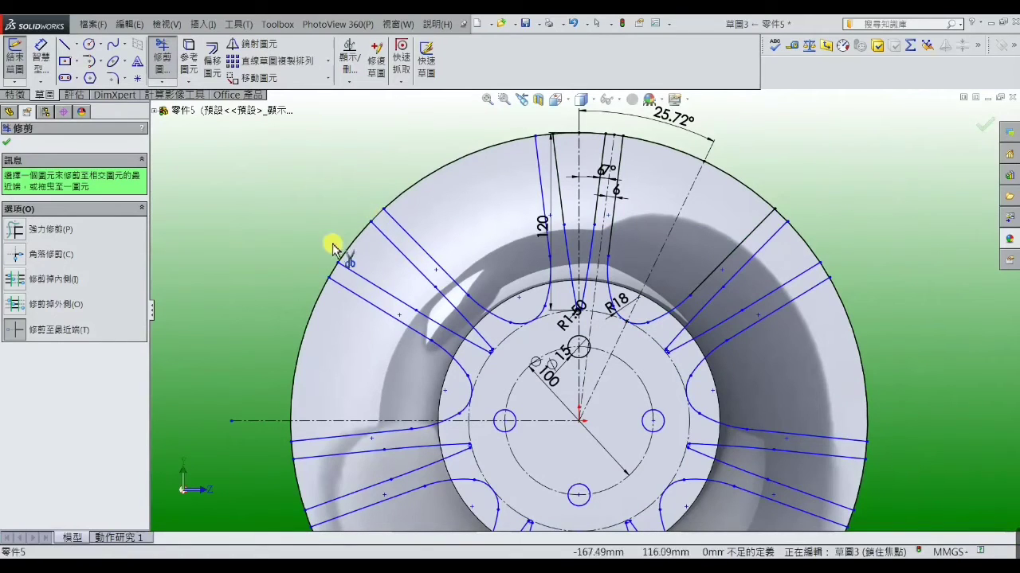
- Trim away the outer rim circle arcs between the patterned spoke lines
left_click(333, 274)
scroll(334, 274, "up", 2)
scroll(291, 290, "up", 3)
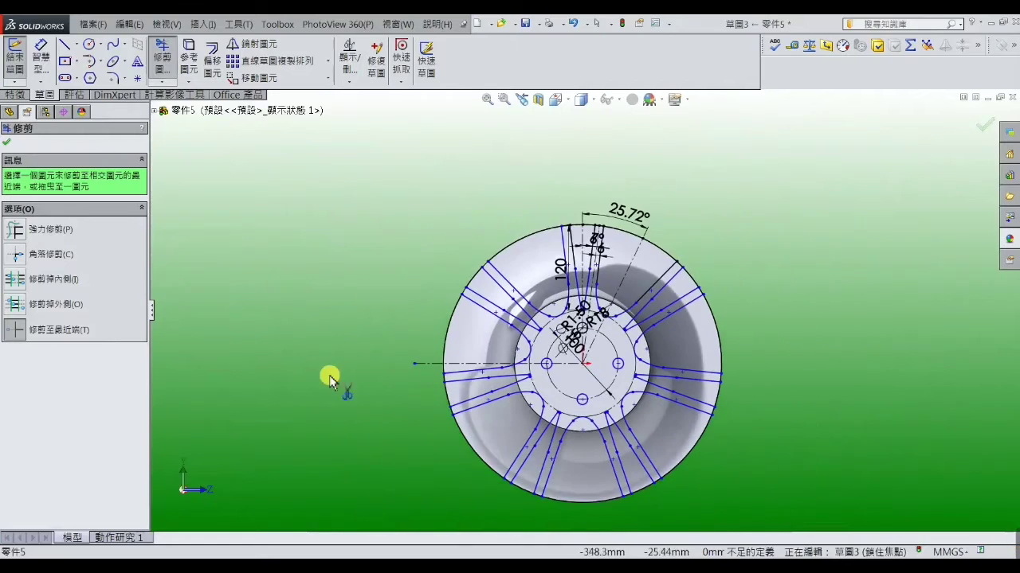
scroll(330, 383, "down", 5)
scroll(446, 416, "down", 2)
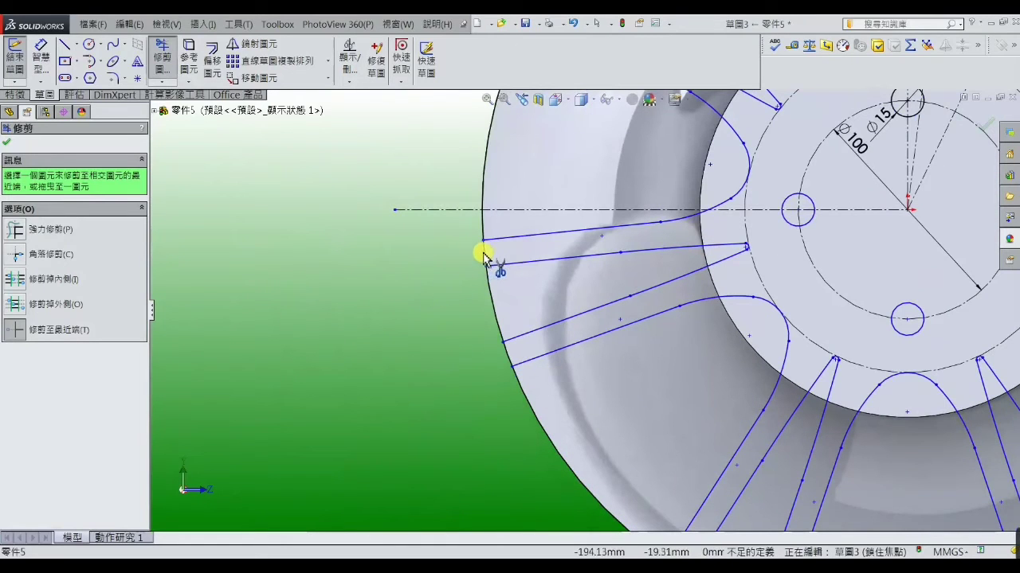
left_click(510, 356)
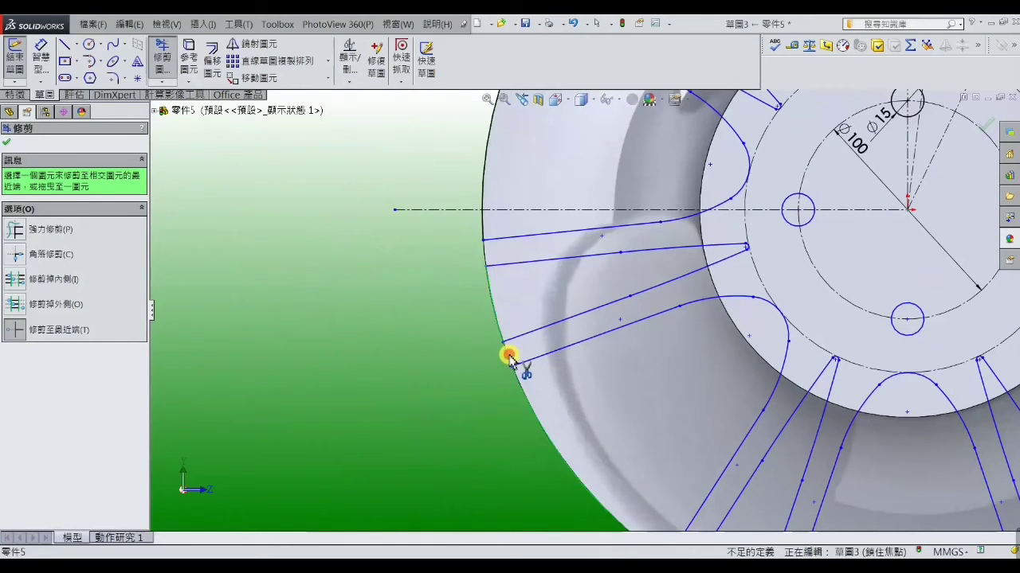
scroll(485, 383, "up", 2)
scroll(614, 451, "up", 2)
scroll(614, 416, "down", 4)
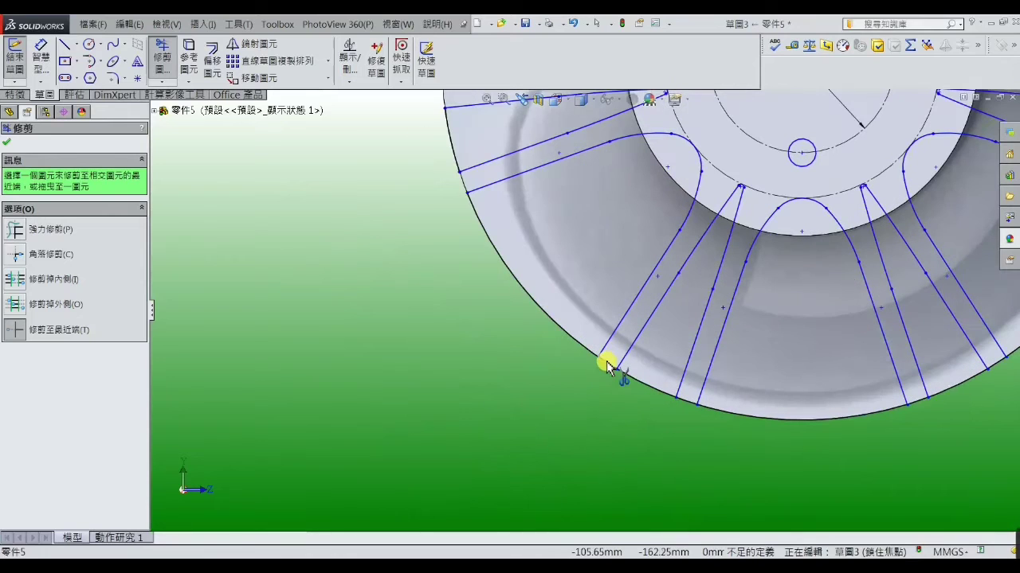
scroll(683, 404, "up", 2)
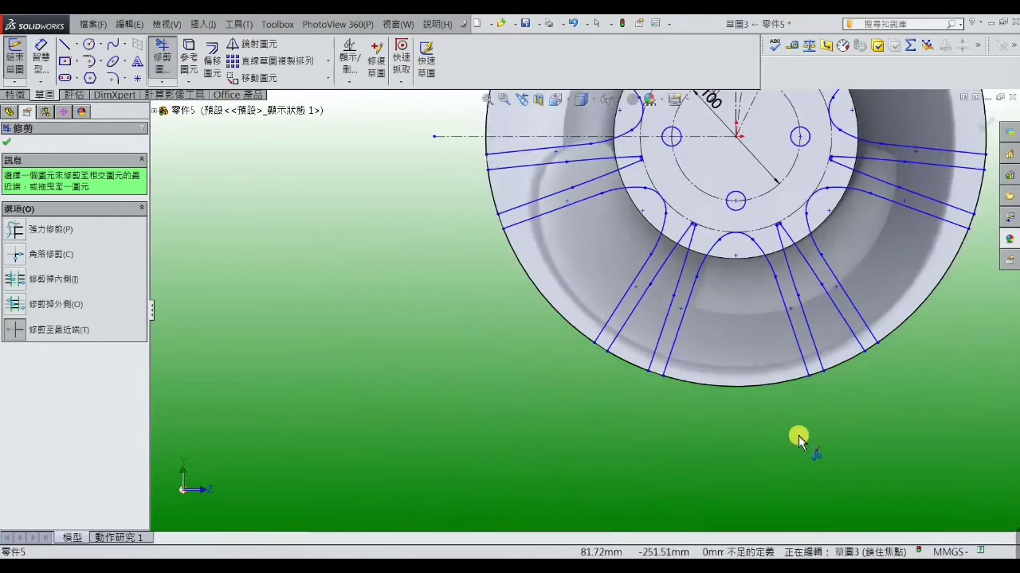
scroll(801, 435, "up", 1)
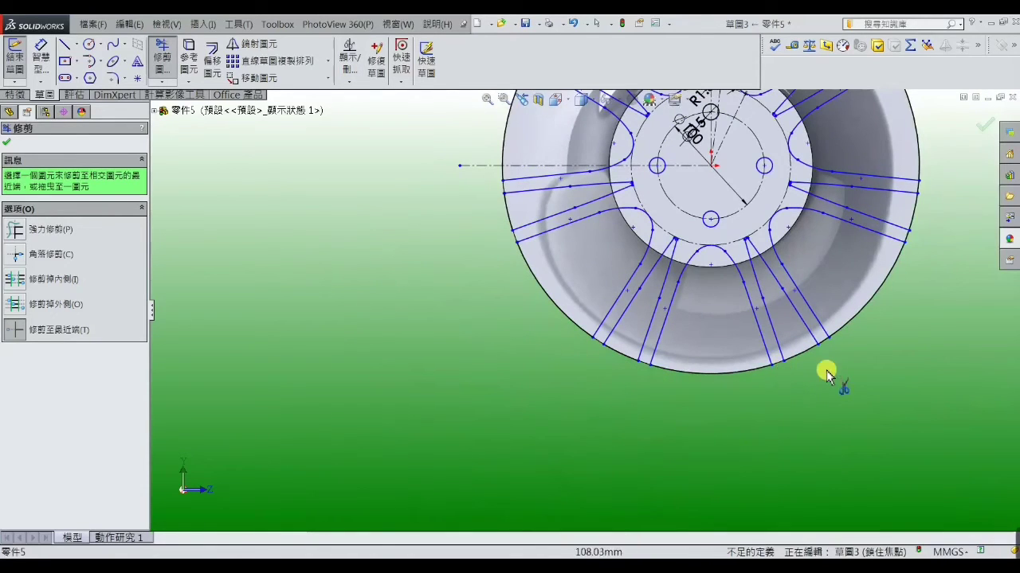
scroll(856, 351, "up", 2)
scroll(844, 263, "down", 3)
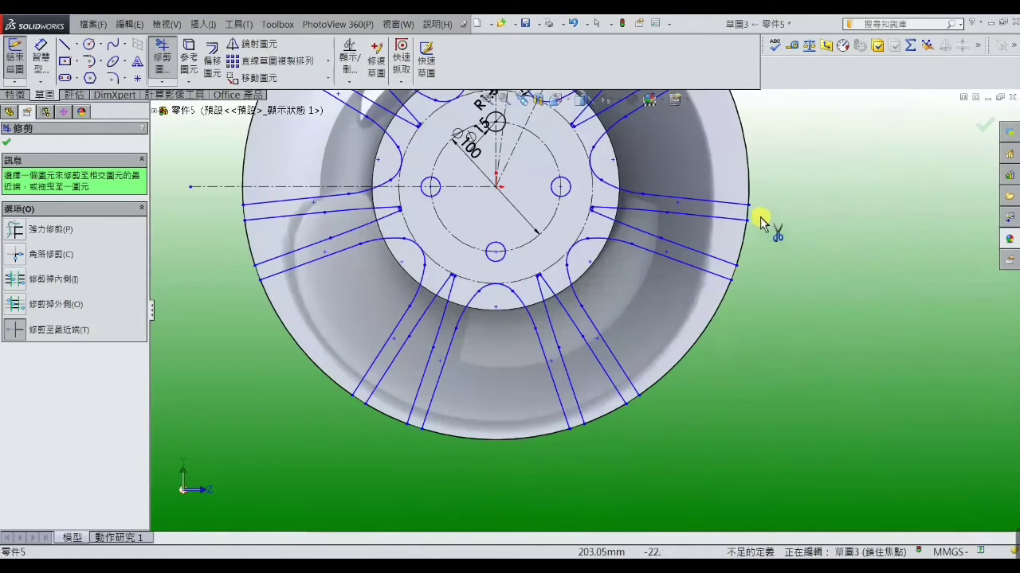
scroll(737, 151, "up", 2)
scroll(665, 163, "down", 3)
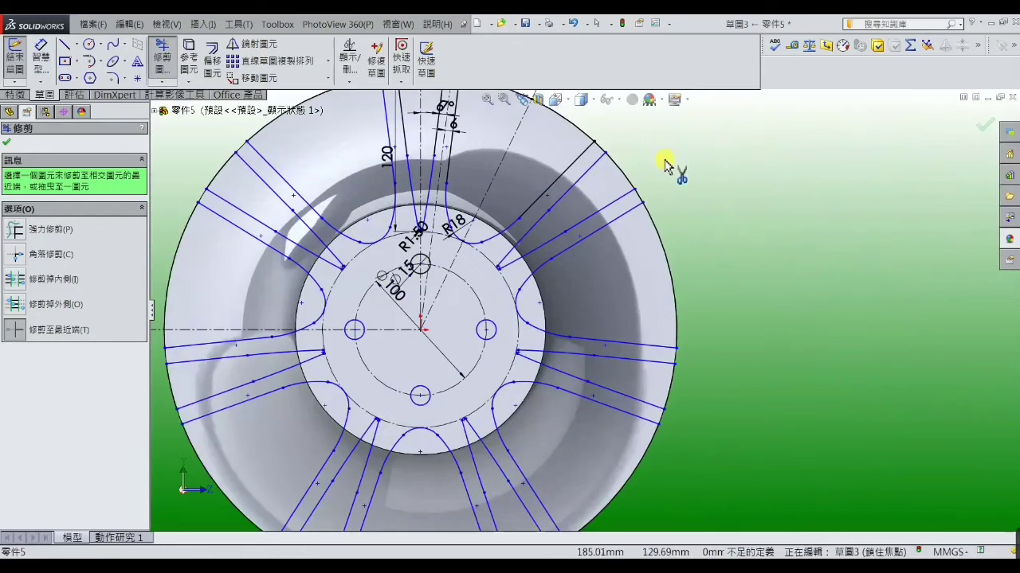
scroll(663, 182, "down", 2)
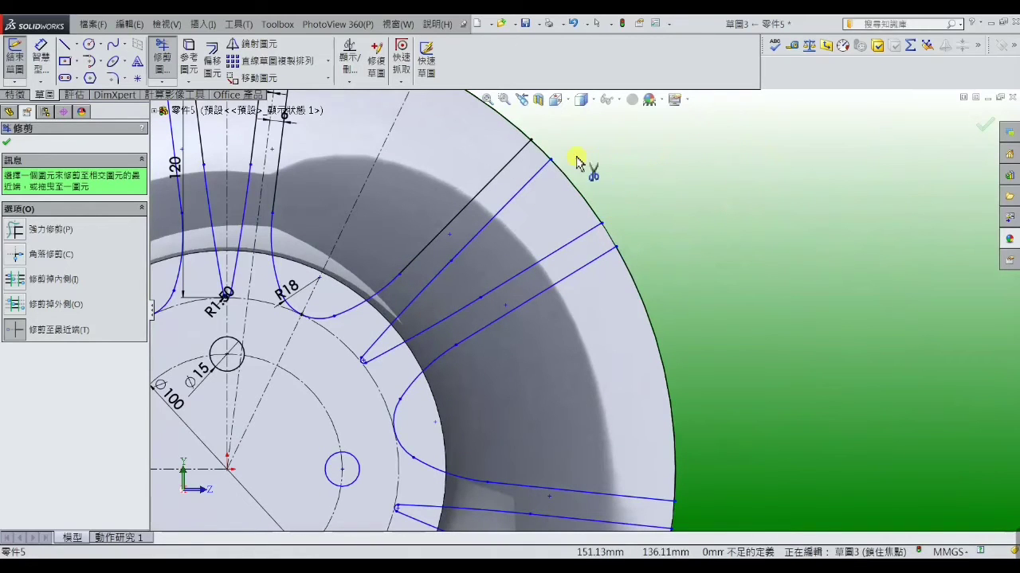
scroll(540, 150, "up", 2)
scroll(569, 148, "up", 2)
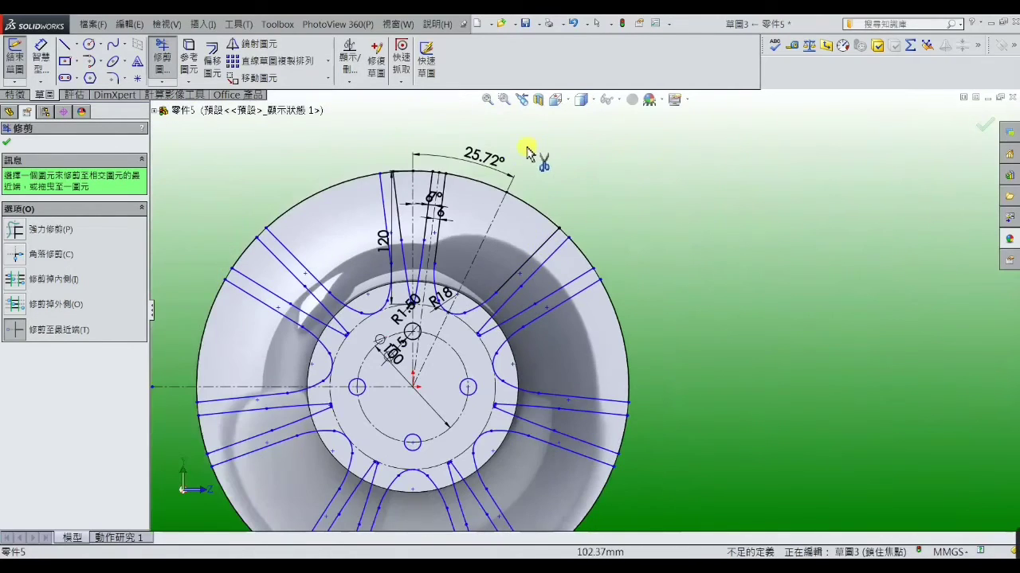
scroll(478, 187, "down", 4)
scroll(468, 189, "down", 2)
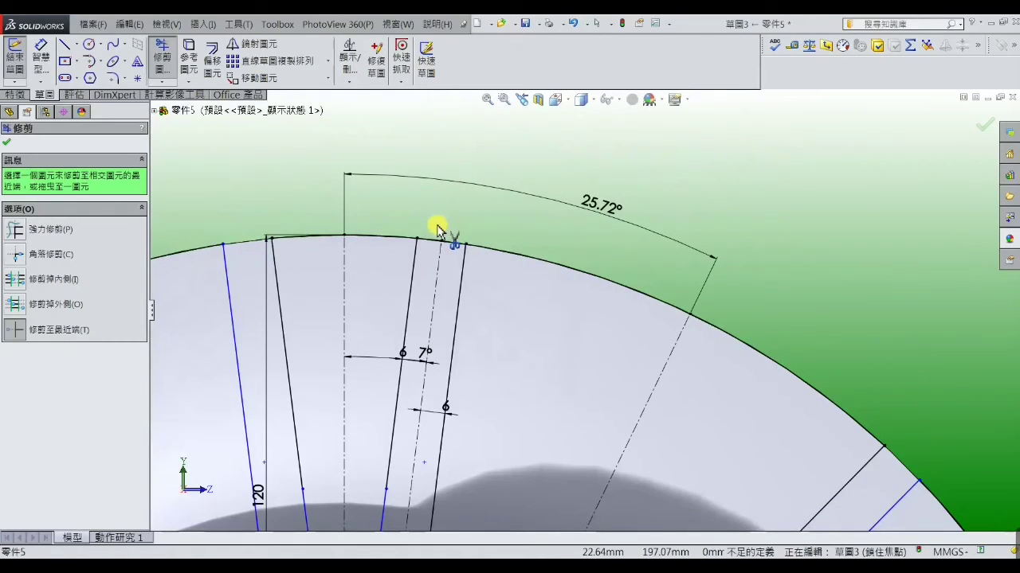
scroll(438, 230, "up", 2)
scroll(437, 230, "up", 2)
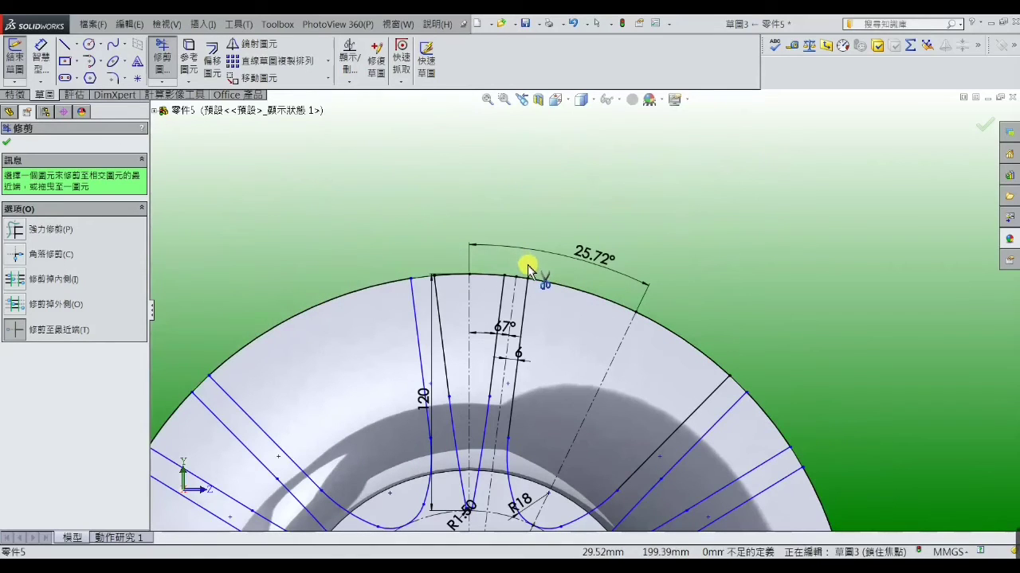
scroll(526, 273, "down", 2)
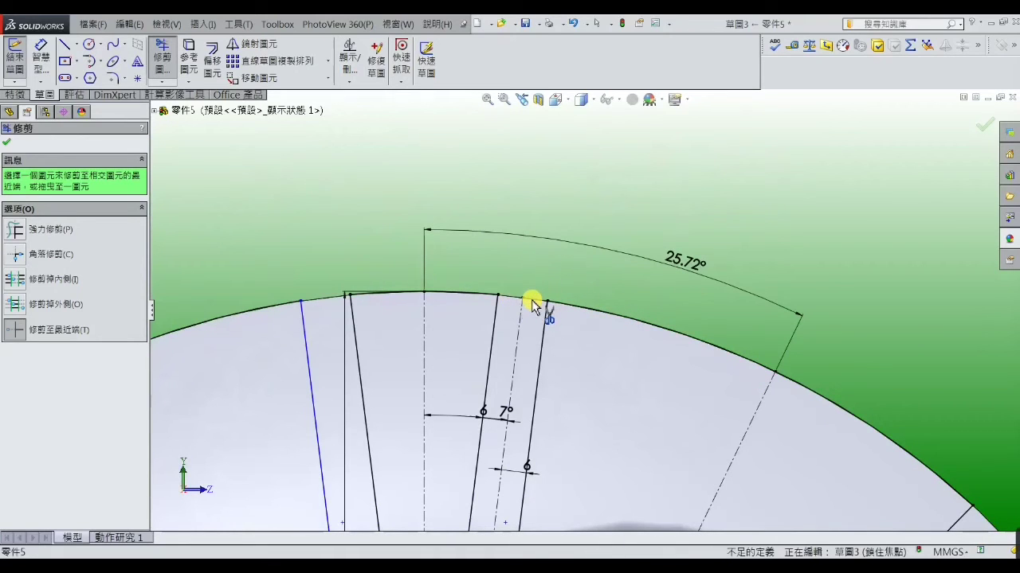
scroll(532, 289, "up", 3)
scroll(541, 250, "up", 3)
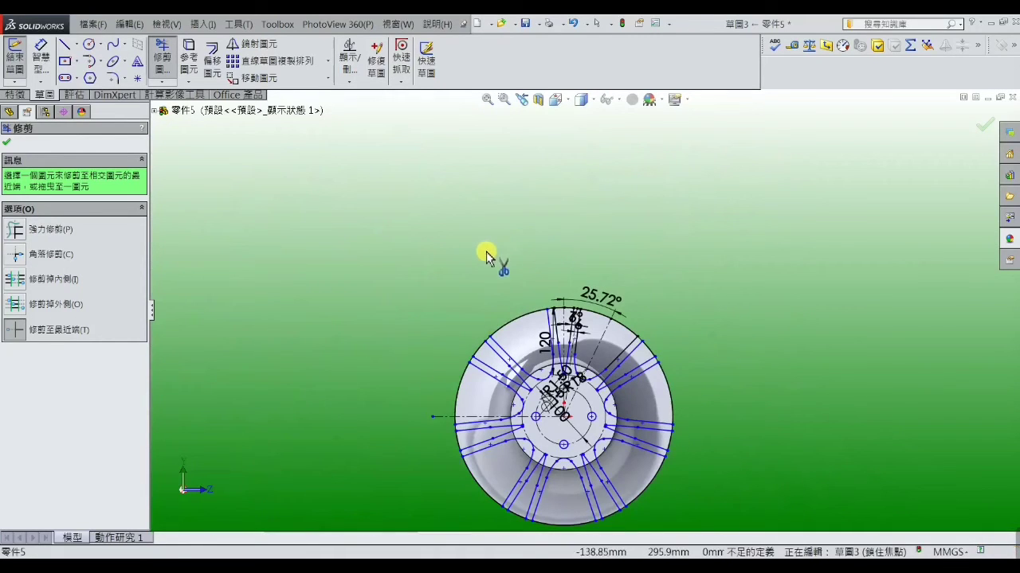
- Orbit the wheel to a tilted 3D view and close the Trim tool
mouse_move(462, 266)
middle_mouse_down()
mouse_move(480, 264)
mouse_move(497, 287)
mouse_move(458, 305)
mouse_move(496, 290)
mouse_move(530, 308)
mouse_move(469, 230)
mouse_move(427, 228)
mouse_move(433, 257)
mouse_move(440, 233)
mouse_move(417, 266)
mouse_move(396, 279)
mouse_move(387, 271)
middle_mouse_up()
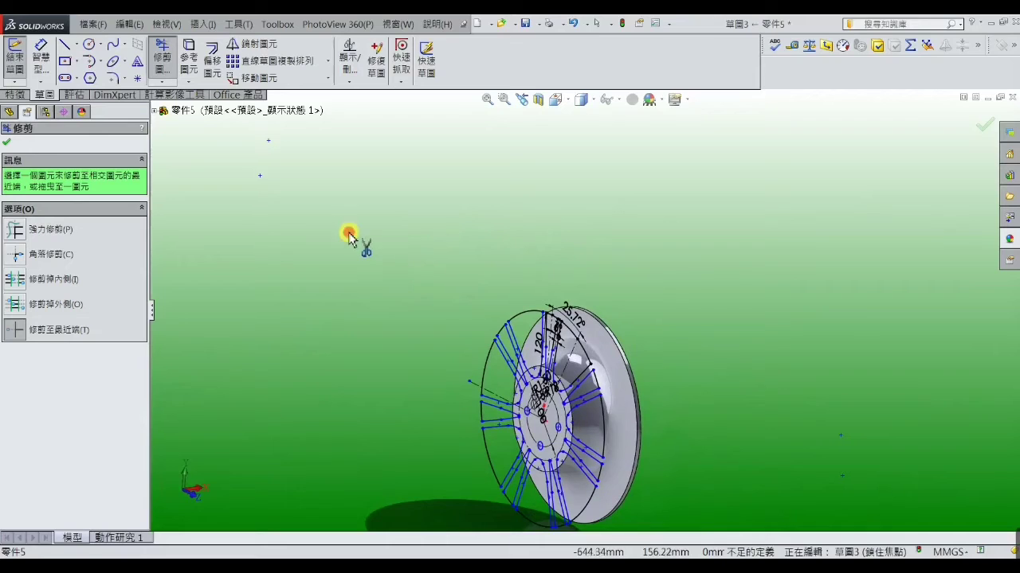
left_click(8, 143)
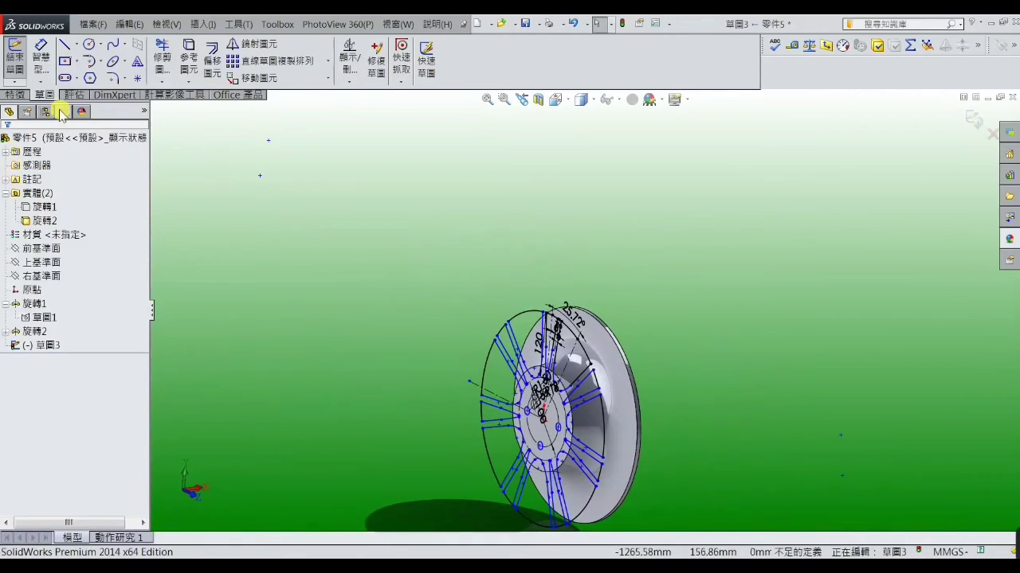
left_click(20, 94)
- Start an extruded cut set to Through All that cuts only the revolved body 旋轉2
left_click(175, 57)
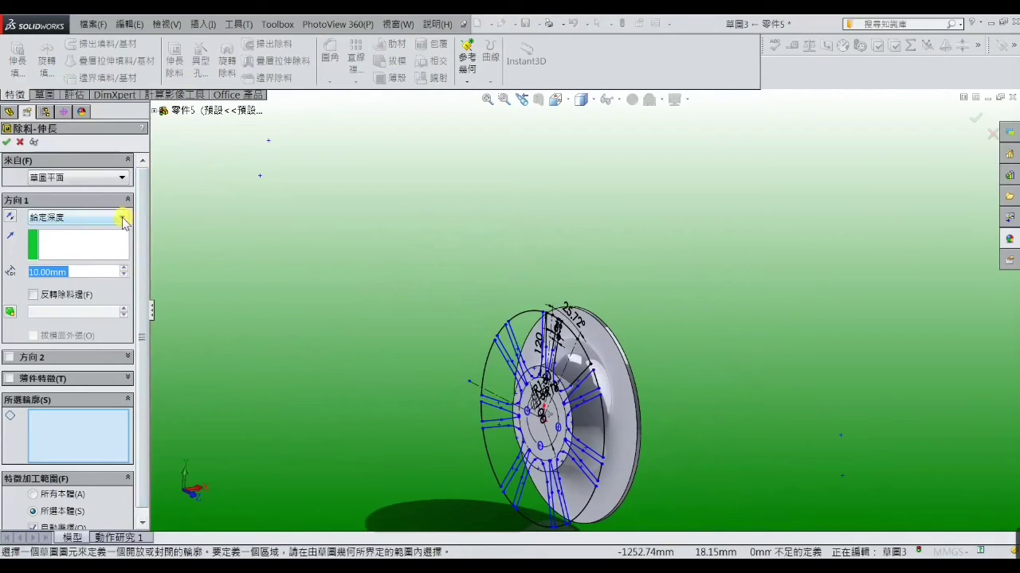
left_click(124, 220)
left_click(112, 235)
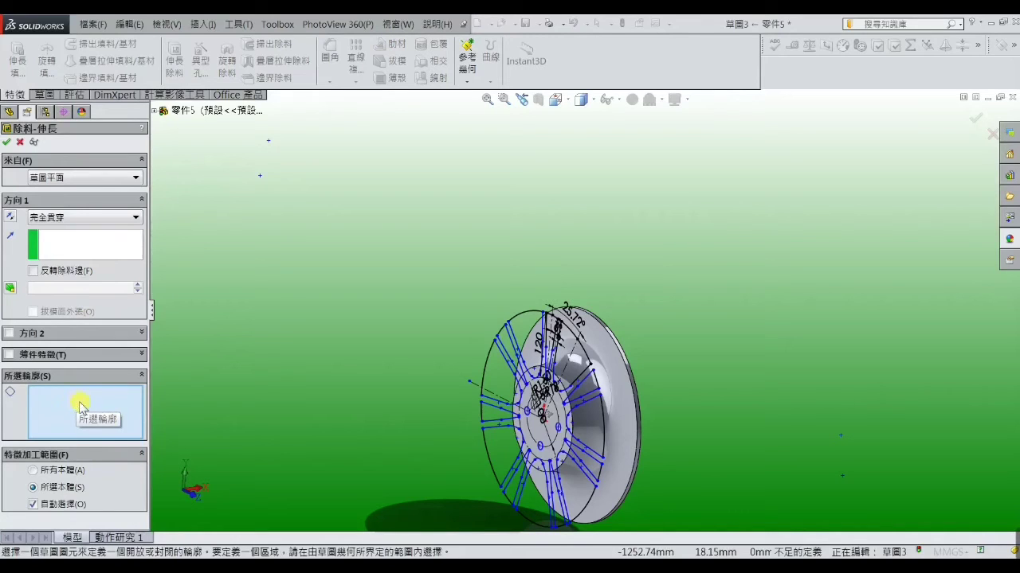
left_click(75, 503)
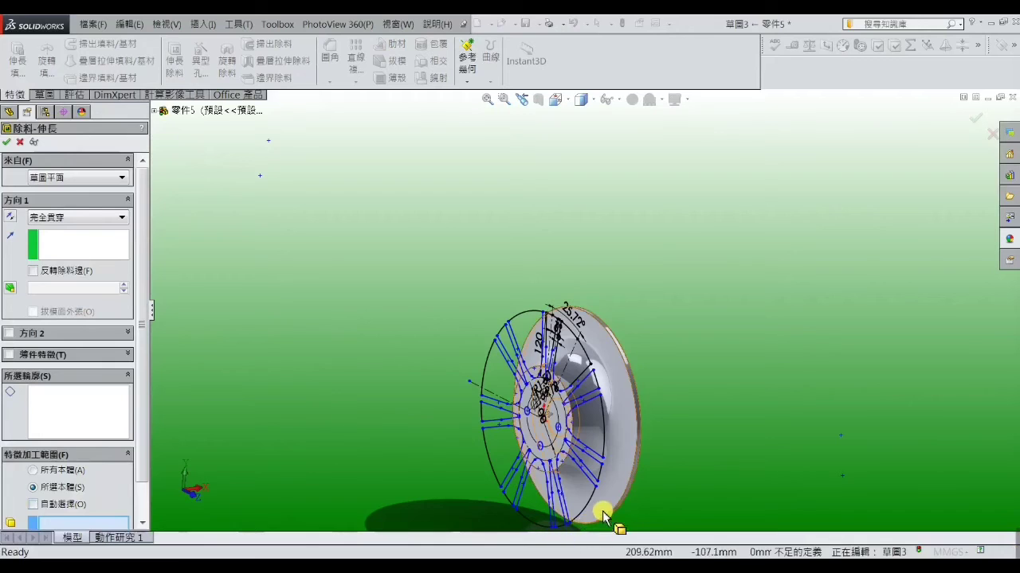
left_click(605, 509)
- Pick the first spoke-gap regions of 草圖3 as cut contours
left_click(76, 409)
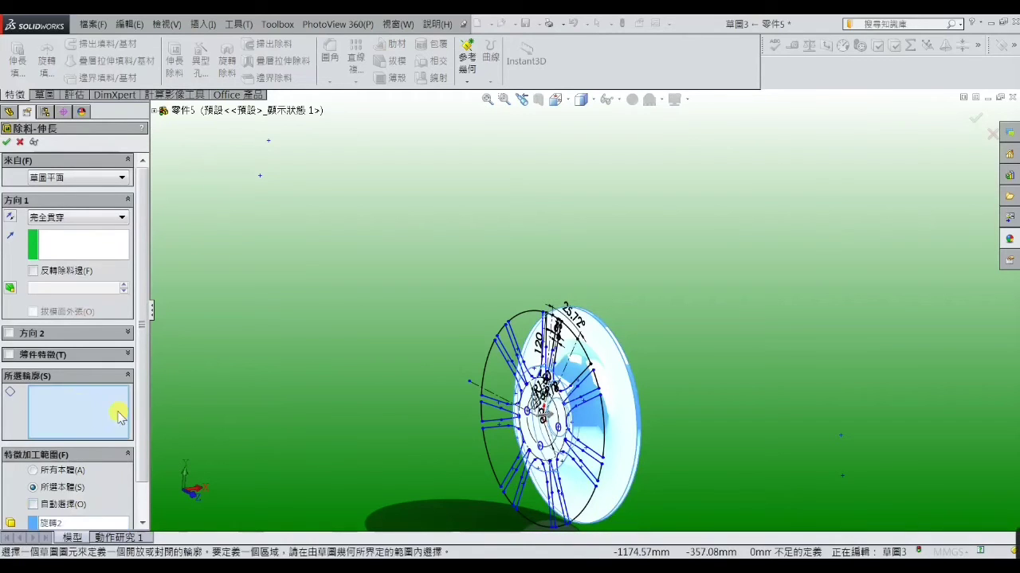
scroll(461, 360, "down", 1)
scroll(462, 359, "down", 1)
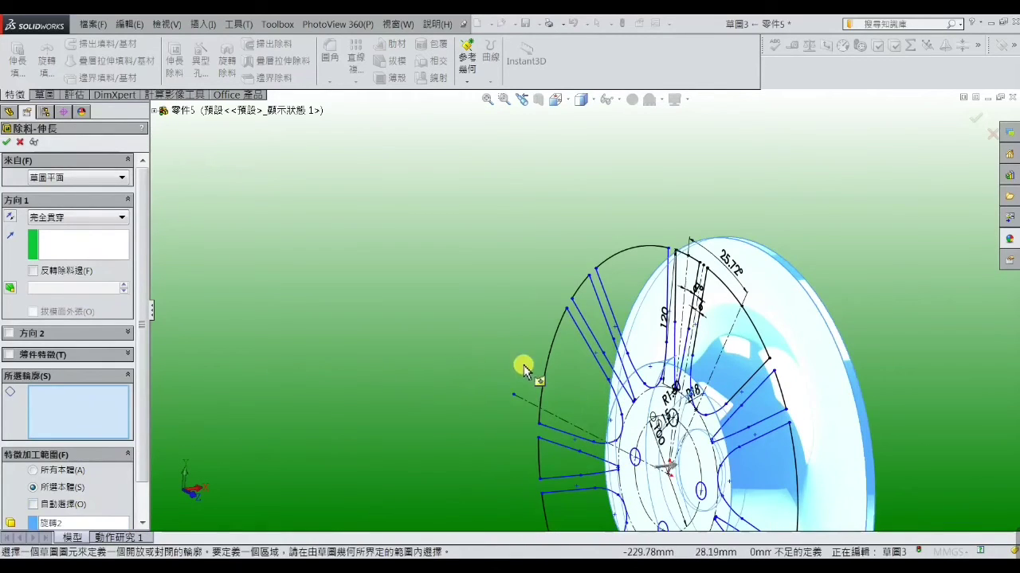
left_click(561, 373)
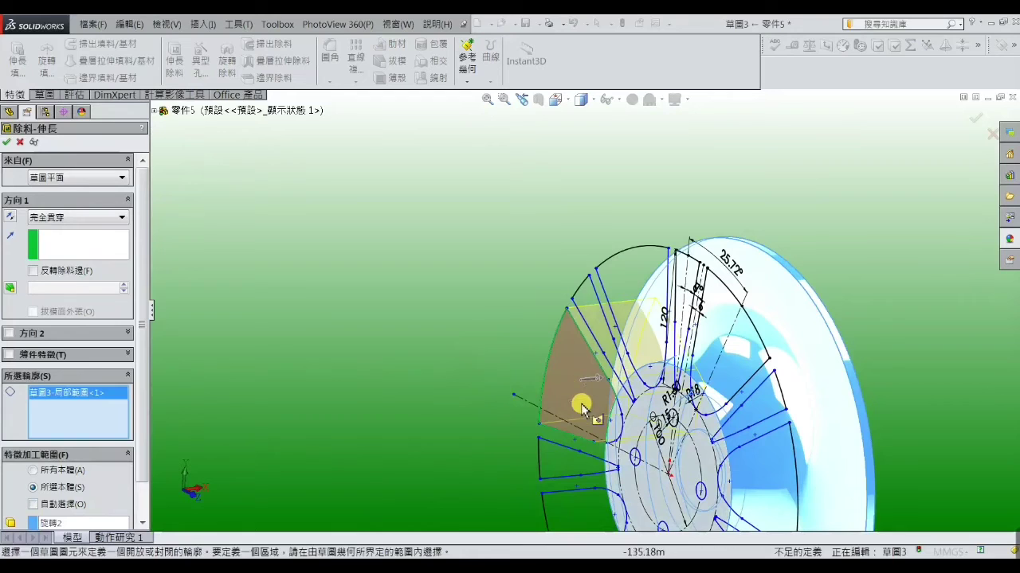
left_click(601, 297)
left_click(678, 283)
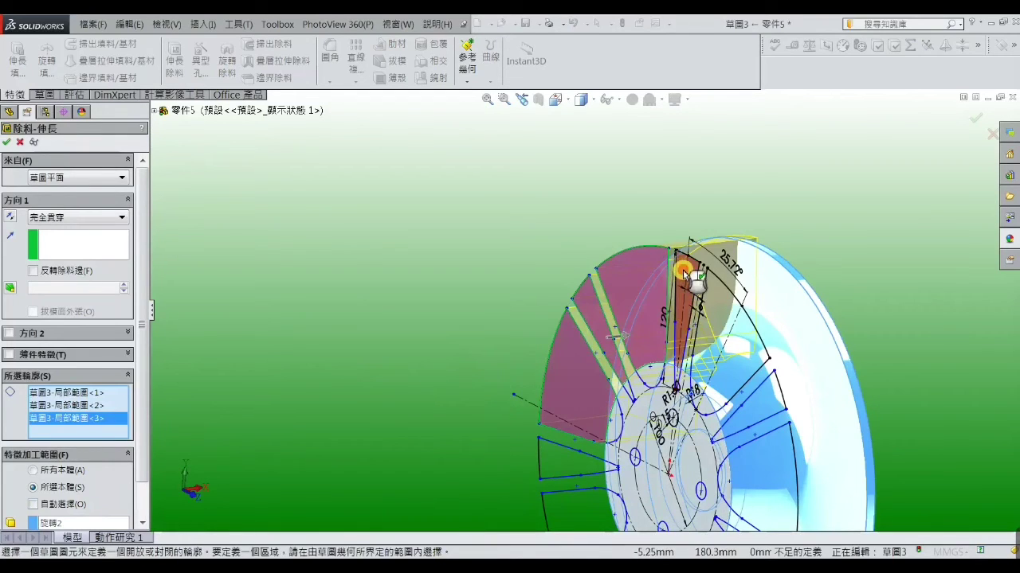
left_click(679, 271)
left_click(716, 308)
left_click(761, 412)
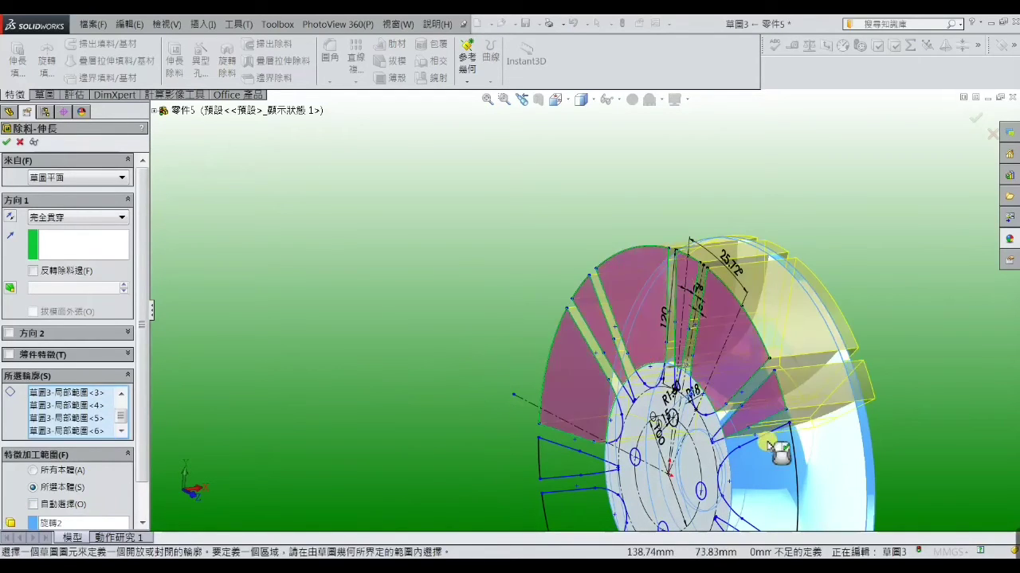
left_click(766, 442)
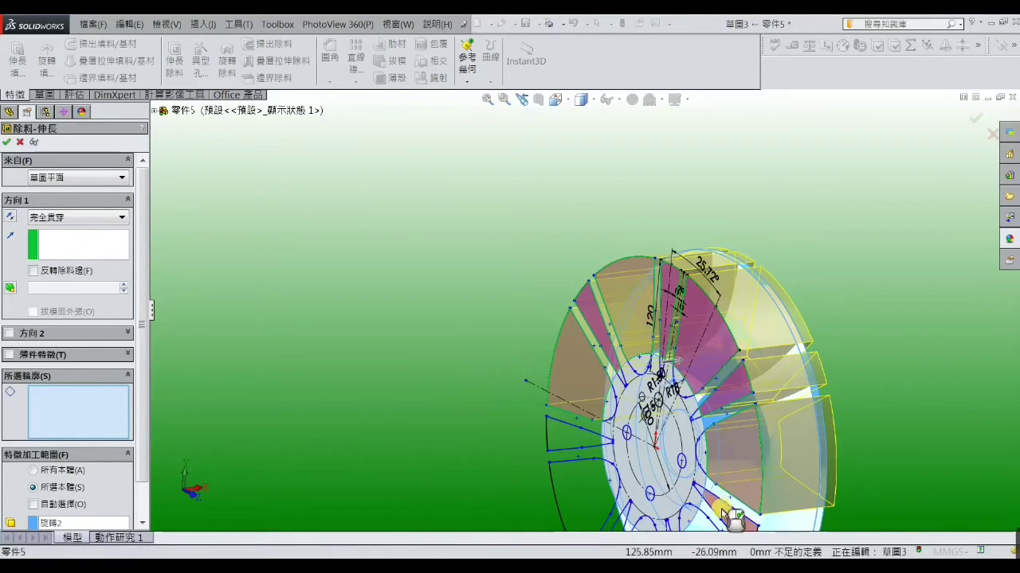
- Add the left spoke gap and the regions above and around the hub
middle_click_drag(721, 503, 647, 472)
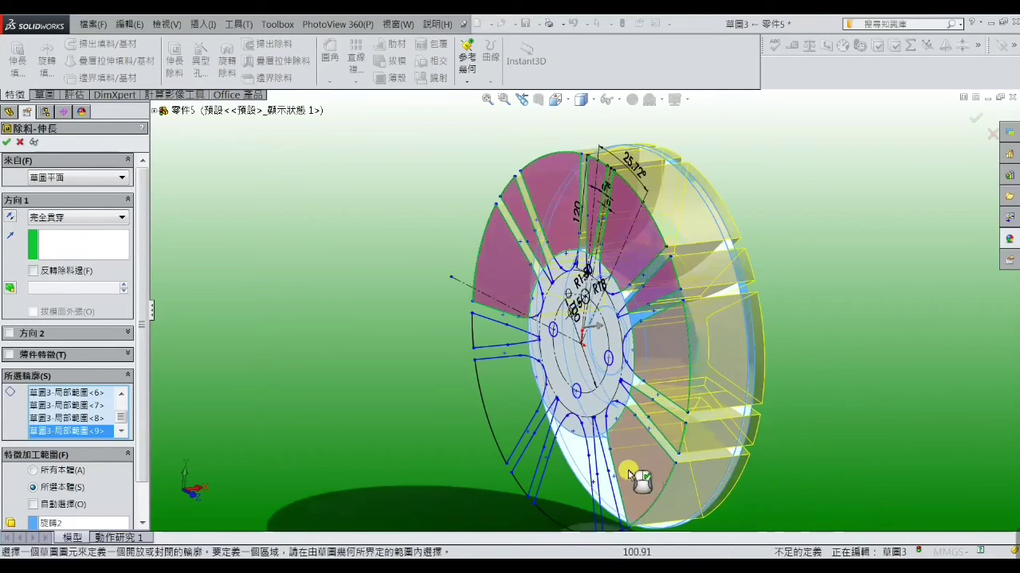
middle_click_drag(590, 485, 575, 492)
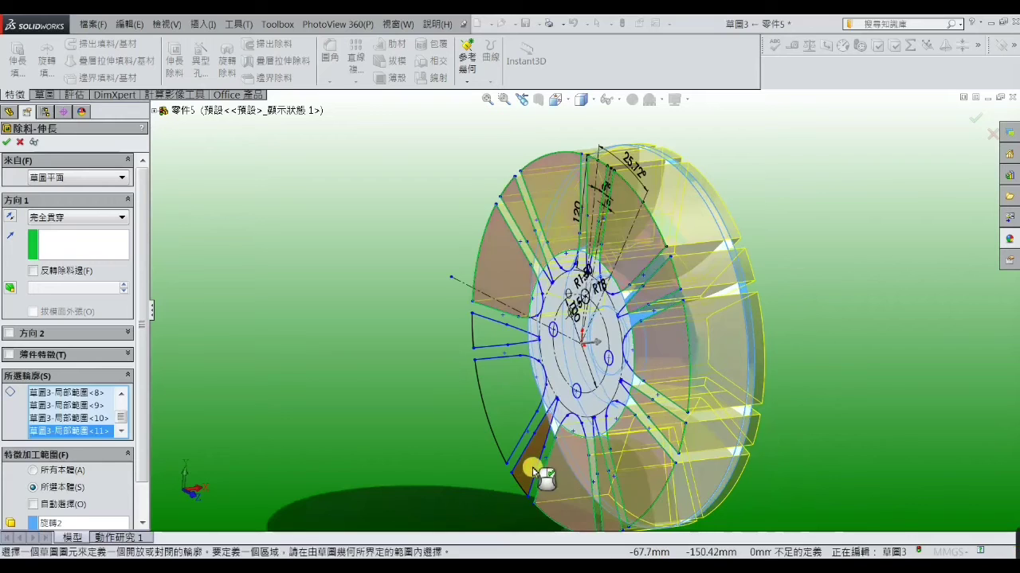
left_click(493, 335)
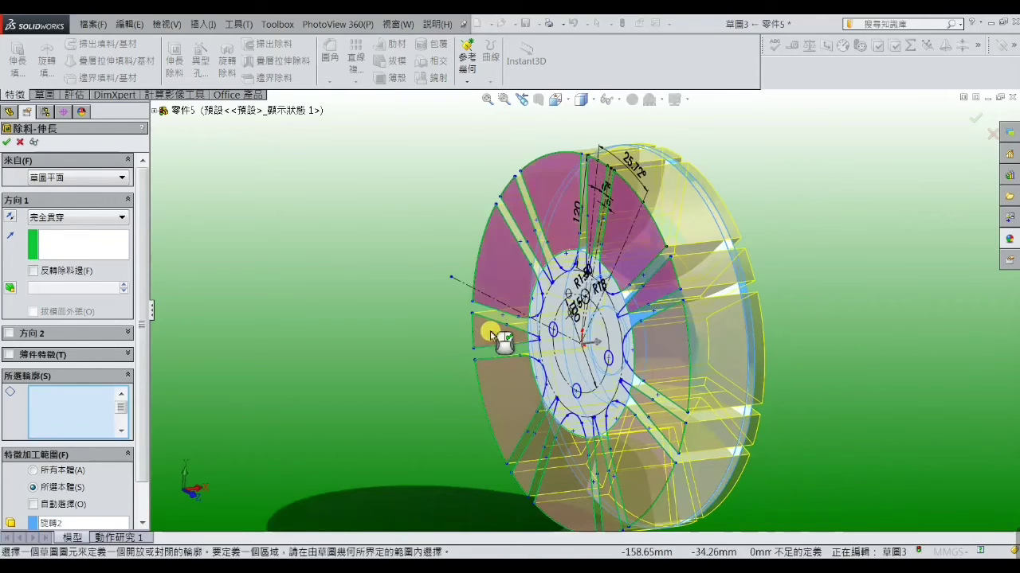
scroll(487, 335, "down", 2)
scroll(509, 336, "down", 3)
left_click(593, 335)
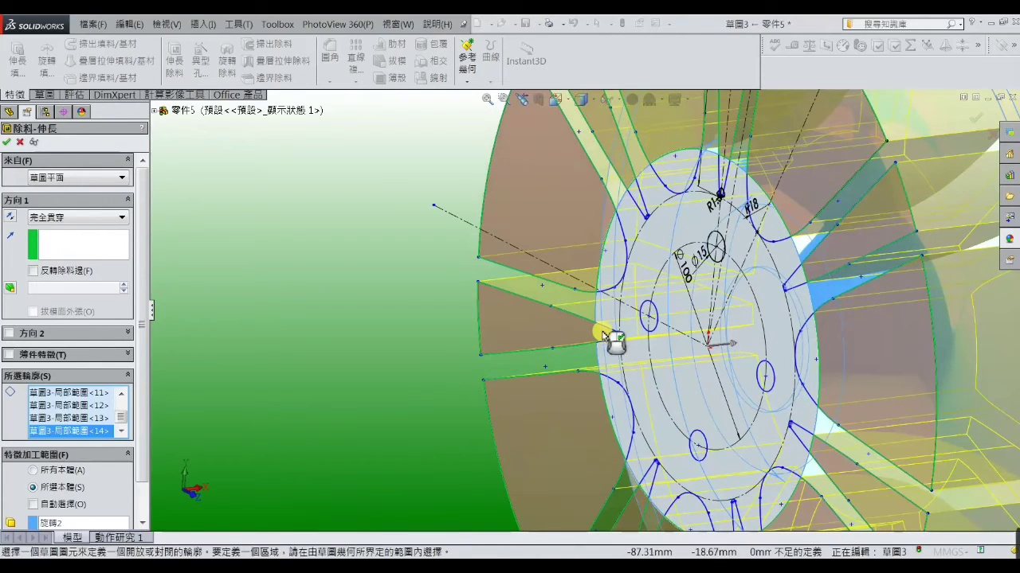
left_click(603, 336)
left_click(604, 280)
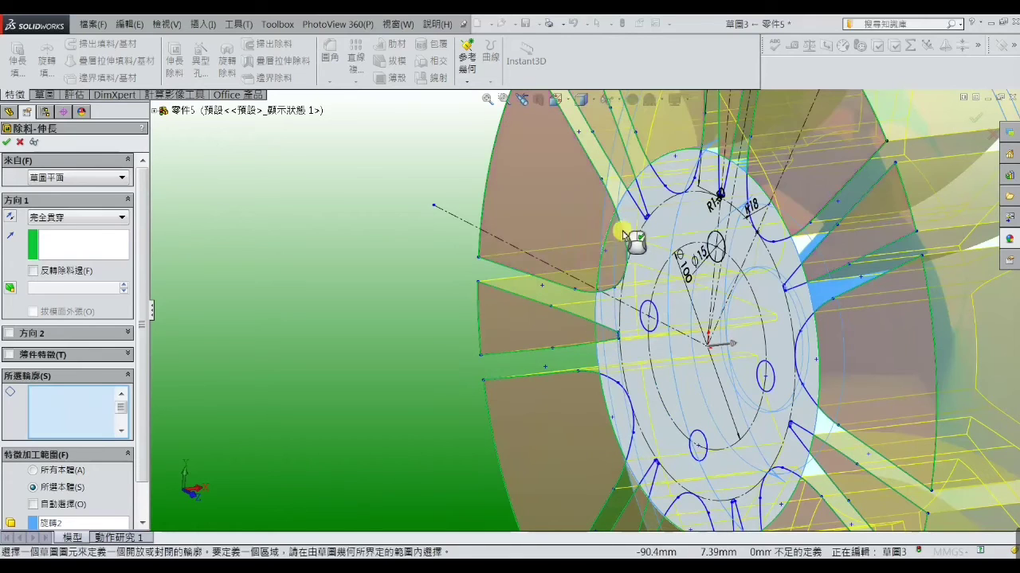
left_click(638, 199)
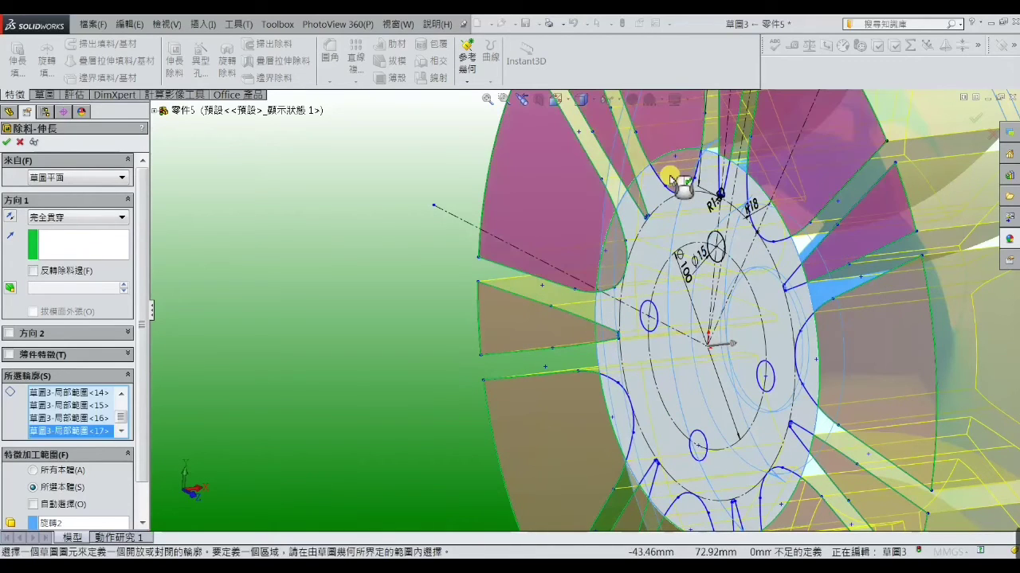
left_click(674, 173)
left_click(707, 179)
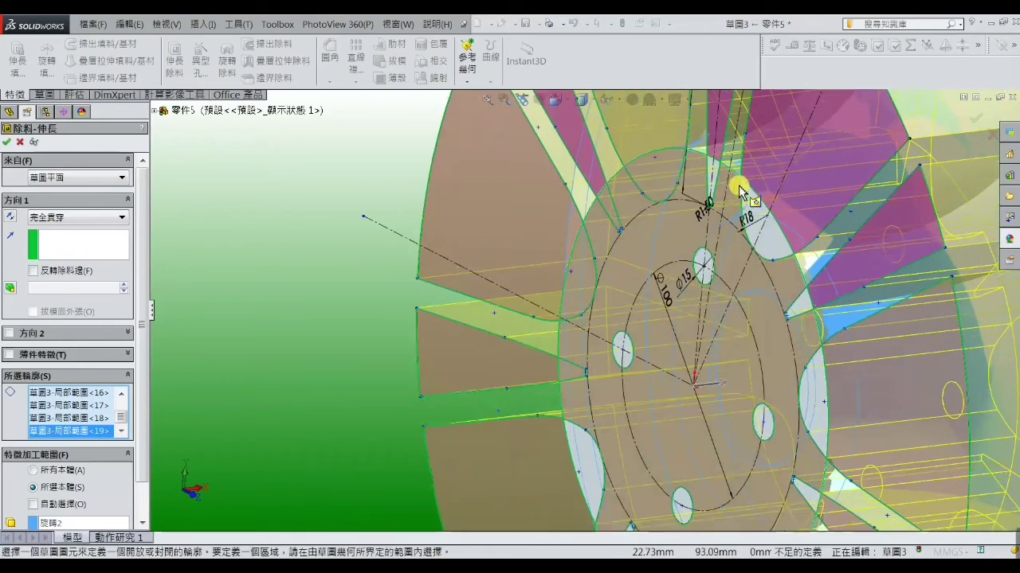
- Add the remaining right and lower spoke gaps, including the narrow triangular gap by the hub arc
scroll(763, 211, "down", 3)
left_click(709, 234)
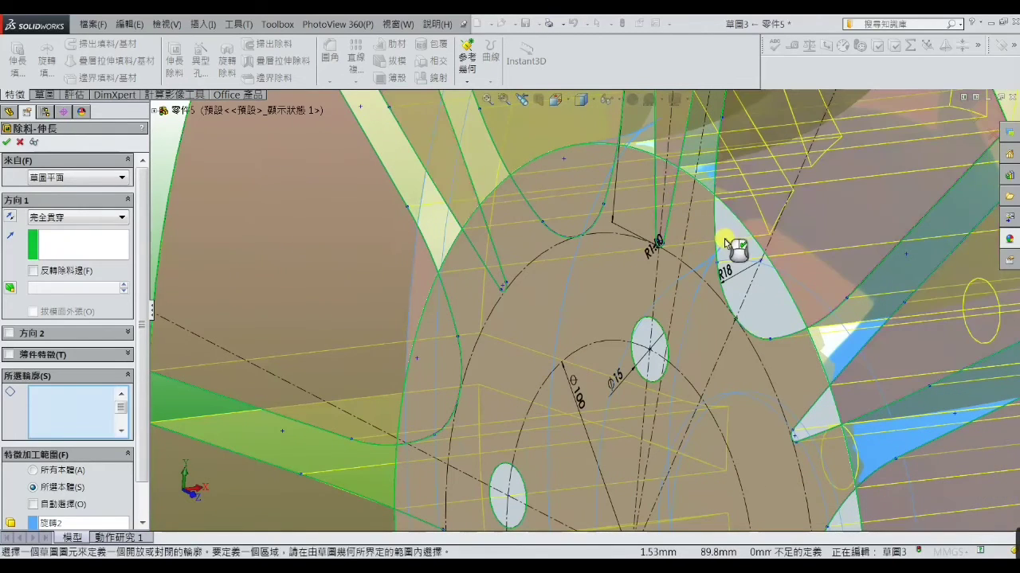
left_click(705, 344)
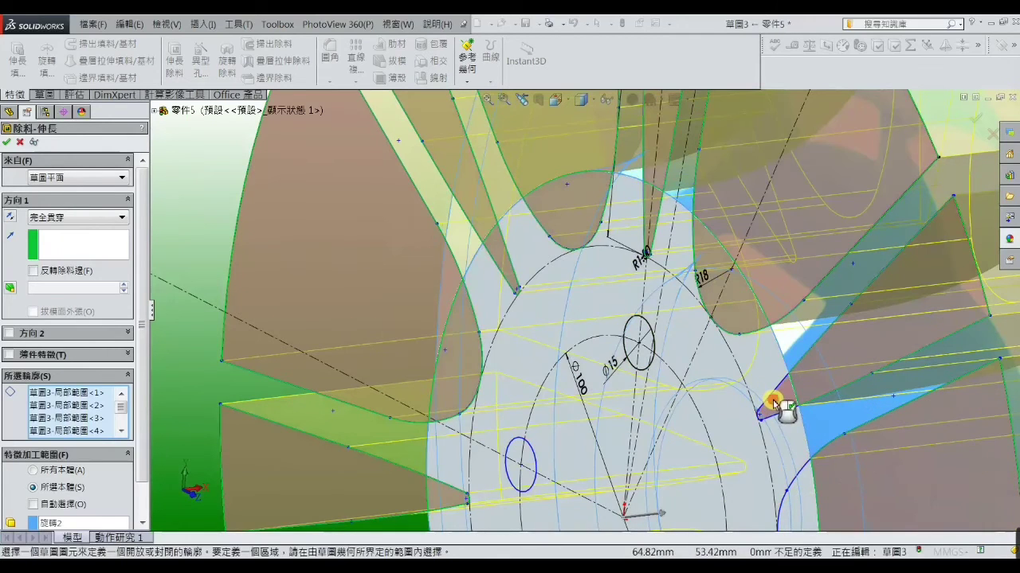
left_click(769, 405)
scroll(773, 405, "up", 2)
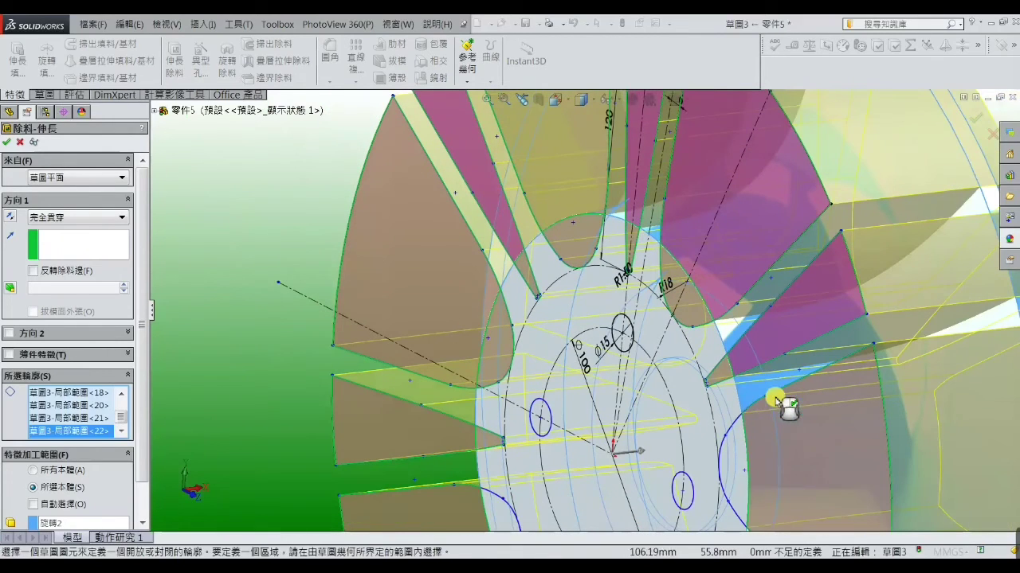
left_click(739, 455)
scroll(771, 444, "up", 1)
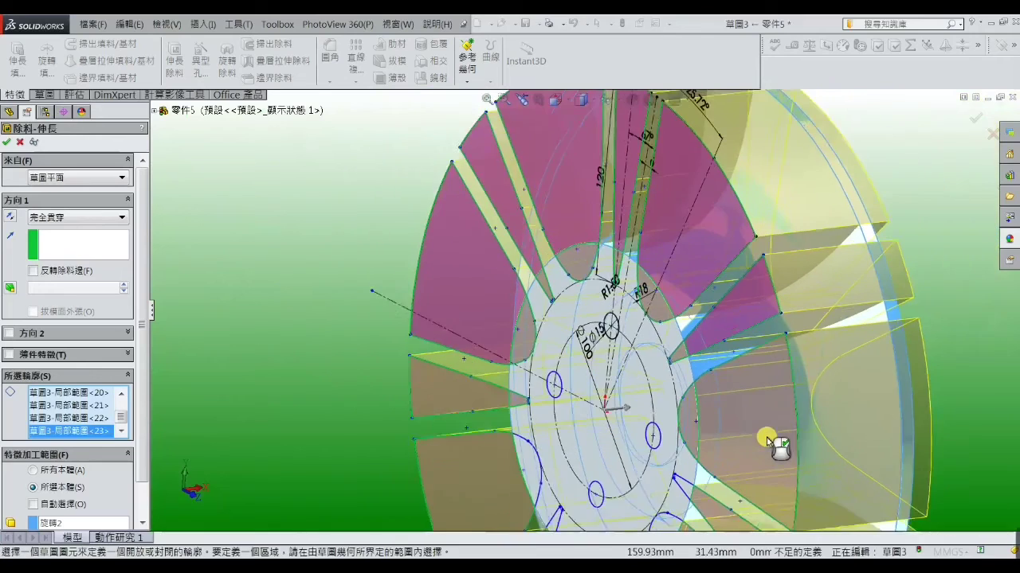
scroll(749, 440, "up", 2)
scroll(661, 446, "down", 5)
left_click(613, 351)
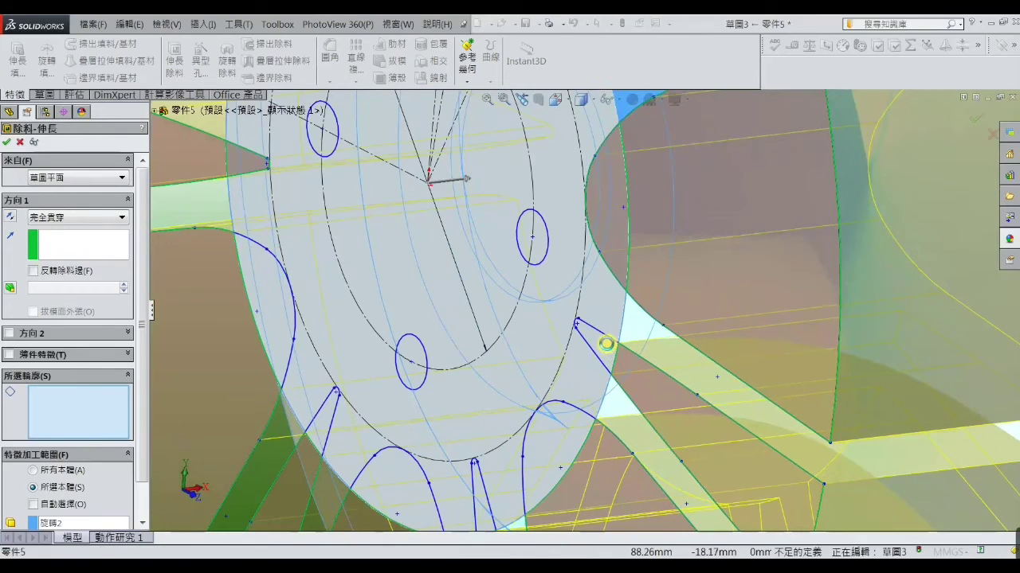
left_click(523, 482)
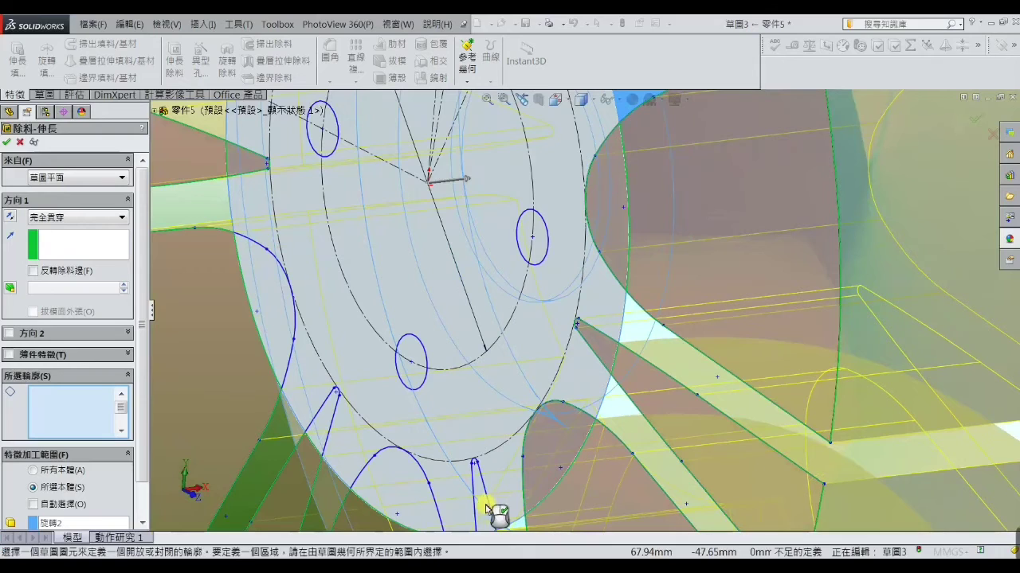
left_click(408, 498)
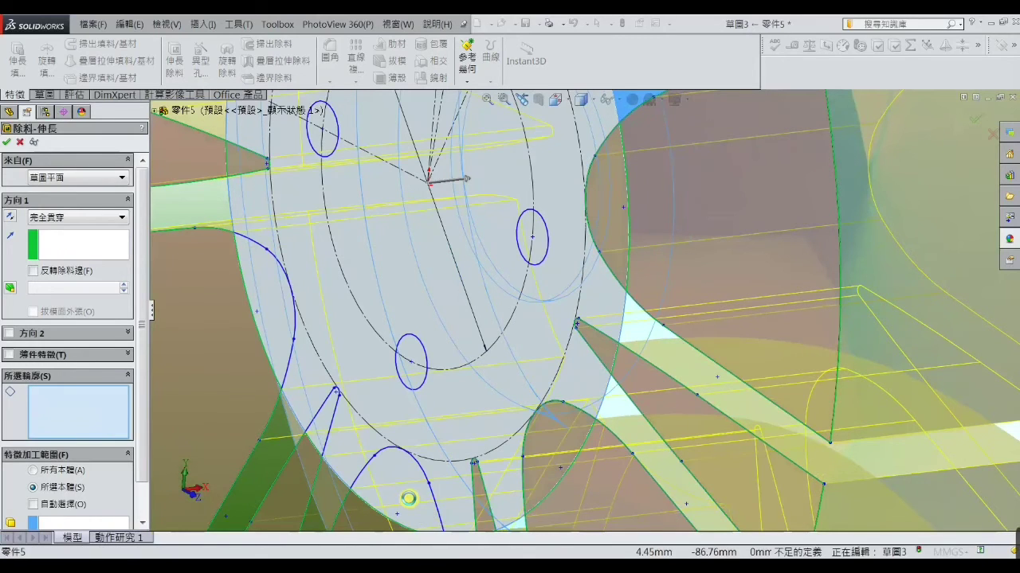
left_click(328, 428)
left_click(270, 318)
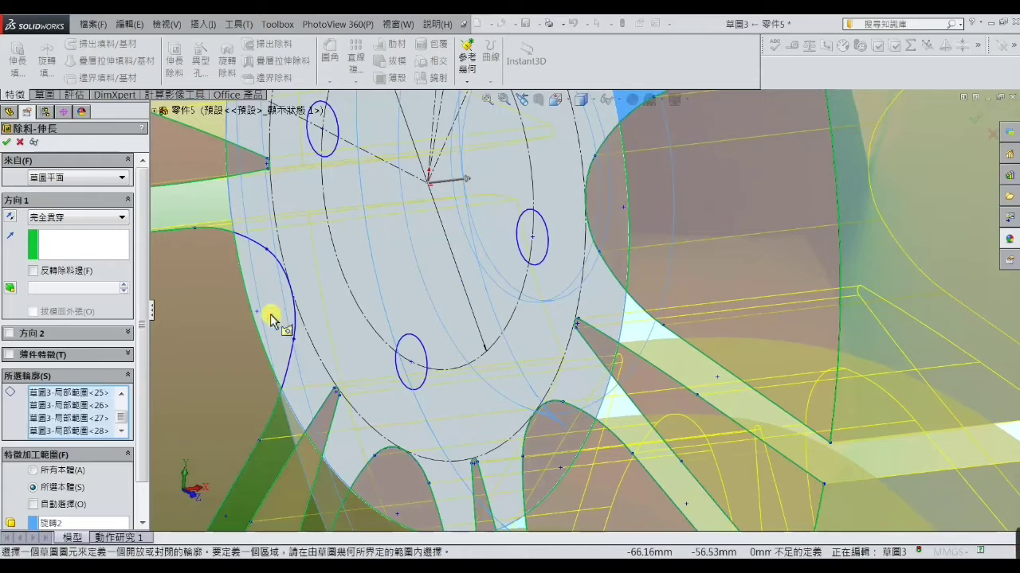
- Add the four Ø15 bolt holes as cut regions
left_click(413, 368)
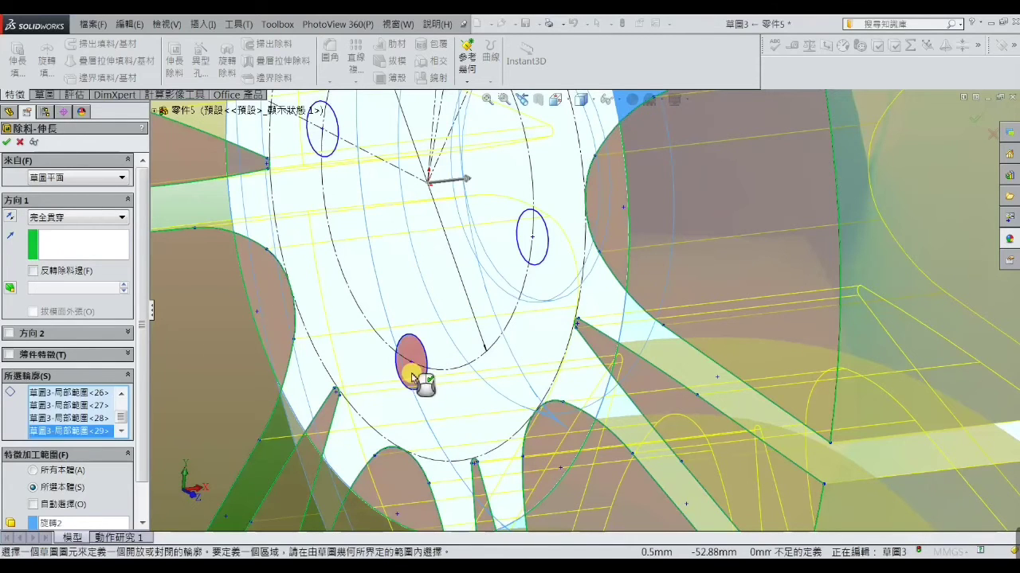
left_click(526, 238)
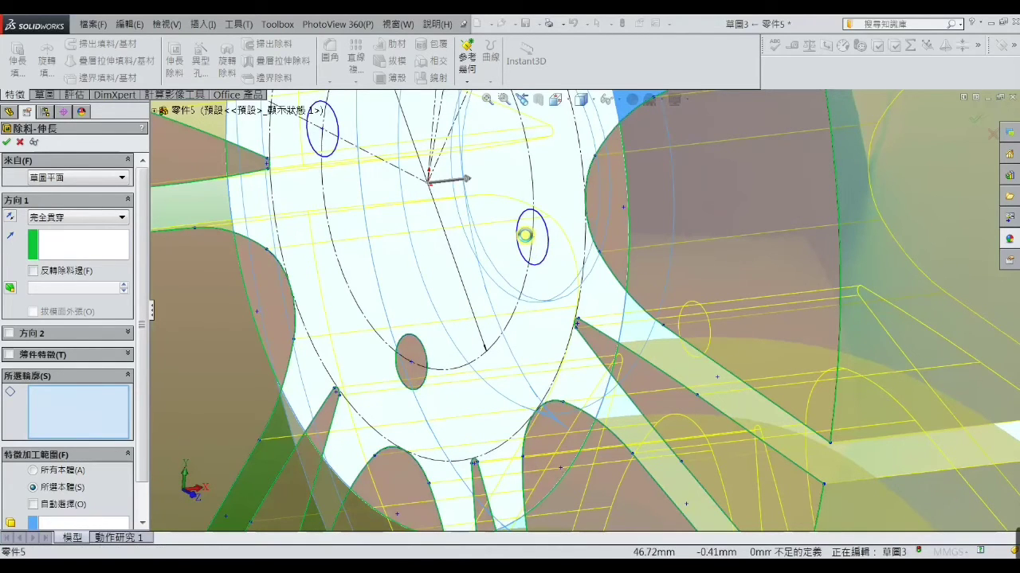
left_click(526, 237)
middle_click_drag(417, 164, 353, 148)
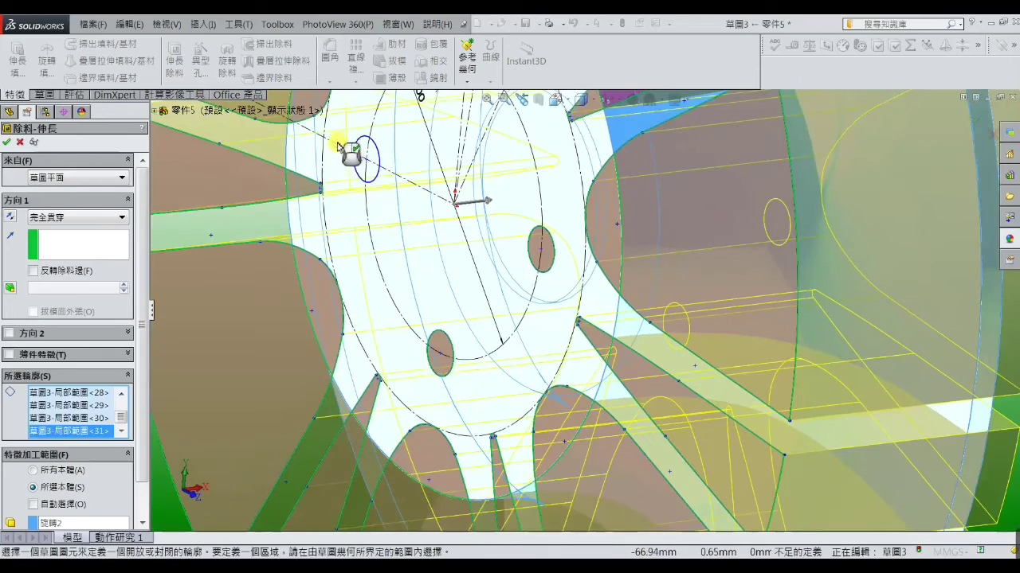
left_click(362, 167)
left_click(362, 167)
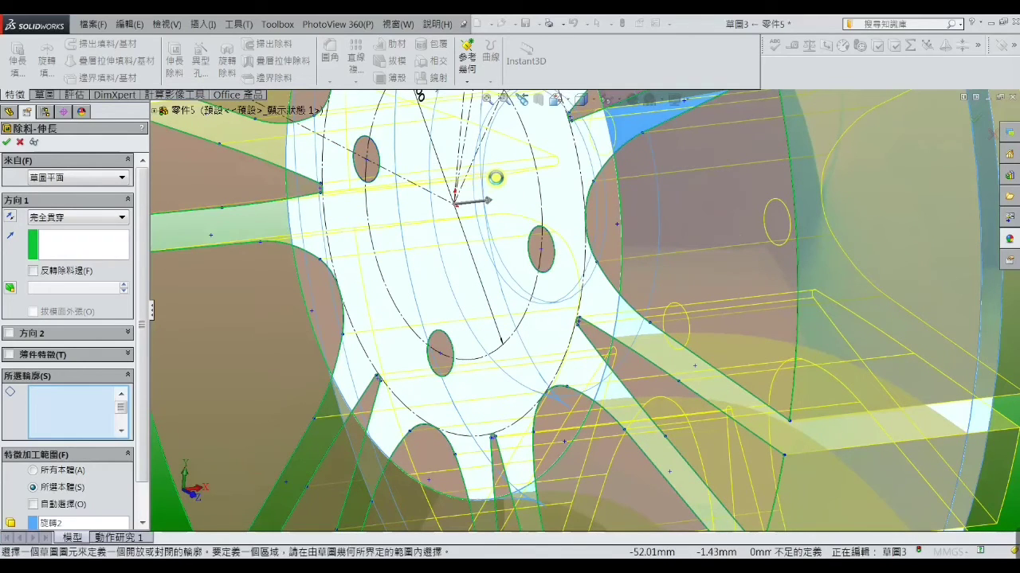
left_click(499, 181)
middle_click_drag(499, 181, 507, 161)
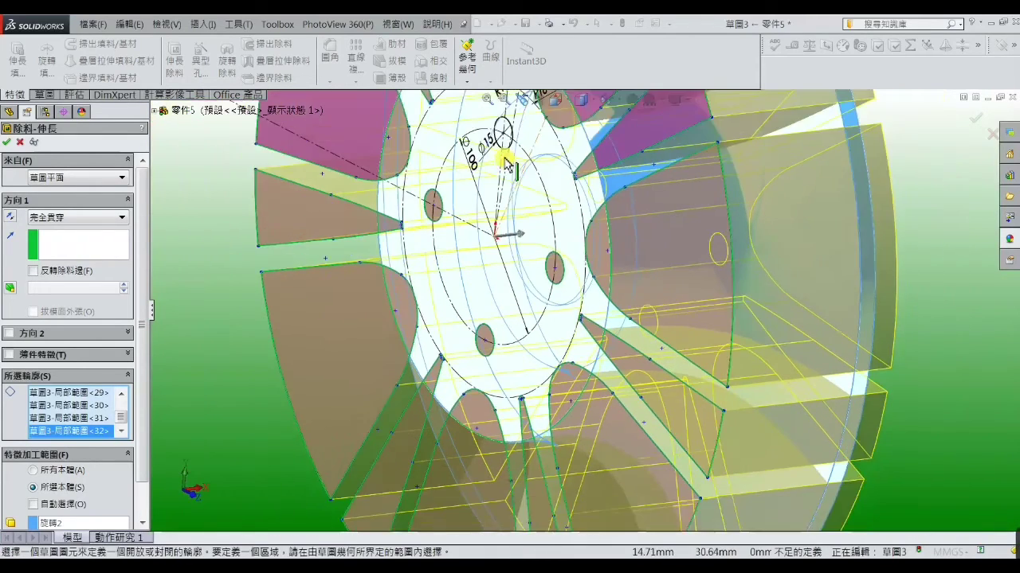
scroll(508, 159, "down", 3)
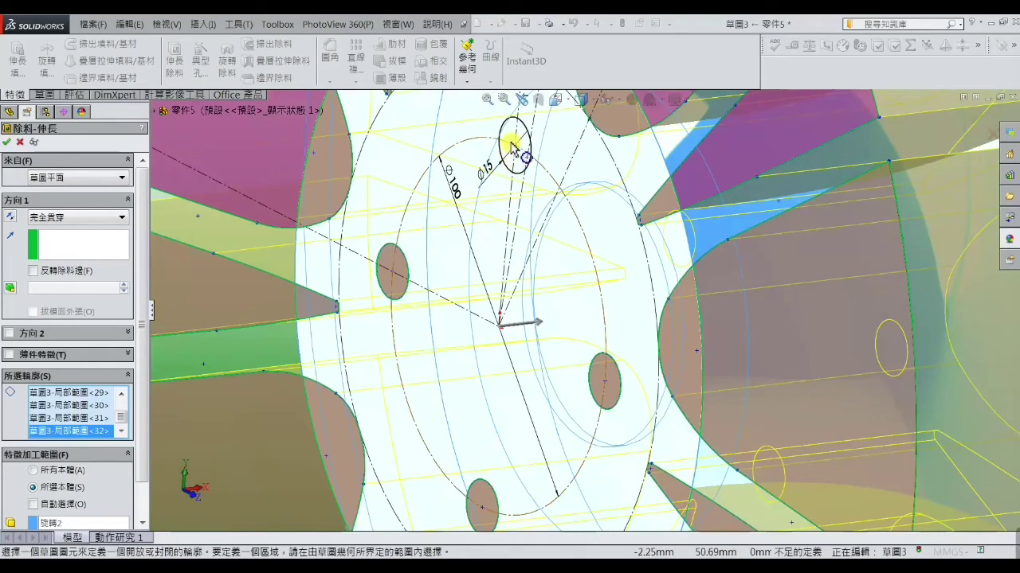
left_click(512, 148)
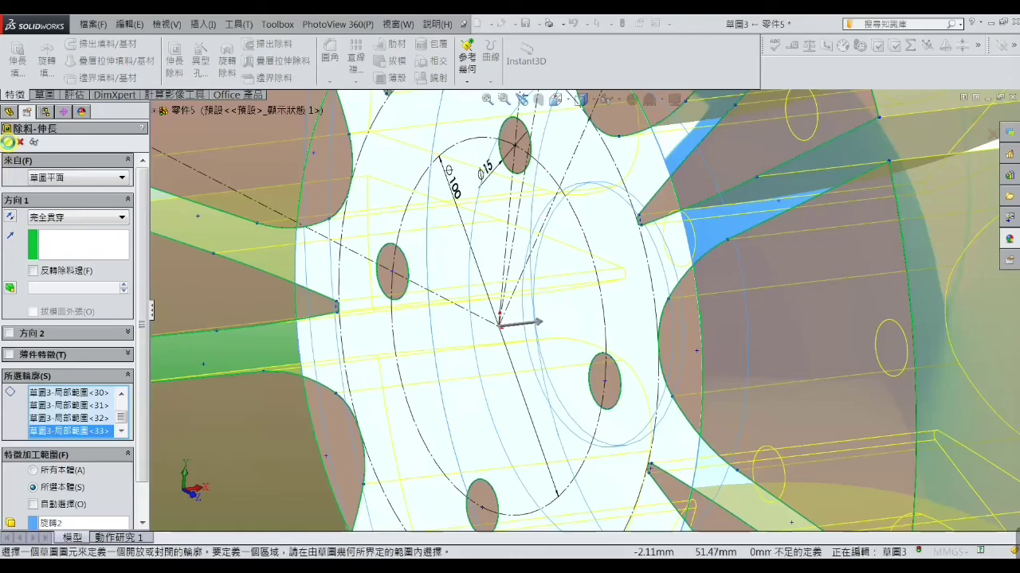
- Apply the Through All extruded cut and view the whole wheel from the front
left_click(8, 142)
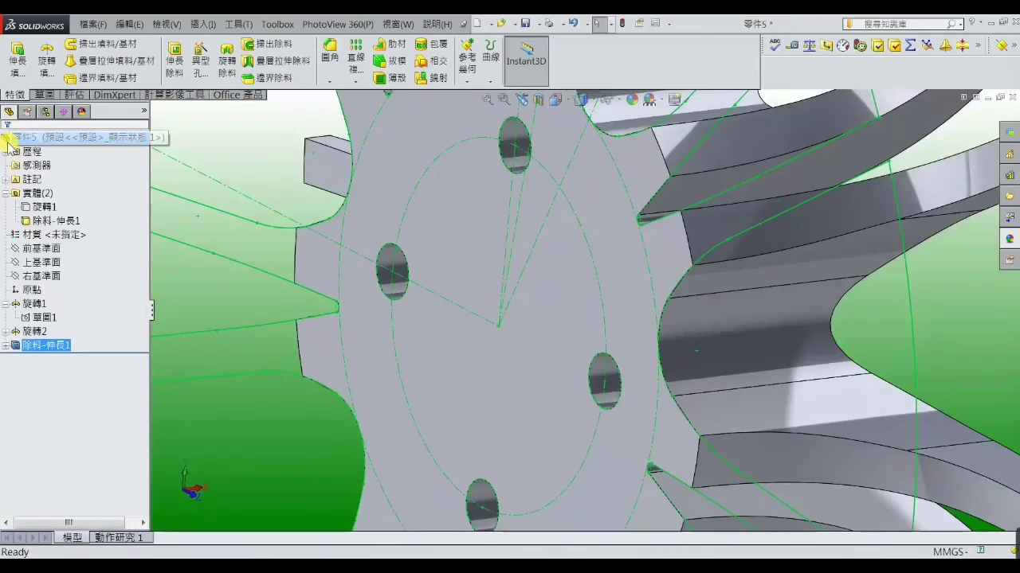
scroll(192, 210, "down", 5)
mouse_move(371, 284)
middle_mouse_down()
mouse_move(311, 291)
mouse_move(391, 262)
mouse_move(412, 292)
mouse_move(180, 273)
mouse_move(226, 291)
middle_mouse_up()
left_click(283, 208)
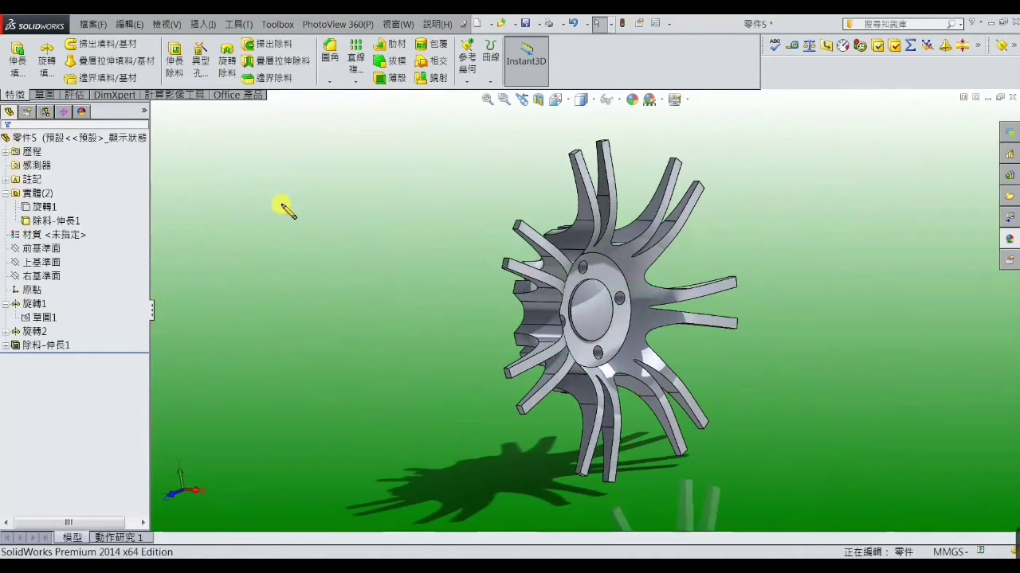
mouse_move(335, 280)
middle_mouse_down()
mouse_move(294, 282)
mouse_move(314, 287)
middle_mouse_up()
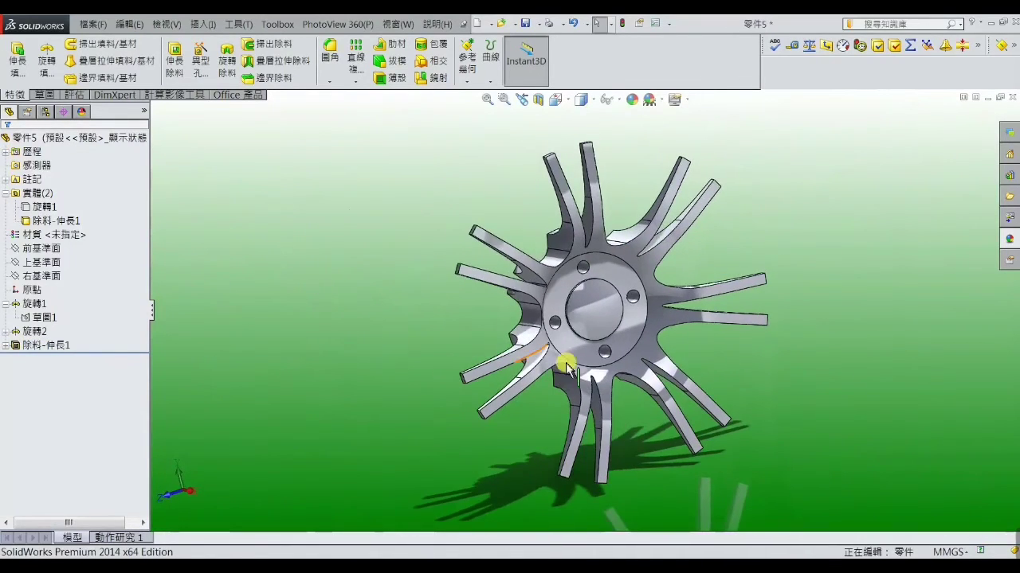
scroll(621, 322, "down", 3)
- Inspect the cut wheel from angled and edge-on views, then start a fillet
left_click(620, 322)
mouse_move(610, 326)
middle_mouse_down()
mouse_move(537, 297)
mouse_move(587, 316)
mouse_move(603, 275)
mouse_move(595, 298)
mouse_move(603, 353)
mouse_move(626, 298)
mouse_move(622, 321)
mouse_move(660, 284)
mouse_move(698, 278)
mouse_move(587, 296)
mouse_move(597, 347)
middle_mouse_up()
key("Escape")
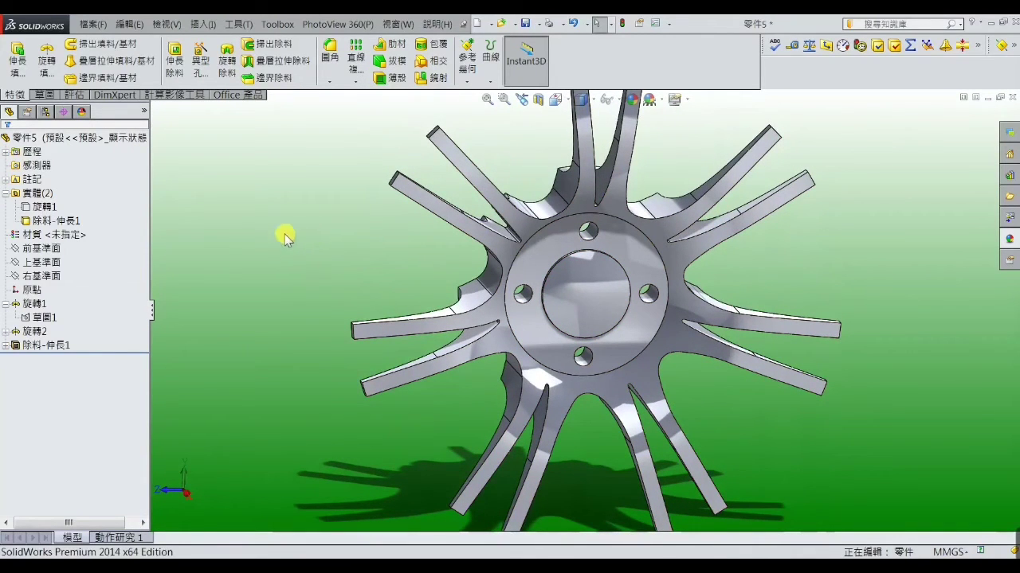
key("f")
mouse_move(300, 249)
middle_mouse_down()
mouse_move(342, 257)
mouse_move(261, 241)
middle_mouse_up()
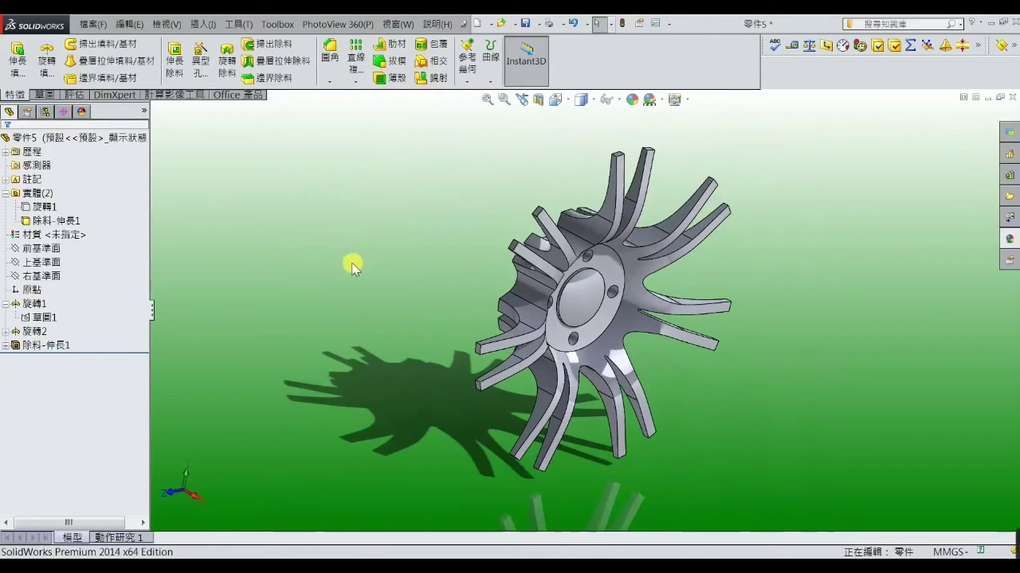
mouse_move(353, 267)
middle_mouse_down()
mouse_move(432, 236)
mouse_move(481, 295)
mouse_move(446, 305)
mouse_move(315, 205)
middle_mouse_up()
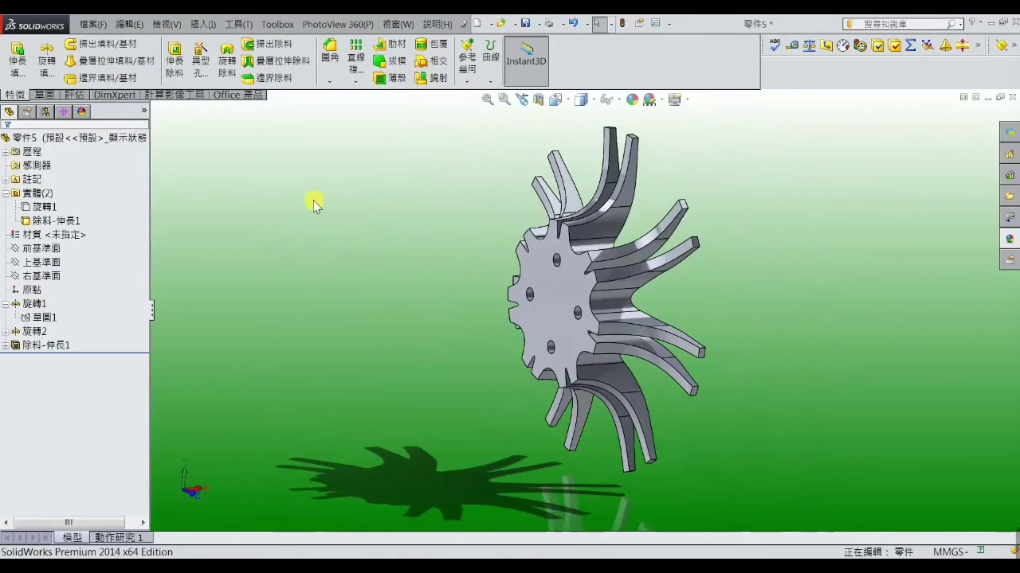
left_click(329, 64)
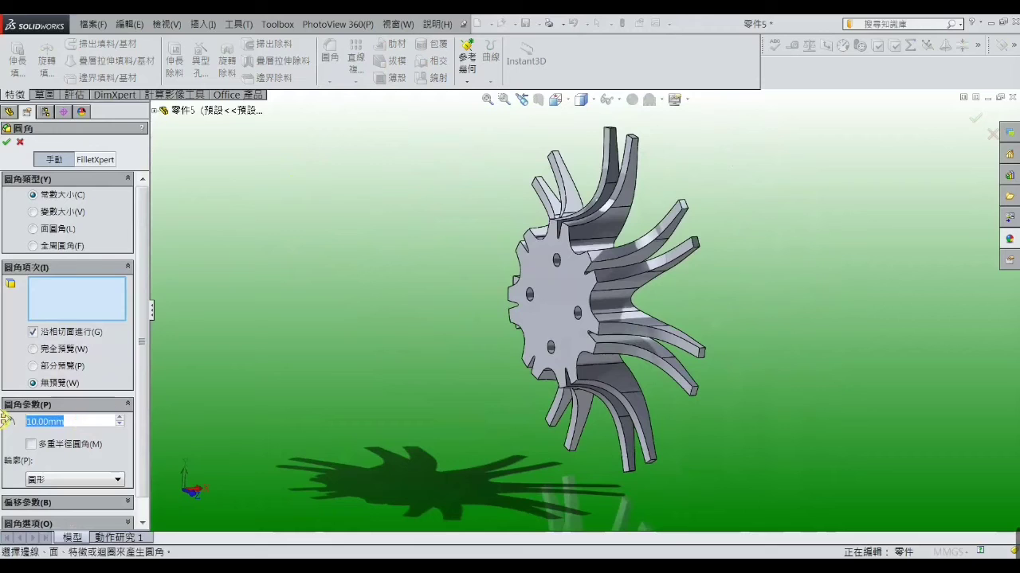
- Set a 2 mm fillet radius and select the upper and right-hand spoke edges in front view
type("2")
key("Return")
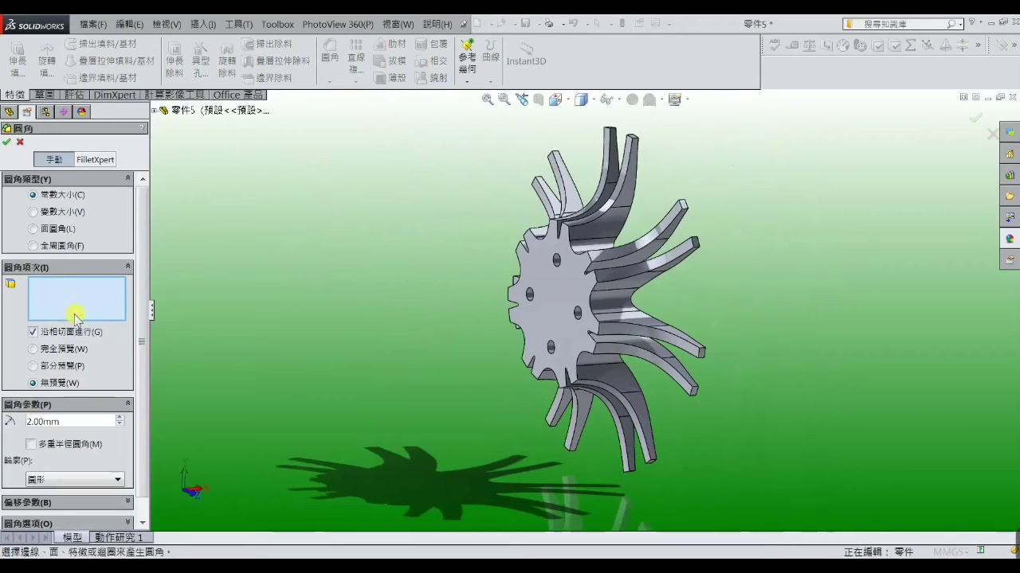
key("ctrl+1")
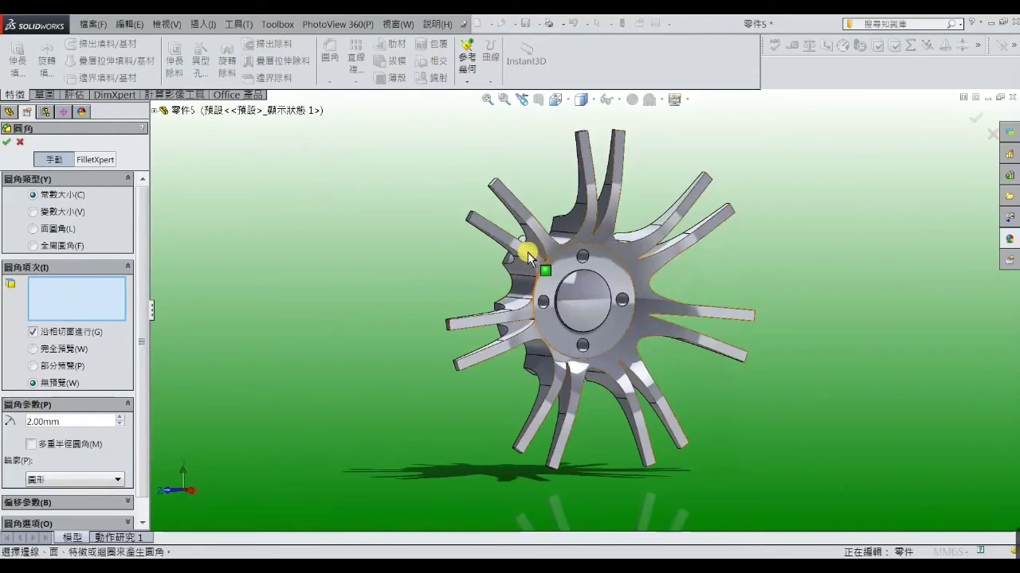
scroll(523, 266, "down", 3)
left_click(509, 255)
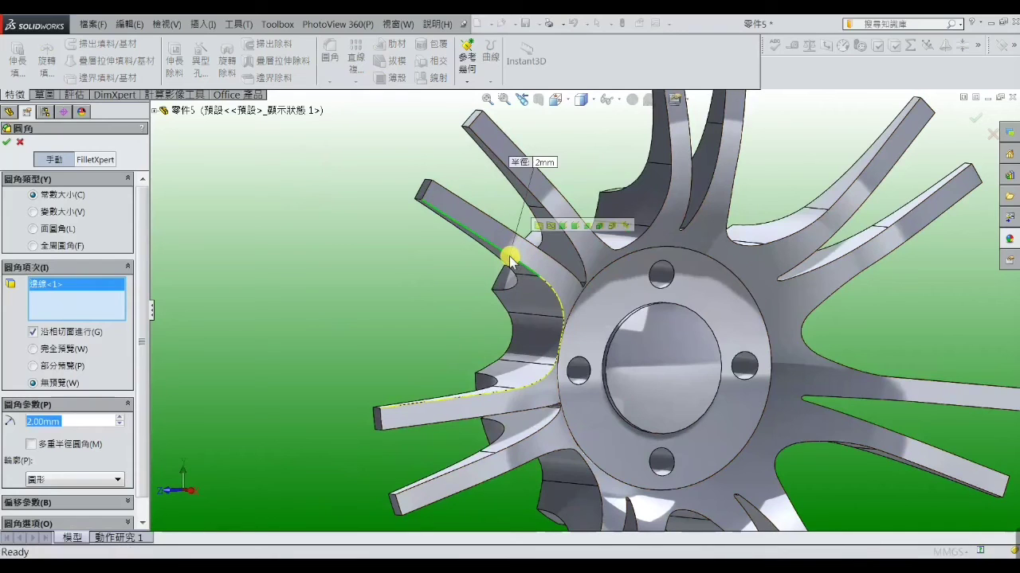
left_click(541, 208)
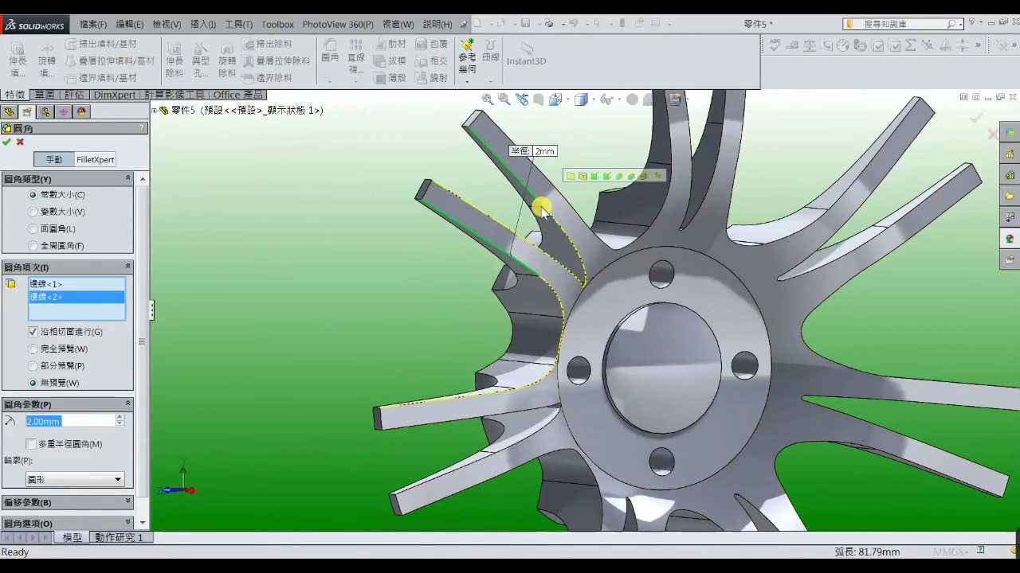
left_click(671, 139)
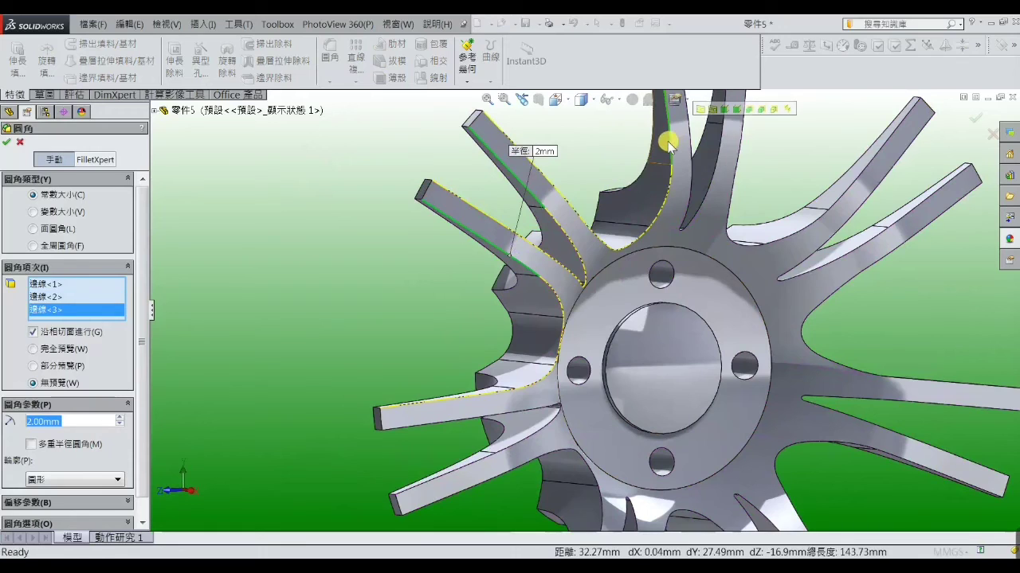
left_click(722, 137)
left_click(775, 243)
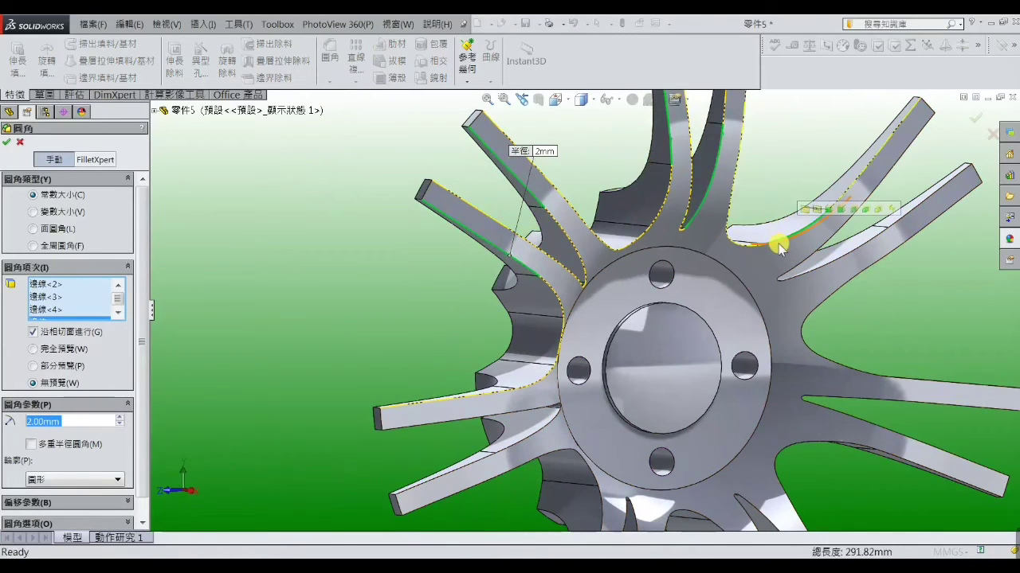
left_click(787, 276)
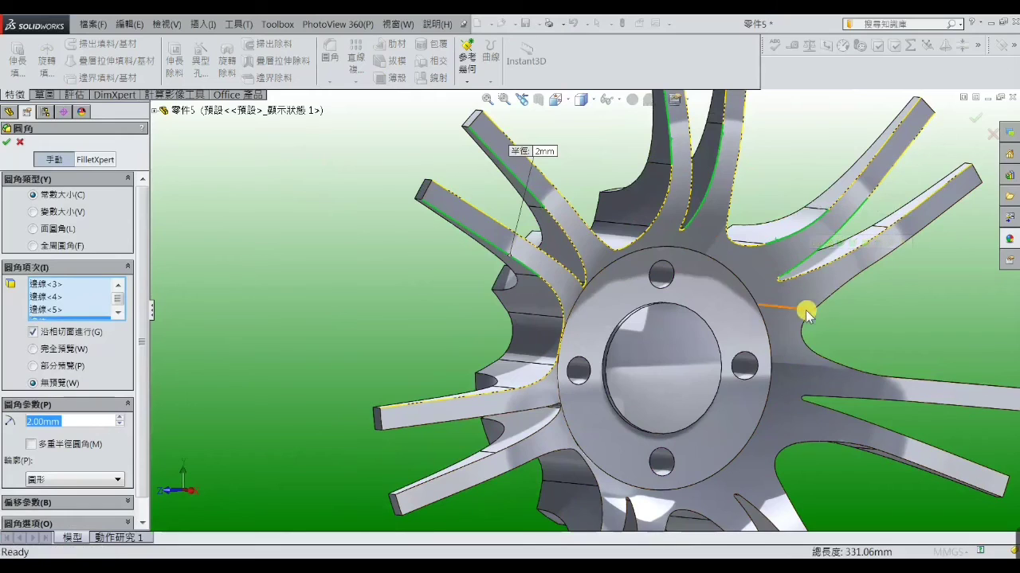
left_click(810, 316)
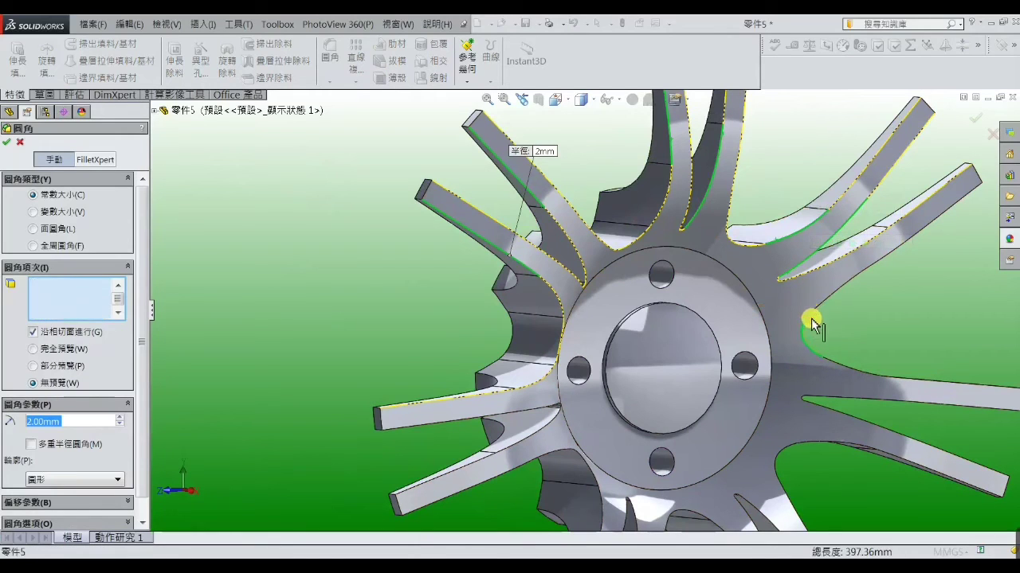
- Add the lower spoke edges and the central hole edge, then apply the 2 mm fillet
left_click(811, 398)
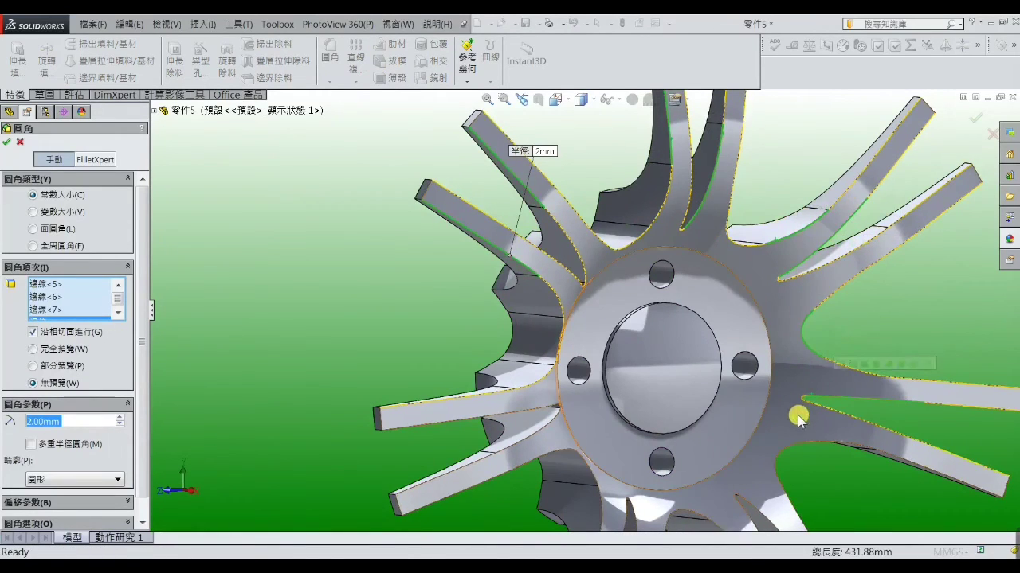
middle_click_drag(802, 446, 800, 470)
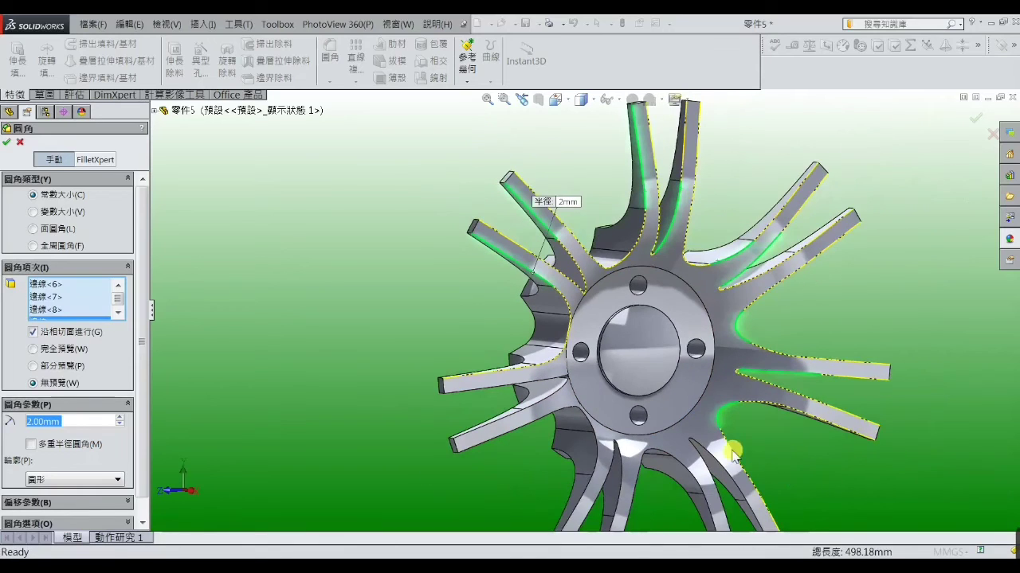
left_click(704, 447)
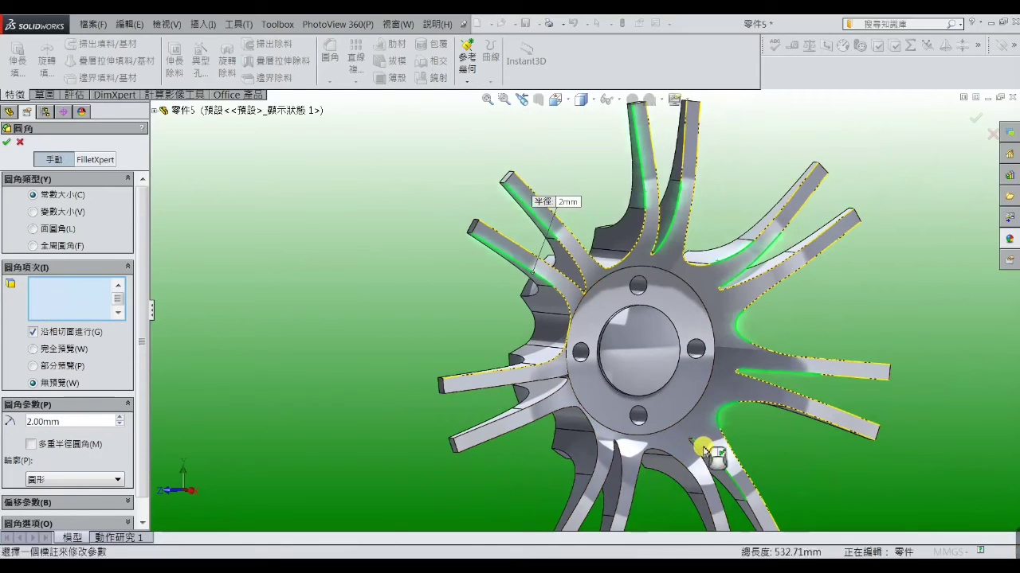
left_click(662, 455)
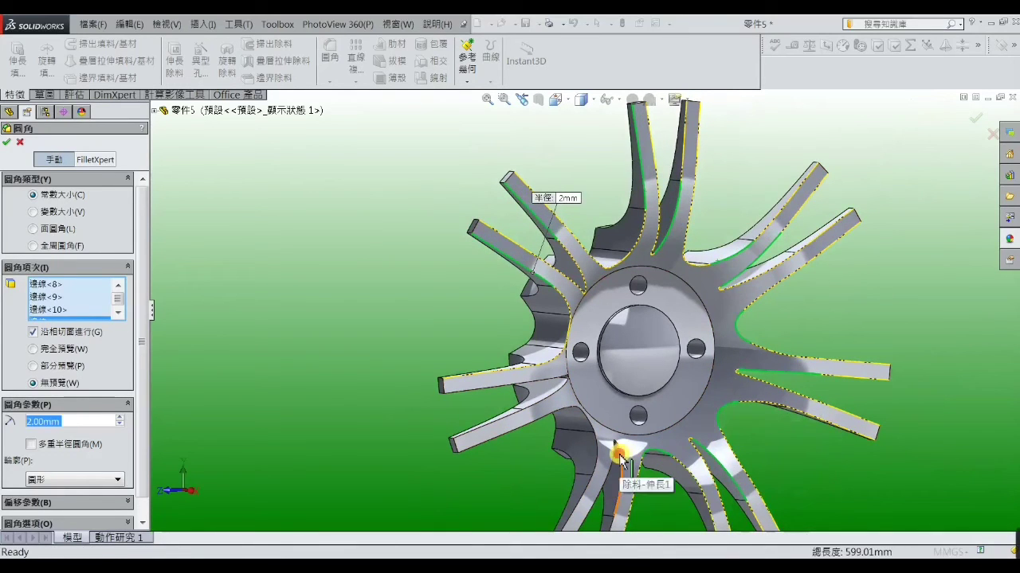
left_click(572, 410)
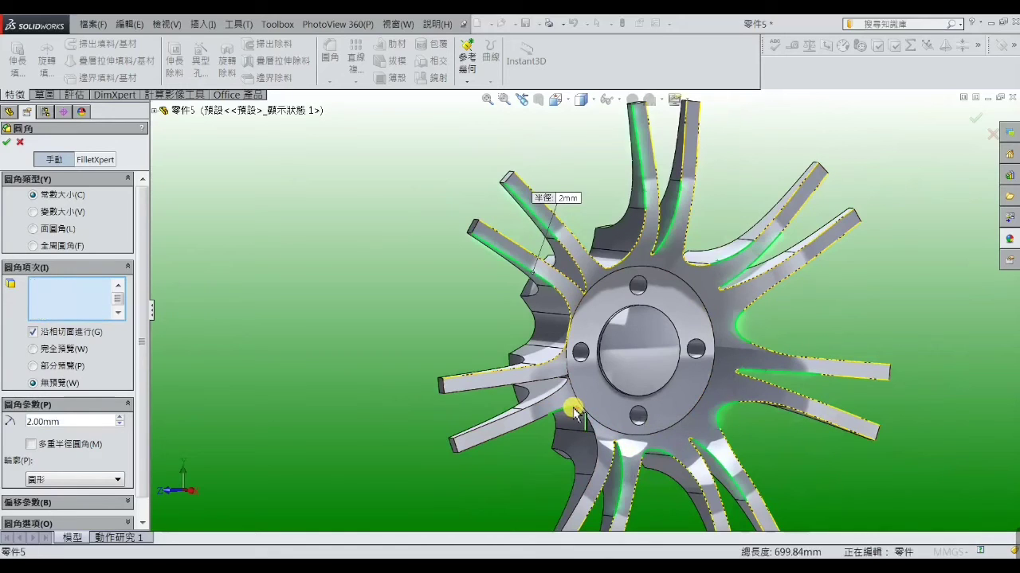
left_click(497, 421)
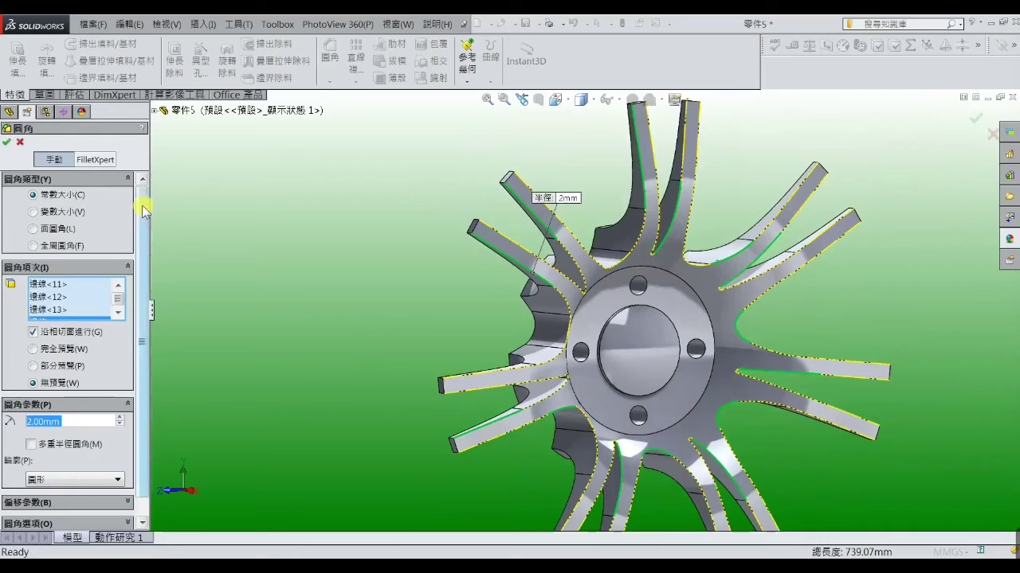
left_click(631, 313)
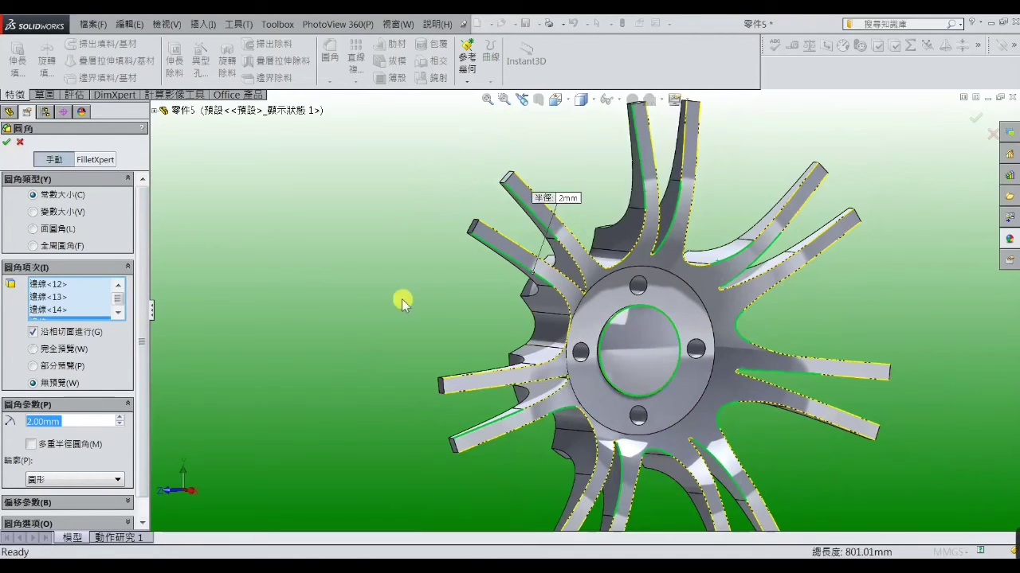
left_click(8, 141)
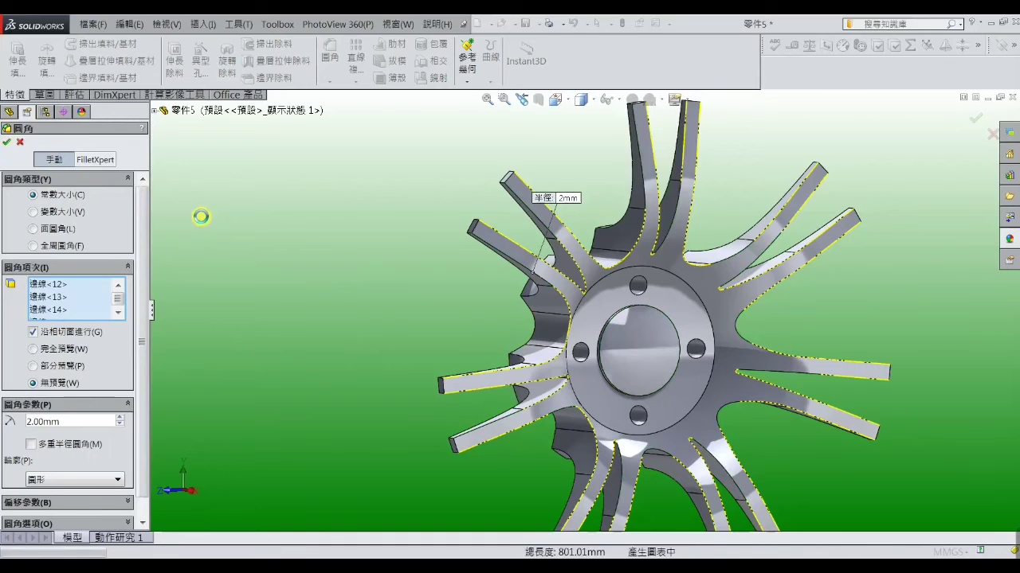
mouse_move(201, 217)
middle_mouse_down()
mouse_move(263, 301)
mouse_move(271, 239)
mouse_move(257, 289)
mouse_move(348, 321)
mouse_move(421, 325)
mouse_move(518, 291)
mouse_move(508, 303)
middle_mouse_up()
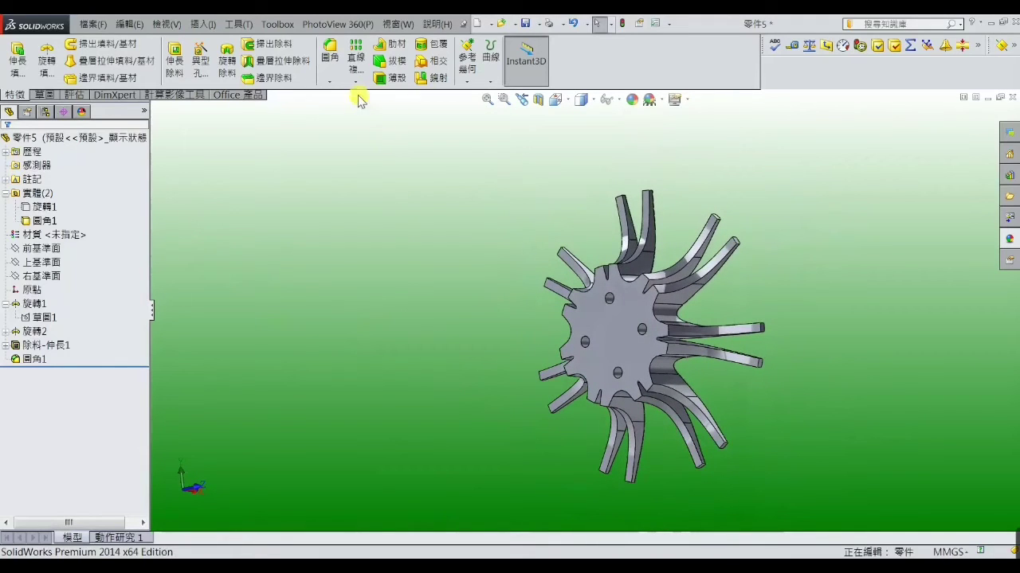
- Start a chamfer with a 3 mm distance at 45°
left_click(333, 82)
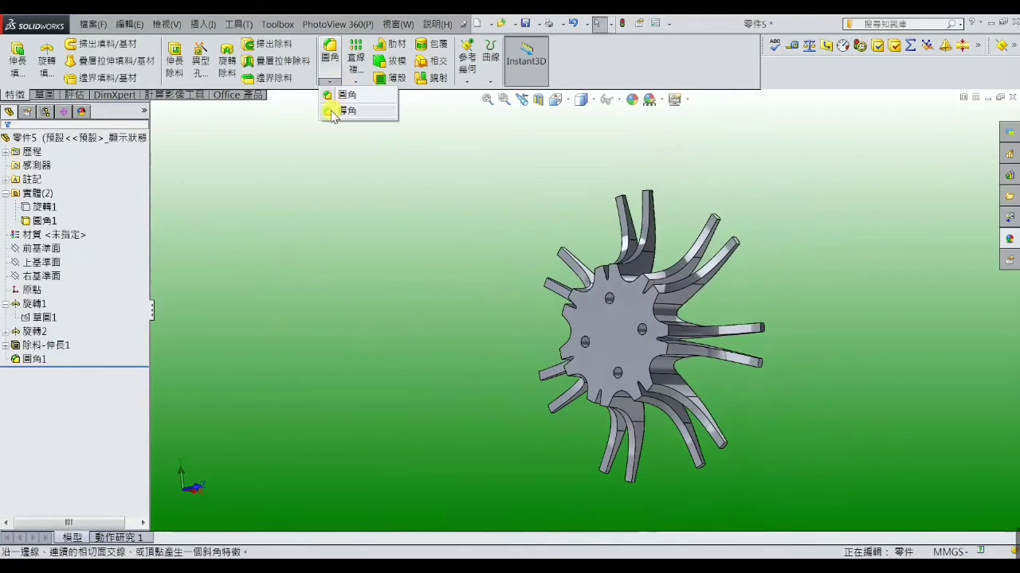
left_click(343, 111)
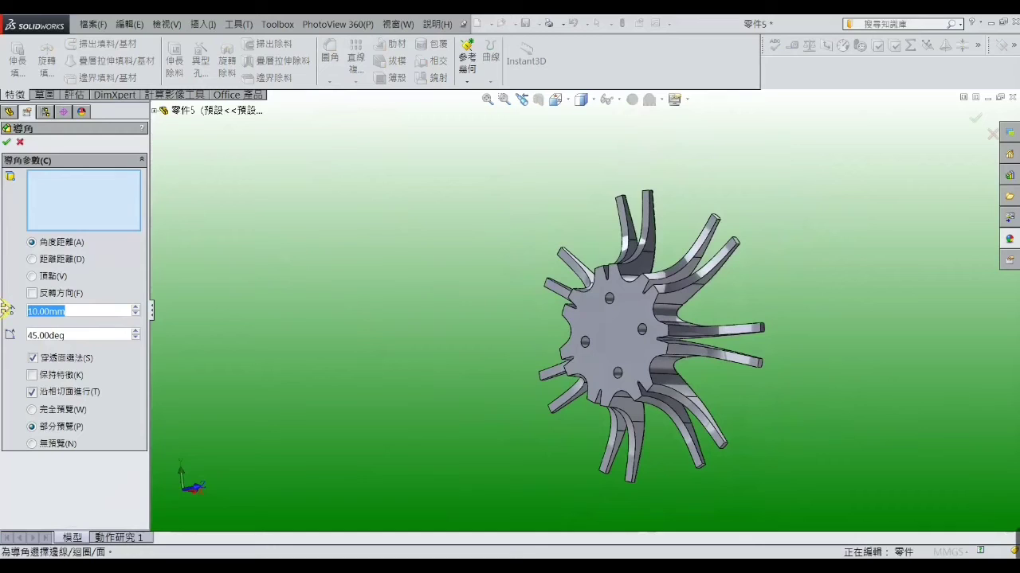
type("3")
key("Return")
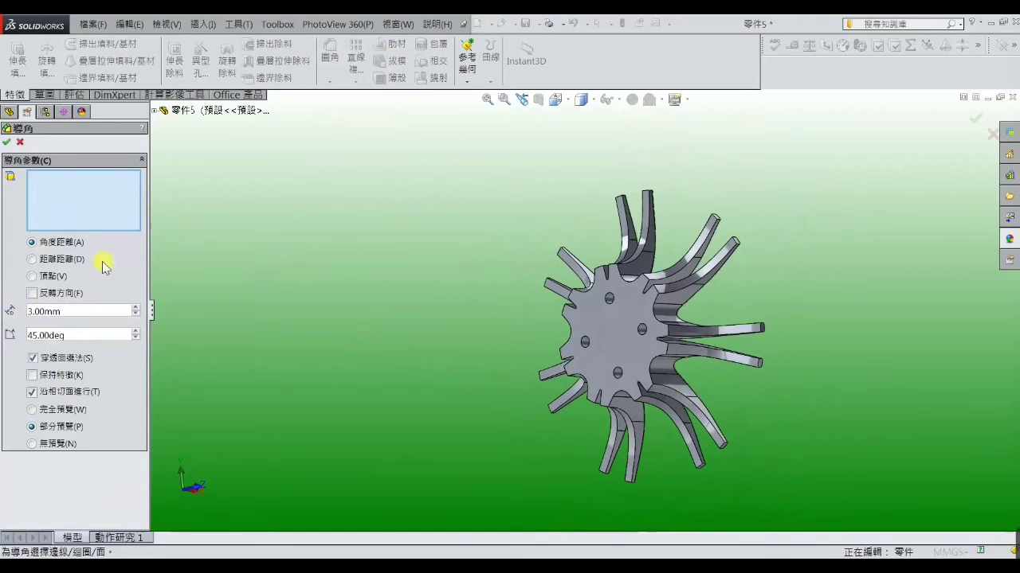
scroll(642, 324, "down", 3)
- Chamfer the four bolt-hole edges and orbit to inspect the beveled holes
left_click(592, 285)
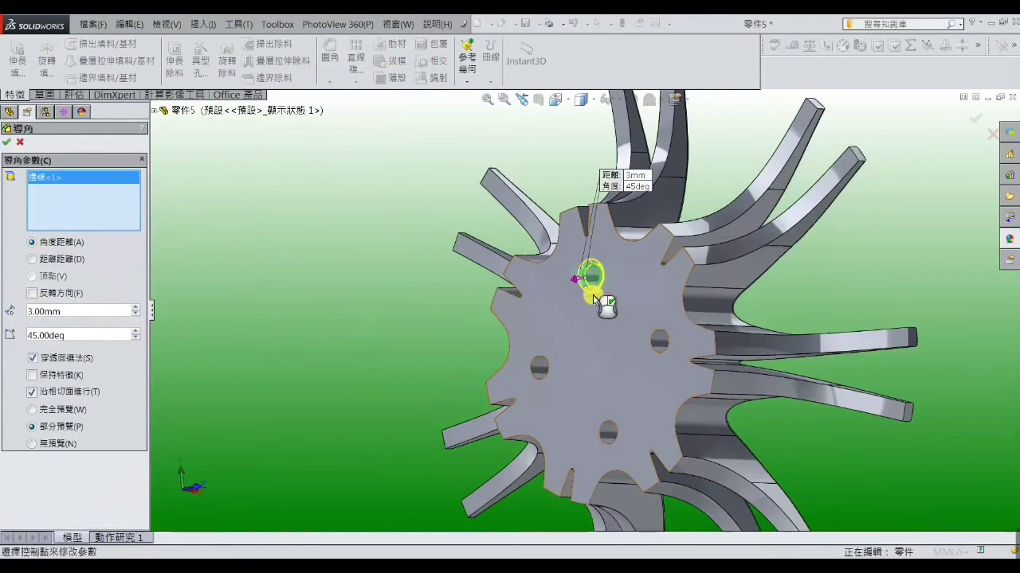
left_click(554, 364)
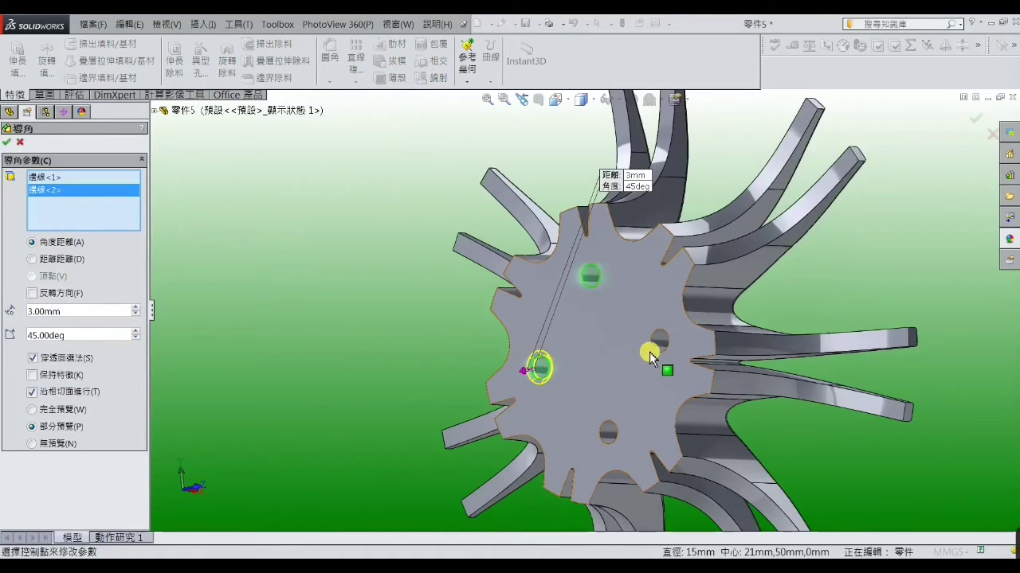
left_click(655, 343)
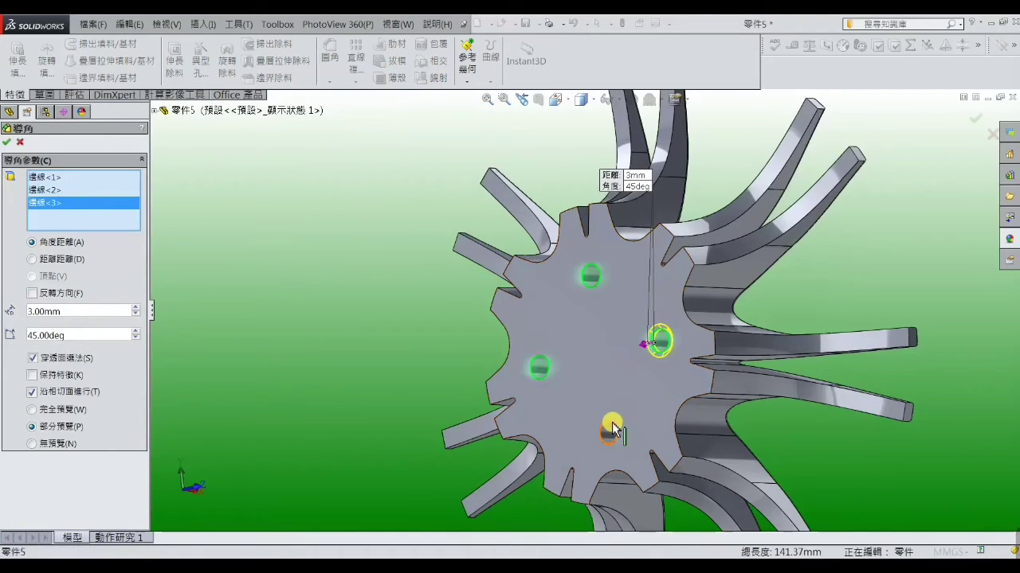
left_click(611, 426)
left_click(7, 143)
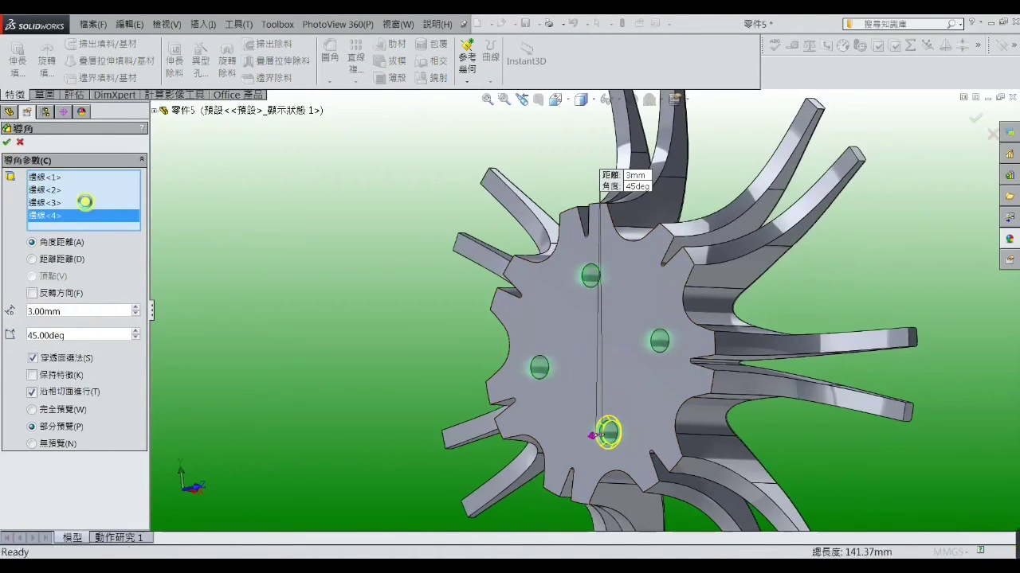
scroll(375, 311, "up", 5)
mouse_move(449, 337)
middle_mouse_down()
mouse_move(486, 359)
mouse_move(340, 346)
mouse_move(329, 383)
middle_mouse_up()
scroll(630, 336, "down", 5)
mouse_move(603, 353)
middle_mouse_down()
mouse_move(549, 334)
mouse_move(602, 328)
mouse_move(585, 374)
mouse_move(587, 325)
mouse_move(607, 311)
mouse_move(584, 319)
mouse_move(590, 348)
mouse_move(619, 333)
mouse_move(573, 337)
mouse_move(596, 358)
mouse_move(610, 347)
middle_mouse_up()
- Show the hidden rim body 旋轉1 again and open a new sketch on the wheel face
scroll(611, 345, "up", 5)
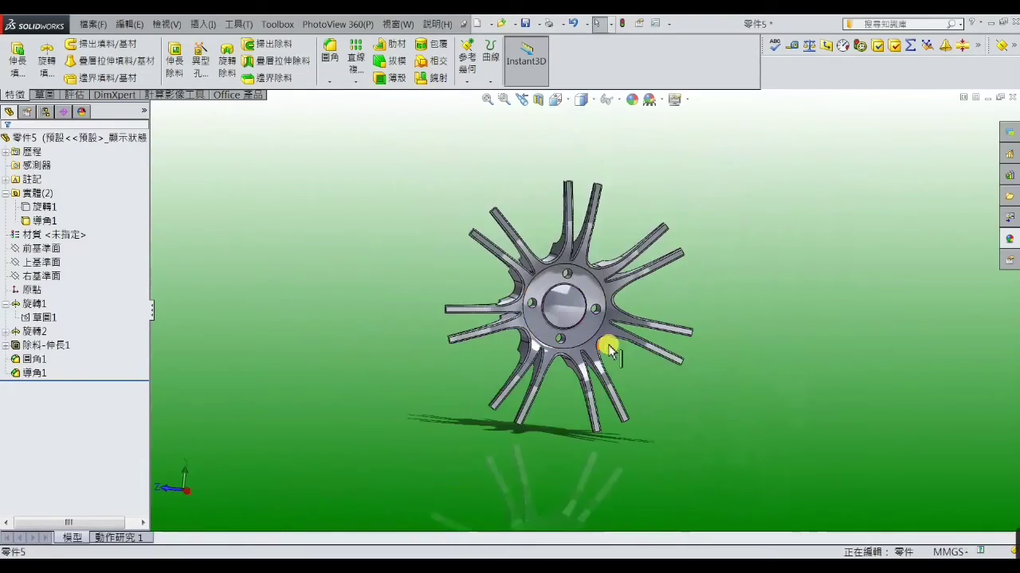
scroll(596, 319, "down", 4)
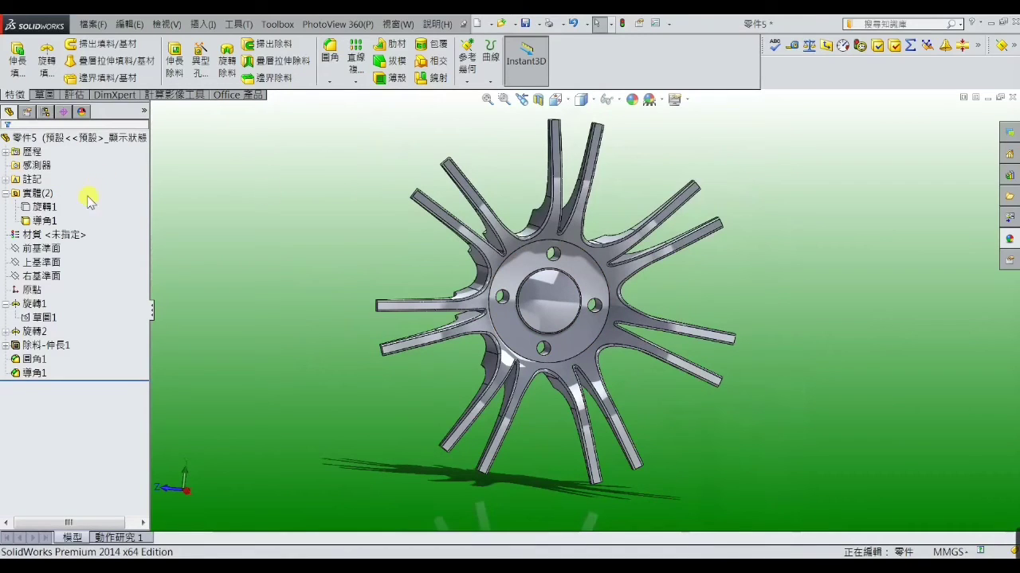
left_click(48, 207)
left_click(58, 189)
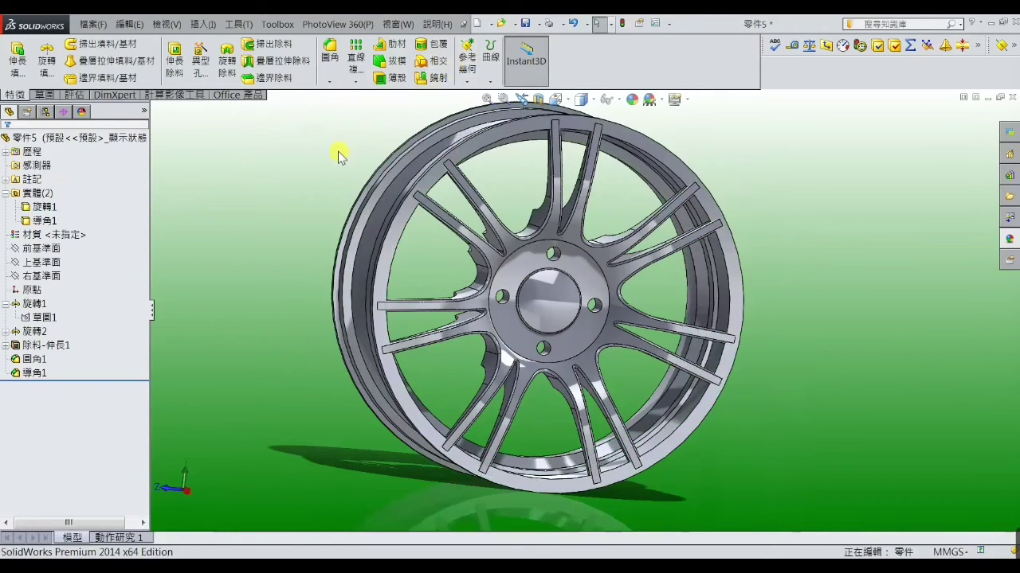
left_click(469, 152)
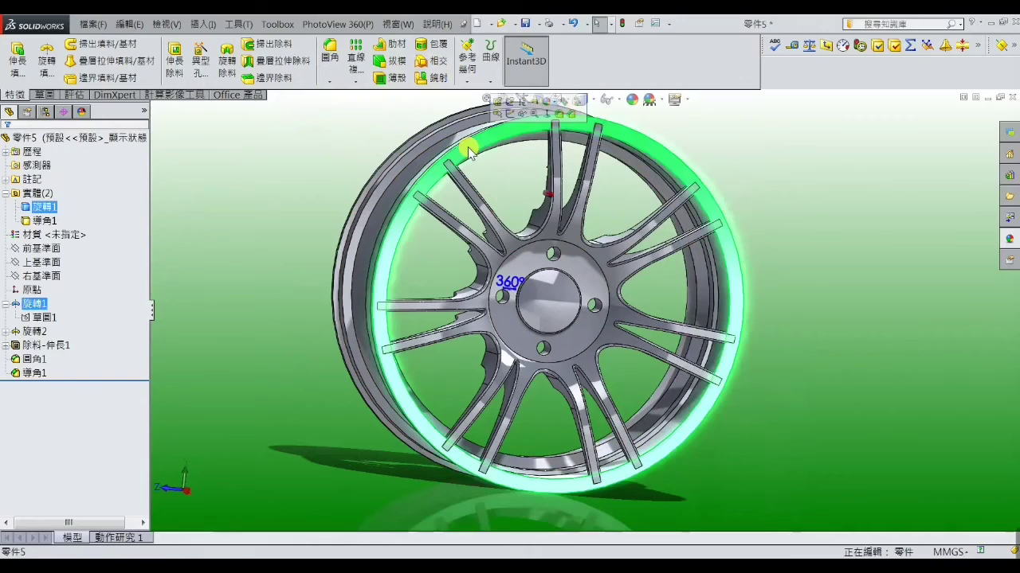
left_click(526, 101)
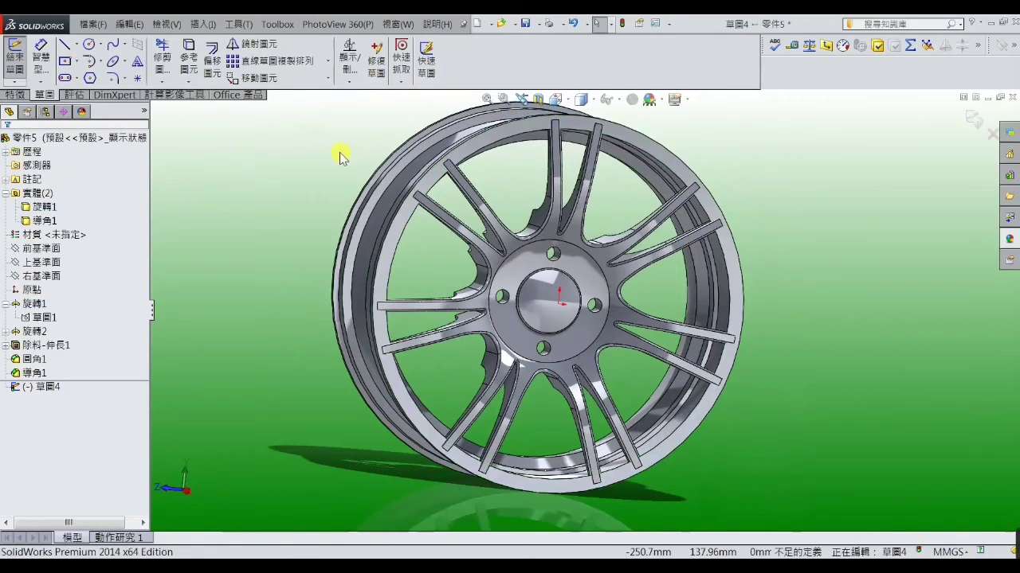
- Face the wheel normal and draw a vertical construction line from the hub centre to the upper bolt hole
key("f")
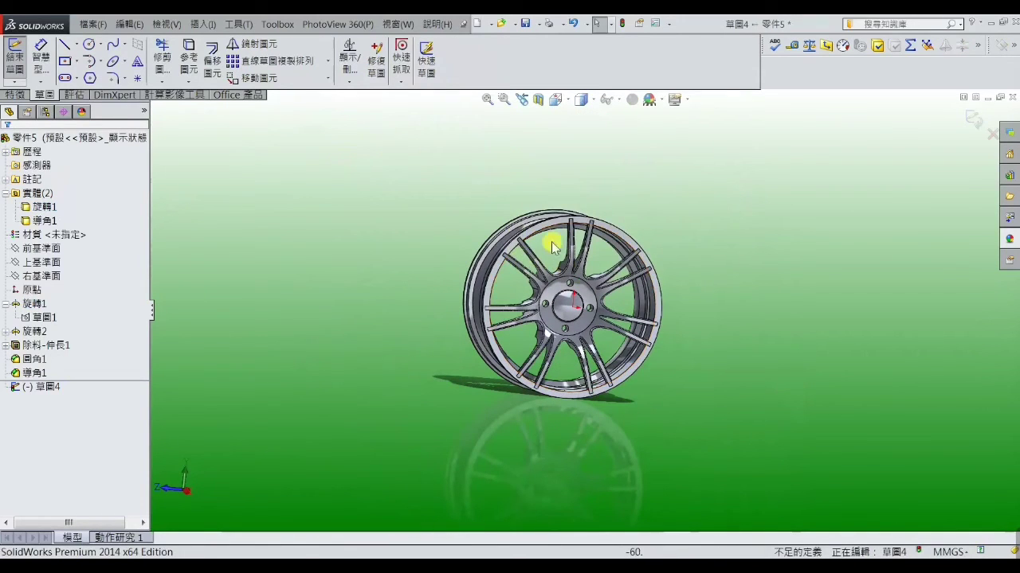
left_click(566, 102)
left_click(632, 171)
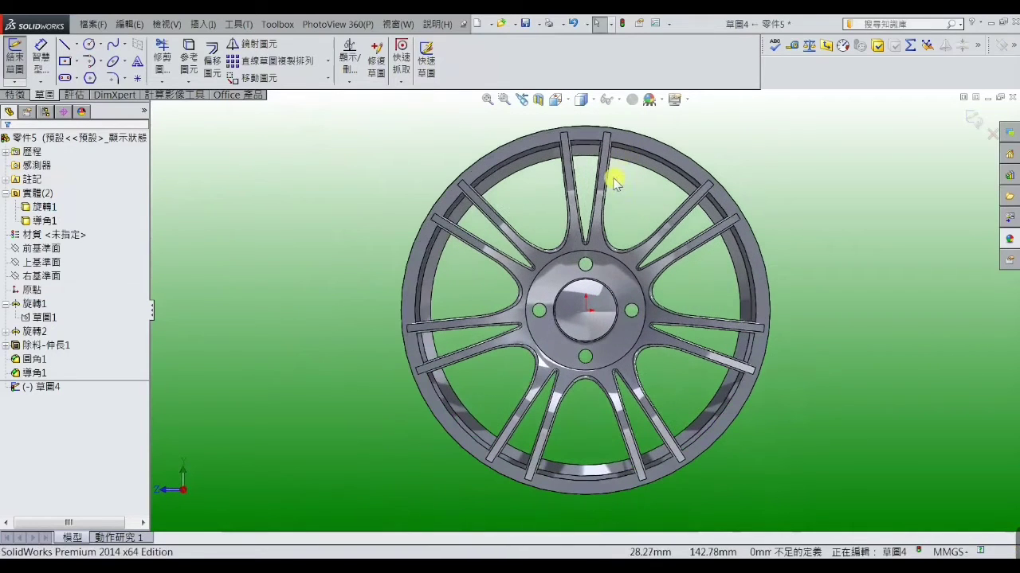
left_click(64, 45)
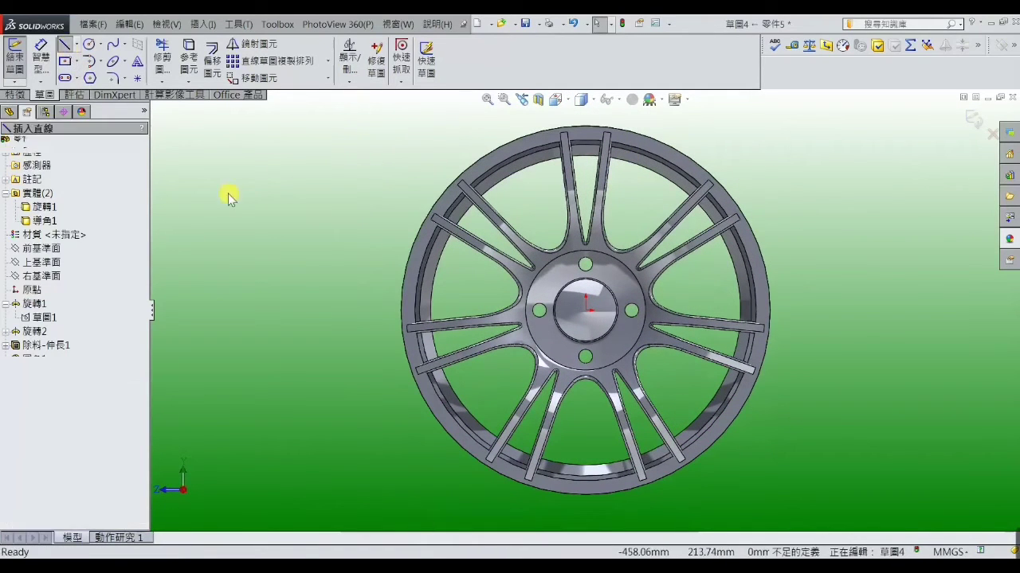
scroll(609, 311, "down", 2)
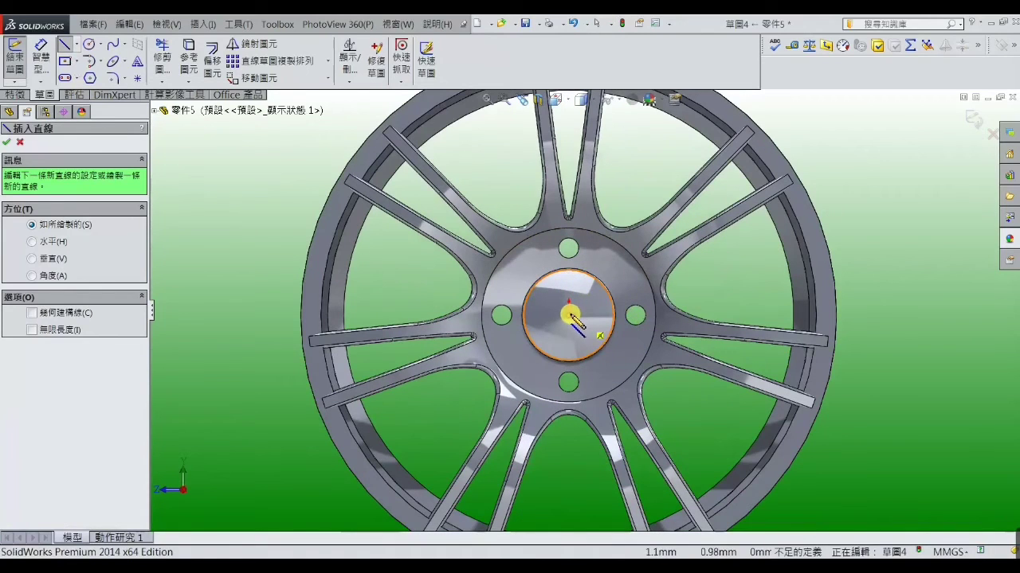
left_click(569, 314)
left_click(569, 249)
right_click(569, 249)
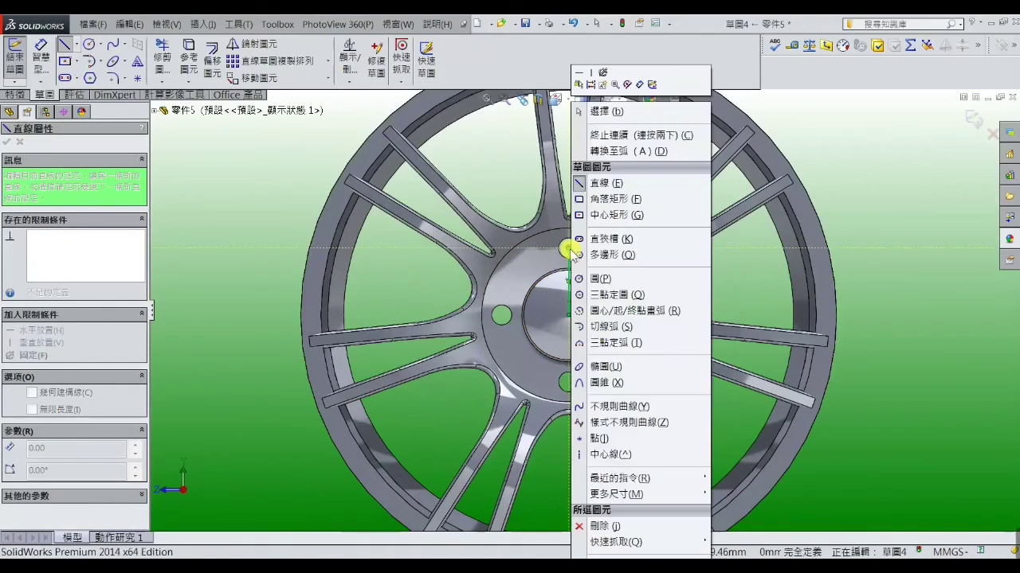
left_click(596, 114)
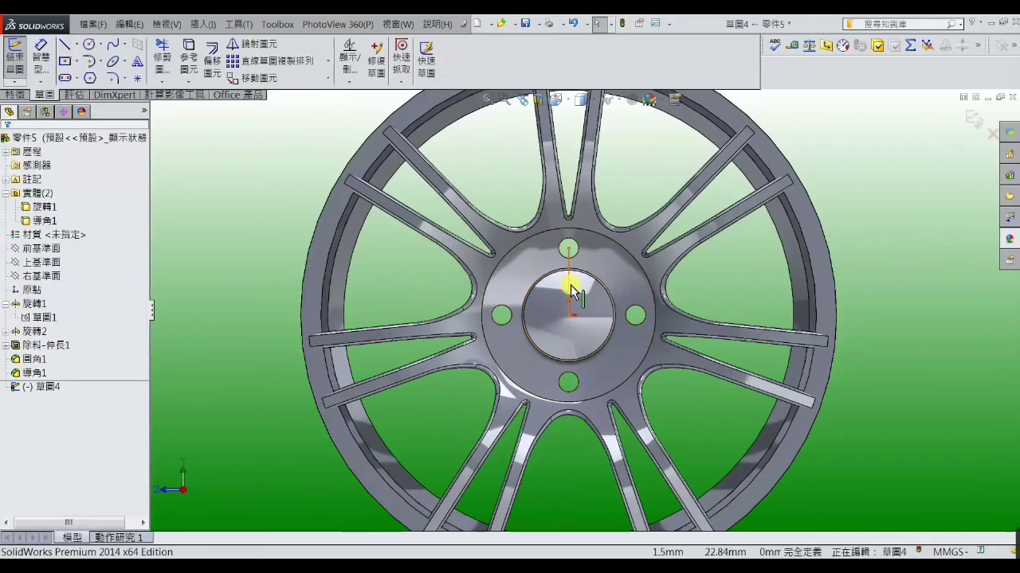
left_click(569, 285)
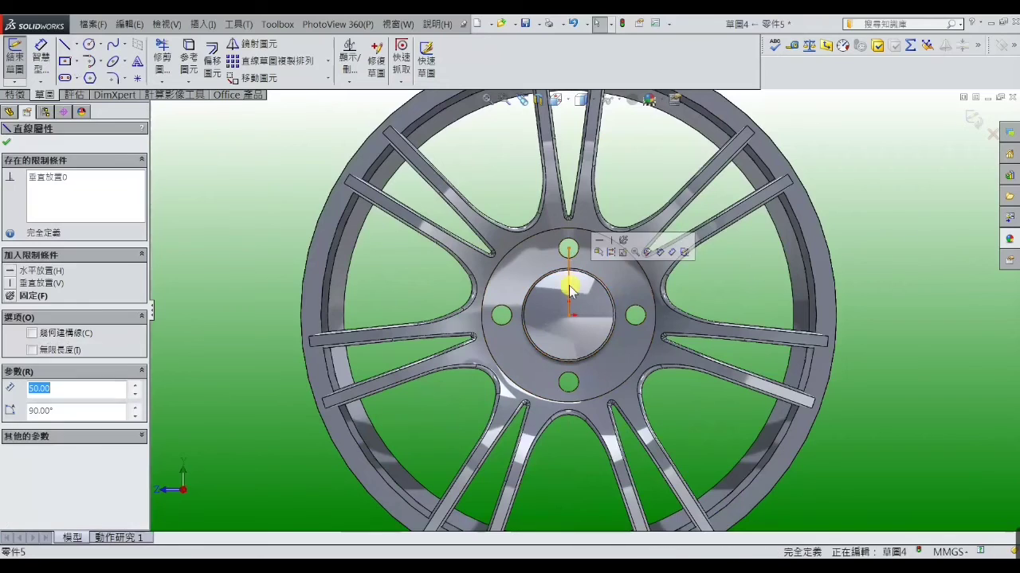
left_click(33, 335)
left_click(163, 291)
- Draw a circle at the line's top end around the bolt hole and dimension it Ø24
key("f")
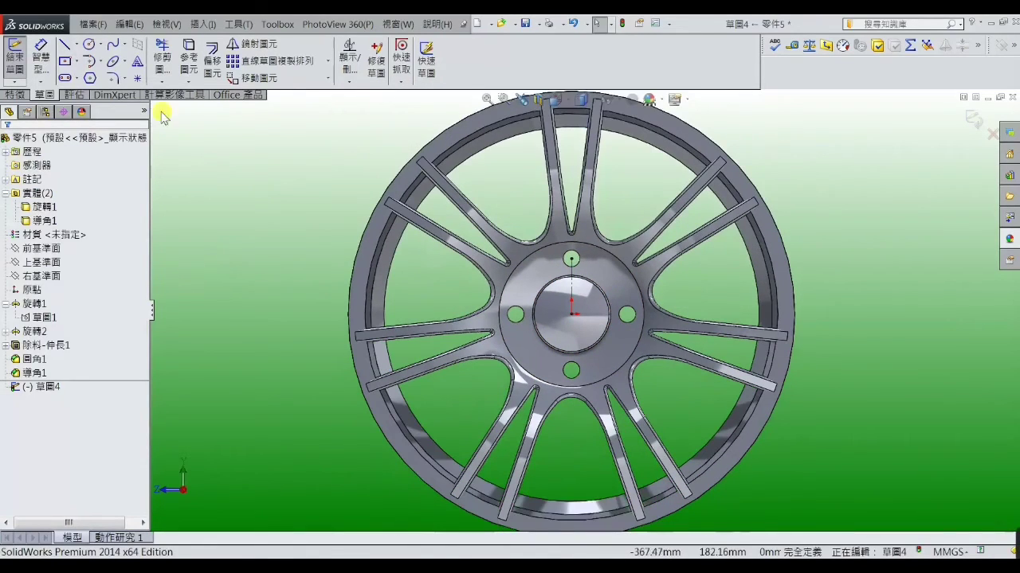
left_click(89, 45)
scroll(518, 239, "down", 4)
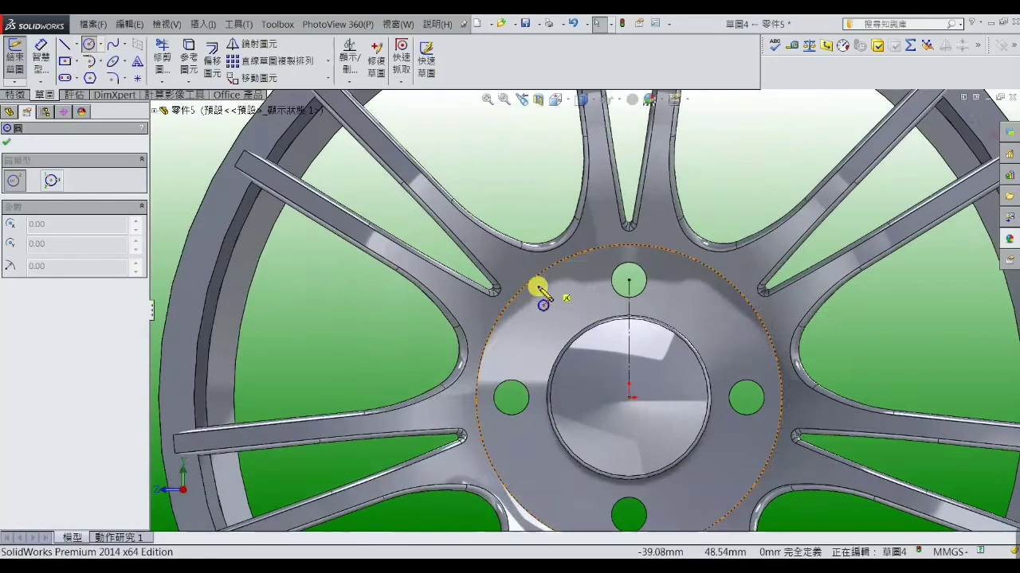
left_click(631, 282)
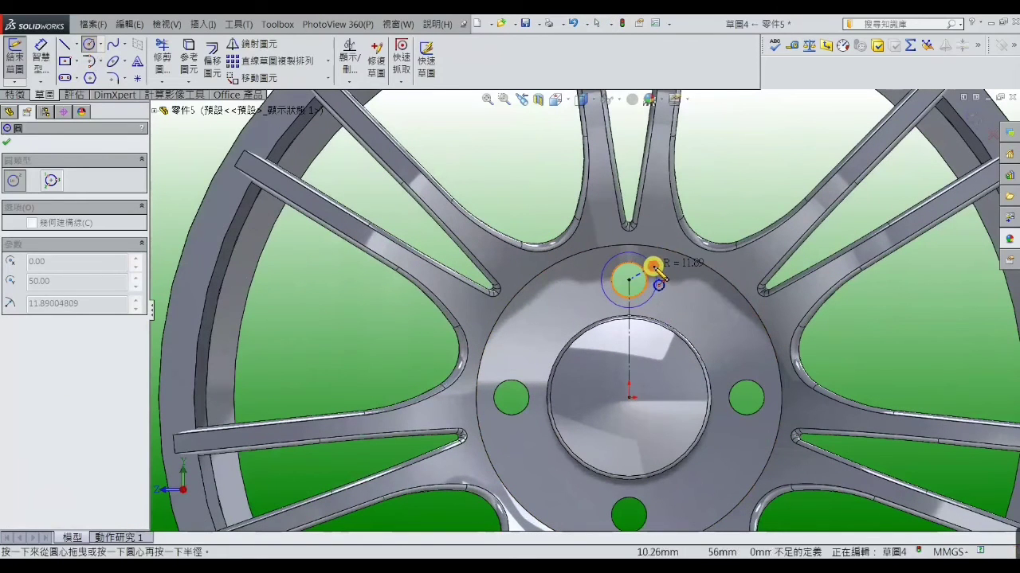
left_click(656, 266)
right_click(655, 266)
left_click(681, 146)
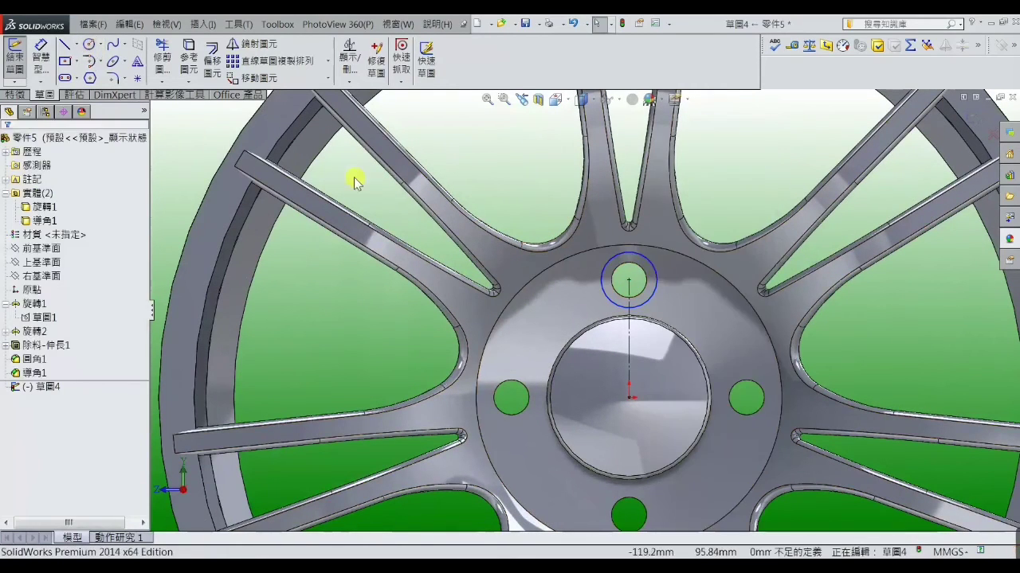
left_click(42, 60)
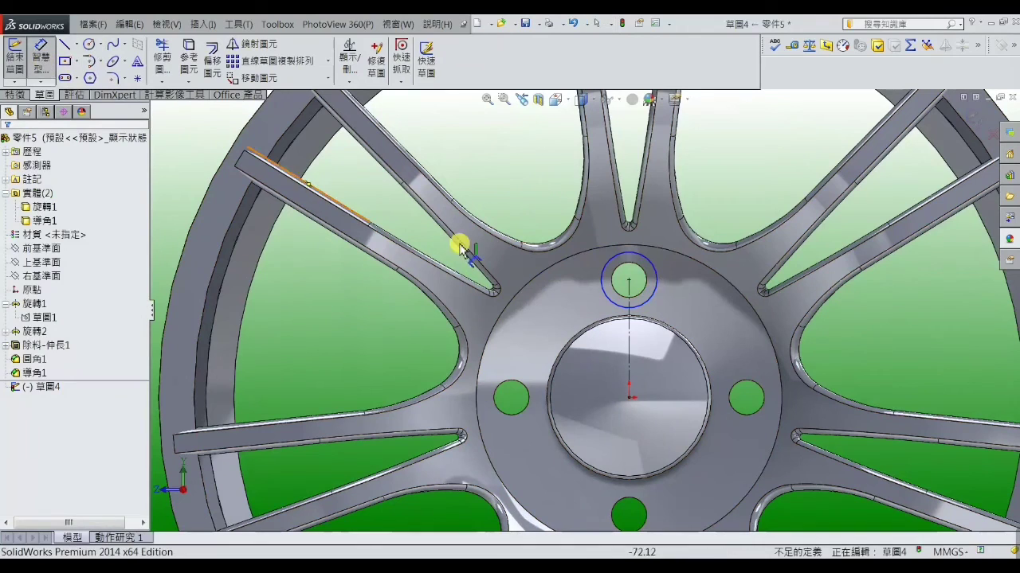
left_click(655, 293)
left_click(666, 293)
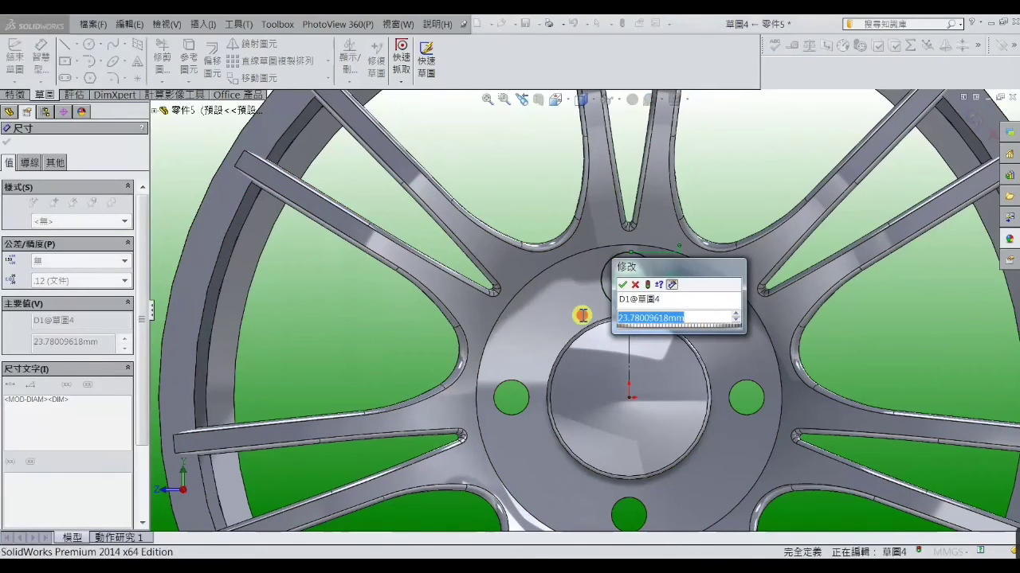
type("24")
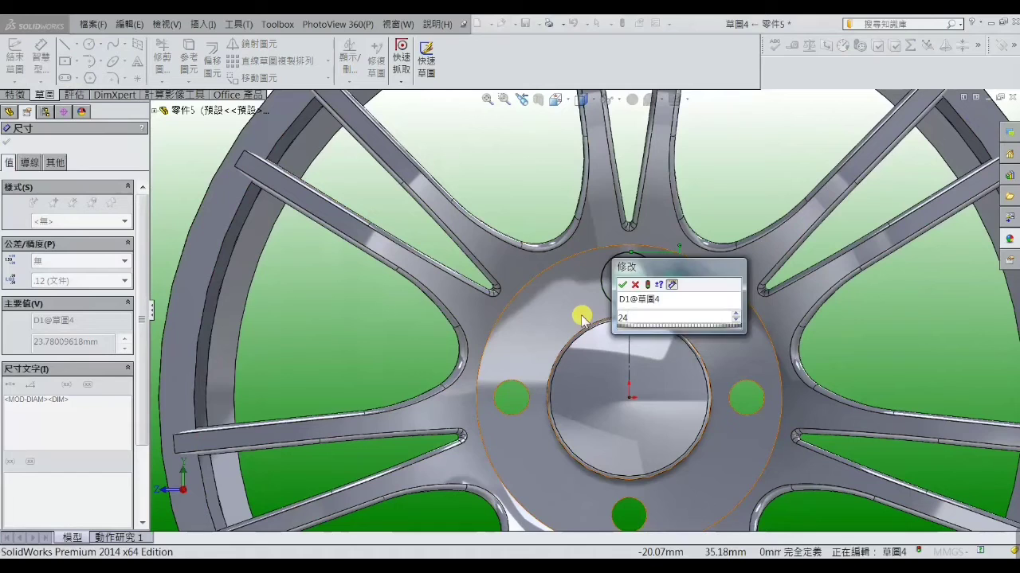
key("Return")
scroll(622, 327, "up", 3)
left_click(850, 231)
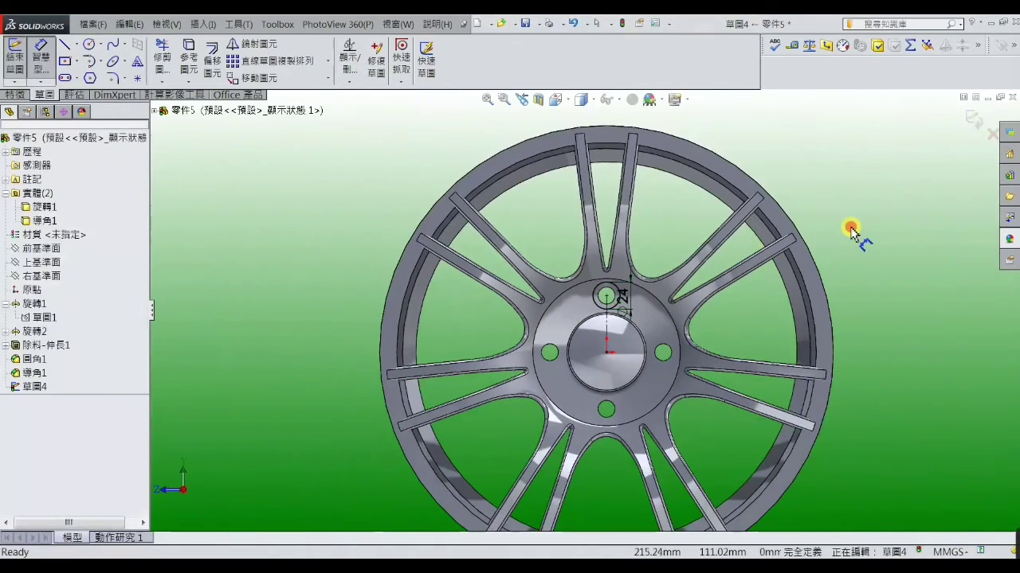
- Circular-pattern the Ø24 circle into four copies around the hub centre, then begin an extruded cut
left_click(328, 60)
left_click(304, 95)
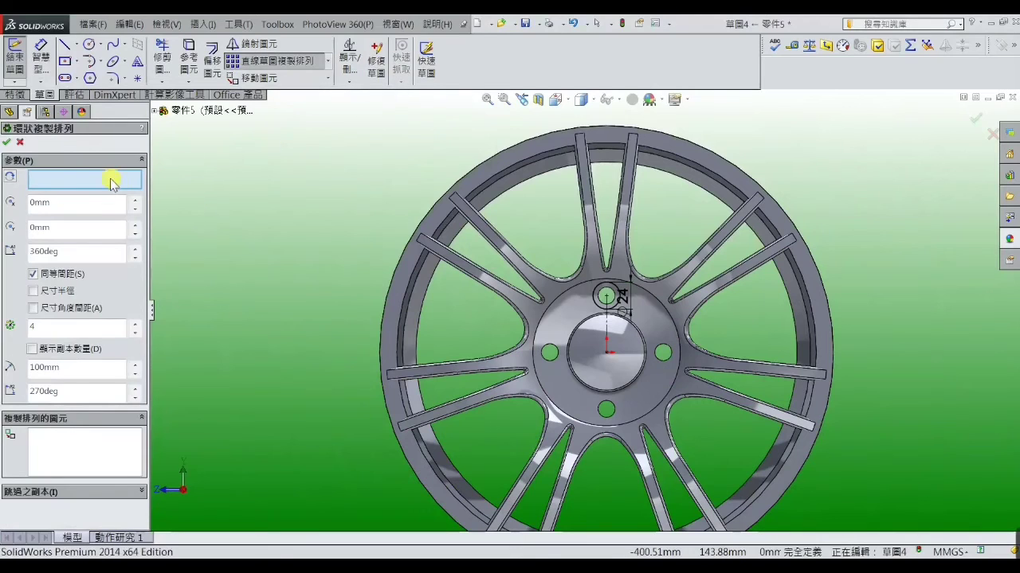
left_click(606, 354)
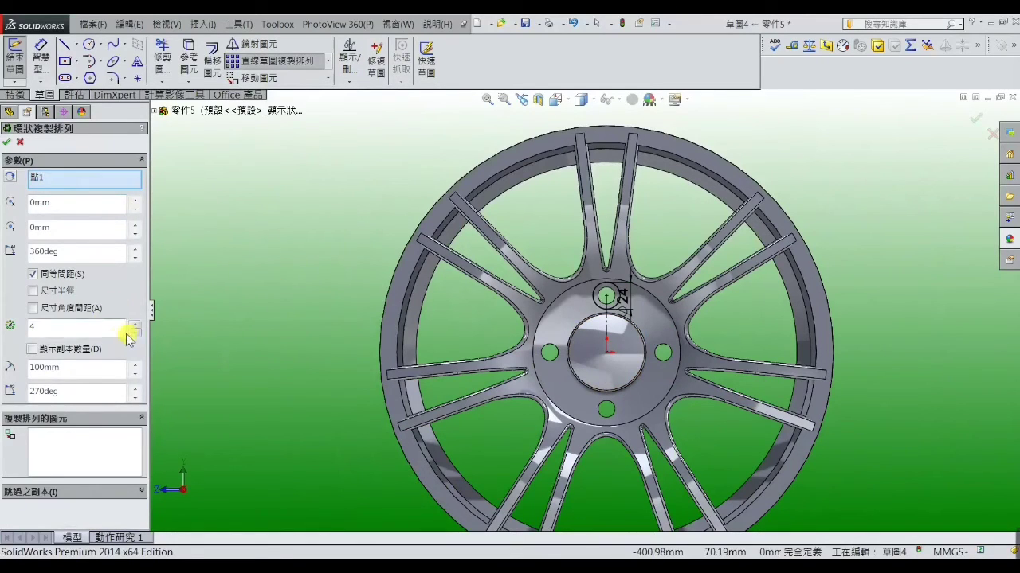
left_click(84, 442)
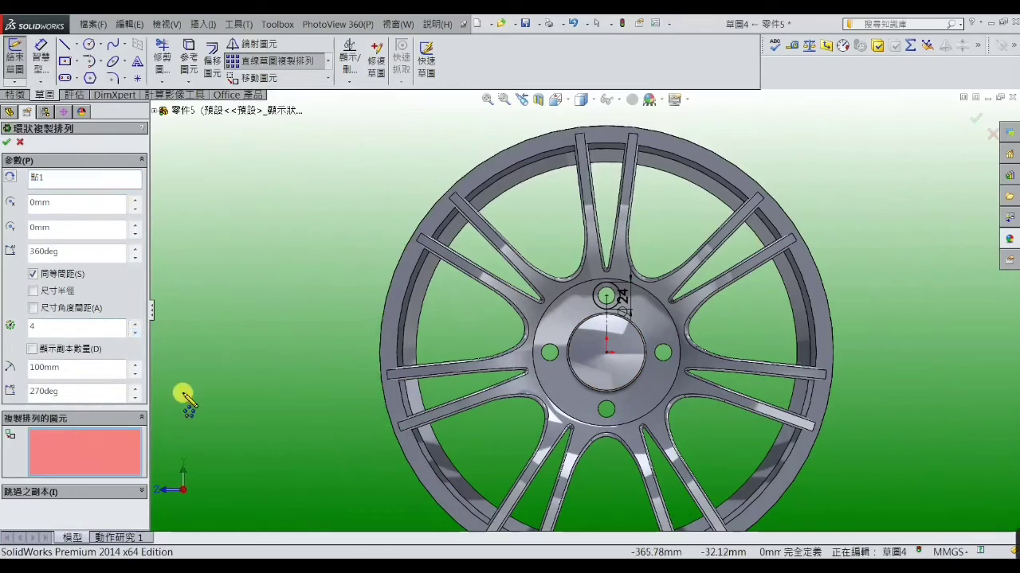
left_click(596, 309)
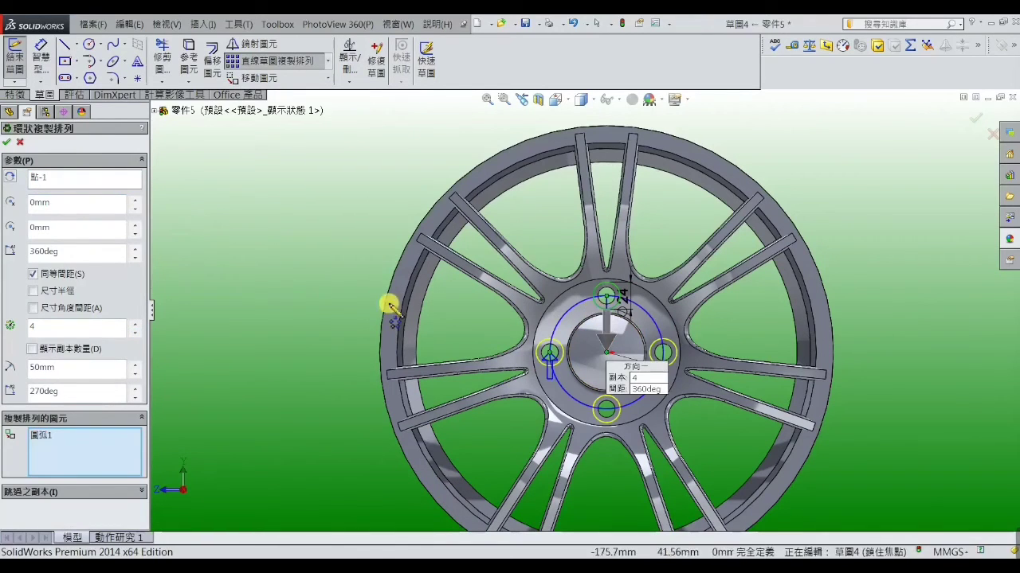
left_click(6, 143)
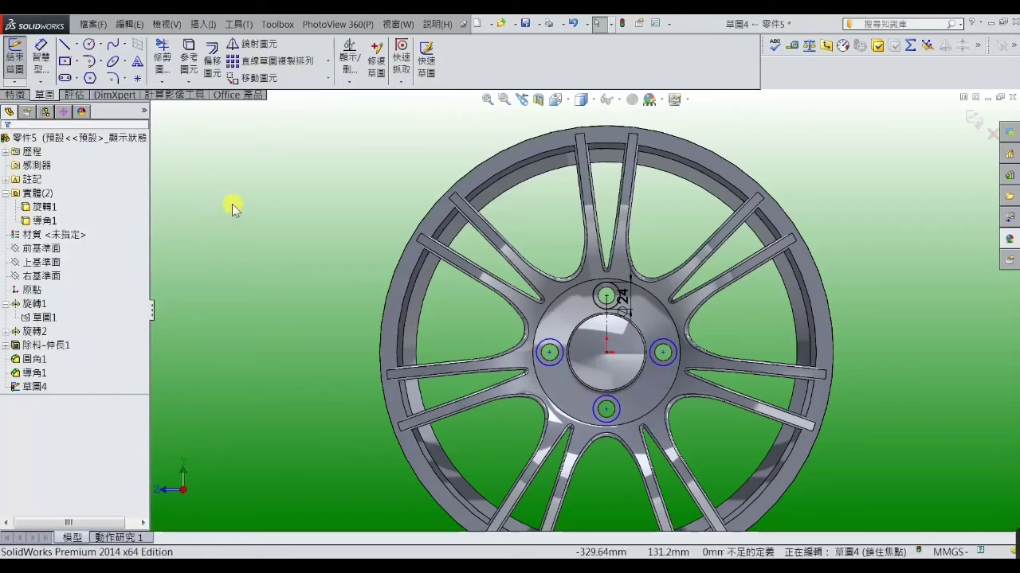
left_click(11, 95)
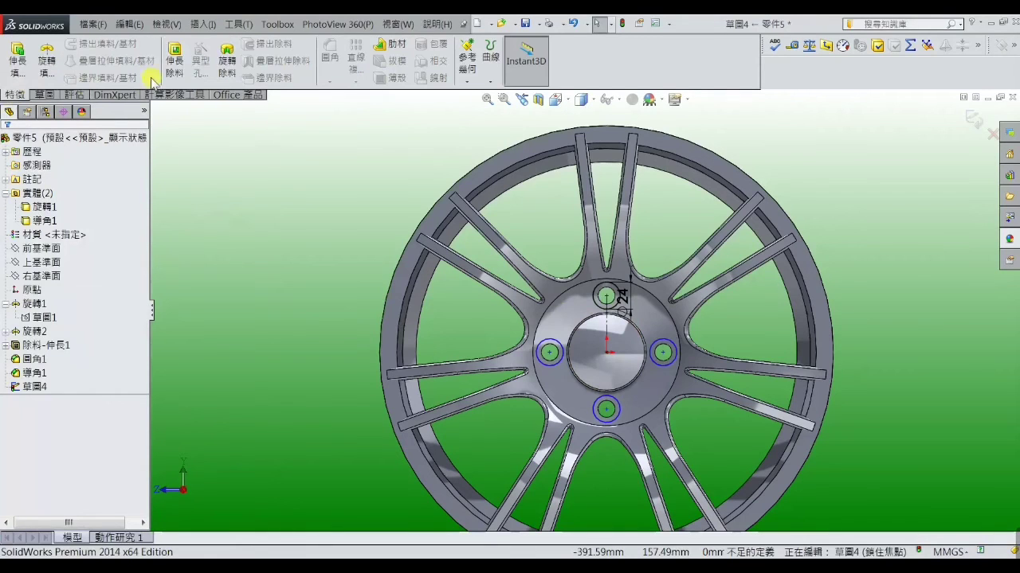
left_click(175, 64)
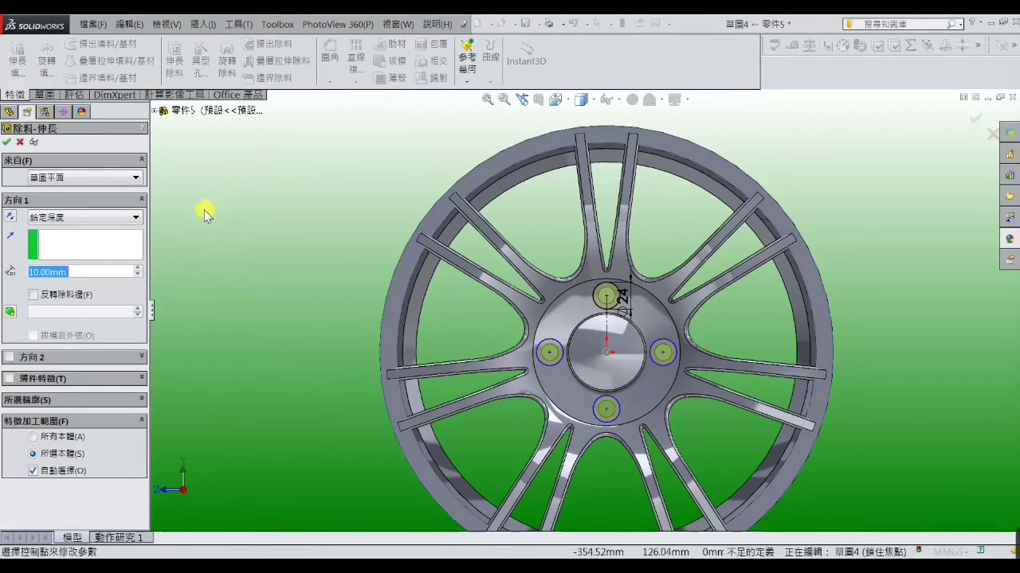
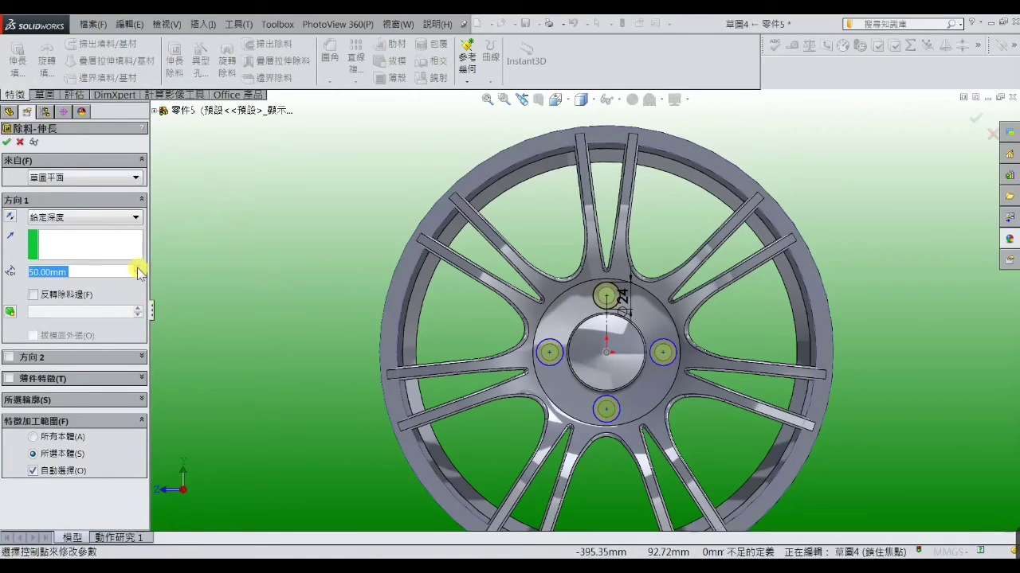
- Apply the 60 mm deep extruded cut and orbit to inspect the wheel in 3D
left_click(8, 143)
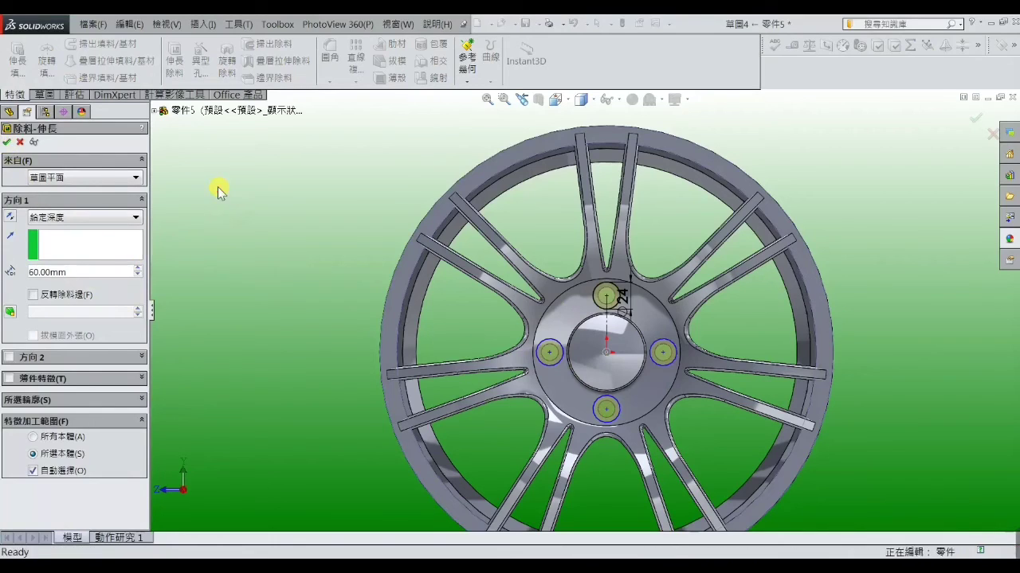
mouse_move(218, 191)
middle_mouse_down()
mouse_move(320, 323)
mouse_move(406, 318)
middle_mouse_up()
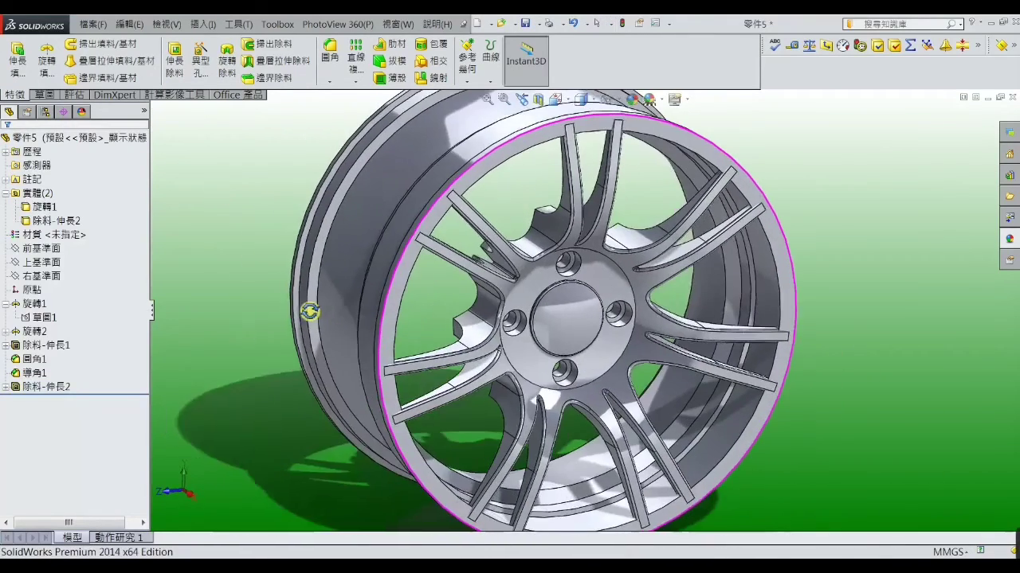
scroll(405, 318, "up", 3)
scroll(581, 318, "down", 3)
scroll(574, 327, "down", 2)
mouse_move(571, 329)
middle_mouse_down()
mouse_move(547, 303)
mouse_move(521, 305)
mouse_move(560, 301)
mouse_move(576, 326)
mouse_move(553, 303)
mouse_move(568, 292)
mouse_move(575, 318)
mouse_move(592, 318)
middle_mouse_up()
- Hide the Cut-Extrude2 spoke body so only the rim remains visible
scroll(574, 301, "up", 3)
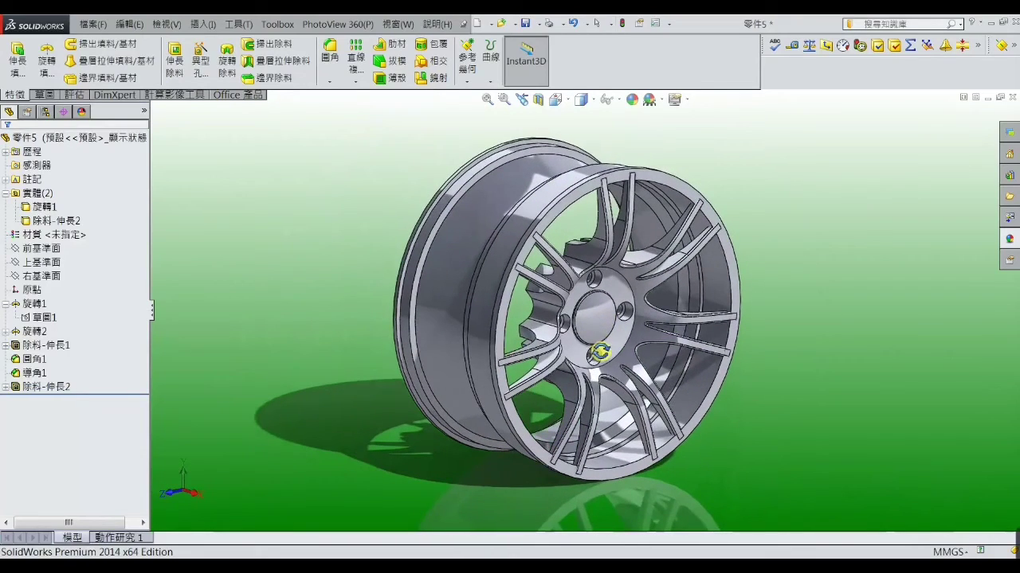
left_click(72, 225)
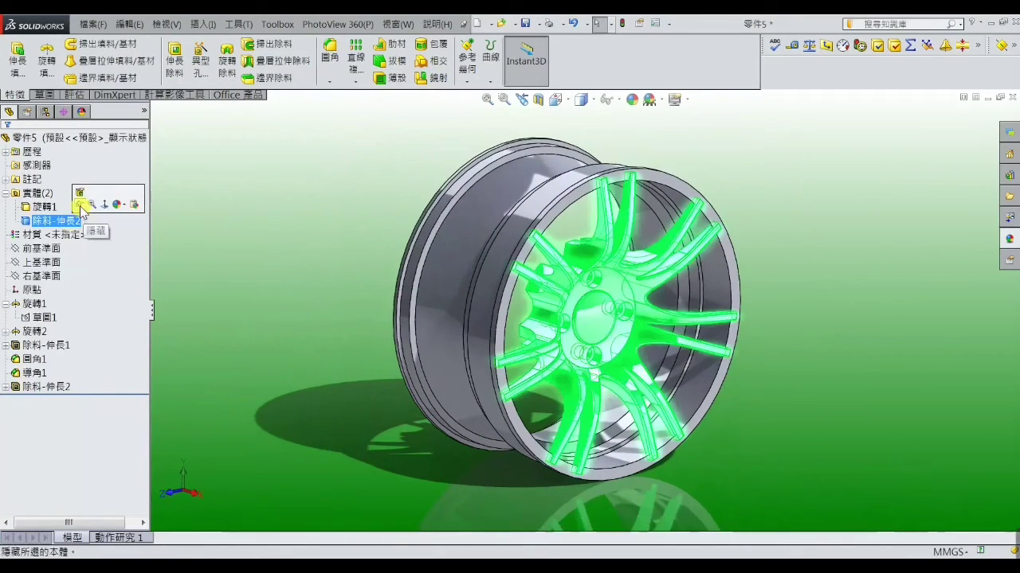
left_click(80, 206)
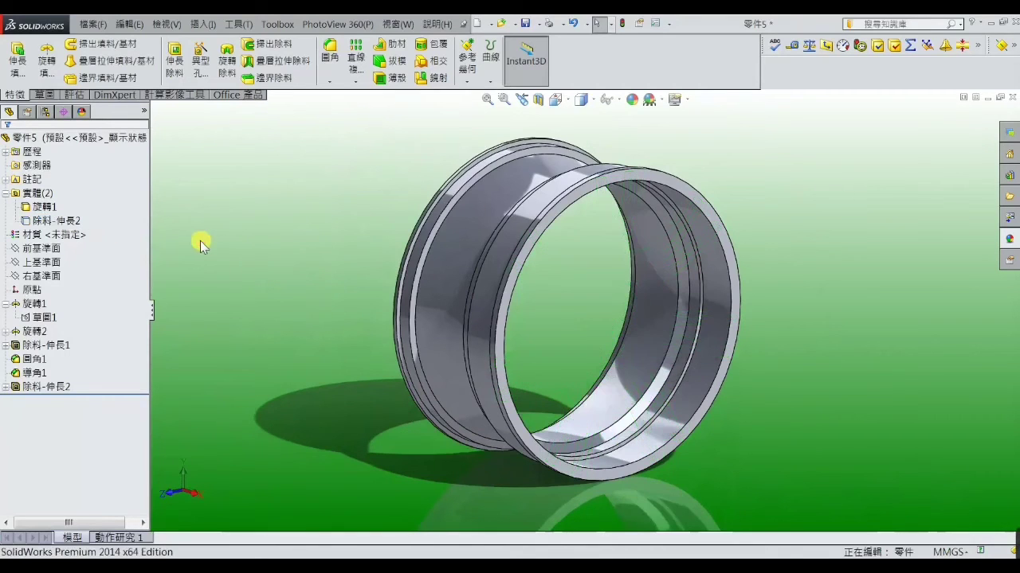
- Start a 2 mm fillet and select the first four outer rim faces
left_click(331, 56)
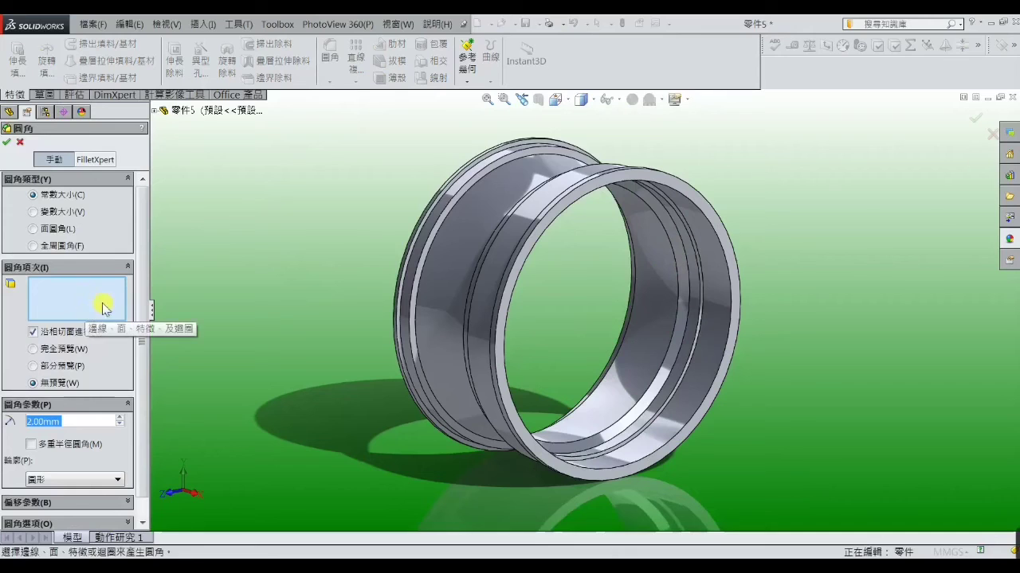
scroll(462, 199, "down", 3)
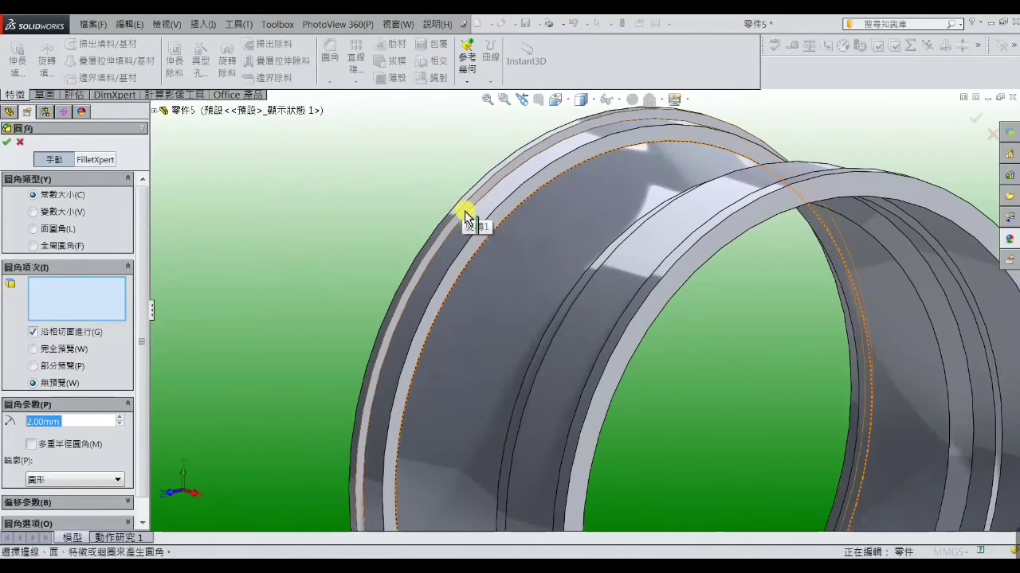
scroll(514, 210, "down", 2)
mouse_move(532, 189)
middle_mouse_down()
mouse_move(544, 198)
mouse_move(541, 180)
middle_mouse_up()
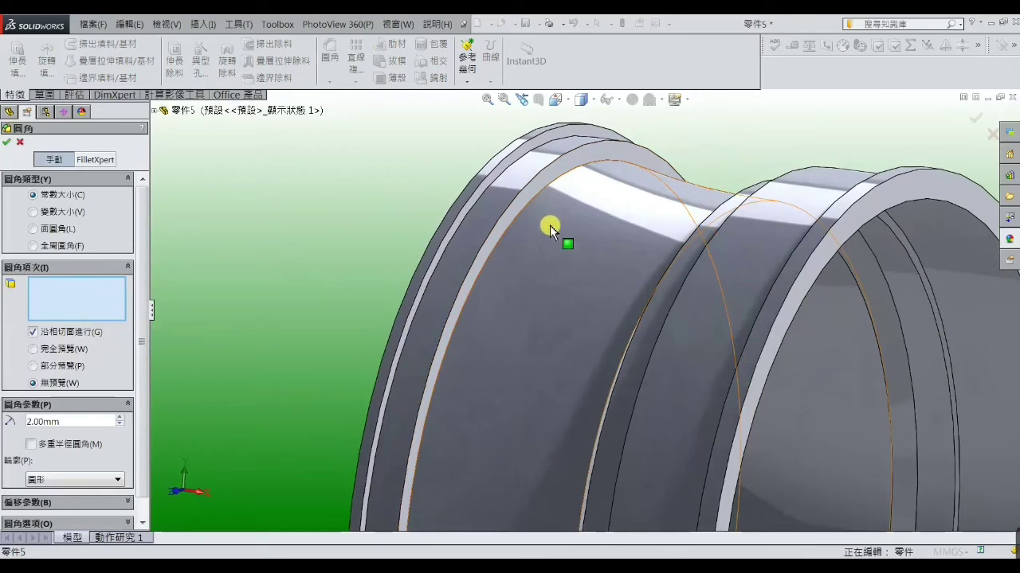
left_click(859, 209)
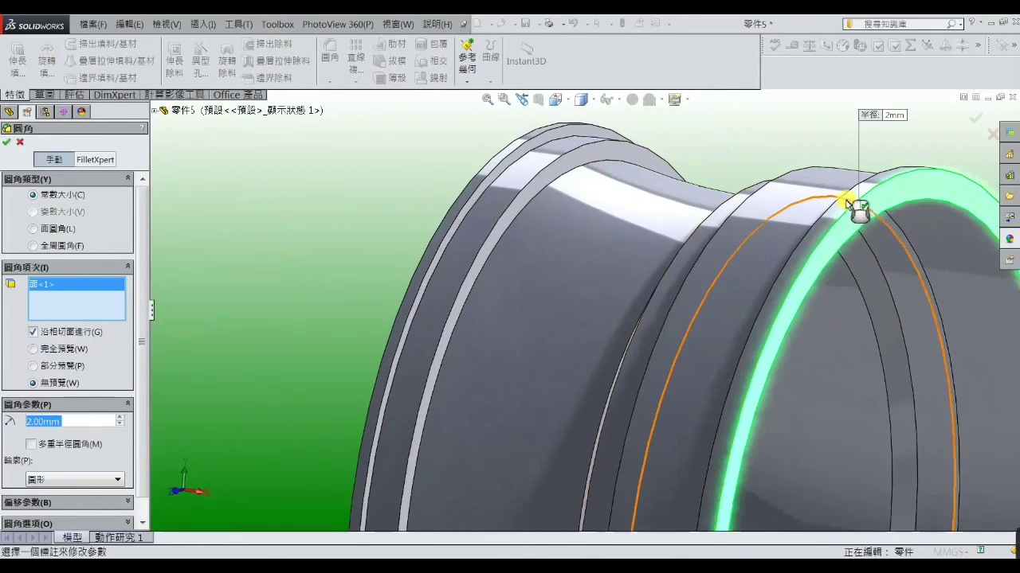
middle_click_drag(842, 201, 814, 182)
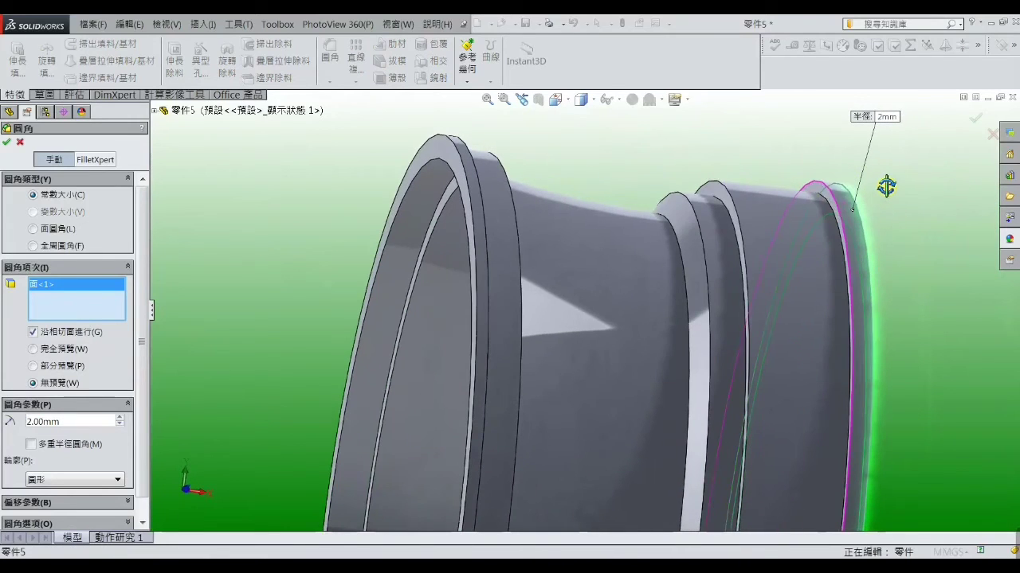
left_click(815, 188)
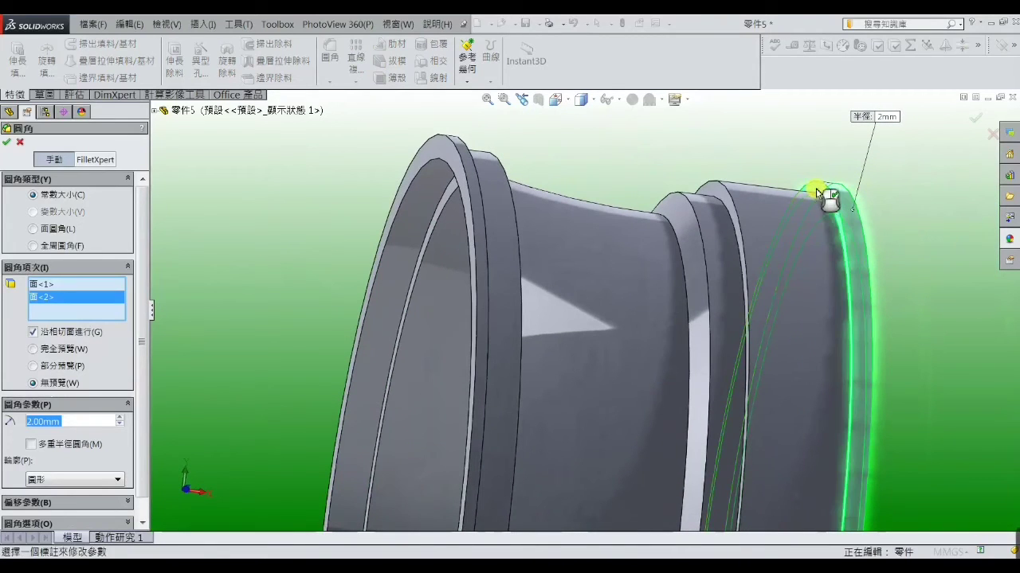
left_click(715, 191)
left_click(675, 202)
- Add the remaining rim bands and inner faces, then apply the 2 mm fillet
middle_click_drag(661, 204, 576, 192)
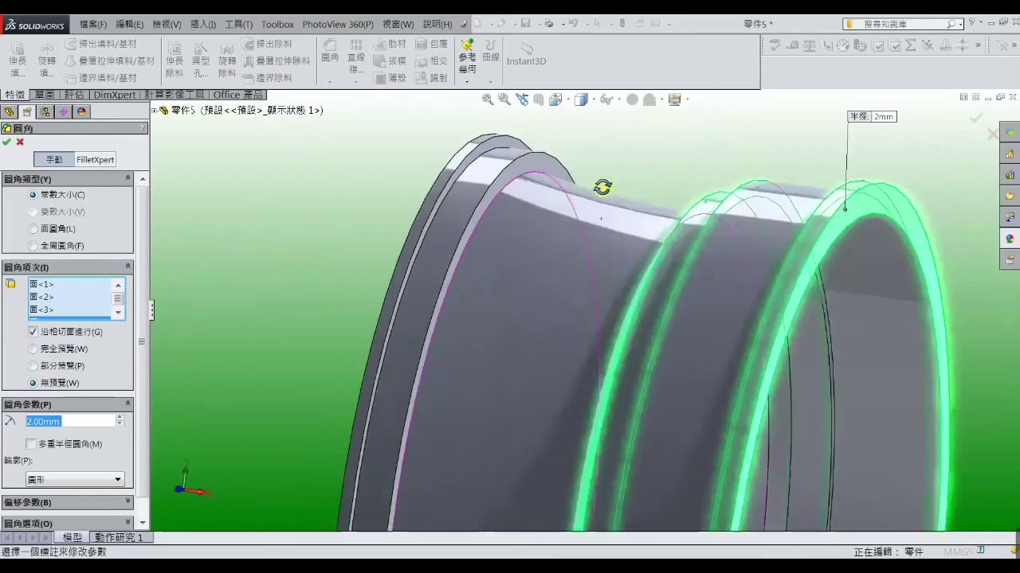
left_click(573, 166)
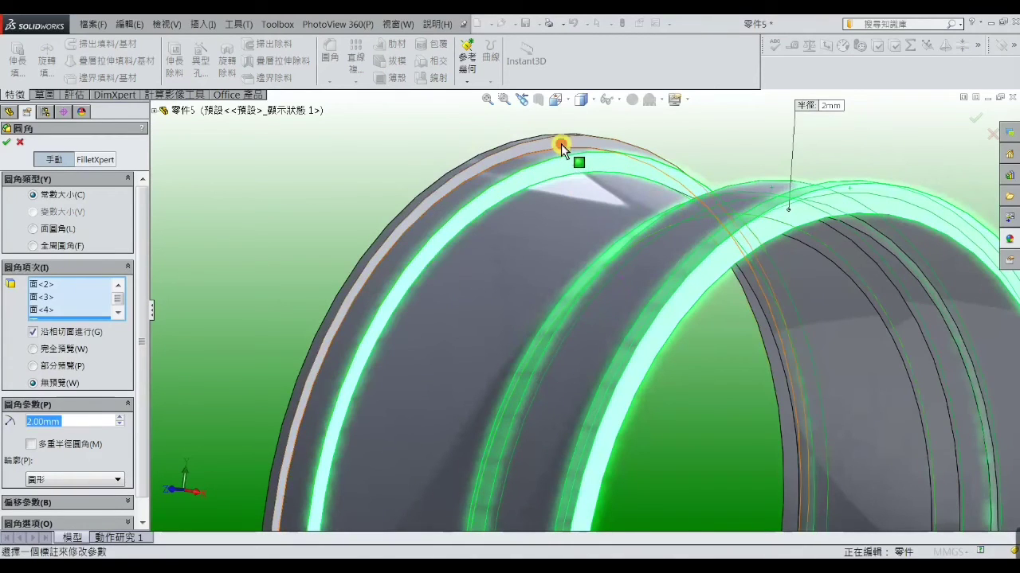
left_click(562, 143)
mouse_move(520, 160)
middle_mouse_down()
mouse_move(596, 151)
mouse_move(496, 154)
middle_mouse_up()
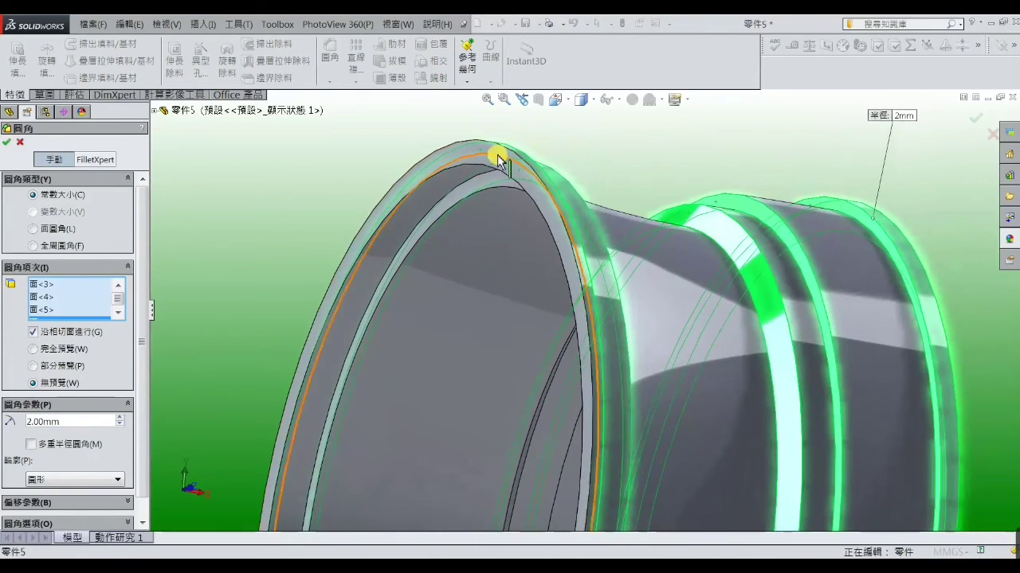
left_click(495, 162)
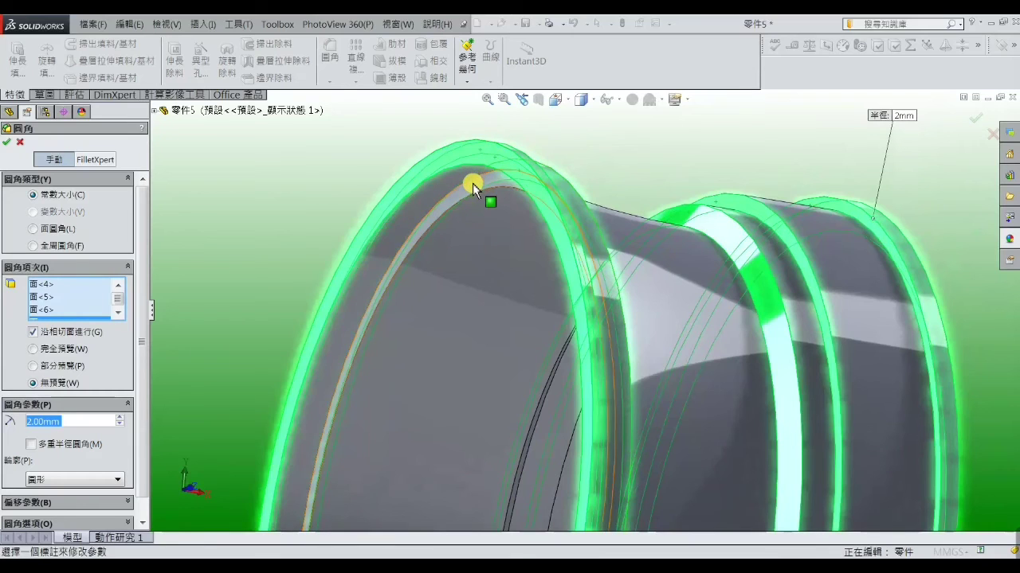
left_click(473, 183)
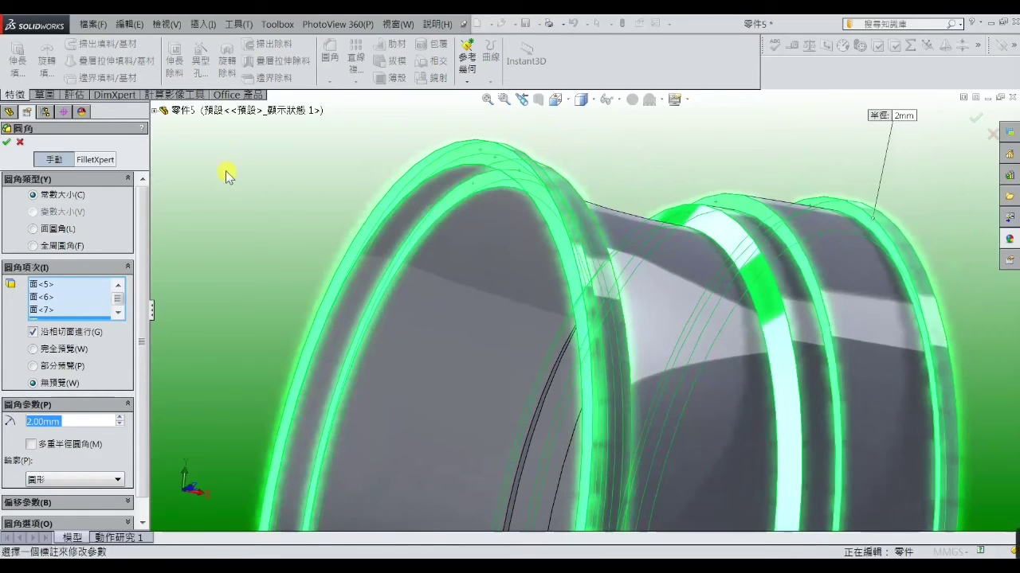
mouse_move(776, 164)
middle_mouse_down()
mouse_move(725, 153)
mouse_move(756, 183)
middle_mouse_up()
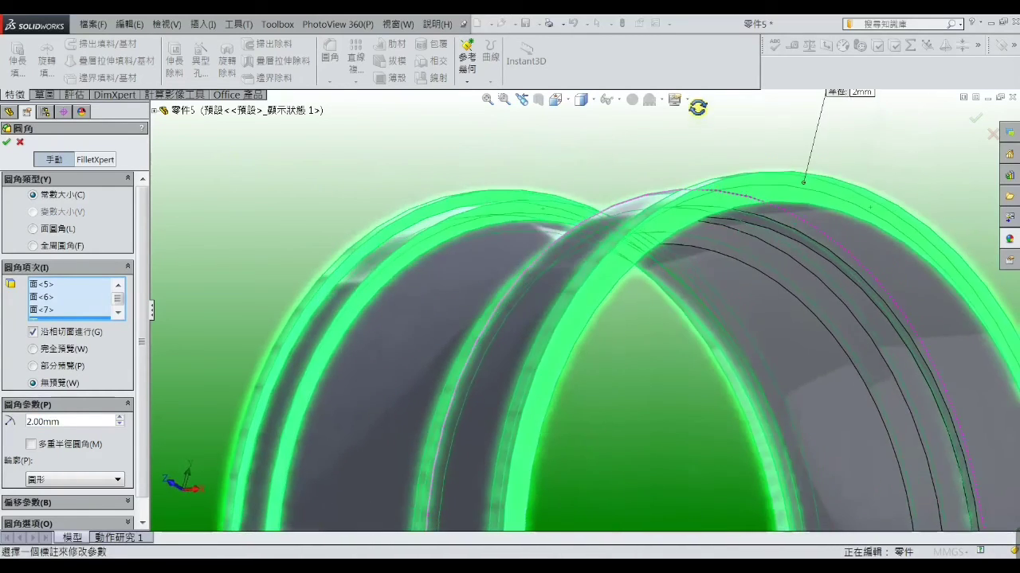
scroll(828, 315, "down", 5)
scroll(828, 315, "up", 2)
scroll(814, 294, "up", 2)
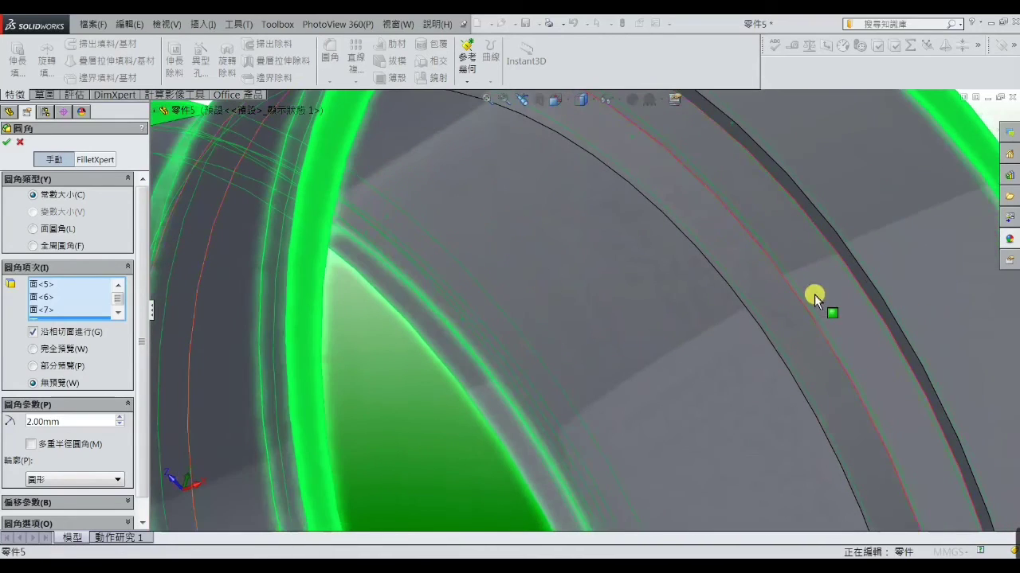
scroll(814, 294, "up", 2)
left_click(697, 339)
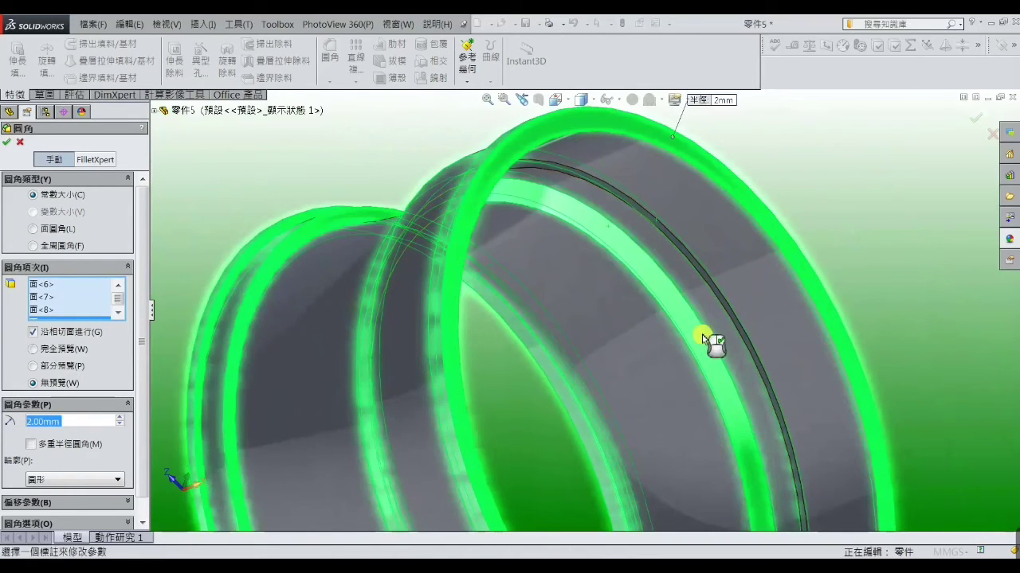
left_click(723, 299)
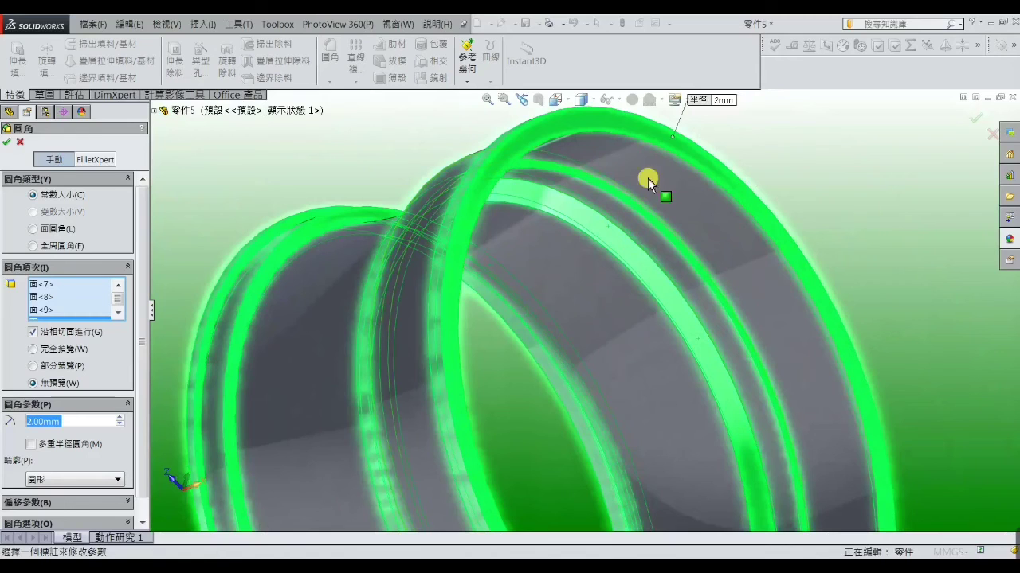
left_click(8, 143)
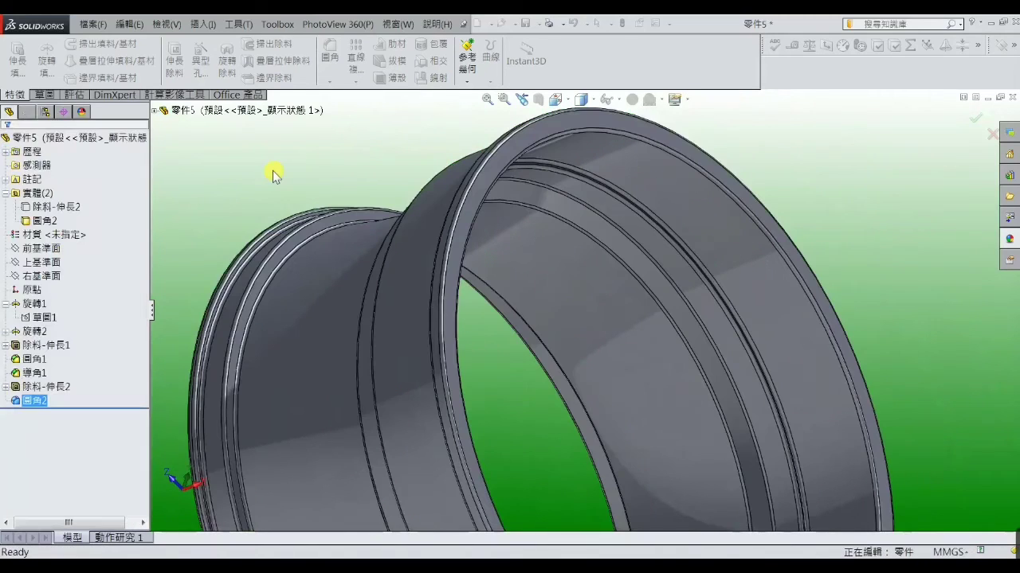
- Start a new sketch on the ring's front face and view it straight on
scroll(325, 189, "up", 5)
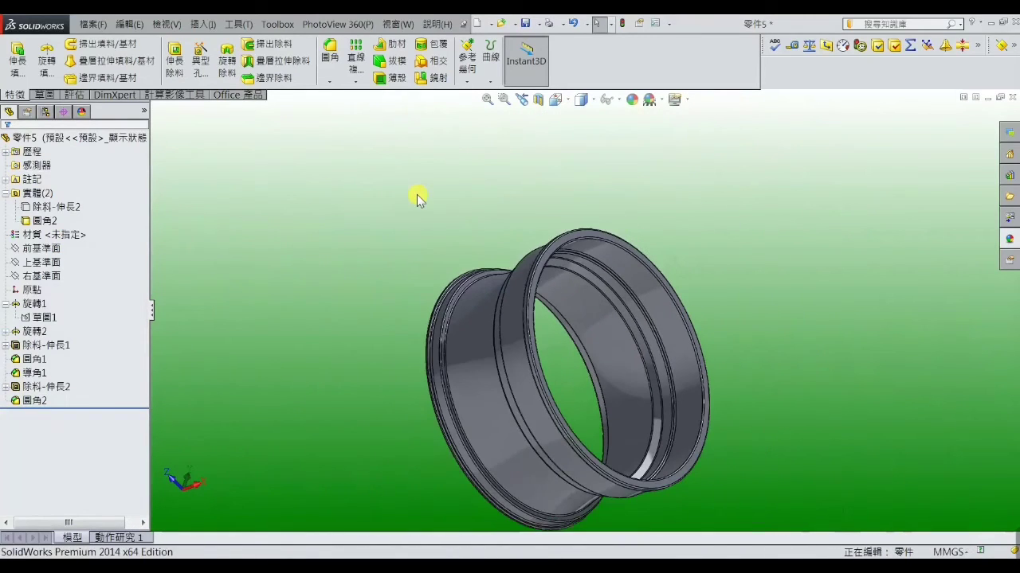
middle_click_drag(423, 203, 518, 295)
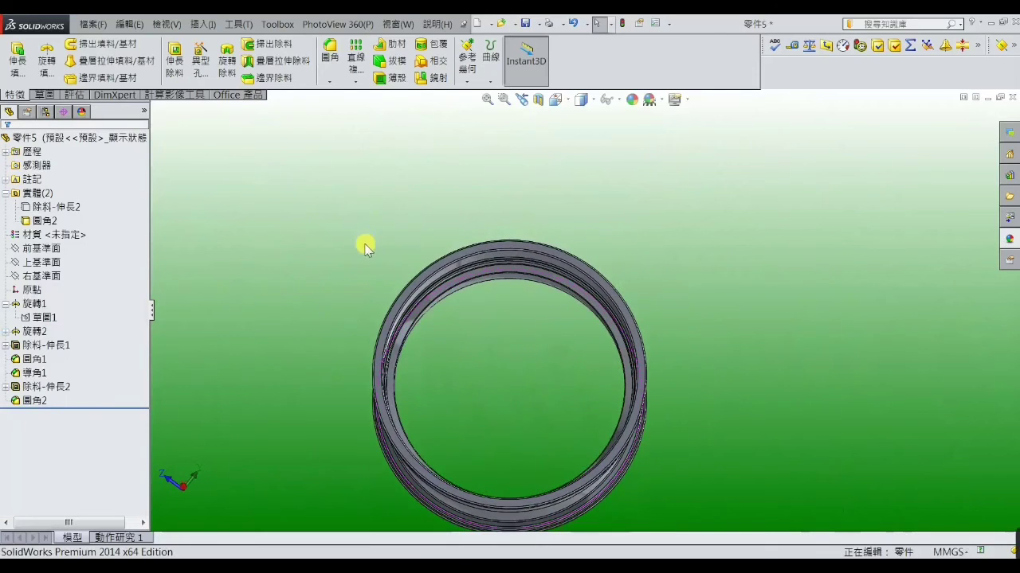
scroll(569, 342, "down", 3)
mouse_move(569, 342)
middle_mouse_down()
mouse_move(585, 341)
mouse_move(564, 358)
middle_mouse_up()
scroll(564, 359, "down", 3)
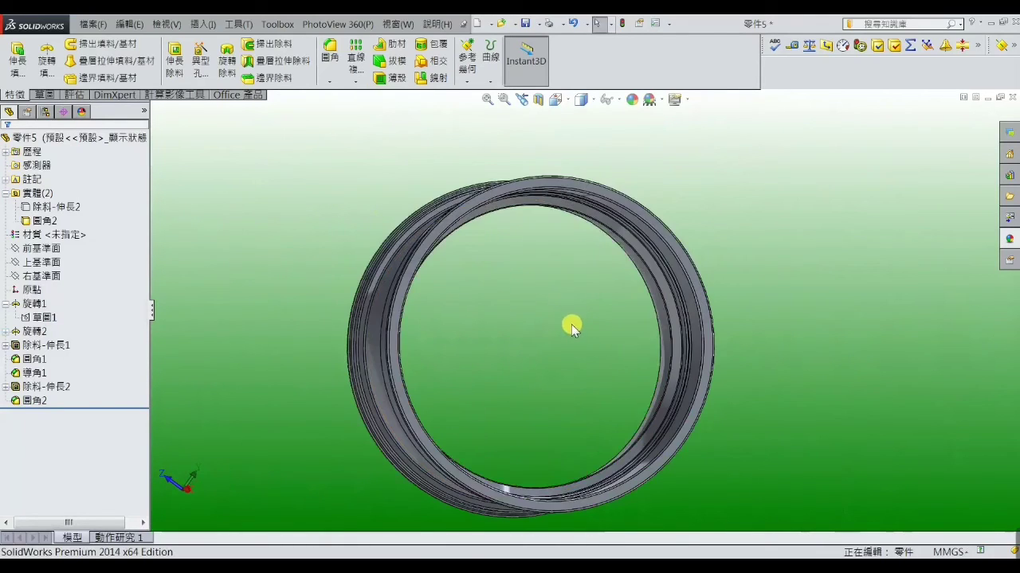
left_click(626, 206)
left_click(665, 170)
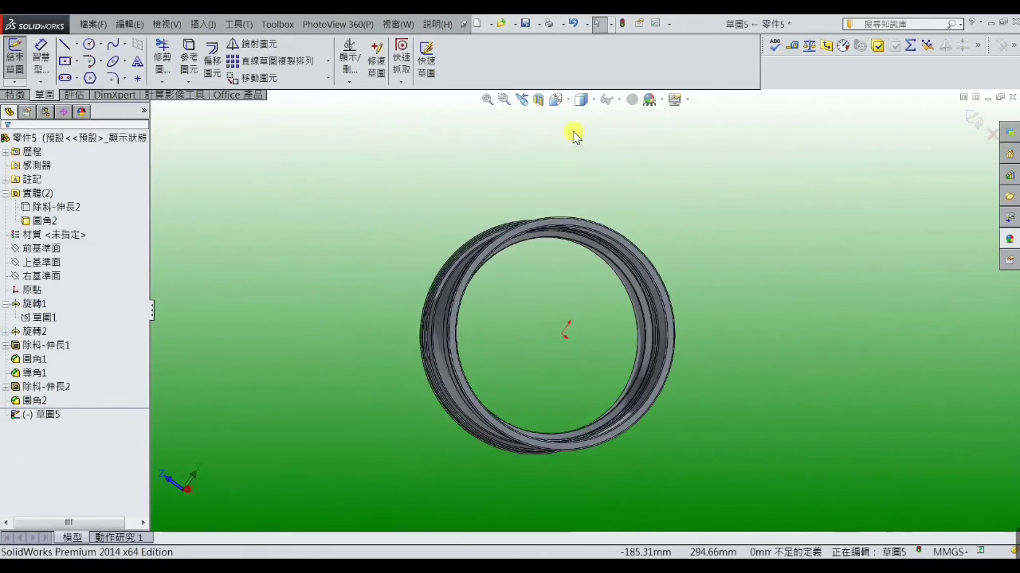
left_click(568, 99)
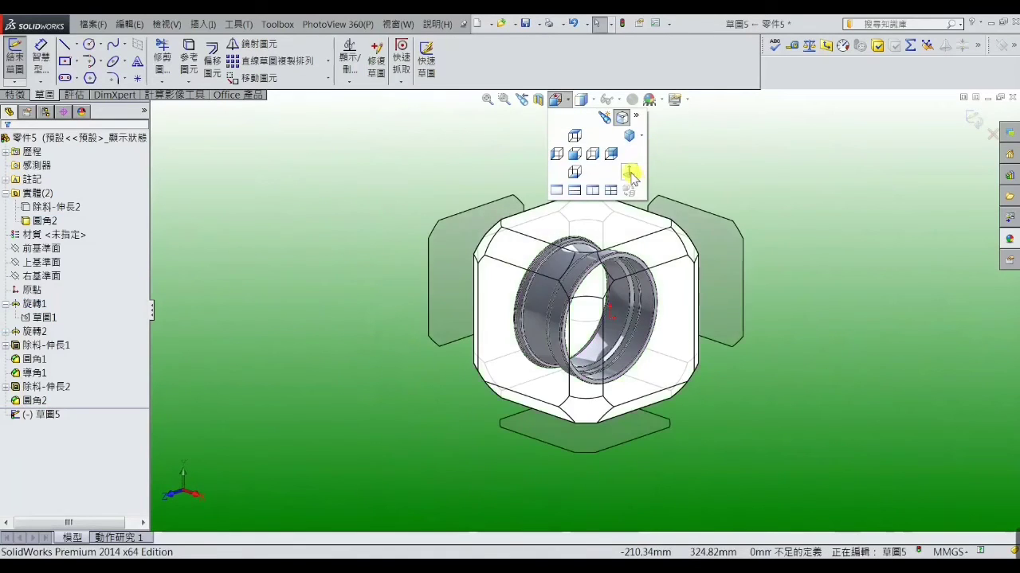
left_click(629, 173)
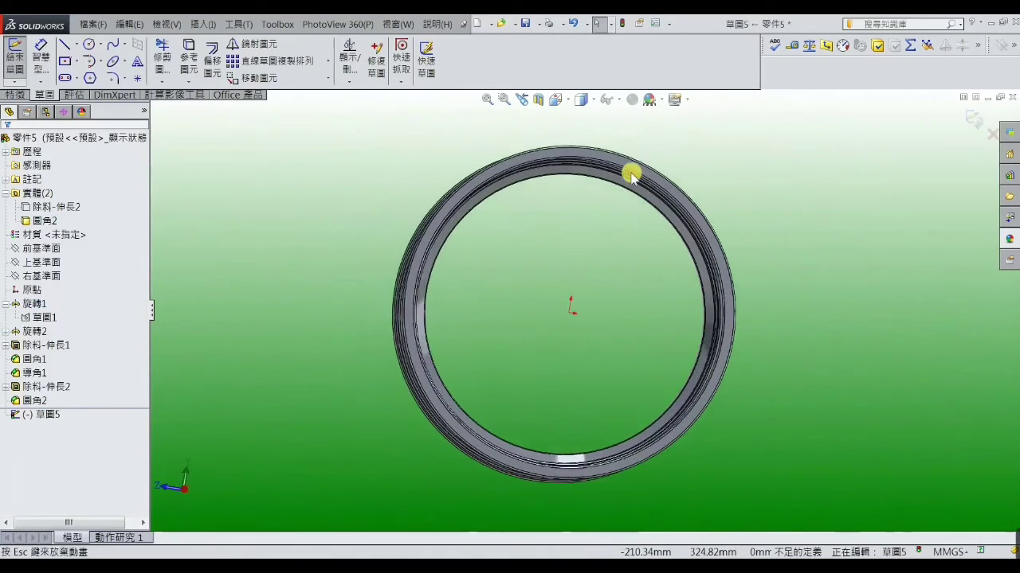
- Draw a centre-point arc along the top of the ring, centred at the origin
left_click(101, 62)
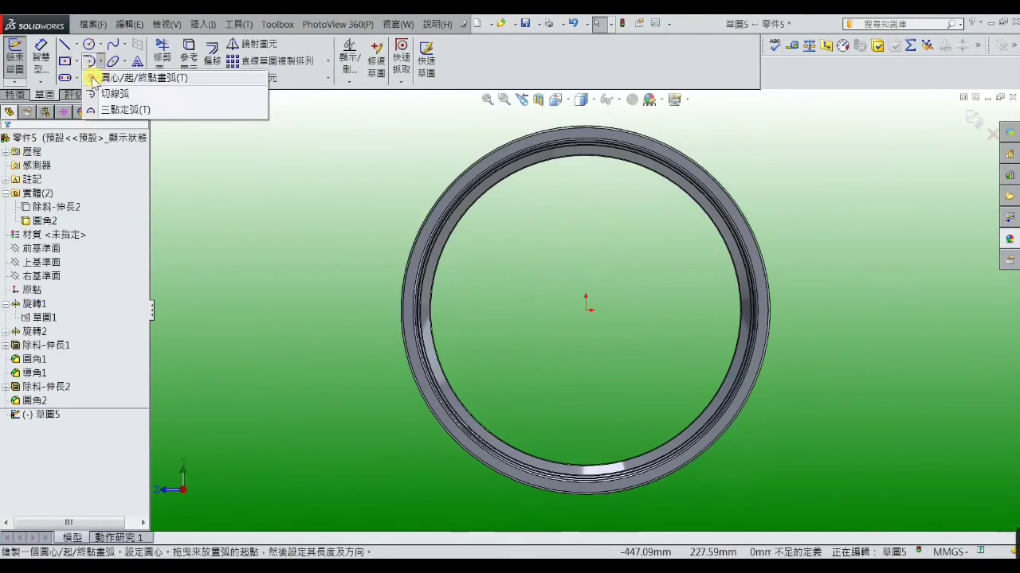
left_click(94, 78)
left_click(587, 305)
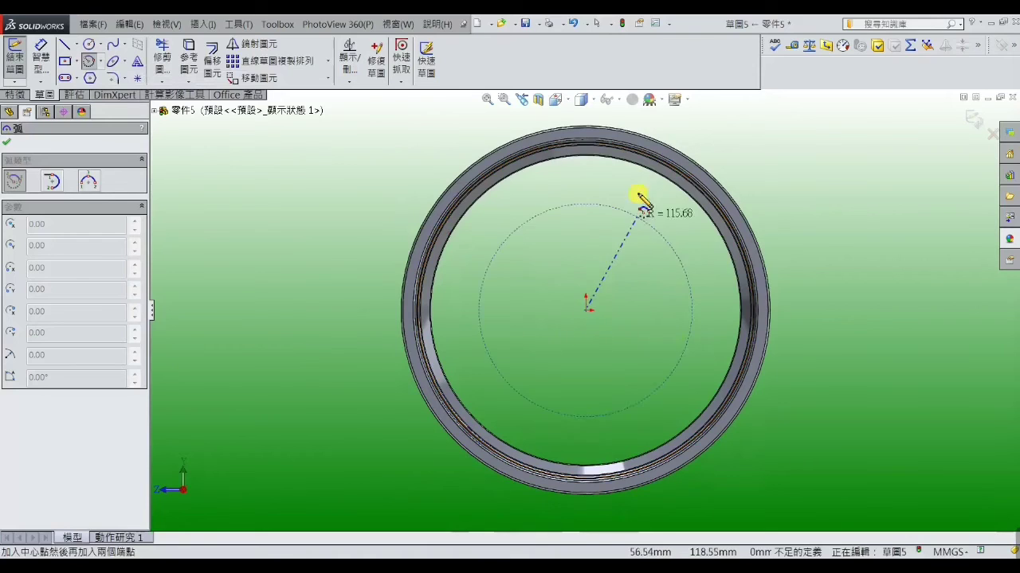
left_click(652, 145)
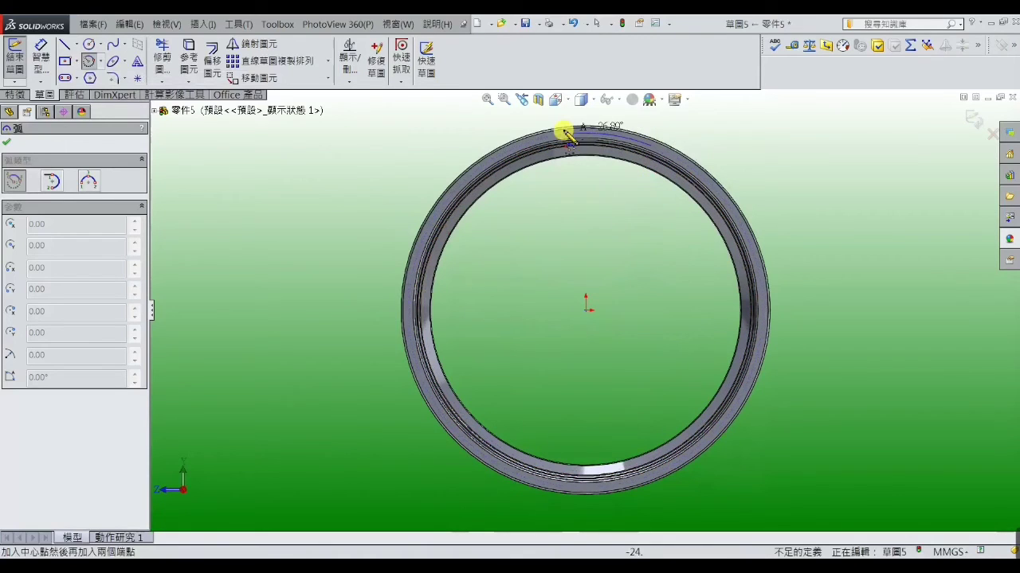
left_click(505, 156)
right_click(501, 155)
left_click(528, 144)
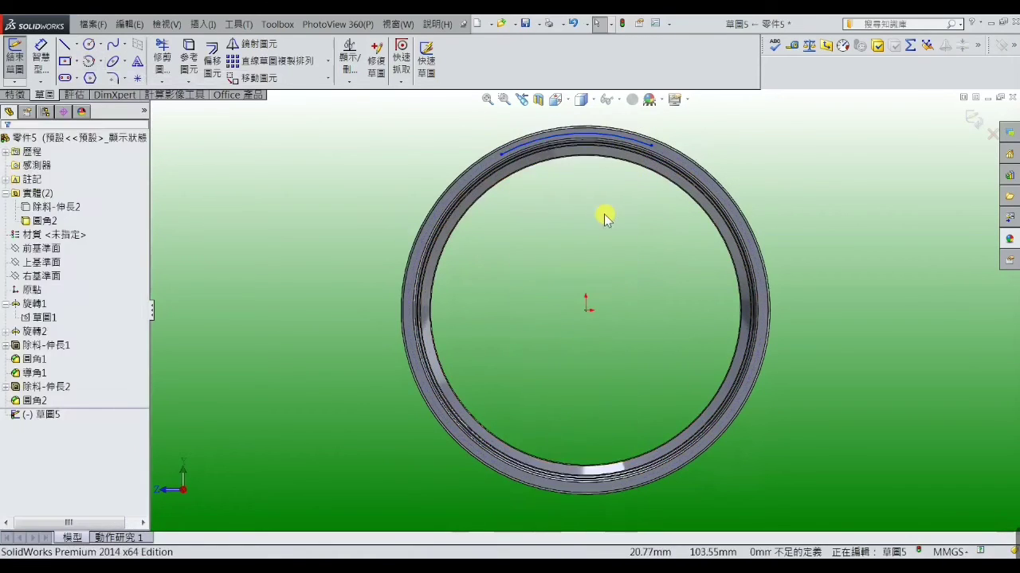
- Draw a vertical construction centerline from the top arc down to the ring's centre
left_click(63, 45)
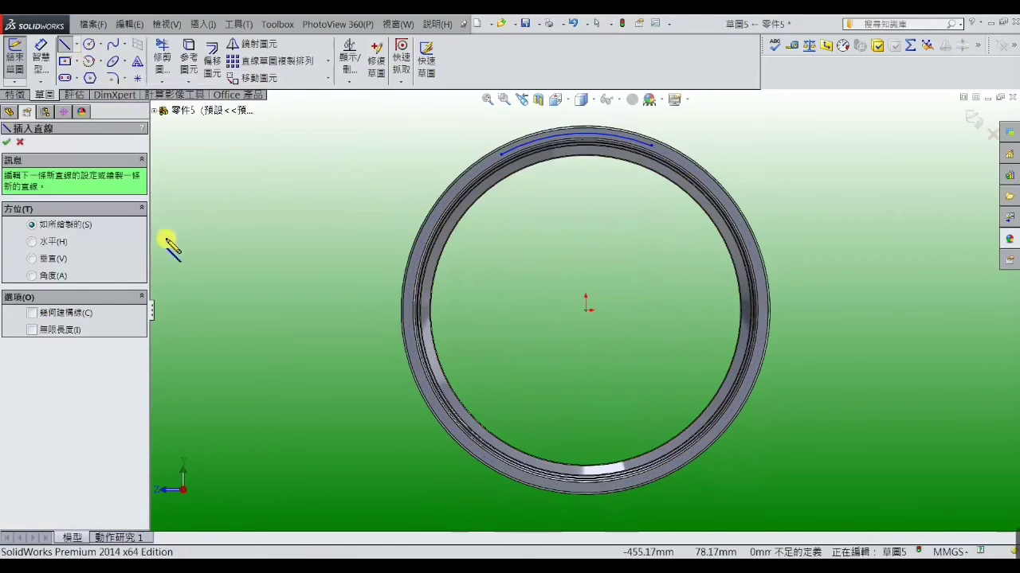
left_click(39, 314)
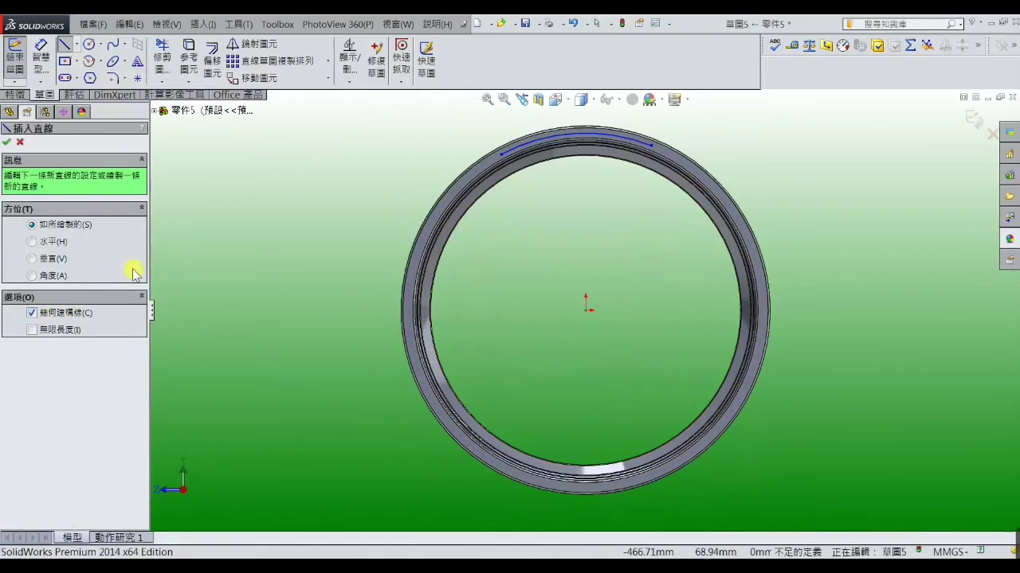
scroll(584, 147, "down", 2)
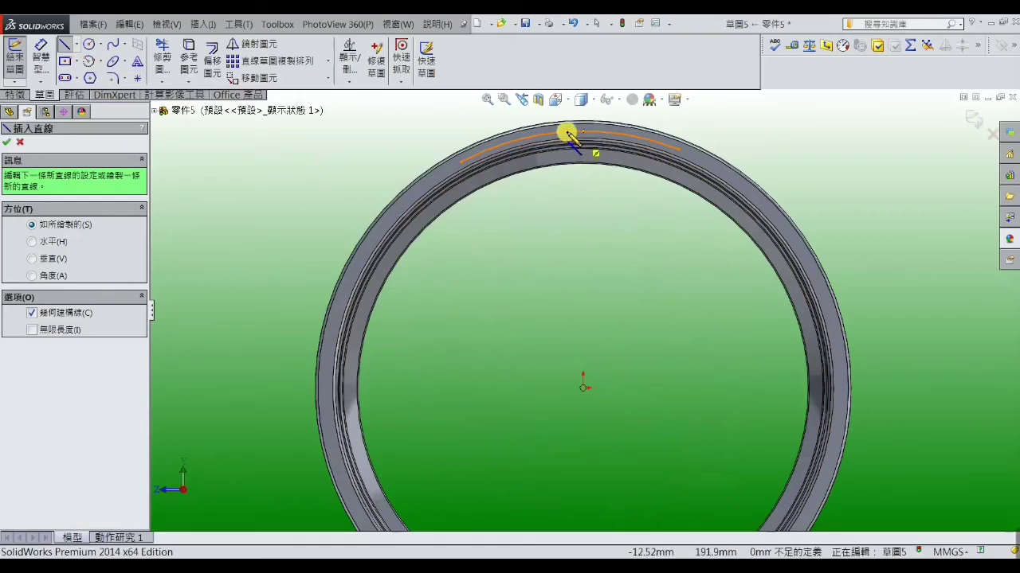
left_click(568, 132)
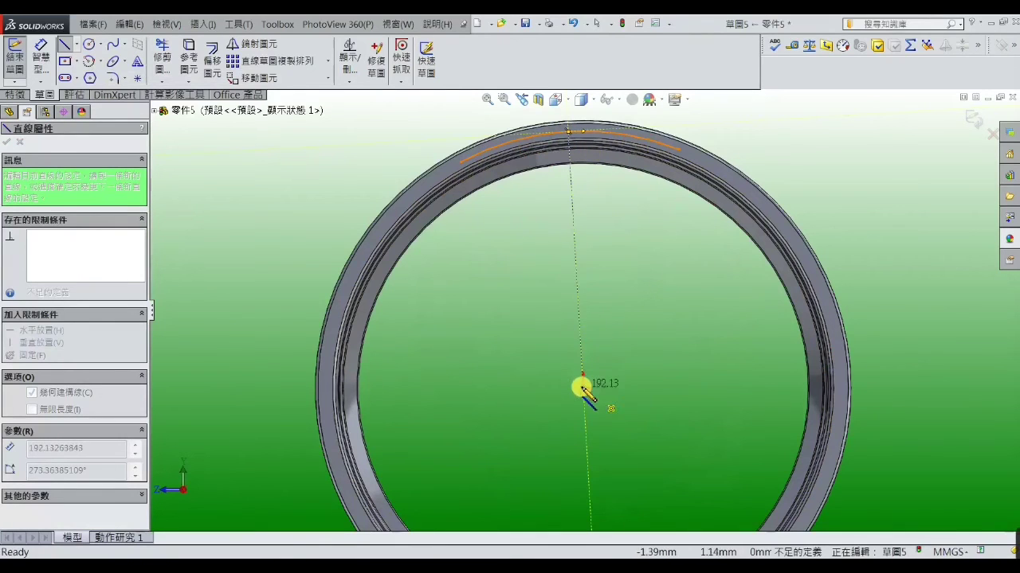
left_click(583, 388)
right_click(582, 390)
left_click(617, 109)
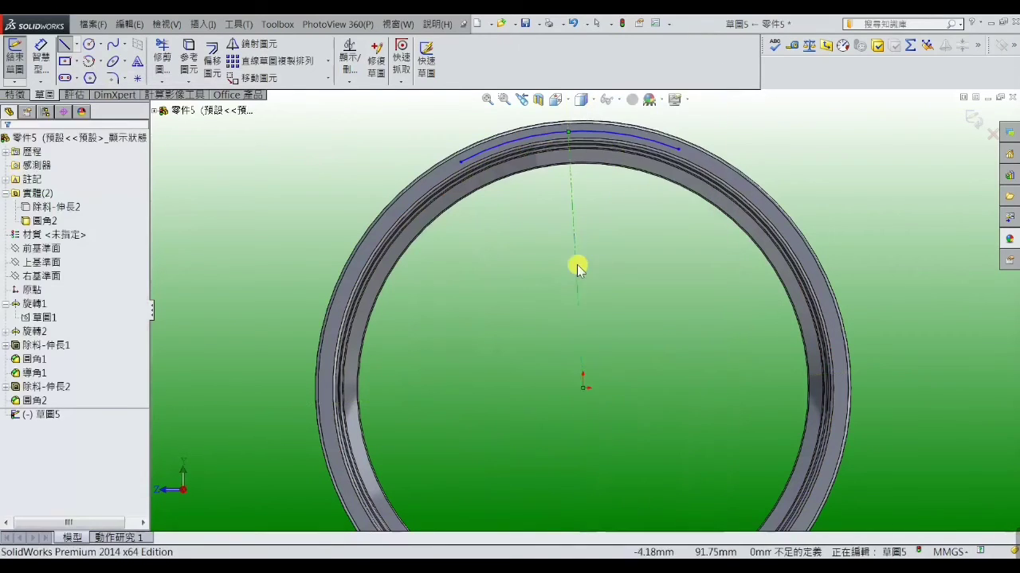
scroll(565, 142, "down", 2)
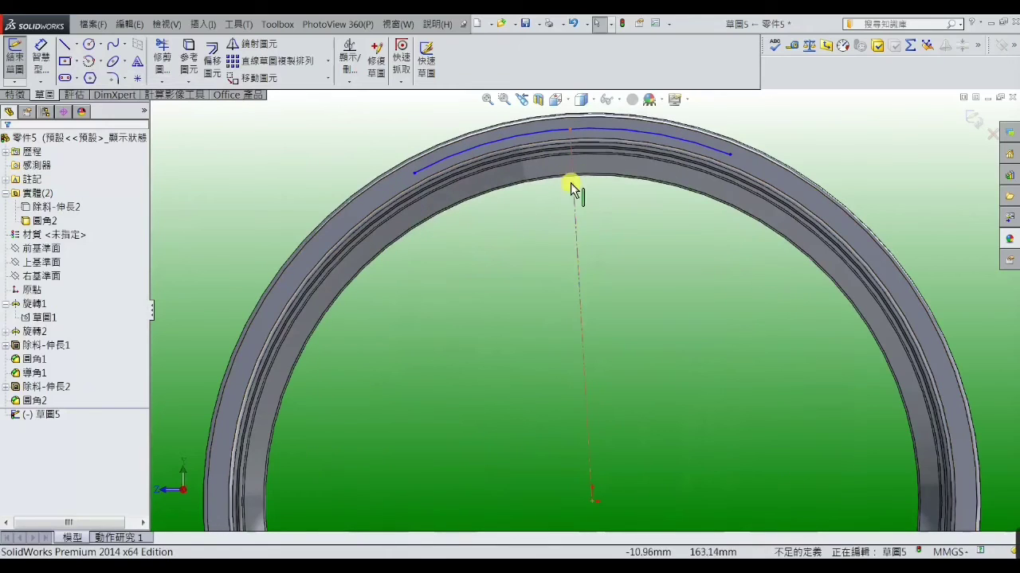
left_click(577, 234)
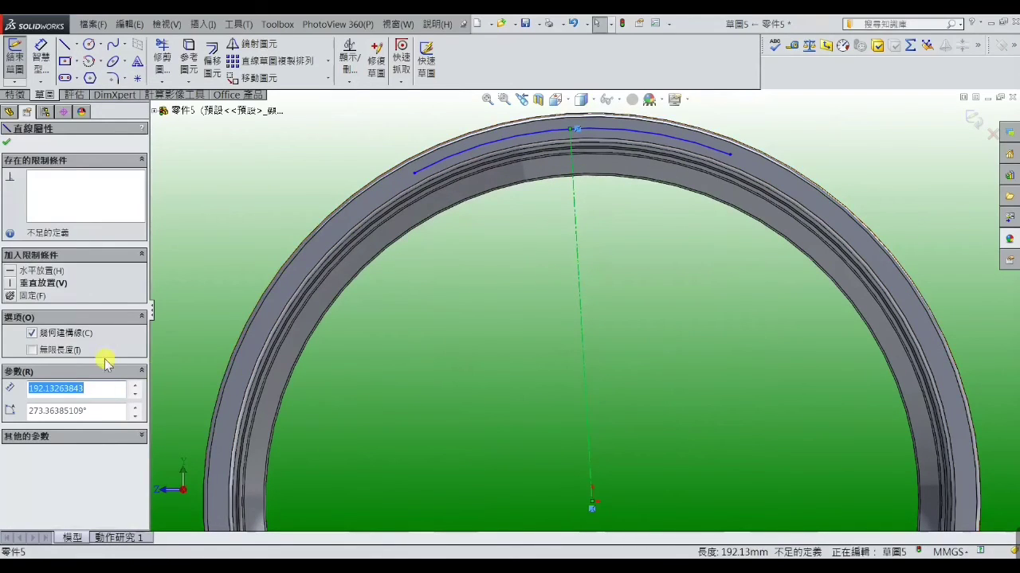
left_click(12, 283)
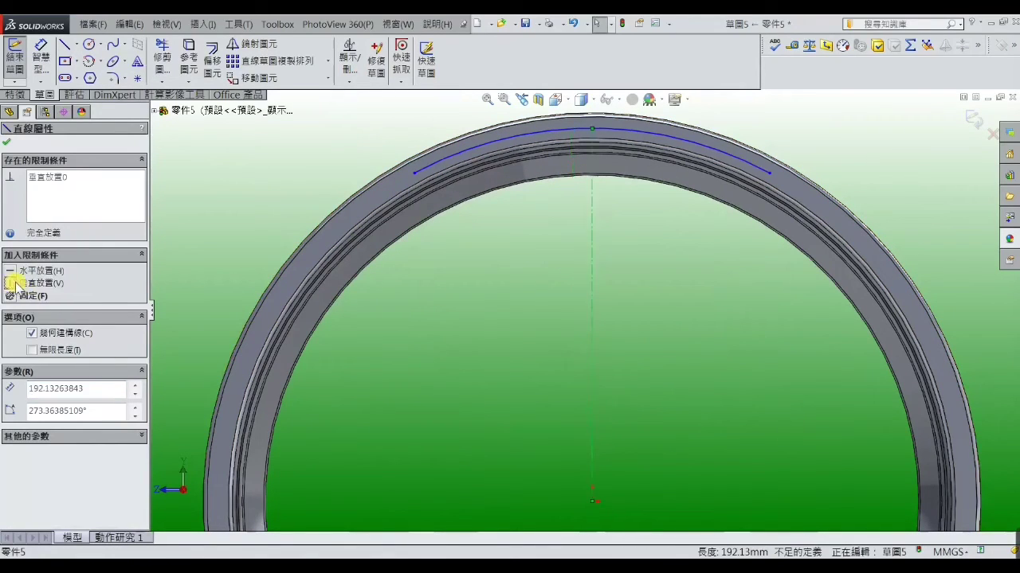
left_click(439, 299)
scroll(478, 310, "up", 1)
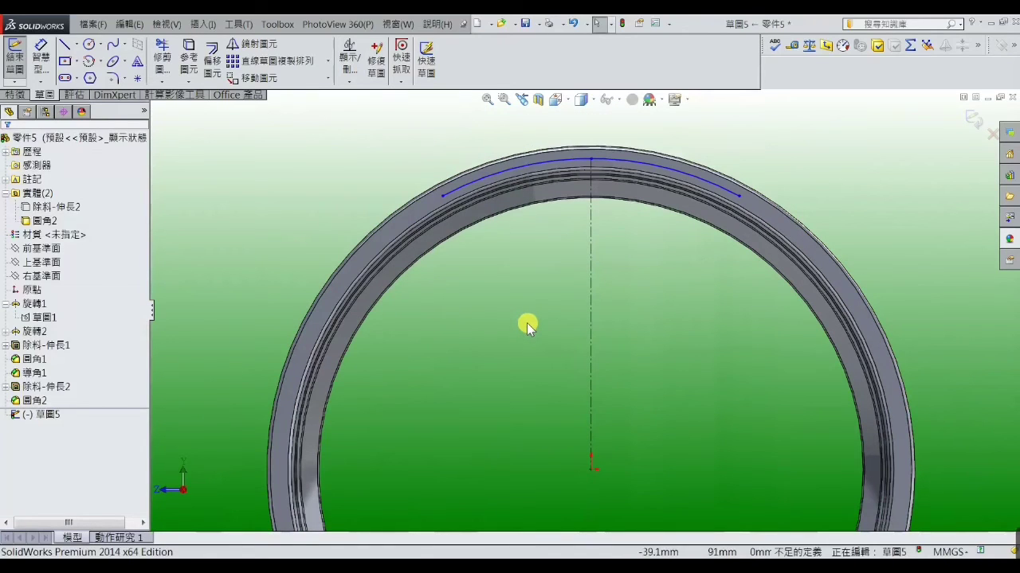
left_click(286, 215)
- Draw the slanted left side and the bottom line across to the centerline
left_click(67, 46)
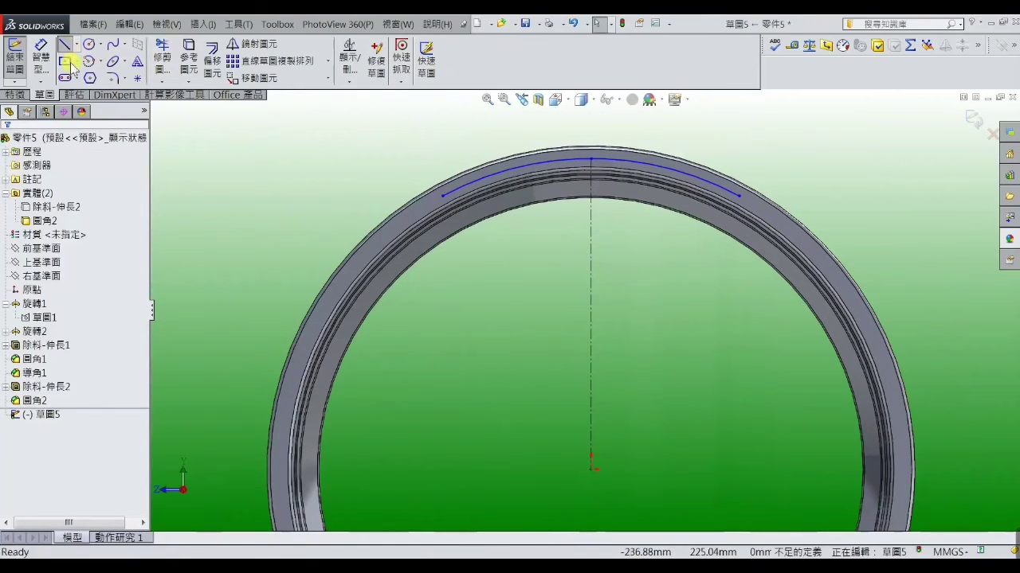
left_click(442, 198)
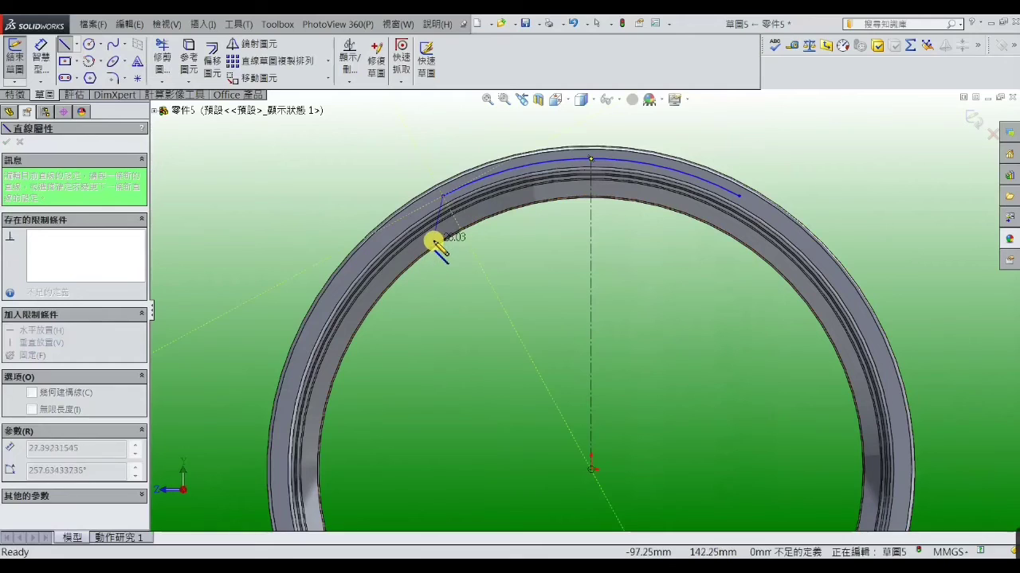
left_click(433, 236)
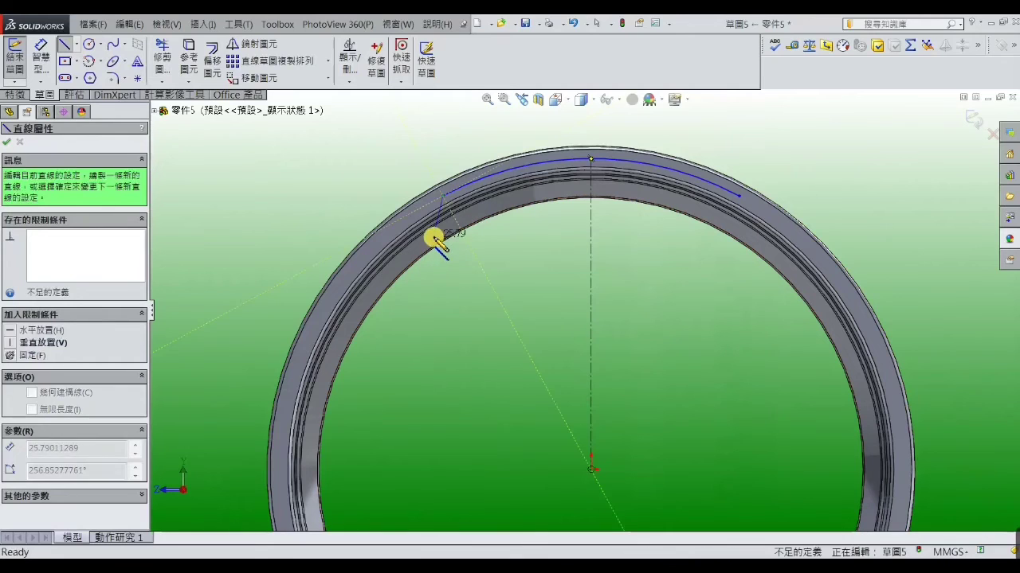
left_click(589, 236)
right_click(589, 238)
left_click(611, 114)
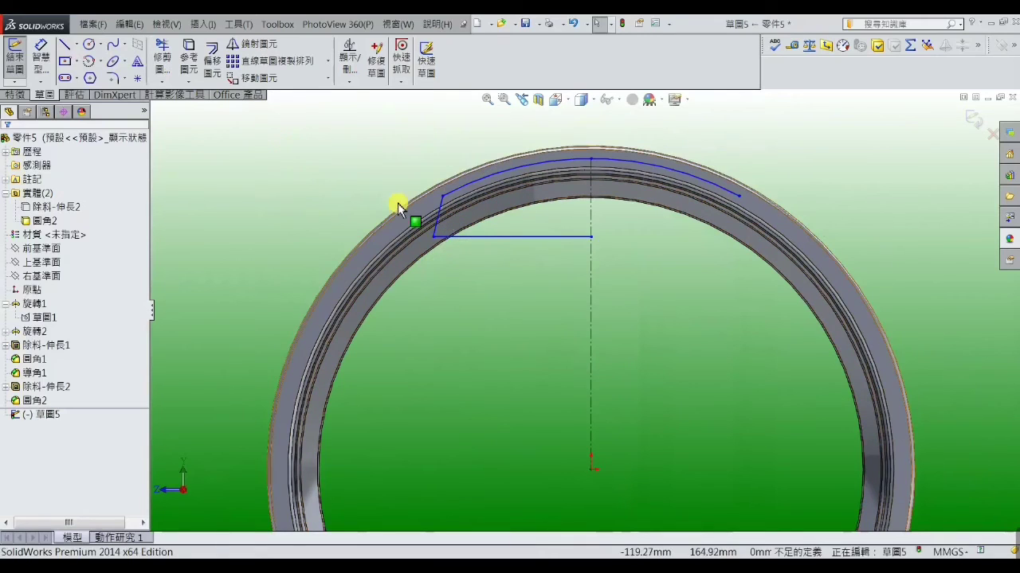
- Mirror the slanted side and bottom line about the vertical centerline
left_click(253, 44)
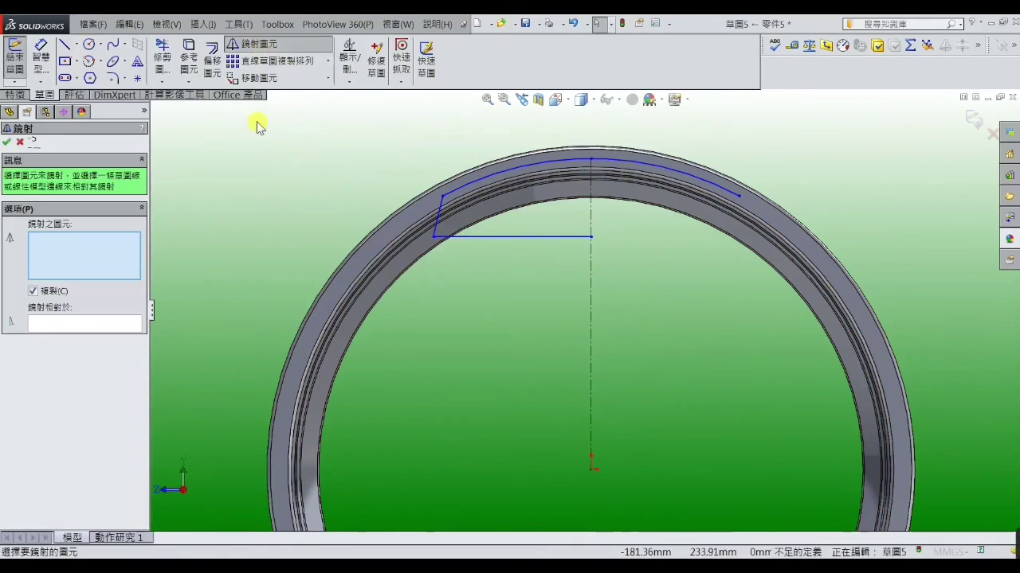
left_click(434, 230)
left_click(476, 237)
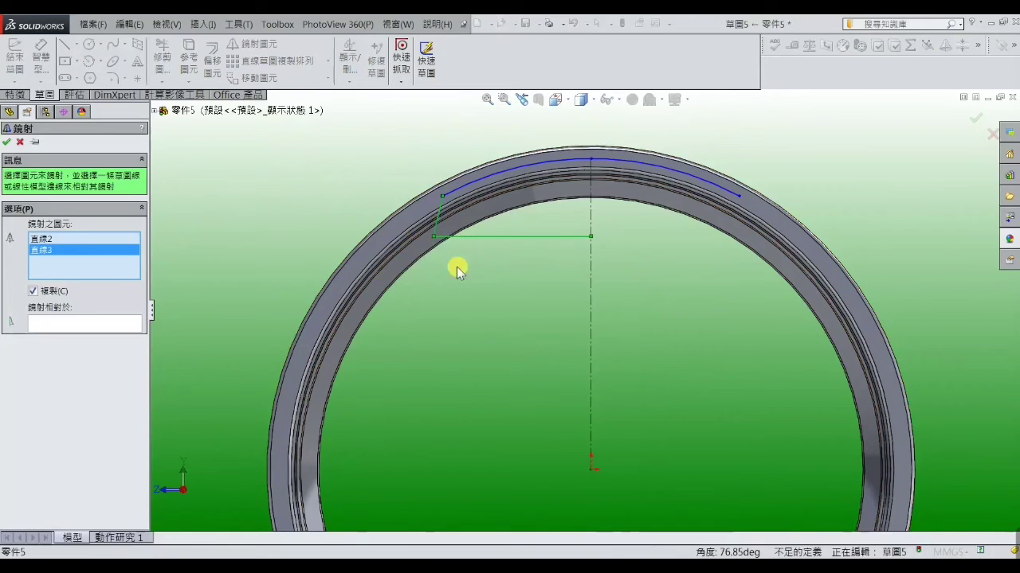
left_click(120, 323)
left_click(591, 324)
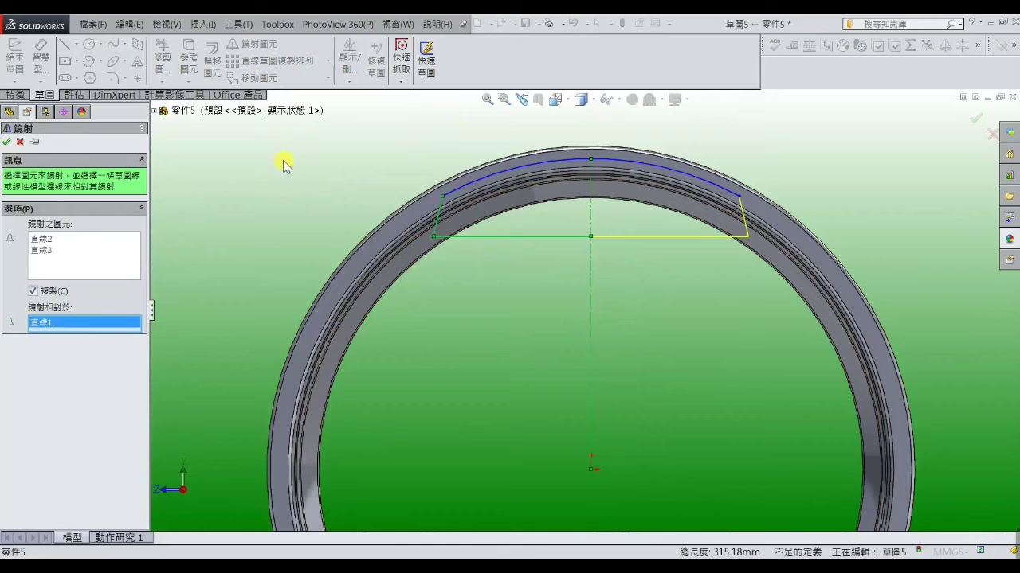
left_click(8, 141)
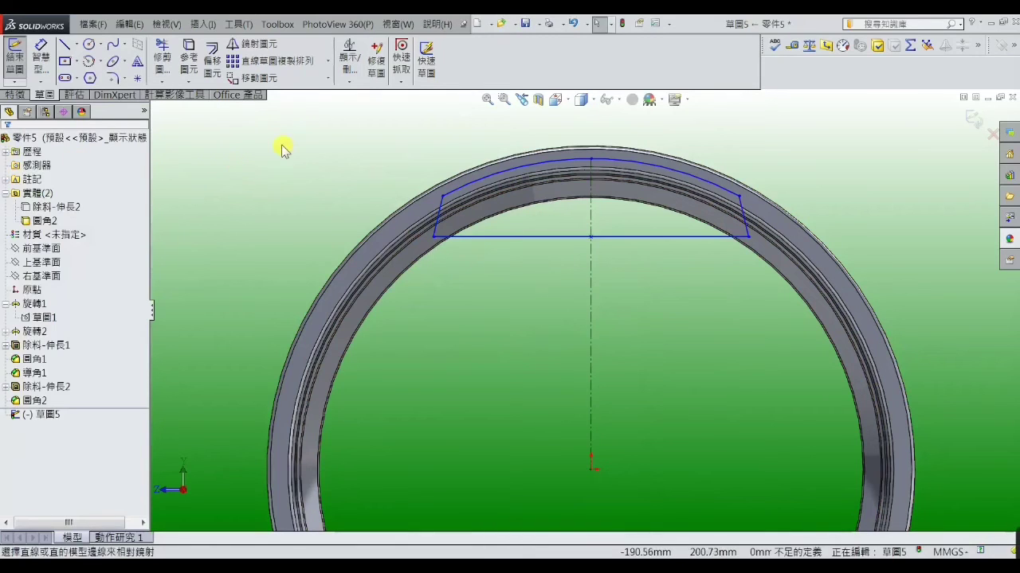
- Dimension the pocket arc 5.5 mm from the rim's outer top edge
left_click(41, 57)
scroll(606, 147, "down", 1)
scroll(599, 158, "down", 1)
scroll(597, 168, "down", 1)
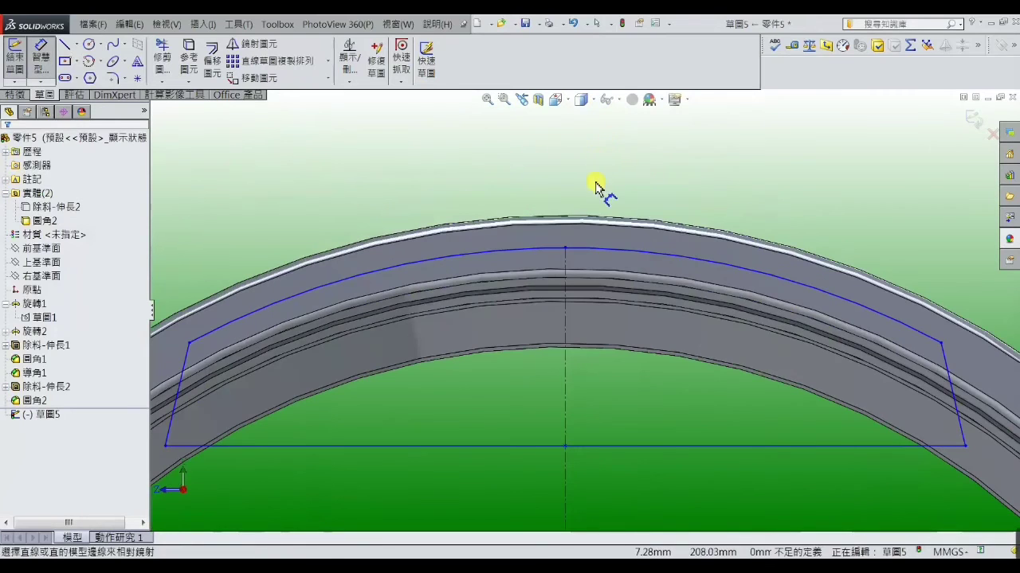
left_click(581, 218)
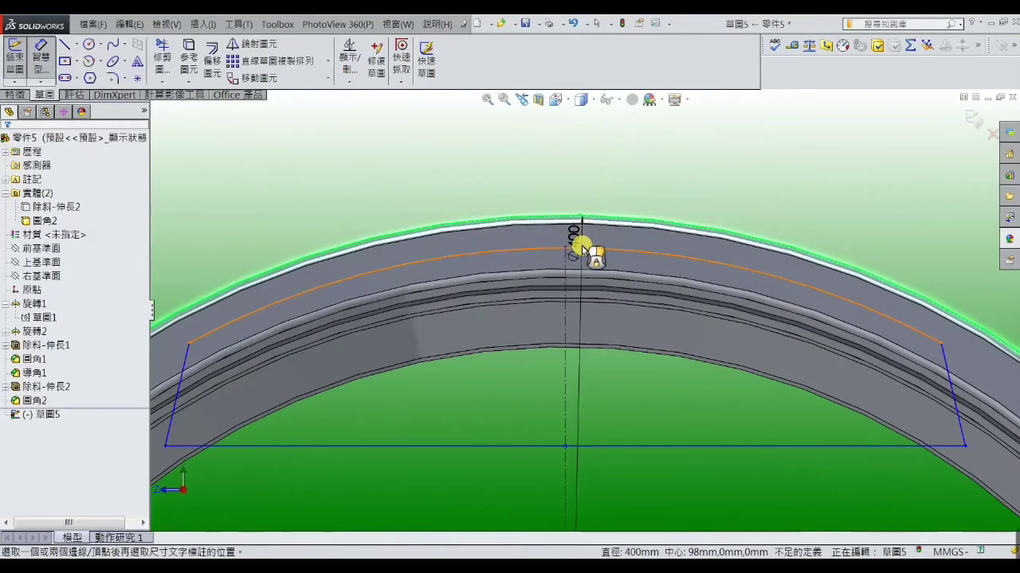
left_click(583, 246)
left_click(590, 237)
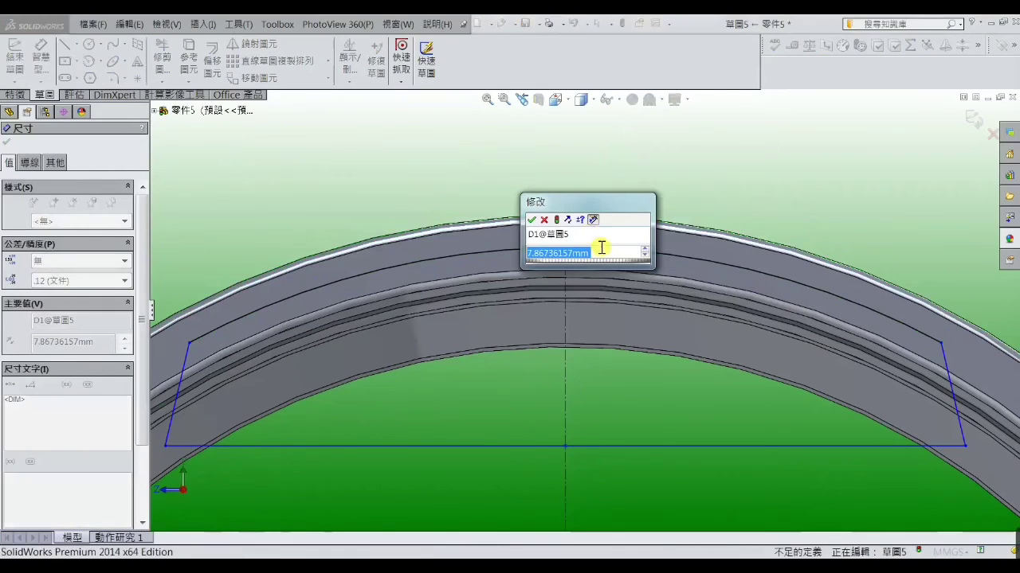
left_click_drag(600, 252, 528, 252)
right_click(526, 254)
key("Escape")
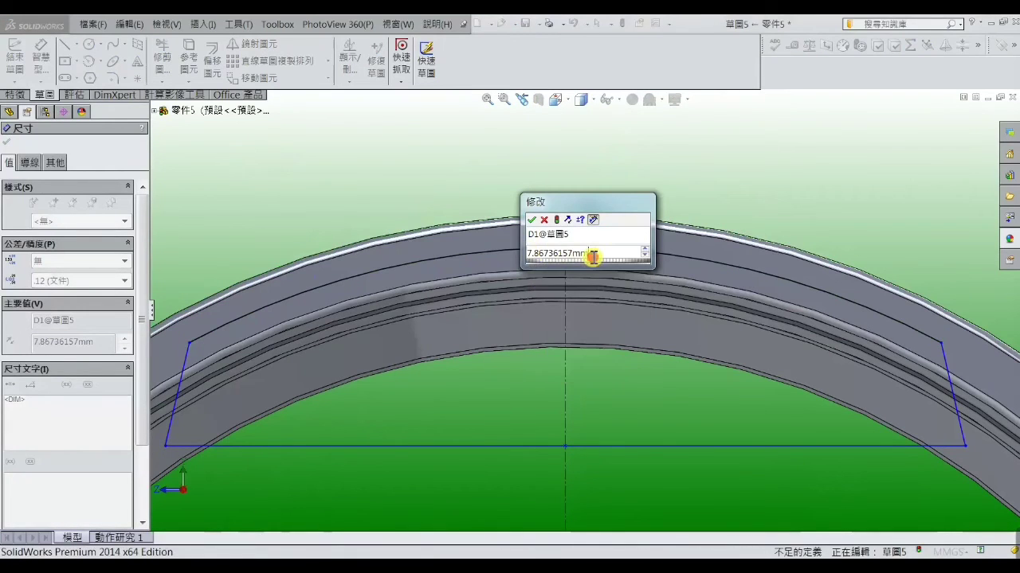
type("5")
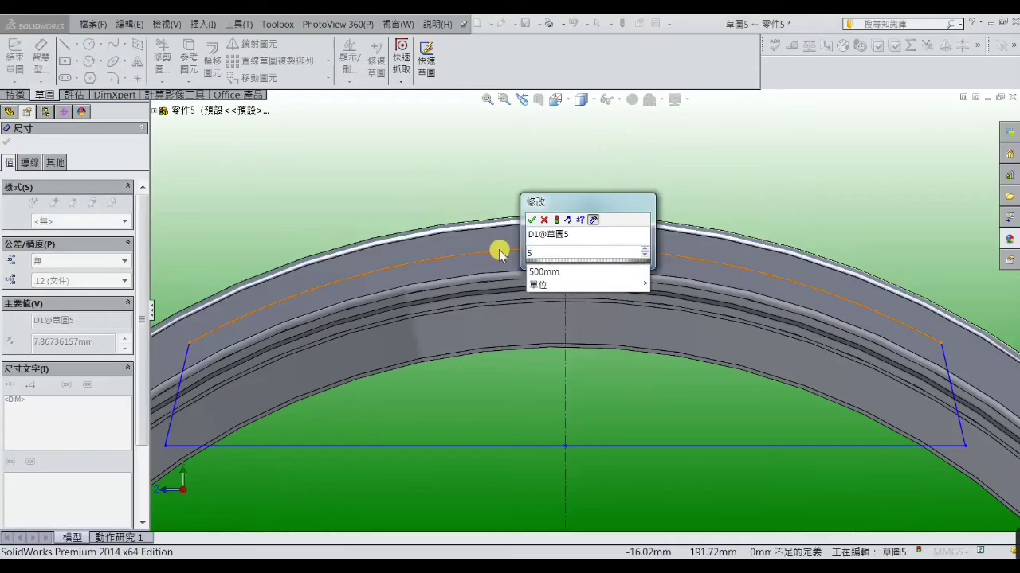
type(".5")
key("Return")
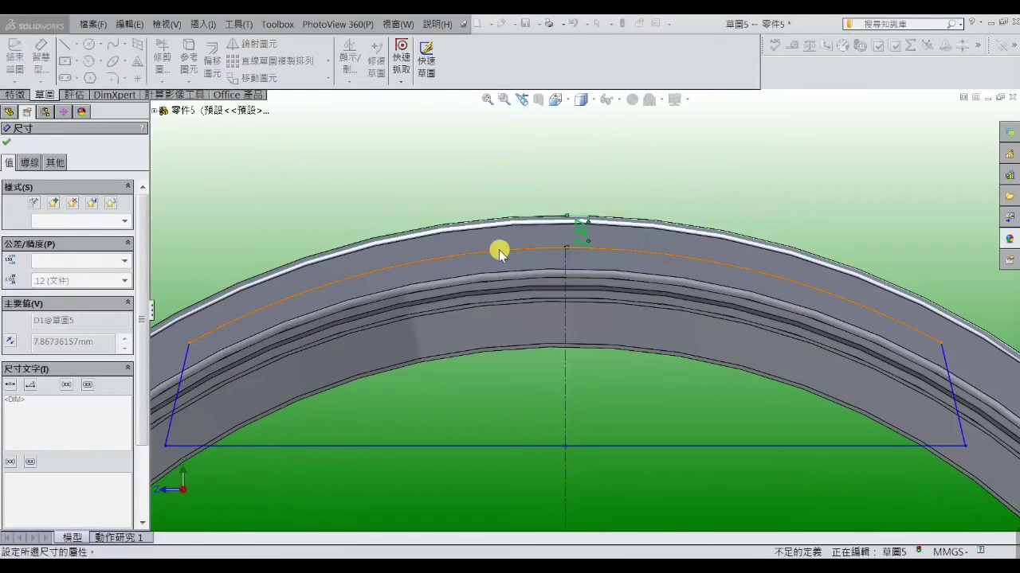
left_click(512, 172)
key("z")
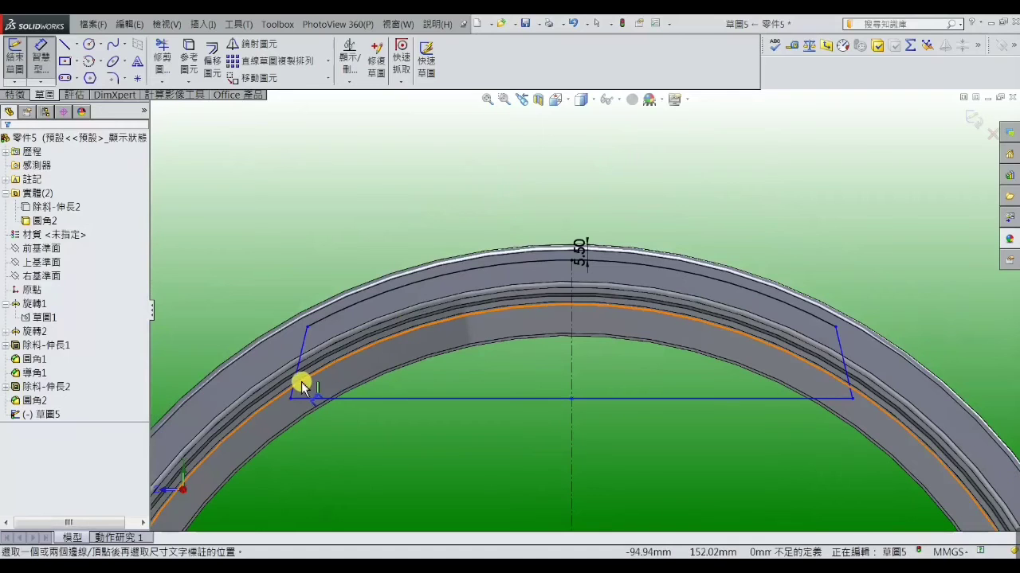
- Set the angle between the two slanted sides to 60°
left_click_drag(294, 380, 765, 420)
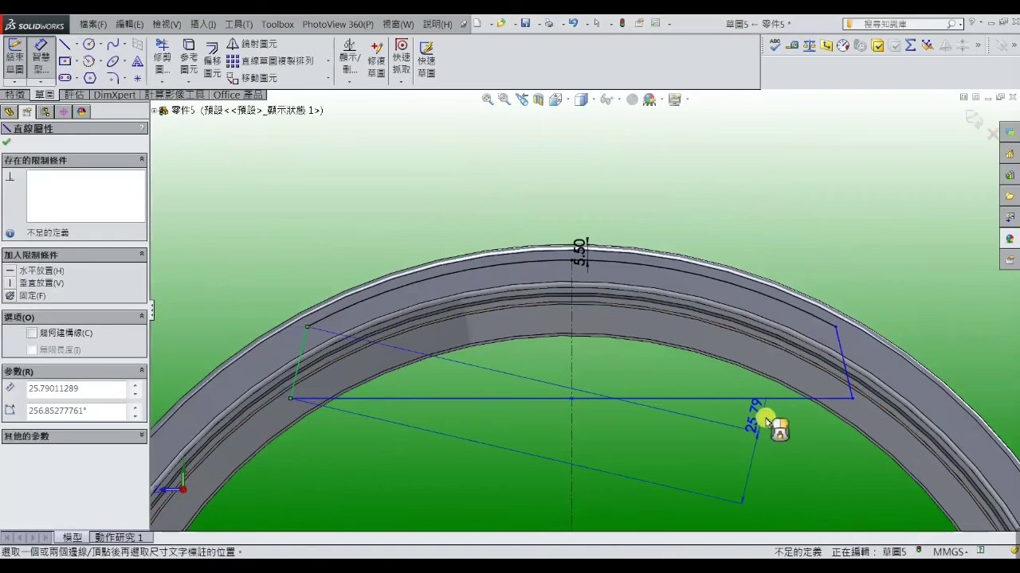
left_click(847, 388)
left_click(669, 438)
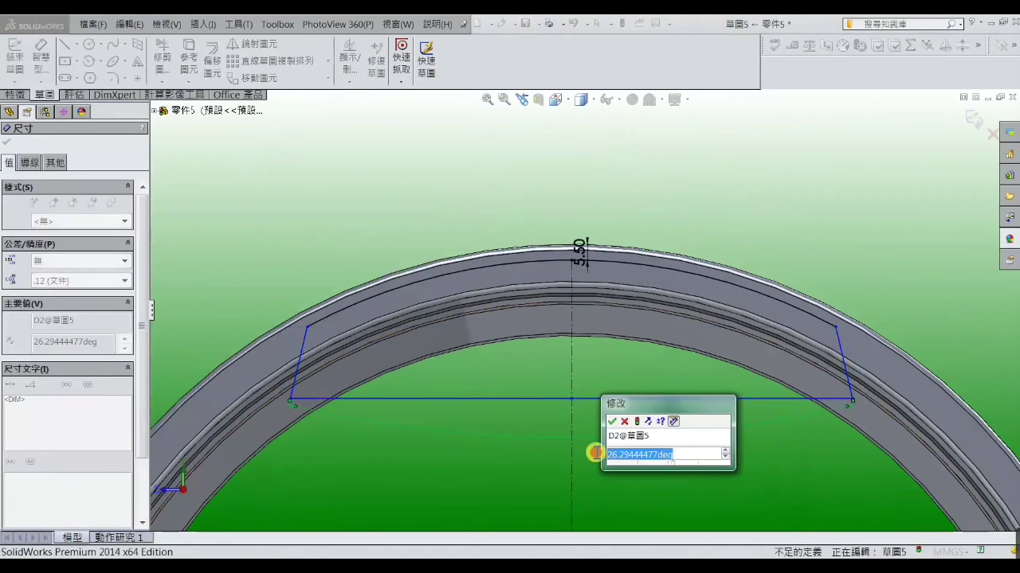
type("60")
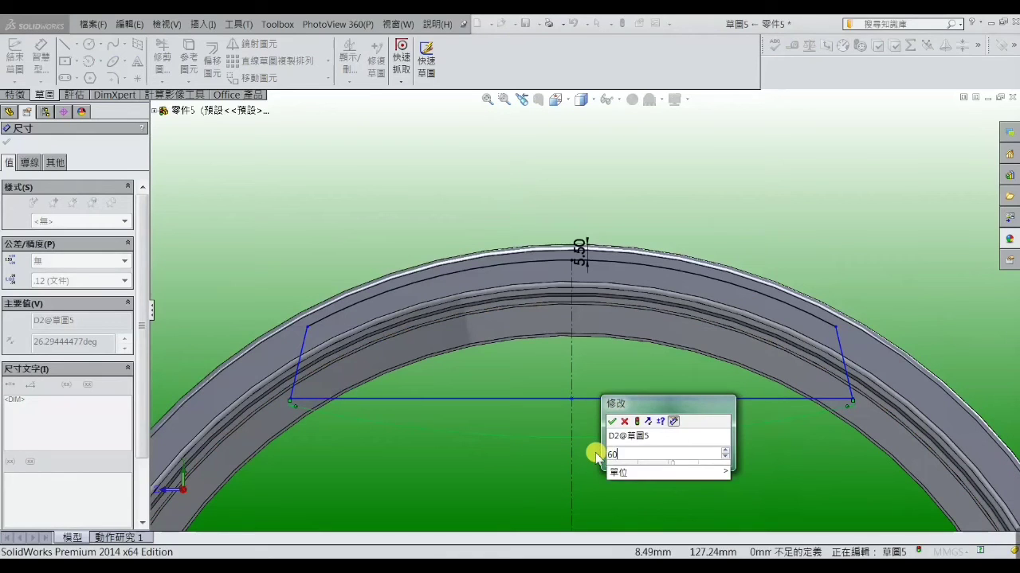
key("Return")
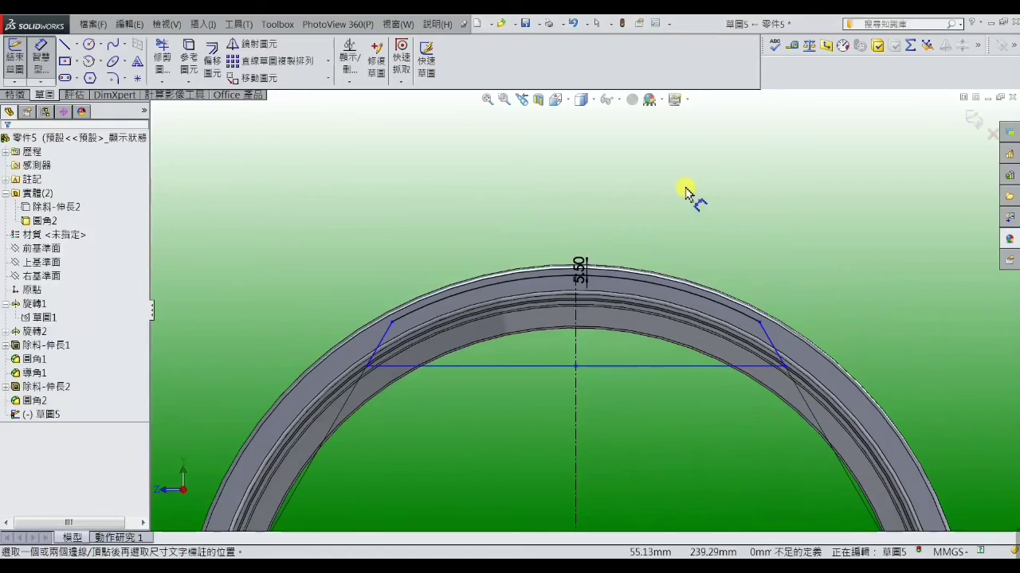
- Dimension the top arc's length as 116
left_click(392, 325)
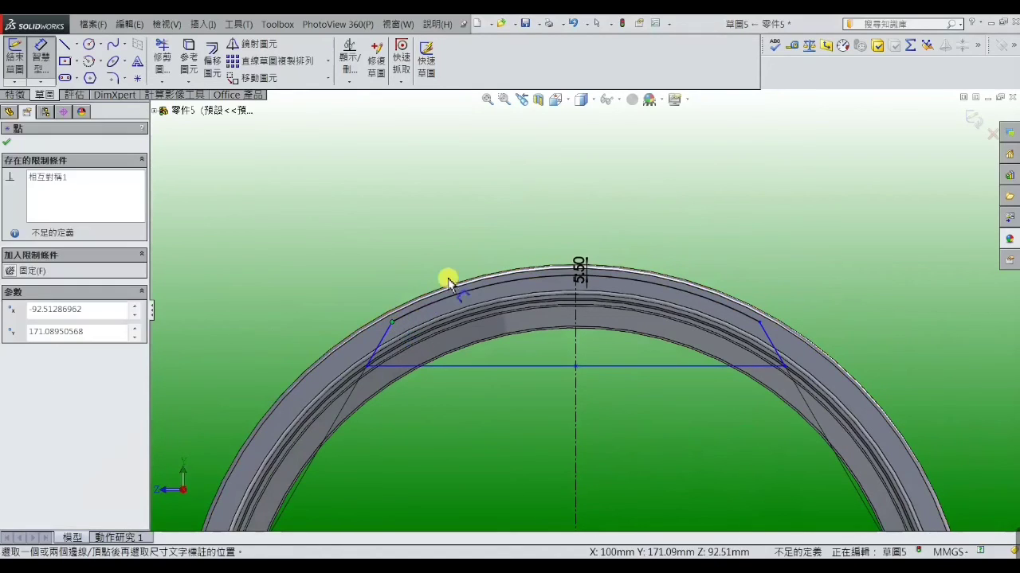
left_click(761, 325)
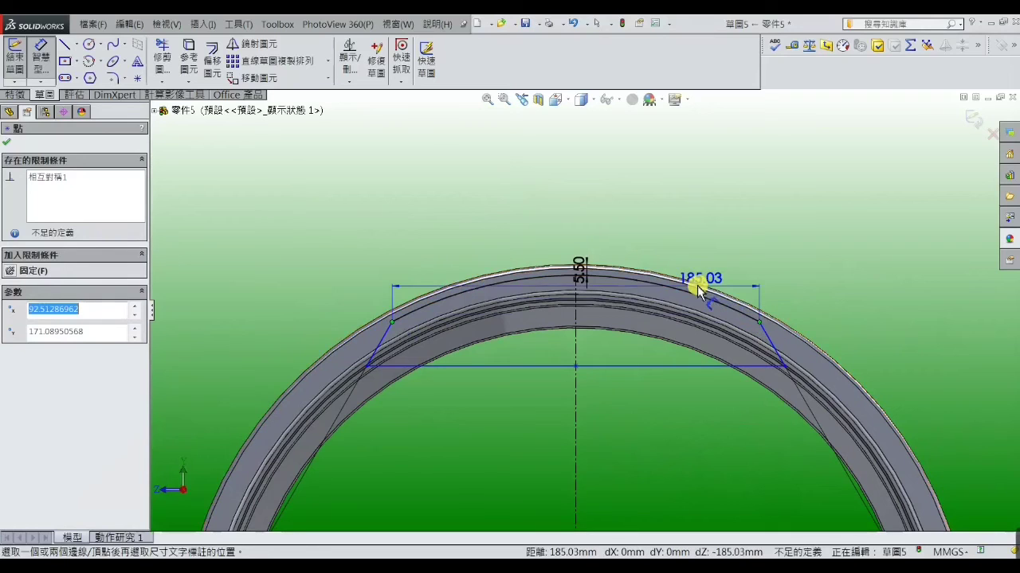
left_click(689, 292)
left_click(617, 231)
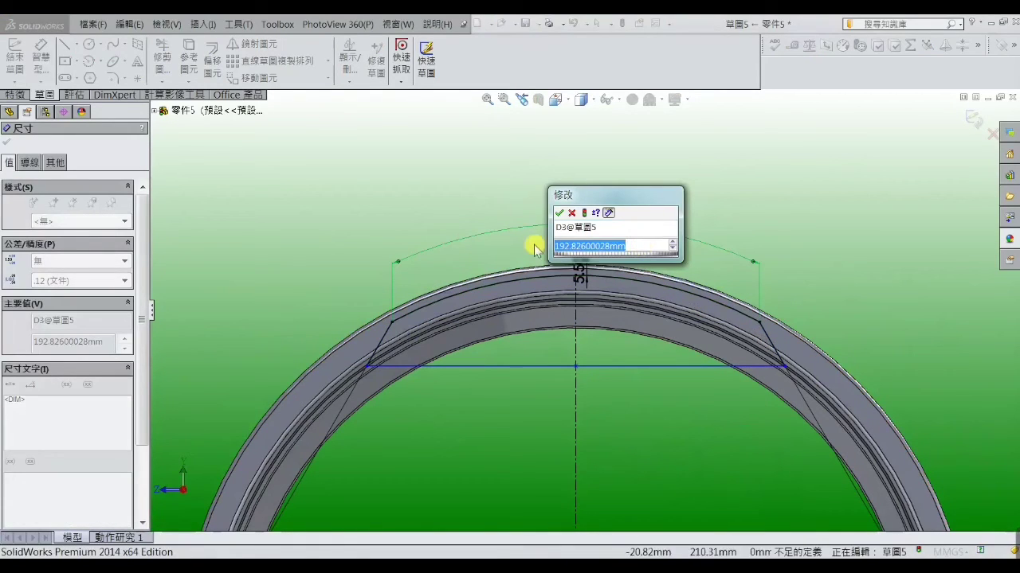
type("116")
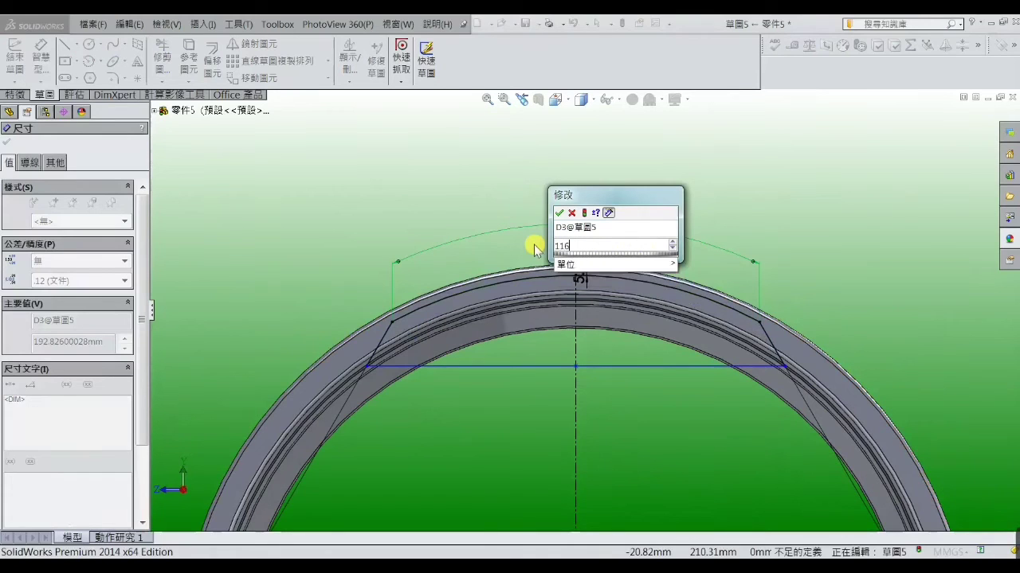
key("Return")
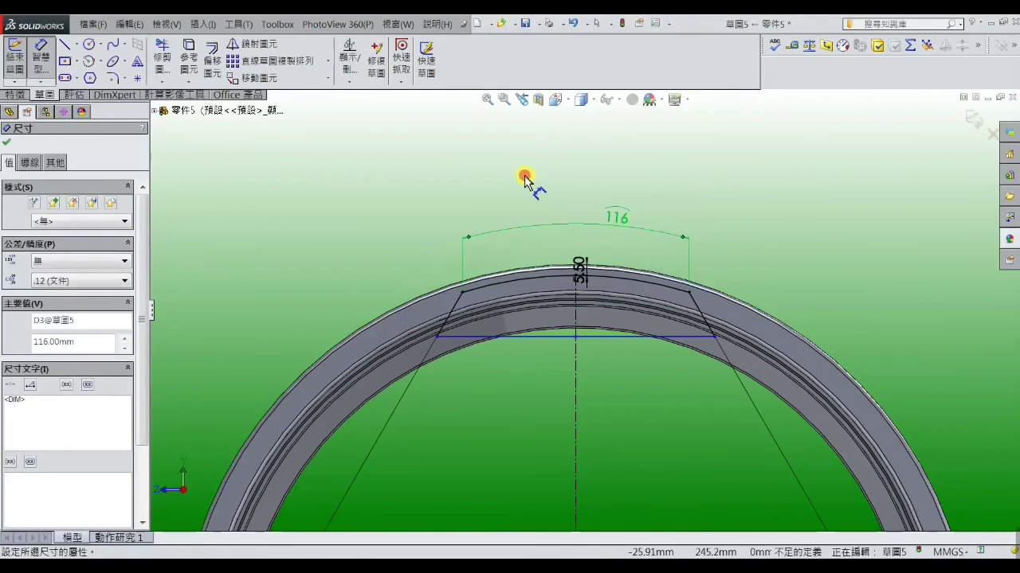
left_click(524, 178)
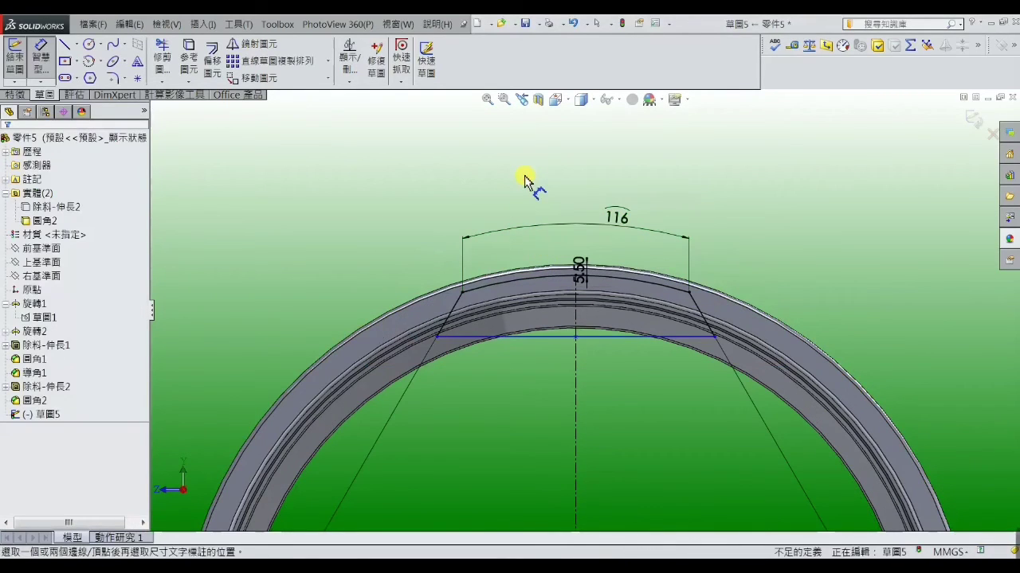
- Move the 5.50 dimension above the arc and undo the accidental sketch drag
left_click(611, 270)
left_click(578, 277)
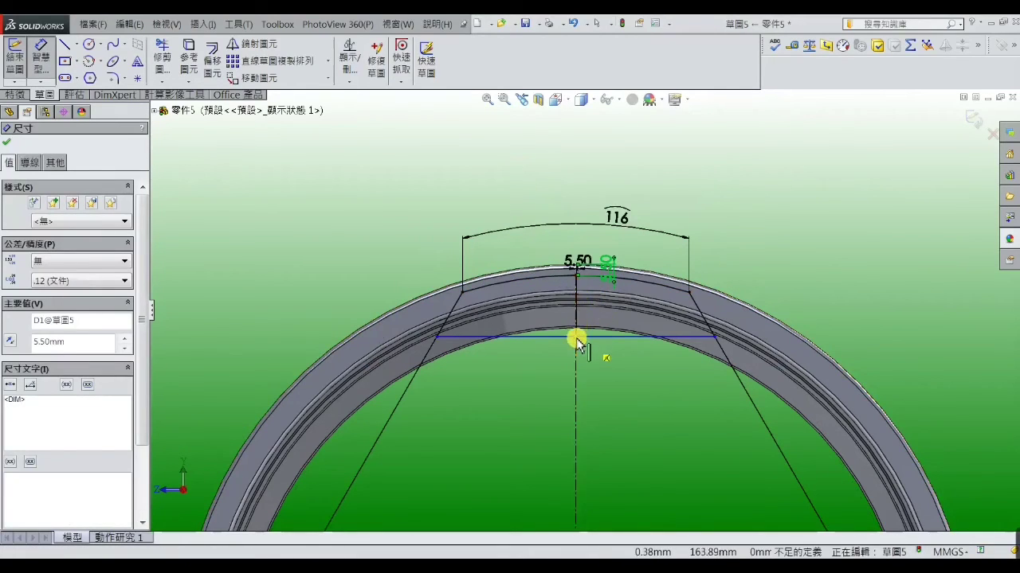
key("Escape")
key("ctrl+z")
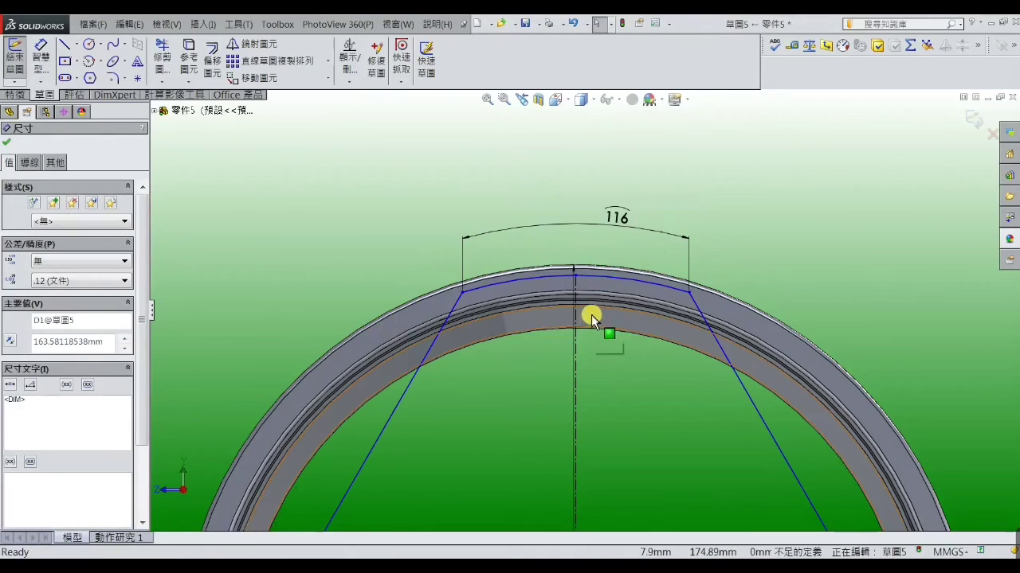
left_click(129, 24)
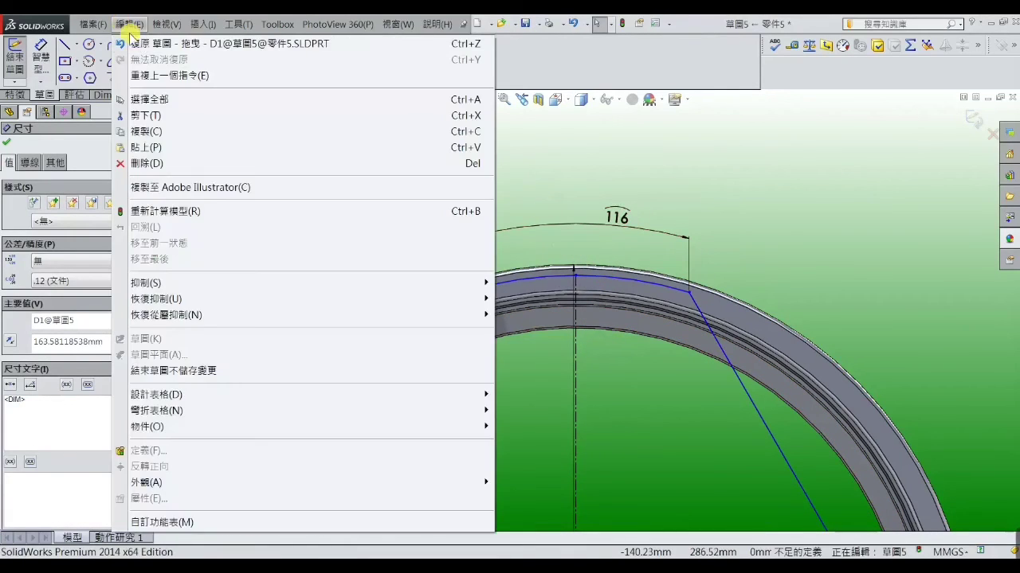
left_click(133, 41)
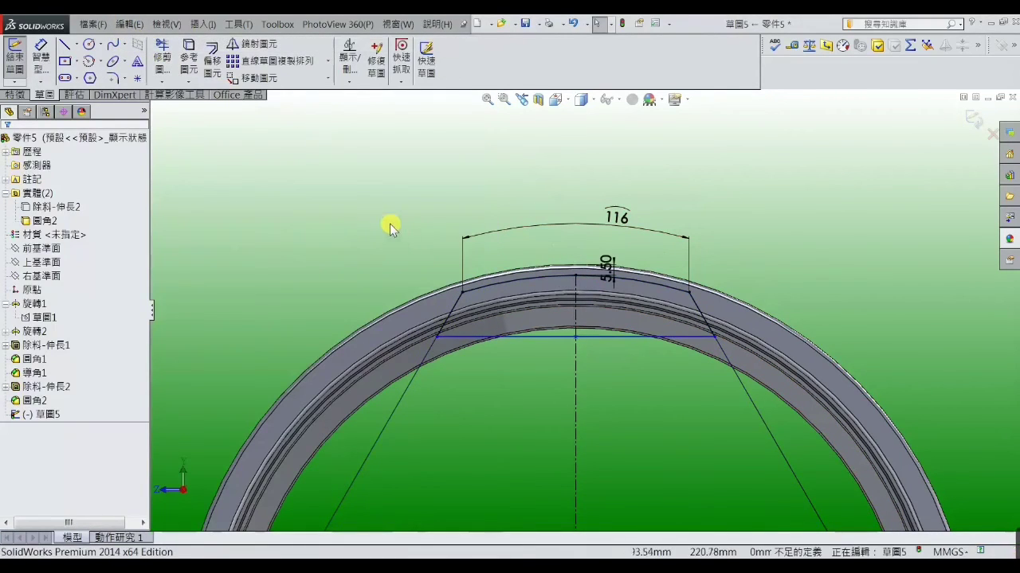
- Add a 30 mm depth dimension from the bottom line's midpoint to the rim's top point
left_click(40, 56)
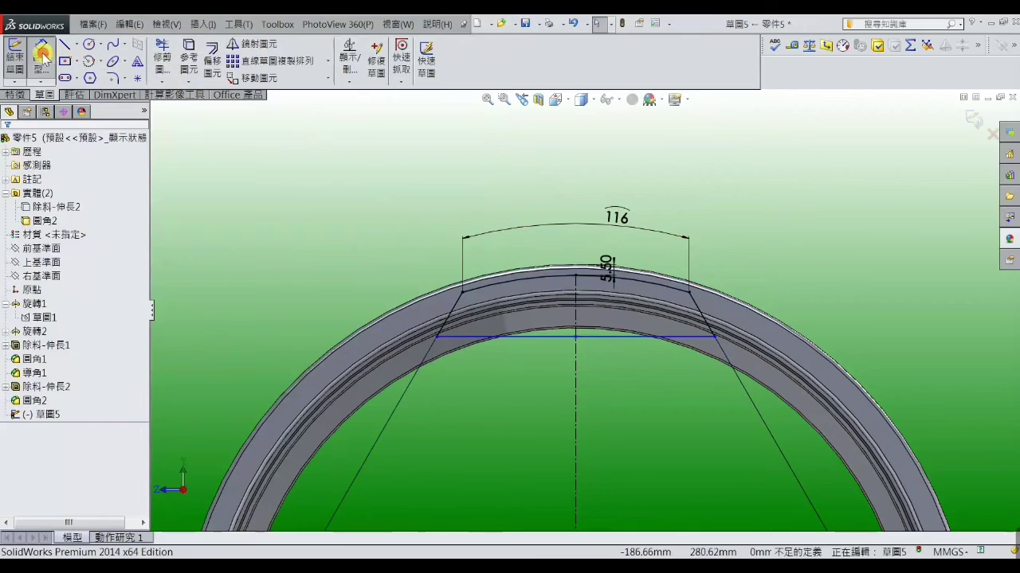
left_click(587, 342)
left_click(576, 276)
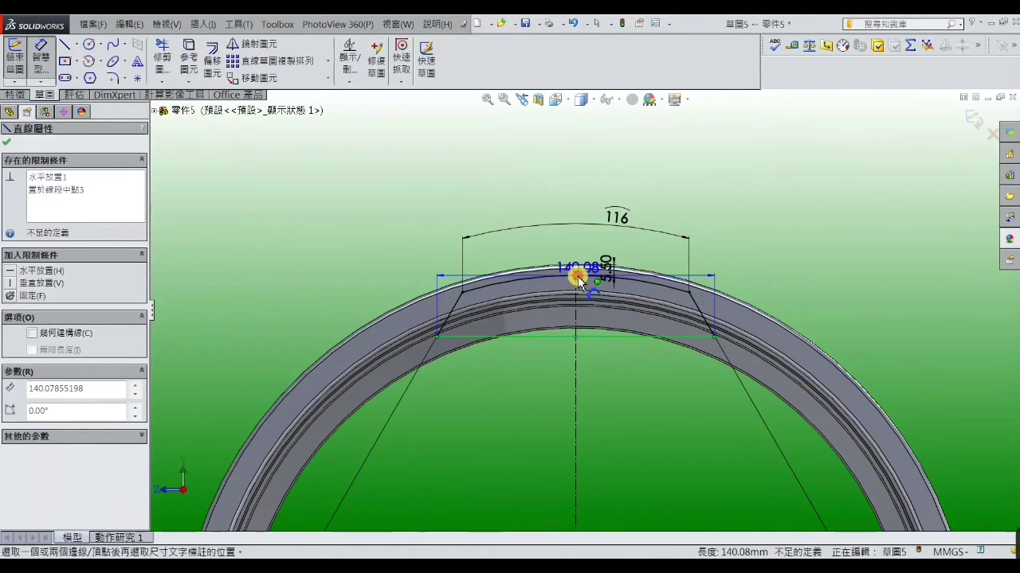
left_click(566, 307)
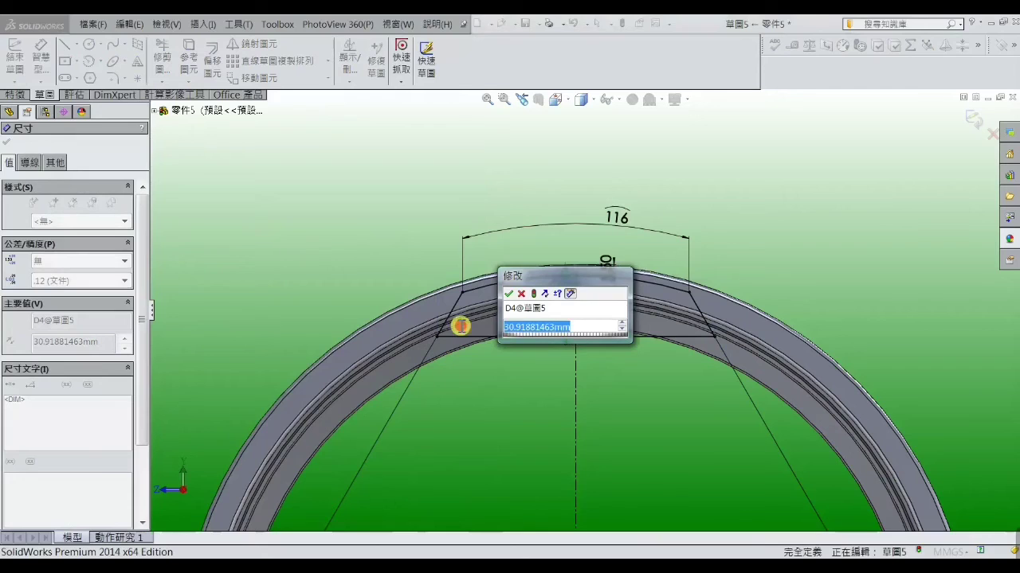
type("30")
key("Return")
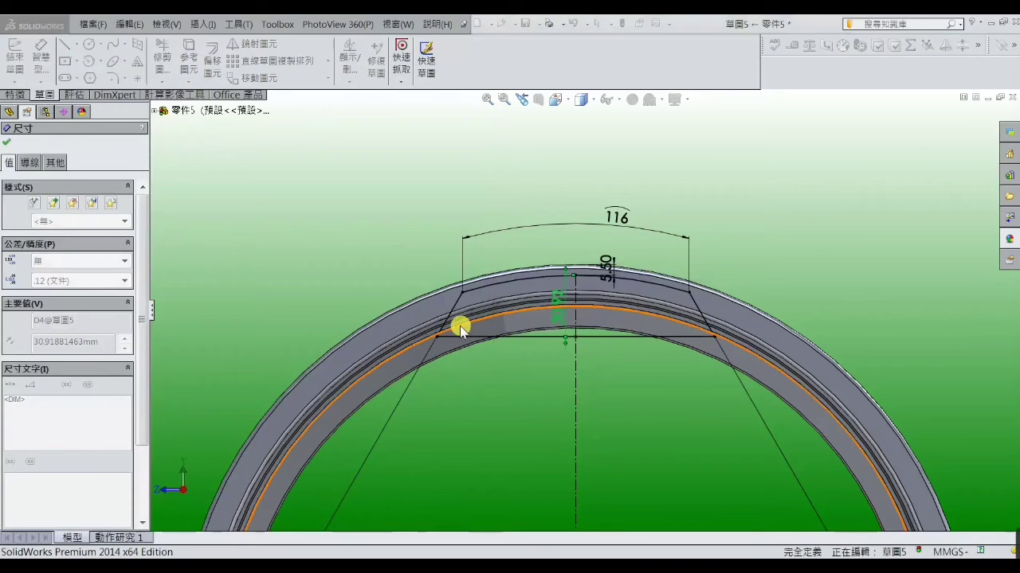
left_click(398, 245)
key("z")
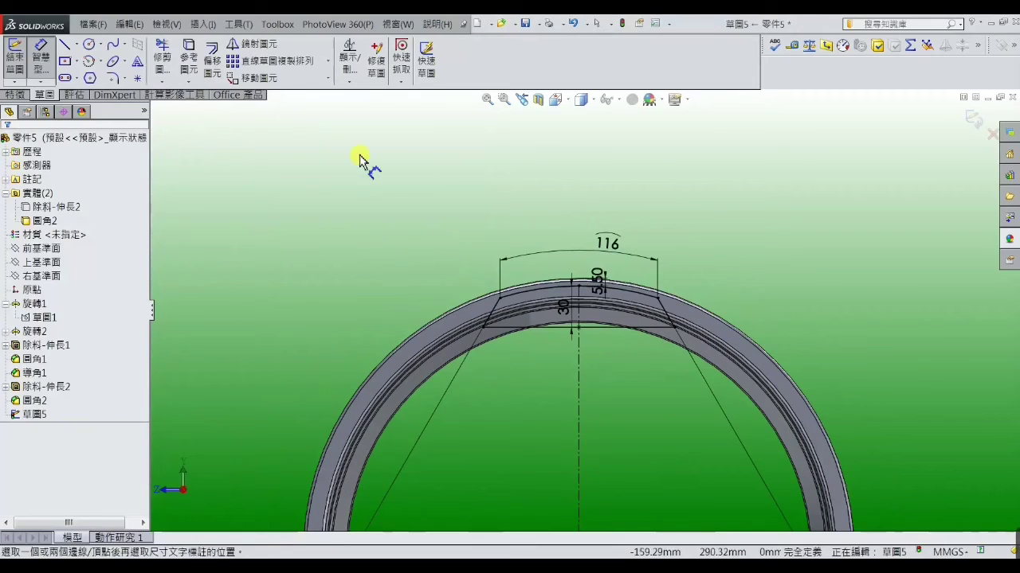
- Circularly pattern the pocket's lines and arc into 7 copies over 360°
left_click(328, 67)
left_click(307, 94)
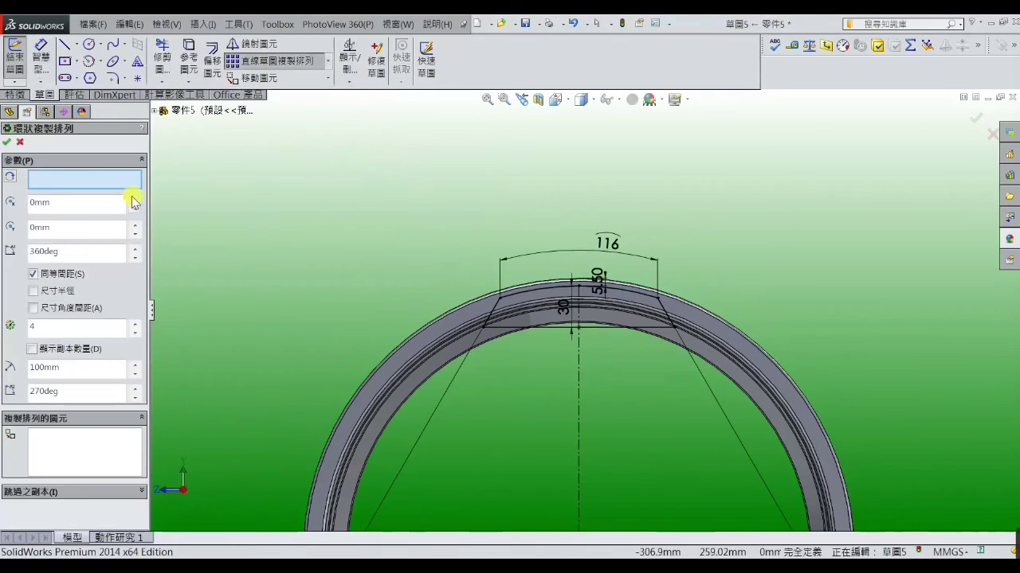
left_click(117, 183)
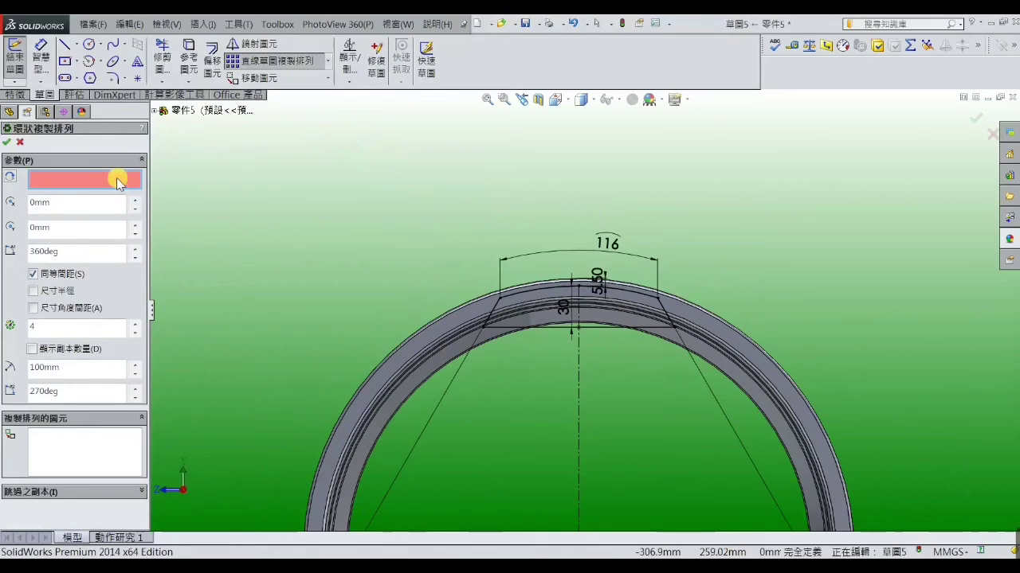
left_click(136, 323)
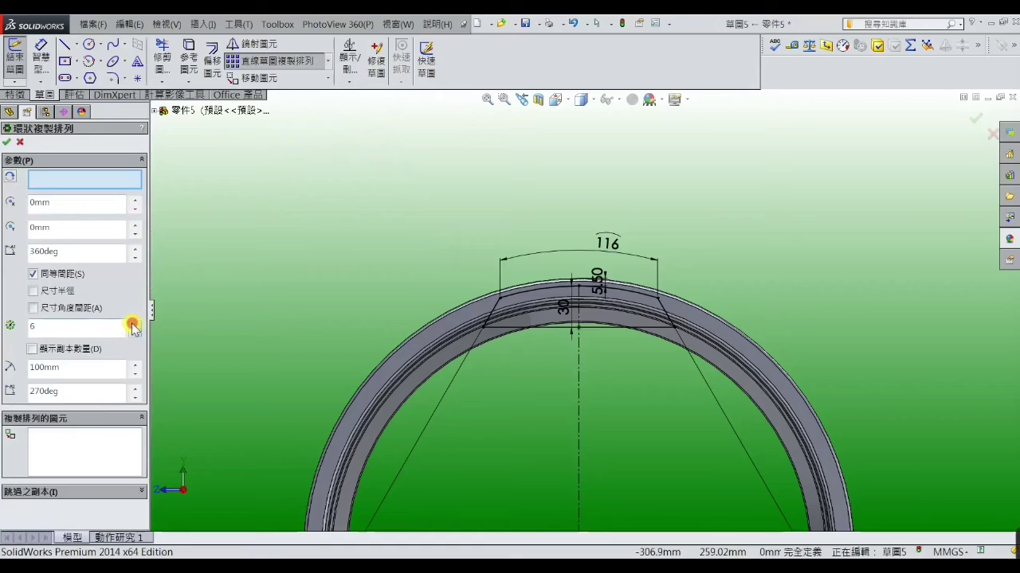
left_click(123, 433)
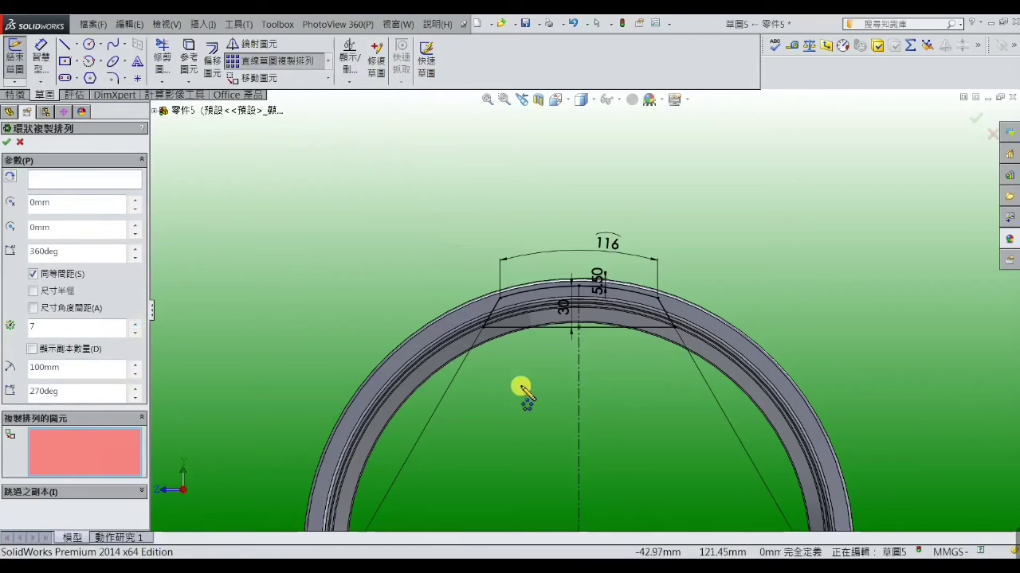
left_click(541, 331)
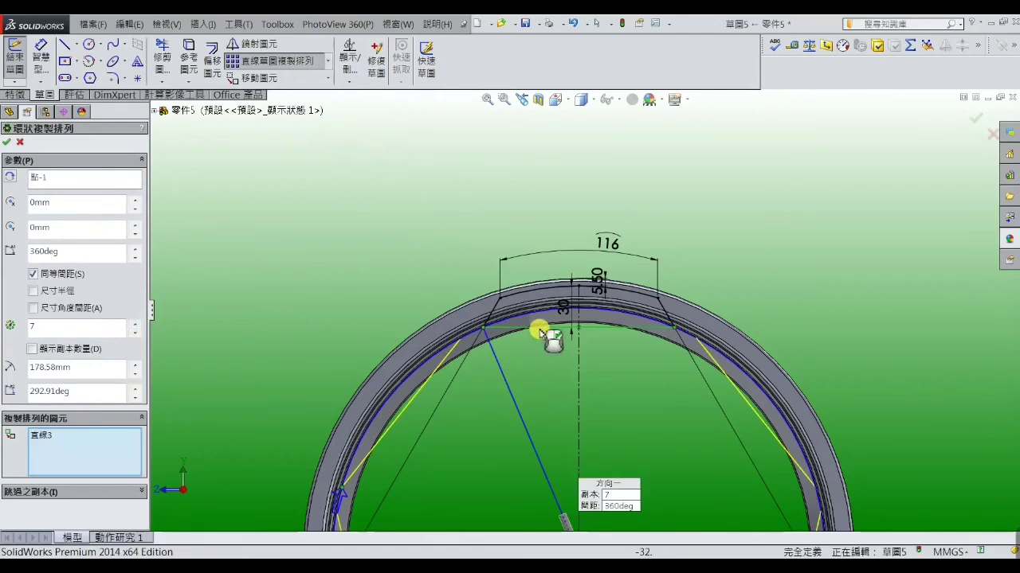
left_click(510, 299)
left_click(511, 297)
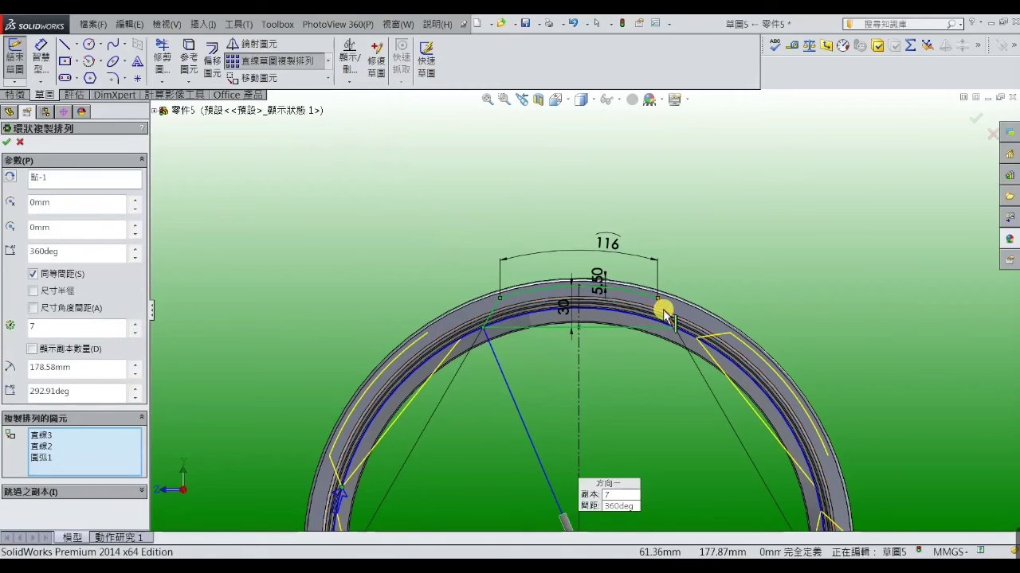
left_click(7, 142)
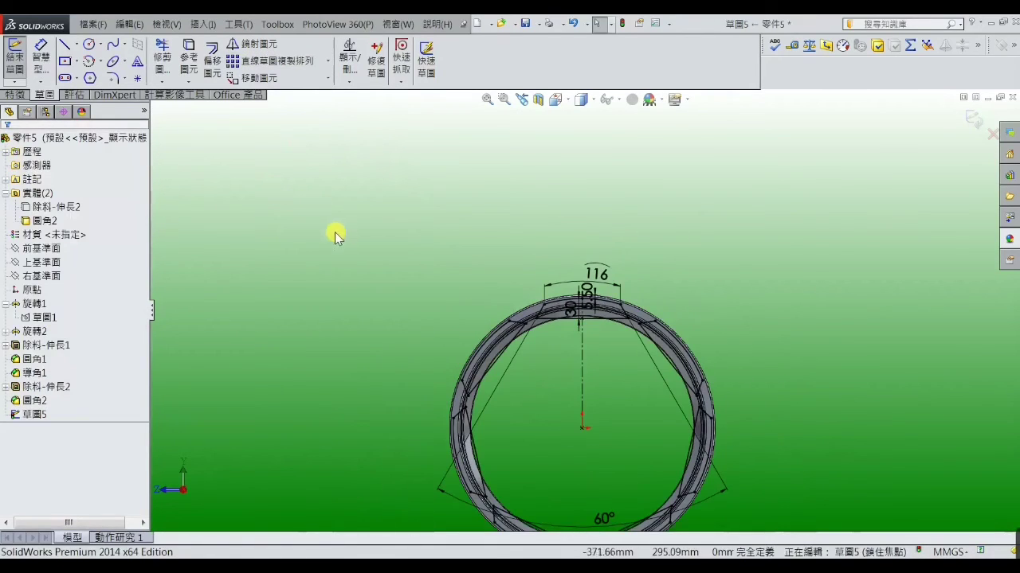
- Cut the seven patterned pocket outlines 8 mm deep (Blind) into the rim as Cut-Extrude3
left_click(20, 95)
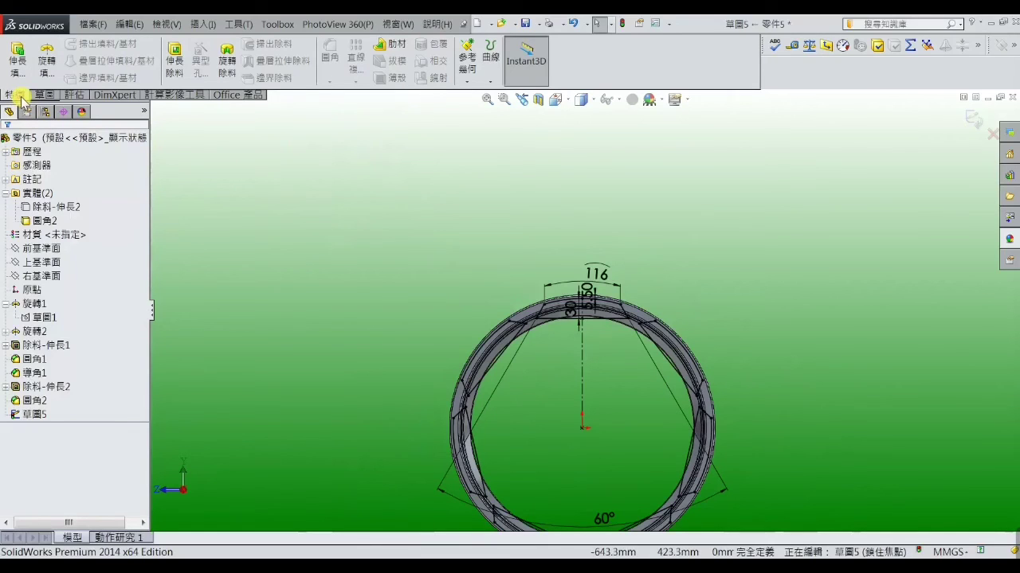
left_click(166, 70)
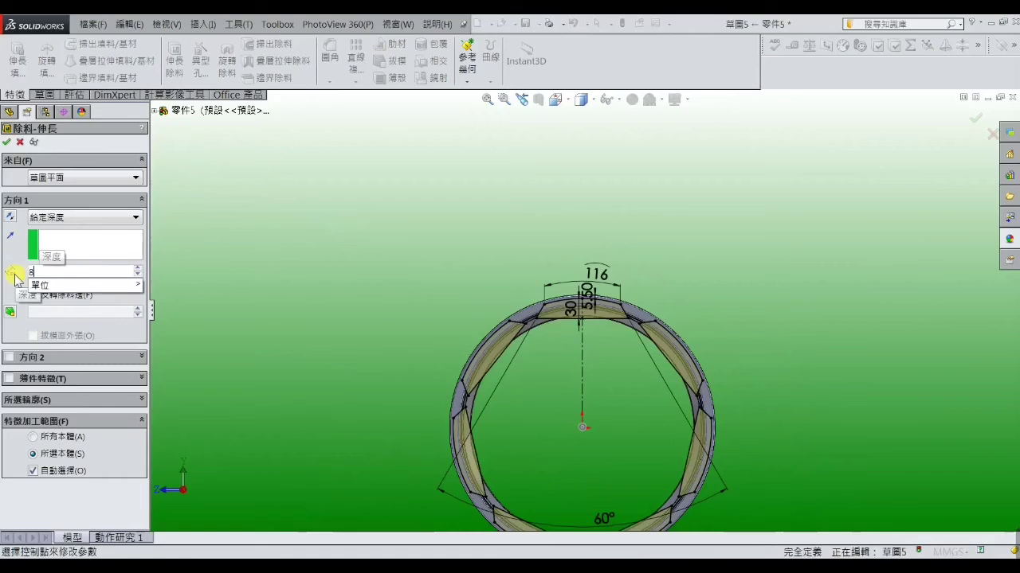
type("8")
key("Return")
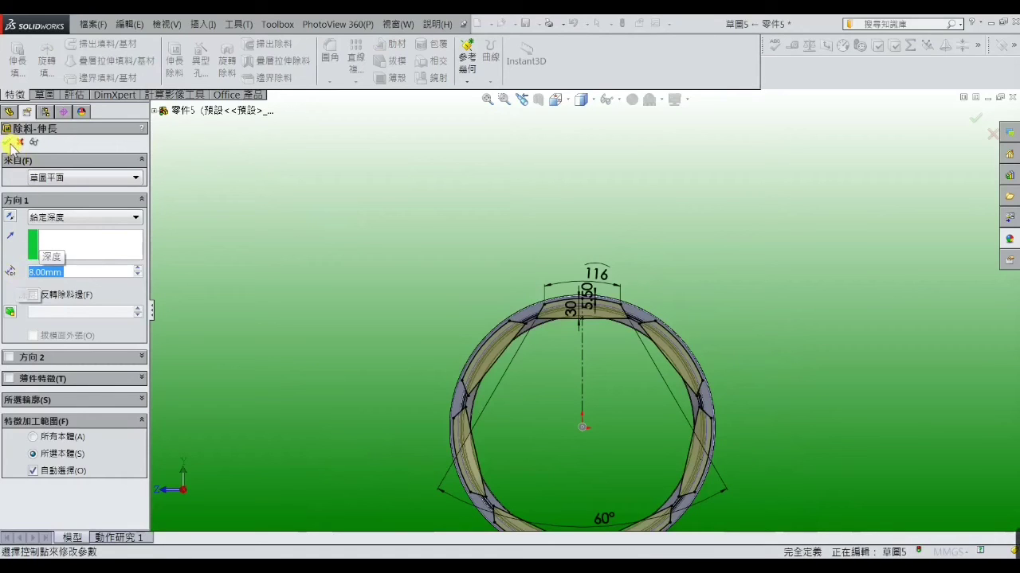
left_click(10, 143)
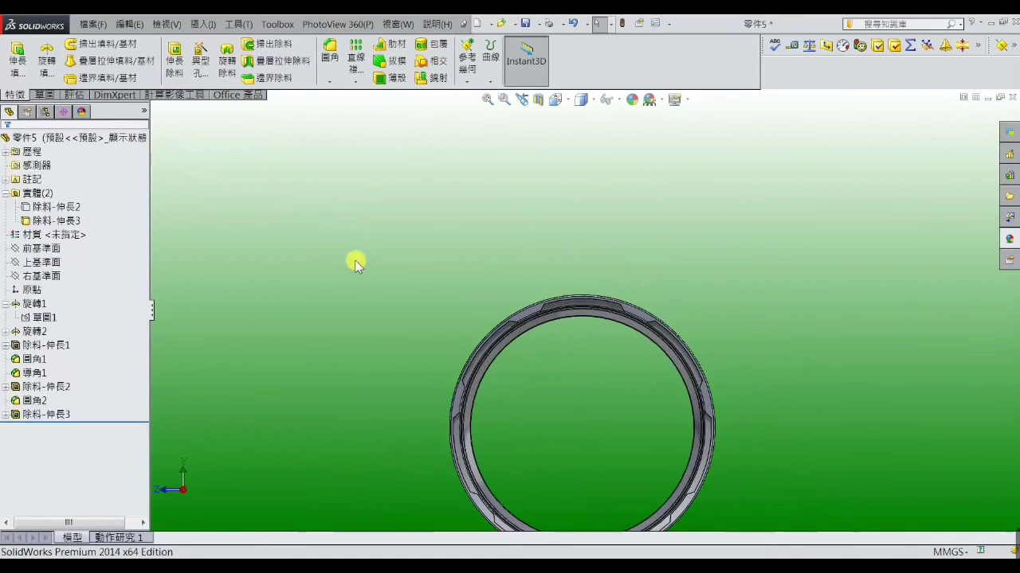
mouse_move(364, 285)
middle_mouse_down()
mouse_move(380, 234)
mouse_move(619, 325)
mouse_move(476, 222)
middle_mouse_up()
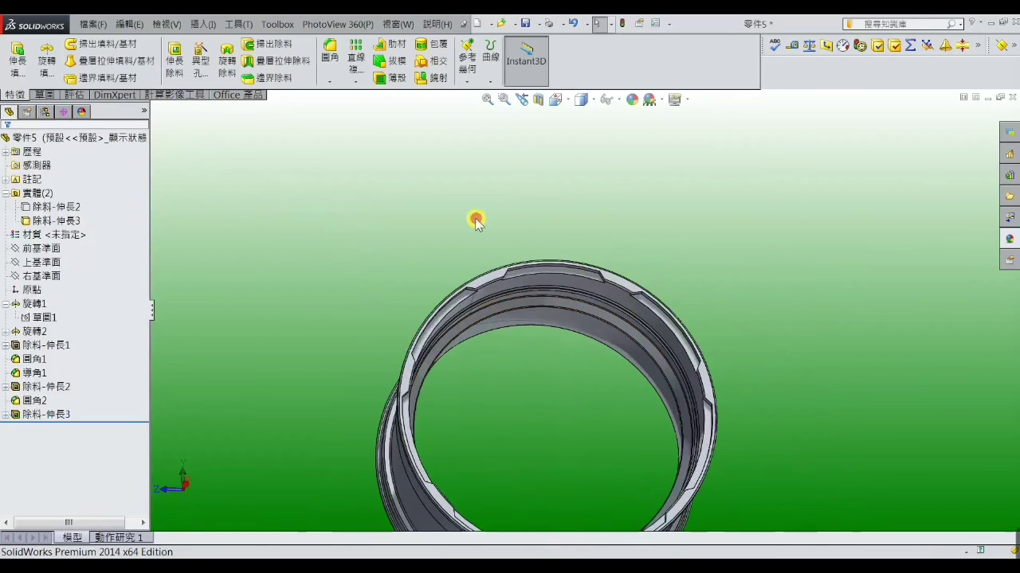
- Start a fillet and select the top, left, right and one left-side rim pocket face
left_click(331, 80)
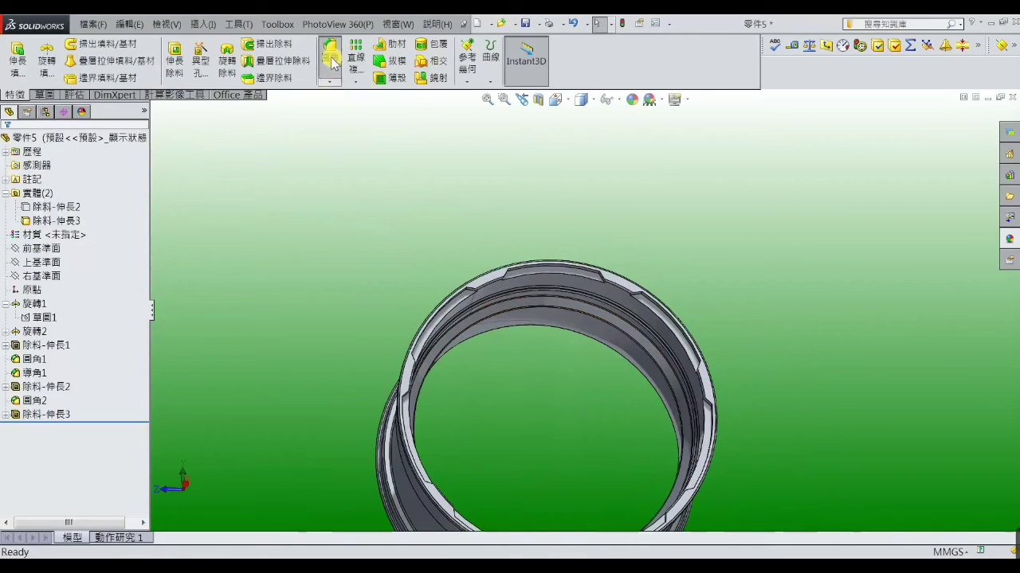
scroll(599, 355, "down", 5)
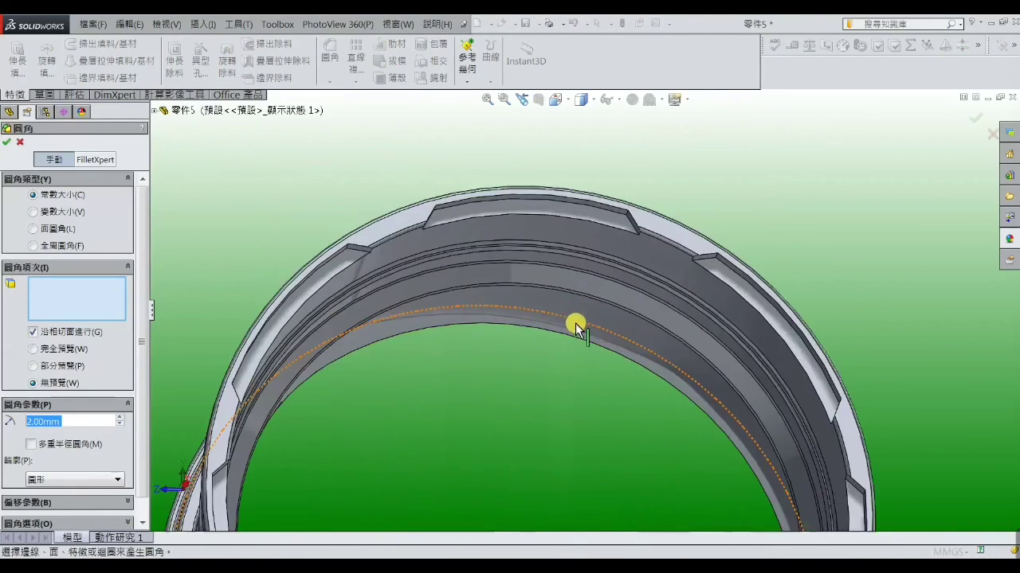
left_click(587, 214)
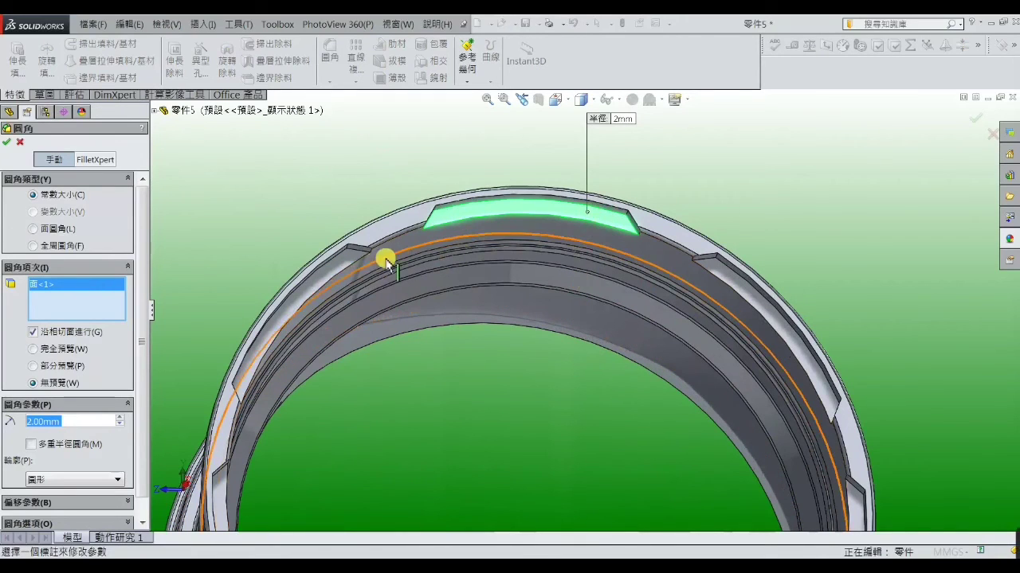
left_click(343, 265)
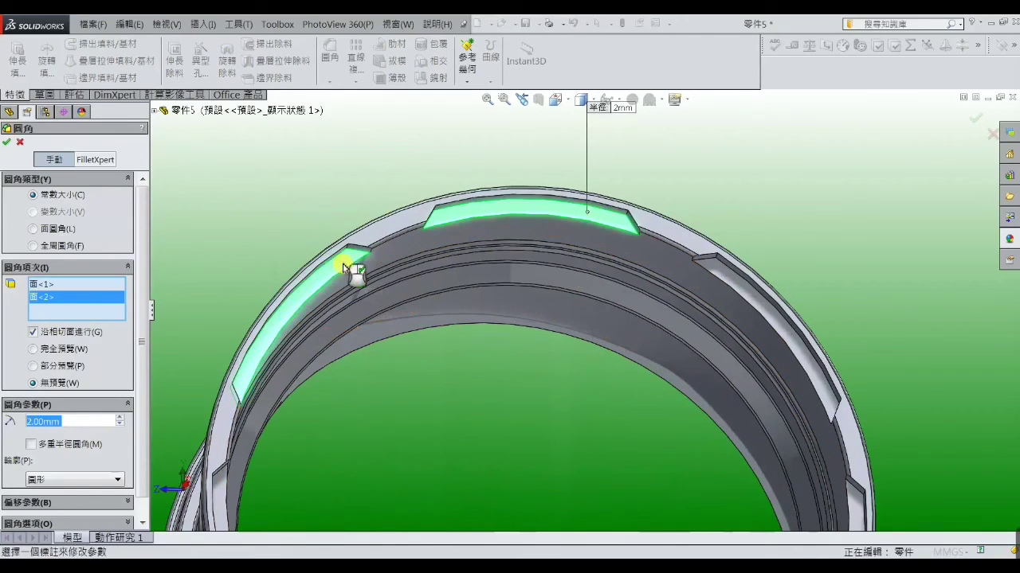
left_click(777, 319)
scroll(706, 391, "up", 3)
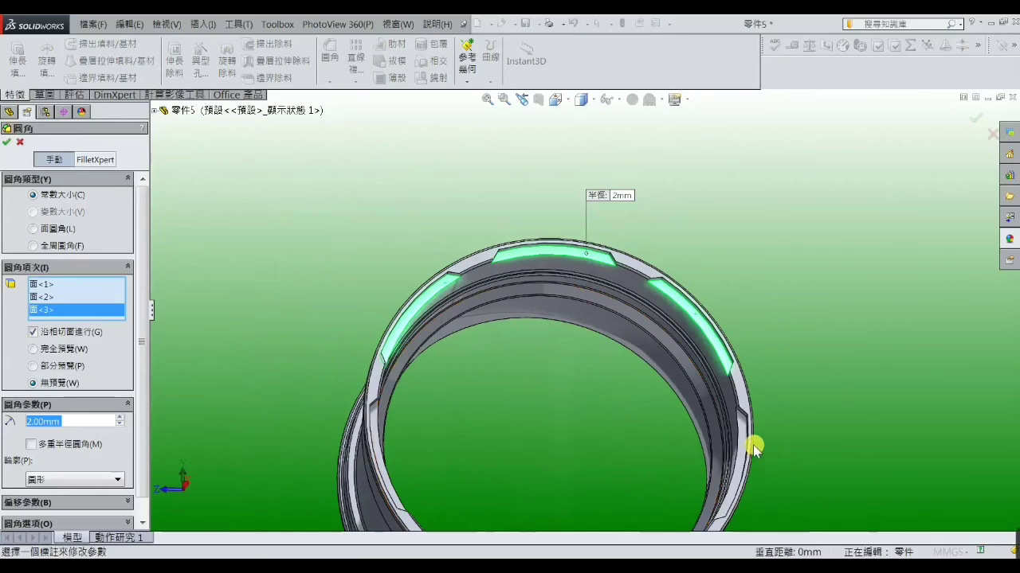
mouse_move(751, 449)
middle_mouse_down()
mouse_move(584, 432)
mouse_move(517, 372)
mouse_move(496, 387)
middle_mouse_up()
scroll(484, 398, "down", 3)
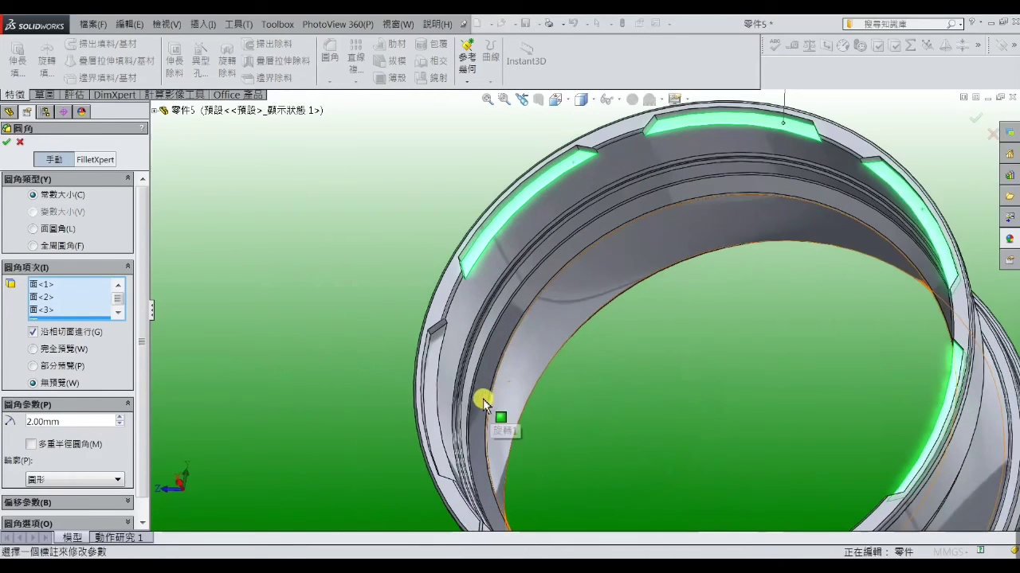
left_click(435, 404)
- Add the last two pocket faces and apply the 2 mm fillet, creating Fillet3
scroll(616, 428, "up", 3)
mouse_move(617, 427)
middle_mouse_down()
mouse_move(655, 425)
mouse_move(603, 427)
mouse_move(619, 550)
middle_mouse_up()
scroll(585, 439, "down", 3)
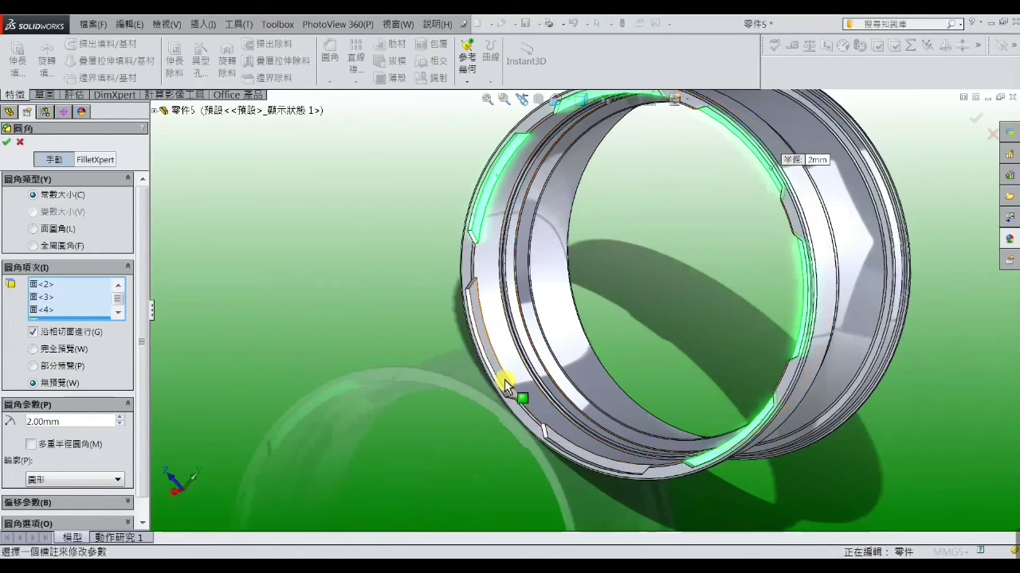
left_click(504, 379)
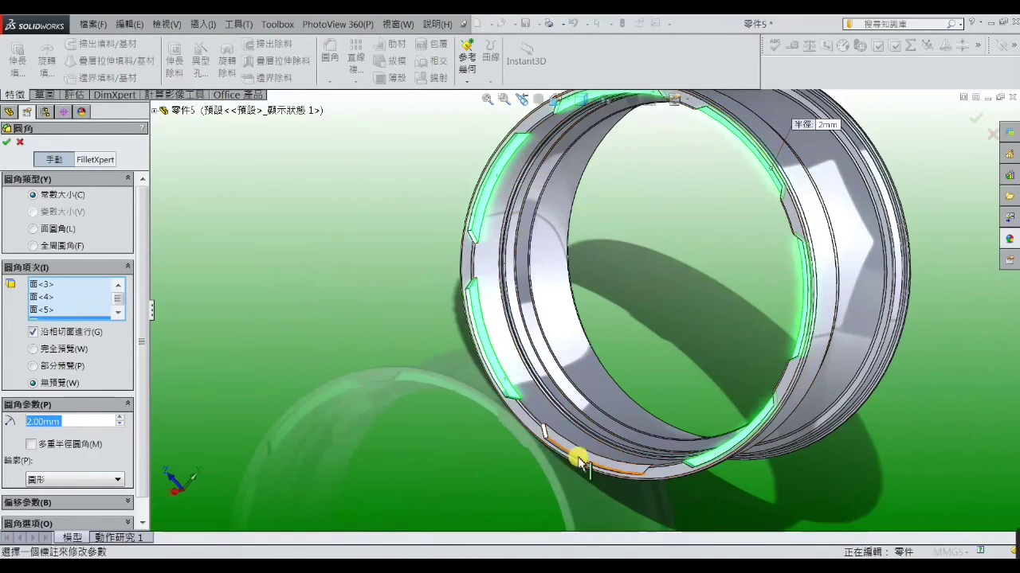
scroll(594, 474, "down", 2)
scroll(594, 462, "down", 2)
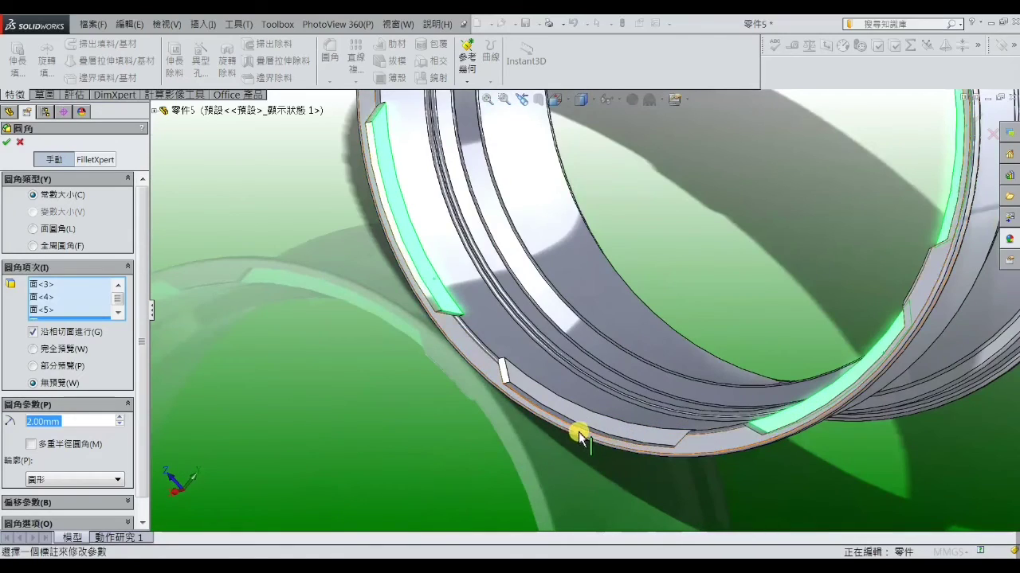
mouse_move(566, 478)
middle_mouse_down()
mouse_move(589, 398)
mouse_move(576, 422)
middle_mouse_up()
left_click(576, 428)
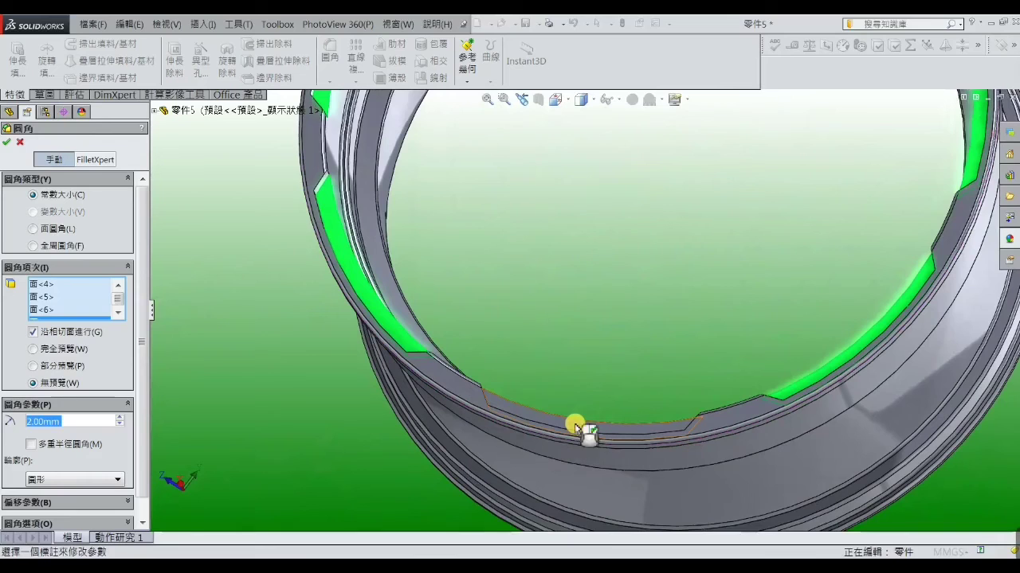
left_click(11, 144)
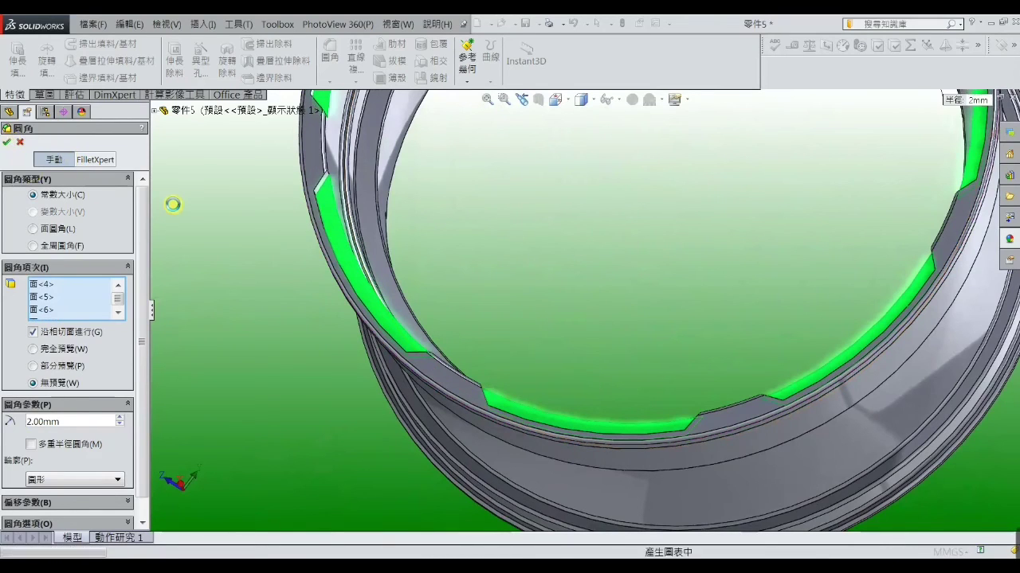
mouse_move(257, 269)
middle_mouse_down()
mouse_move(506, 283)
mouse_move(619, 231)
mouse_move(587, 314)
mouse_move(677, 269)
mouse_move(667, 255)
mouse_move(704, 232)
mouse_move(680, 230)
mouse_move(656, 252)
mouse_move(652, 296)
mouse_move(681, 289)
middle_mouse_up()
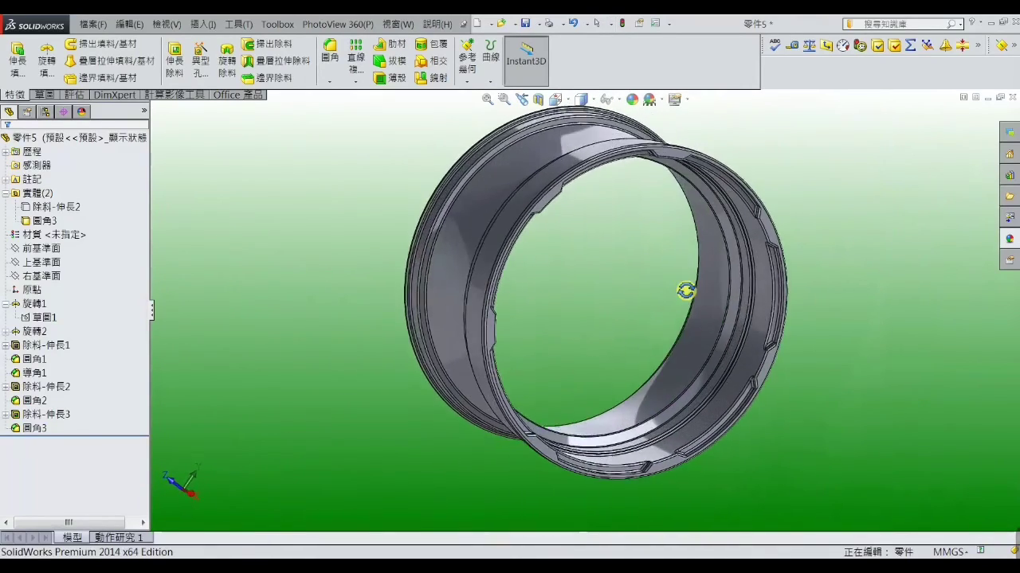
- Show the hidden body 除料-伸長2 so the spokes and filleted rim appear together
left_click(73, 209)
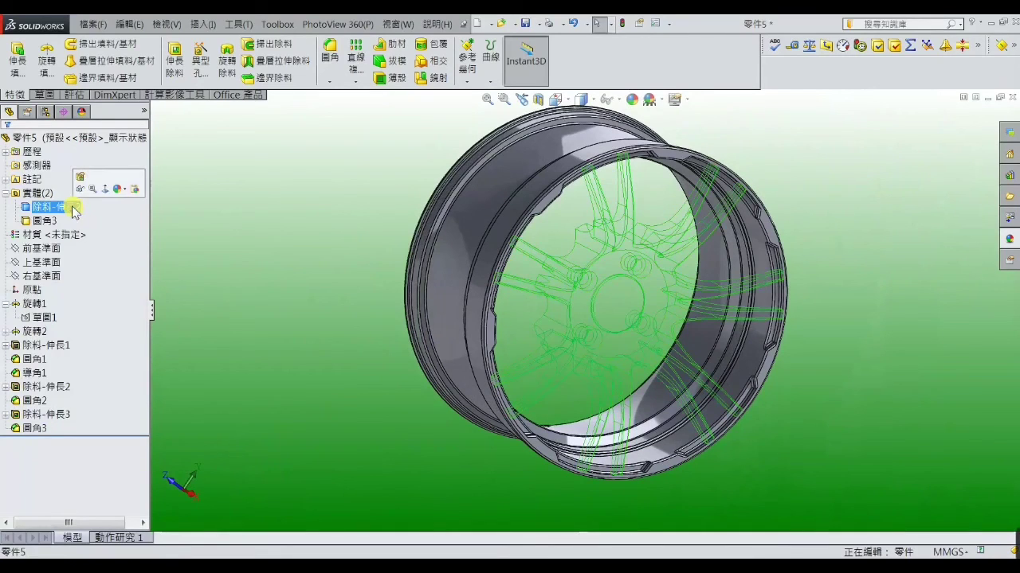
left_click(81, 192)
mouse_move(278, 228)
middle_mouse_down()
mouse_move(341, 244)
mouse_move(350, 229)
mouse_move(573, 289)
mouse_move(660, 284)
mouse_move(712, 246)
mouse_move(573, 267)
mouse_move(561, 288)
mouse_move(549, 278)
mouse_move(568, 296)
mouse_move(586, 269)
mouse_move(537, 278)
mouse_move(557, 285)
mouse_move(521, 278)
mouse_move(532, 314)
middle_mouse_up()
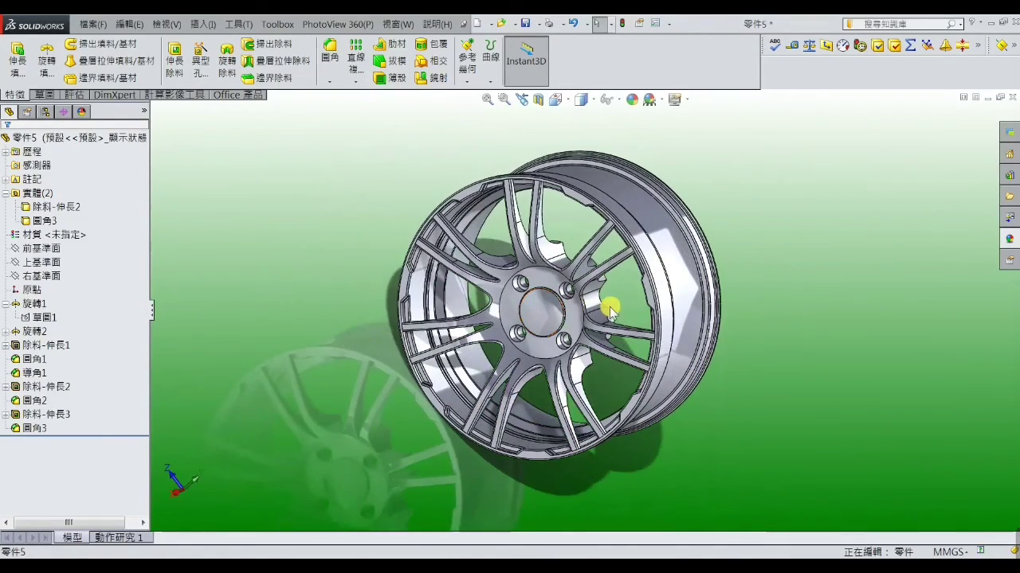
mouse_move(610, 311)
middle_mouse_down()
mouse_move(560, 282)
mouse_move(489, 284)
middle_mouse_up()
mouse_move(519, 348)
middle_mouse_down()
mouse_move(564, 322)
mouse_move(614, 200)
mouse_move(610, 255)
mouse_move(474, 246)
middle_mouse_up()
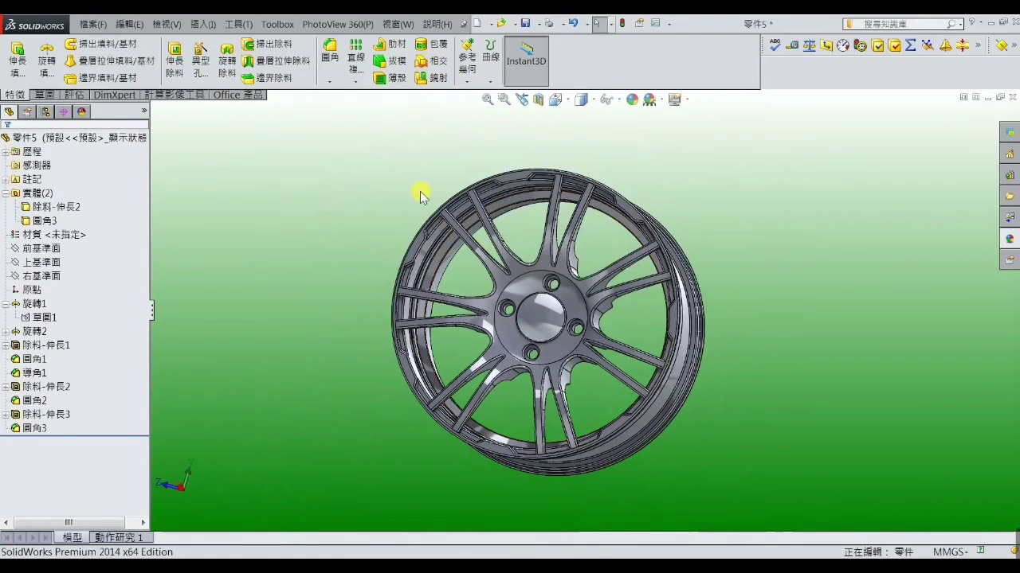
- Apply the Metal > 鉻合金 > 鉻片 chrome appearance to the wheel, tinted with a cyan swatch
left_click(632, 100)
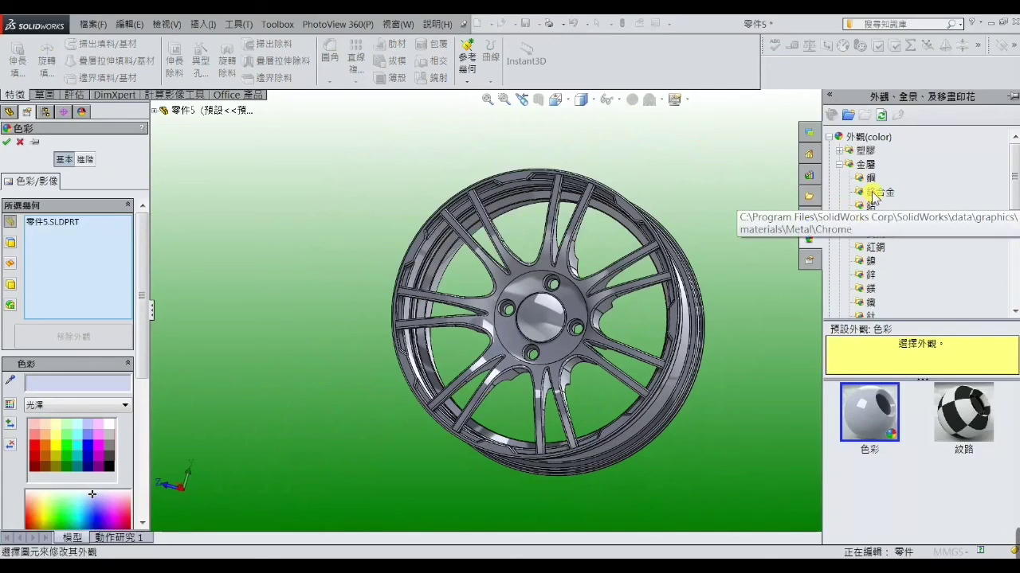
left_click(875, 193)
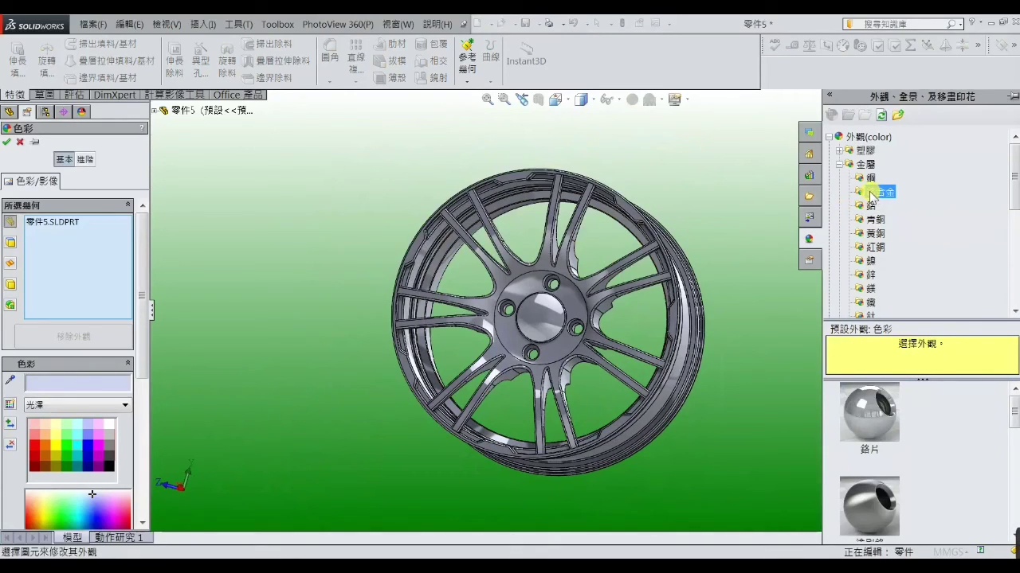
left_click(871, 420)
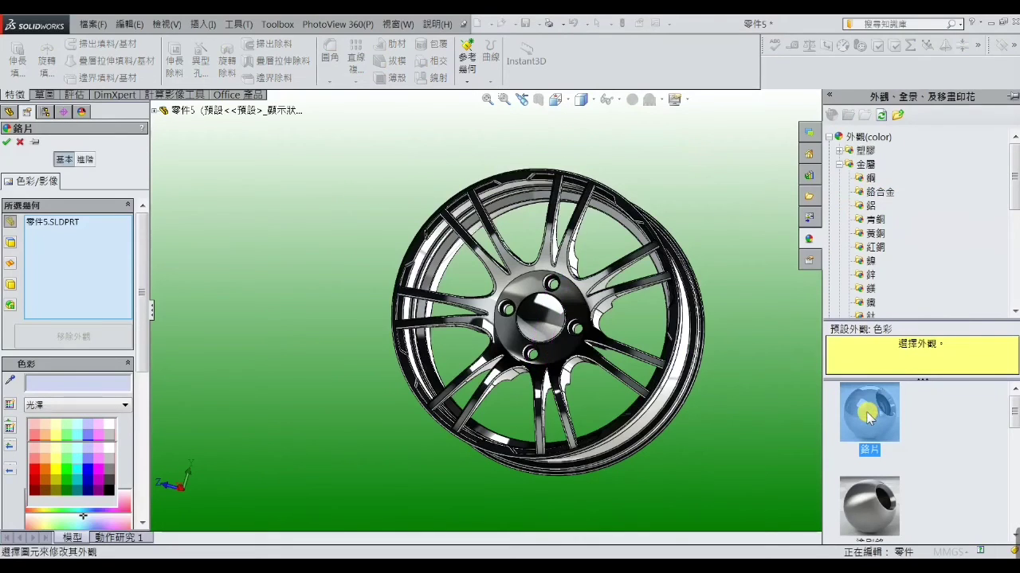
left_click(75, 481)
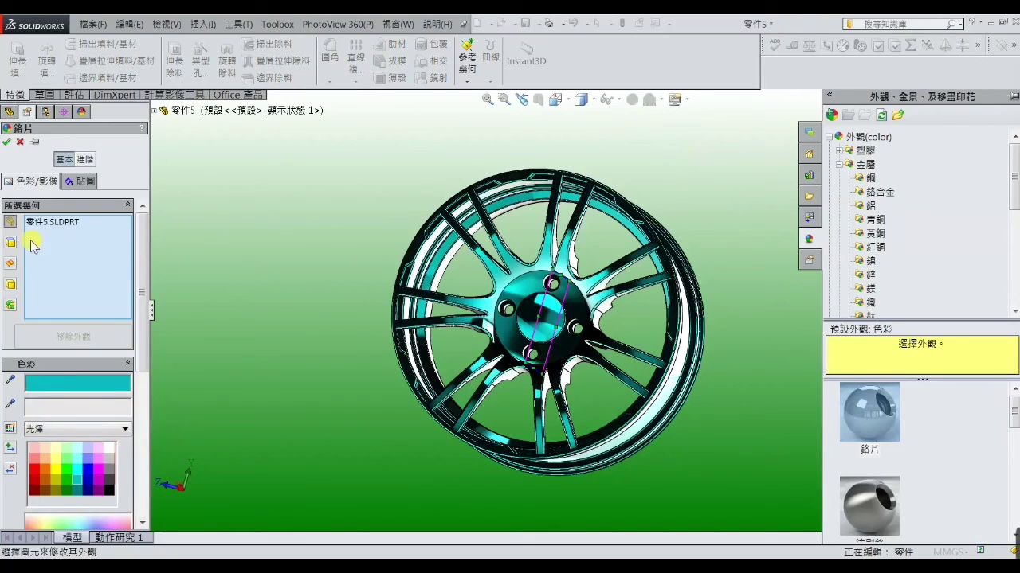
left_click(6, 142)
mouse_move(274, 326)
middle_mouse_down()
mouse_move(337, 267)
mouse_move(289, 247)
middle_mouse_up()
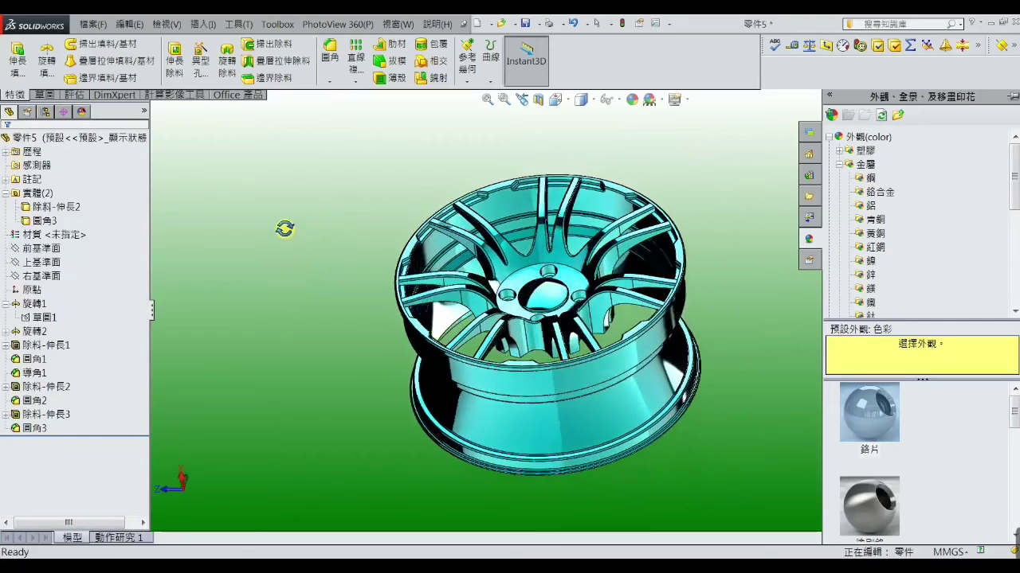
- Zoom and orbit the wheel, then start Apply Scene to raise the background prompt
scroll(744, 284, "up", 3)
scroll(737, 258, "up", 1)
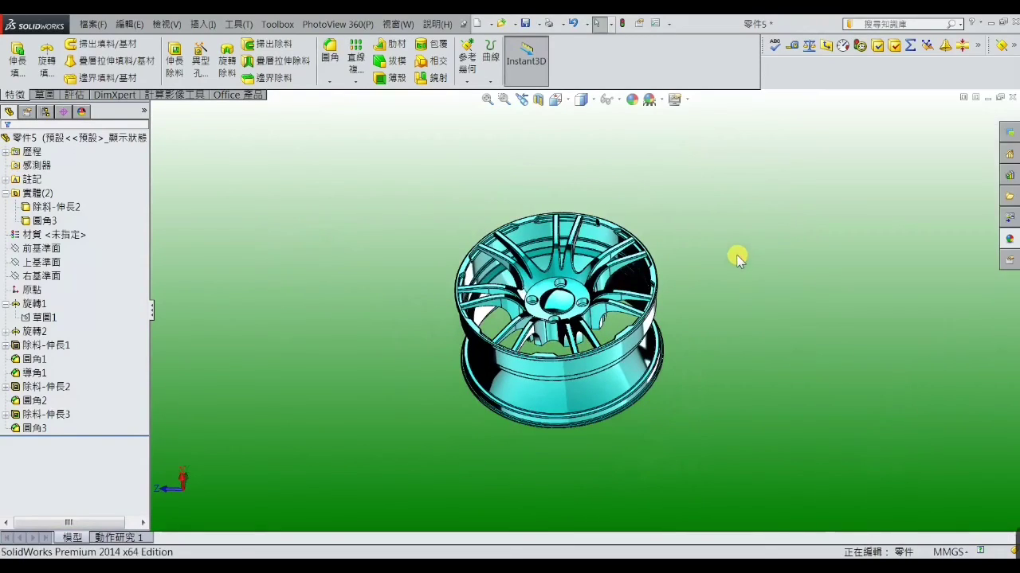
mouse_move(724, 233)
middle_mouse_down()
mouse_move(744, 310)
mouse_move(767, 294)
mouse_move(724, 343)
mouse_move(736, 308)
middle_mouse_up()
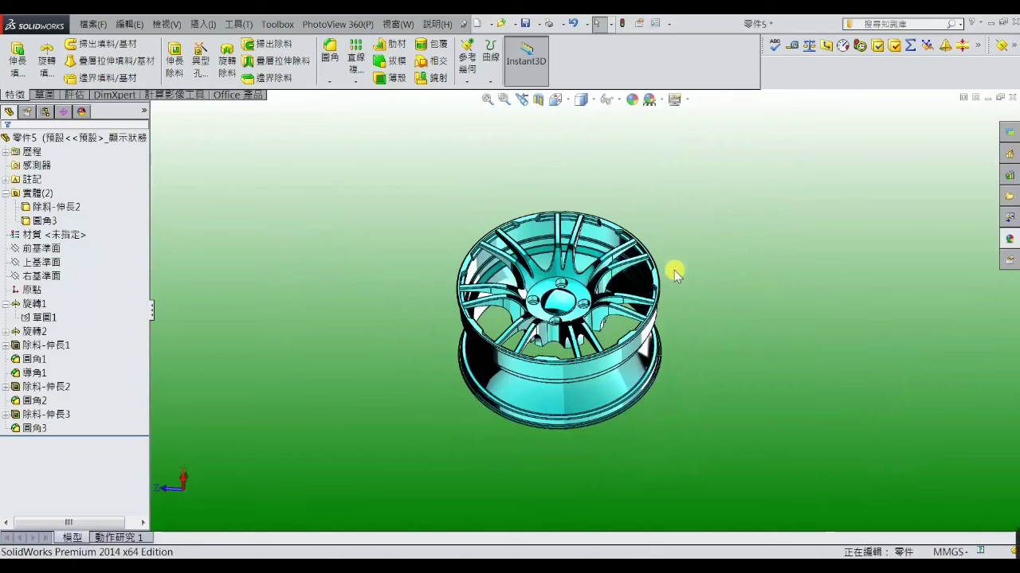
mouse_move(674, 273)
middle_mouse_down()
mouse_move(714, 243)
mouse_move(744, 294)
mouse_move(695, 290)
middle_mouse_up()
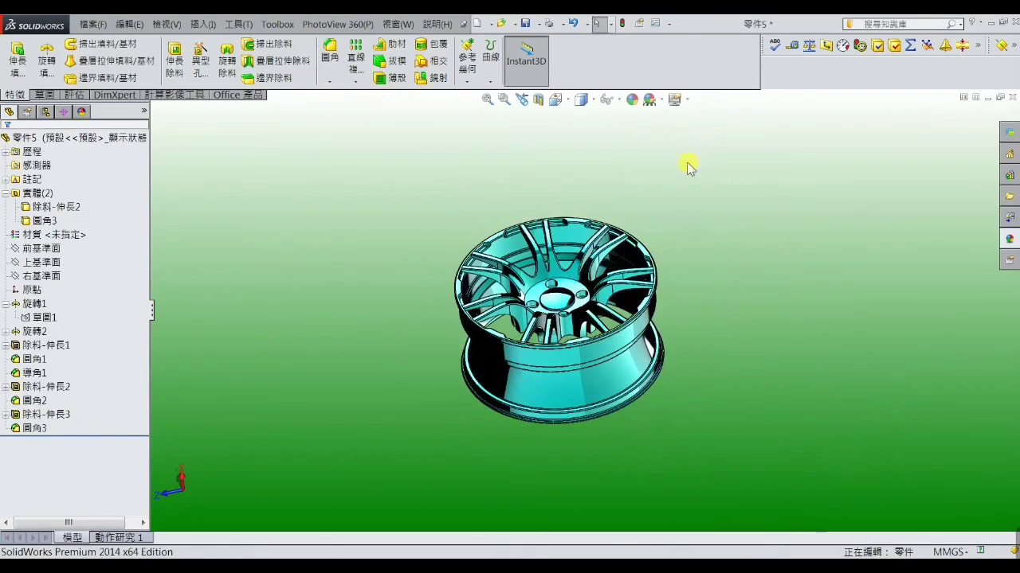
left_click(649, 100)
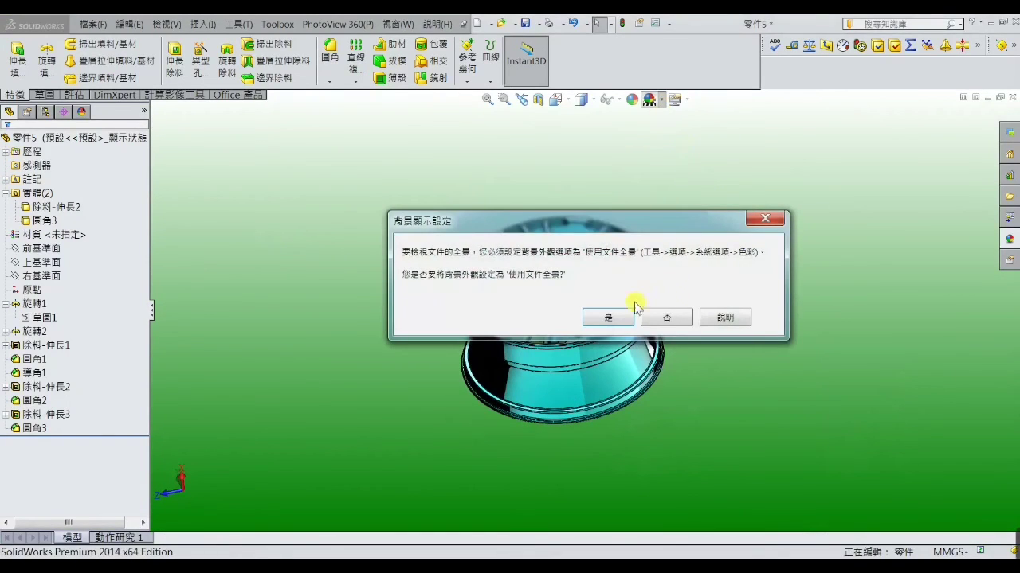
- Accept the document-scene background, try 暖色廚房, then switch to the 純白 plain white scene
left_click(610, 318)
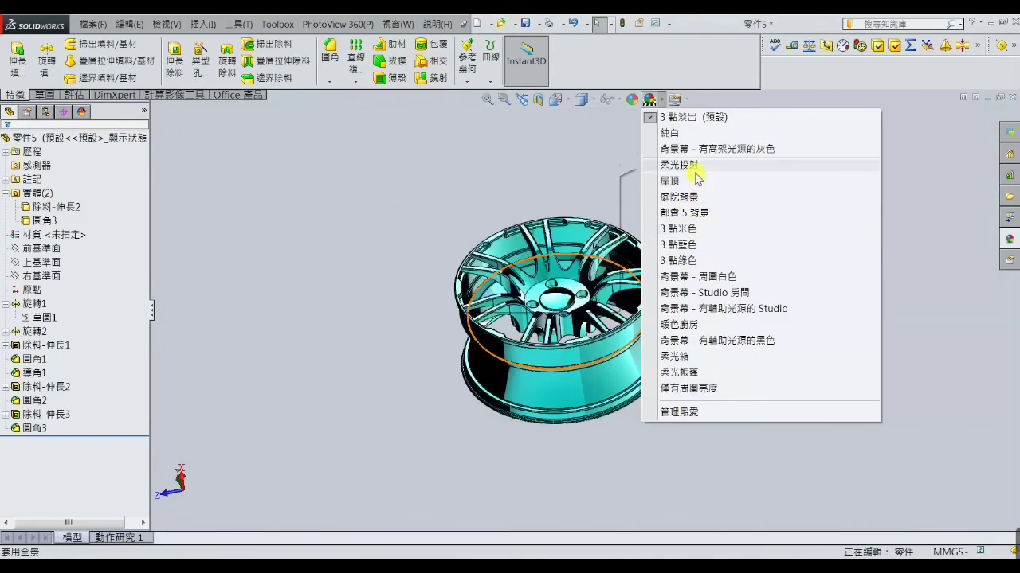
left_click(704, 326)
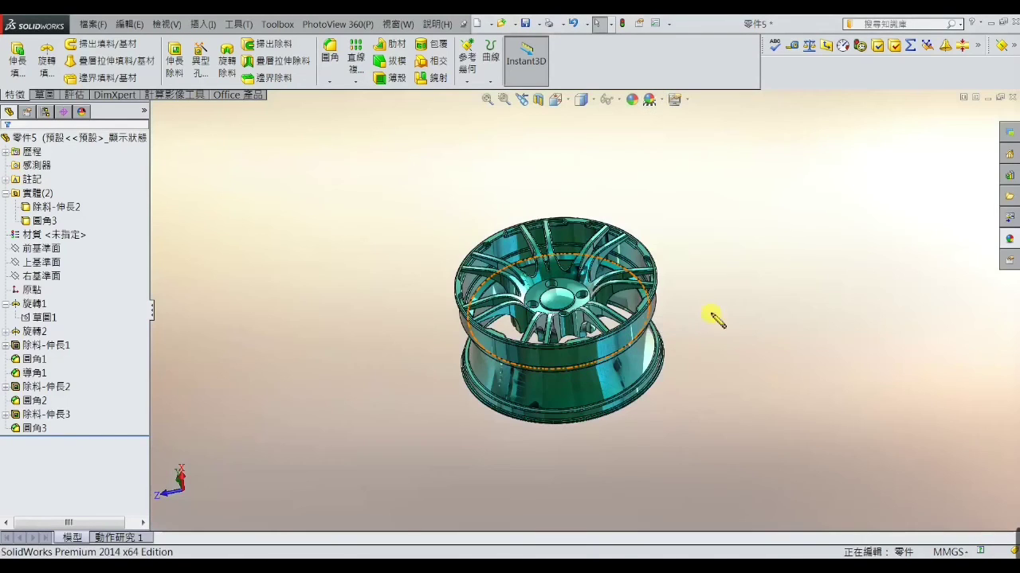
mouse_move(726, 295)
middle_mouse_down()
mouse_move(698, 324)
mouse_move(599, 361)
middle_mouse_up()
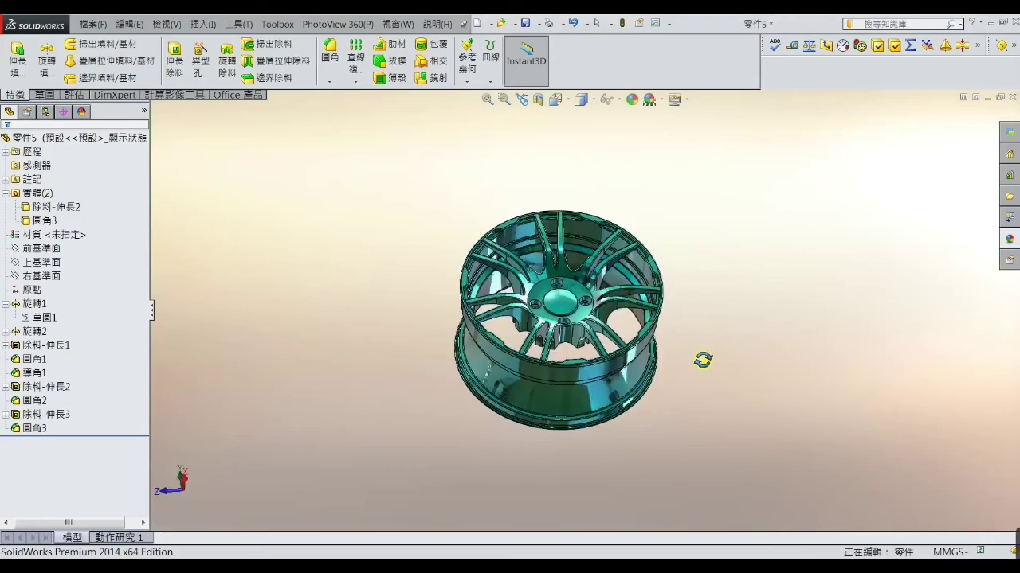
middle_click_drag(702, 360, 728, 364)
left_click(649, 99)
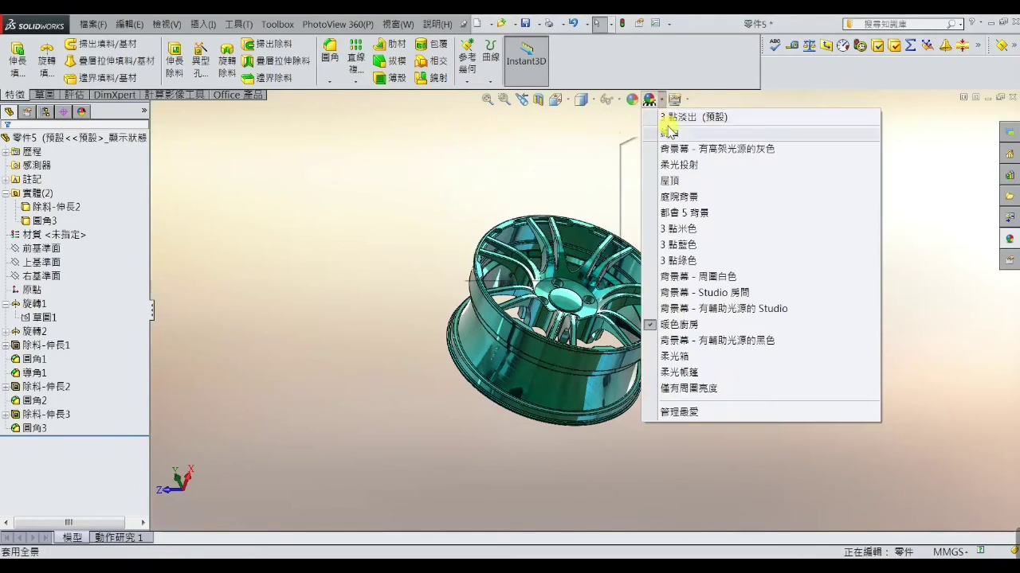
left_click(669, 132)
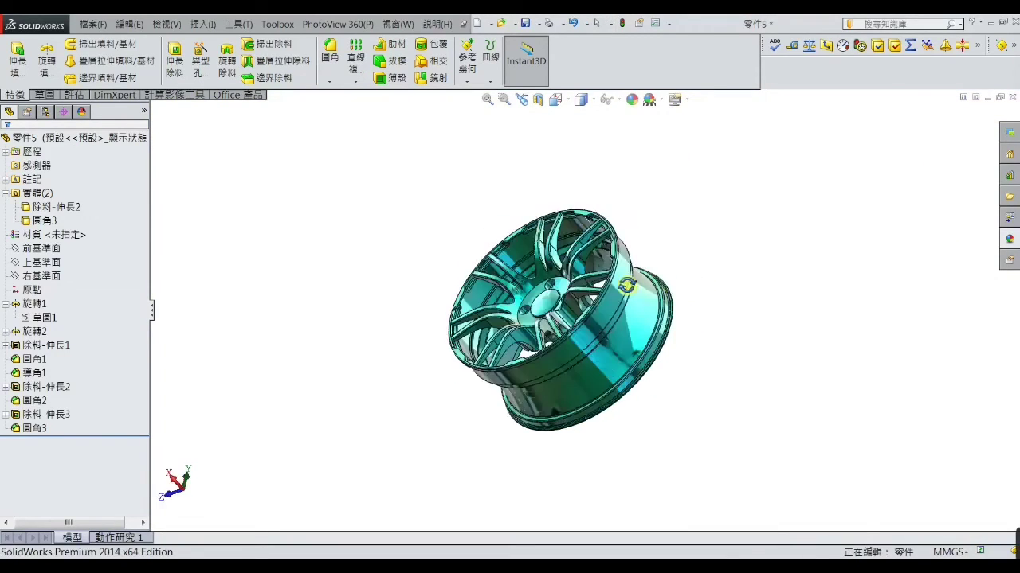
mouse_move(570, 290)
middle_mouse_down()
mouse_move(485, 337)
mouse_move(480, 359)
mouse_move(651, 345)
middle_mouse_up()
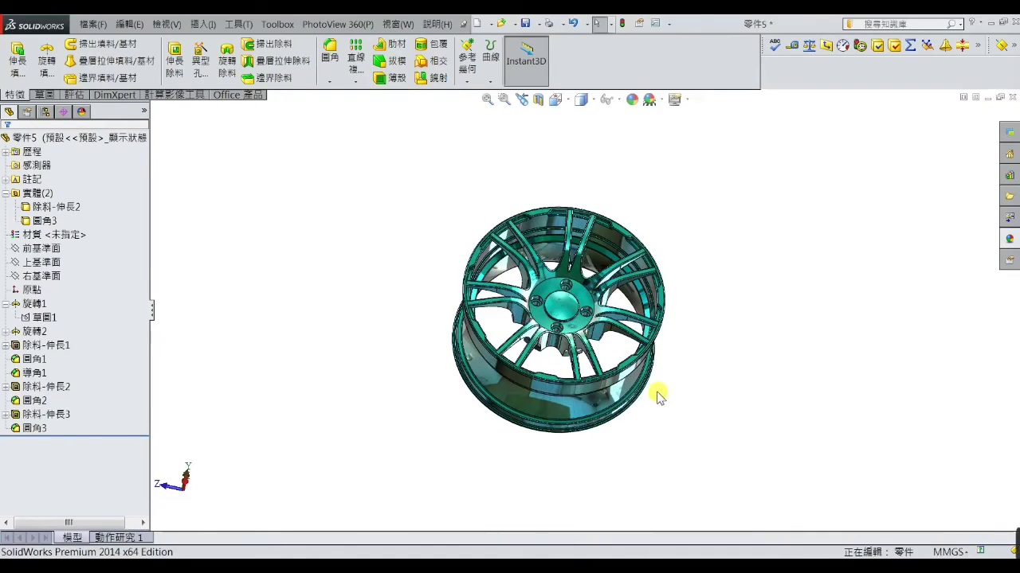
mouse_move(646, 363)
middle_mouse_down()
mouse_move(644, 345)
mouse_move(685, 268)
mouse_move(692, 372)
mouse_move(680, 394)
mouse_move(623, 423)
mouse_move(664, 427)
middle_mouse_up()
scroll(590, 354, "down", 5)
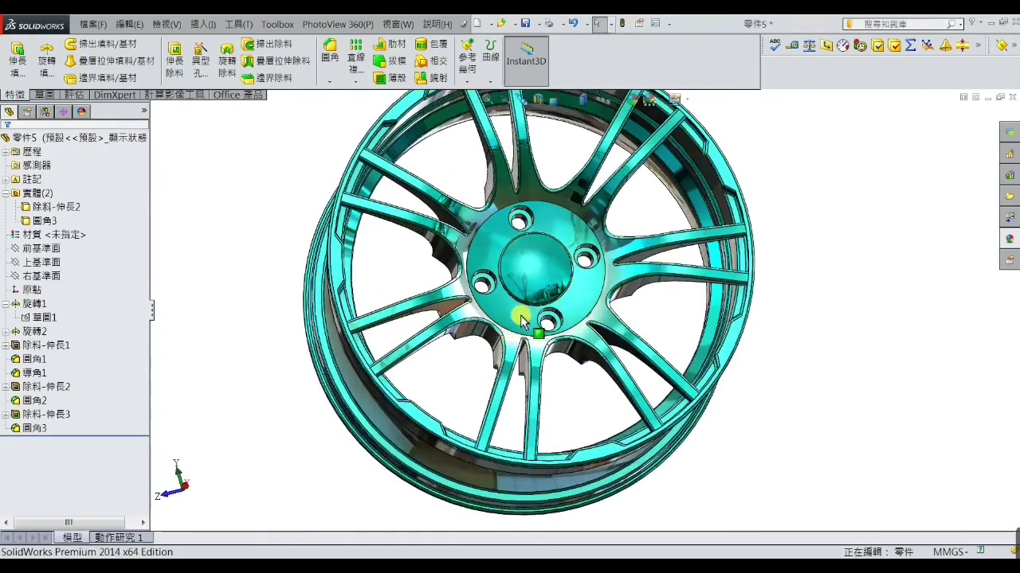
mouse_move(519, 314)
middle_mouse_down()
mouse_move(496, 369)
mouse_move(573, 278)
middle_mouse_up()
scroll(581, 263, "up", 2)
scroll(599, 240, "down", 3)
mouse_move(599, 240)
middle_mouse_down()
mouse_move(615, 231)
mouse_move(587, 210)
mouse_move(560, 215)
mouse_move(558, 193)
mouse_move(629, 225)
mouse_move(623, 243)
middle_mouse_up()
scroll(623, 243, "down", 2)
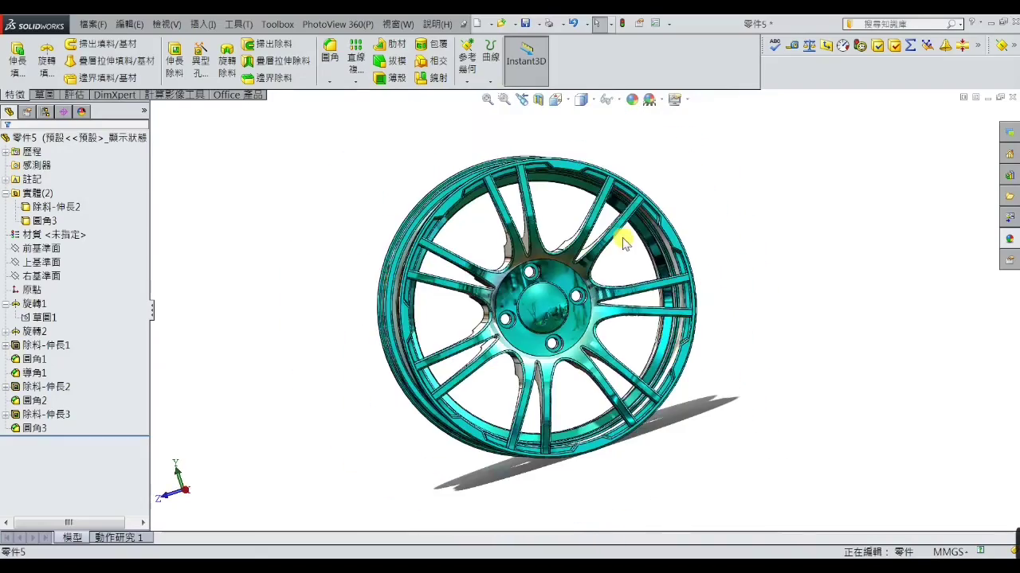
mouse_move(591, 275)
middle_mouse_down()
mouse_move(610, 220)
mouse_move(589, 218)
mouse_move(592, 241)
mouse_move(621, 294)
middle_mouse_up()
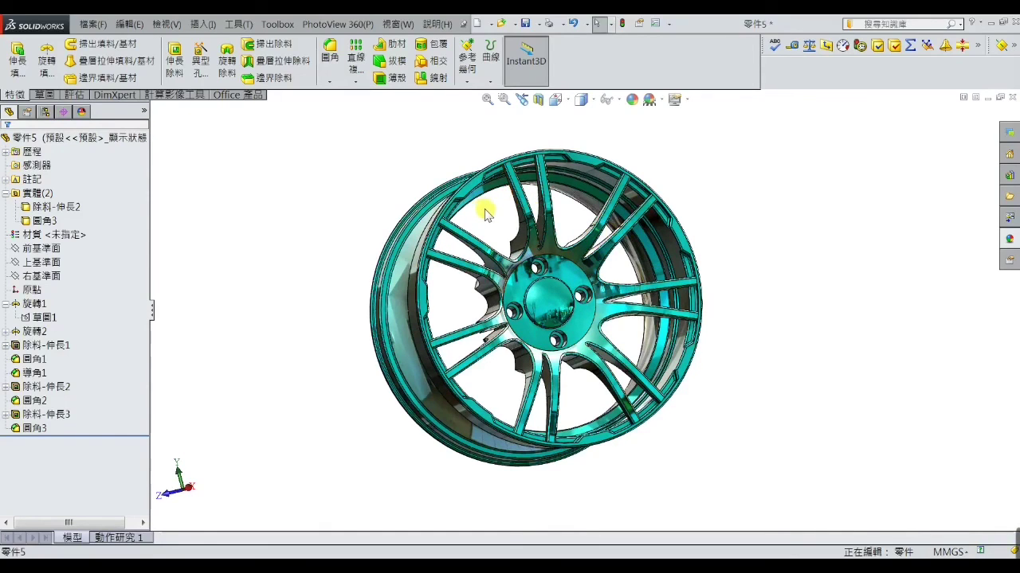
left_click(575, 298)
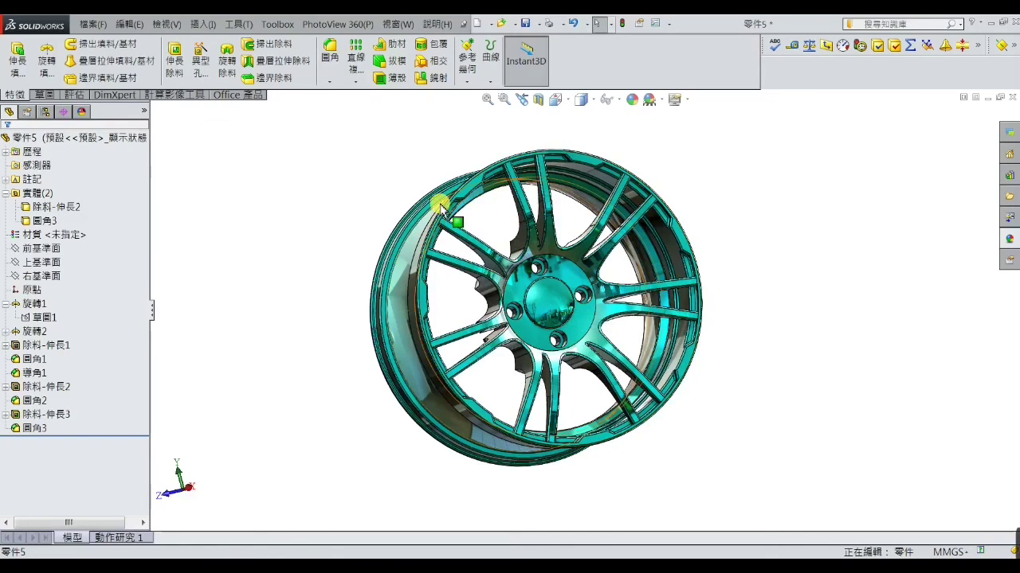
middle_click_drag(446, 205, 477, 195)
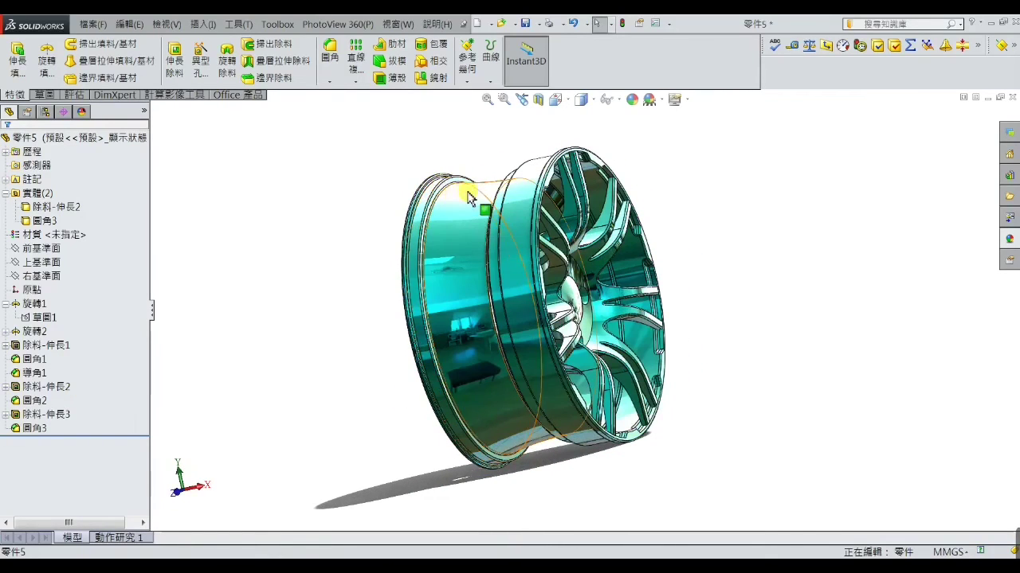
middle_click_drag(462, 180, 503, 166)
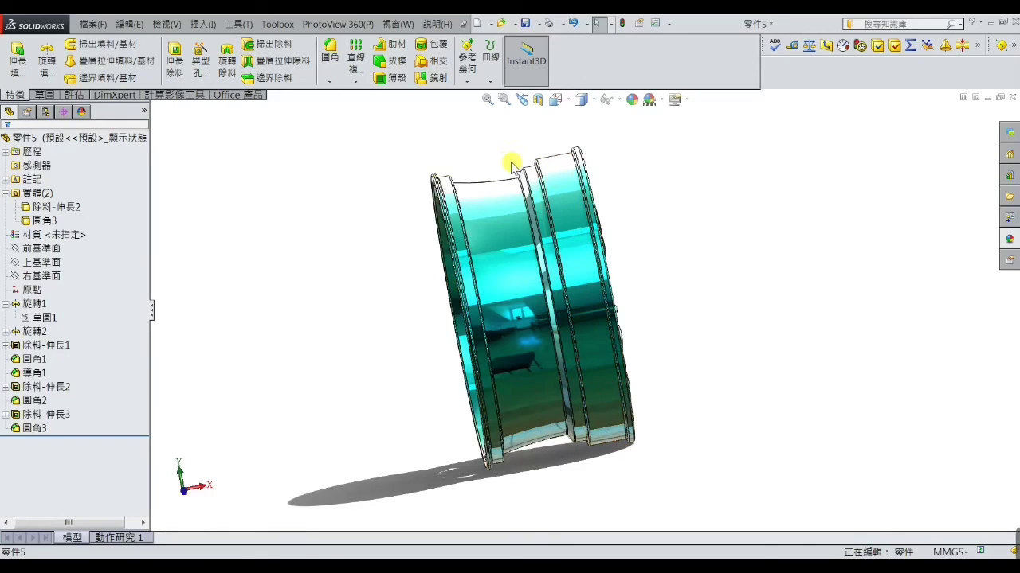
middle_click_drag(511, 165, 473, 167)
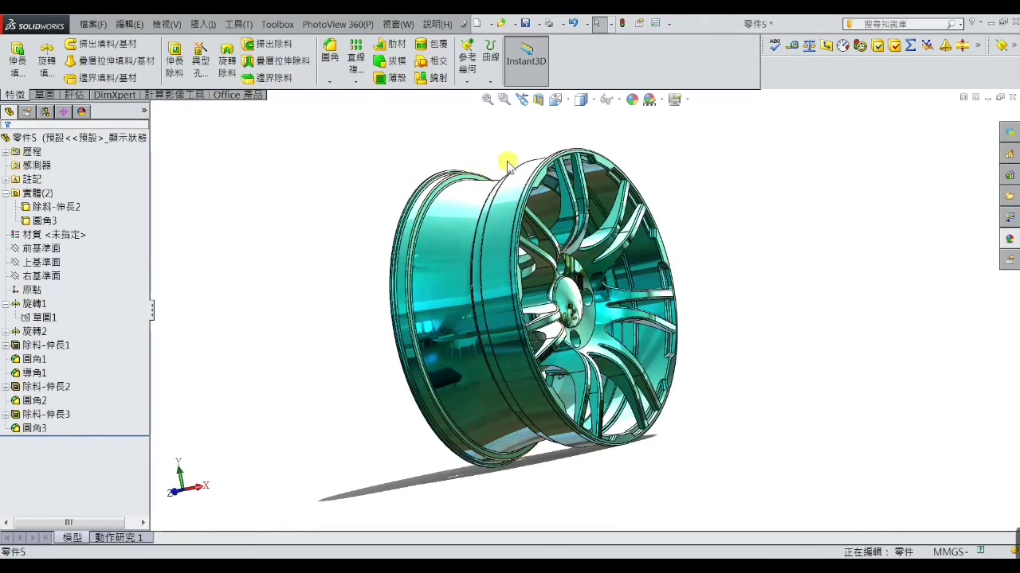
middle_click_drag(611, 269, 583, 268)
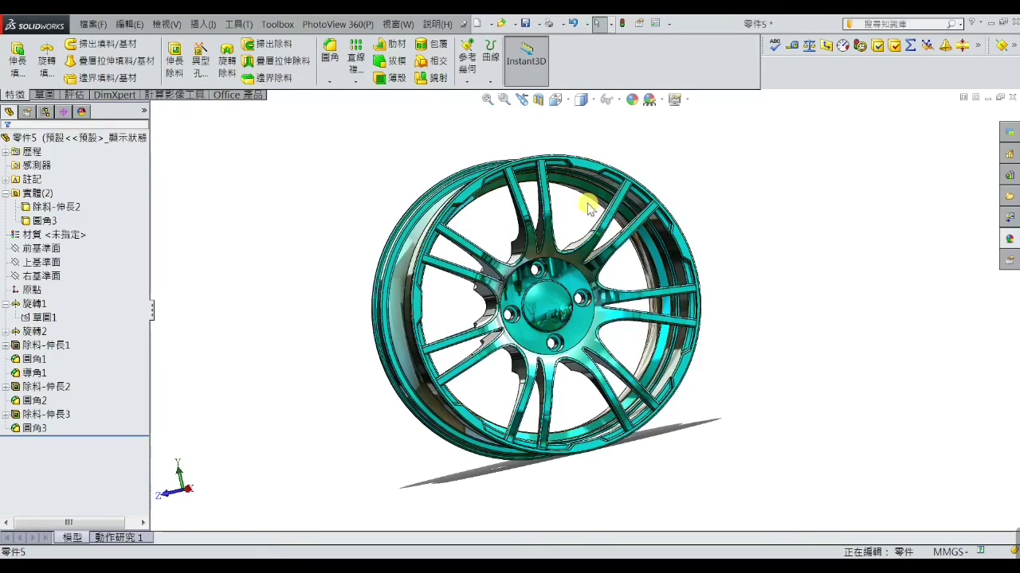
middle_click_drag(587, 207, 587, 194)
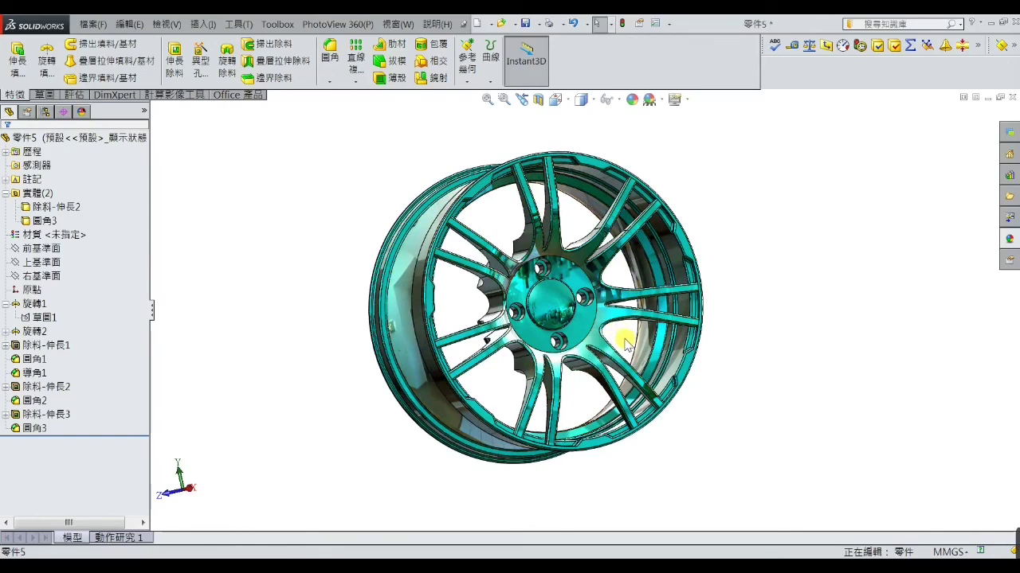
mouse_move(624, 337)
middle_mouse_down()
mouse_move(560, 346)
mouse_move(633, 341)
mouse_move(598, 287)
mouse_move(560, 341)
mouse_move(560, 318)
mouse_move(578, 359)
mouse_move(544, 377)
mouse_move(580, 341)
mouse_move(593, 351)
mouse_move(653, 292)
mouse_move(658, 304)
mouse_move(614, 325)
middle_mouse_up()
middle_click_drag(551, 357, 550, 358)
mouse_move(751, 268)
middle_mouse_down()
mouse_move(812, 250)
mouse_move(812, 264)
middle_mouse_up()
scroll(749, 301, "up", 2)
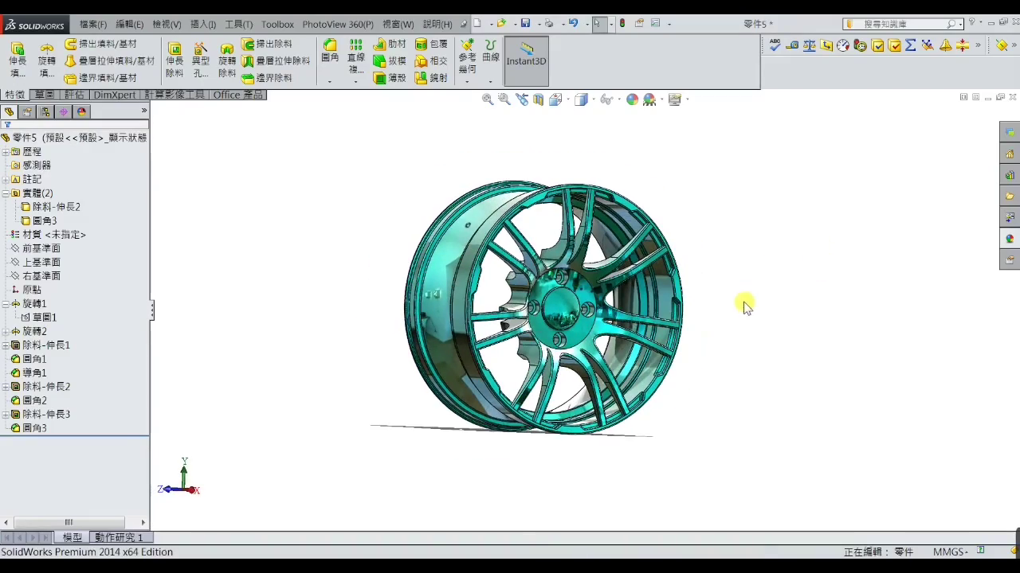
scroll(605, 311, "down", 3)
scroll(572, 338, "up", 2)
mouse_move(572, 339)
middle_mouse_down()
mouse_move(558, 323)
mouse_move(574, 335)
mouse_move(383, 341)
mouse_move(510, 346)
mouse_move(523, 371)
mouse_move(550, 359)
middle_mouse_up()
scroll(522, 309, "up", 2)
scroll(522, 309, "down", 2)
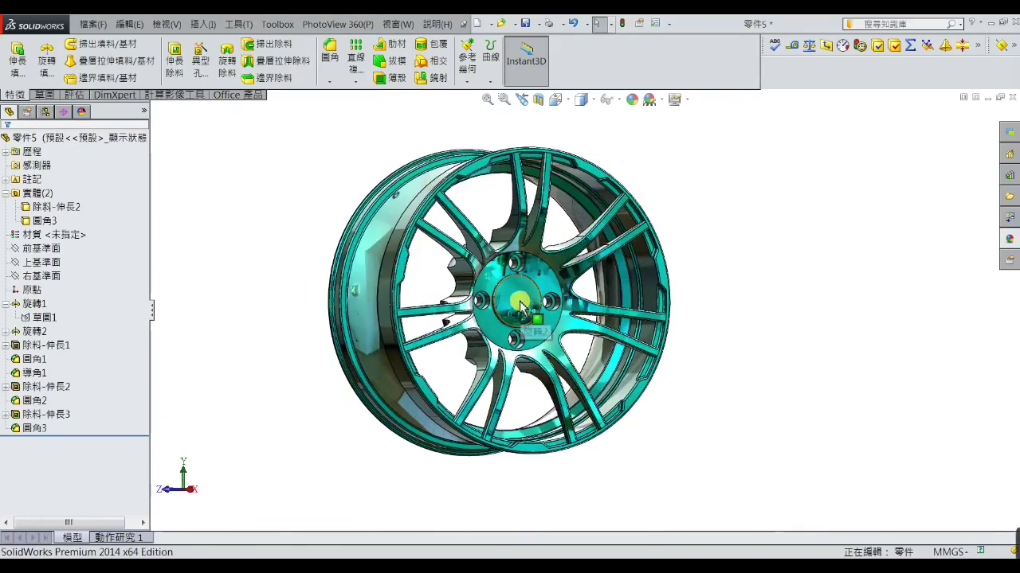